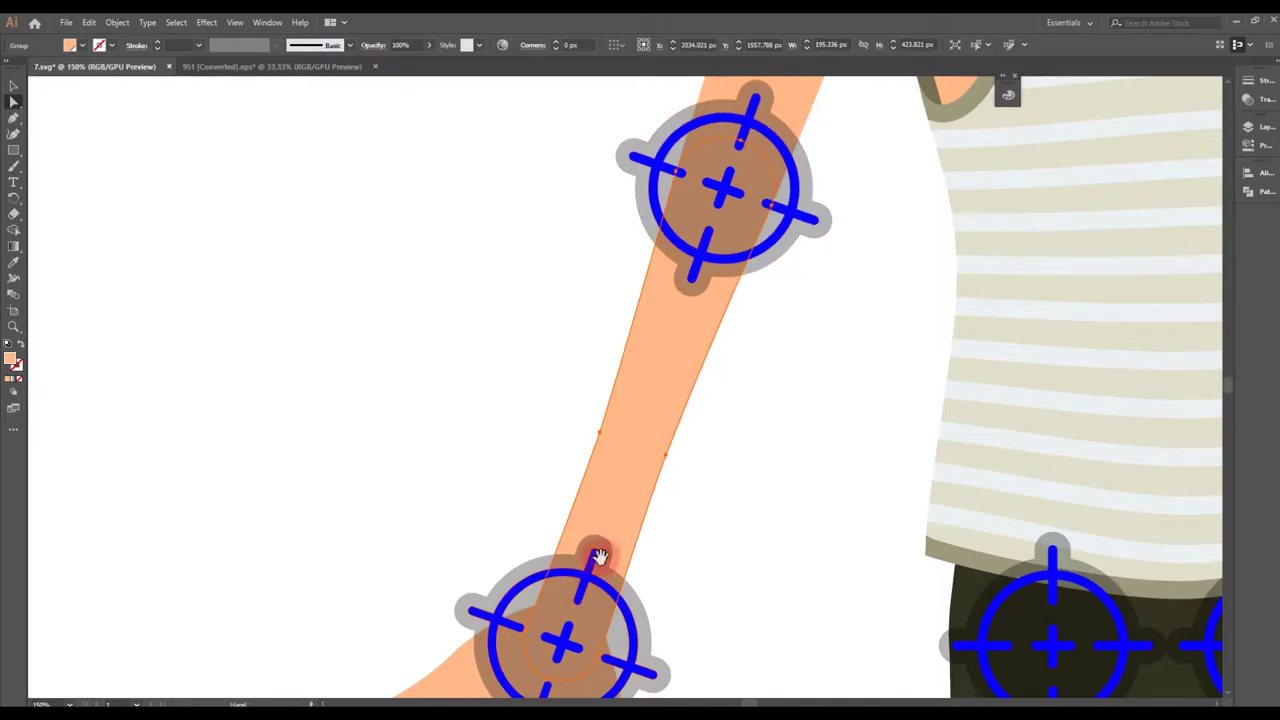
Step: Examine the rounded ends of the forearm, shorts and leg shapes beneath their circular joint markers
{"action": "scroll", "coordinate": [598, 557], "scroll_direction": "up", "scroll_amount": 1}
{"action": "left_click_drag", "start_coordinate": [598, 557], "coordinate": [617, 360]}
{"action": "left_click_drag", "start_coordinate": [983, 377], "coordinate": [277, 291]}
{"action": "left_click", "coordinate": [647, 469]}
{"action": "left_click_drag", "start_coordinate": [682, 640], "coordinate": [660, 206]}
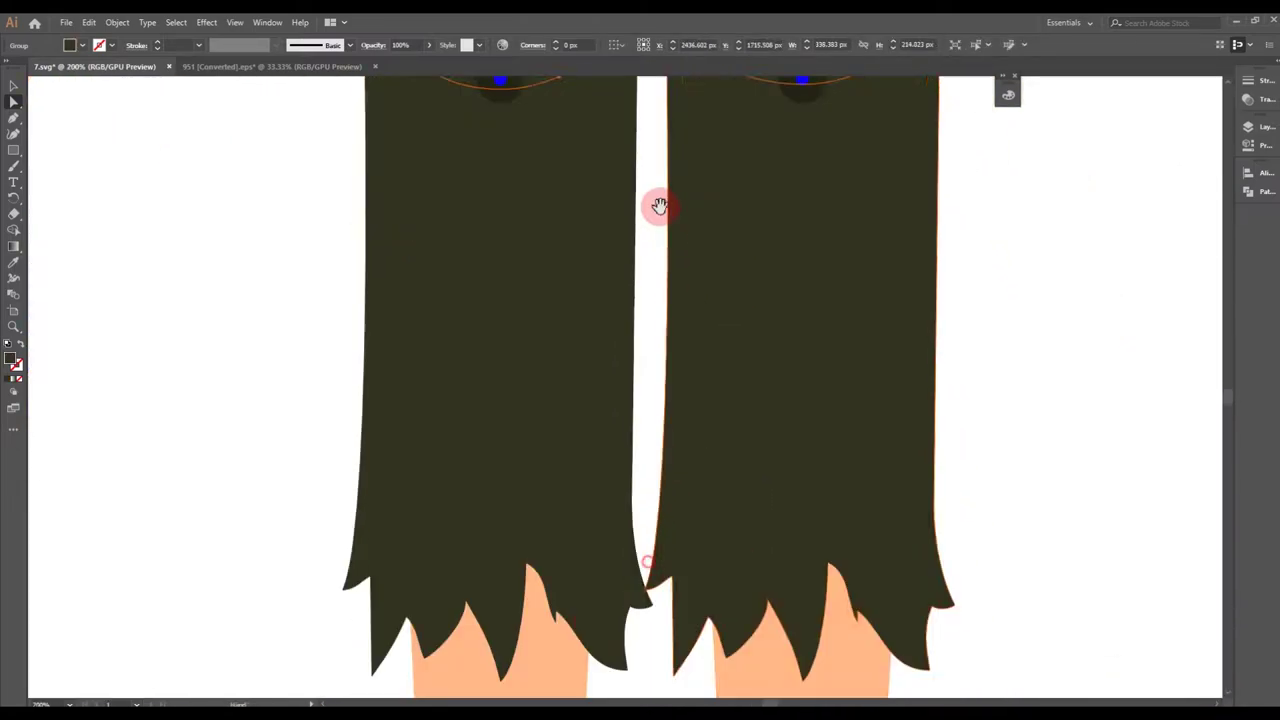
{"action": "left_click_drag", "start_coordinate": [511, 670], "coordinate": [528, 405]}
{"action": "left_click", "coordinate": [528, 419]}
{"action": "left_click_drag", "start_coordinate": [550, 276], "coordinate": [564, 200]}
{"action": "left_click_drag", "start_coordinate": [528, 598], "coordinate": [557, 329]}
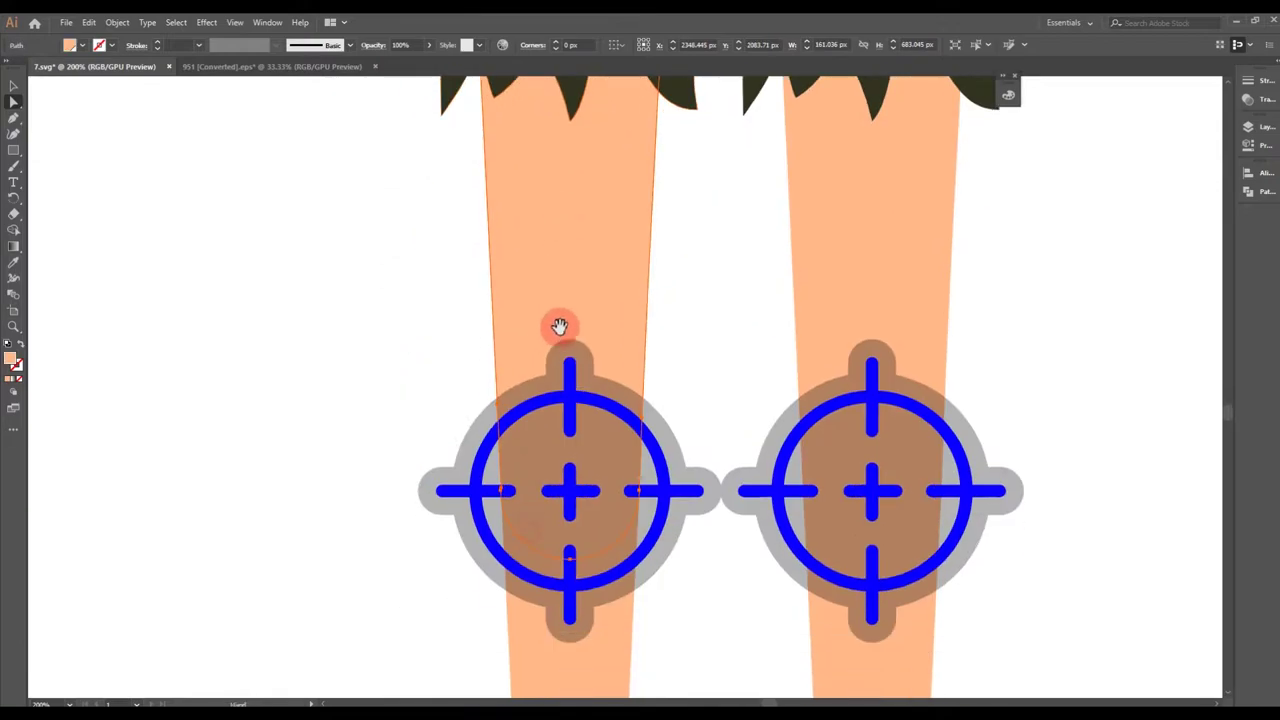
{"action": "left_click", "coordinate": [596, 668]}
{"action": "left_click", "coordinate": [700, 606]}
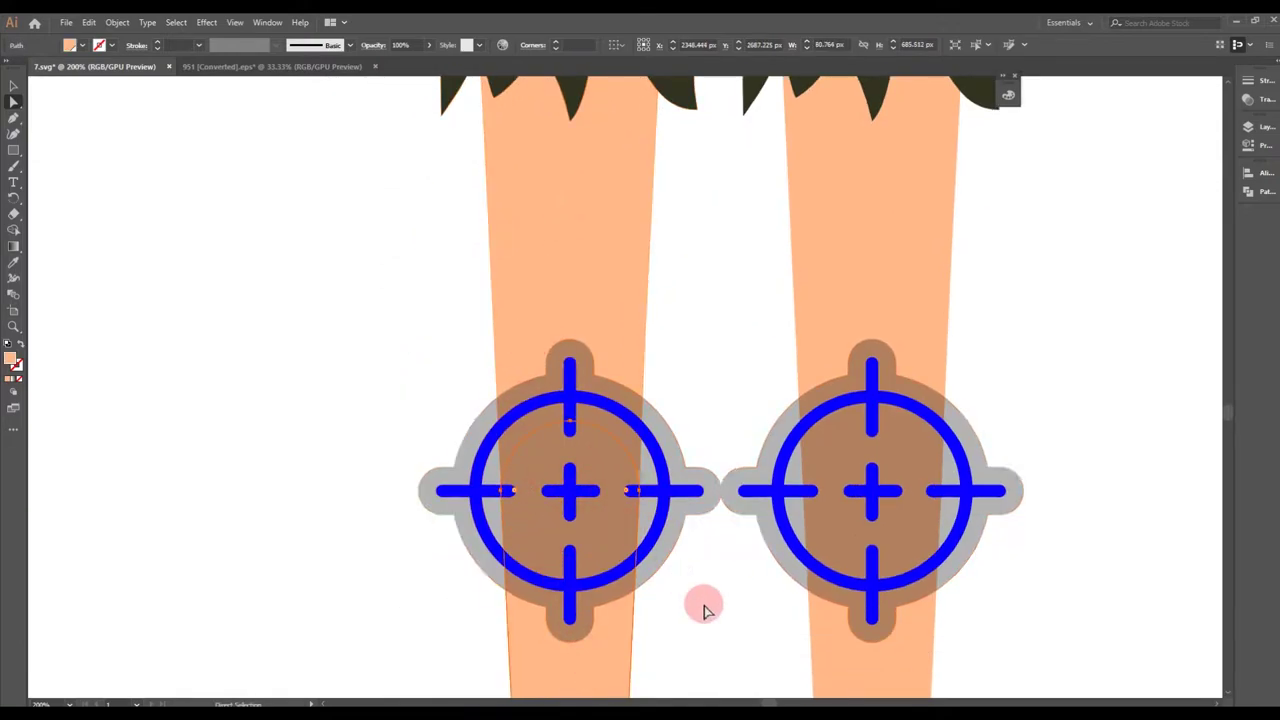
{"action": "key", "text": "ctrl+minus"}
{"action": "key", "text": "ctrl+minus"}
{"action": "key", "text": "ctrl+minus"}
{"action": "key", "text": "ctrl+minus"}
{"action": "key", "text": "ctrl+minus"}
{"action": "key", "text": "ctrl+minus"}
{"action": "key", "text": "v"}
{"action": "scroll", "coordinate": [718, 214], "scroll_direction": "up", "scroll_amount": 1}
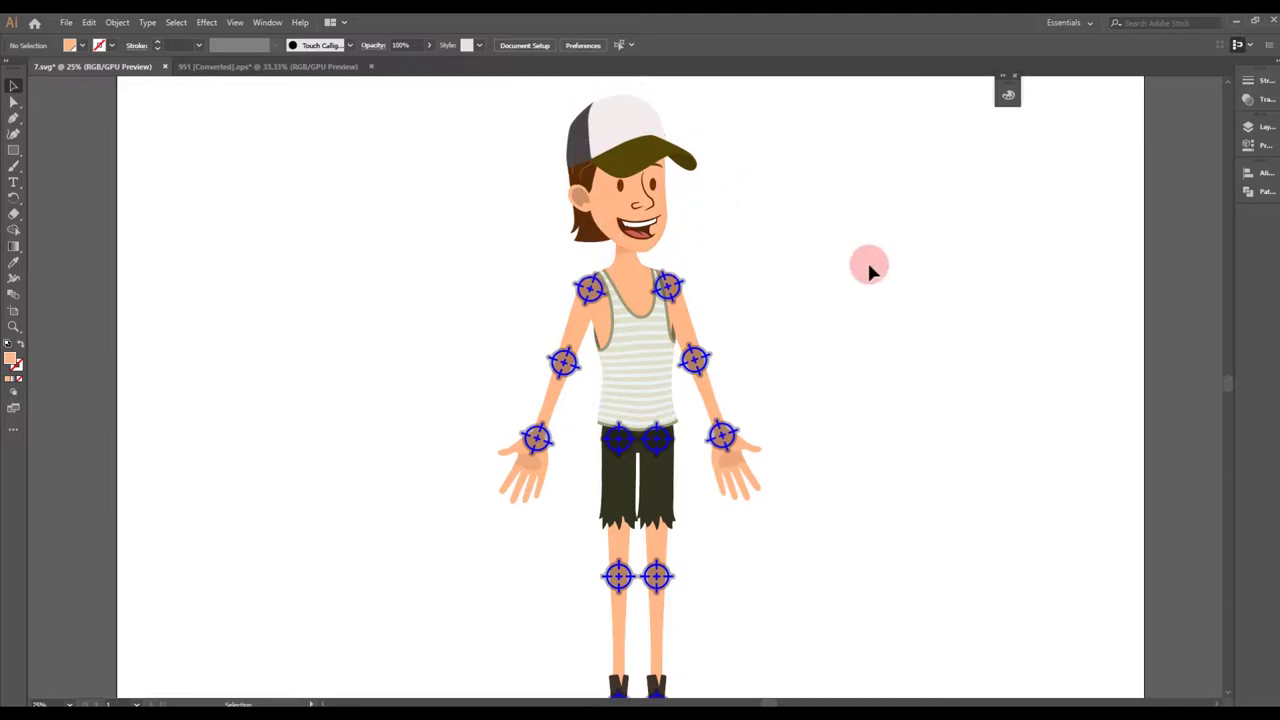
Step: Start saving the character as an SVG file named 7, and cancel without saving
{"action": "left_click", "coordinate": [66, 22]}
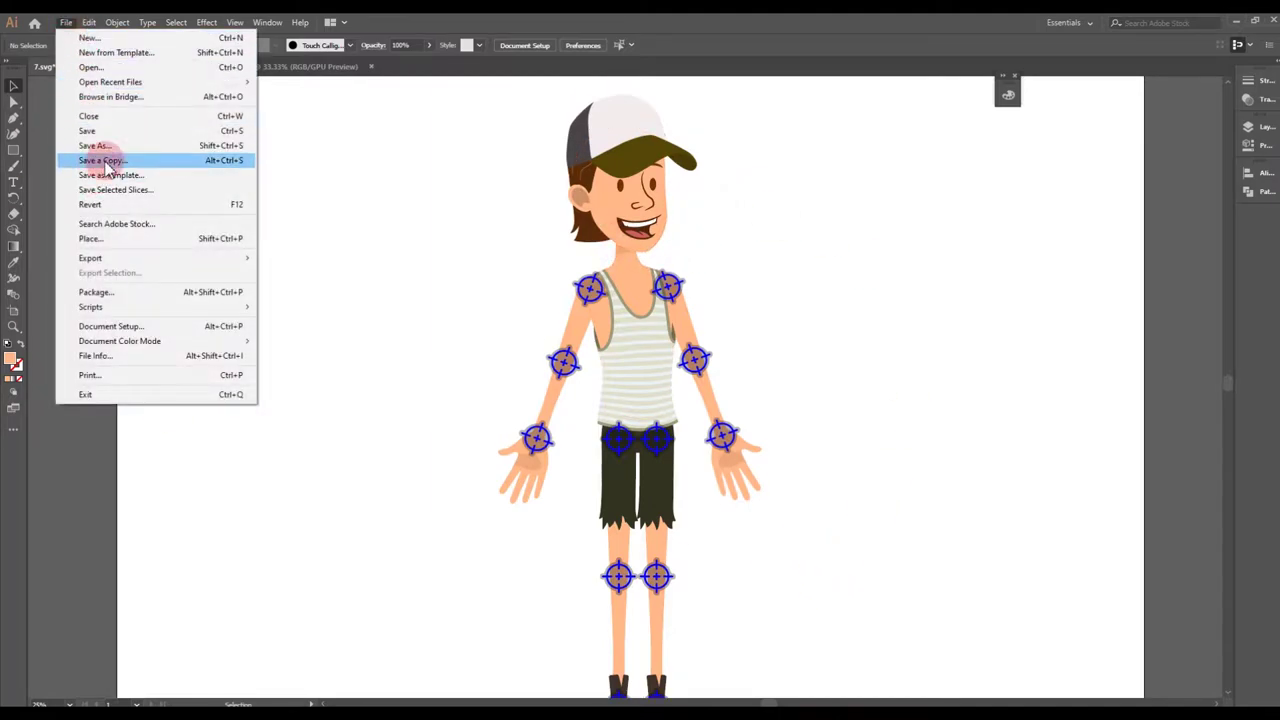
{"action": "left_click", "coordinate": [178, 146]}
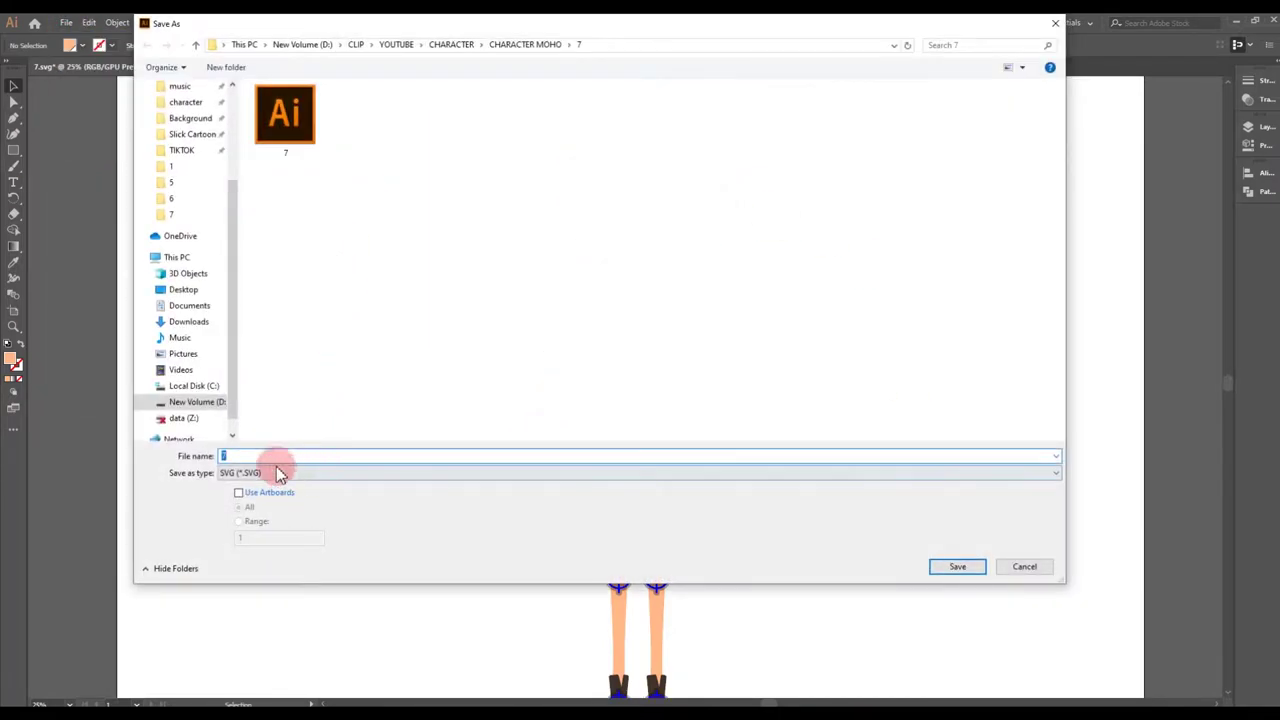
{"action": "left_click", "coordinate": [275, 473]}
{"action": "left_click", "coordinate": [234, 476]}
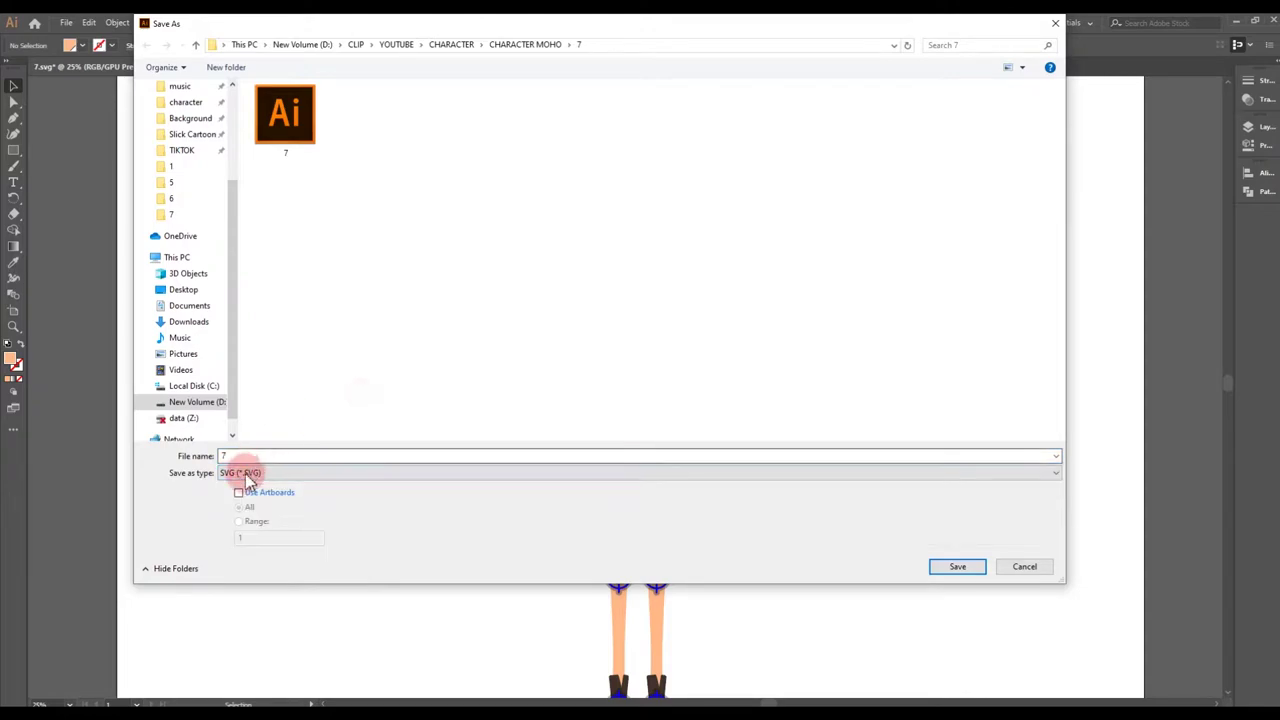
{"action": "left_click", "coordinate": [952, 572]}
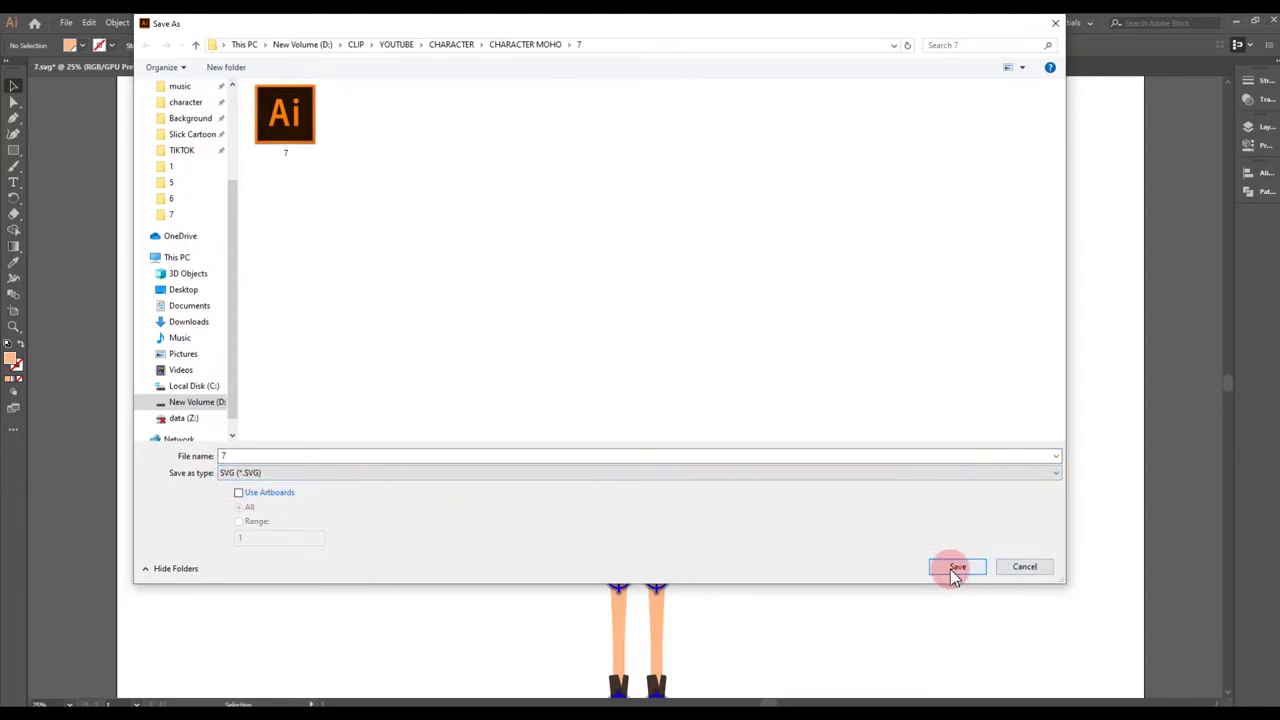
{"action": "left_click", "coordinate": [1022, 567]}
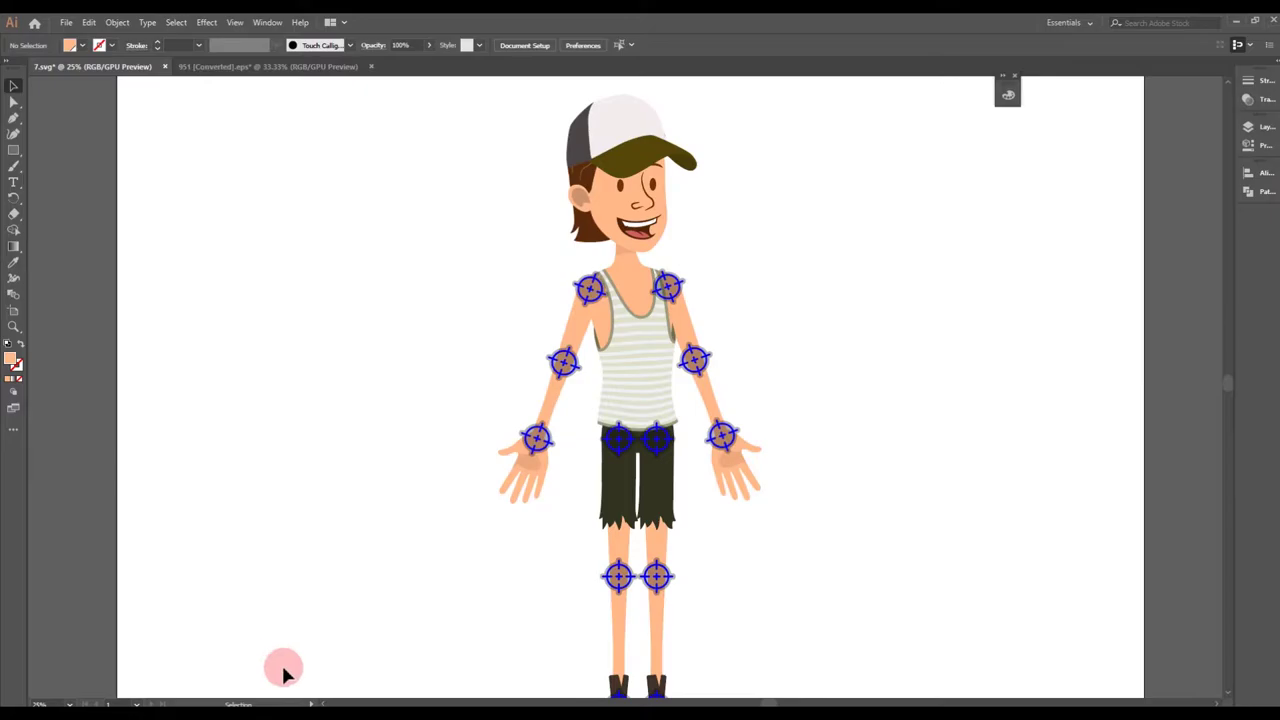
Step: Switch to Moho Pro and import the vector character from the SVG file 7
{"action": "left_click", "coordinate": [478, 256]}
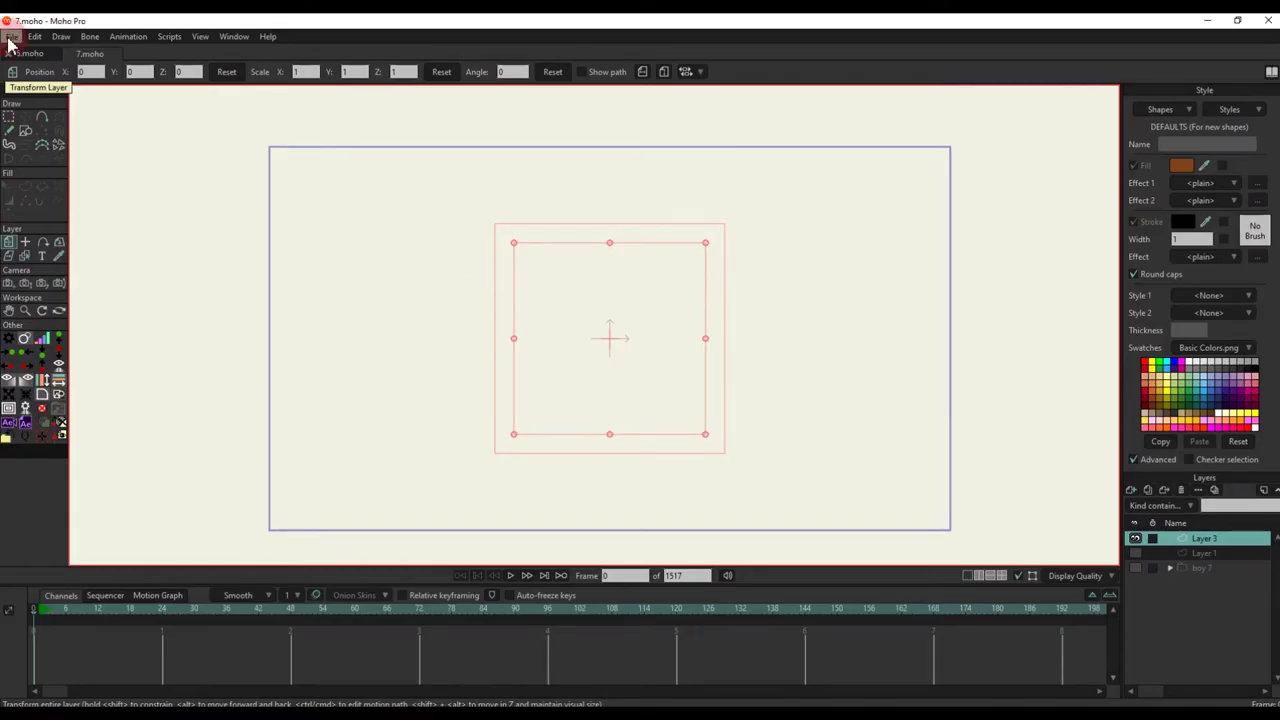
{"action": "left_click", "coordinate": [11, 38]}
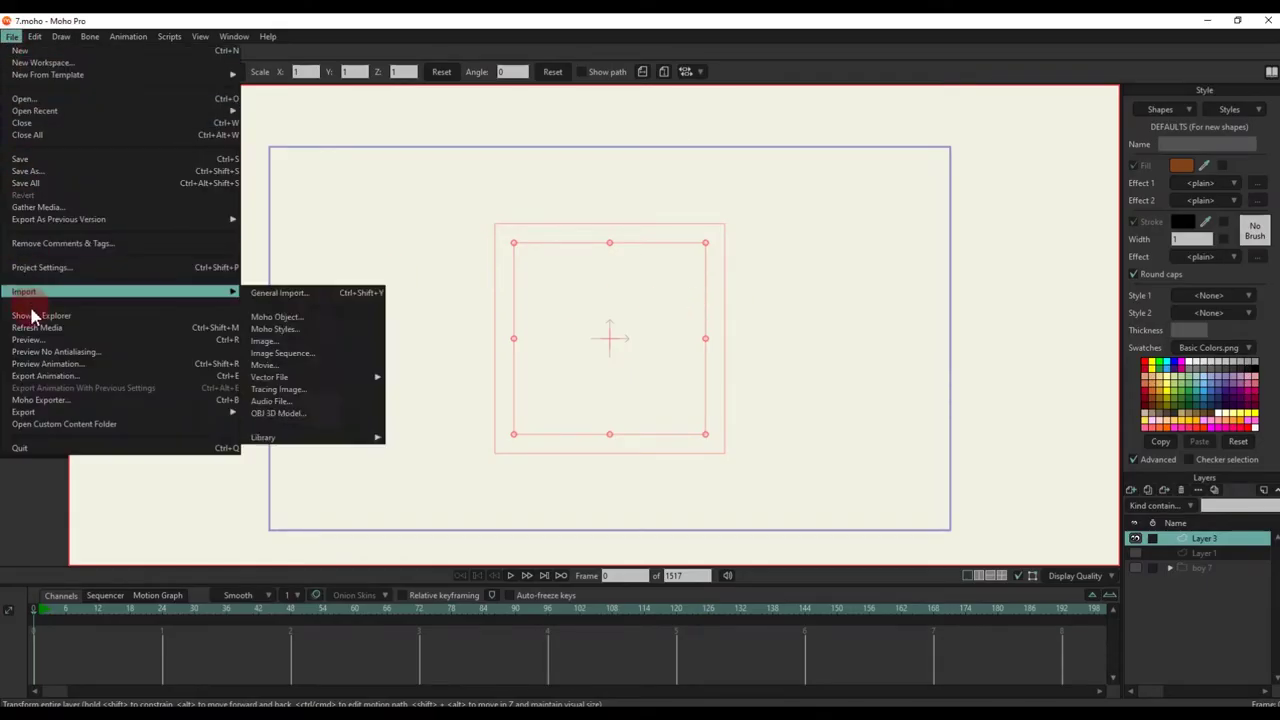
{"action": "mouse_move", "coordinate": [350, 376]}
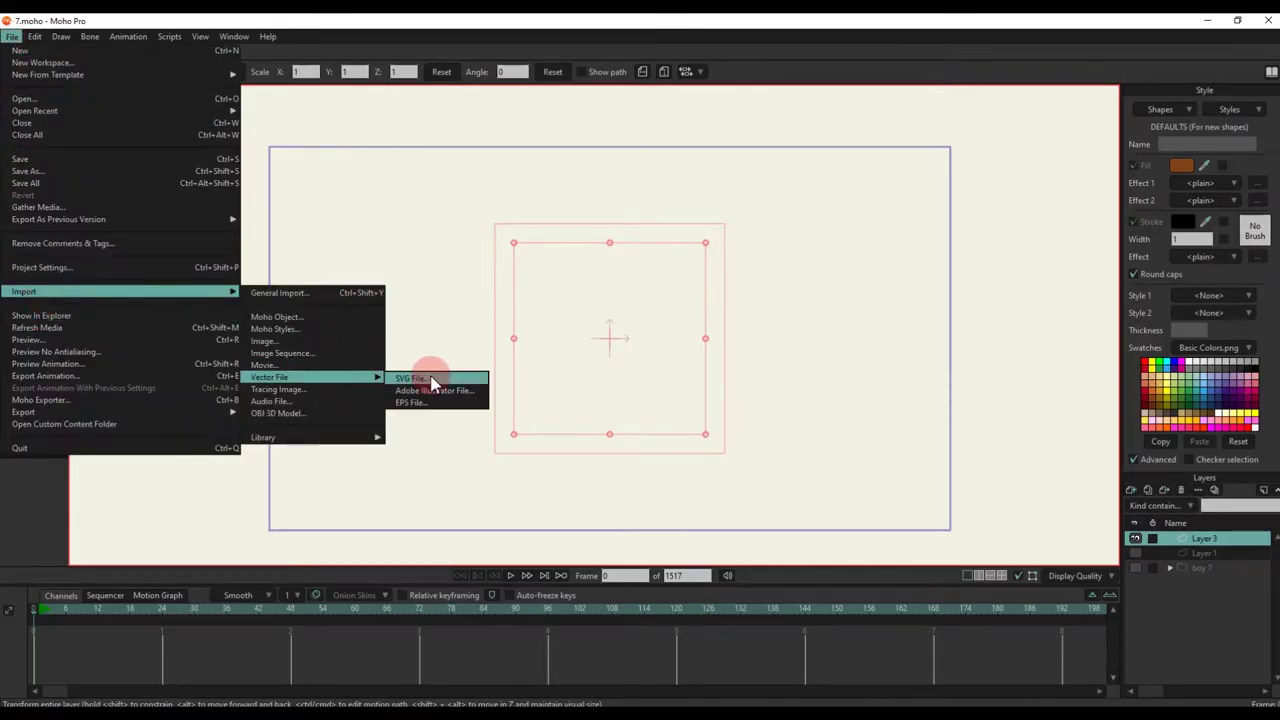
{"action": "left_click", "coordinate": [433, 380]}
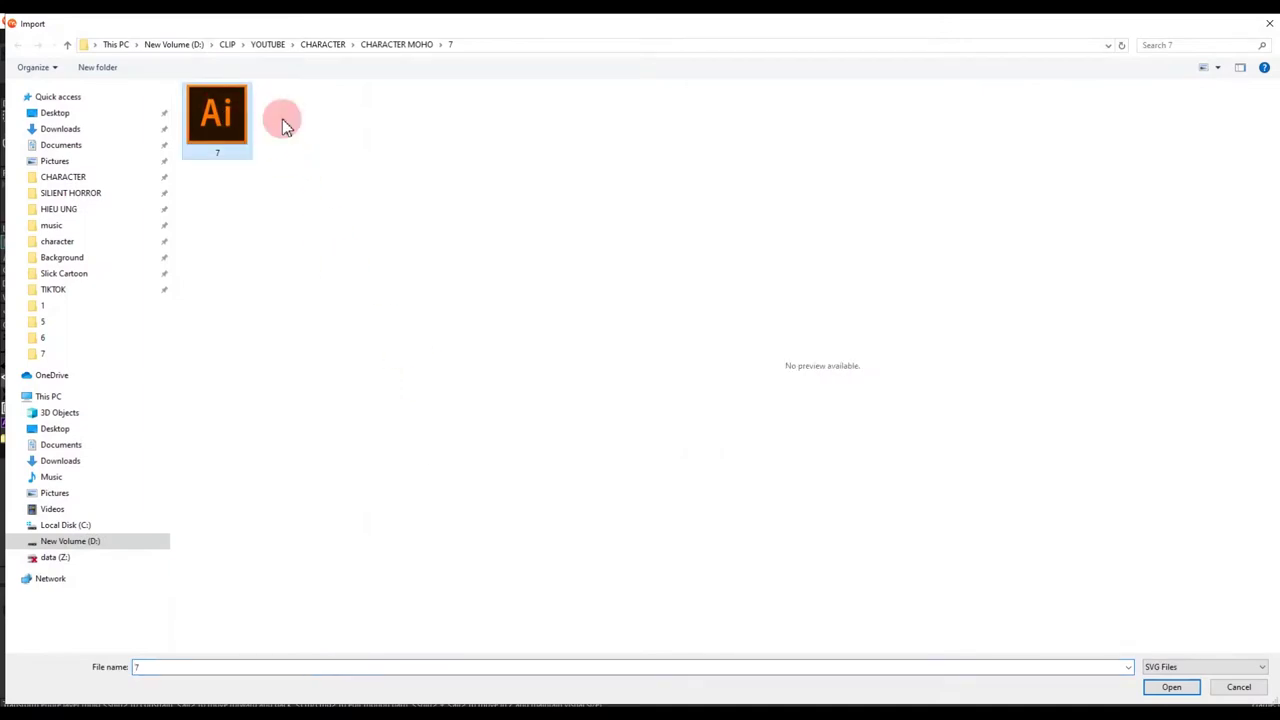
{"action": "left_click", "coordinate": [1171, 688]}
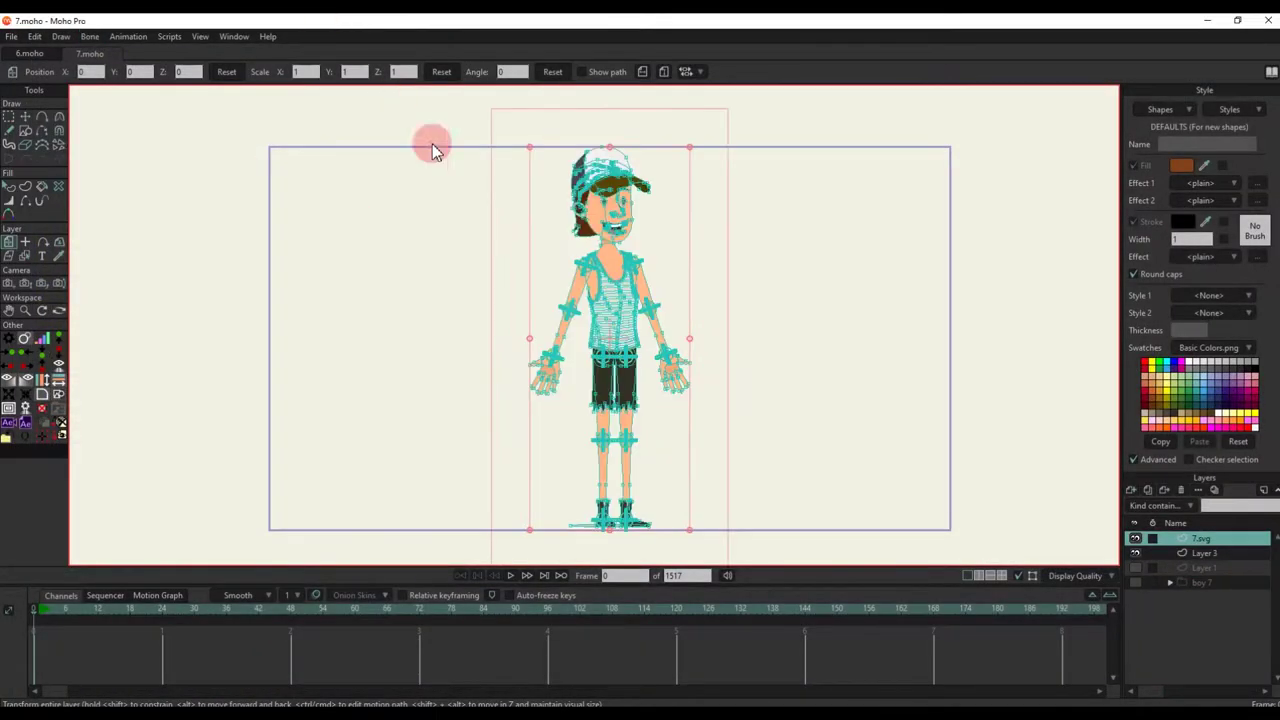
Step: Delete the imported 7.svg layer and show the Layer 1 and boy 7 layers
{"action": "left_click", "coordinate": [1114, 543]}
{"action": "key", "text": "q"}
{"action": "left_click", "coordinate": [623, 345]}
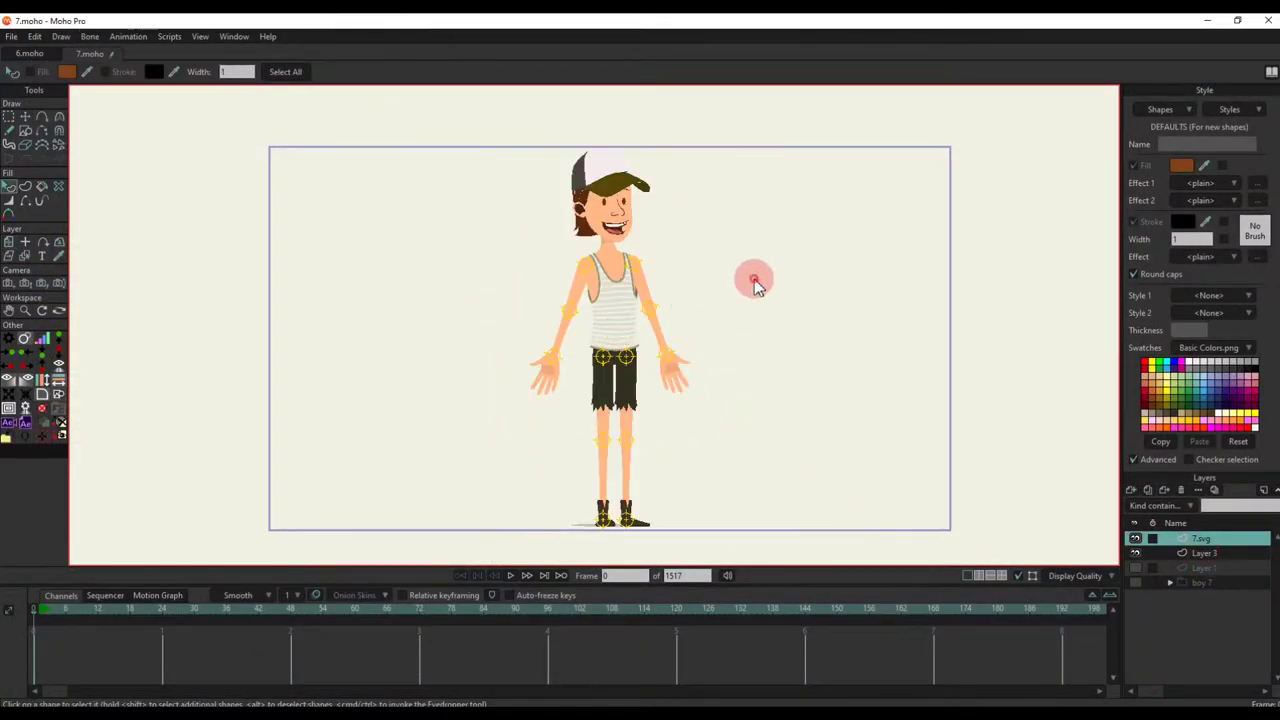
{"action": "scroll", "coordinate": [614, 229], "scroll_direction": "up", "scroll_amount": 5}
{"action": "scroll", "coordinate": [571, 380], "scroll_direction": "down", "scroll_amount": 4}
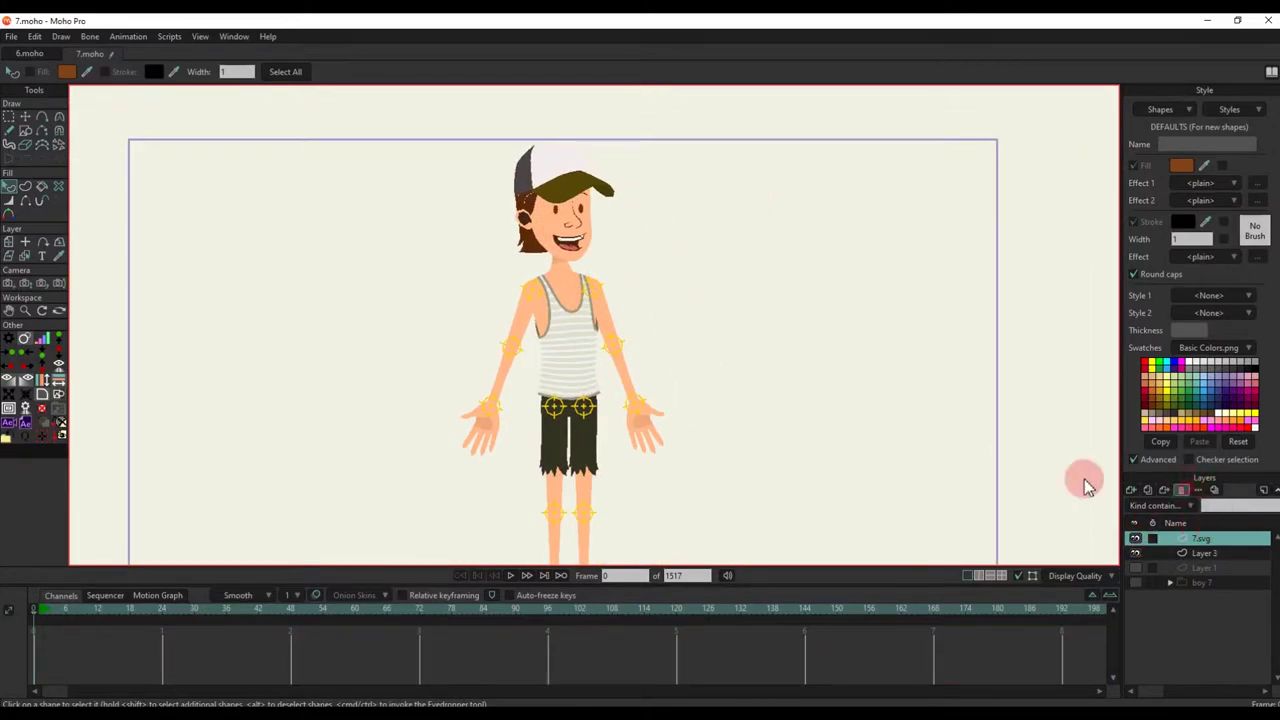
{"action": "left_click", "coordinate": [1135, 566]}
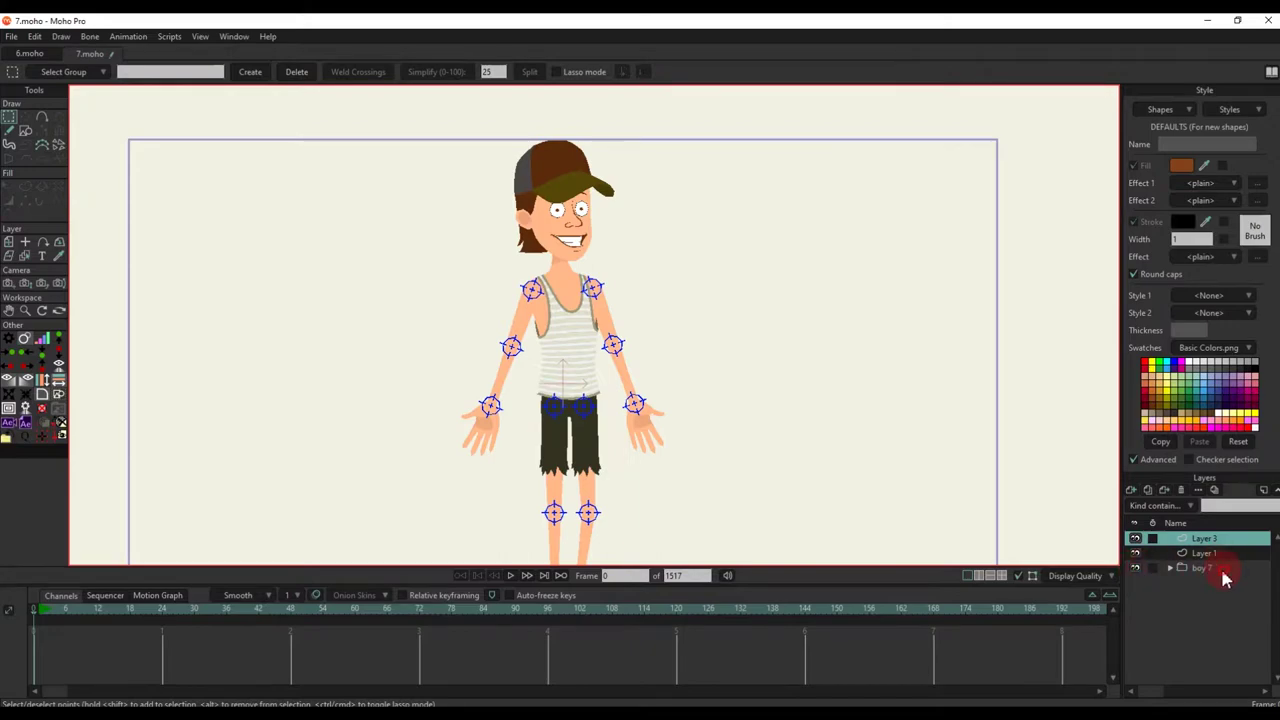
Step: Try moving the hat layer off the boy 7 character's head, and undo the move
{"action": "left_click", "coordinate": [1222, 570]}
{"action": "scroll", "coordinate": [570, 340], "scroll_direction": "up", "scroll_amount": 4}
{"action": "left_click_drag", "start_coordinate": [571, 294], "coordinate": [591, 340]}
{"action": "scroll", "coordinate": [560, 245], "scroll_direction": "up", "scroll_amount": 2}
{"action": "left_click_drag", "start_coordinate": [555, 235], "coordinate": [570, 300]}
{"action": "right_click", "coordinate": [622, 167]}
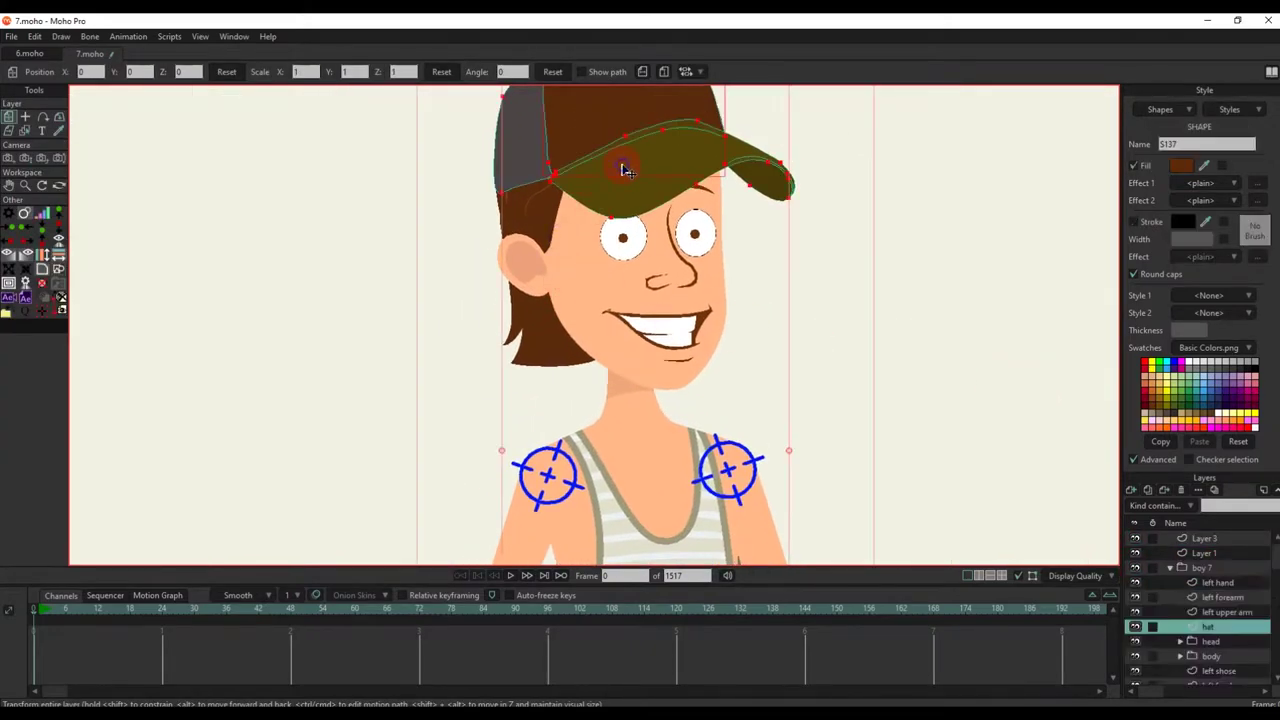
{"action": "scroll", "coordinate": [624, 168], "scroll_direction": "down", "scroll_amount": 1}
{"action": "left_click_drag", "start_coordinate": [630, 227], "coordinate": [618, 337]}
{"action": "scroll", "coordinate": [603, 261], "scroll_direction": "up", "scroll_amount": 1}
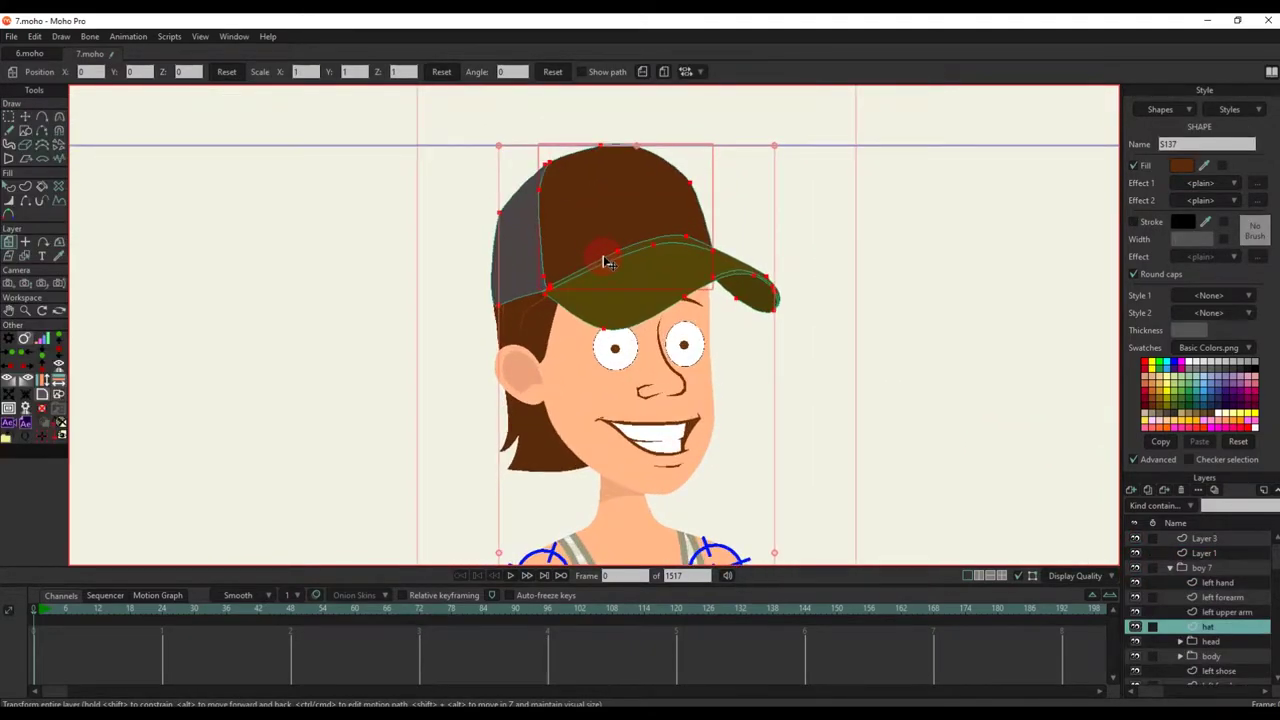
{"action": "key", "text": "0"}
{"action": "key", "text": "m"}
{"action": "left_click_drag", "start_coordinate": [599, 265], "coordinate": [903, 203]}
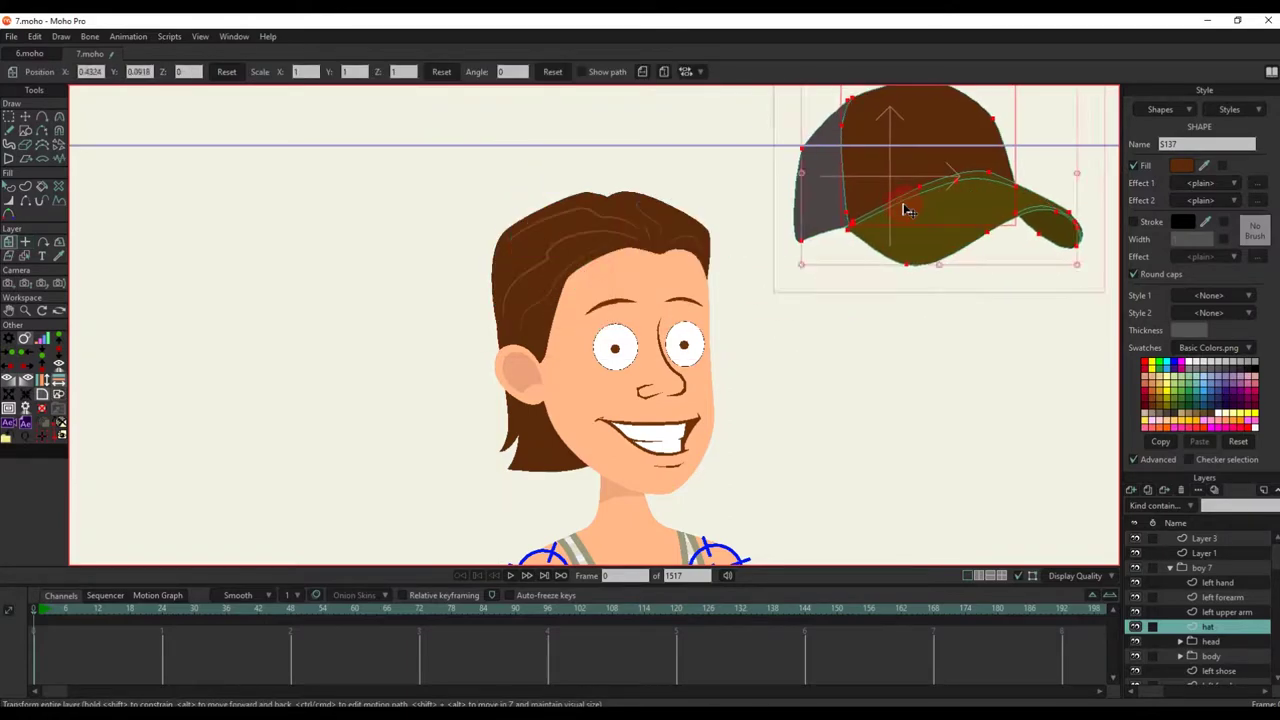
{"action": "key", "text": "ctrl+z"}
Step: Inspect the head group's parts by selecting the face layer and the left eye layer
{"action": "scroll", "coordinate": [666, 408], "scroll_direction": "down", "scroll_amount": 1}
{"action": "left_click_drag", "start_coordinate": [655, 406], "coordinate": [637, 341]}
{"action": "scroll", "coordinate": [623, 334], "scroll_direction": "up", "scroll_amount": 3}
{"action": "right_click", "coordinate": [589, 337], "text": "alt"}
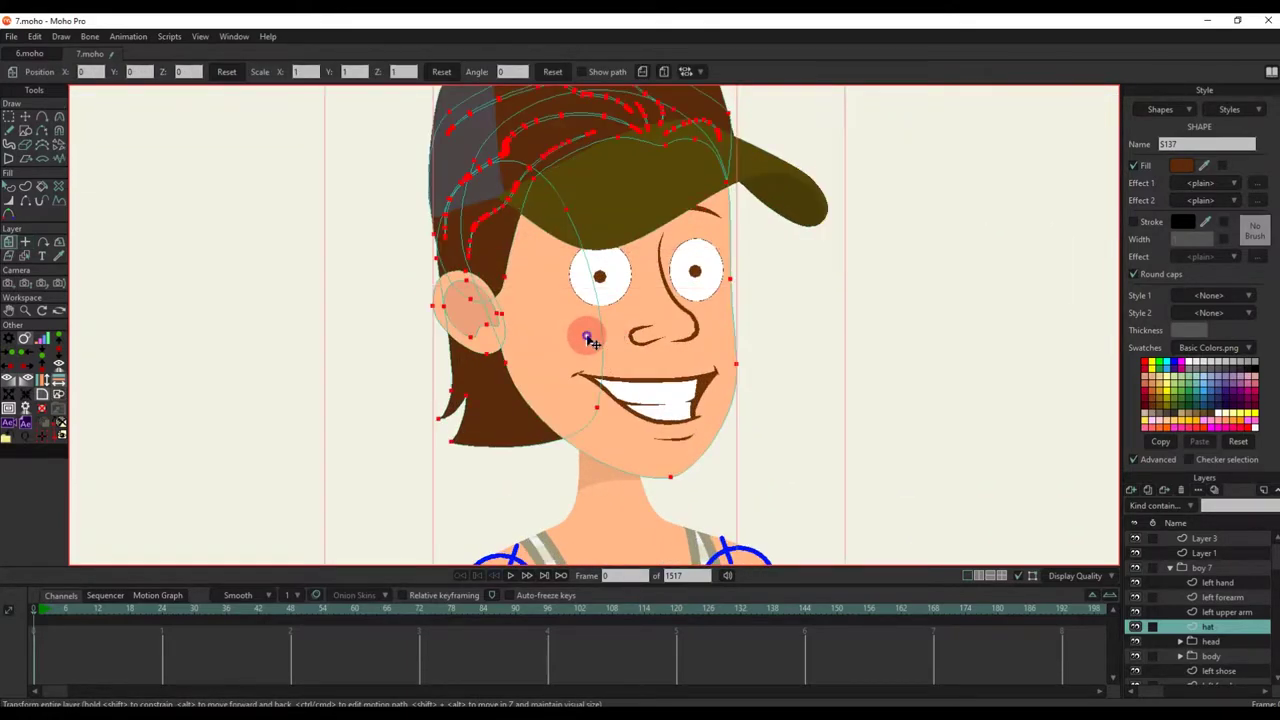
{"action": "scroll", "coordinate": [1212, 666], "scroll_direction": "down", "scroll_amount": 1}
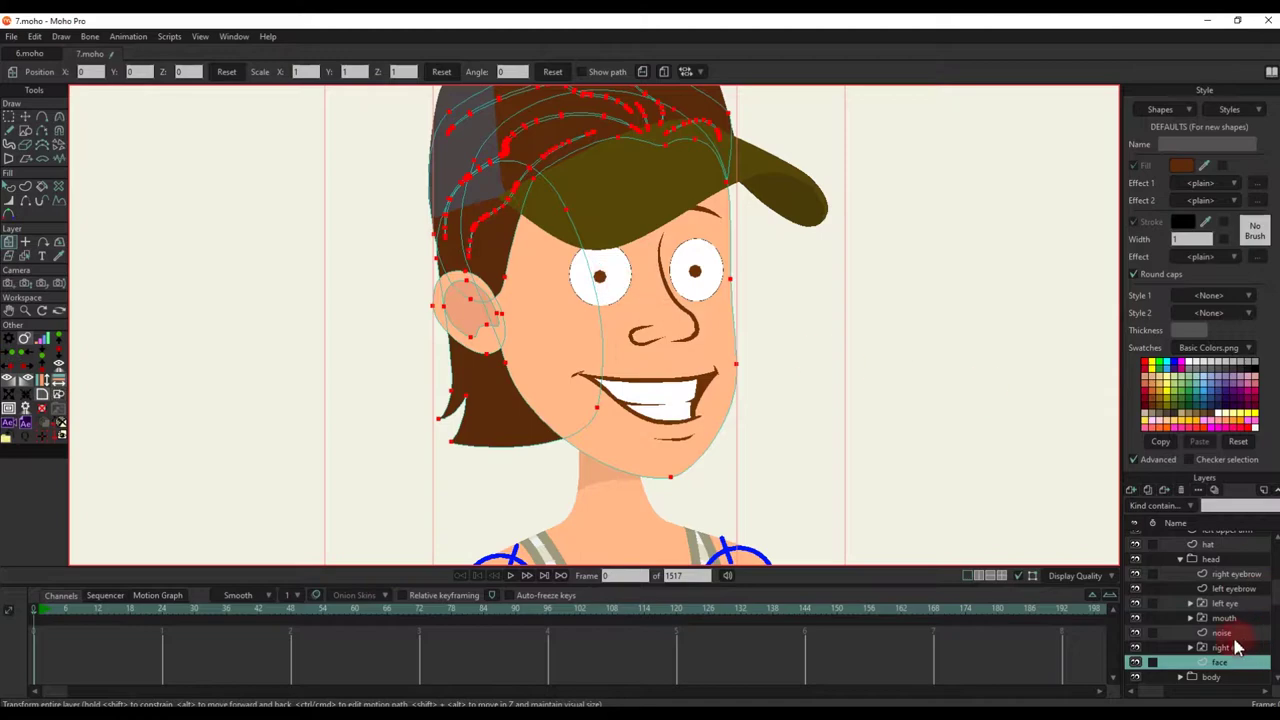
{"action": "left_click", "coordinate": [1226, 605]}
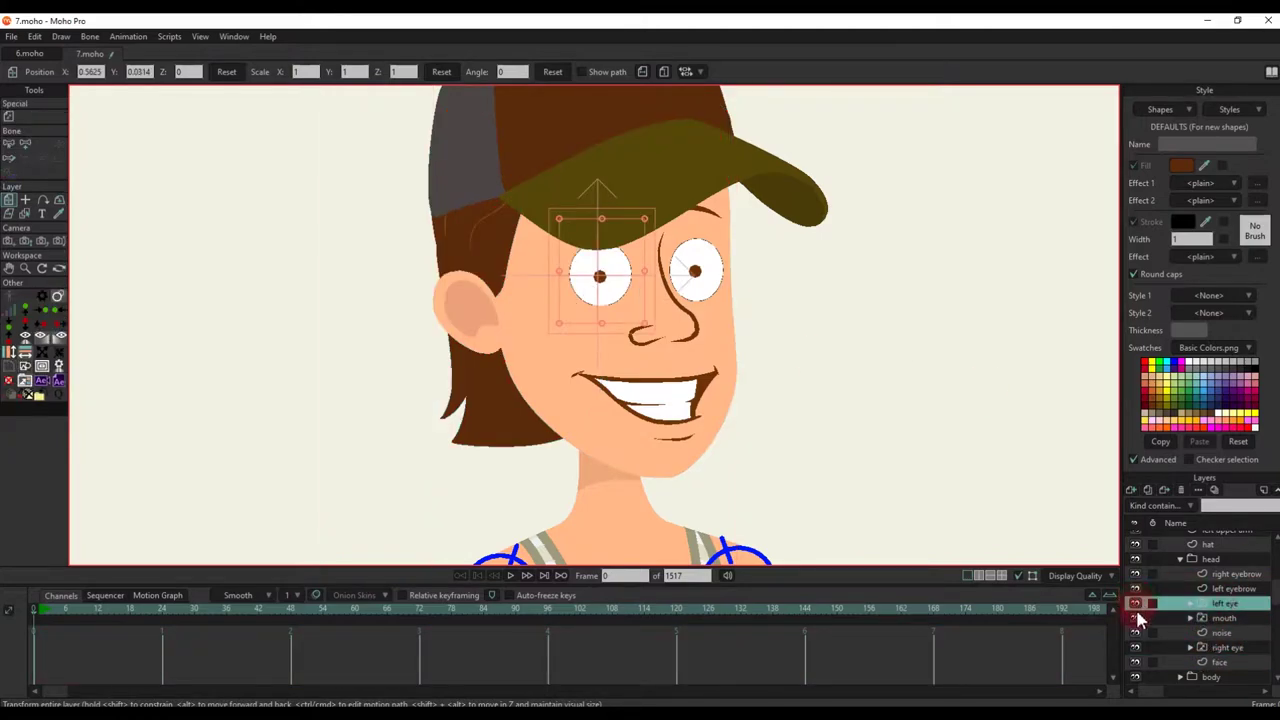
Step: Toggle the visibility of the mouth and hat layers off and back on
{"action": "left_click", "coordinate": [1136, 619]}
{"action": "left_click", "coordinate": [1136, 620]}
{"action": "scroll", "coordinate": [1140, 578], "scroll_direction": "up", "scroll_amount": 1}
{"action": "left_click", "coordinate": [1135, 589]}
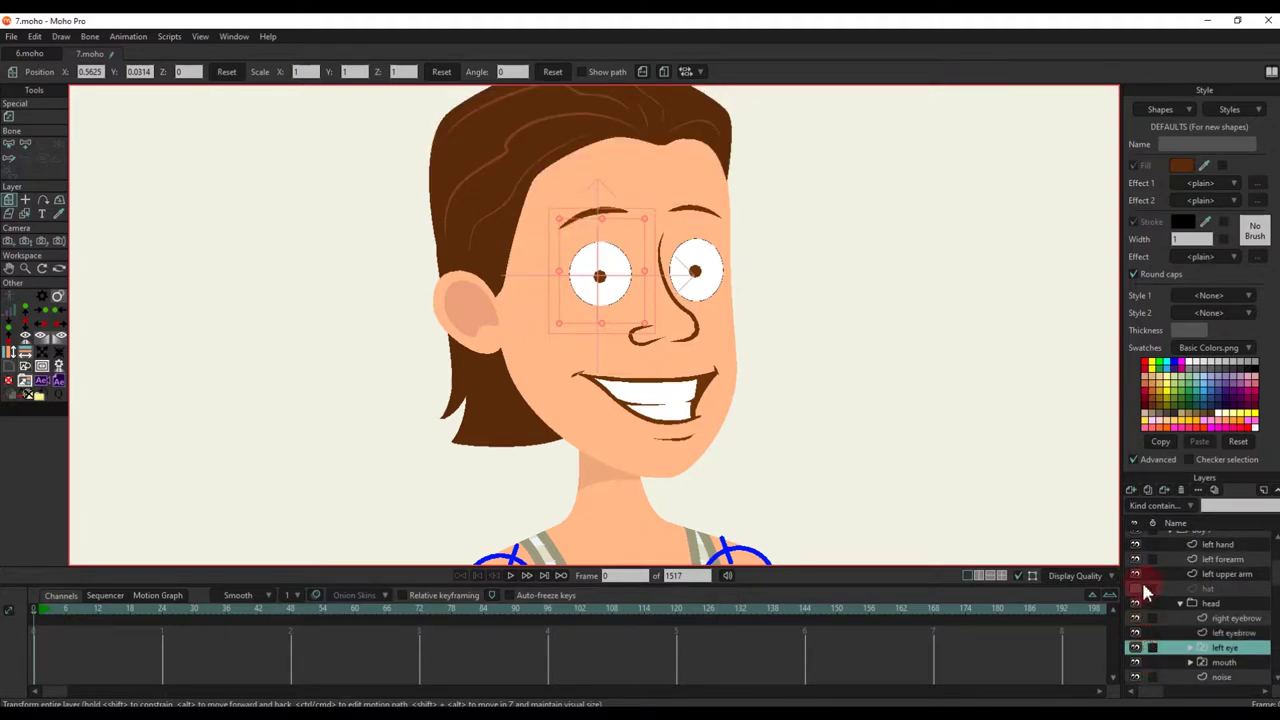
{"action": "left_click", "coordinate": [1137, 589]}
{"action": "scroll", "coordinate": [1222, 600], "scroll_direction": "up", "scroll_amount": 1}
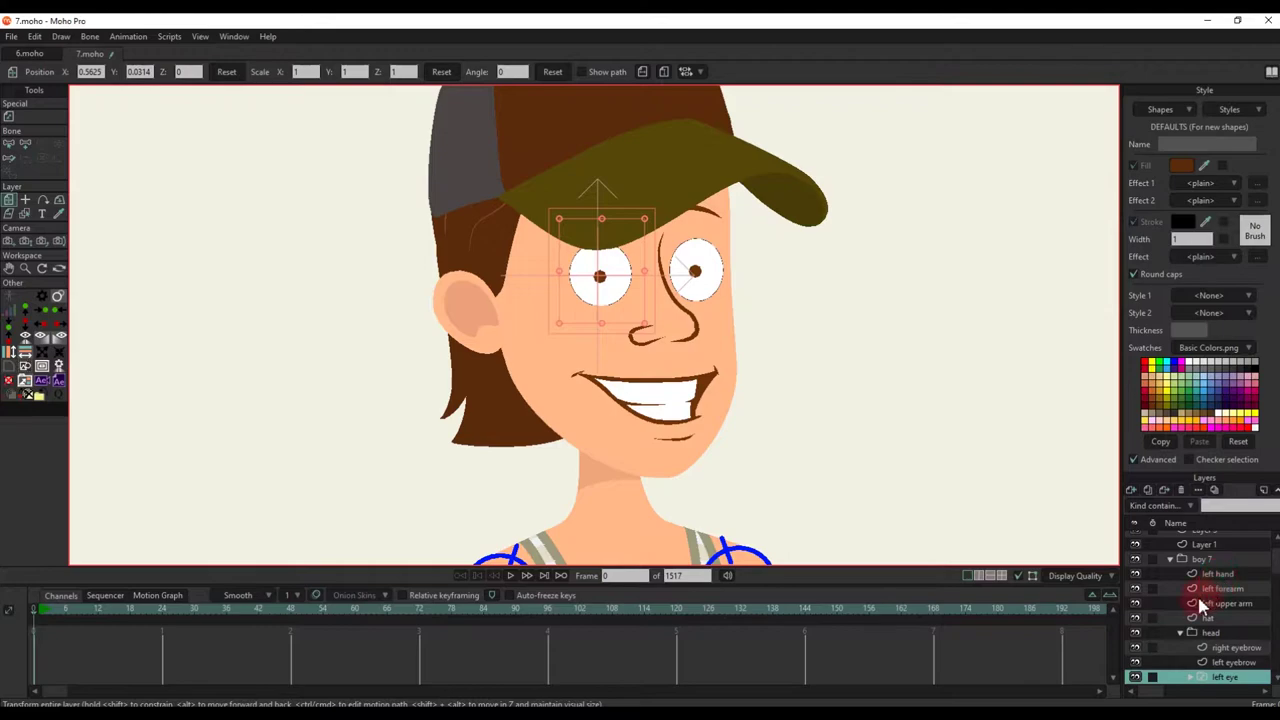
Step: Set the right upper arm layer's origin at the centre of its shoulder joint marker
{"action": "scroll", "coordinate": [1200, 604], "scroll_direction": "down", "scroll_amount": 2}
{"action": "scroll", "coordinate": [716, 500], "scroll_direction": "down", "scroll_amount": 5}
{"action": "left_click_drag", "start_coordinate": [708, 514], "coordinate": [700, 350]}
{"action": "right_click", "coordinate": [680, 386], "text": "alt"}
{"action": "scroll", "coordinate": [1205, 615], "scroll_direction": "down", "scroll_amount": 2}
{"action": "right_click", "coordinate": [733, 368], "text": "alt"}
{"action": "scroll", "coordinate": [726, 335], "scroll_direction": "up", "scroll_amount": 7}
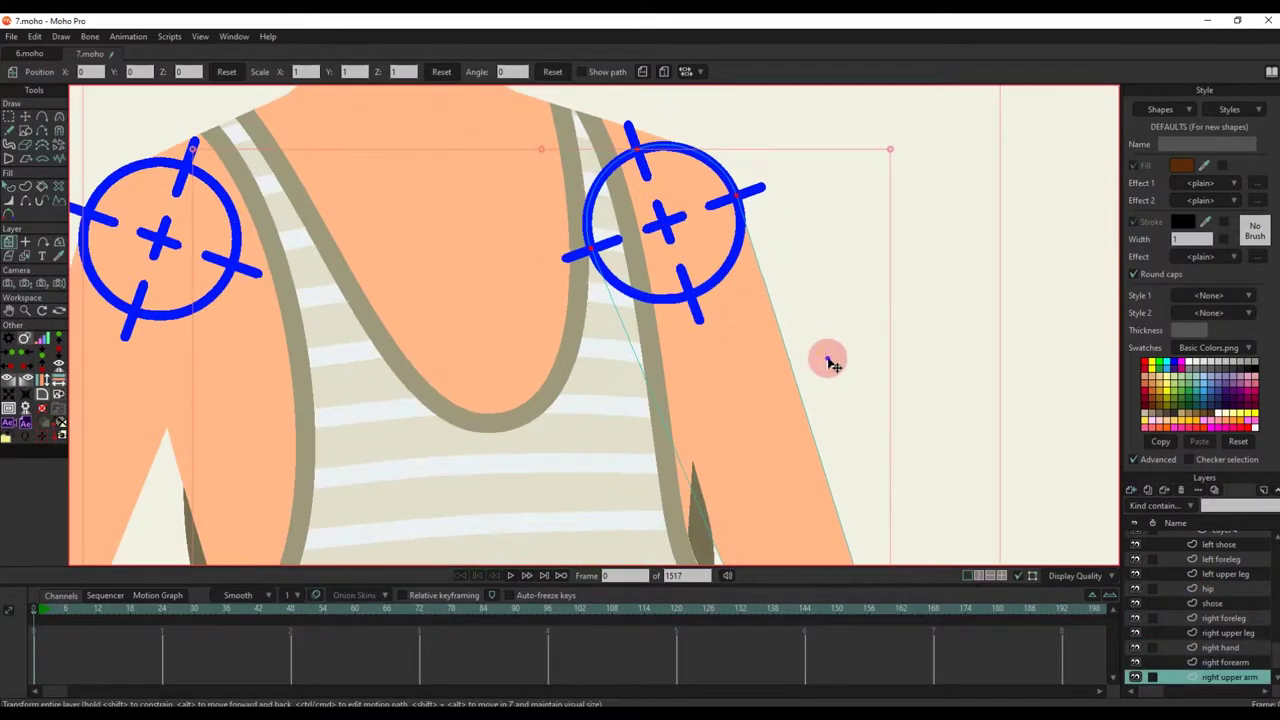
{"action": "left_click_drag", "start_coordinate": [649, 252], "coordinate": [634, 306]}
{"action": "key", "text": "0"}
{"action": "left_click", "coordinate": [649, 275]}
{"action": "scroll", "coordinate": [656, 290], "scroll_direction": "down", "scroll_amount": 5}
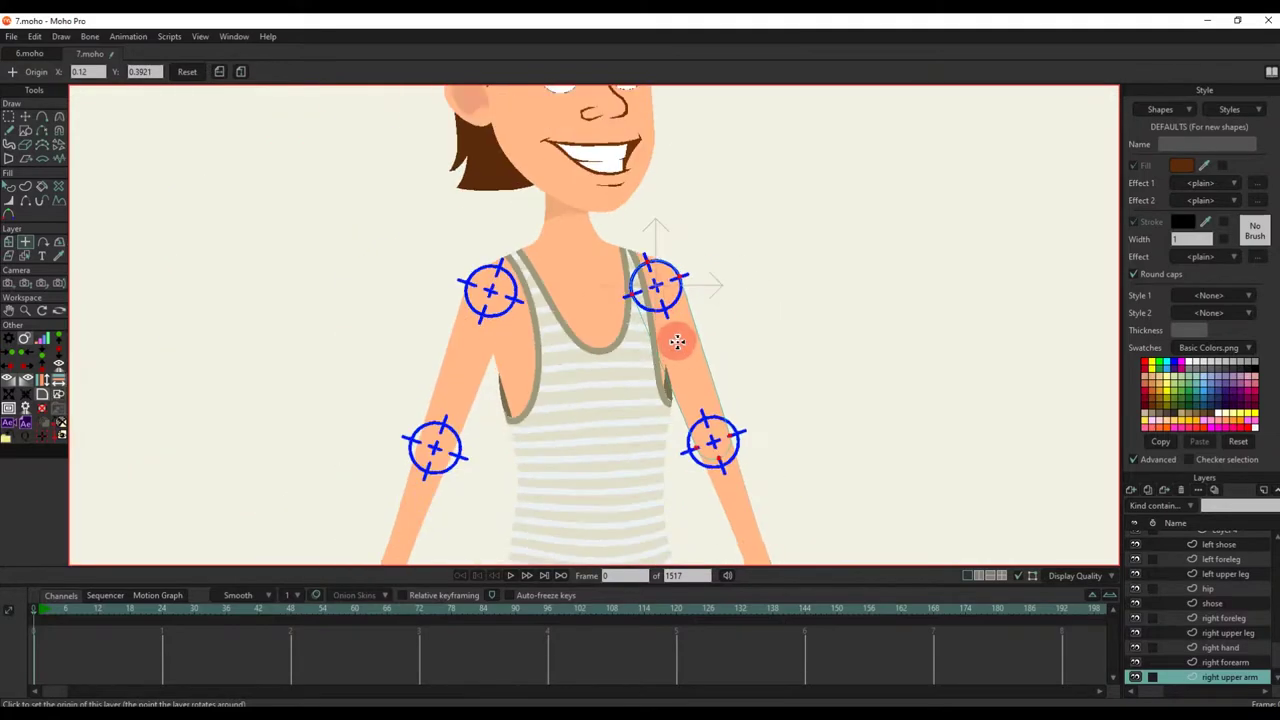
Step: Set the left forearm layer's origin at the centre of its elbow joint marker
{"action": "key", "text": "m"}
{"action": "scroll", "coordinate": [697, 350], "scroll_direction": "down", "scroll_amount": 2}
{"action": "scroll", "coordinate": [725, 382], "scroll_direction": "up", "scroll_amount": 3}
{"action": "left_click_drag", "start_coordinate": [729, 396], "coordinate": [809, 417]}
{"action": "scroll", "coordinate": [475, 333], "scroll_direction": "down", "scroll_amount": 2}
{"action": "scroll", "coordinate": [475, 333], "scroll_direction": "up", "scroll_amount": 4}
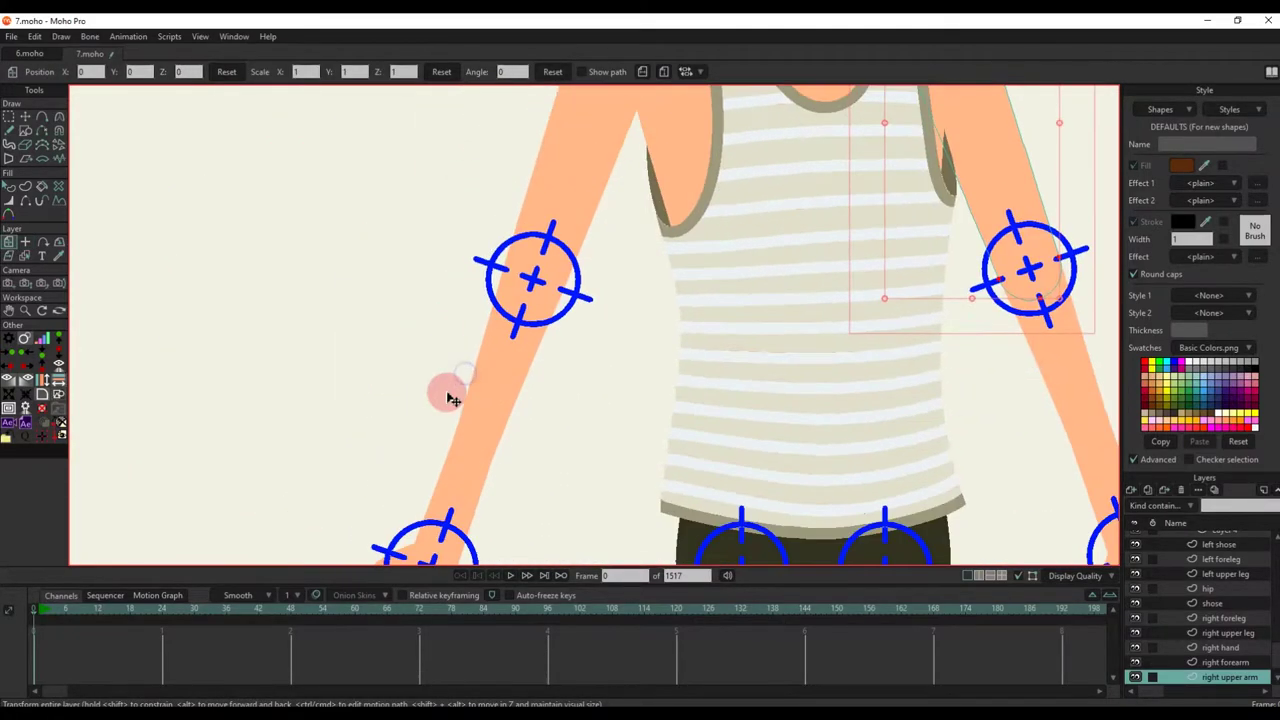
{"action": "left_click", "coordinate": [523, 351], "text": "ctrl+alt"}
{"action": "scroll", "coordinate": [557, 271], "scroll_direction": "down", "scroll_amount": 2}
{"action": "scroll", "coordinate": [557, 265], "scroll_direction": "up", "scroll_amount": 3}
{"action": "key", "text": "0"}
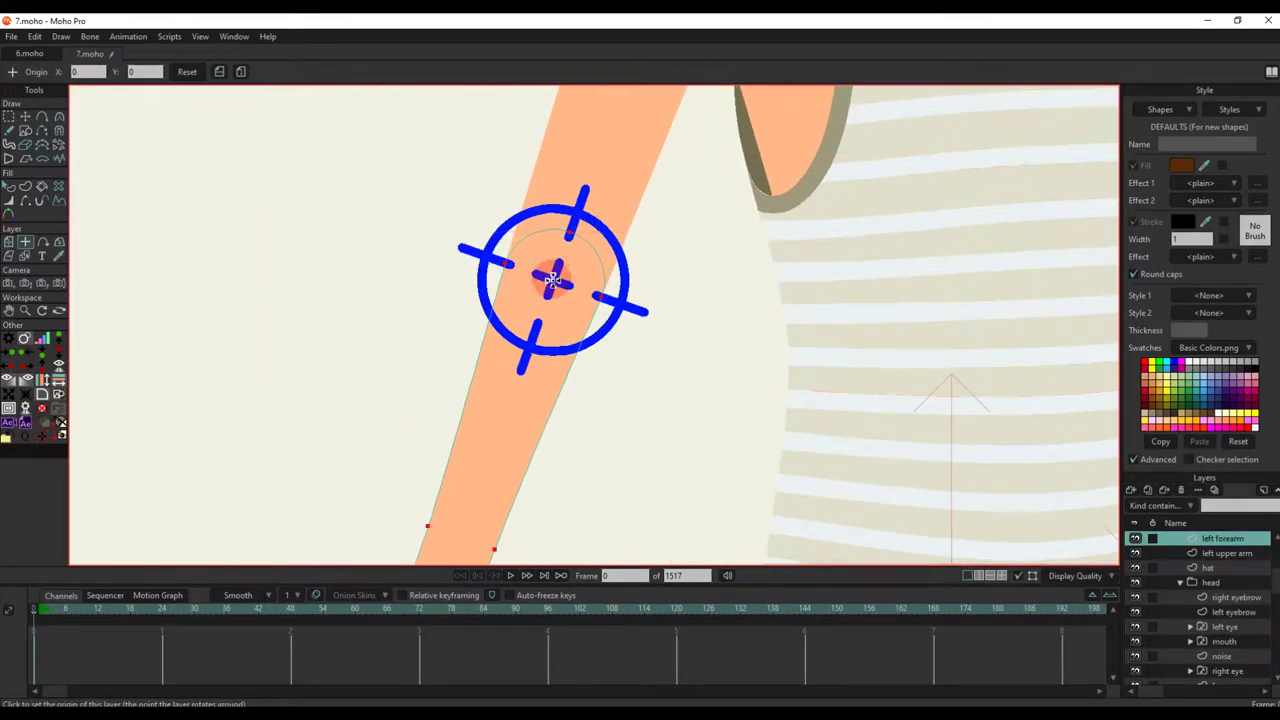
{"action": "key", "text": "0"}
{"action": "scroll", "coordinate": [557, 289], "scroll_direction": "down", "scroll_amount": 3}
{"action": "left_click_drag", "start_coordinate": [580, 323], "coordinate": [717, 323]}
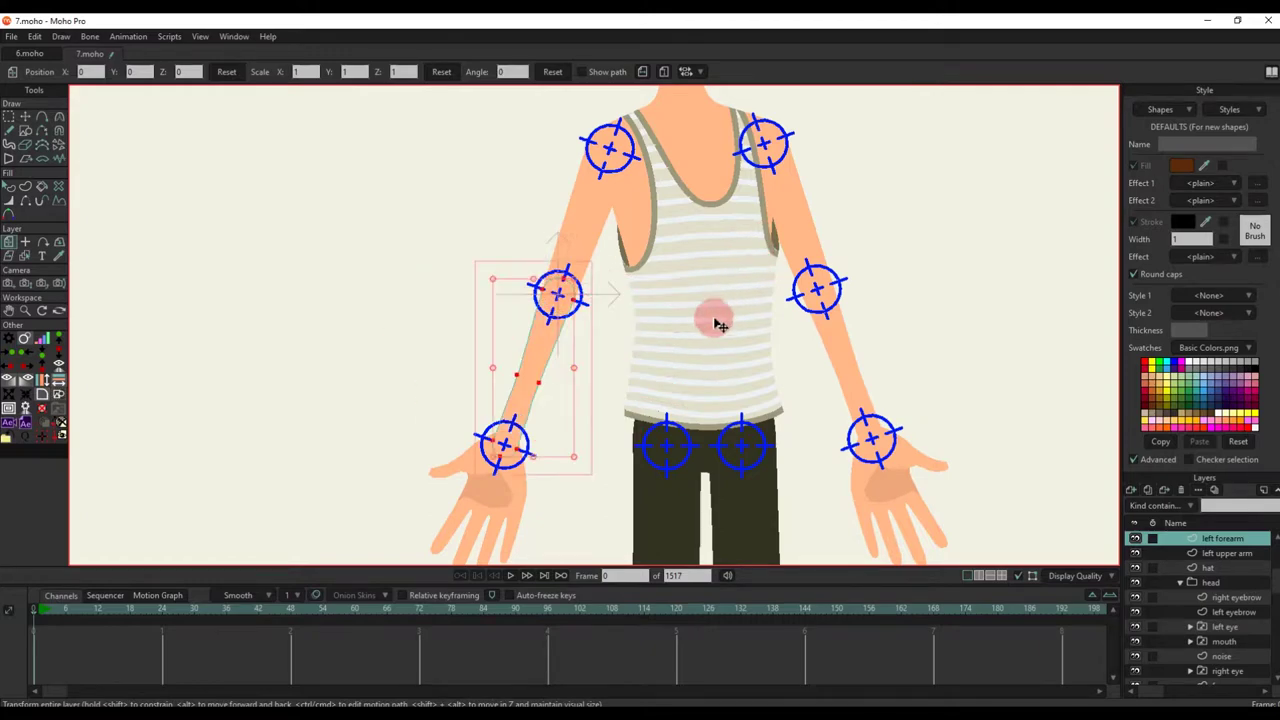
Step: Set the left foreleg layer's origin at the centre of its knee marker, and undo a test rotation about it
{"action": "scroll", "coordinate": [714, 312], "scroll_direction": "down", "scroll_amount": 3}
{"action": "scroll", "coordinate": [686, 291], "scroll_direction": "up", "scroll_amount": 6}
{"action": "left_click_drag", "start_coordinate": [693, 409], "coordinate": [612, 405]}
{"action": "right_click", "coordinate": [649, 349], "text": "alt"}
{"action": "scroll", "coordinate": [646, 320], "scroll_direction": "up", "scroll_amount": 3}
{"action": "key", "text": "0"}
{"action": "scroll", "coordinate": [633, 301], "scroll_direction": "down", "scroll_amount": 3}
{"action": "key", "text": "0"}
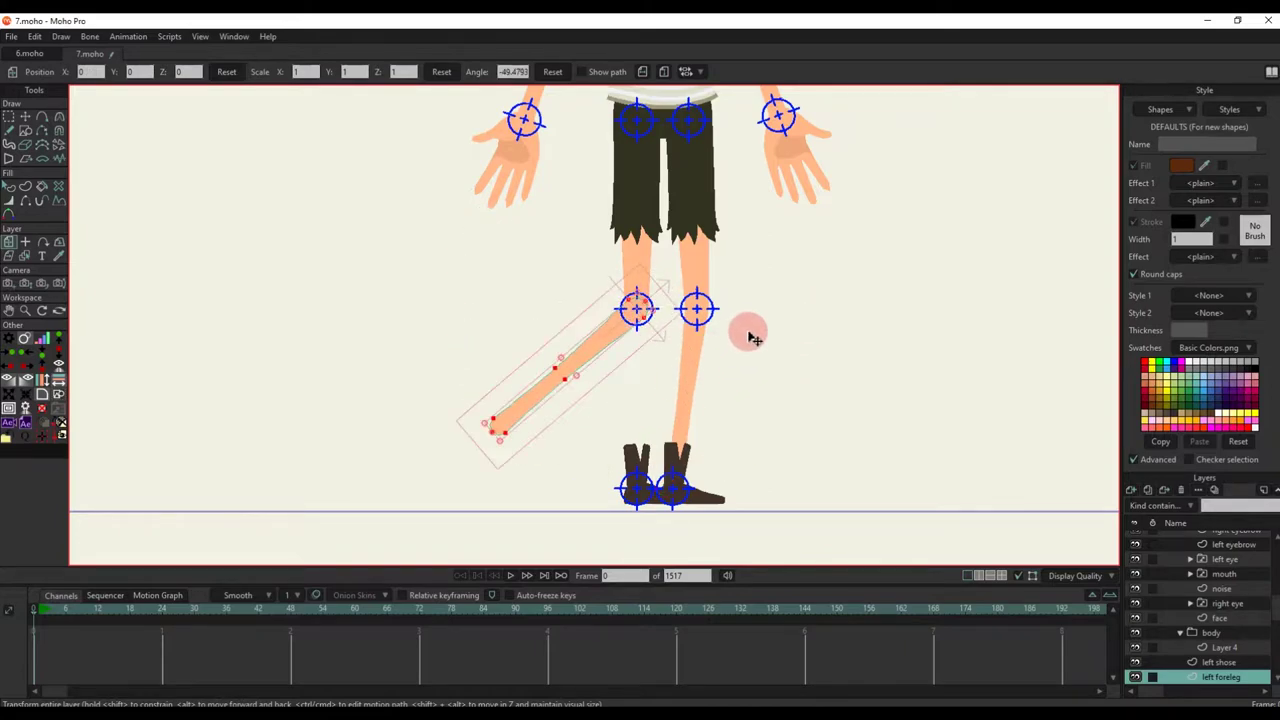
{"action": "key", "text": "ctrl+z"}
Step: Select the boy 7 group and collapse its layers
{"action": "scroll", "coordinate": [751, 337], "scroll_direction": "down", "scroll_amount": 4}
{"action": "left_click_drag", "start_coordinate": [741, 305], "coordinate": [576, 500]}
{"action": "scroll", "coordinate": [676, 330], "scroll_direction": "up", "scroll_amount": 4}
{"action": "scroll", "coordinate": [600, 480], "scroll_direction": "down", "scroll_amount": 1}
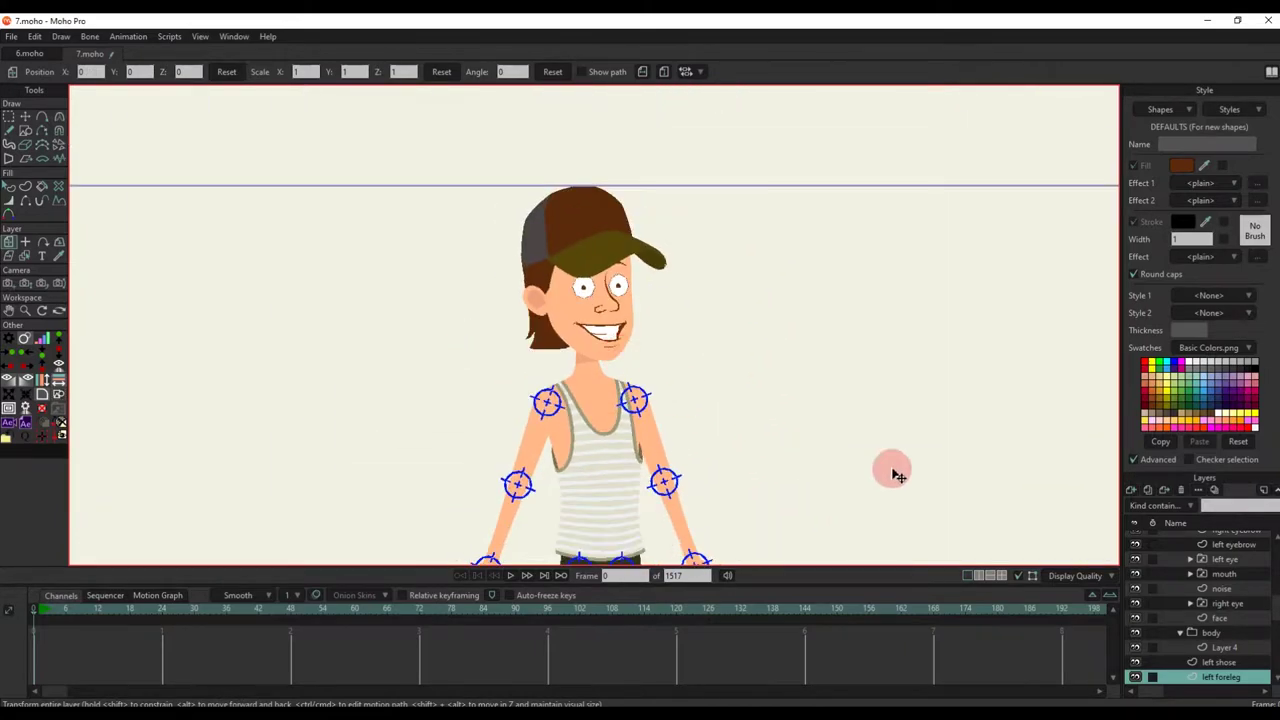
{"action": "scroll", "coordinate": [1203, 607], "scroll_direction": "up", "scroll_amount": 4}
{"action": "left_click", "coordinate": [1190, 569]}
{"action": "left_click", "coordinate": [1171, 569]}
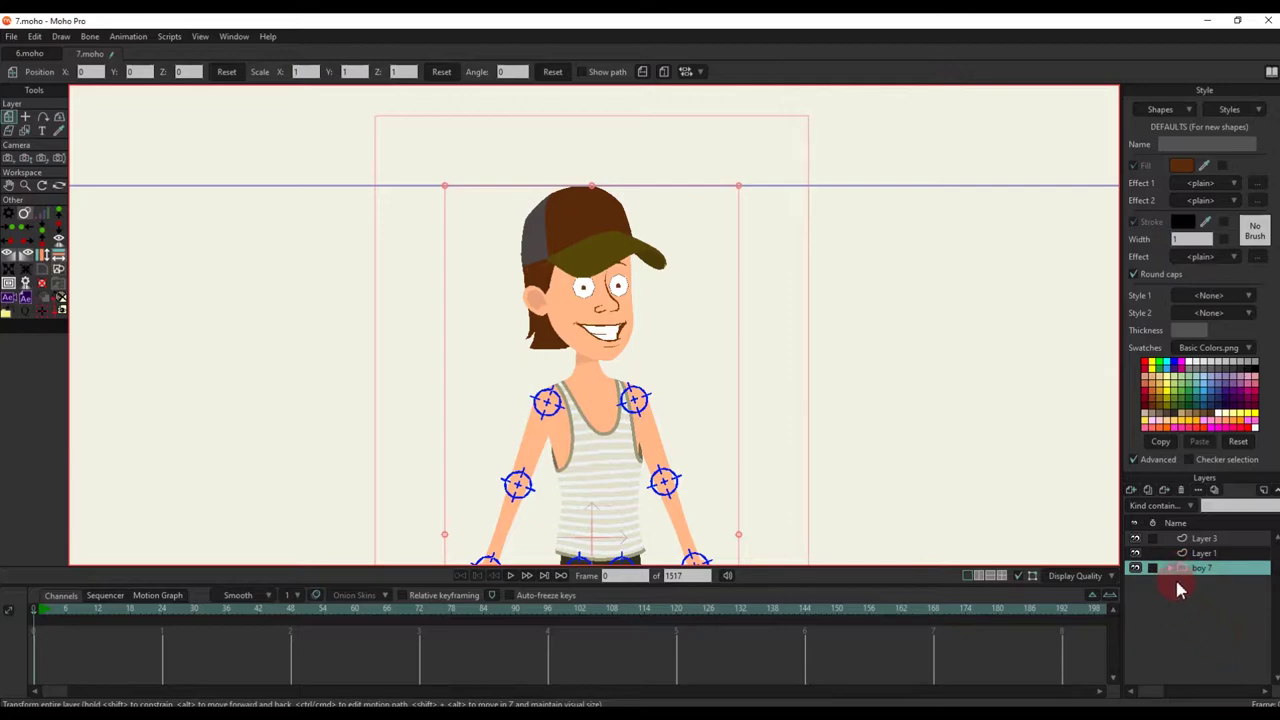
Step: Delete Layer 3
{"action": "scroll", "coordinate": [871, 400], "scroll_direction": "down", "scroll_amount": 2}
{"action": "left_click", "coordinate": [1205, 540]}
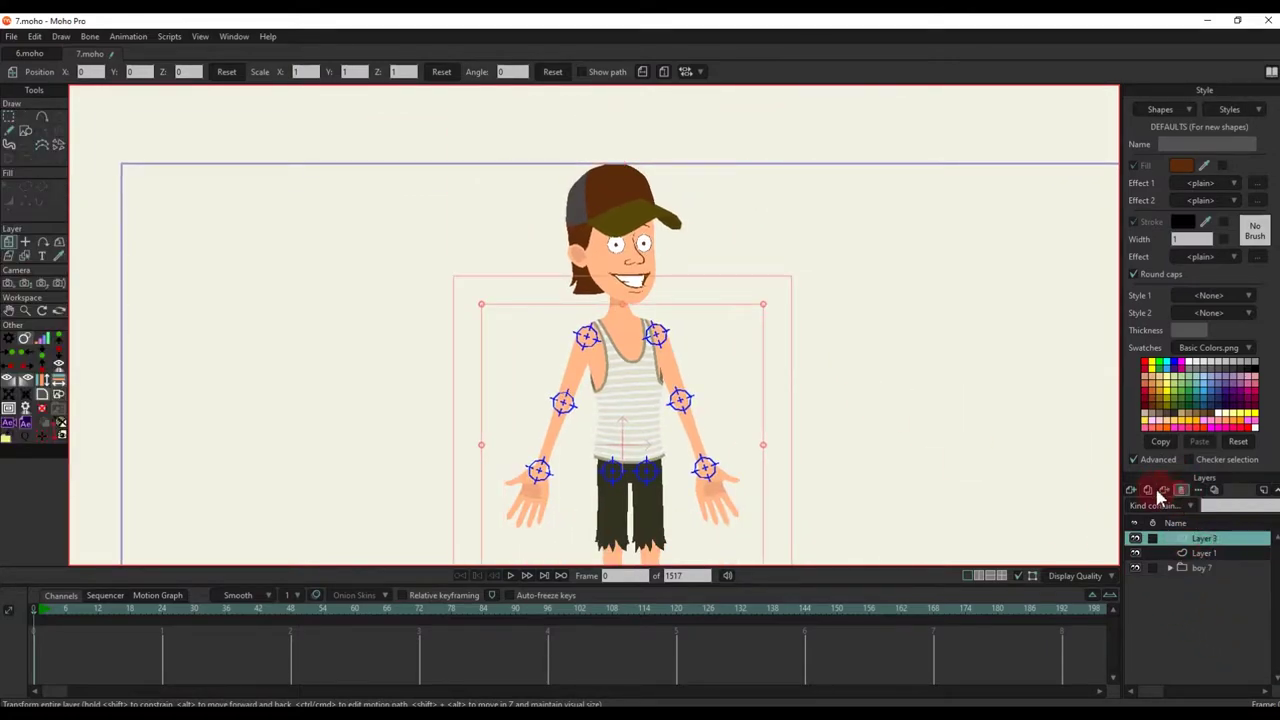
{"action": "left_click", "coordinate": [1181, 490]}
Step: Convert the boy 7 group into a bone layer
{"action": "scroll", "coordinate": [738, 418], "scroll_direction": "down", "scroll_amount": 3}
{"action": "left_click_drag", "start_coordinate": [734, 423], "coordinate": [732, 384]}
{"action": "key", "text": "q"}
{"action": "scroll", "coordinate": [682, 423], "scroll_direction": "up", "scroll_amount": 6}
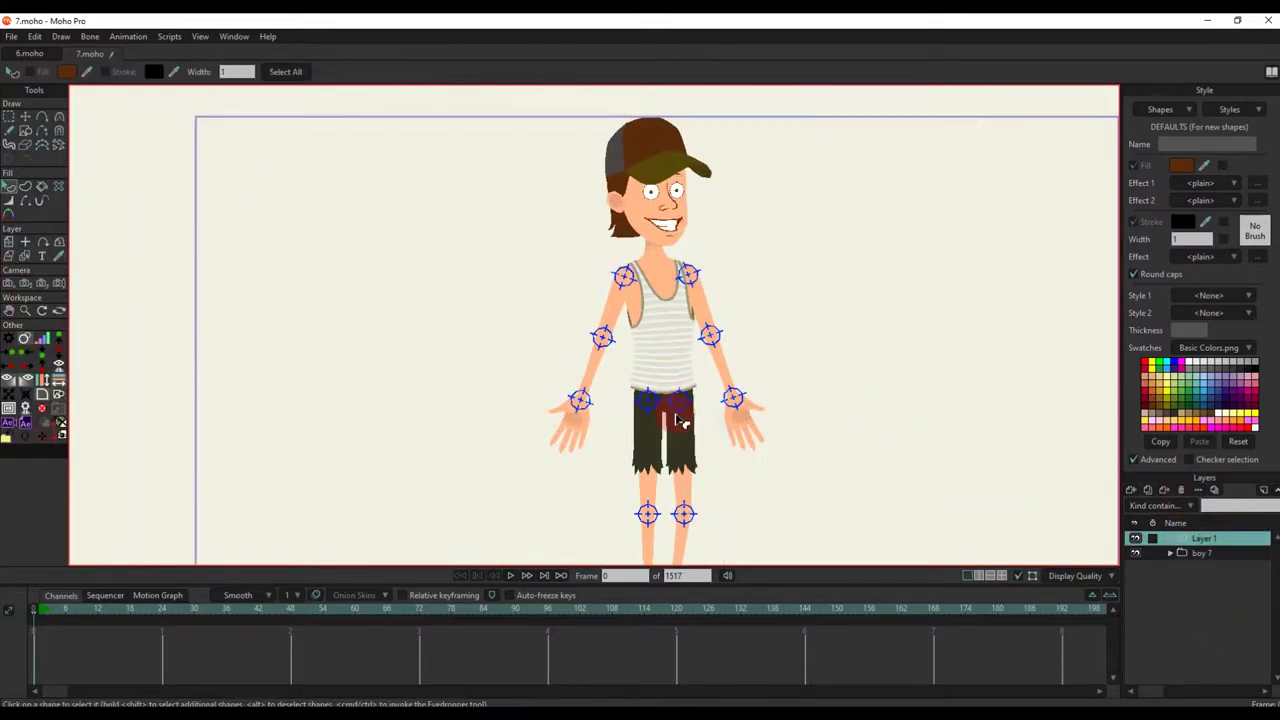
{"action": "left_click", "coordinate": [1205, 553]}
{"action": "right_click", "coordinate": [1205, 553]}
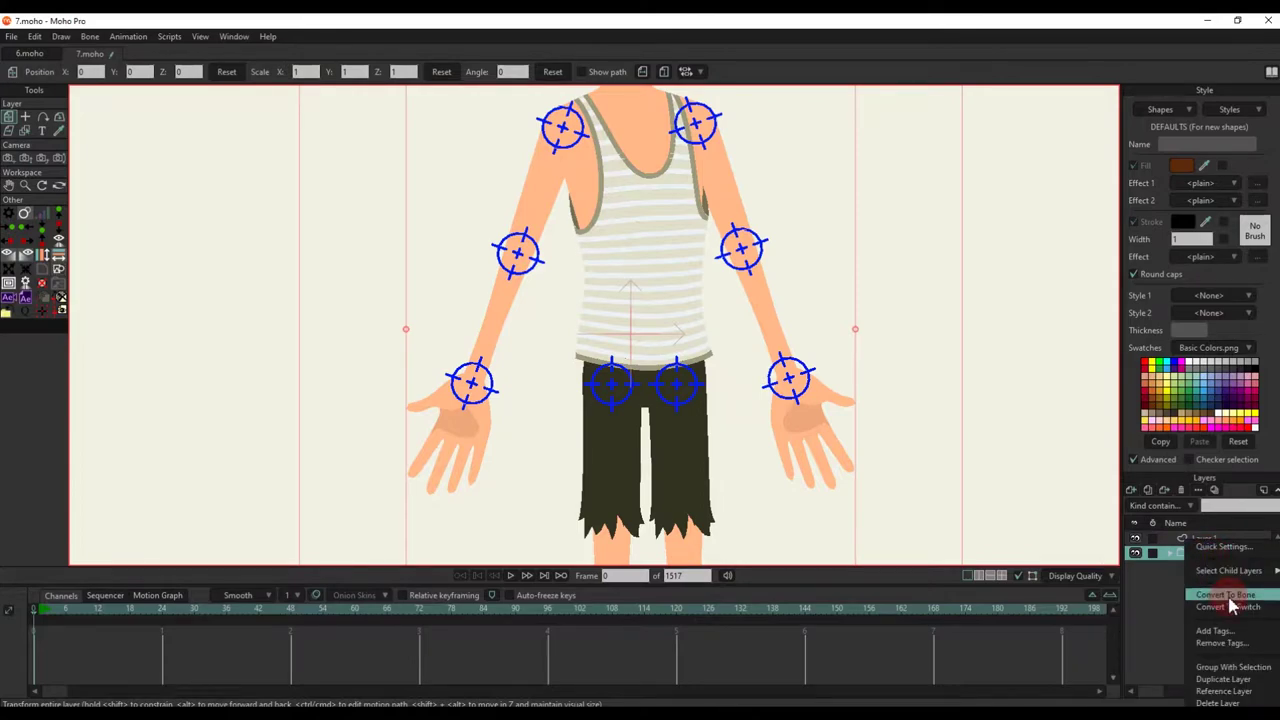
{"action": "left_click", "coordinate": [1212, 620]}
{"action": "scroll", "coordinate": [820, 343], "scroll_direction": "down", "scroll_amount": 5}
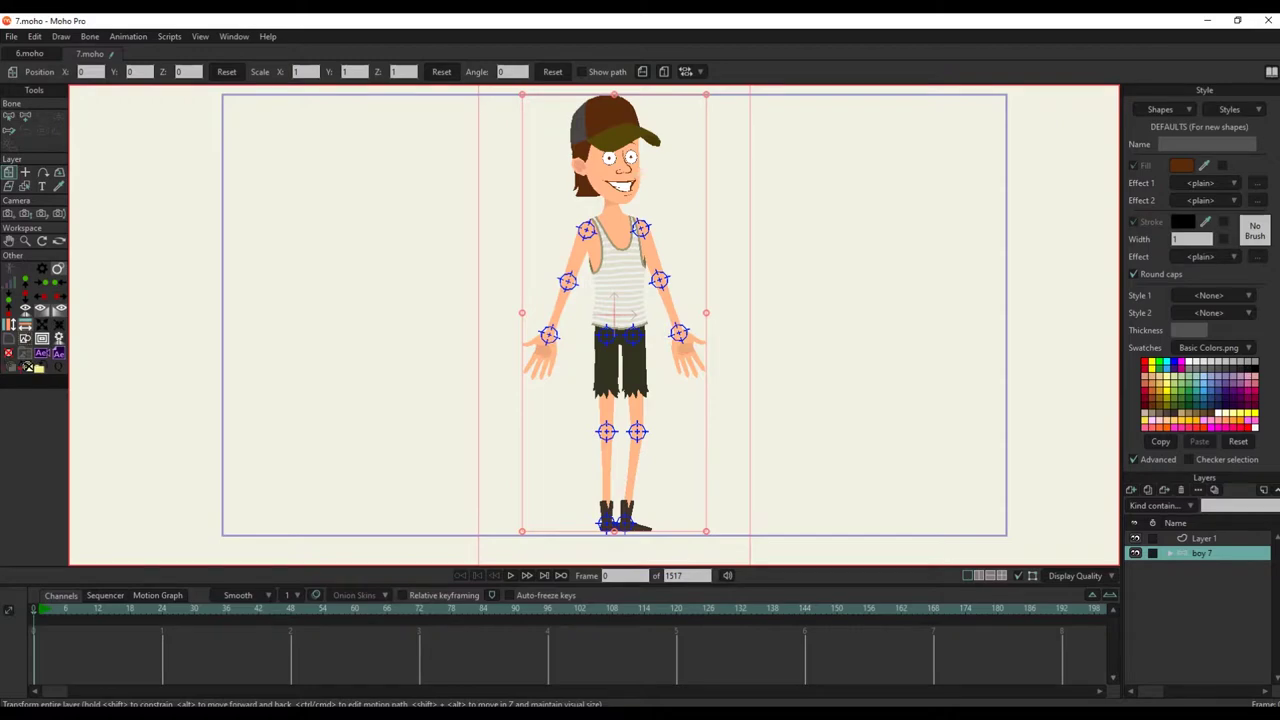
Step: Switch to Bridge and look through folder 2 in CHARACTER MOHO for the rigged character file 2.moho
{"action": "left_click", "coordinate": [160, 660]}
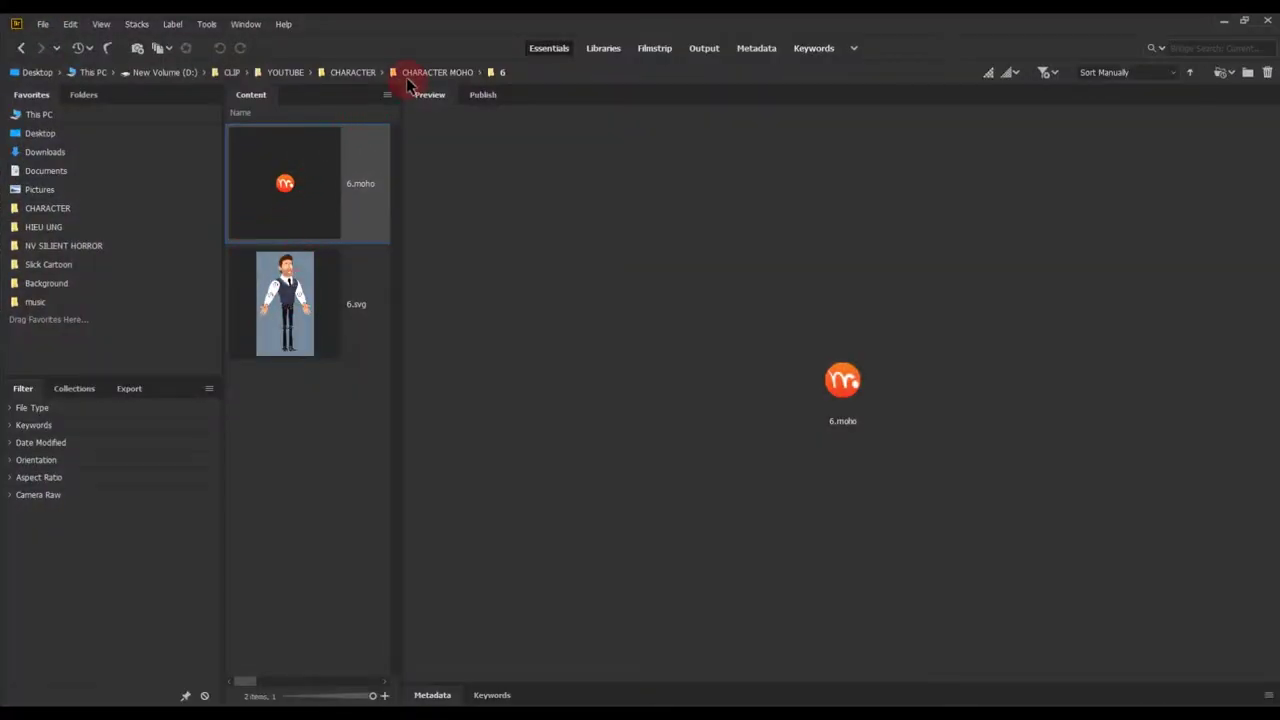
{"action": "left_click", "coordinate": [354, 76]}
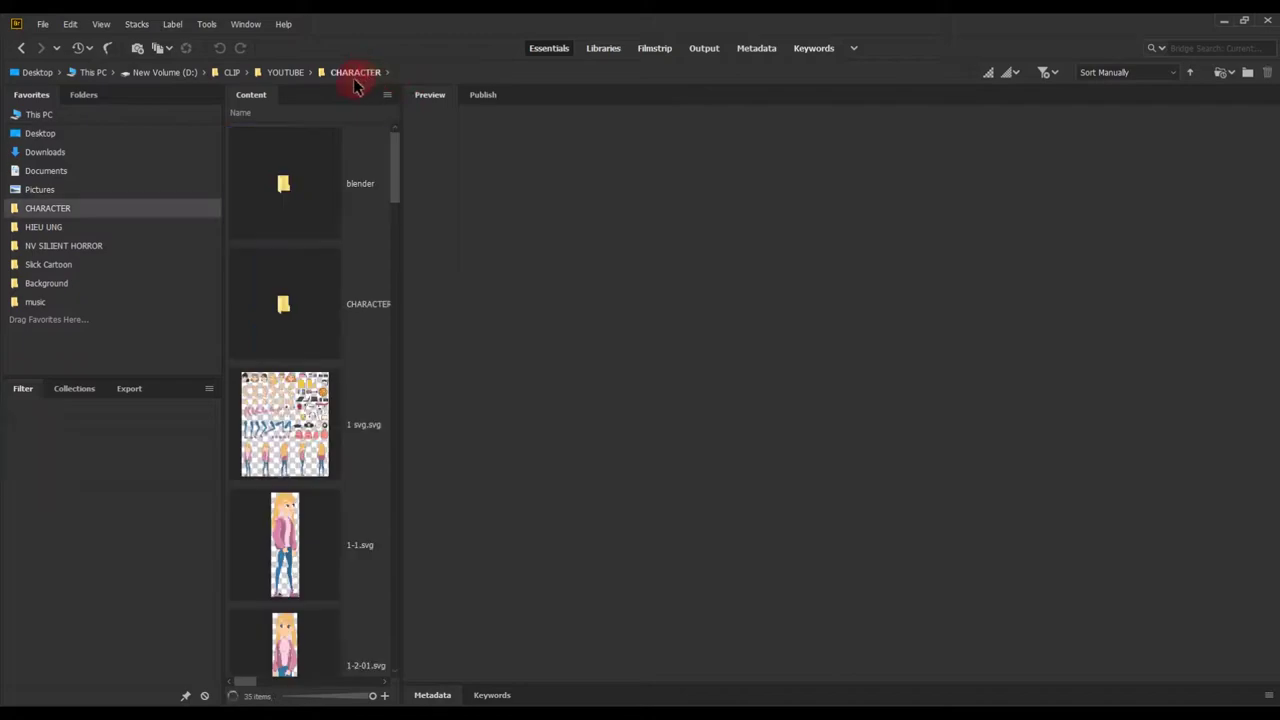
{"action": "double_click", "coordinate": [318, 325]}
{"action": "double_click", "coordinate": [310, 350]}
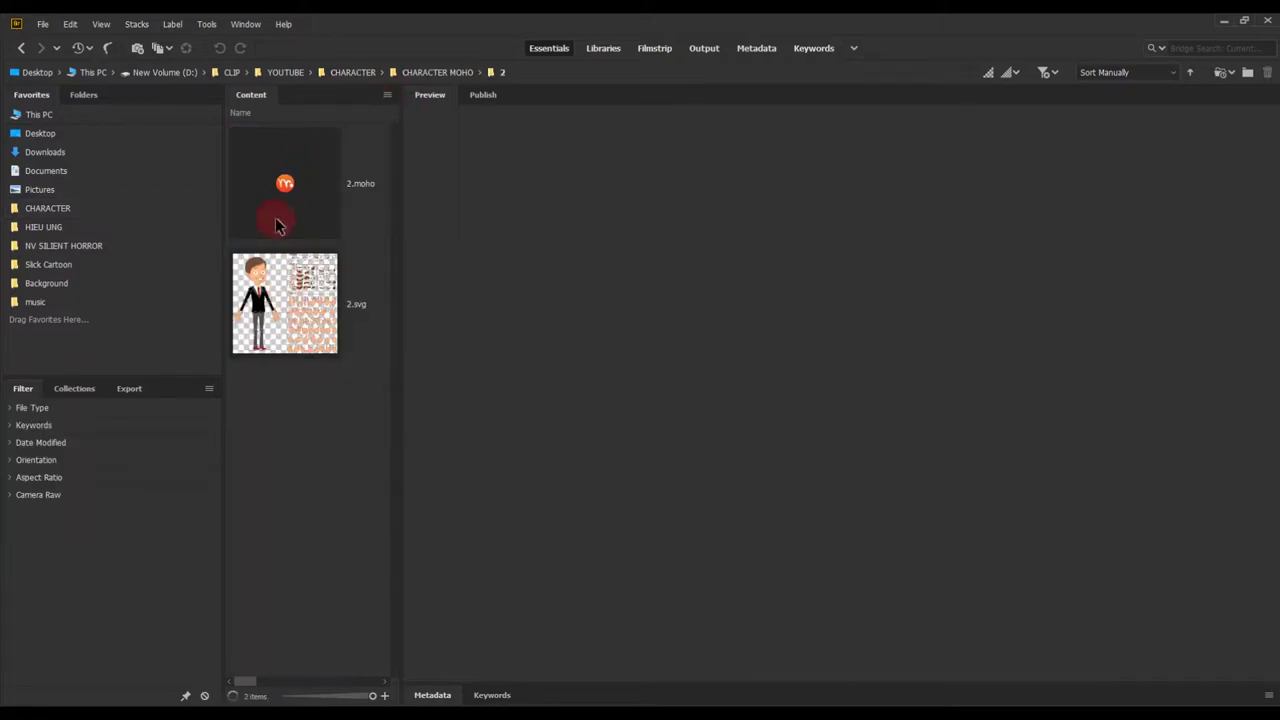
{"action": "left_click", "coordinate": [283, 308]}
{"action": "left_click", "coordinate": [285, 188]}
{"action": "left_click", "coordinate": [307, 372]}
{"action": "left_click", "coordinate": [345, 490]}
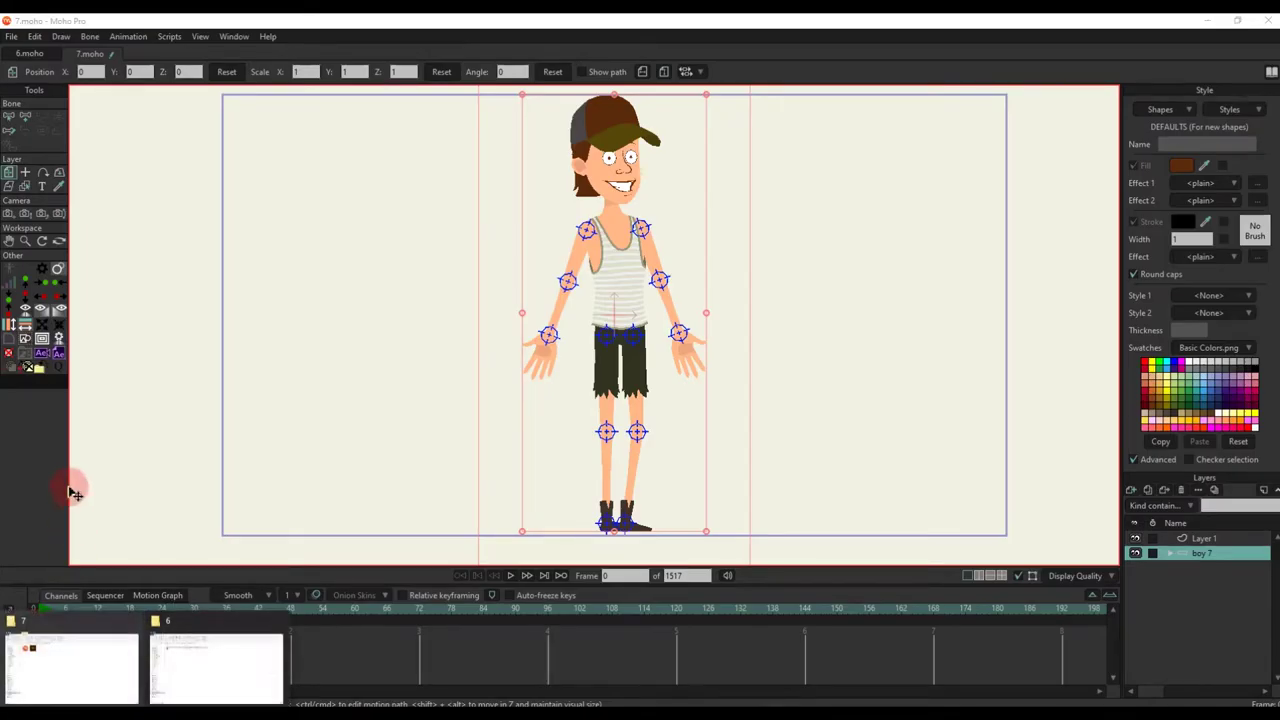
Step: From folder 2 in CHARACTER MOHO in File Explorer, import the boy vest character of the 2 Moho file into the 7.moho project
{"action": "left_click", "coordinate": [70, 685]}
{"action": "left_click", "coordinate": [340, 122]}
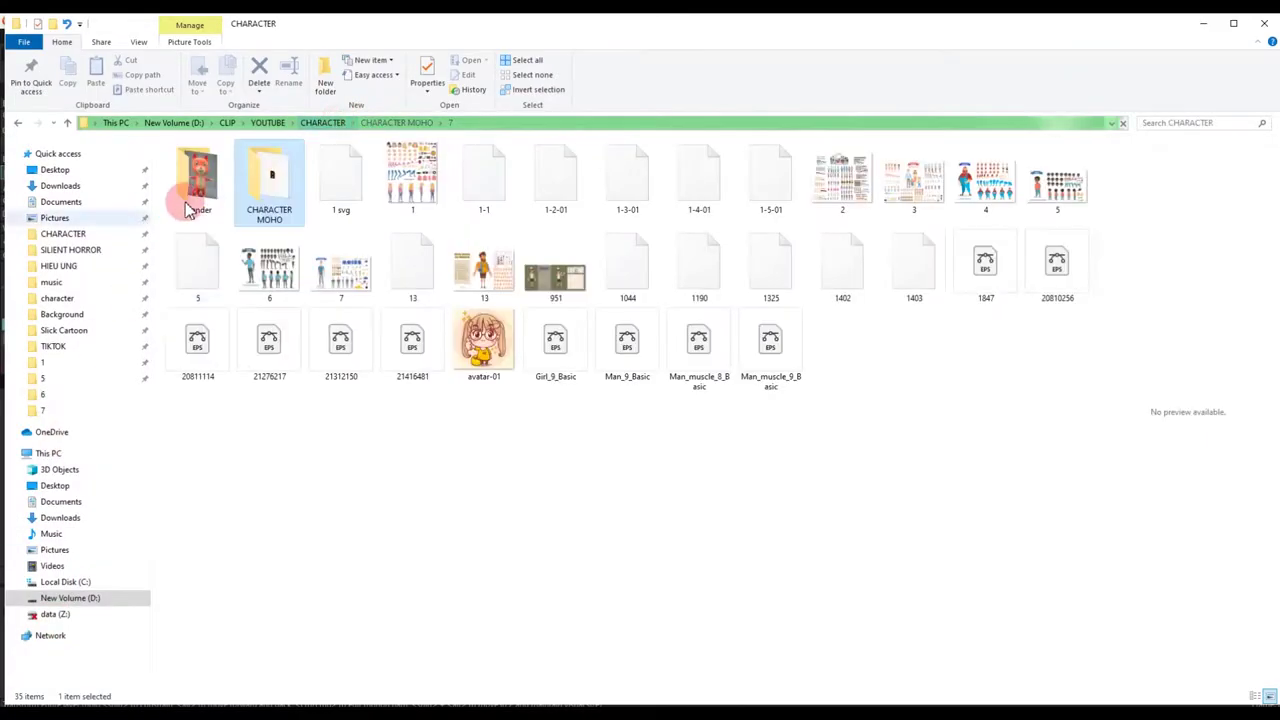
{"action": "double_click", "coordinate": [280, 192]}
{"action": "double_click", "coordinate": [186, 178]}
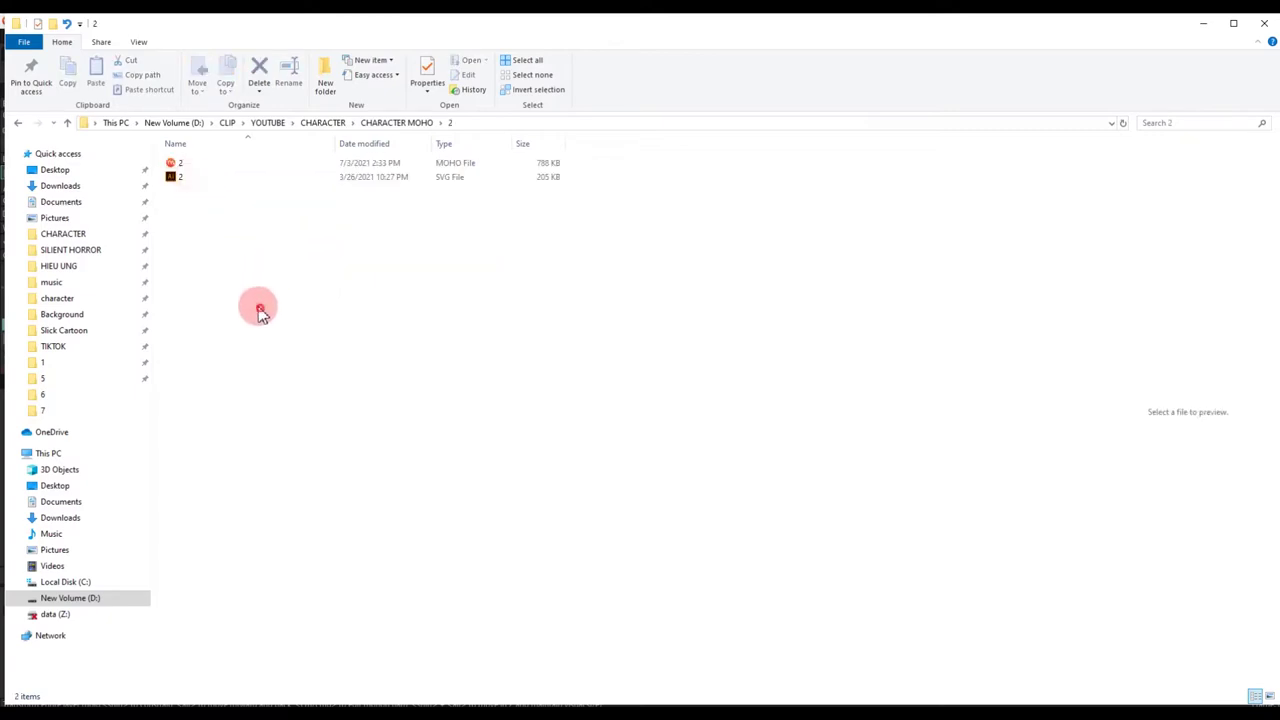
{"action": "left_click", "coordinate": [238, 165]}
{"action": "left_click_drag", "start_coordinate": [238, 165], "coordinate": [390, 297]}
{"action": "left_click", "coordinate": [310, 258]}
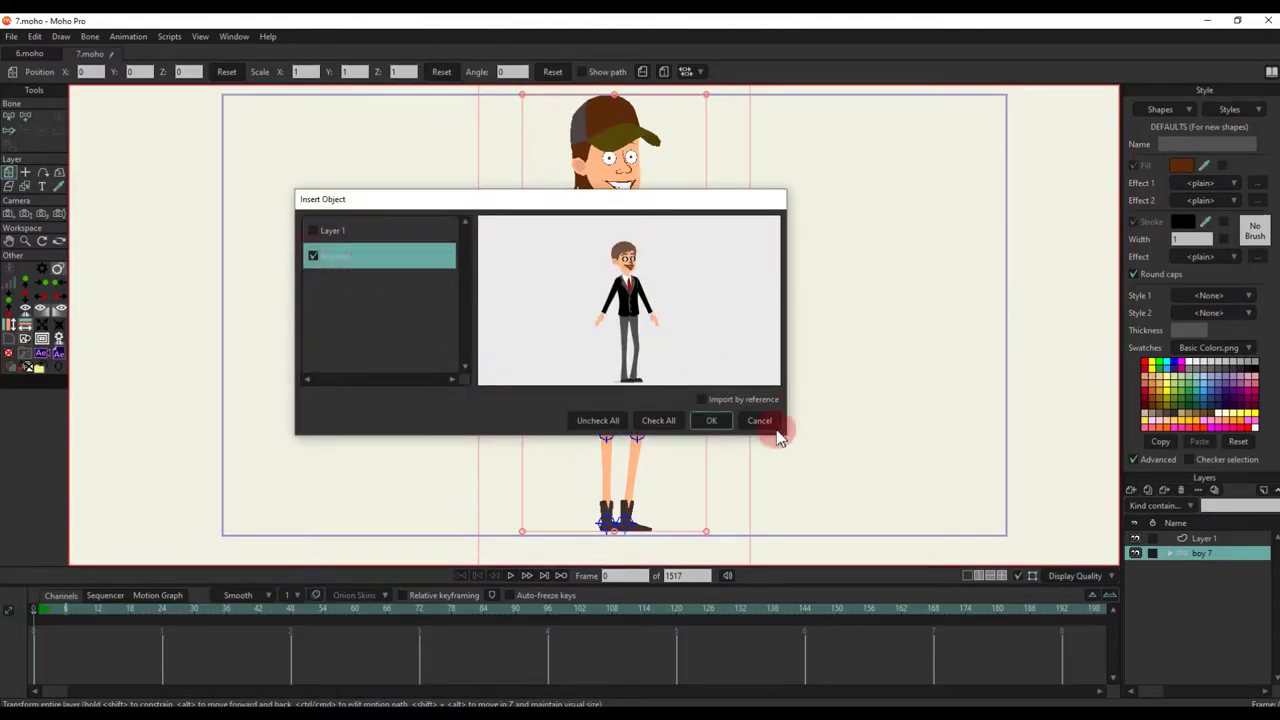
{"action": "key", "text": "Return"}
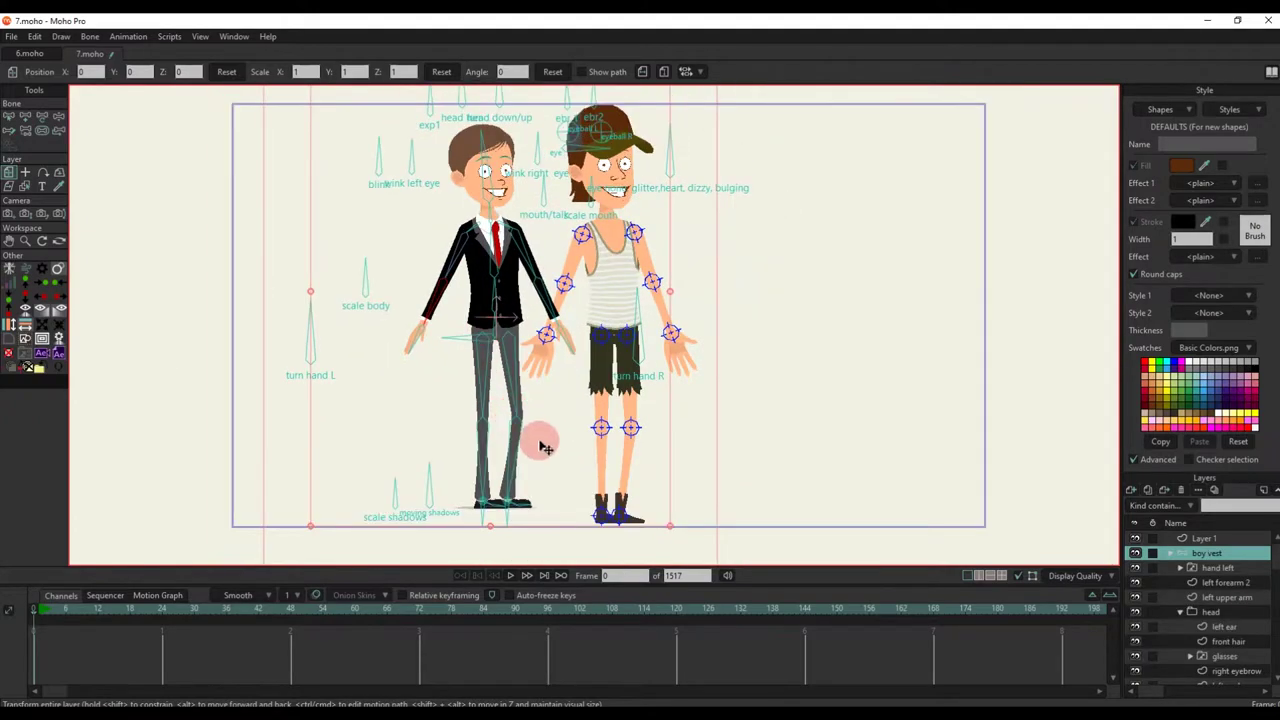
Step: Collapse the imported boy vest layer's contents and select that bone layer
{"action": "left_click_drag", "start_coordinate": [490, 324], "coordinate": [507, 366]}
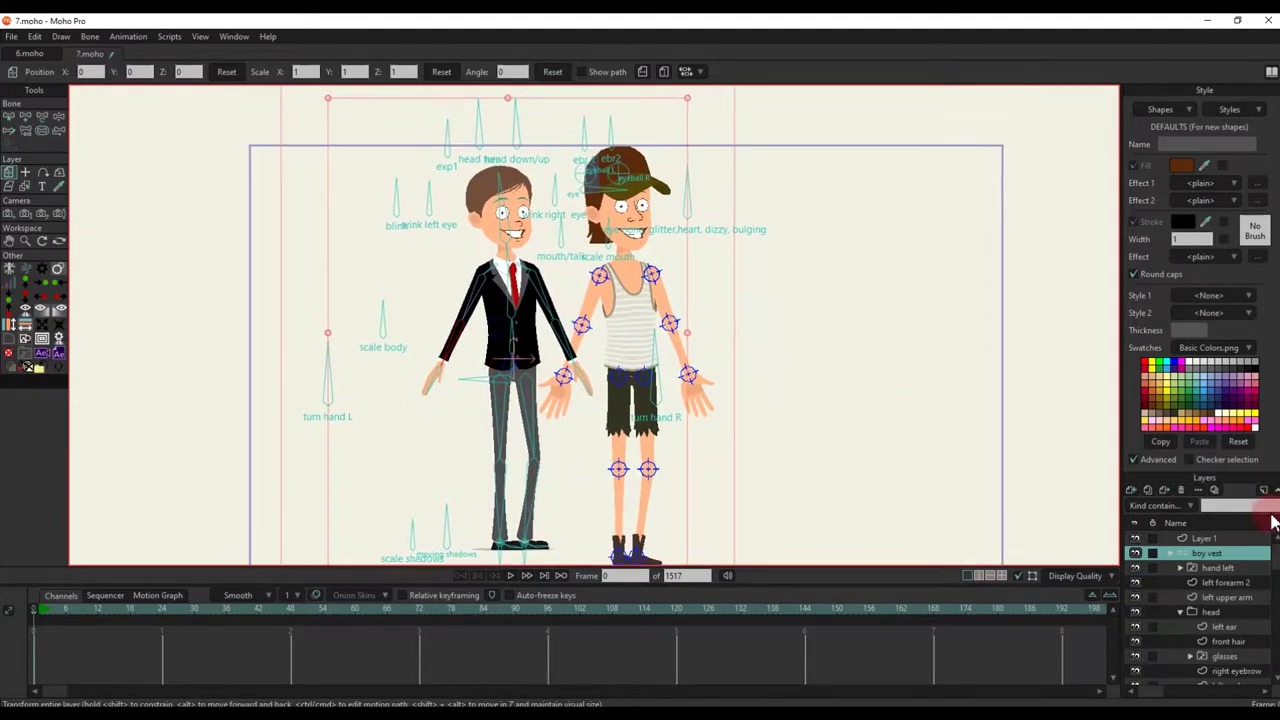
{"action": "left_click", "coordinate": [1171, 555]}
{"action": "left_click", "coordinate": [1205, 568]}
{"action": "left_click", "coordinate": [1206, 554]}
{"action": "scroll", "coordinate": [780, 365], "scroll_direction": "down", "scroll_amount": 2}
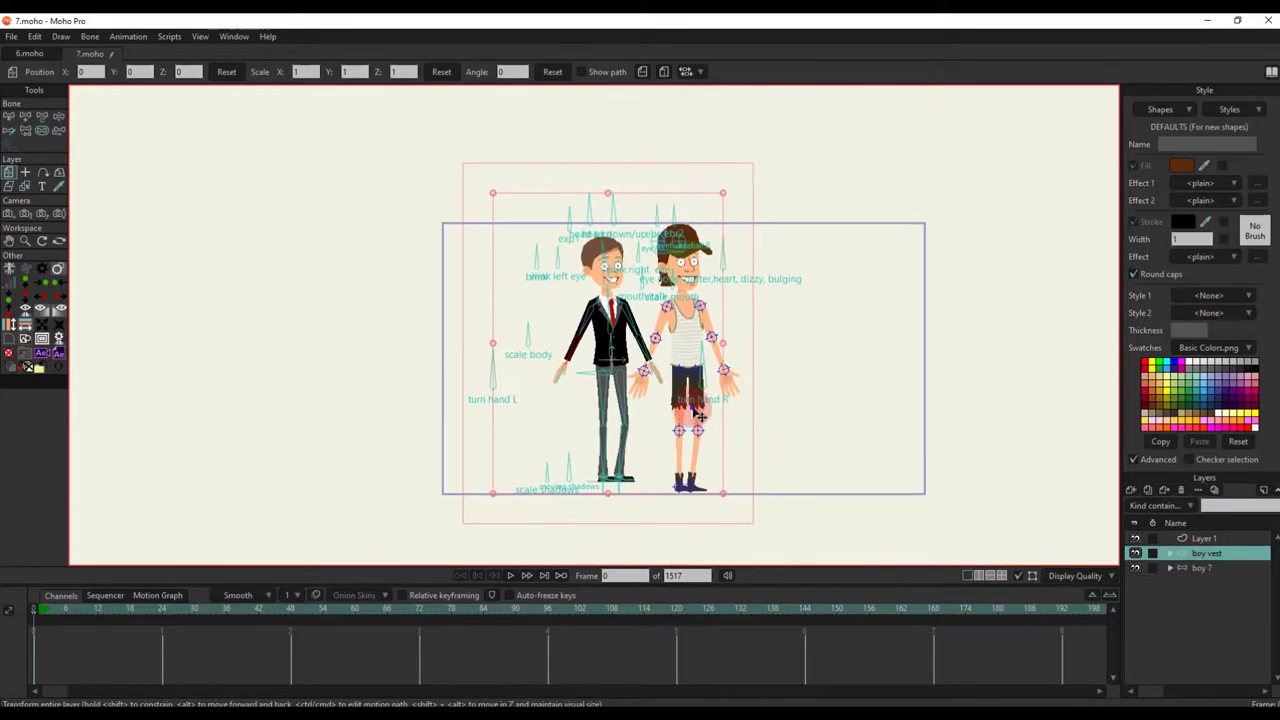
Step: Select all bones of the boy vest layer, including the labelled control bones, and copy them
{"action": "key", "text": "b"}
{"action": "left_click_drag", "start_coordinate": [861, 528], "coordinate": [371, 144]}
{"action": "scroll", "coordinate": [708, 362], "scroll_direction": "up", "scroll_amount": 1}
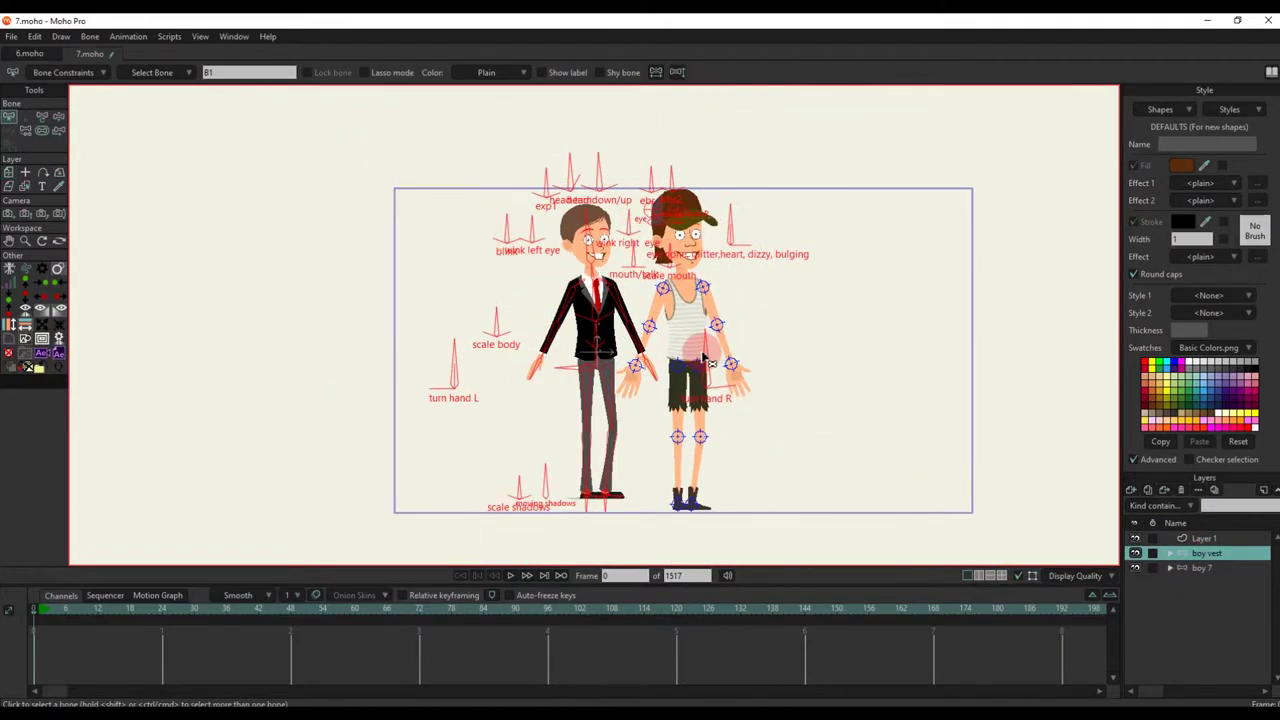
{"action": "scroll", "coordinate": [705, 362], "scroll_direction": "up", "scroll_amount": 1}
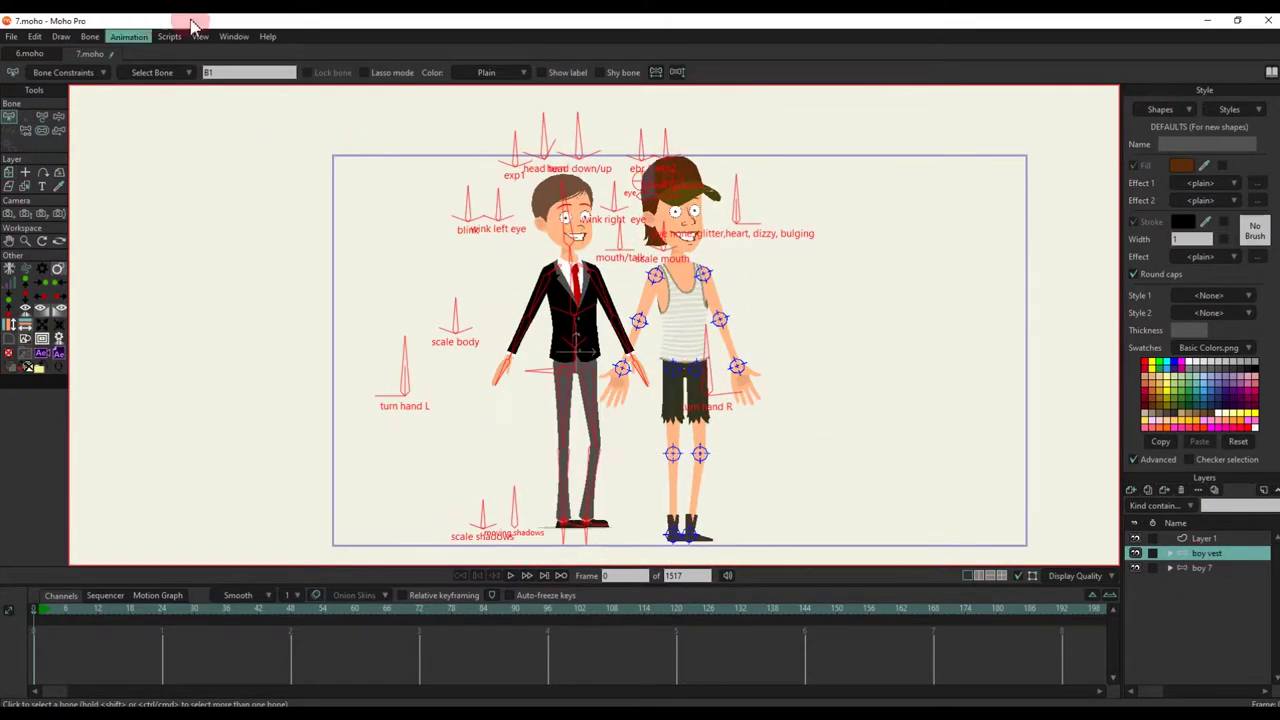
{"action": "left_click", "coordinate": [90, 40]}
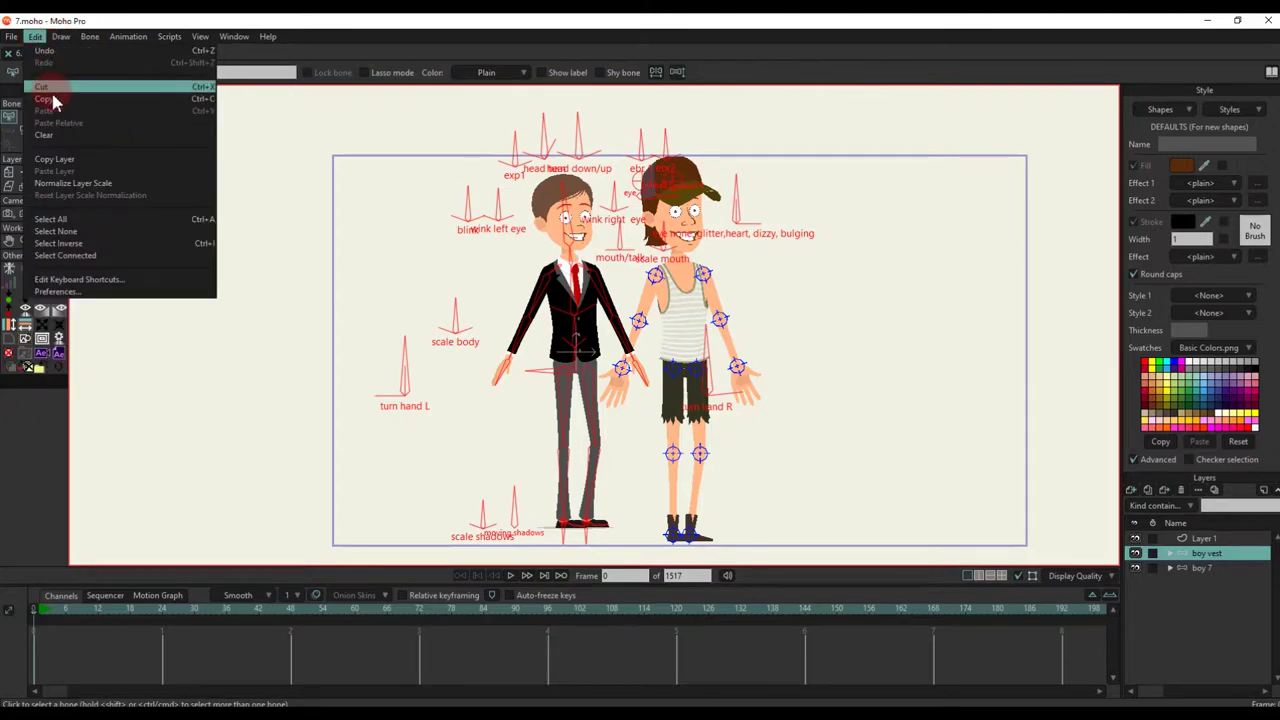
{"action": "left_click", "coordinate": [55, 99]}
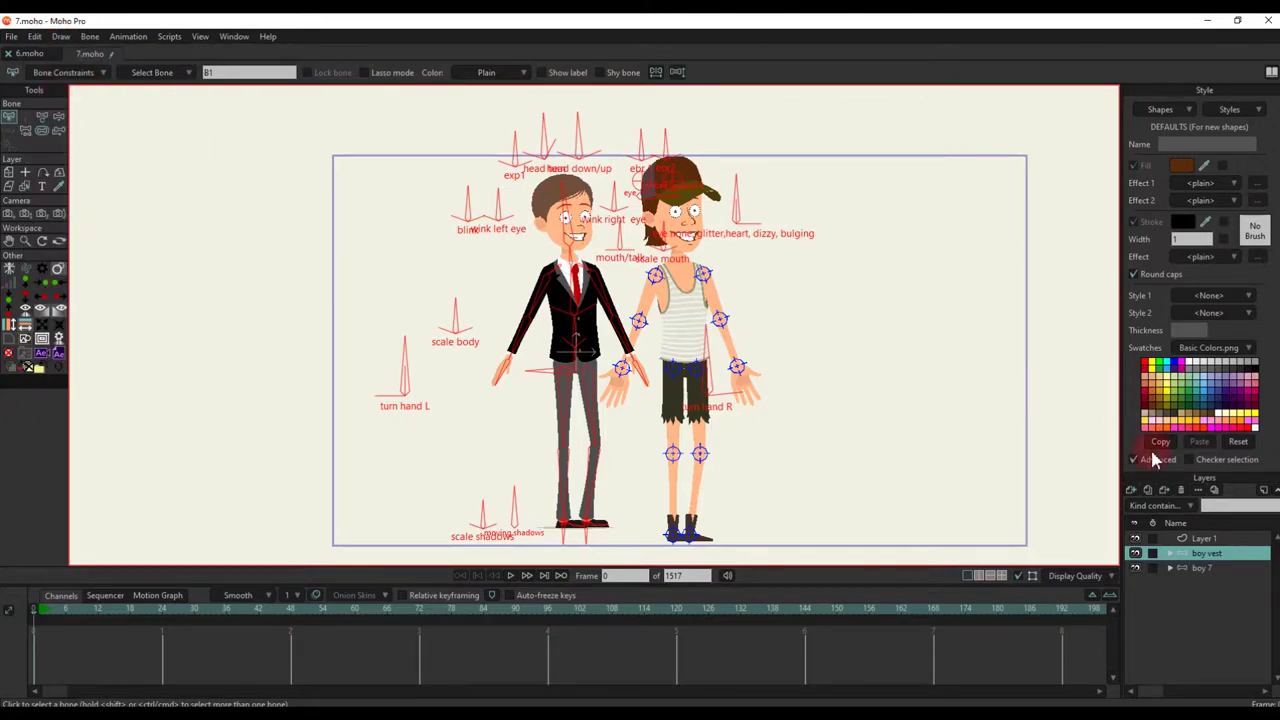
Step: Paste the copied skeleton into the boy 7 bone layer
{"action": "left_click", "coordinate": [1200, 568]}
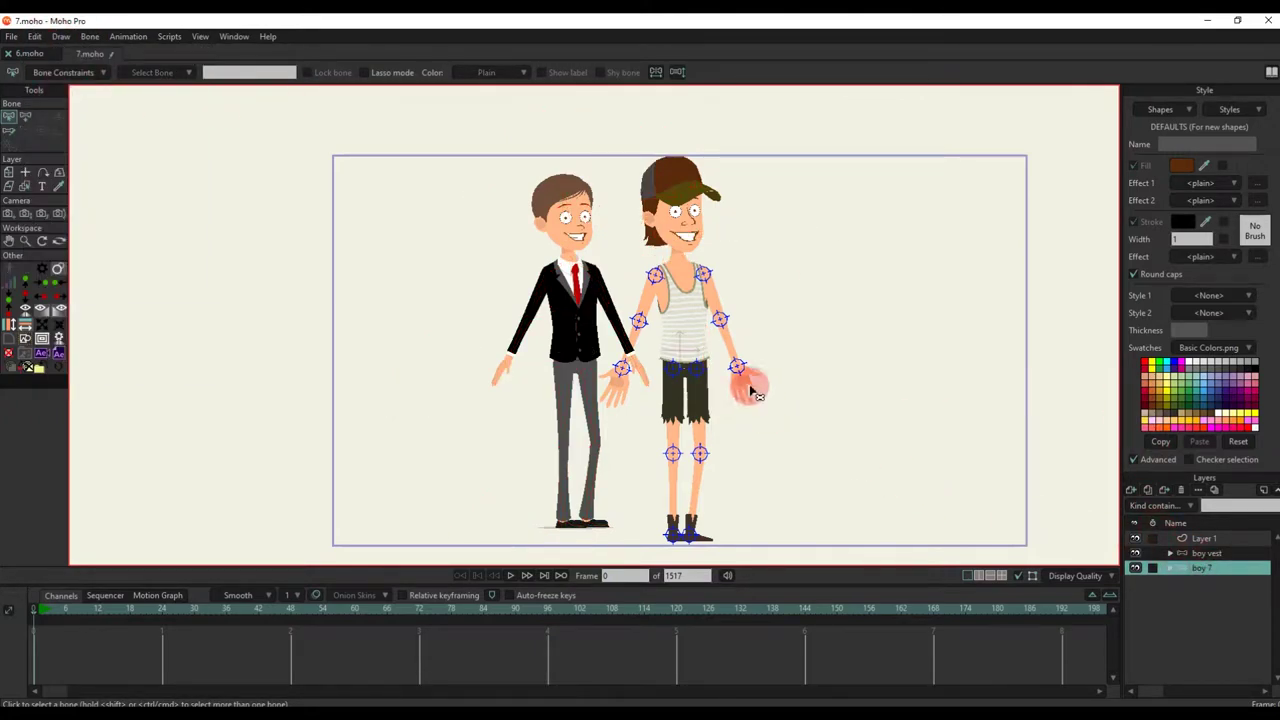
{"action": "left_click", "coordinate": [34, 37]}
{"action": "left_click", "coordinate": [52, 112]}
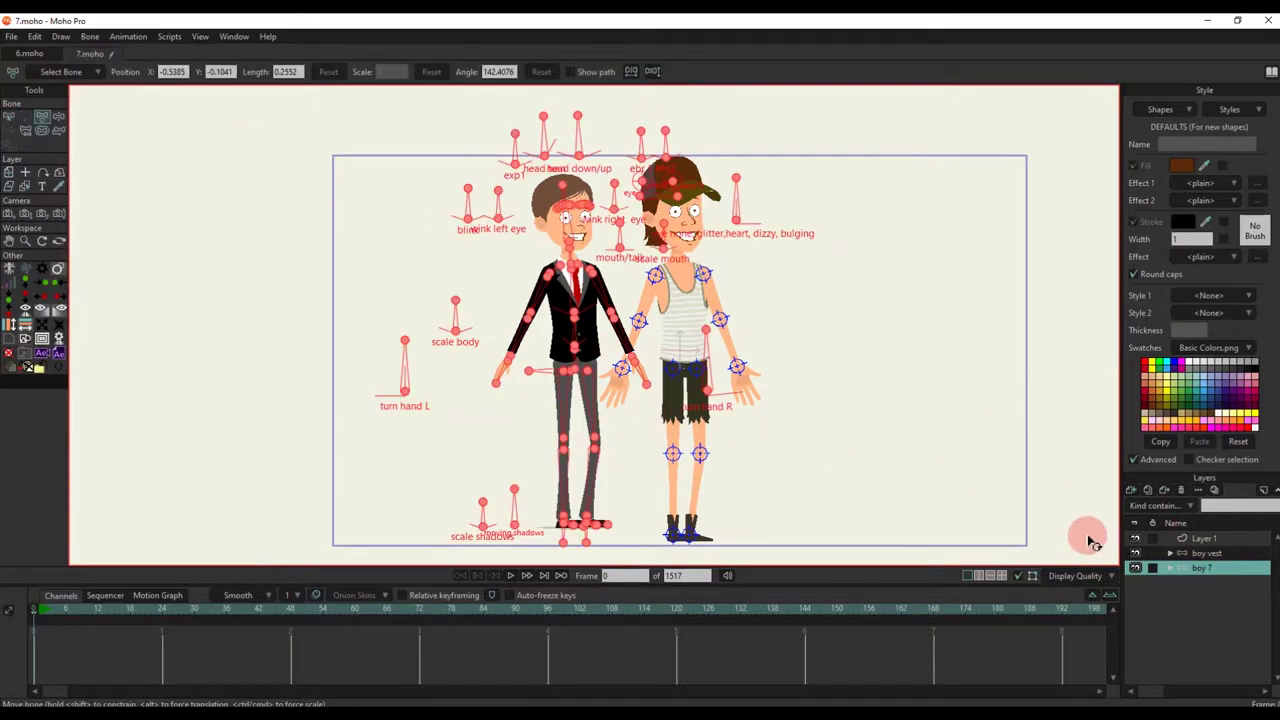
Step: Move the whole pasted skeleton onto the boy in the tank top, lining it up with his body, and clear the bone selection
{"action": "scroll", "coordinate": [572, 400], "scroll_direction": "up", "scroll_amount": 5}
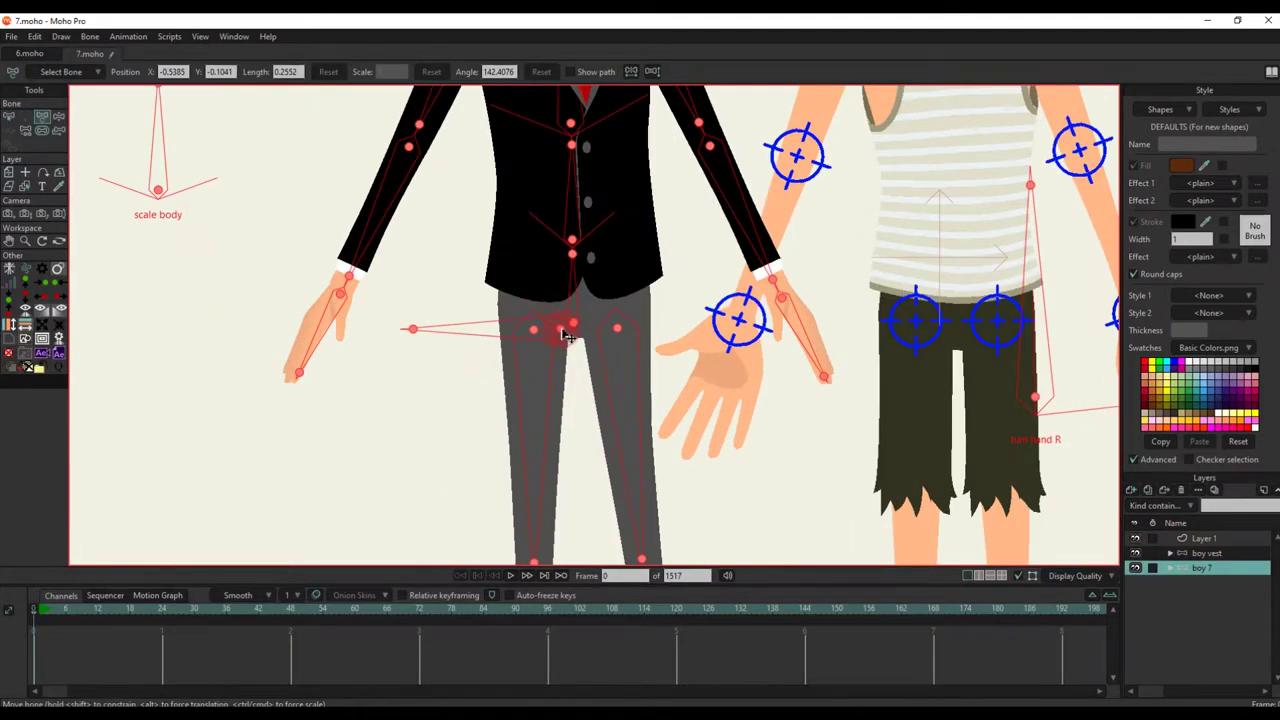
{"action": "left_click_drag", "start_coordinate": [805, 320], "coordinate": [954, 356]}
{"action": "scroll", "coordinate": [955, 356], "scroll_direction": "down", "scroll_amount": 5}
{"action": "scroll", "coordinate": [805, 345], "scroll_direction": "up", "scroll_amount": 7}
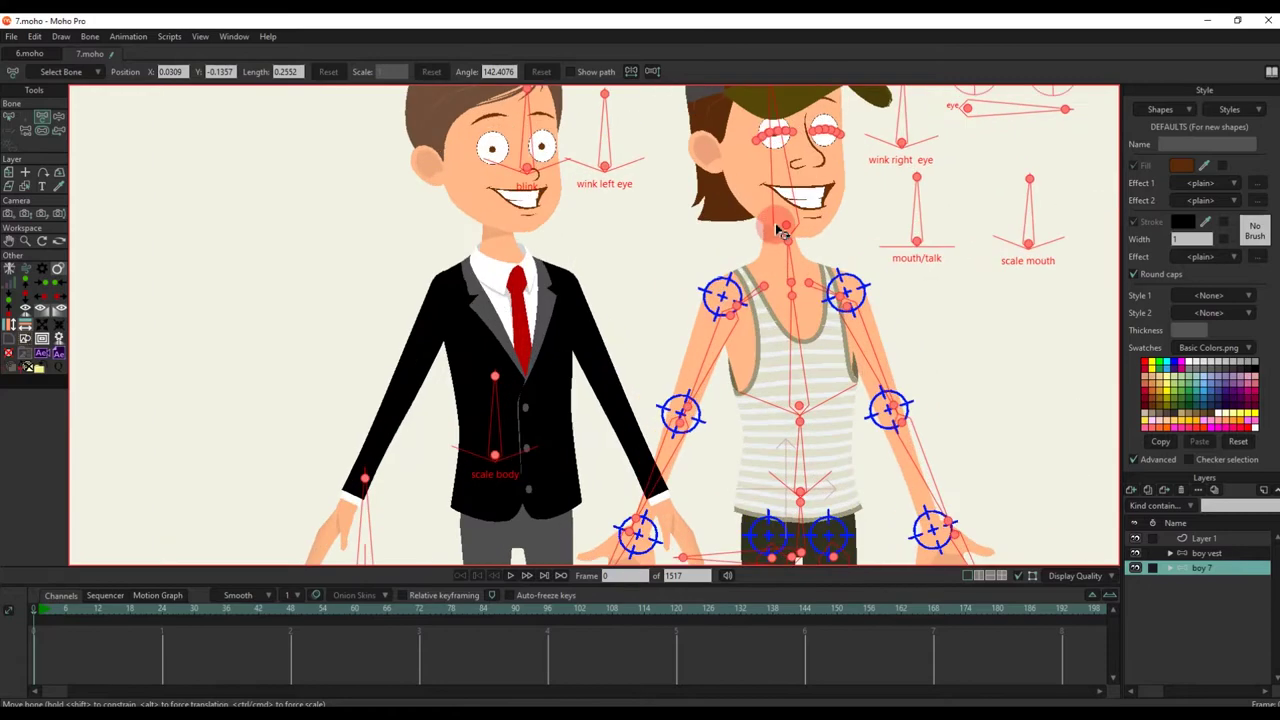
{"action": "scroll", "coordinate": [805, 345], "scroll_direction": "down", "scroll_amount": 5}
{"action": "scroll", "coordinate": [728, 355], "scroll_direction": "up", "scroll_amount": 6}
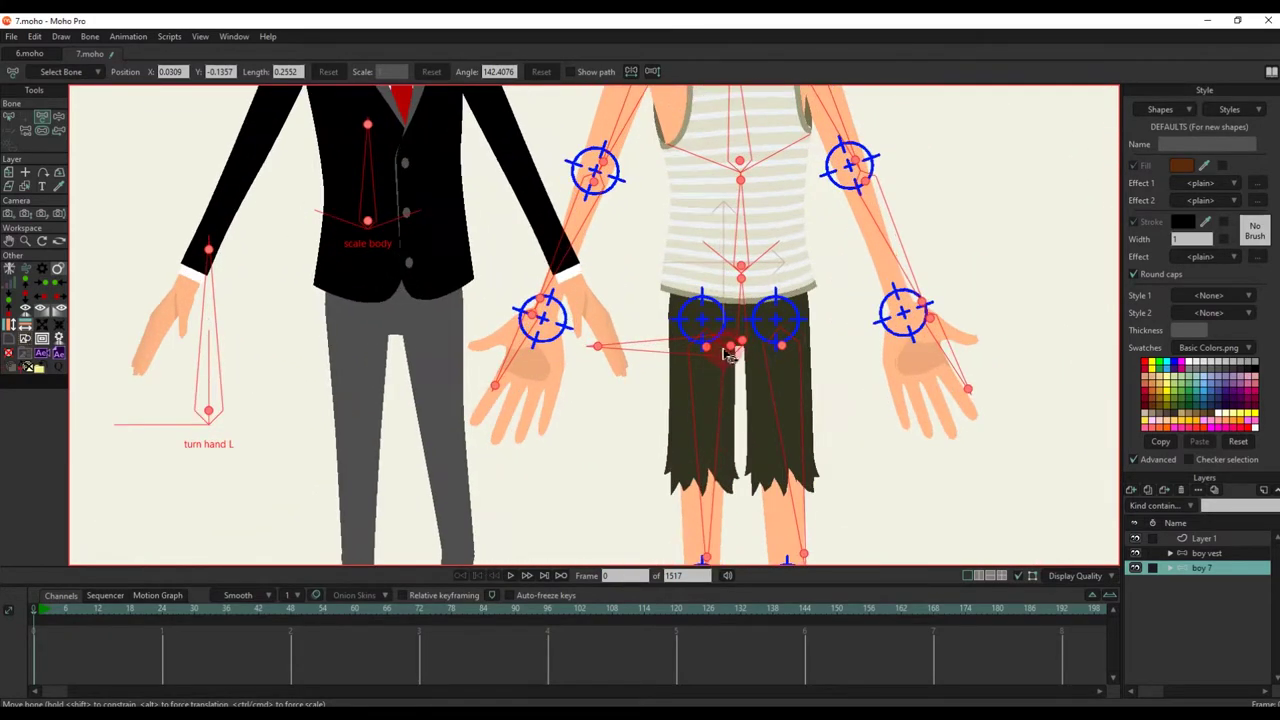
{"action": "scroll", "coordinate": [735, 352], "scroll_direction": "down", "scroll_amount": 5}
{"action": "scroll", "coordinate": [805, 305], "scroll_direction": "up", "scroll_amount": 5}
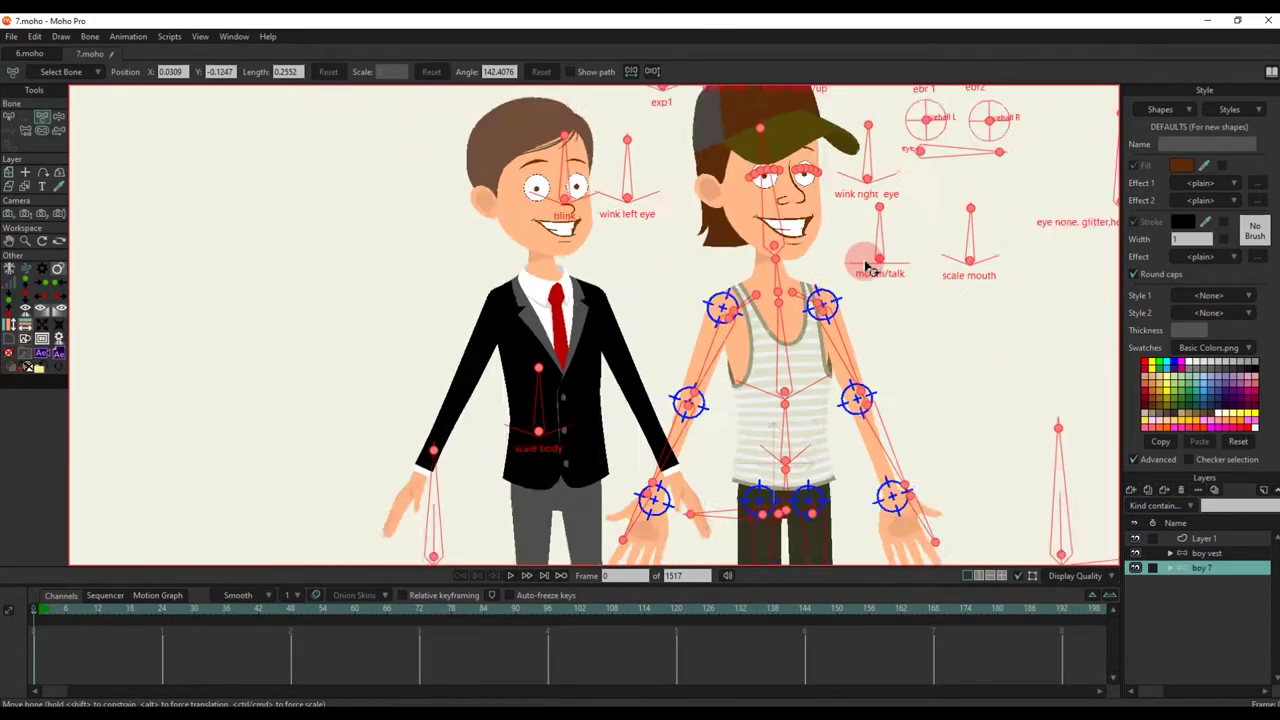
{"action": "scroll", "coordinate": [805, 305], "scroll_direction": "down", "scroll_amount": 1}
{"action": "key", "text": "b"}
{"action": "left_click", "coordinate": [838, 299]}
Step: Hide the hat layer of boy 7 and reselect the boy 7 bone layer
{"action": "scroll", "coordinate": [738, 340], "scroll_direction": "up", "scroll_amount": 5}
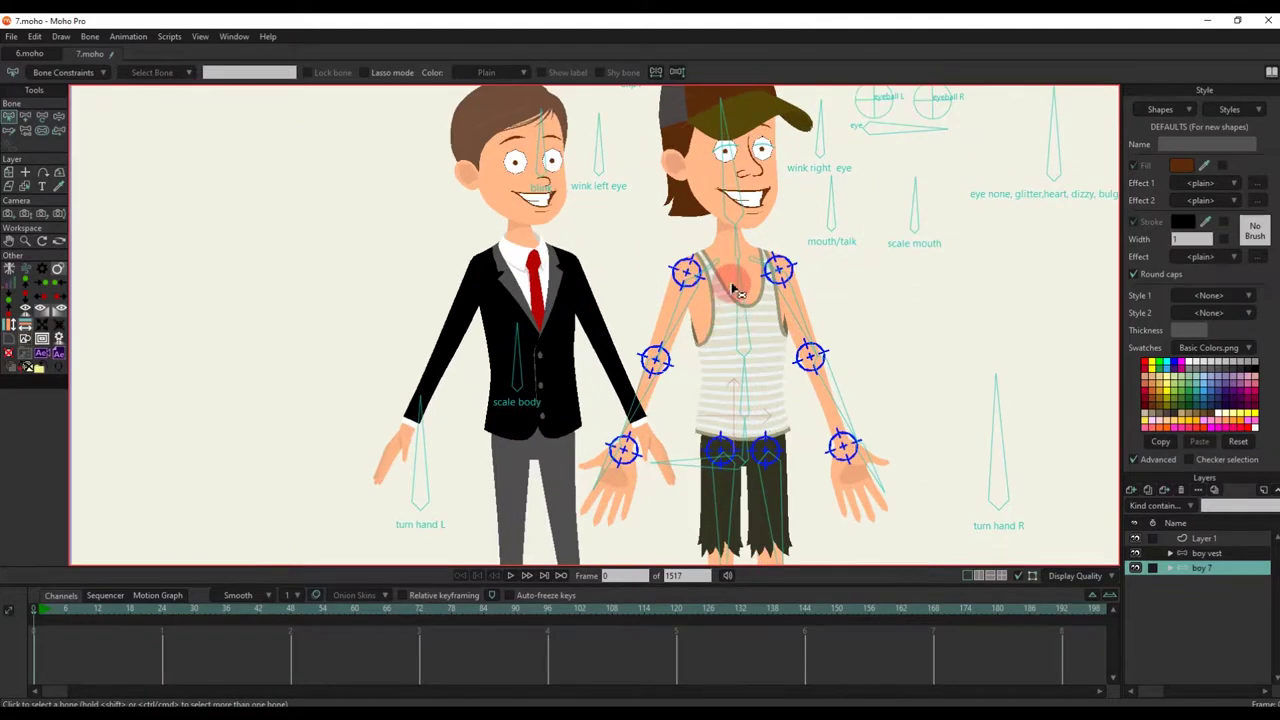
{"action": "scroll", "coordinate": [730, 258], "scroll_direction": "up", "scroll_amount": 2}
{"action": "left_click", "coordinate": [760, 183], "text": "ctrl+alt"}
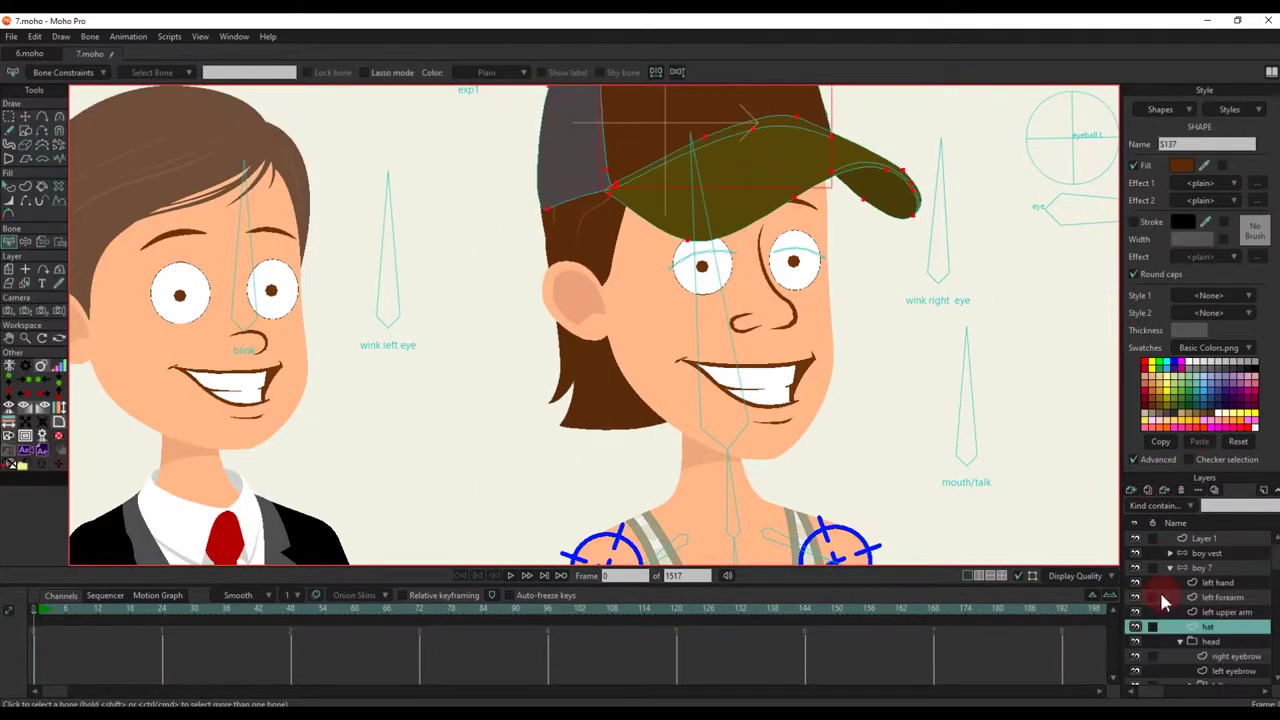
{"action": "left_click", "coordinate": [1135, 627]}
{"action": "left_click", "coordinate": [1200, 568]}
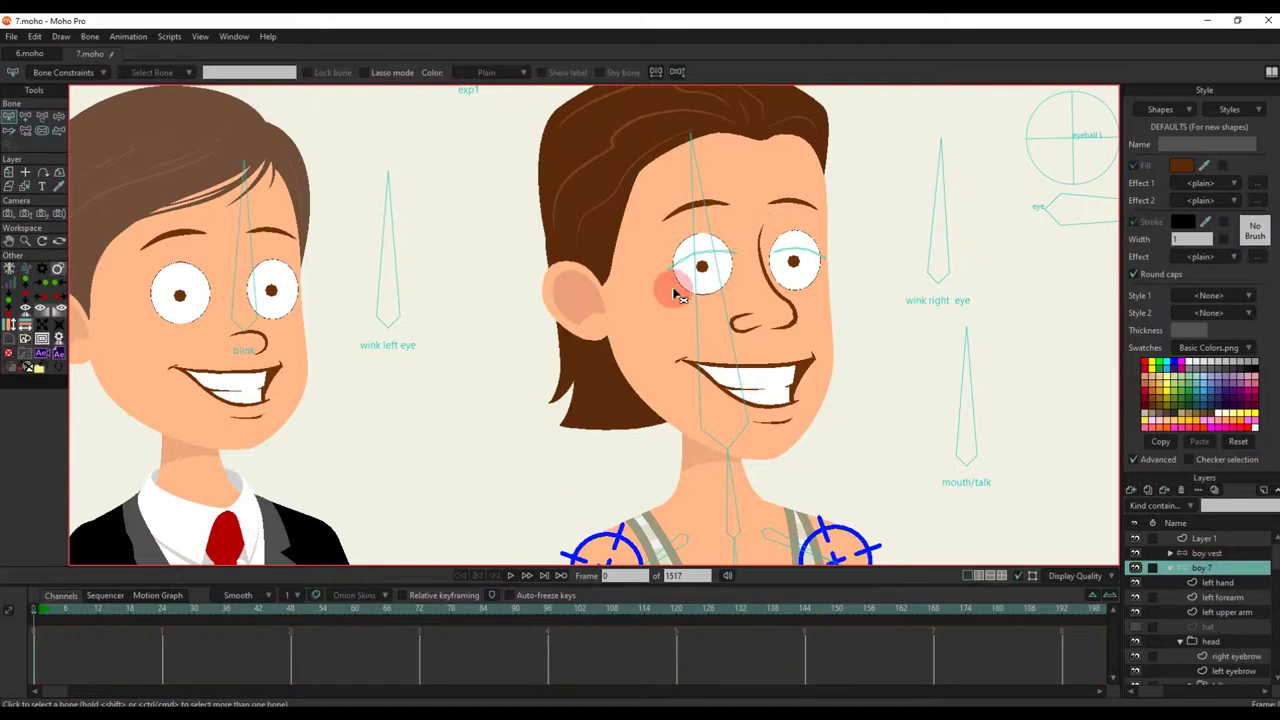
Step: Move the eyebrow bone chains onto the capless boy's two eyebrows
{"action": "scroll", "coordinate": [686, 286], "scroll_direction": "up", "scroll_amount": 3}
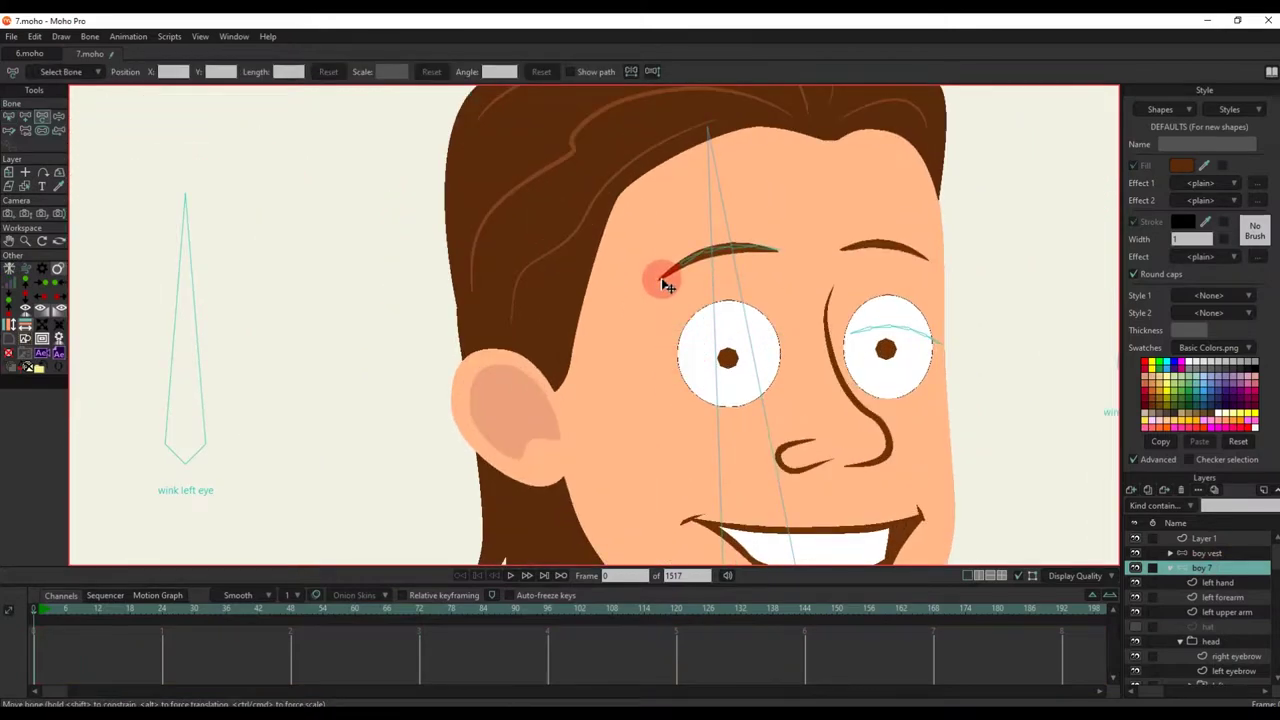
{"action": "left_click", "coordinate": [931, 346]}
{"action": "left_click_drag", "start_coordinate": [945, 318], "coordinate": [935, 263]}
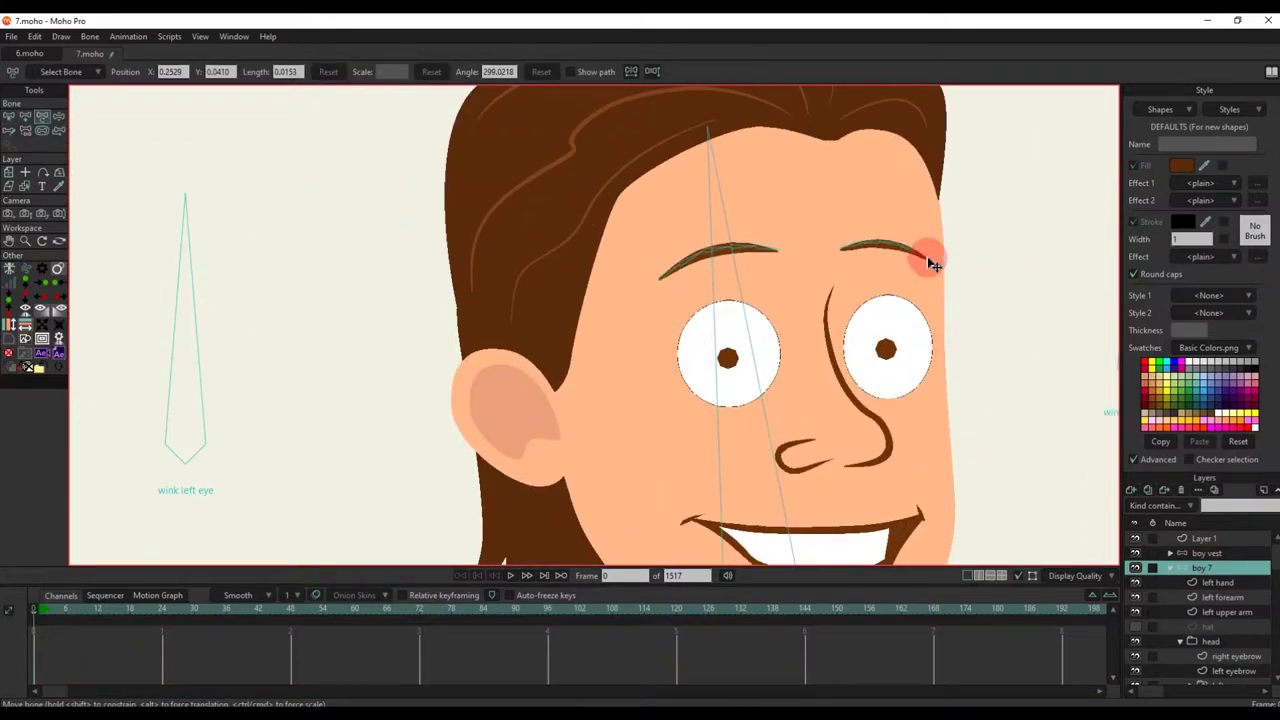
{"action": "left_click", "coordinate": [931, 263]}
Step: Reposition the inner ends of both collarbone bones at the base of the neck
{"action": "scroll", "coordinate": [669, 305], "scroll_direction": "down", "scroll_amount": 7}
{"action": "scroll", "coordinate": [682, 392], "scroll_direction": "up", "scroll_amount": 8}
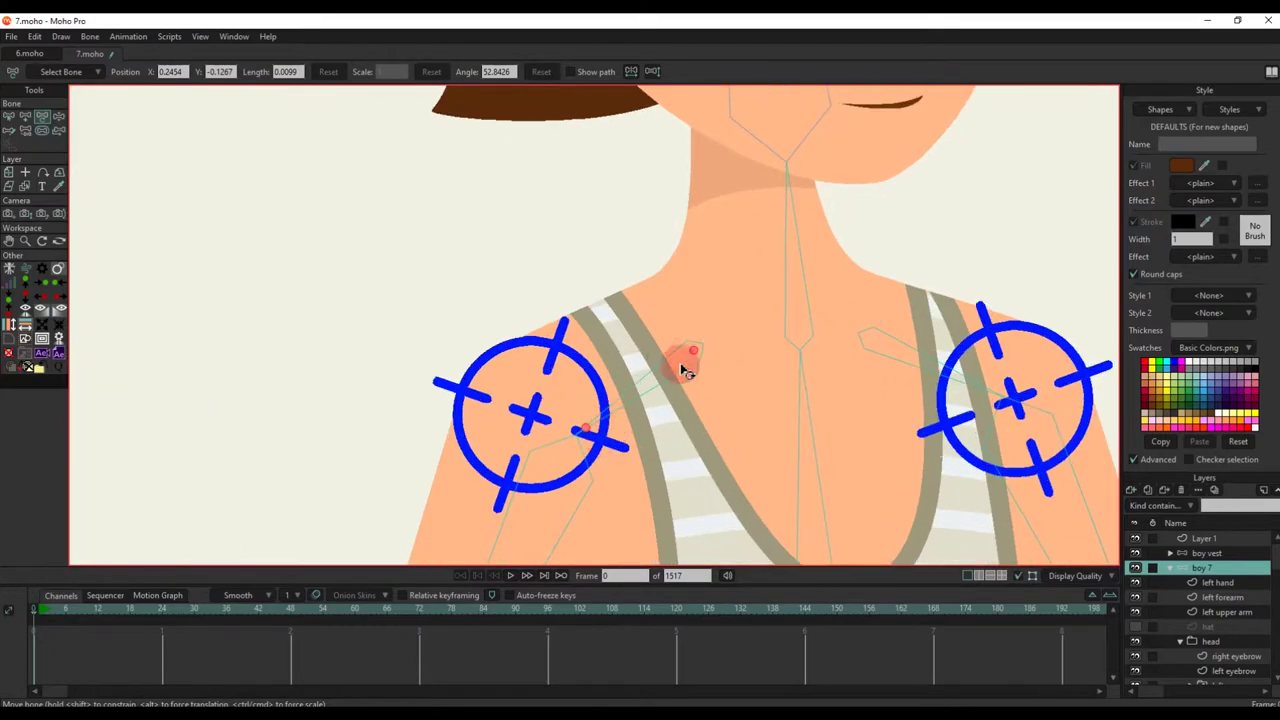
{"action": "left_click_drag", "start_coordinate": [700, 358], "coordinate": [648, 331]}
{"action": "left_click", "coordinate": [655, 331]}
{"action": "left_click_drag", "start_coordinate": [870, 342], "coordinate": [886, 343]}
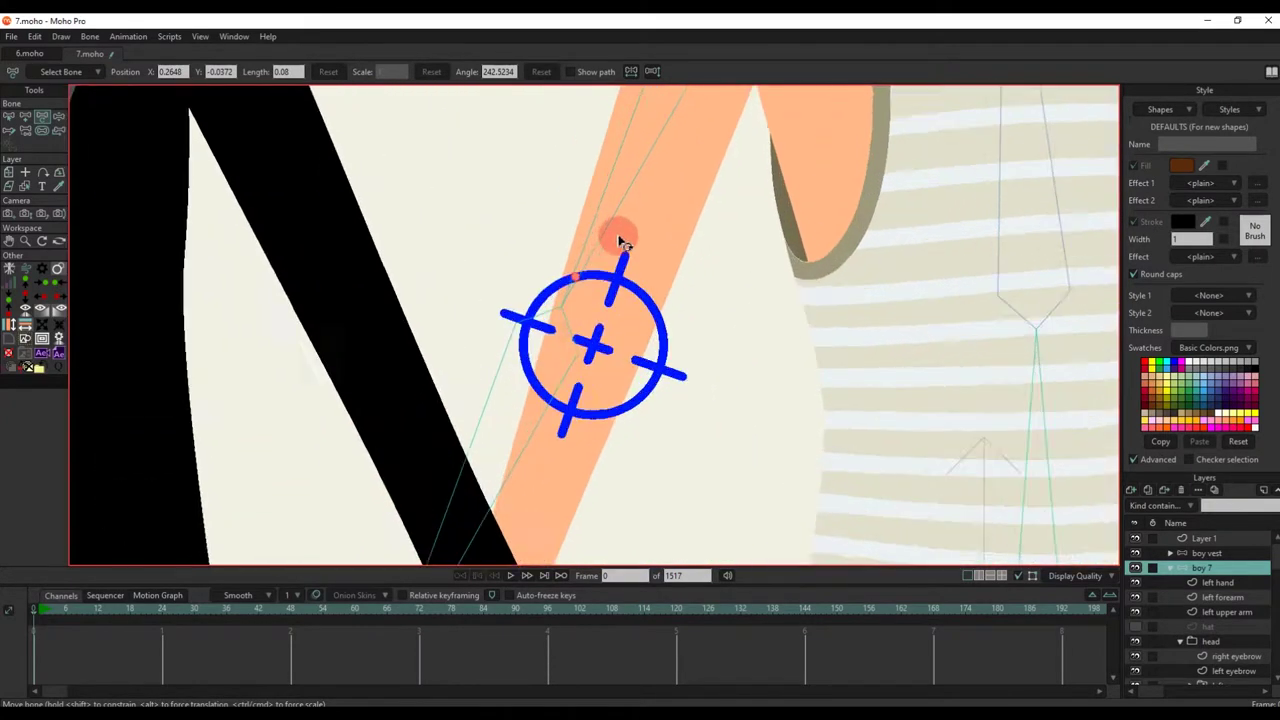
Step: Align the elbow and wrist bone joints of the arm nearest the suited boy with their blue markers
{"action": "left_click_drag", "start_coordinate": [614, 234], "coordinate": [590, 398]}
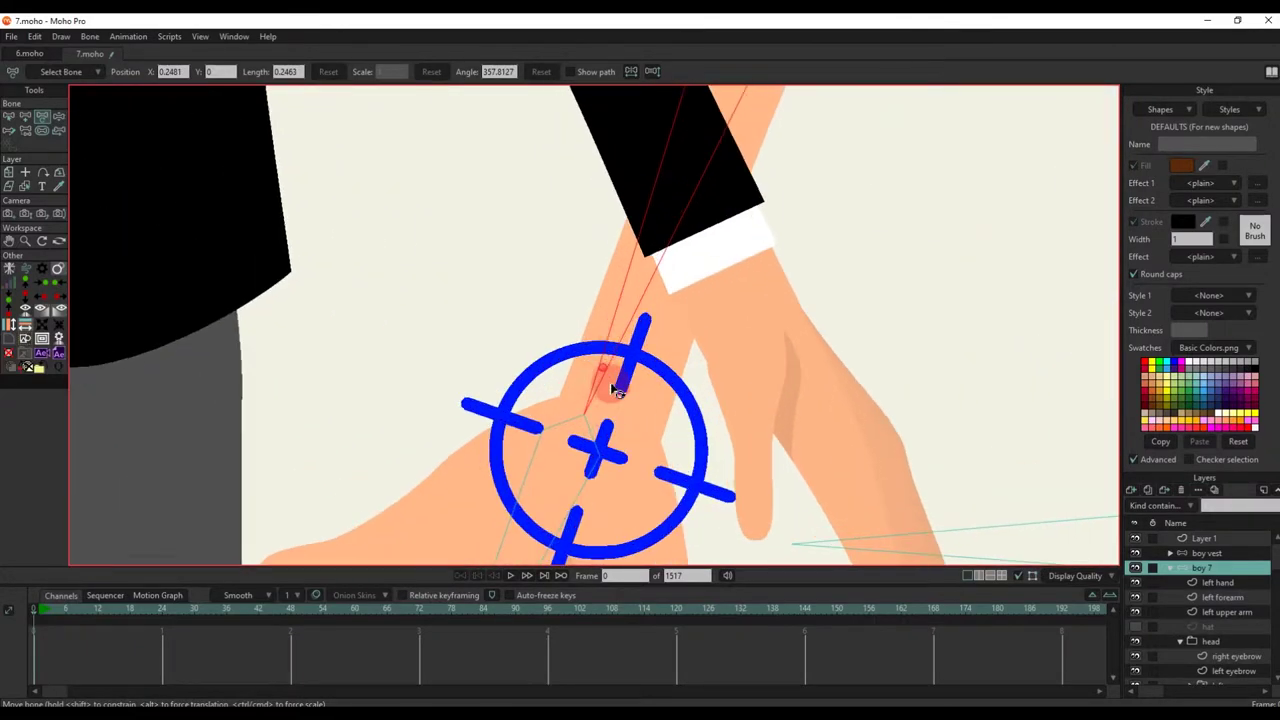
{"action": "left_click_drag", "start_coordinate": [608, 371], "coordinate": [622, 405]}
{"action": "left_click", "coordinate": [588, 497]}
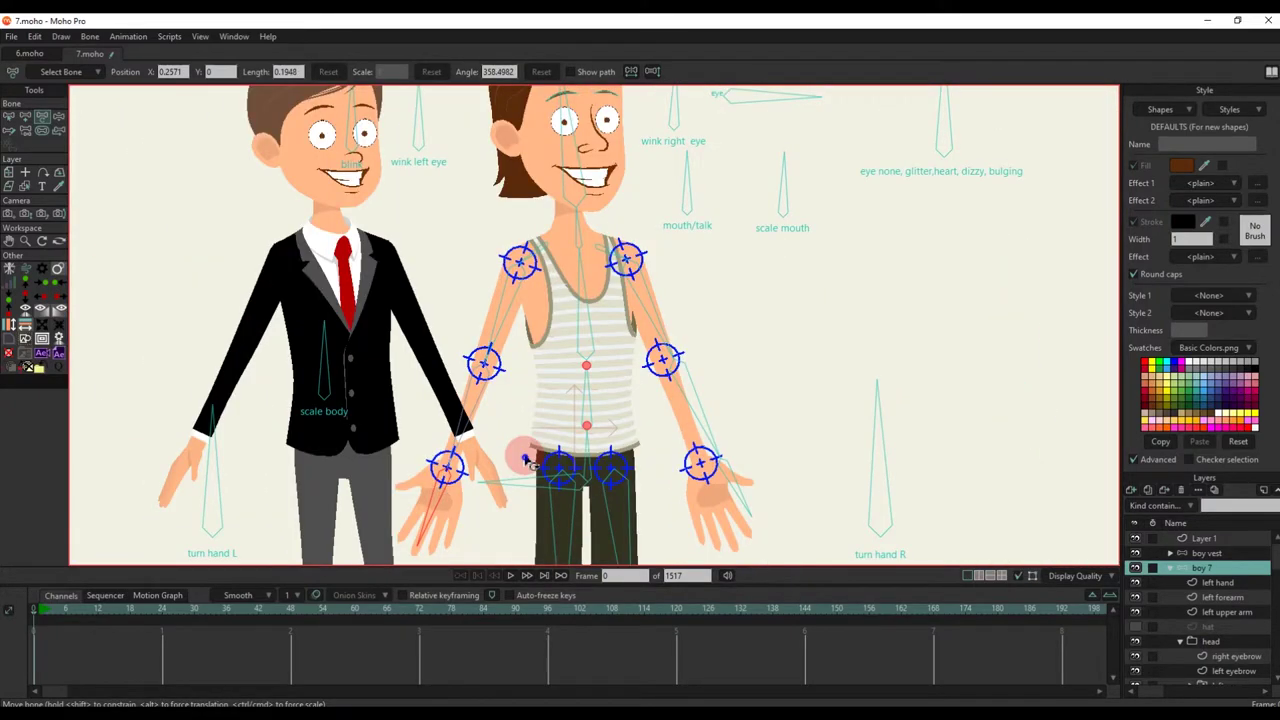
Step: Align the leg bones with the blue knee and ankle markers
{"action": "scroll", "coordinate": [620, 240], "scroll_direction": "up", "scroll_amount": 6}
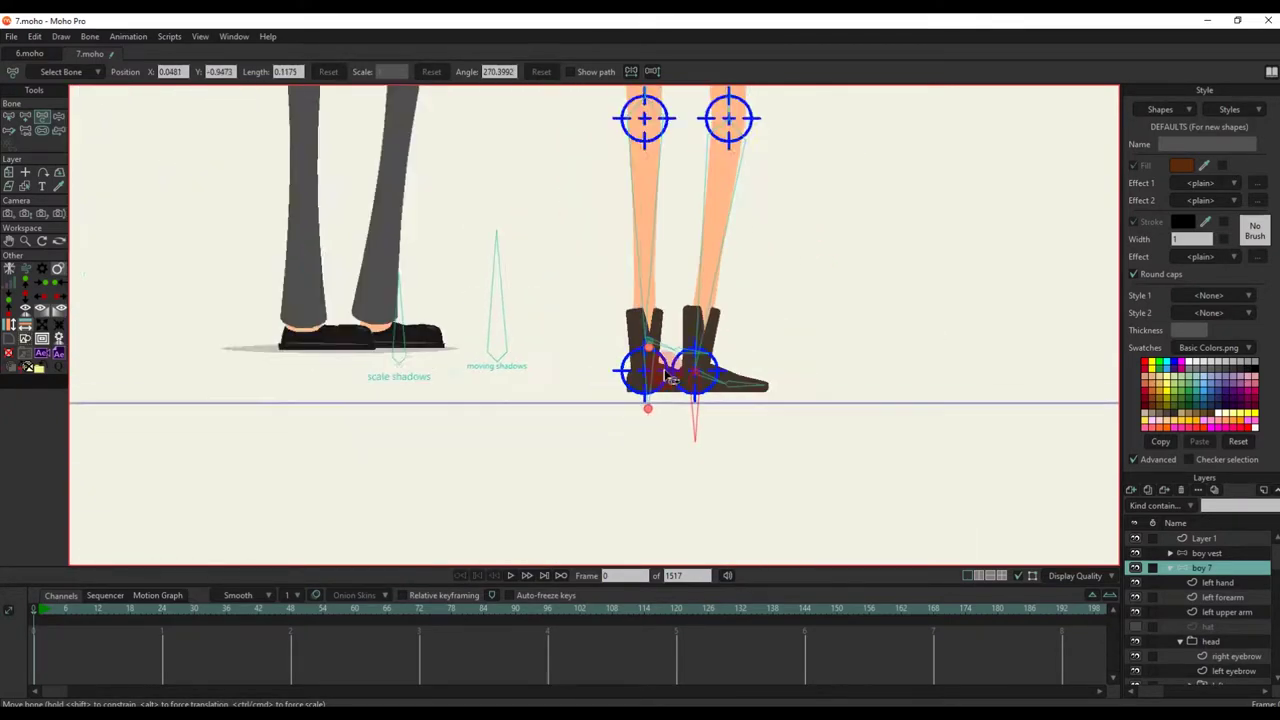
{"action": "scroll", "coordinate": [668, 376], "scroll_direction": "down", "scroll_amount": 2}
{"action": "scroll", "coordinate": [683, 390], "scroll_direction": "up", "scroll_amount": 4}
{"action": "scroll", "coordinate": [656, 270], "scroll_direction": "down", "scroll_amount": 3}
Step: Group boy 7's left shose, left foreleg and left upper leg layers into one new group
{"action": "left_click", "coordinate": [1180, 641]}
{"action": "scroll", "coordinate": [1211, 661], "scroll_direction": "down", "scroll_amount": 1}
{"action": "scroll", "coordinate": [692, 381], "scroll_direction": "down", "scroll_amount": 2}
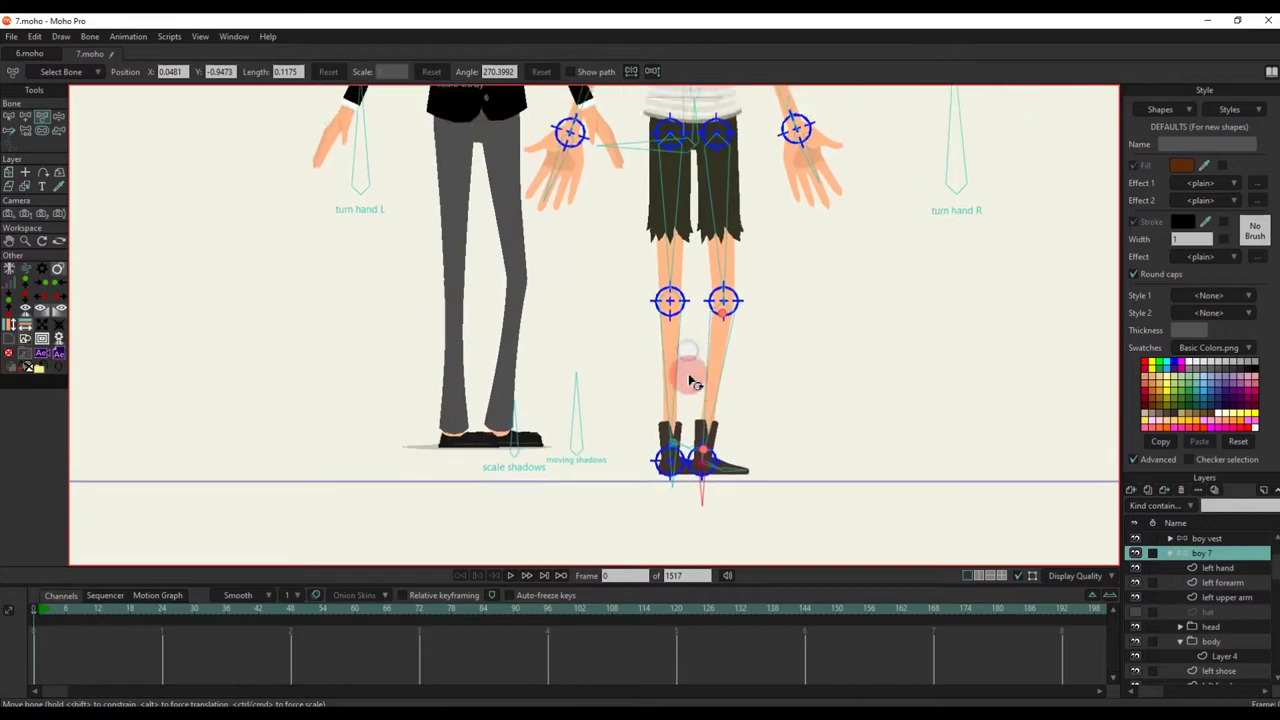
{"action": "scroll", "coordinate": [678, 390], "scroll_direction": "up", "scroll_amount": 3}
{"action": "left_click", "coordinate": [1214, 680]}
{"action": "scroll", "coordinate": [1212, 655], "scroll_direction": "down", "scroll_amount": 3}
{"action": "left_click", "coordinate": [1220, 618]}
{"action": "left_click", "coordinate": [1226, 647], "text": "shift"}
{"action": "right_click", "coordinate": [1235, 631]}
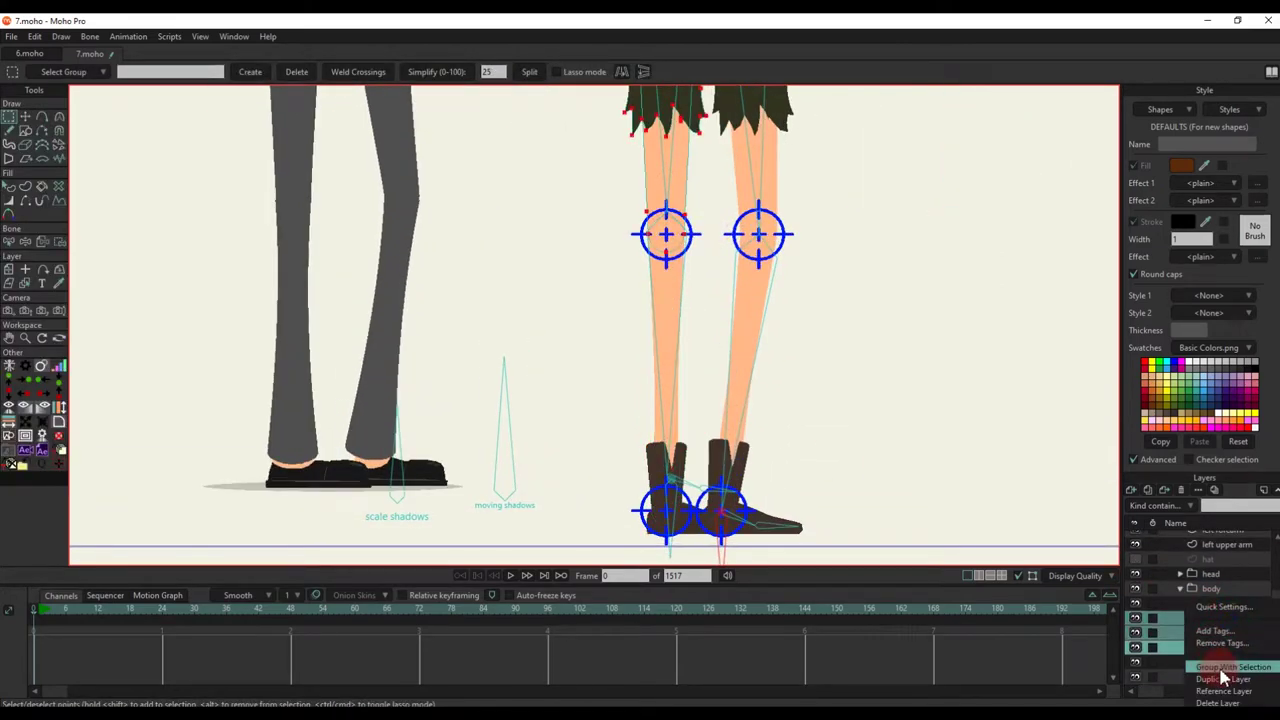
{"action": "left_click", "coordinate": [1180, 618]}
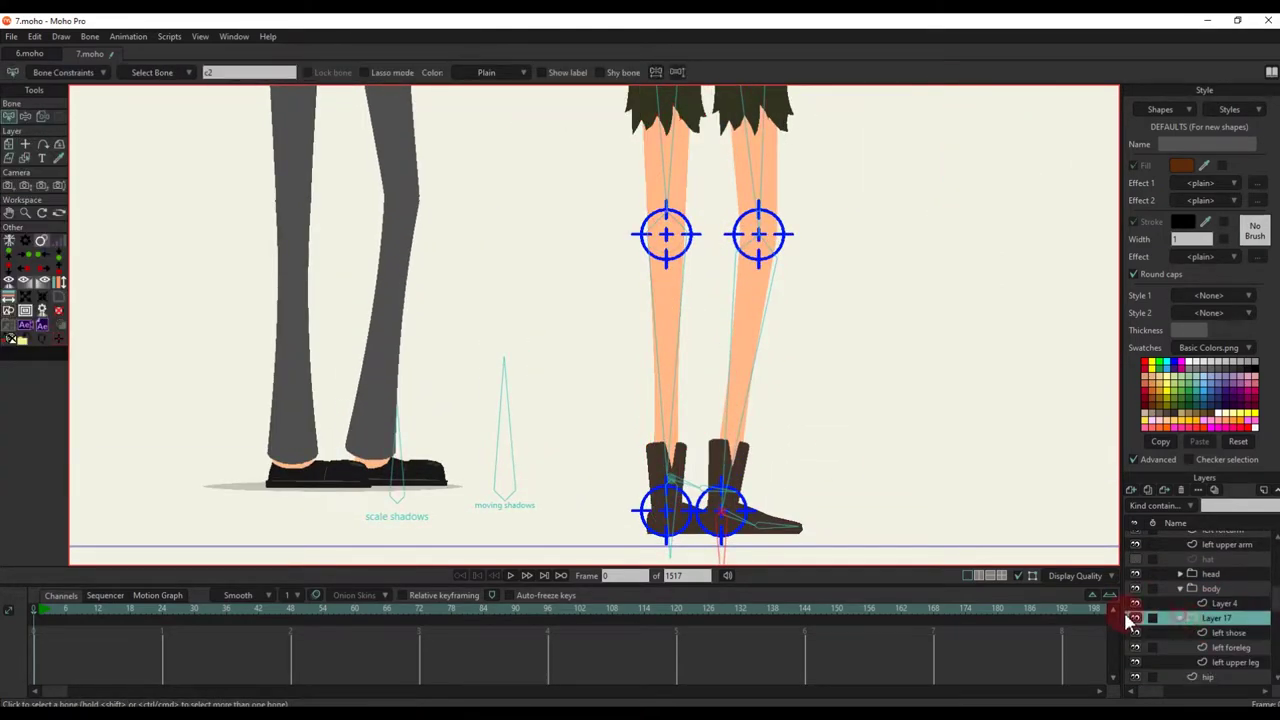
Step: Check the new group's contents by toggling its visibility, and rename the group as "left leg"
{"action": "left_click", "coordinate": [1135, 618]}
{"action": "left_click", "coordinate": [1135, 618]}
{"action": "left_click", "coordinate": [1135, 618]}
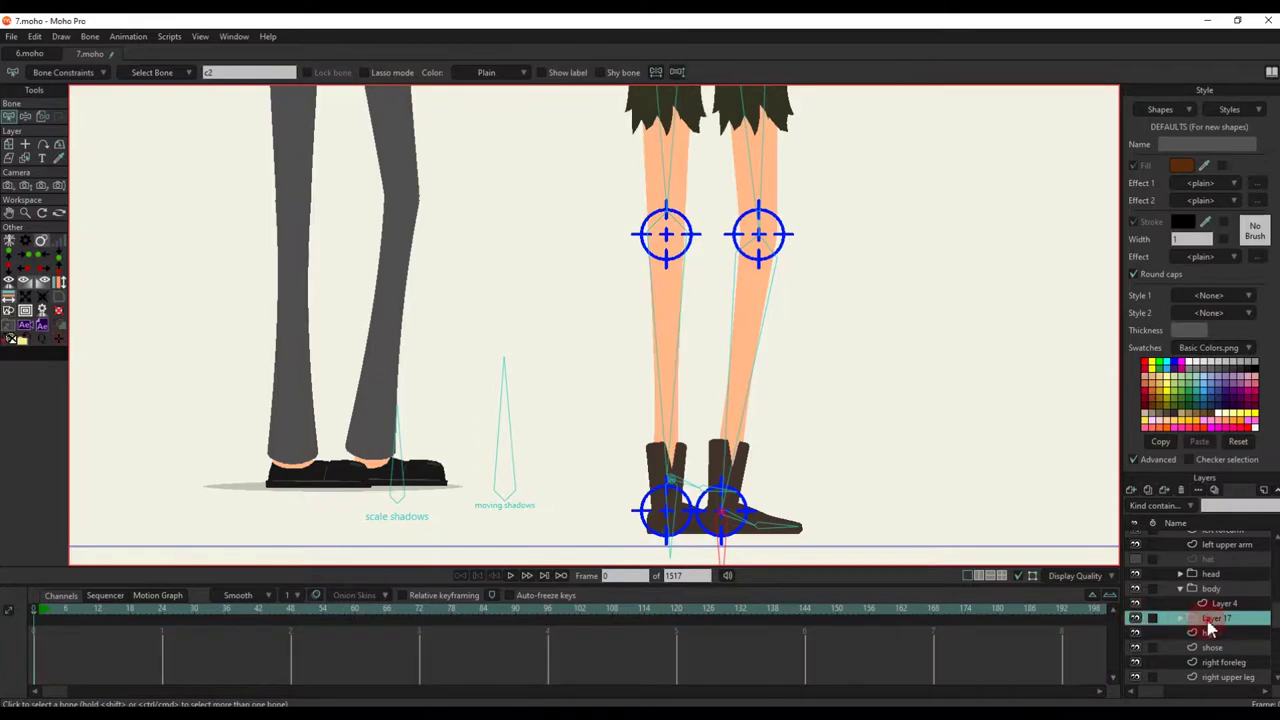
{"action": "double_click", "coordinate": [1208, 621]}
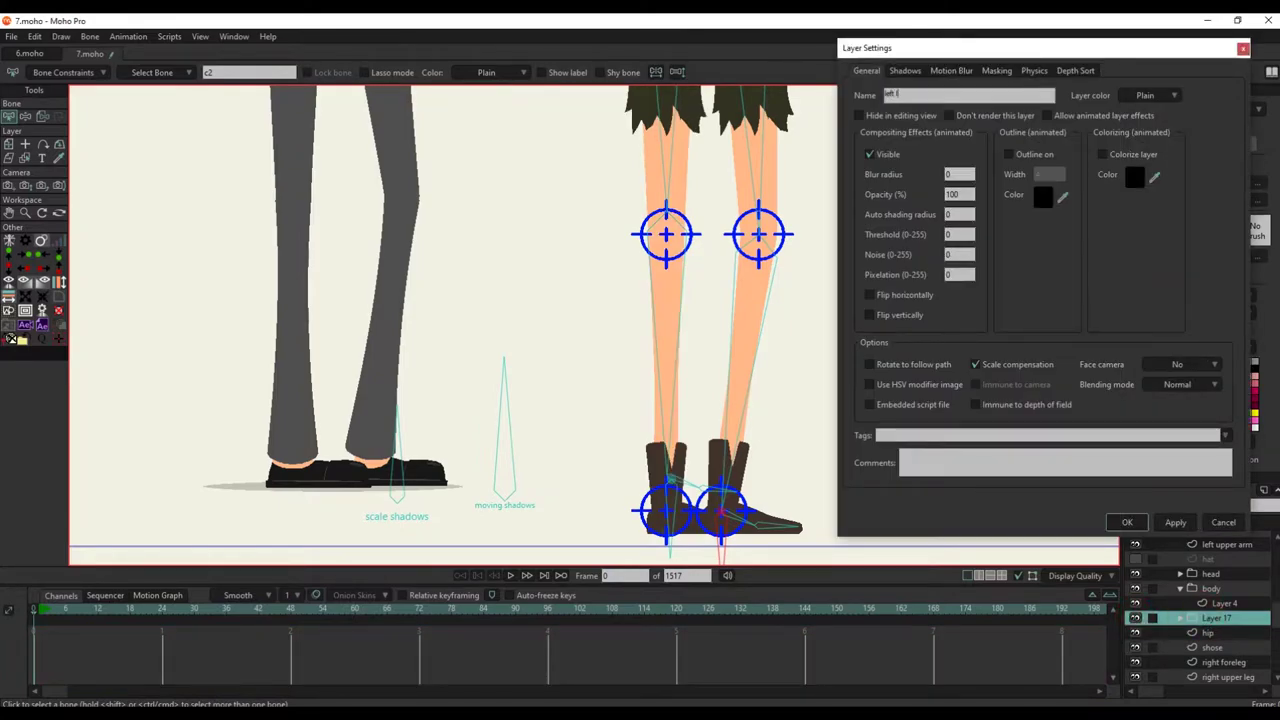
{"action": "key", "text": "Return"}
Step: Group the shose, right foreleg and right upper leg layers into one new group
{"action": "scroll", "coordinate": [896, 315], "scroll_direction": "down", "scroll_amount": 2}
{"action": "left_click_drag", "start_coordinate": [874, 303], "coordinate": [829, 420]}
{"action": "scroll", "coordinate": [784, 290], "scroll_direction": "up", "scroll_amount": 1}
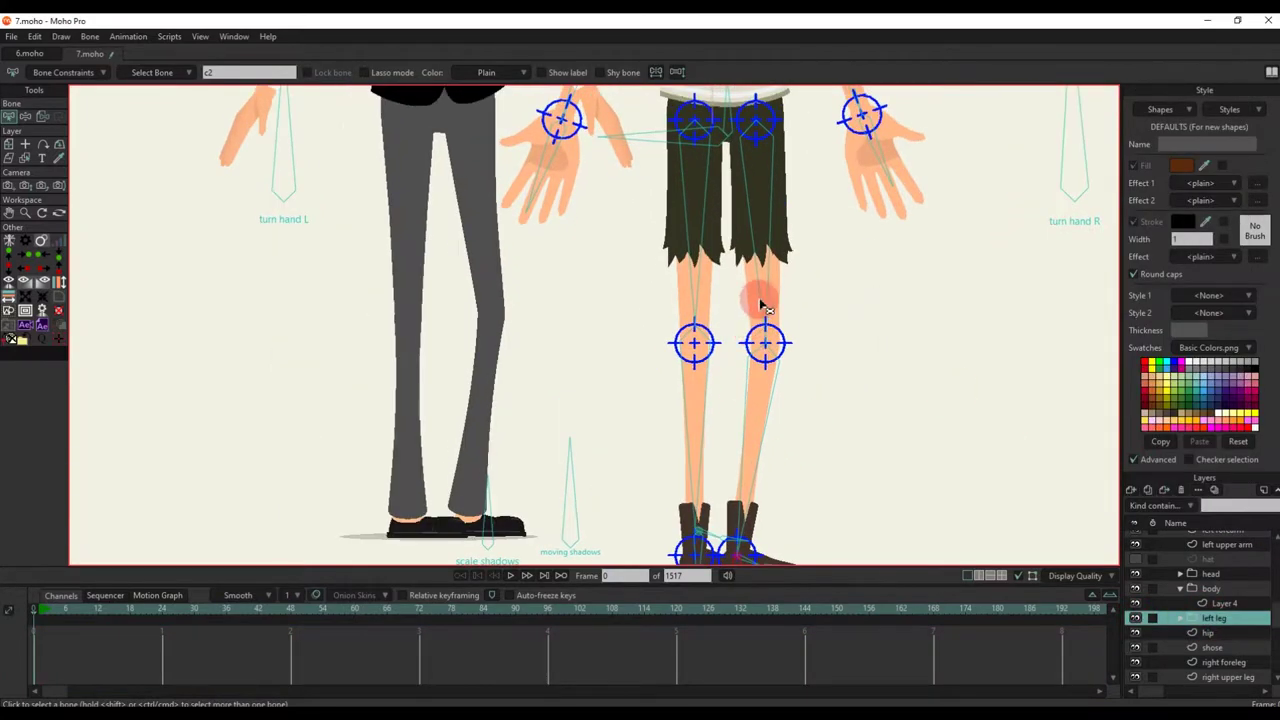
{"action": "right_click", "coordinate": [763, 302], "text": "alt"}
{"action": "scroll", "coordinate": [1222, 662], "scroll_direction": "down", "scroll_amount": 1}
{"action": "left_click", "coordinate": [1228, 635]}
{"action": "left_click", "coordinate": [1220, 661], "text": "shift"}
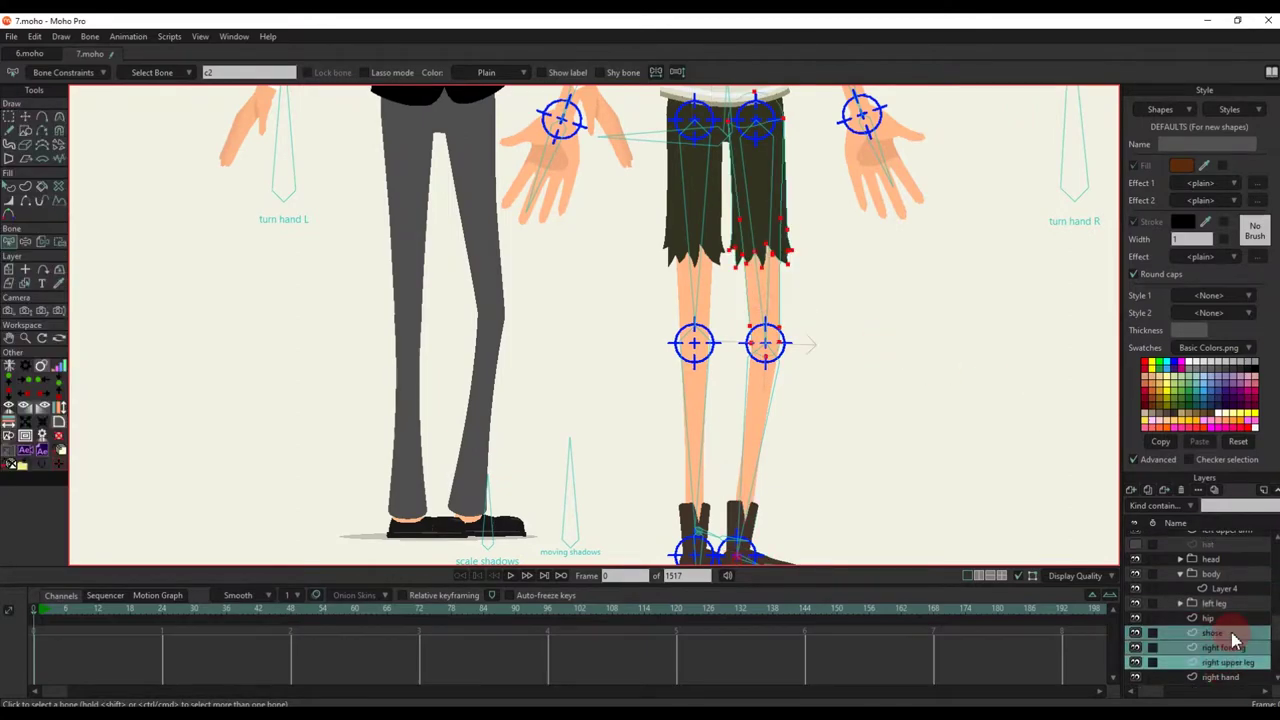
{"action": "right_click", "coordinate": [1231, 635]}
{"action": "left_click", "coordinate": [1231, 668]}
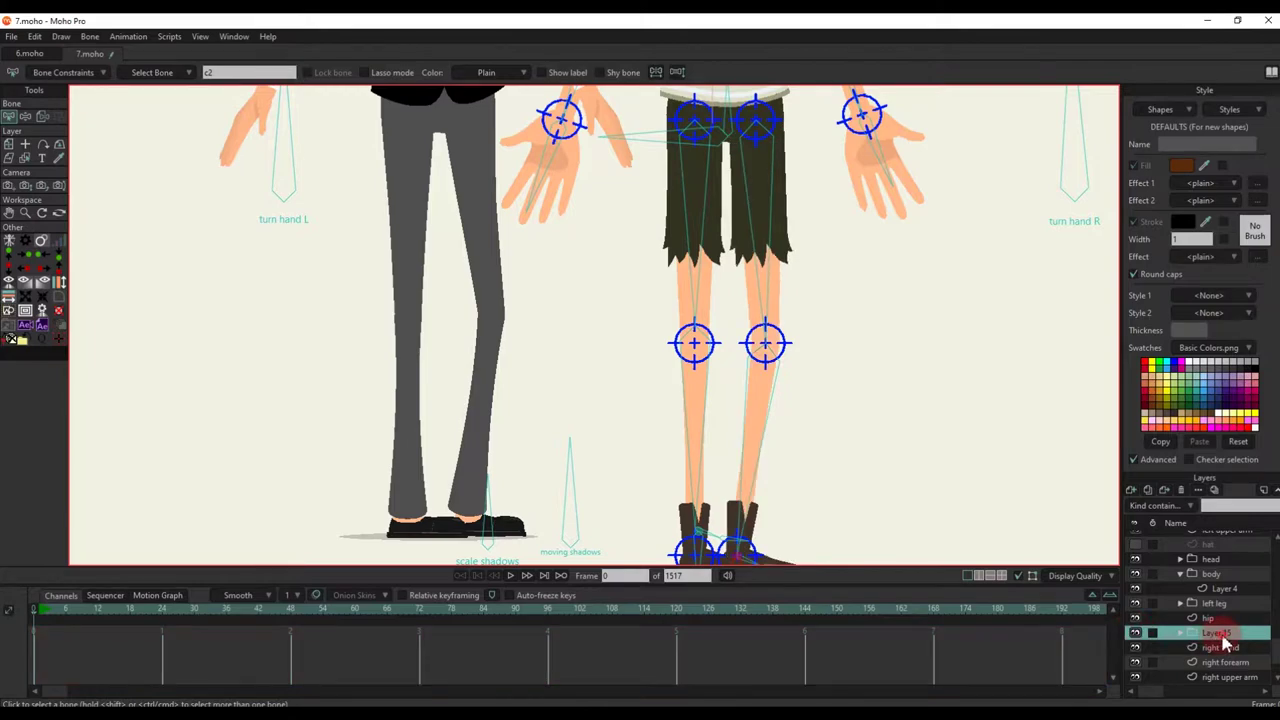
Step: Rename the second leg group as "right leg" and toggle its visibility to check its contents
{"action": "double_click", "coordinate": [1225, 636]}
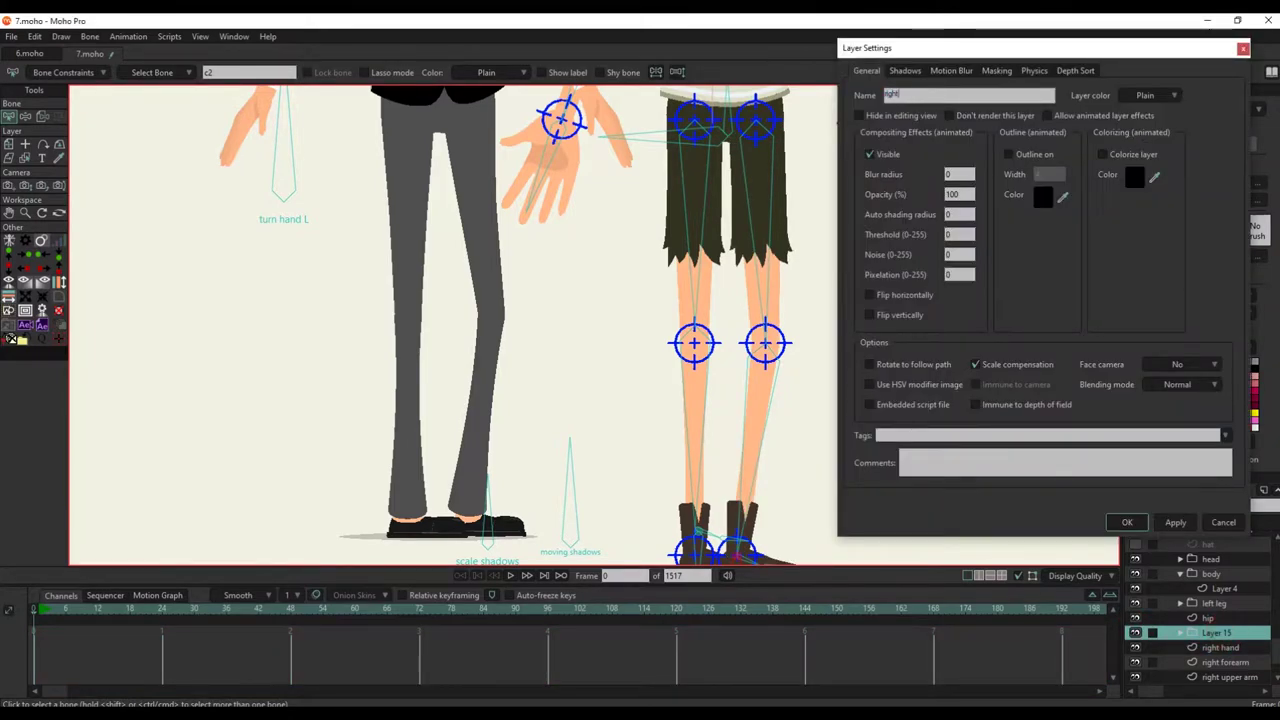
{"action": "key", "text": "Return"}
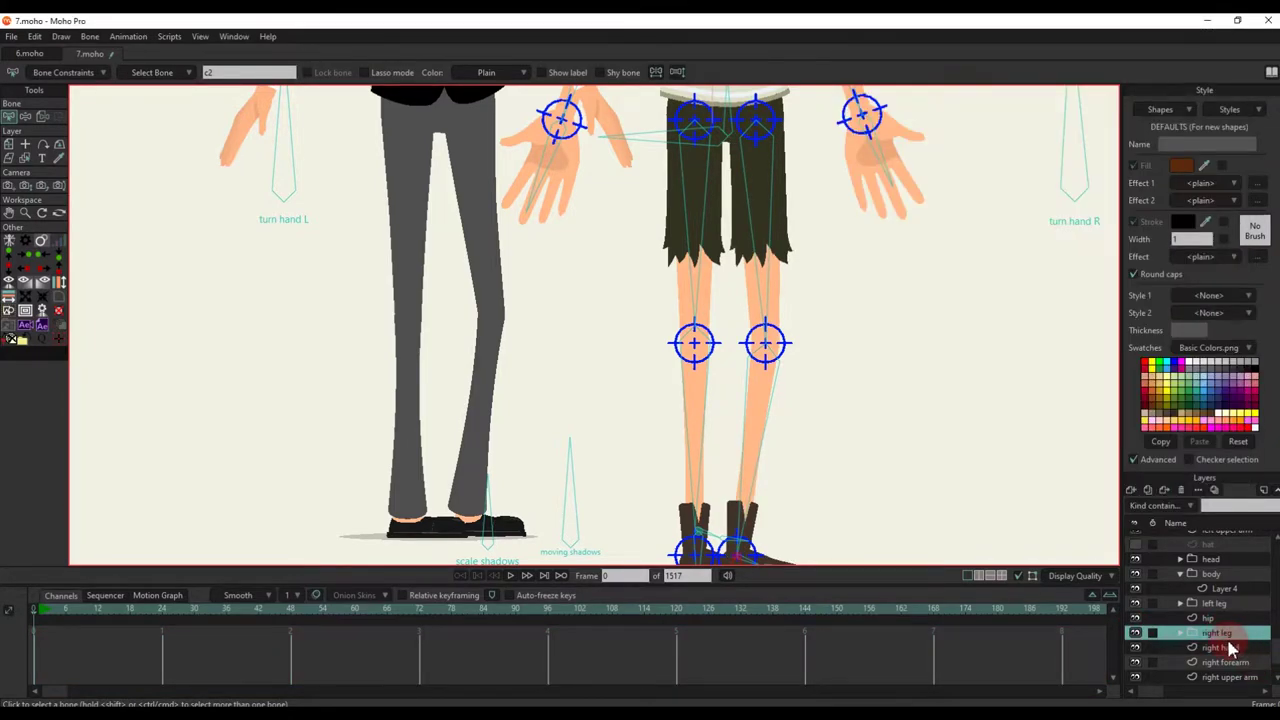
{"action": "scroll", "coordinate": [1229, 642], "scroll_direction": "down", "scroll_amount": 1}
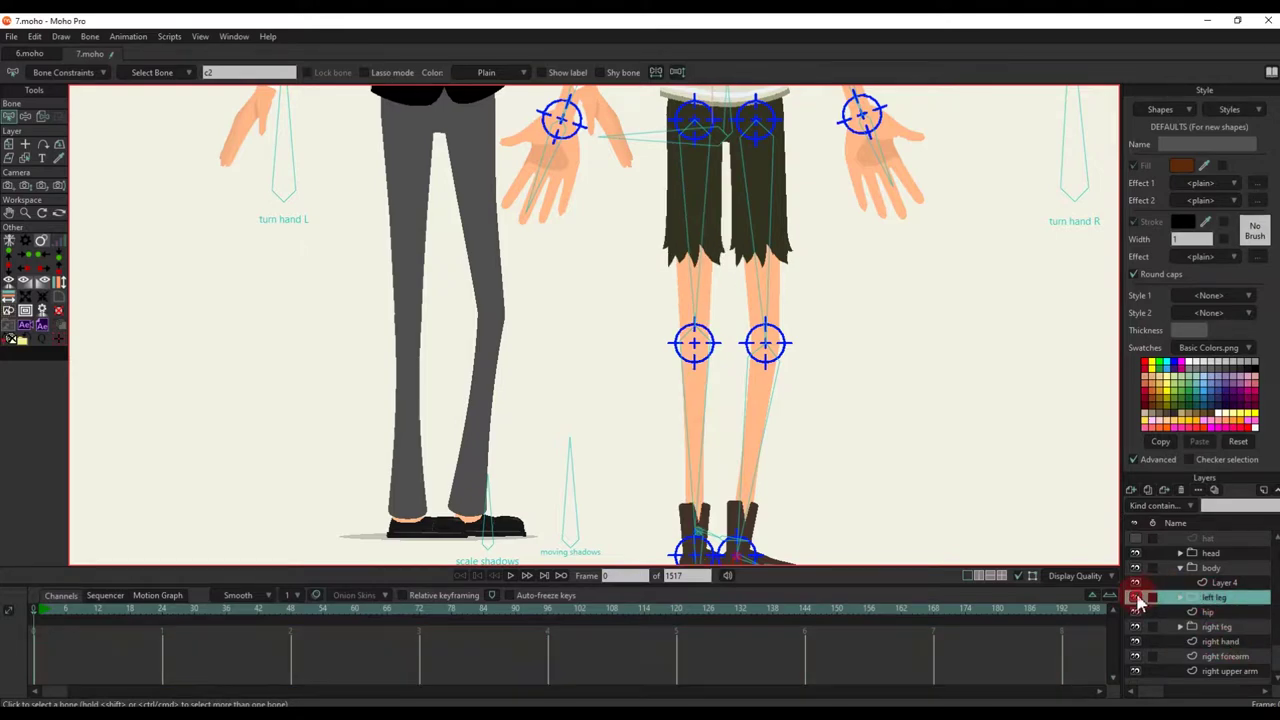
{"action": "left_click", "coordinate": [1136, 628]}
{"action": "left_click", "coordinate": [1136, 628]}
Step: Bind the points of the left forearm layer to the left forearm bone
{"action": "scroll", "coordinate": [716, 355], "scroll_direction": "down", "scroll_amount": 4}
{"action": "scroll", "coordinate": [710, 365], "scroll_direction": "up", "scroll_amount": 4}
{"action": "scroll", "coordinate": [709, 378], "scroll_direction": "down", "scroll_amount": 3}
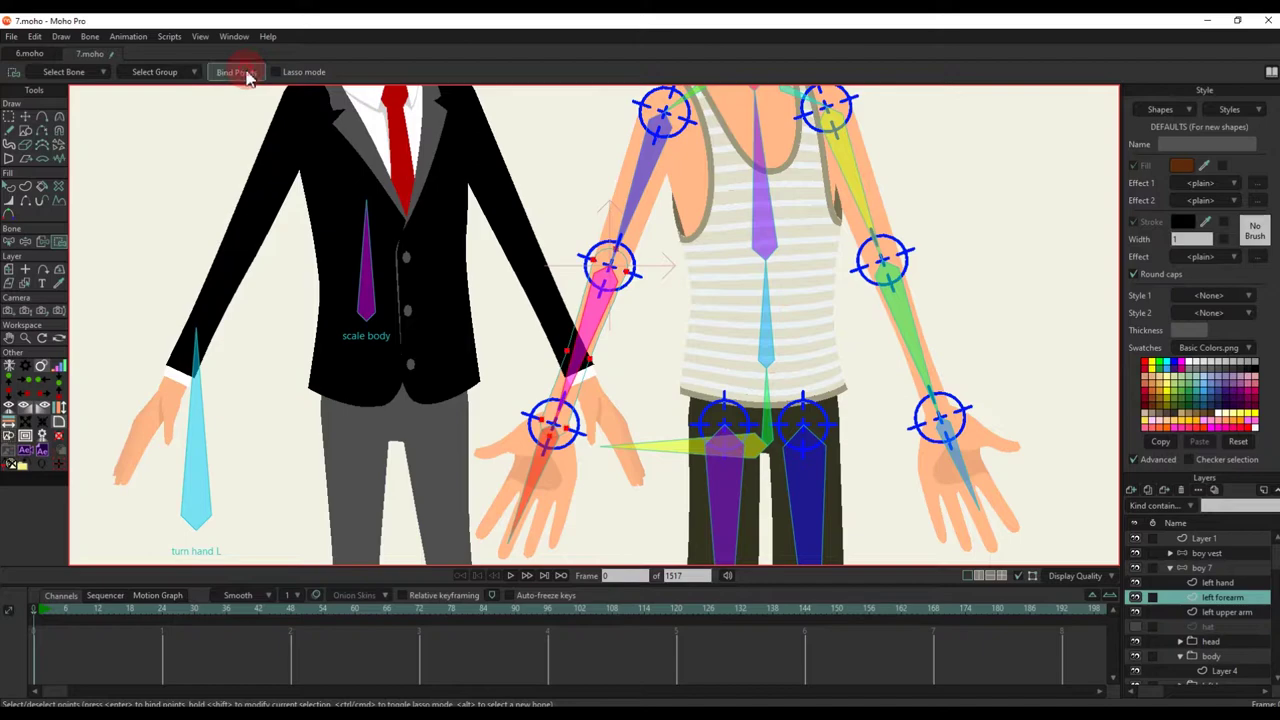
{"action": "scroll", "coordinate": [704, 175], "scroll_direction": "down", "scroll_amount": 4}
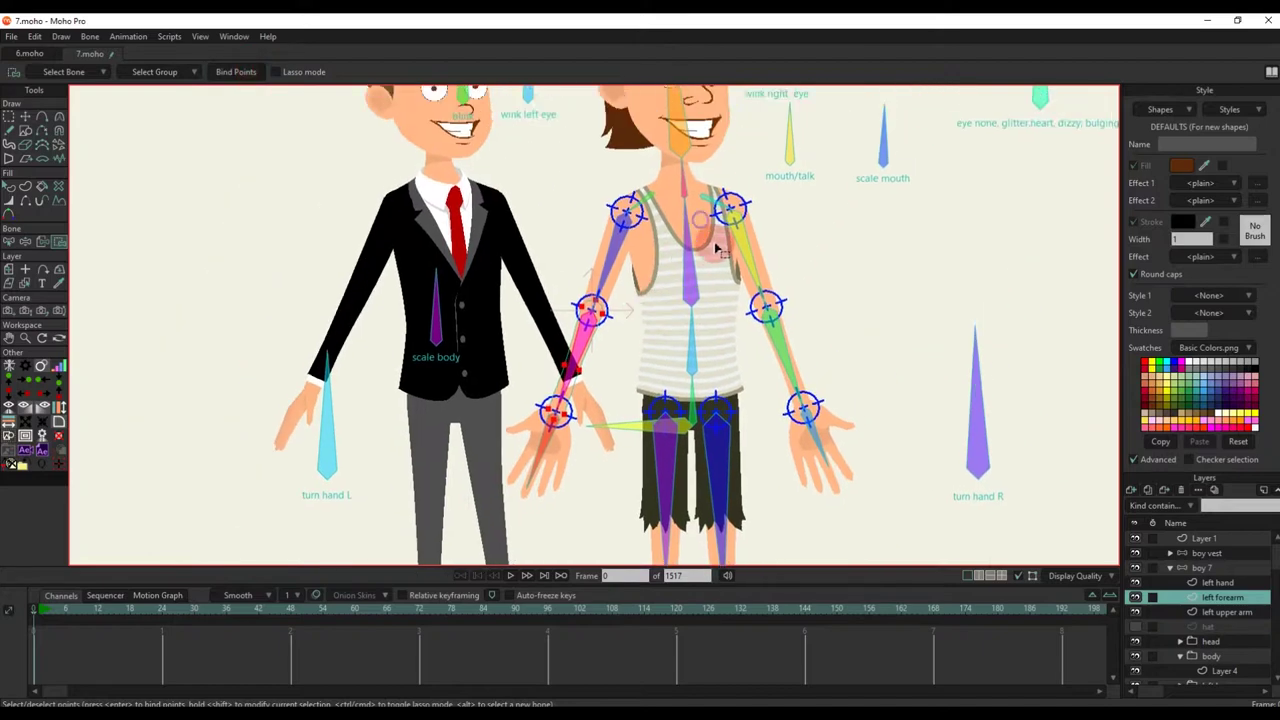
Step: Bind the points of the right upper arm layer to the right upper arm bone
{"action": "scroll", "coordinate": [717, 236], "scroll_direction": "up", "scroll_amount": 5}
{"action": "key", "text": "b"}
{"action": "right_click", "coordinate": [792, 293], "text": "alt"}
{"action": "scroll", "coordinate": [792, 288], "scroll_direction": "down", "scroll_amount": 4}
{"action": "left_click_drag", "start_coordinate": [786, 289], "coordinate": [720, 309]}
{"action": "key", "text": "i"}
{"action": "left_click_drag", "start_coordinate": [662, 169], "coordinate": [812, 370]}
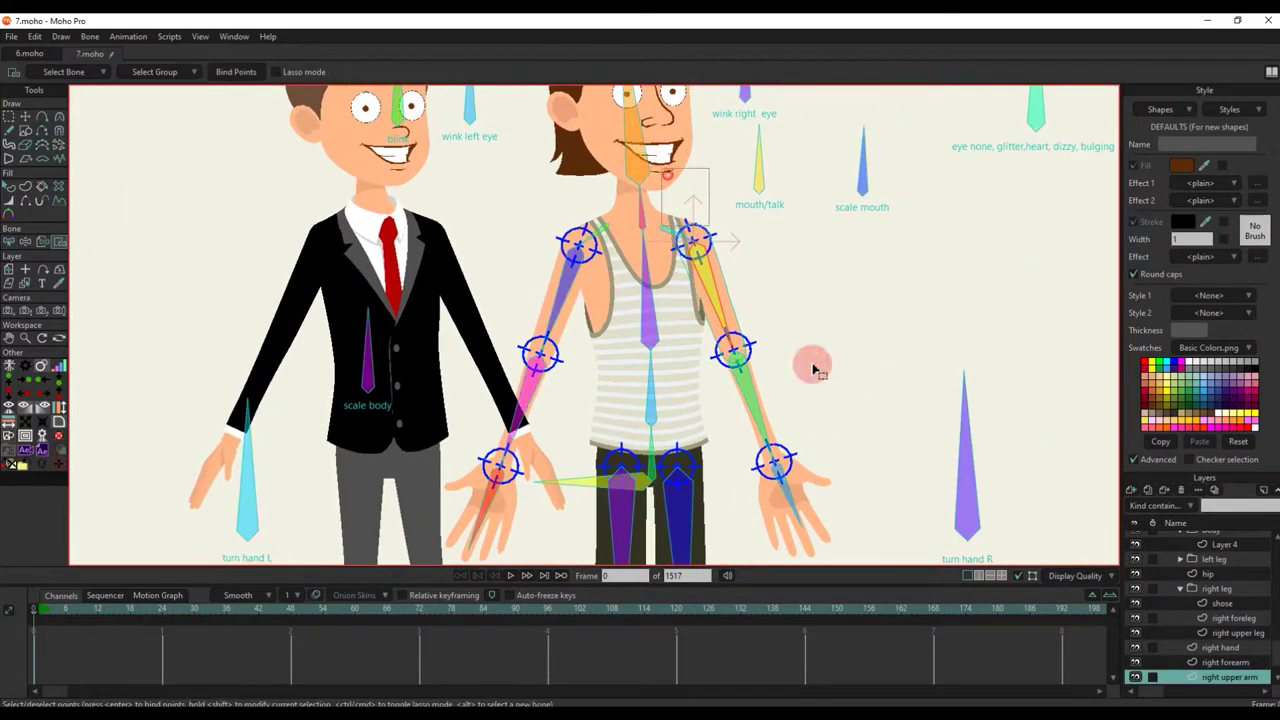
Step: Bind the points of the right forearm layer to the right forearm bone B15
{"action": "key", "text": "b"}
{"action": "scroll", "coordinate": [745, 400], "scroll_direction": "up", "scroll_amount": 3}
{"action": "scroll", "coordinate": [774, 400], "scroll_direction": "up", "scroll_amount": 3}
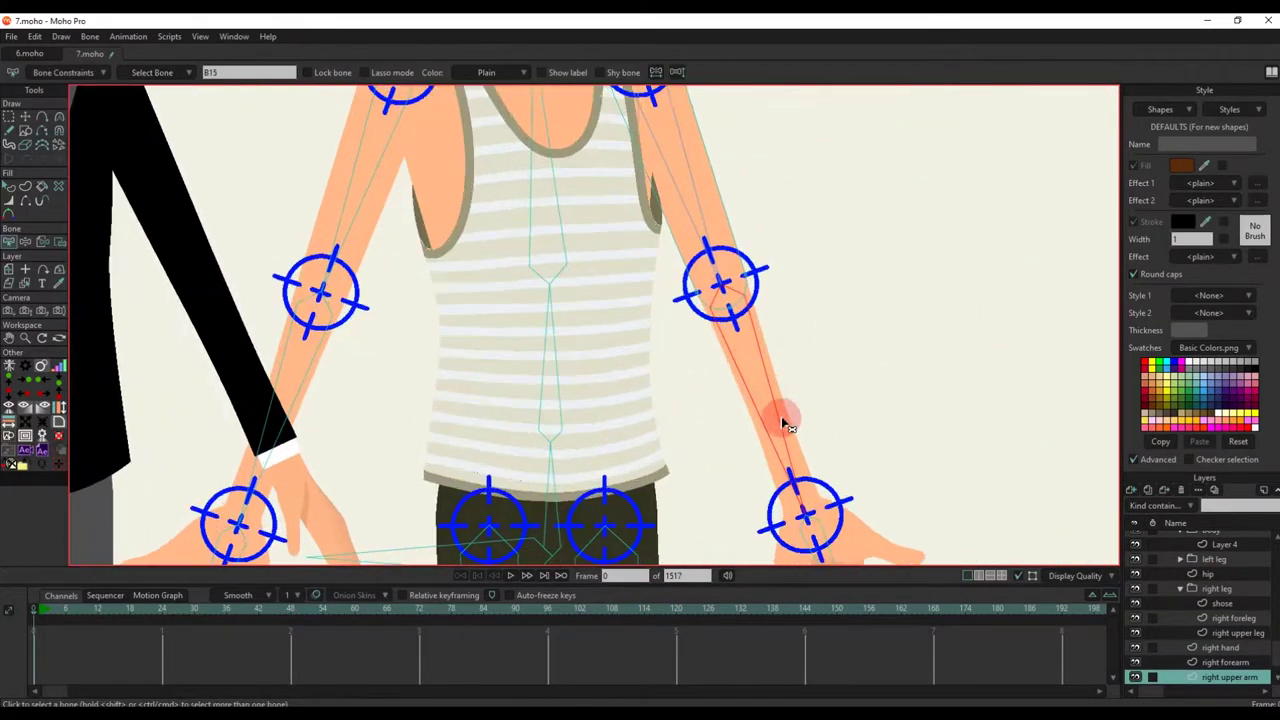
{"action": "right_click", "coordinate": [780, 420], "text": "alt"}
{"action": "scroll", "coordinate": [760, 405], "scroll_direction": "down", "scroll_amount": 5}
{"action": "left_click_drag", "start_coordinate": [757, 403], "coordinate": [731, 350]}
{"action": "key", "text": "i"}
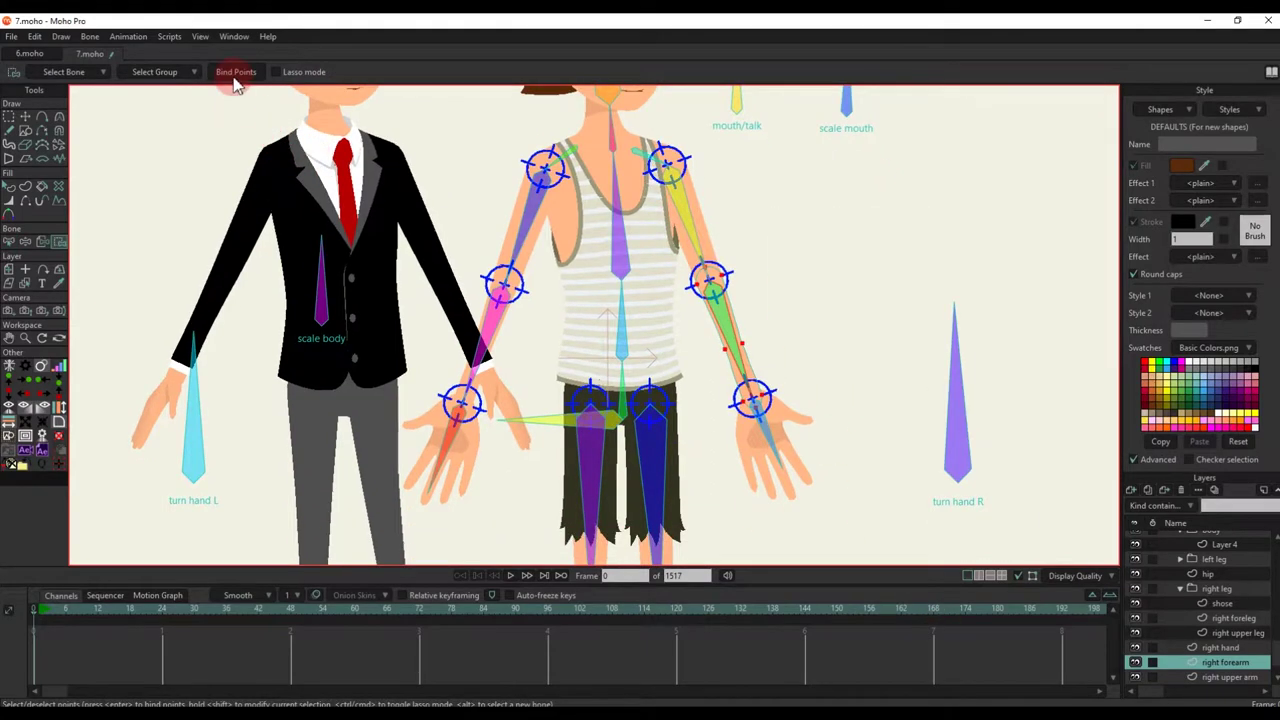
Step: Bind all points of the face layer, including hair and ear, to the head bone
{"action": "scroll", "coordinate": [551, 329], "scroll_direction": "down", "scroll_amount": 3}
{"action": "scroll", "coordinate": [517, 289], "scroll_direction": "up", "scroll_amount": 3}
{"action": "scroll", "coordinate": [540, 300], "scroll_direction": "down", "scroll_amount": 3}
{"action": "scroll", "coordinate": [588, 290], "scroll_direction": "up", "scroll_amount": 3}
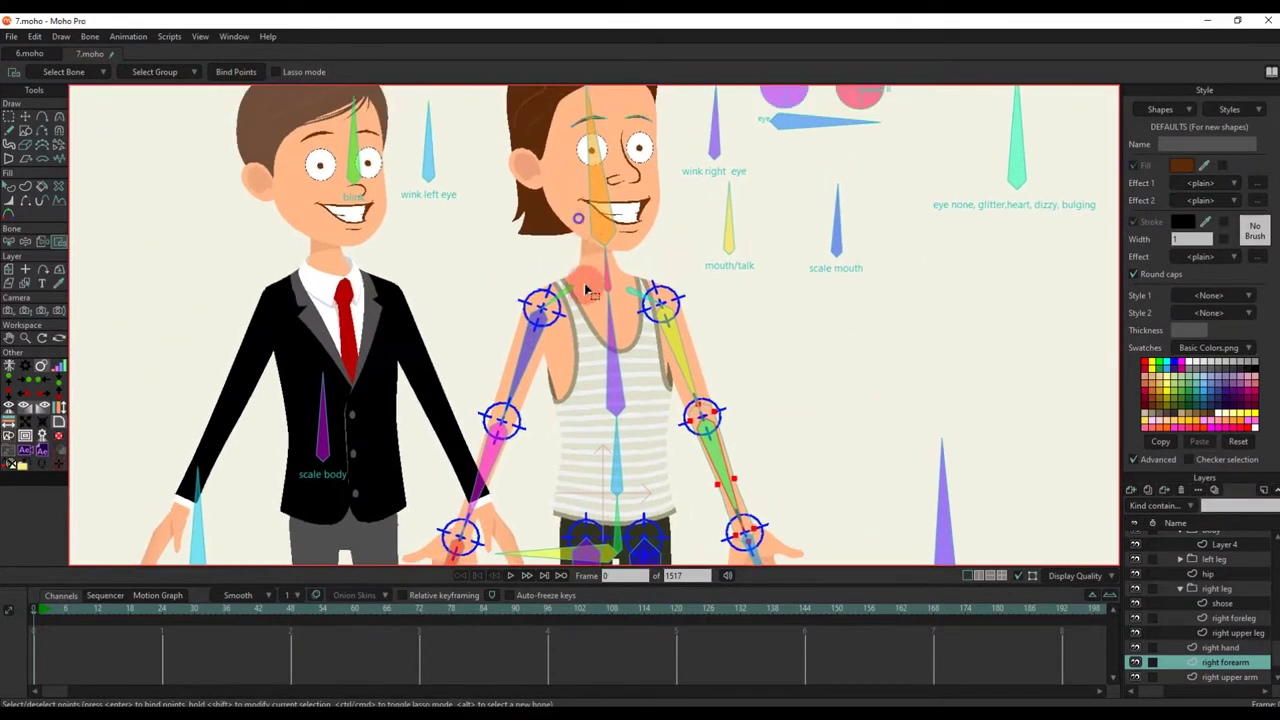
{"action": "scroll", "coordinate": [585, 290], "scroll_direction": "down", "scroll_amount": 4}
{"action": "scroll", "coordinate": [573, 237], "scroll_direction": "up", "scroll_amount": 6}
{"action": "right_click", "coordinate": [573, 235], "text": "alt"}
{"action": "scroll", "coordinate": [573, 235], "scroll_direction": "down", "scroll_amount": 5}
{"action": "left_click_drag", "start_coordinate": [574, 234], "coordinate": [577, 290]}
{"action": "key", "text": "b"}
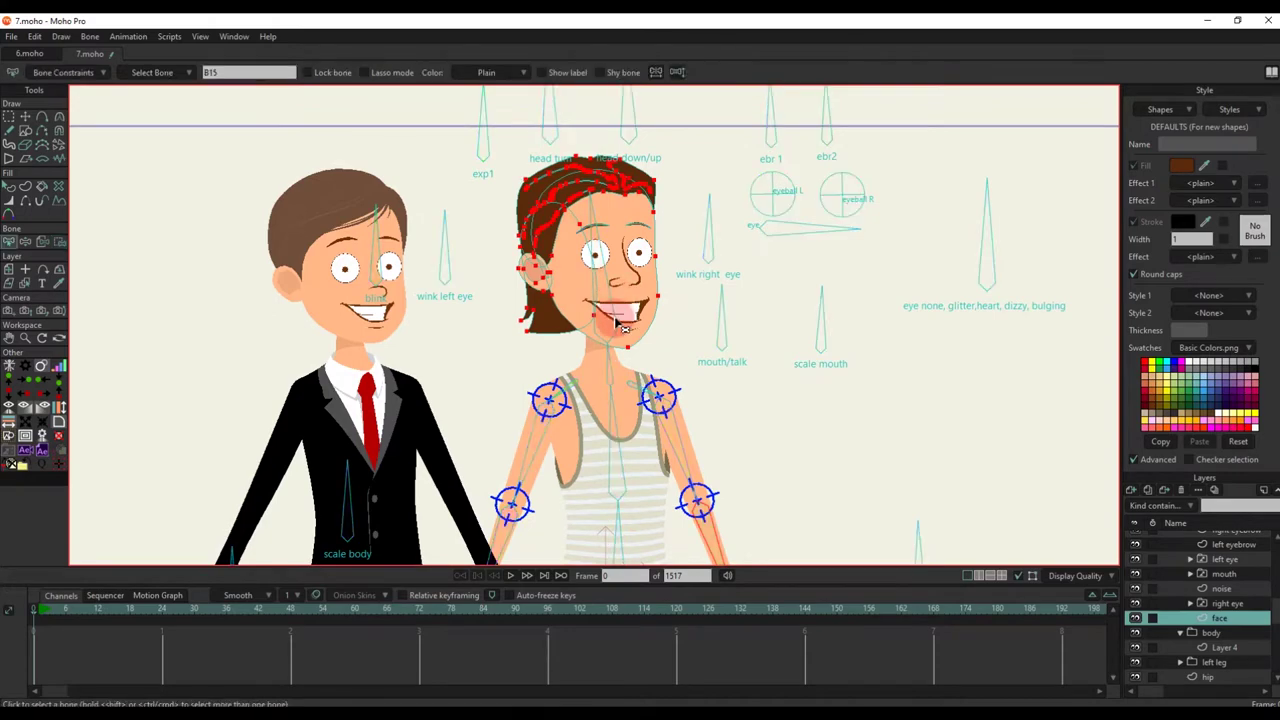
{"action": "key", "text": "i"}
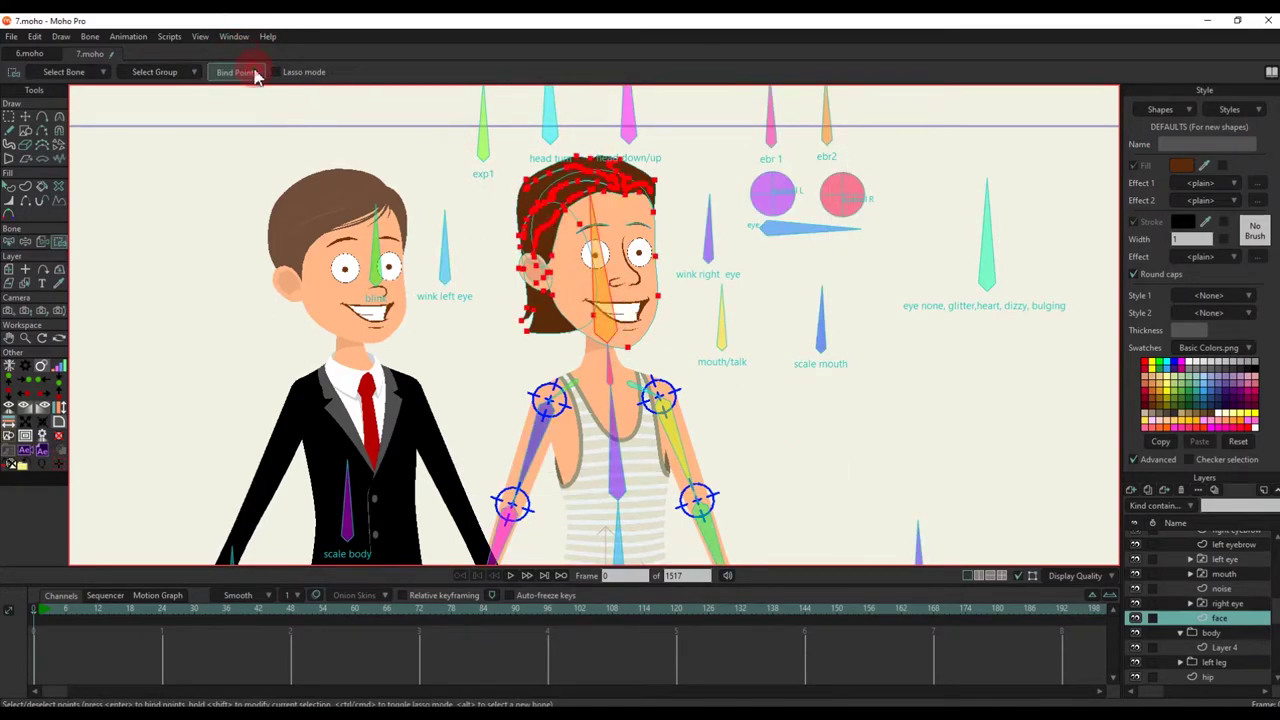
Step: Bind the inner end points of the left eyebrow to the innermost bone of its eyebrow chain
{"action": "key", "text": "b"}
{"action": "scroll", "coordinate": [596, 230], "scroll_direction": "up", "scroll_amount": 8}
{"action": "right_click", "coordinate": [606, 218], "text": "alt"}
{"action": "scroll", "coordinate": [610, 222], "scroll_direction": "up", "scroll_amount": 4}
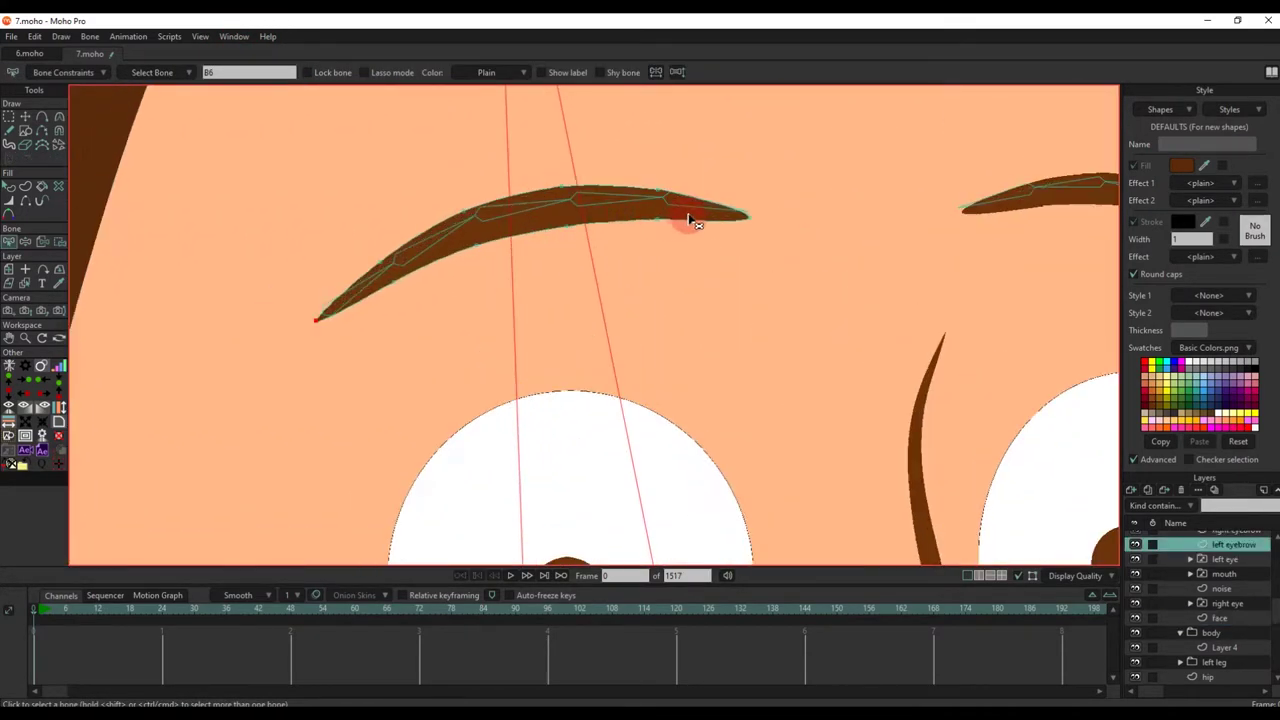
{"action": "key", "text": "i"}
{"action": "scroll", "coordinate": [623, 194], "scroll_direction": "down", "scroll_amount": 3}
{"action": "scroll", "coordinate": [646, 189], "scroll_direction": "up", "scroll_amount": 3}
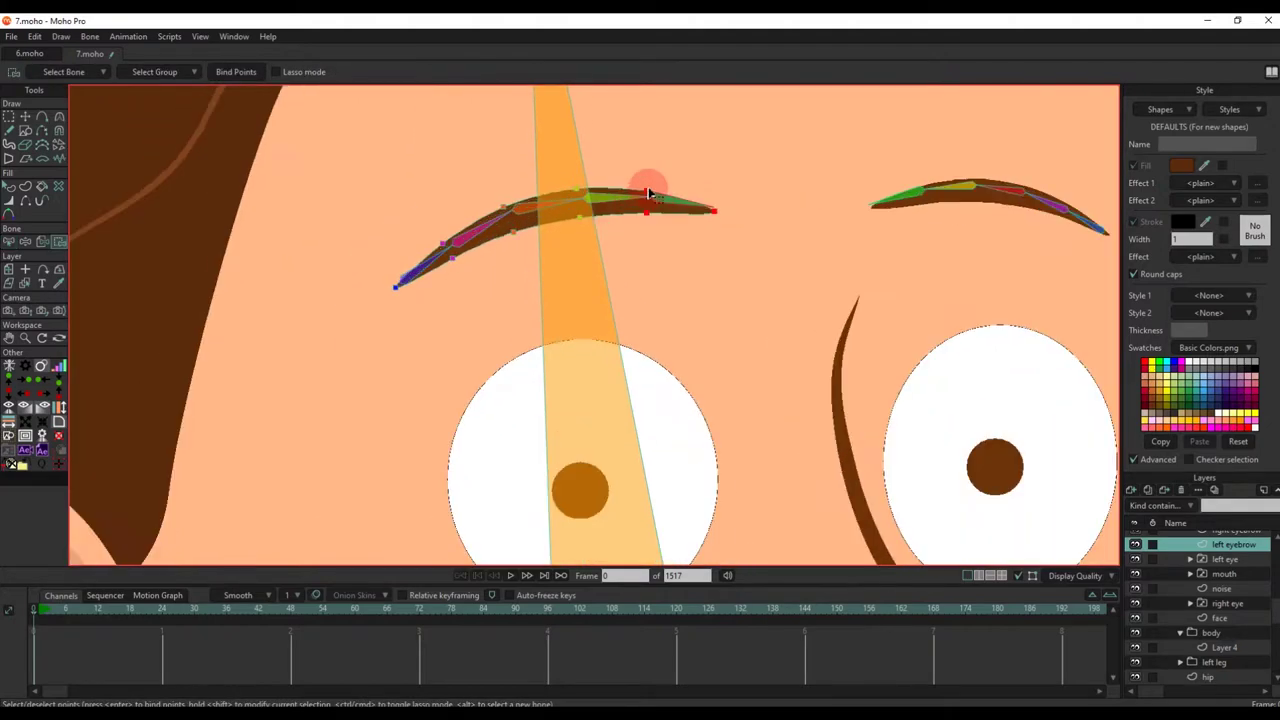
{"action": "scroll", "coordinate": [637, 172], "scroll_direction": "up", "scroll_amount": 2}
{"action": "key", "text": "t"}
{"action": "scroll", "coordinate": [1210, 558], "scroll_direction": "up", "scroll_amount": 3}
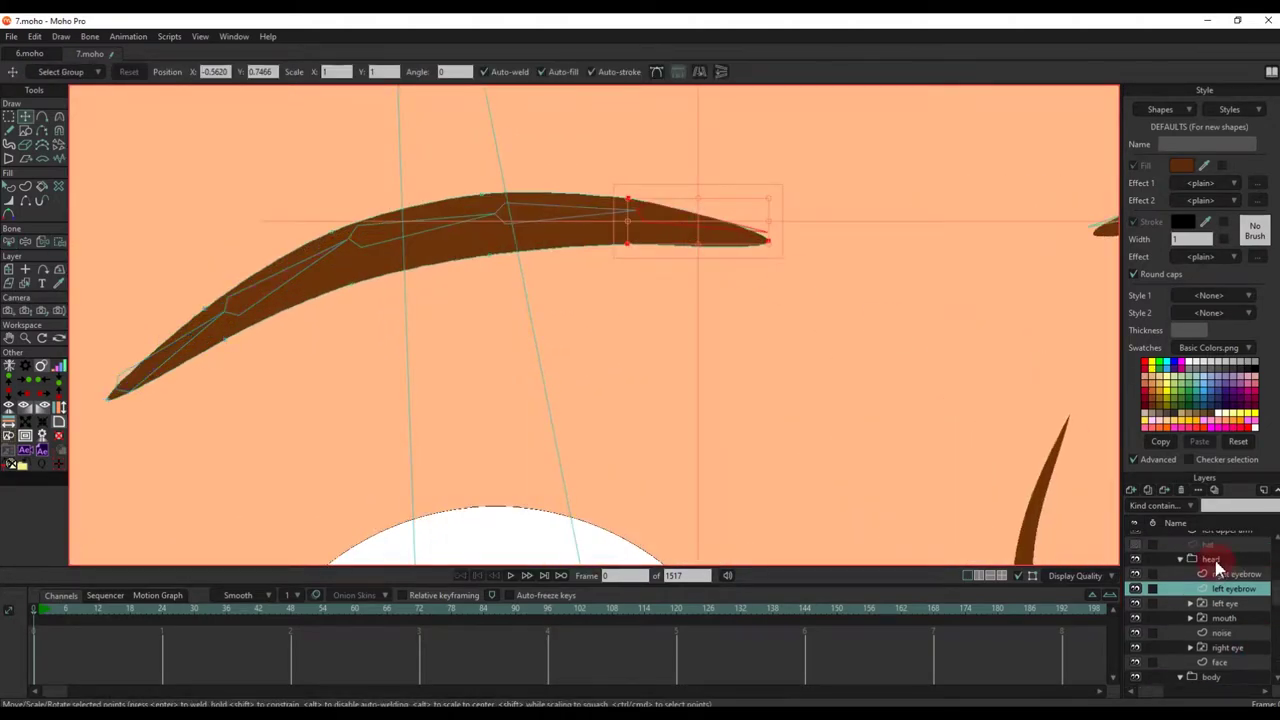
{"action": "scroll", "coordinate": [1210, 560], "scroll_direction": "up", "scroll_amount": 2}
{"action": "left_click", "coordinate": [1208, 568]}
{"action": "scroll", "coordinate": [600, 234], "scroll_direction": "down", "scroll_amount": 8}
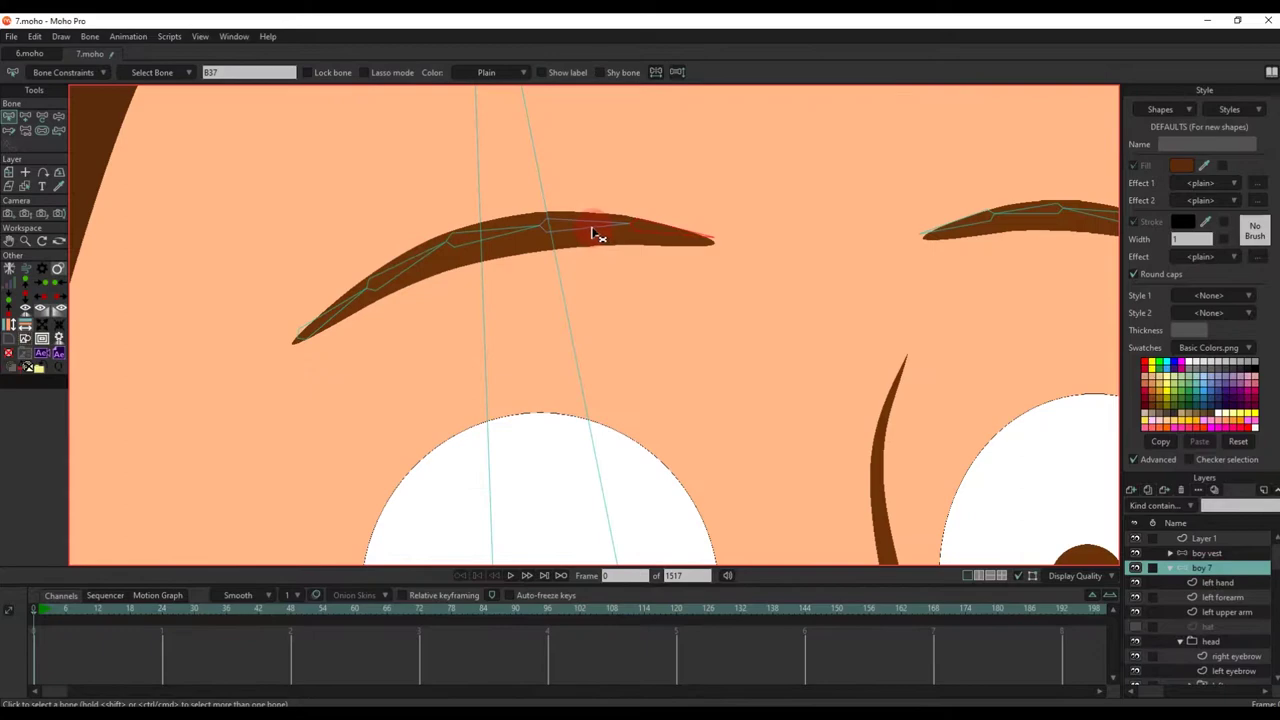
Step: Bind all points of the nose layer, named noise, to the head bone
{"action": "scroll", "coordinate": [626, 344], "scroll_direction": "down", "scroll_amount": 3}
{"action": "left_click_drag", "start_coordinate": [610, 289], "coordinate": [643, 215]}
{"action": "scroll", "coordinate": [630, 342], "scroll_direction": "up", "scroll_amount": 2}
{"action": "scroll", "coordinate": [643, 215], "scroll_direction": "up", "scroll_amount": 2}
{"action": "right_click", "coordinate": [660, 167], "text": "alt"}
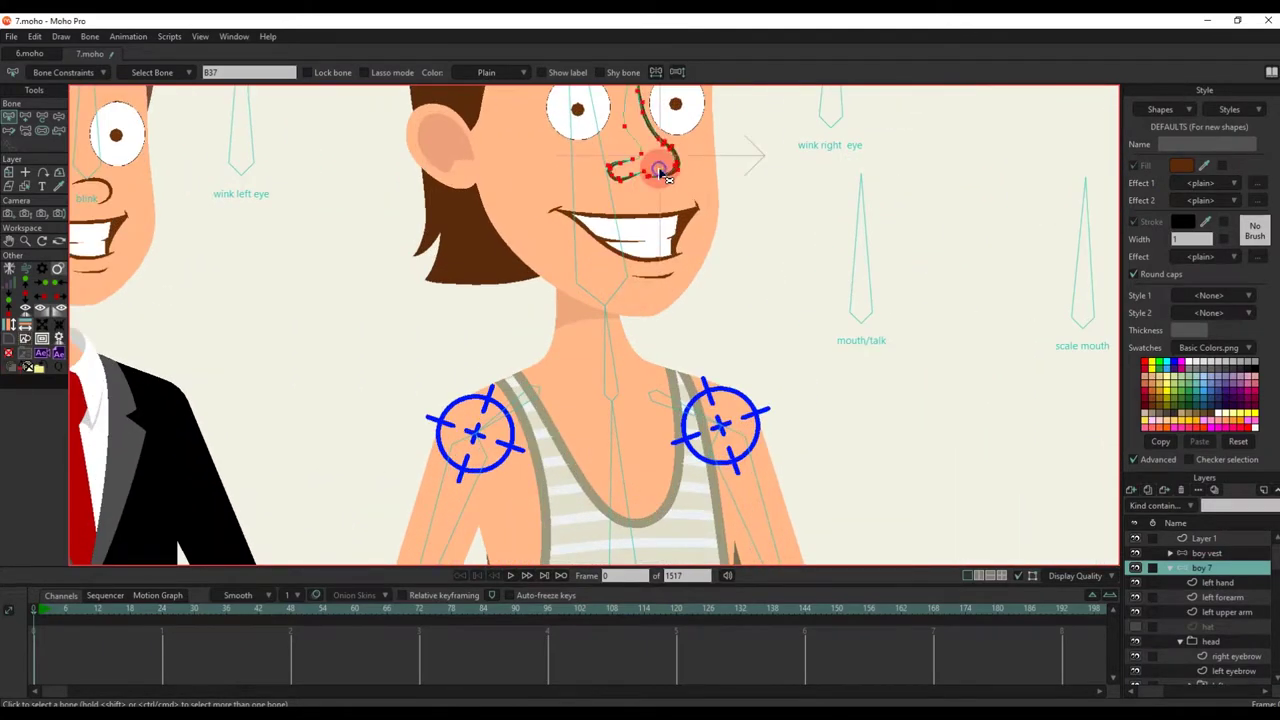
{"action": "left_click_drag", "start_coordinate": [660, 167], "coordinate": [670, 330]}
{"action": "key", "text": "i"}
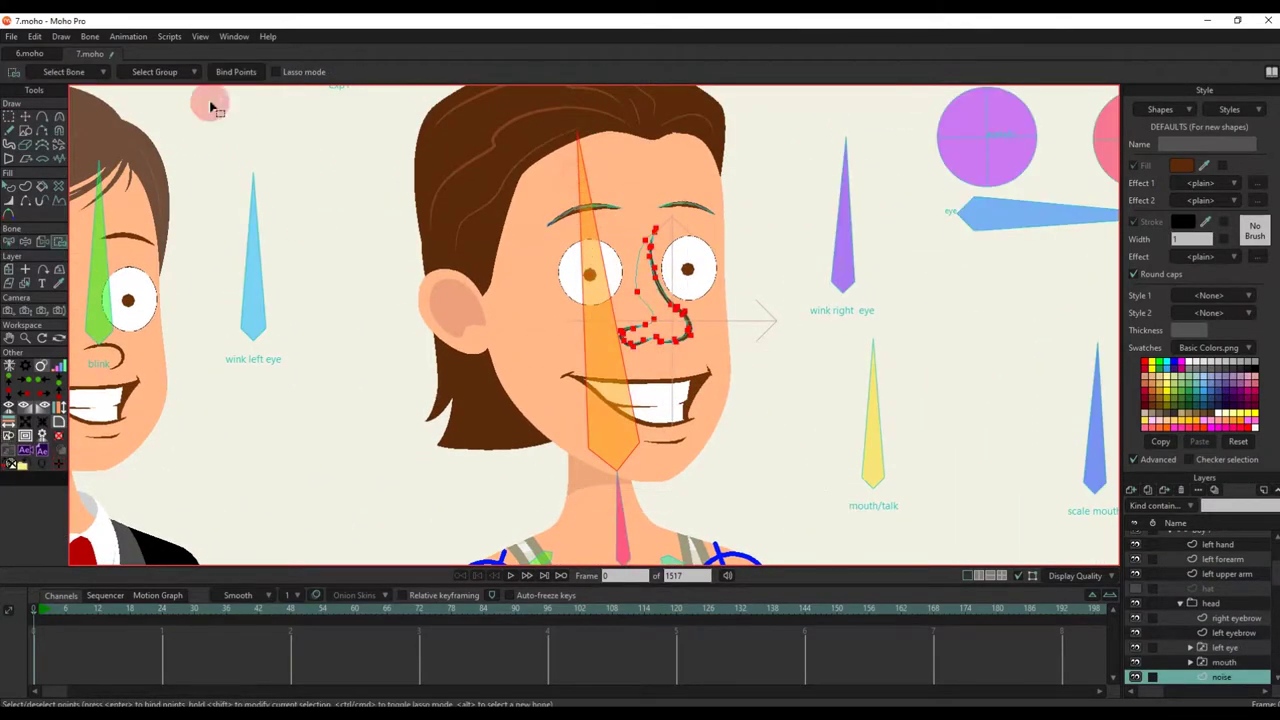
{"action": "scroll", "coordinate": [560, 238], "scroll_direction": "down", "scroll_amount": 4}
Step: Bind the right eye's pupil points on Layer 2 to the eyeball R bone
{"action": "scroll", "coordinate": [560, 238], "scroll_direction": "up", "scroll_amount": 6}
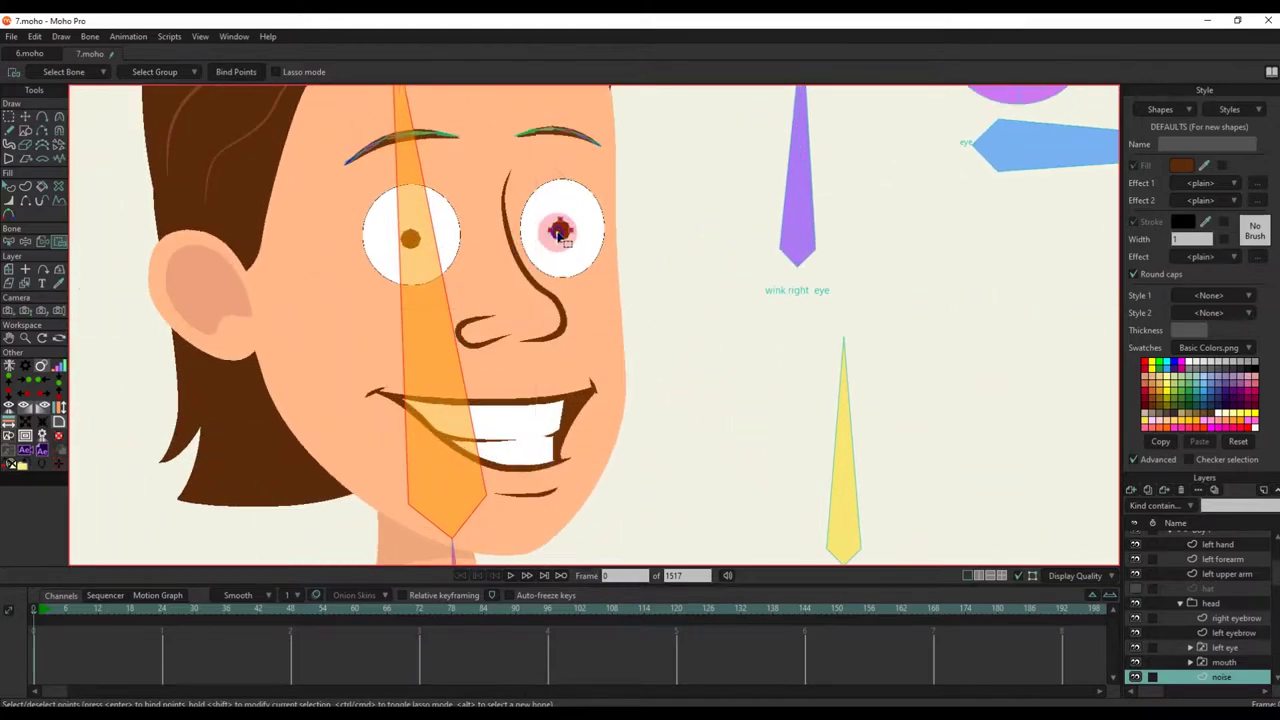
{"action": "scroll", "coordinate": [558, 232], "scroll_direction": "down", "scroll_amount": 5}
{"action": "left_click", "coordinate": [730, 268], "text": "ctrl+alt"}
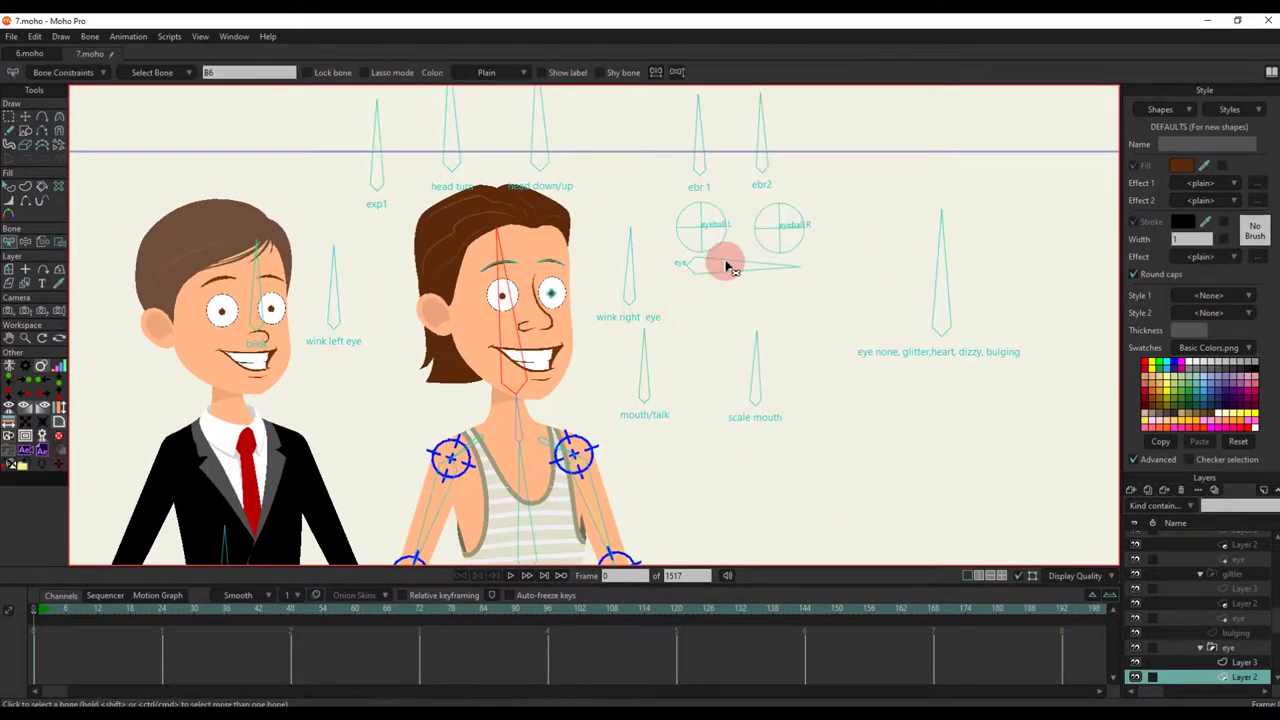
{"action": "scroll", "coordinate": [586, 286], "scroll_direction": "up", "scroll_amount": 3}
{"action": "key", "text": "i"}
{"action": "key", "text": "b"}
{"action": "left_click", "coordinate": [918, 185]}
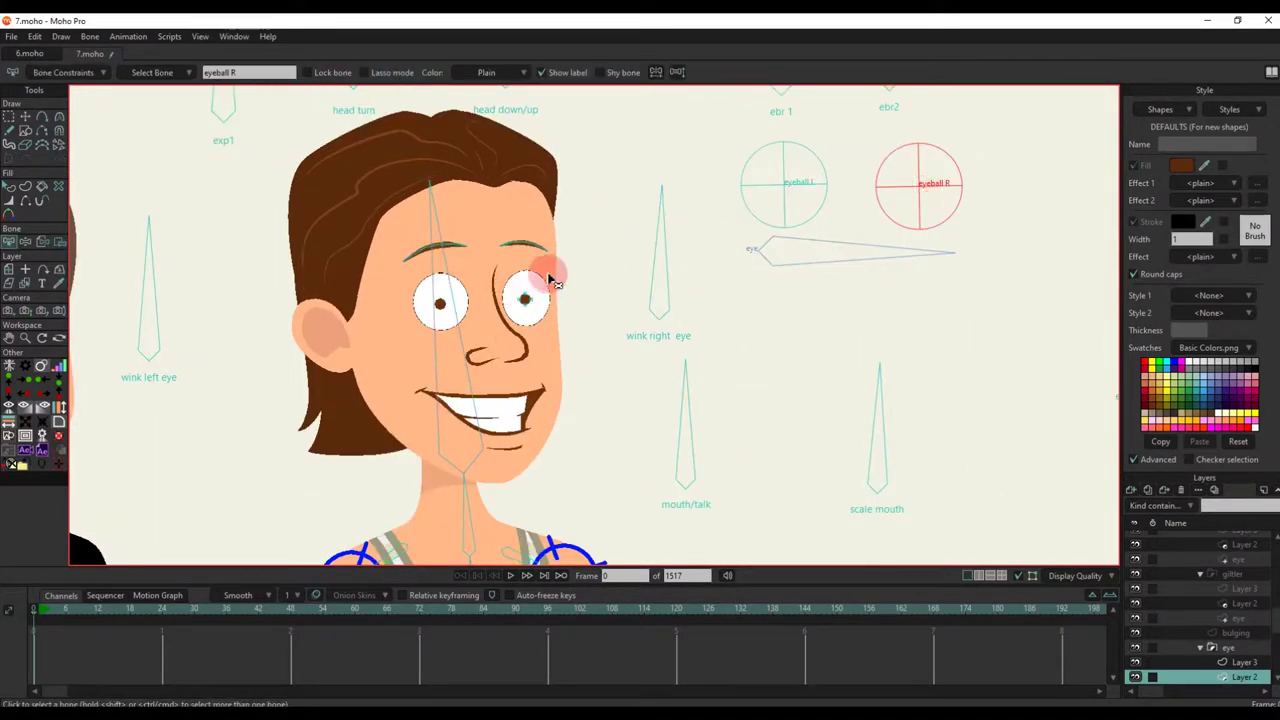
{"action": "key", "text": "i"}
{"action": "left_click_drag", "start_coordinate": [462, 260], "coordinate": [504, 312]}
{"action": "left_click", "coordinate": [236, 72]}
Step: Bind the left eye's pupil points on Layer 2 of the eye 2 group to the eyeball L bone
{"action": "scroll", "coordinate": [458, 370], "scroll_direction": "up", "scroll_amount": 3}
{"action": "right_click", "coordinate": [502, 346], "text": "alt"}
{"action": "scroll", "coordinate": [500, 345], "scroll_direction": "down", "scroll_amount": 3}
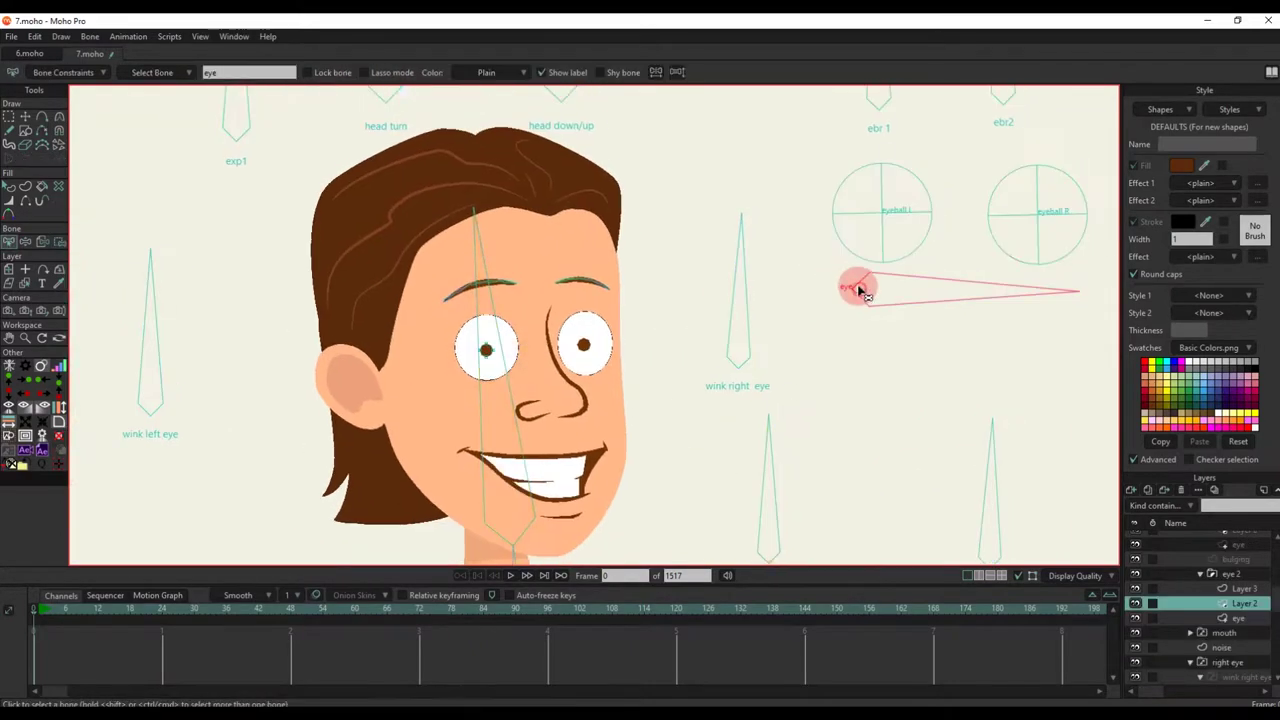
{"action": "scroll", "coordinate": [352, 165], "scroll_direction": "up", "scroll_amount": 2}
{"action": "left_click", "coordinate": [910, 210]}
{"action": "left_click", "coordinate": [468, 348]}
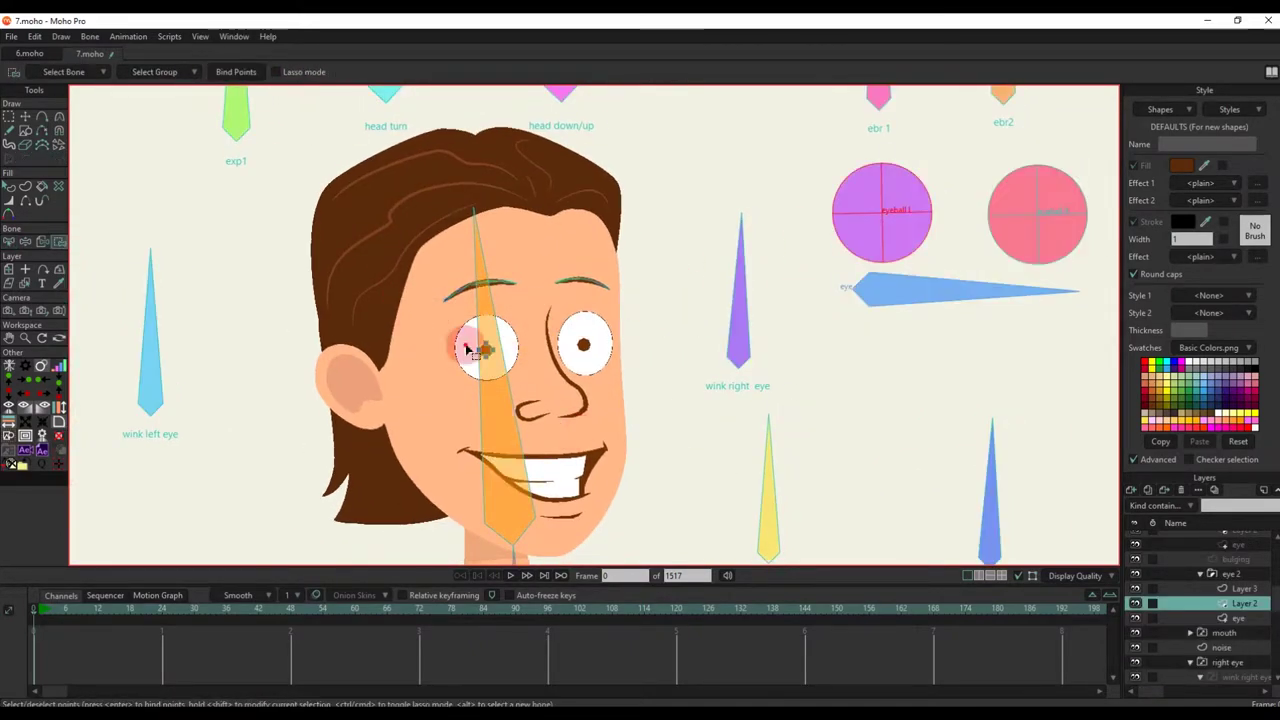
Step: Bind the left eye white's points on the eye layer to the head bone
{"action": "left_click", "coordinate": [527, 371], "text": "ctrl+alt"}
{"action": "left_click", "coordinate": [514, 390]}
{"action": "key", "text": "i"}
{"action": "left_click", "coordinate": [456, 343]}
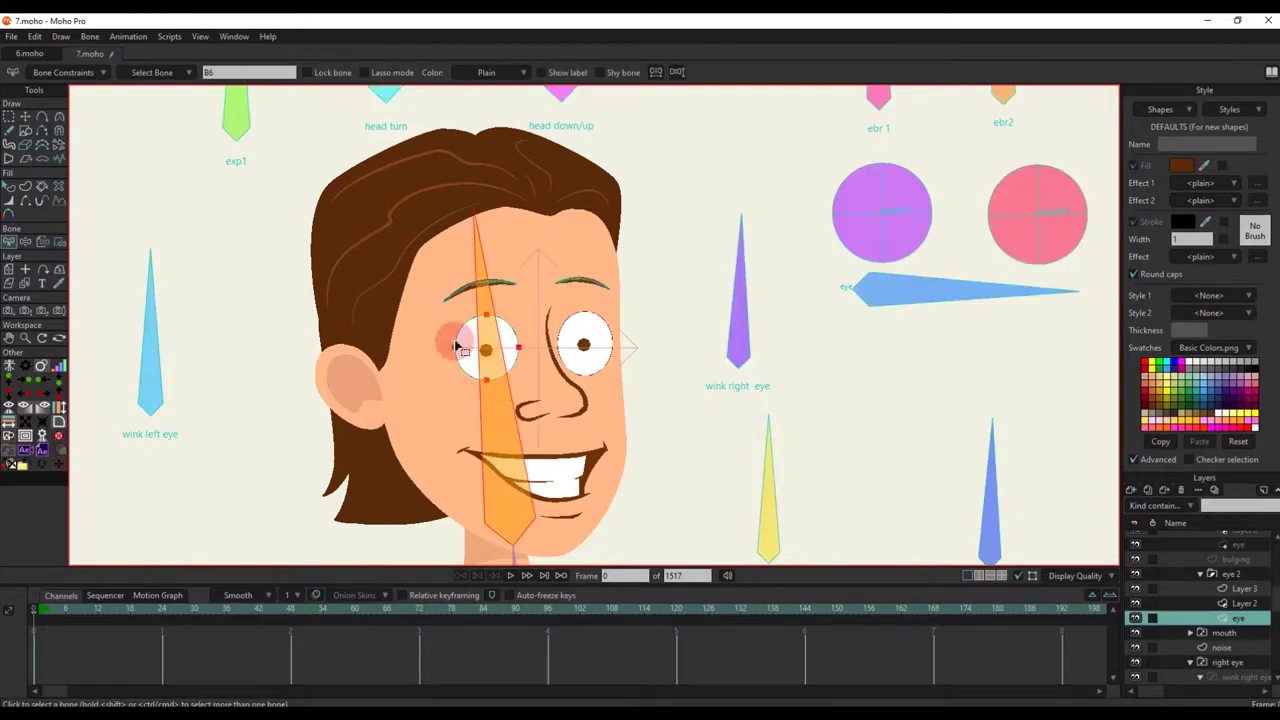
{"action": "left_click", "coordinate": [248, 73]}
Step: Bind the bulging layer's eye outline points nearest the ear to the head bone
{"action": "scroll", "coordinate": [1225, 630], "scroll_direction": "up", "scroll_amount": 3}
{"action": "left_click", "coordinate": [1228, 603]}
{"action": "key", "text": "b"}
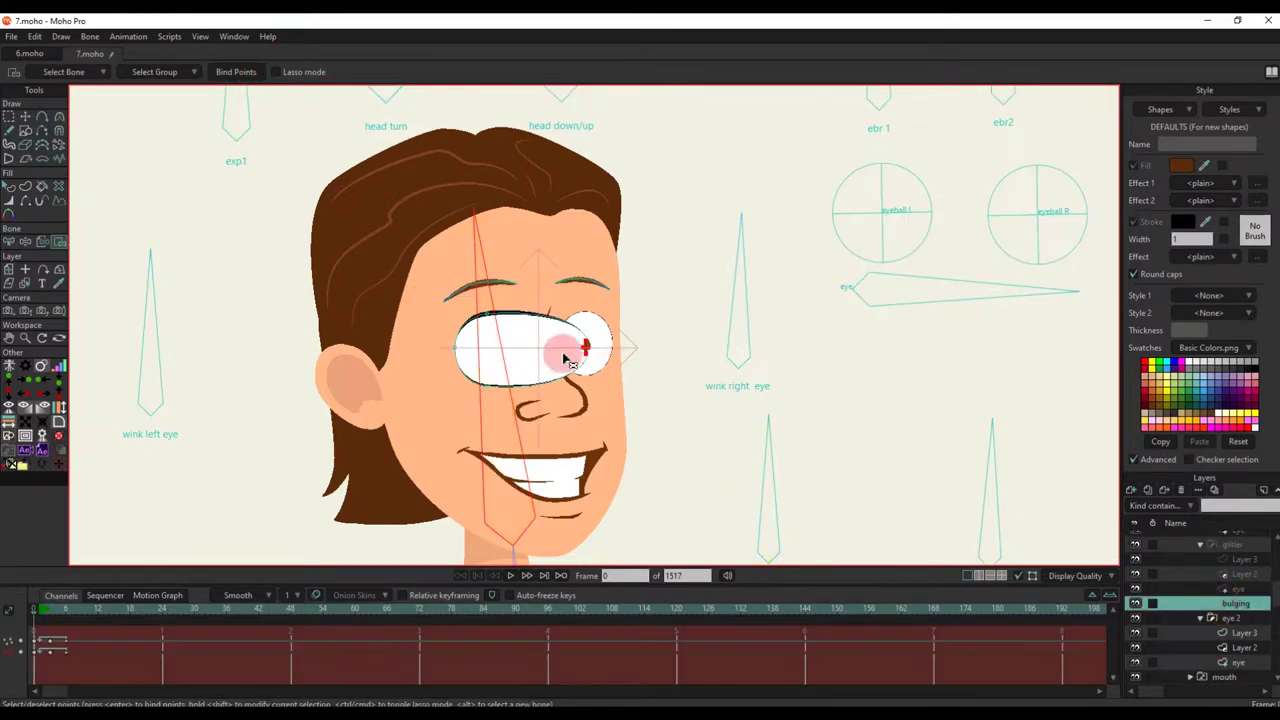
{"action": "left_click", "coordinate": [509, 374]}
{"action": "key", "text": "i"}
{"action": "scroll", "coordinate": [935, 387], "scroll_direction": "up", "scroll_amount": 1}
Step: Bind the pupil points at the tip of the bulging eye to the eye bone
{"action": "key", "text": "b"}
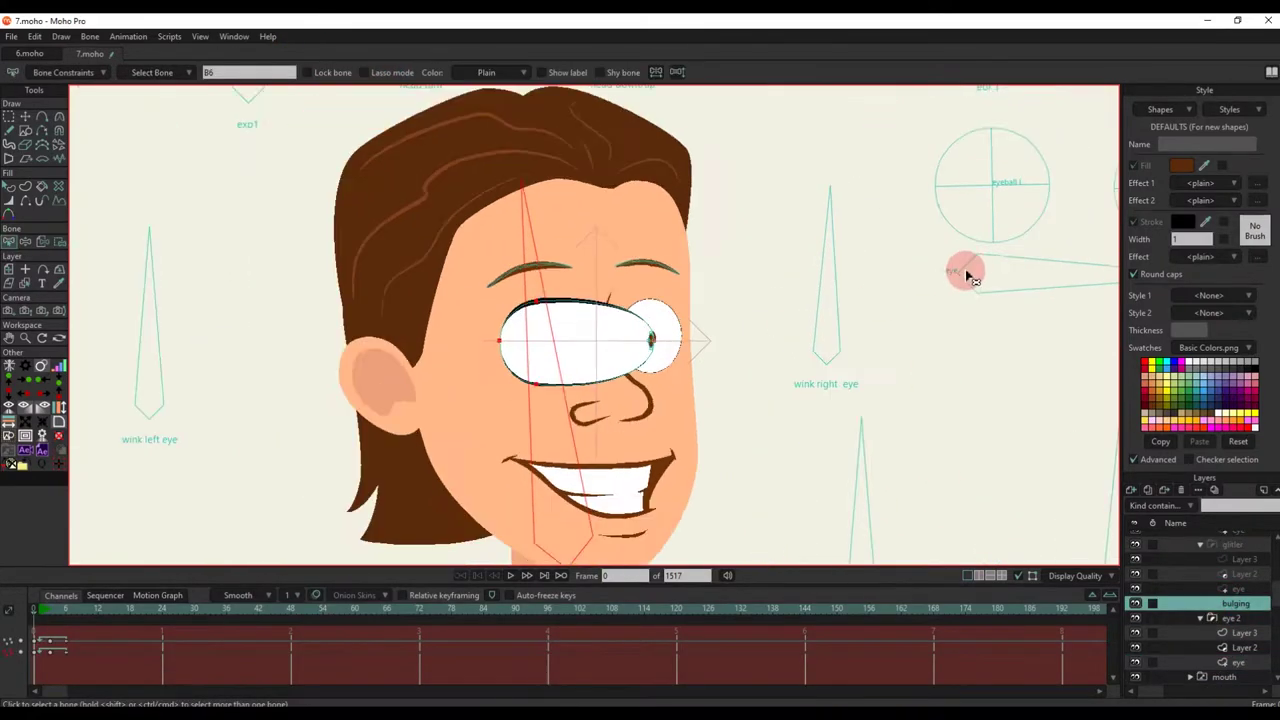
{"action": "left_click", "coordinate": [966, 274]}
{"action": "key", "text": "i"}
{"action": "scroll", "coordinate": [650, 335], "scroll_direction": "up", "scroll_amount": 7}
{"action": "left_click", "coordinate": [651, 354]}
{"action": "scroll", "coordinate": [299, 131], "scroll_direction": "down", "scroll_amount": 3}
{"action": "left_click", "coordinate": [248, 74]}
{"action": "scroll", "coordinate": [600, 310], "scroll_direction": "down", "scroll_amount": 6}
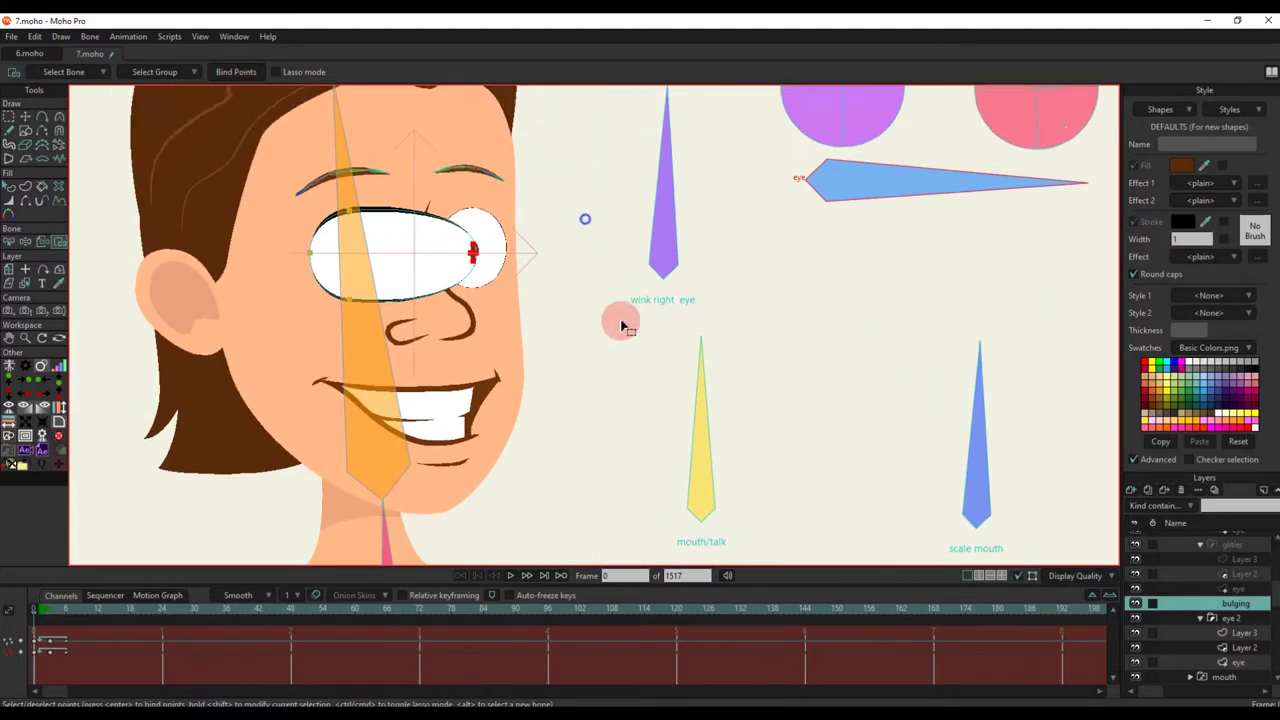
{"action": "key", "text": "b"}
{"action": "left_click", "coordinate": [812, 167]}
{"action": "key", "text": "i"}
{"action": "scroll", "coordinate": [504, 308], "scroll_direction": "up", "scroll_amount": 9}
{"action": "left_click", "coordinate": [252, 74]}
{"action": "scroll", "coordinate": [554, 217], "scroll_direction": "down", "scroll_amount": 7}
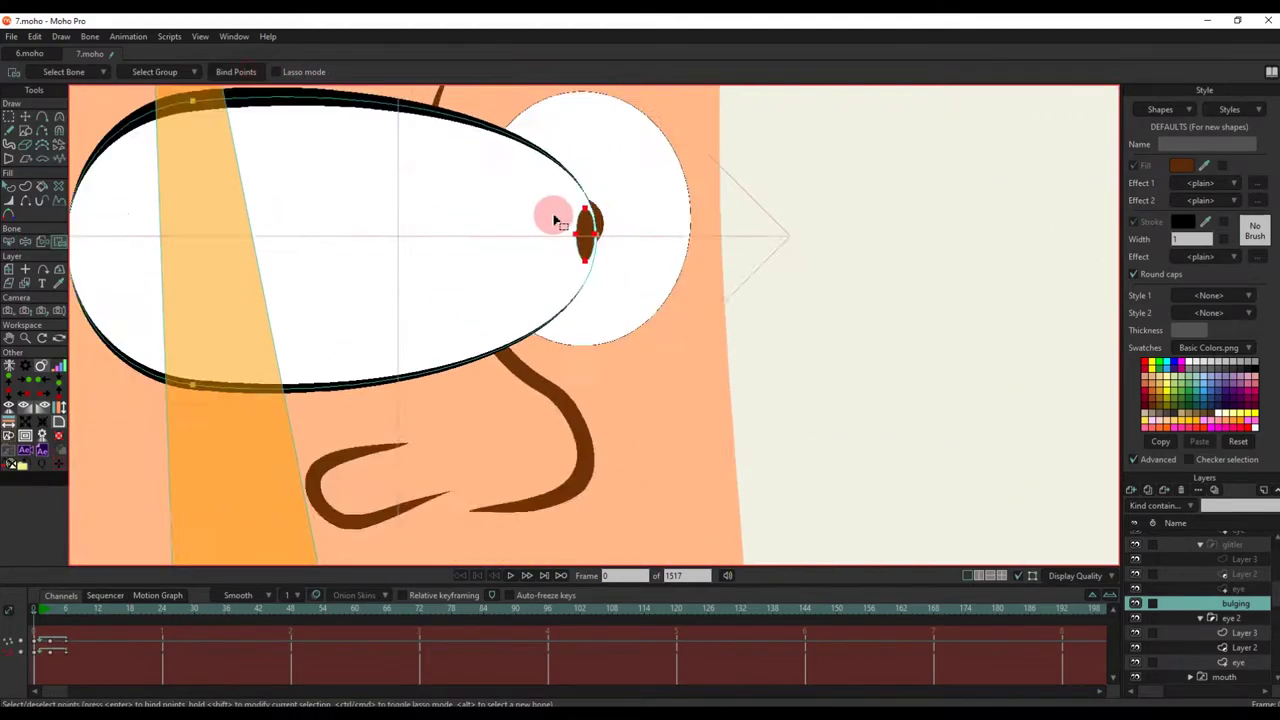
Step: Bind the eye white points on the glitter group's eye layer to the head bone
{"action": "left_click", "coordinate": [1253, 588]}
{"action": "scroll", "coordinate": [600, 460], "scroll_direction": "down", "scroll_amount": 2}
{"action": "key", "text": "b"}
{"action": "left_click", "coordinate": [497, 361]}
{"action": "key", "text": "i"}
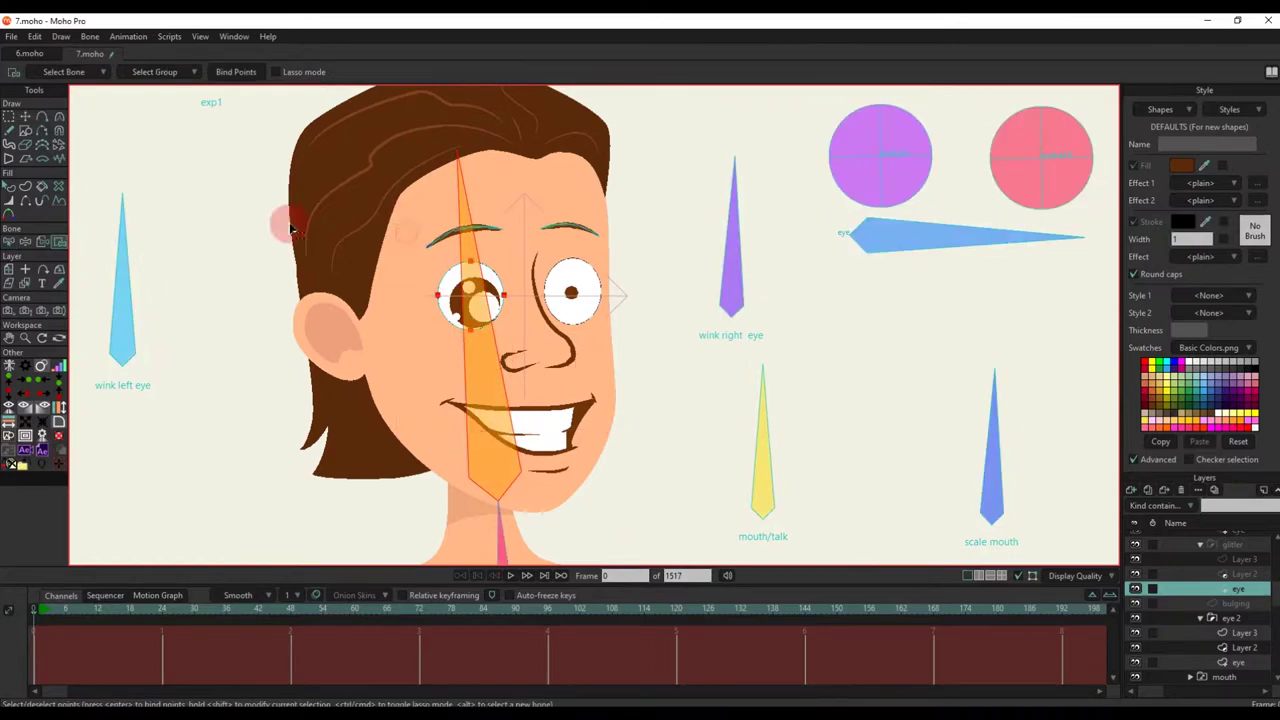
Step: Bind the pupil and highlight points on the glitter group's Layer 2 to the eyeball L bone
{"action": "left_click", "coordinate": [1246, 575]}
{"action": "left_click_drag", "start_coordinate": [863, 225], "coordinate": [846, 285]}
{"action": "key", "text": "n"}
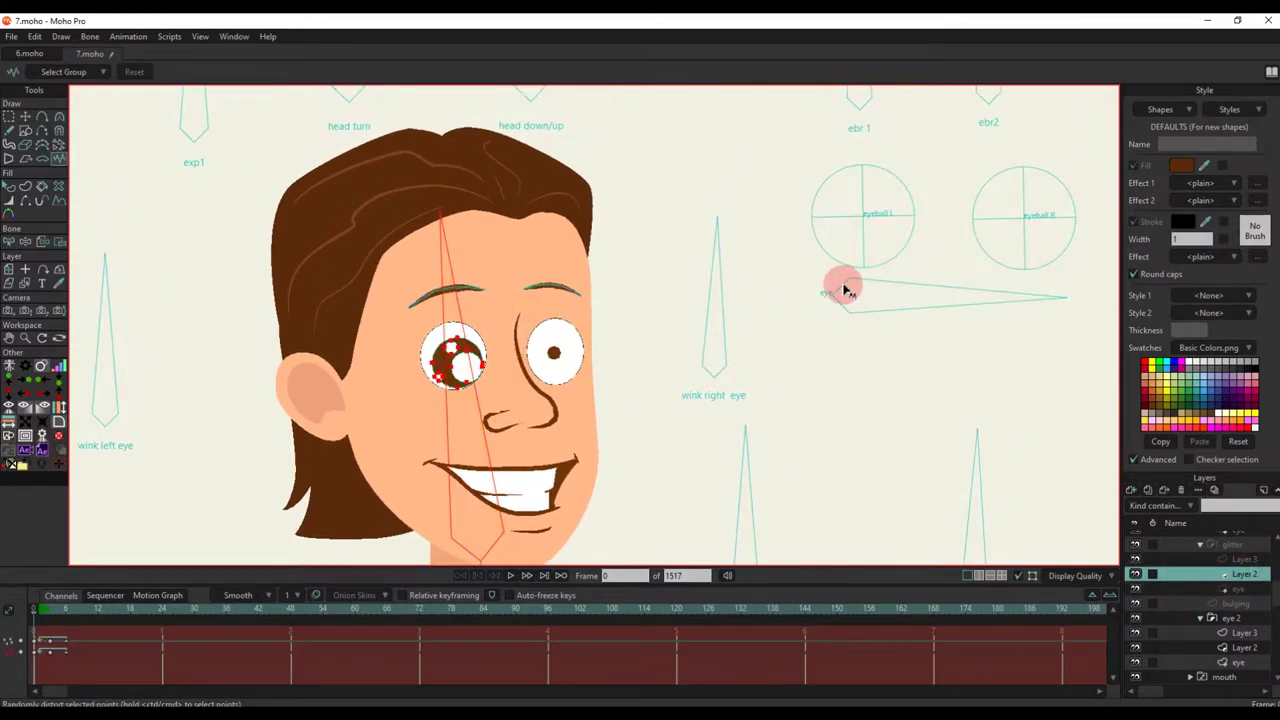
{"action": "key", "text": "b"}
{"action": "left_click", "coordinate": [846, 209]}
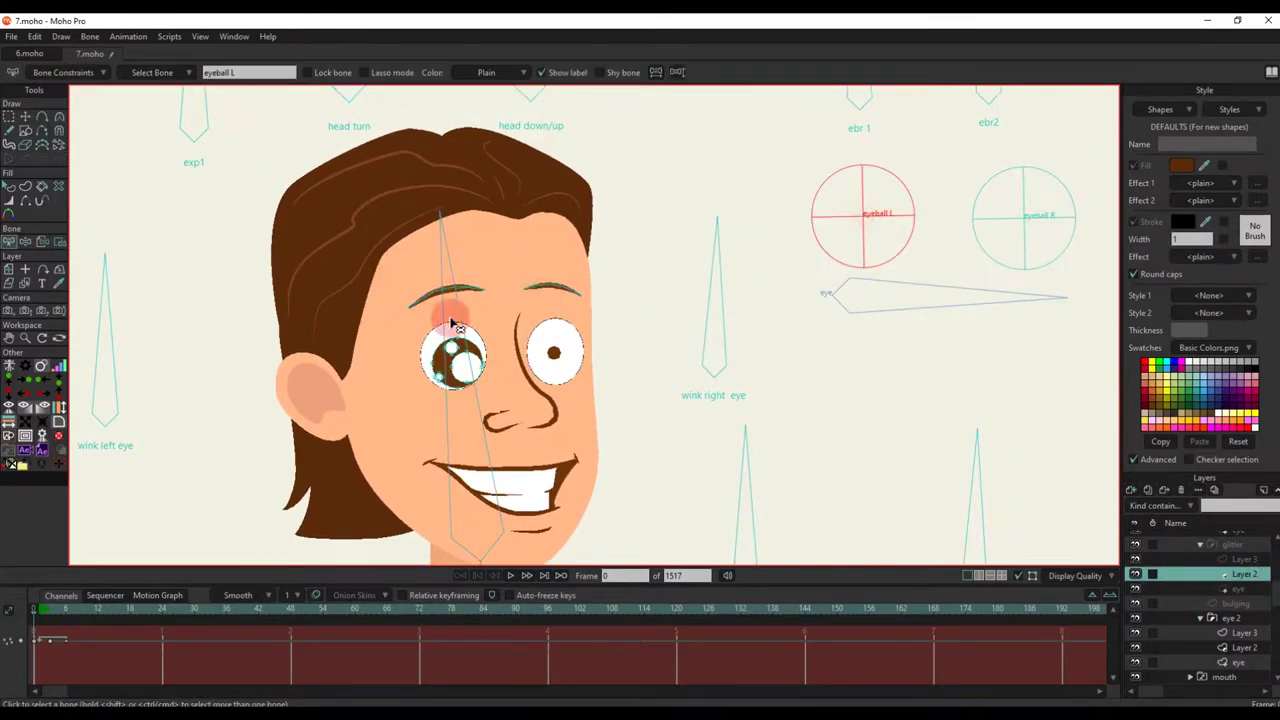
{"action": "key", "text": "i"}
{"action": "left_click_drag", "start_coordinate": [380, 300], "coordinate": [576, 444]}
{"action": "left_click", "coordinate": [237, 73]}
{"action": "scroll", "coordinate": [402, 310], "scroll_direction": "down", "scroll_amount": 8}
{"action": "scroll", "coordinate": [408, 372], "scroll_direction": "up", "scroll_amount": 8}
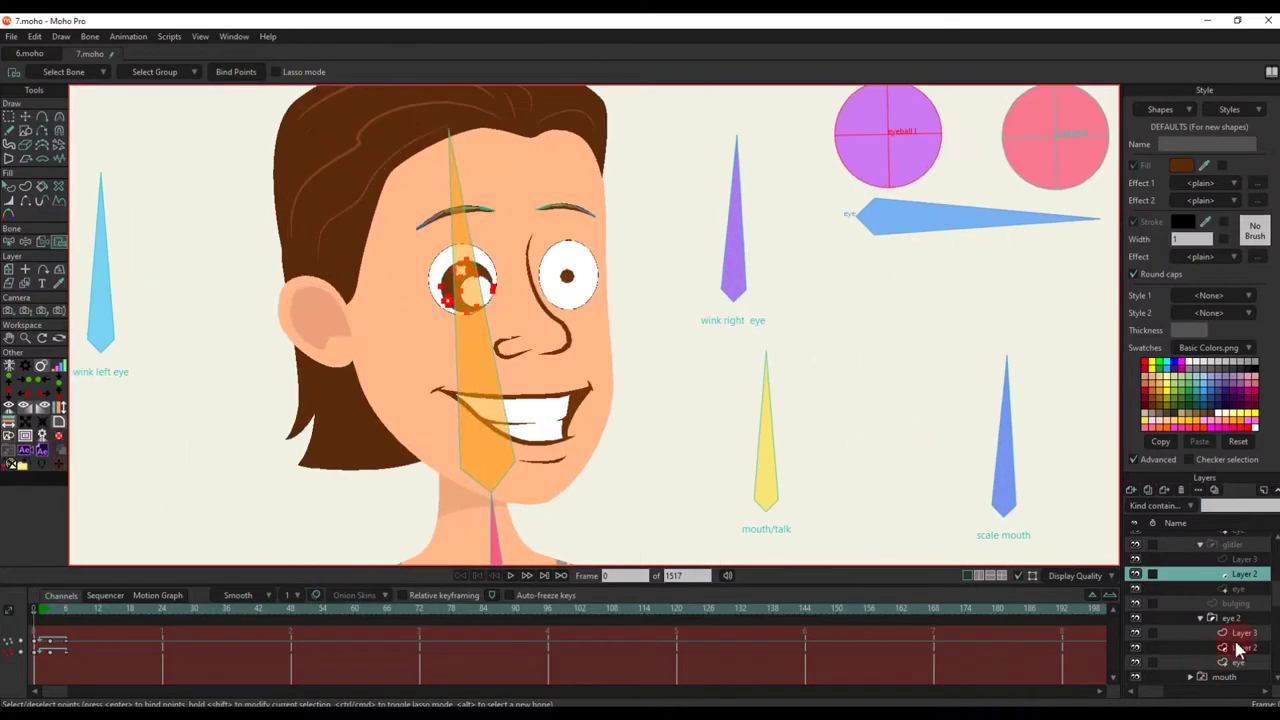
Step: Bind the whole mouth group layer to the head bone
{"action": "scroll", "coordinate": [1238, 650], "scroll_direction": "down", "scroll_amount": 2}
{"action": "left_click", "coordinate": [1226, 619]}
{"action": "left_click", "coordinate": [60, 159]}
{"action": "scroll", "coordinate": [573, 391], "scroll_direction": "down", "scroll_amount": 6}
{"action": "scroll", "coordinate": [560, 450], "scroll_direction": "up", "scroll_amount": 4}
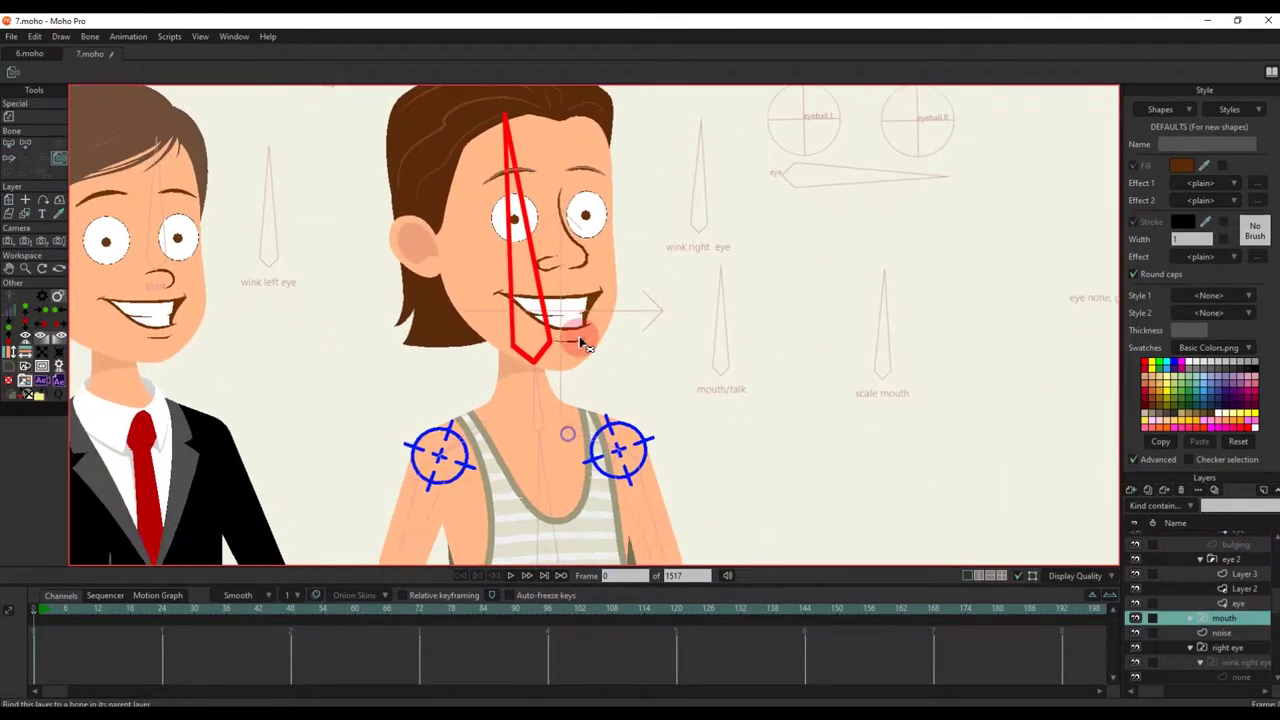
Step: Bind the neck points on the body group's Layer 4 to the neck bone
{"action": "scroll", "coordinate": [556, 385], "scroll_direction": "down", "scroll_amount": 8}
{"action": "scroll", "coordinate": [540, 450], "scroll_direction": "up", "scroll_amount": 5}
{"action": "right_click", "coordinate": [515, 232], "text": "alt"}
{"action": "scroll", "coordinate": [530, 231], "scroll_direction": "up", "scroll_amount": 7}
{"action": "key", "text": "b"}
{"action": "left_click", "coordinate": [546, 217]}
{"action": "key", "text": "i"}
{"action": "scroll", "coordinate": [540, 205], "scroll_direction": "down", "scroll_amount": 3}
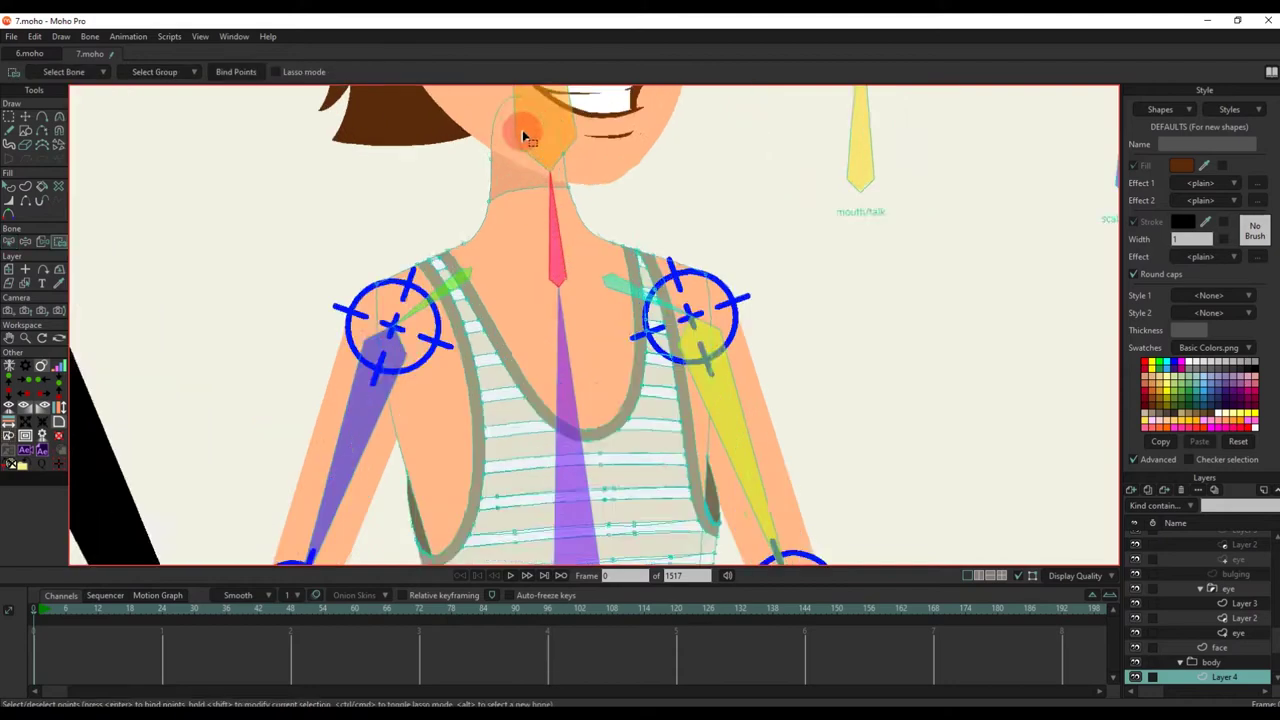
{"action": "left_click_drag", "start_coordinate": [457, 127], "coordinate": [663, 288]}
Step: Bind the shoulder and strap points on each side of the body's Layer 4 to that side's collarbone bone
{"action": "left_click_drag", "start_coordinate": [378, 305], "coordinate": [455, 459]}
{"action": "key", "text": "b"}
{"action": "left_click", "coordinate": [406, 353]}
{"action": "key", "text": "i"}
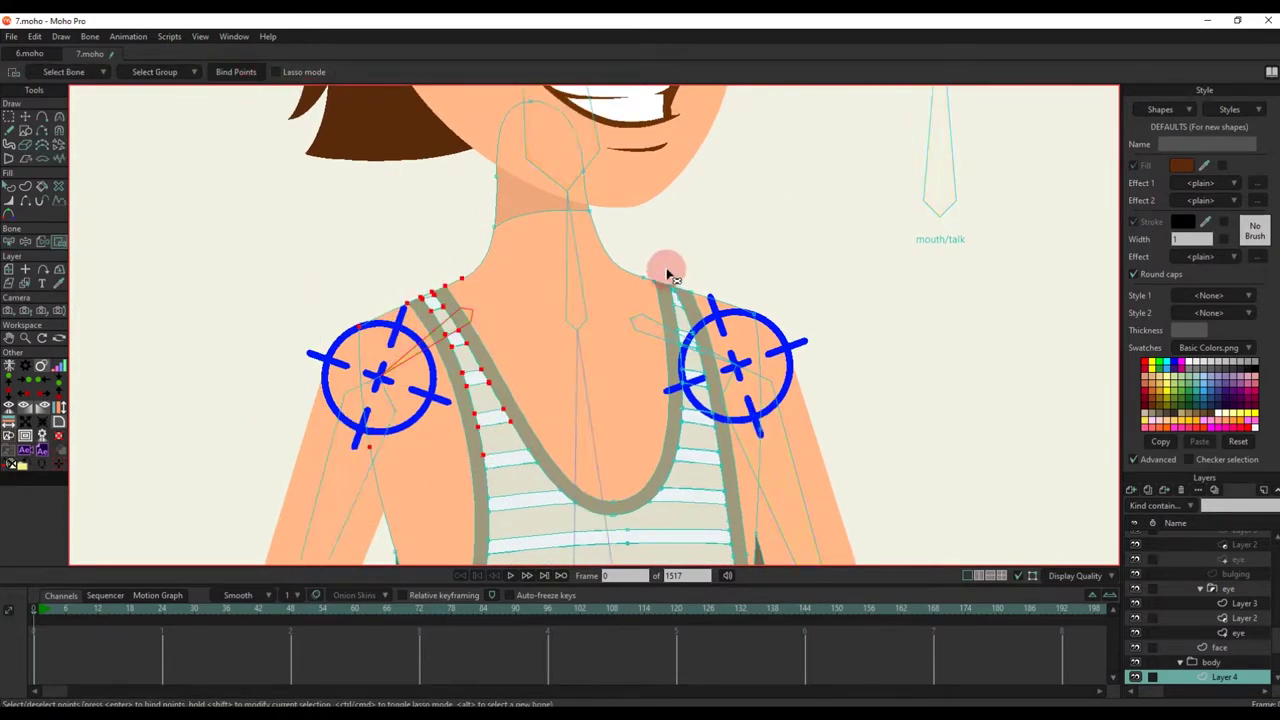
{"action": "left_click_drag", "start_coordinate": [619, 253], "coordinate": [815, 420]}
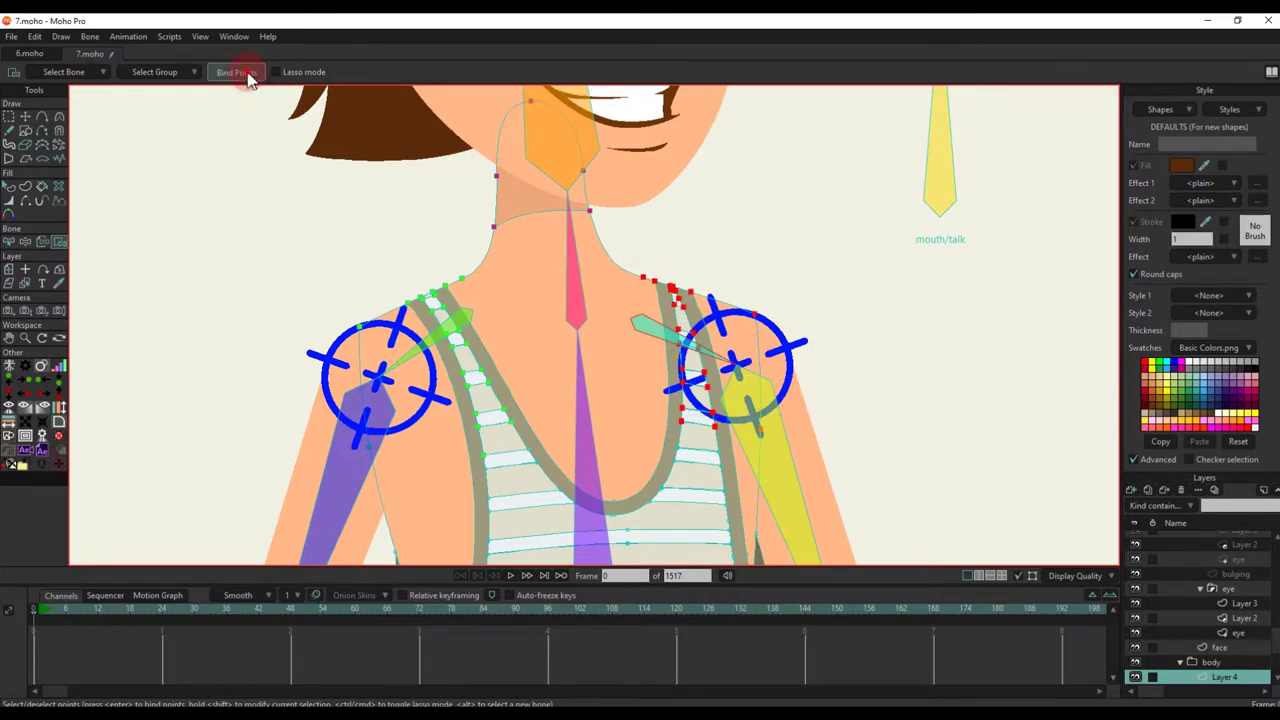
{"action": "scroll", "coordinate": [738, 345], "scroll_direction": "down", "scroll_amount": 4}
{"action": "scroll", "coordinate": [695, 500], "scroll_direction": "up", "scroll_amount": 5}
Step: Bind the chest and upper tank top points on Layer 4 to the upper spine bone
{"action": "key", "text": "b"}
{"action": "left_click", "coordinate": [617, 400]}
{"action": "key", "text": "i"}
{"action": "scroll", "coordinate": [530, 290], "scroll_direction": "down", "scroll_amount": 5}
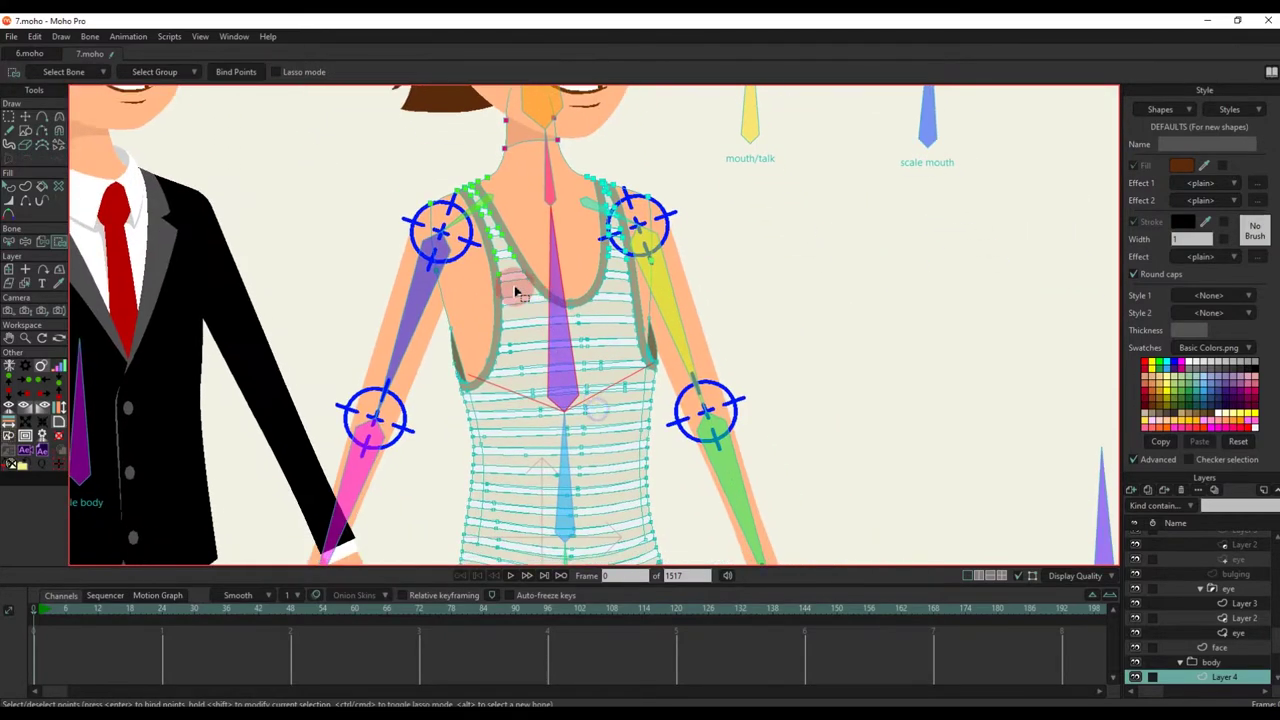
{"action": "scroll", "coordinate": [505, 275], "scroll_direction": "up", "scroll_amount": 2}
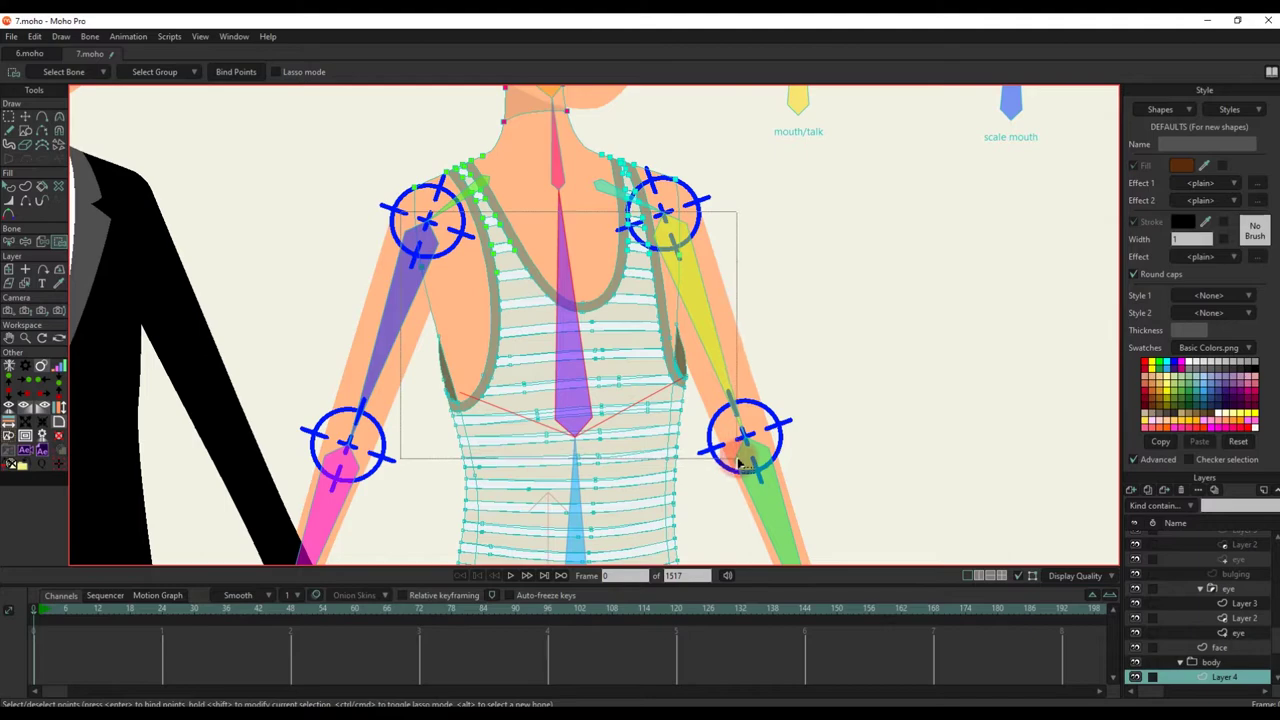
{"action": "scroll", "coordinate": [614, 318], "scroll_direction": "up", "scroll_amount": 3}
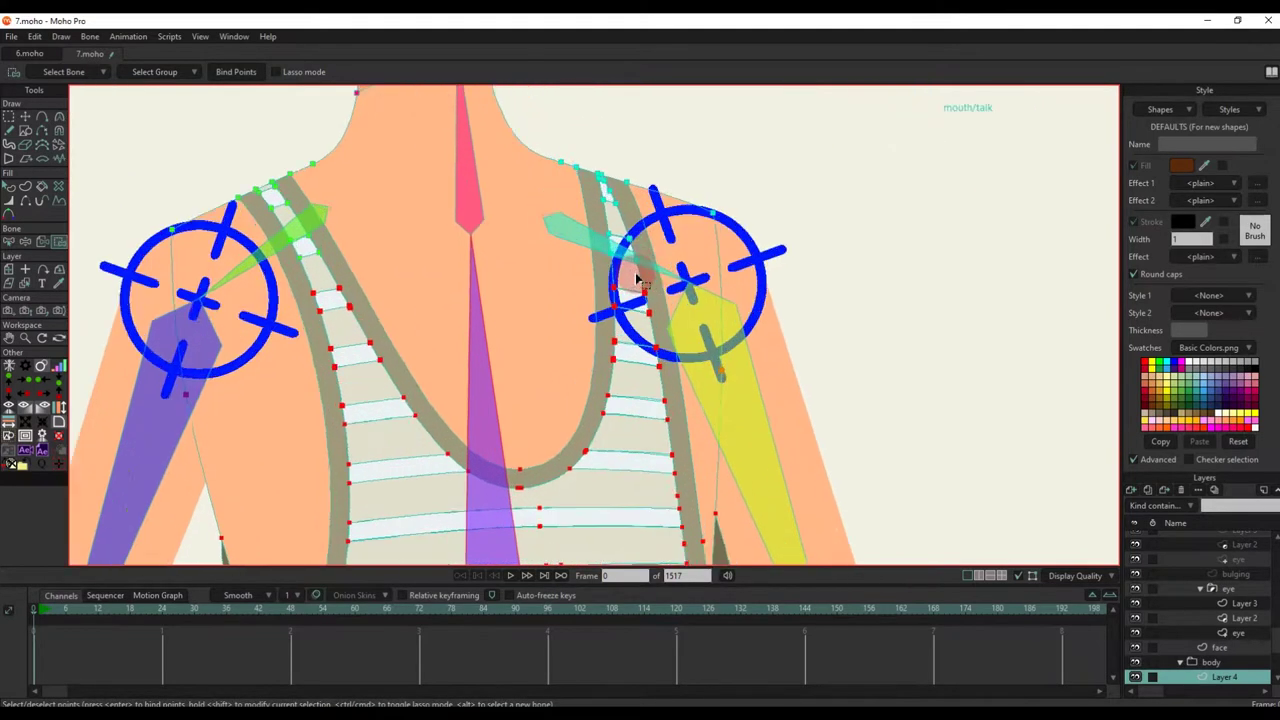
{"action": "scroll", "coordinate": [550, 222], "scroll_direction": "down", "scroll_amount": 1}
{"action": "left_click", "coordinate": [257, 76]}
{"action": "scroll", "coordinate": [500, 420], "scroll_direction": "down", "scroll_amount": 5}
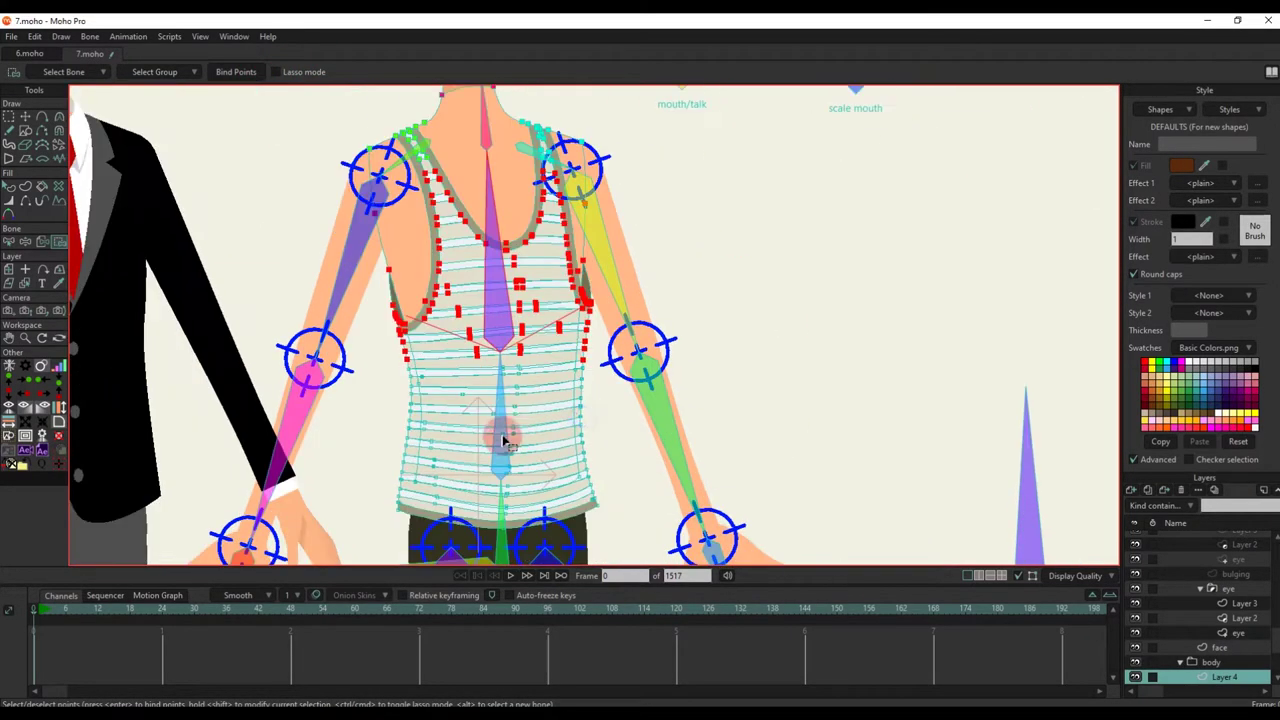
Step: Bind the tank top's waist points, from below the chest down to the hem, to spine bone B3
{"action": "scroll", "coordinate": [496, 370], "scroll_direction": "up", "scroll_amount": 2}
{"action": "key", "text": "b"}
{"action": "key", "text": "i"}
{"action": "scroll", "coordinate": [427, 318], "scroll_direction": "up", "scroll_amount": 1}
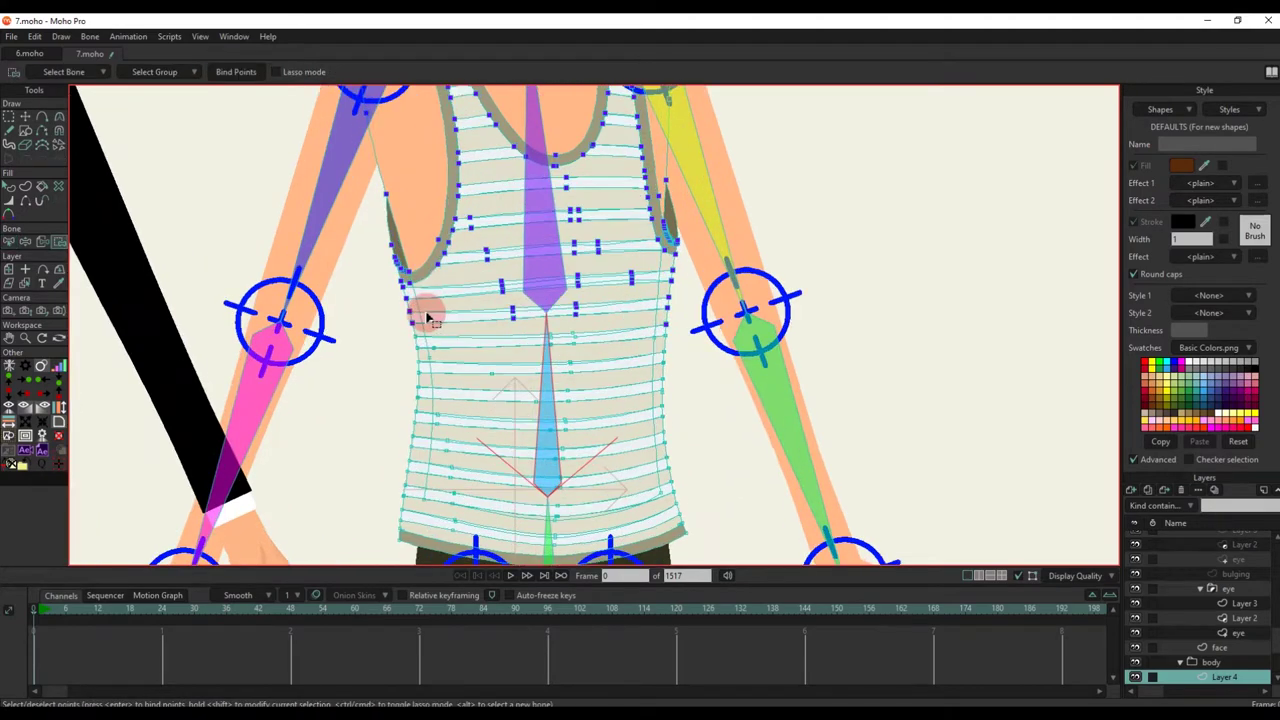
{"action": "left_click_drag", "start_coordinate": [775, 547], "coordinate": [772, 544]}
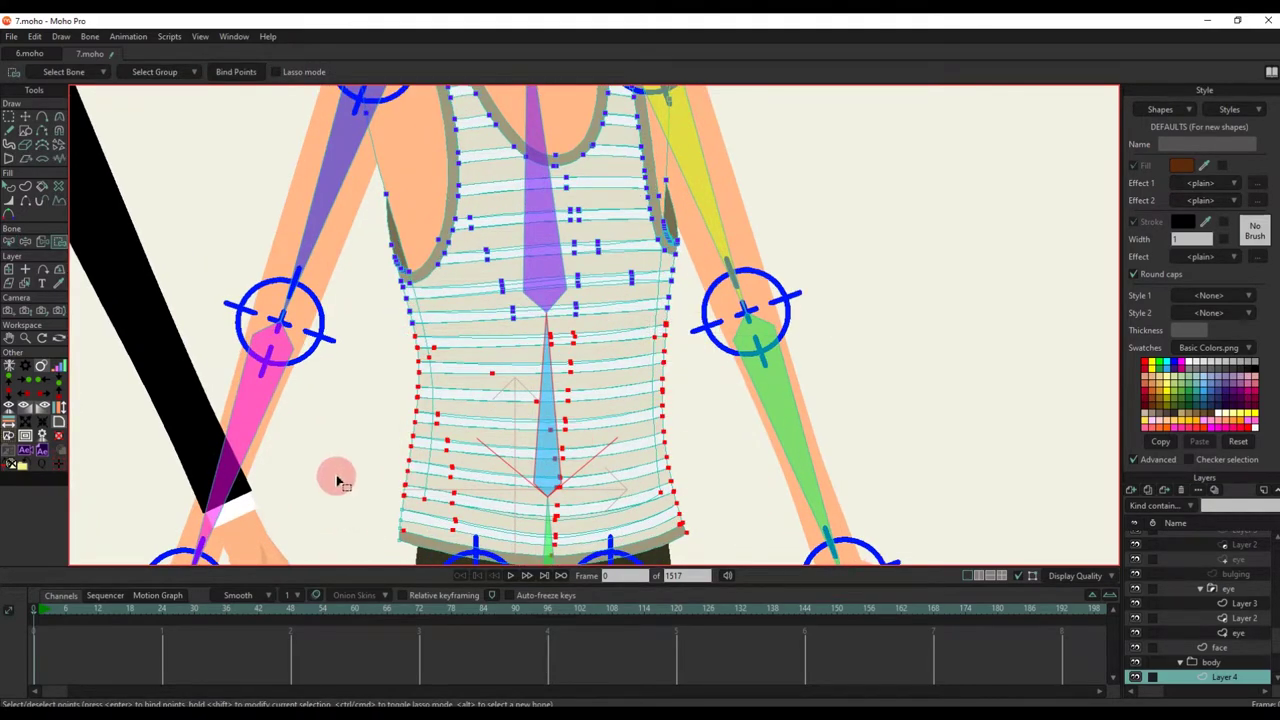
{"action": "scroll", "coordinate": [585, 421], "scroll_direction": "down", "scroll_amount": 2}
{"action": "left_click", "coordinate": [237, 74]}
{"action": "scroll", "coordinate": [588, 408], "scroll_direction": "down", "scroll_amount": 2}
Step: Bind the lowest rows of tank top points along the hem to hip bone B2
{"action": "scroll", "coordinate": [597, 490], "scroll_direction": "up", "scroll_amount": 4}
{"action": "key", "text": "b"}
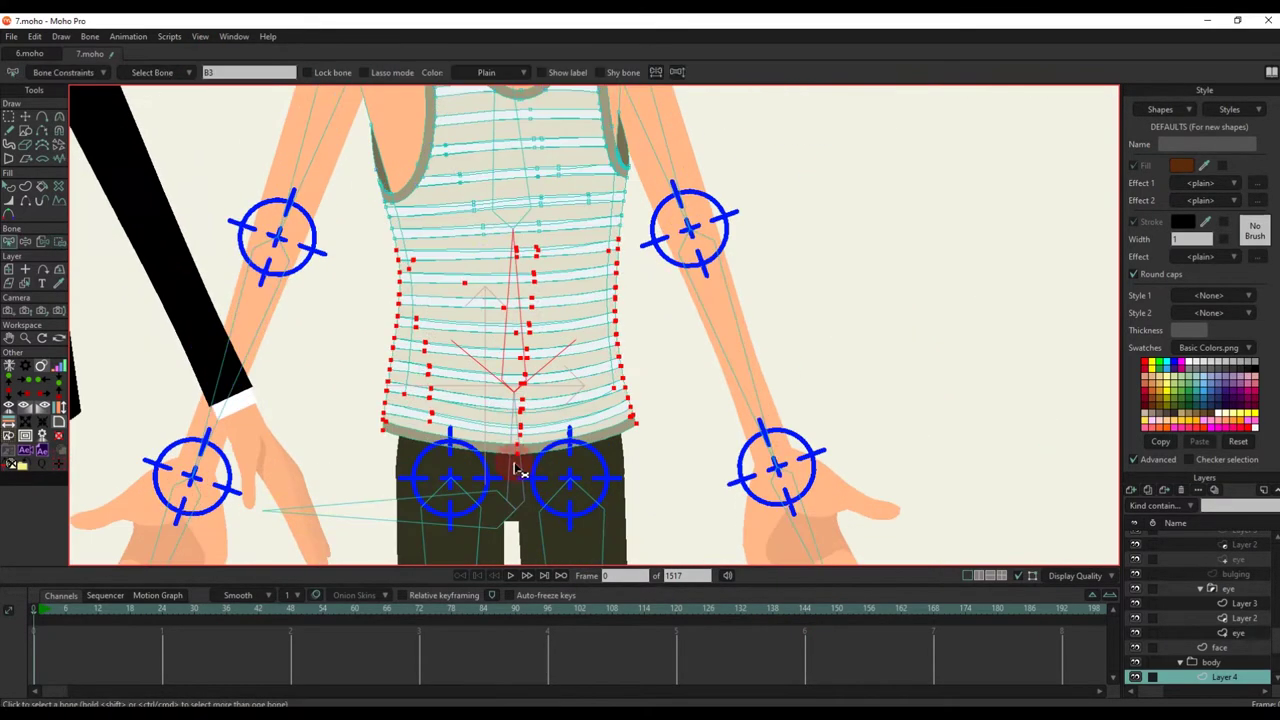
{"action": "left_click", "coordinate": [516, 456]}
{"action": "key", "text": "i"}
{"action": "left_click", "coordinate": [464, 434]}
{"action": "scroll", "coordinate": [459, 392], "scroll_direction": "up", "scroll_amount": 2}
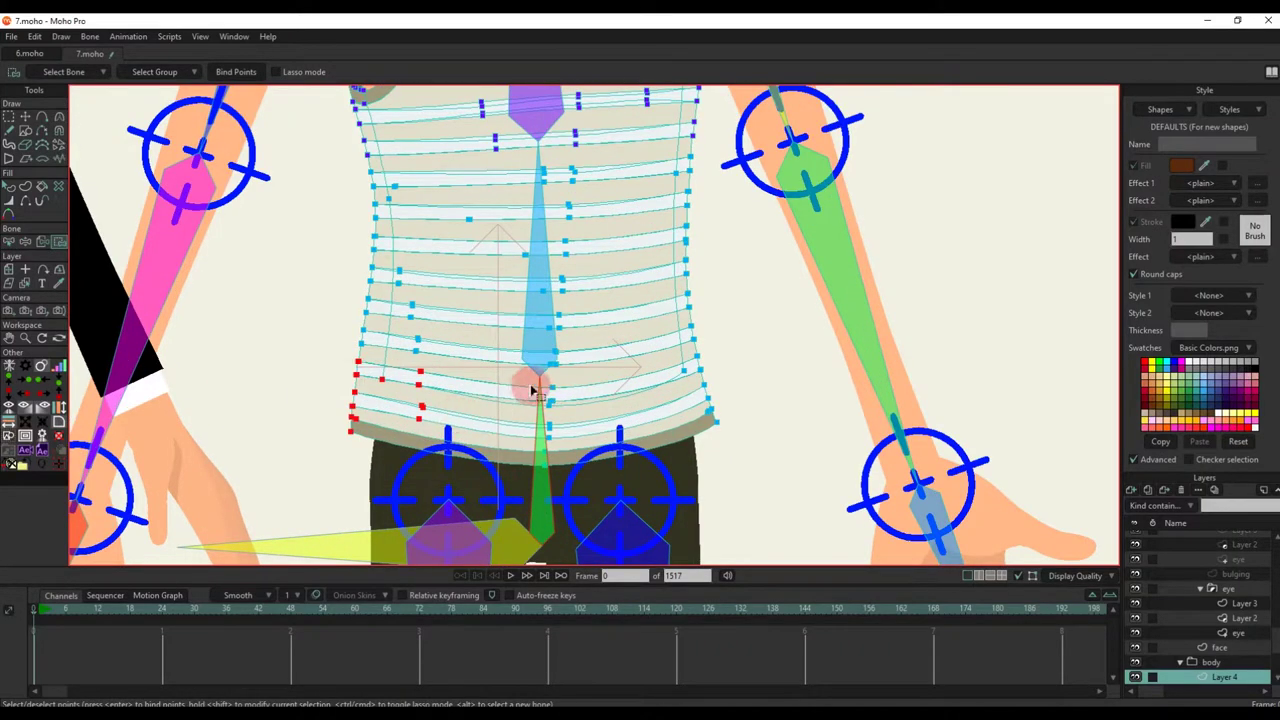
{"action": "scroll", "coordinate": [644, 412], "scroll_direction": "down", "scroll_amount": 2}
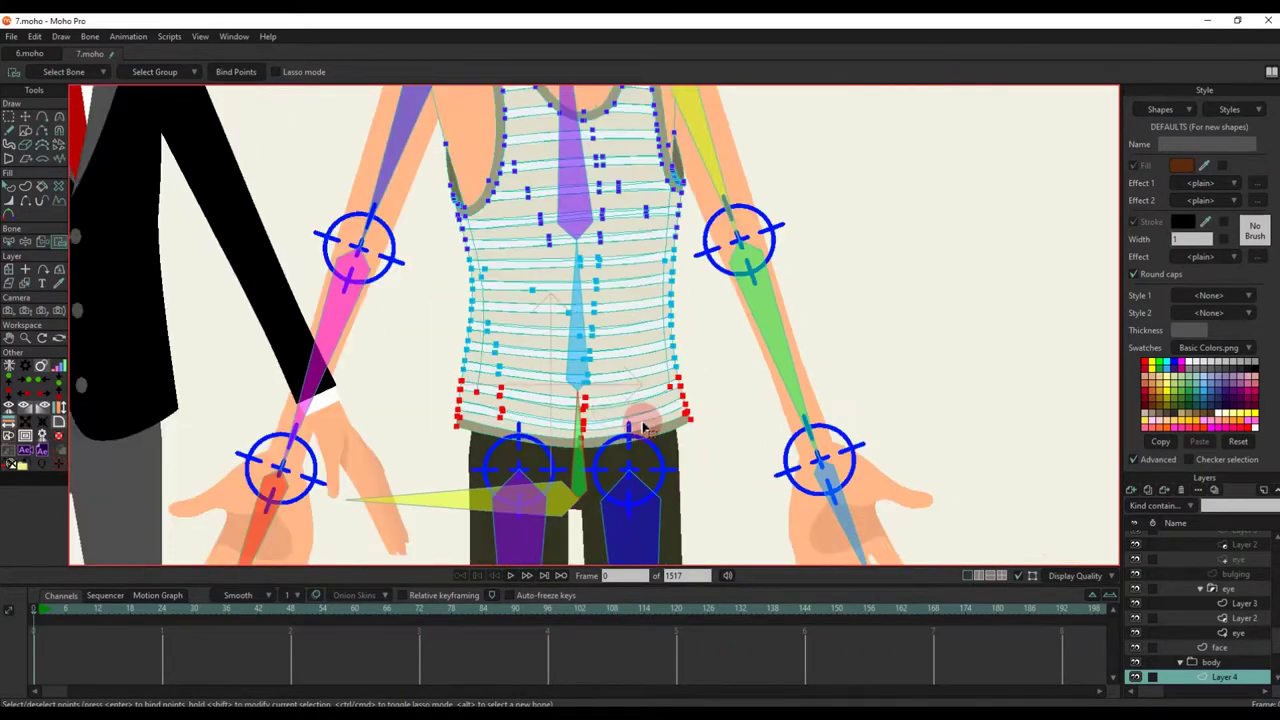
{"action": "left_click", "coordinate": [241, 76]}
{"action": "scroll", "coordinate": [594, 471], "scroll_direction": "up", "scroll_amount": 1}
Step: Bind the points of the hip layer to hip bone B2
{"action": "key", "text": "b"}
{"action": "right_click", "coordinate": [523, 452], "text": "alt"}
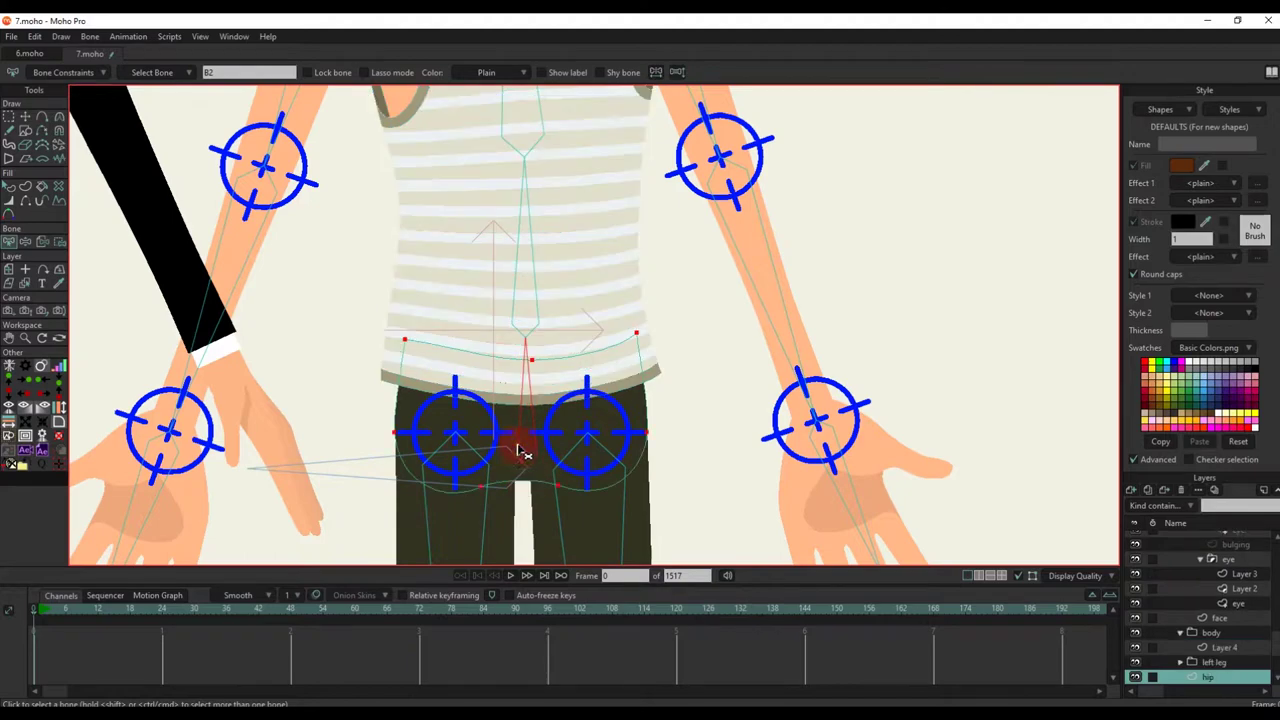
{"action": "scroll", "coordinate": [513, 430], "scroll_direction": "down", "scroll_amount": 2}
{"action": "key", "text": "i"}
{"action": "left_click_drag", "start_coordinate": [390, 289], "coordinate": [424, 322]}
{"action": "scroll", "coordinate": [480, 150], "scroll_direction": "down", "scroll_amount": 2}
{"action": "scroll", "coordinate": [461, 410], "scroll_direction": "up", "scroll_amount": 2}
Step: Bind the left upper leg layer's points to thigh bone B17
{"action": "left_click", "coordinate": [500, 437]}
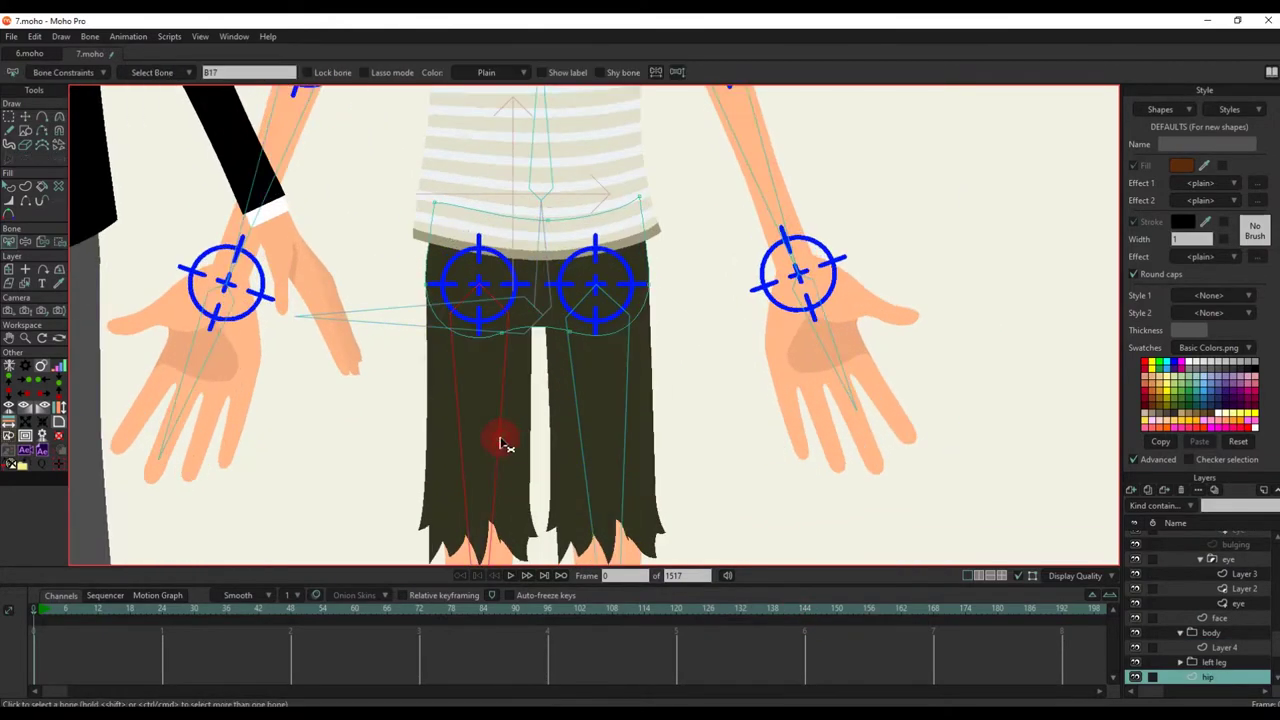
{"action": "scroll", "coordinate": [510, 420], "scroll_direction": "down", "scroll_amount": 3}
{"action": "scroll", "coordinate": [287, 104], "scroll_direction": "down", "scroll_amount": 2}
{"action": "scroll", "coordinate": [490, 415], "scroll_direction": "up", "scroll_amount": 3}
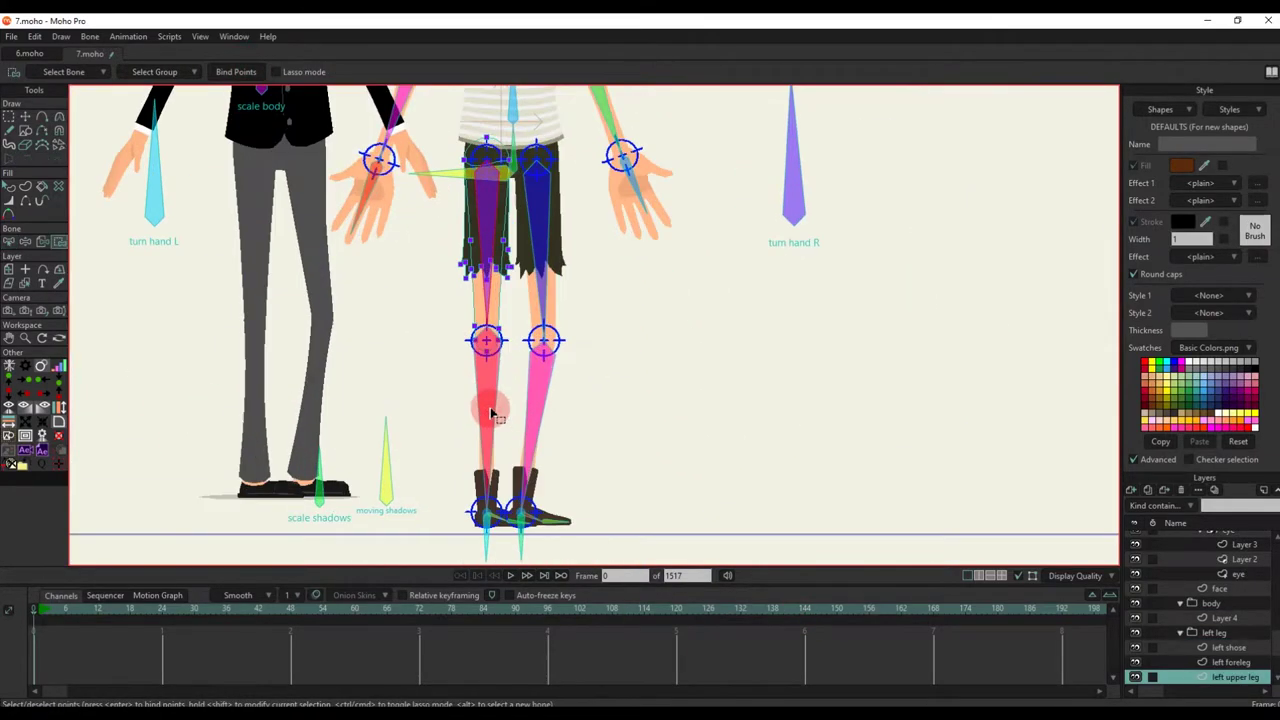
Step: Bind the left foreleg layer's points to the left shin bone
{"action": "key", "text": "z"}
{"action": "left_click", "coordinate": [490, 413]}
{"action": "scroll", "coordinate": [478, 373], "scroll_direction": "down", "scroll_amount": 1}
{"action": "scroll", "coordinate": [478, 373], "scroll_direction": "down", "scroll_amount": 1}
{"action": "key", "text": "i"}
{"action": "left_click", "coordinate": [522, 450]}
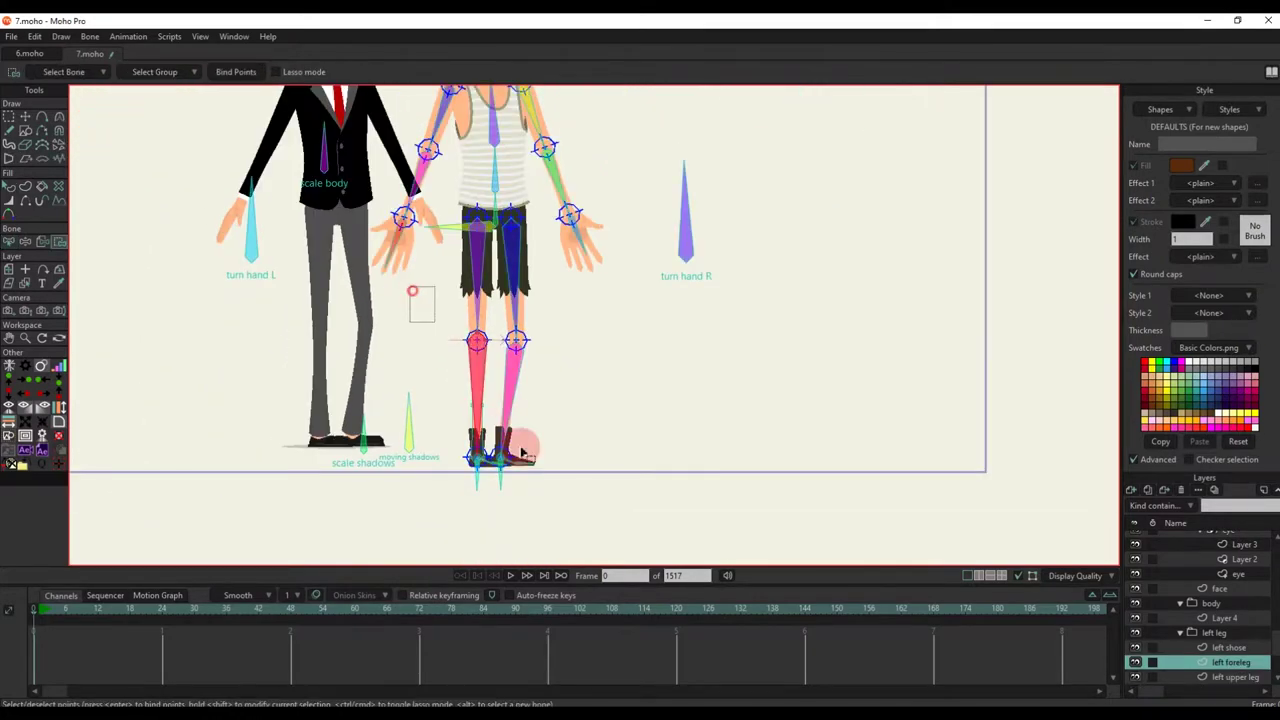
{"action": "left_click", "coordinate": [237, 76]}
Step: Bind the boot shaft, ankle and heel points of the left shose layer to the left shin bone
{"action": "key", "text": "b"}
{"action": "scroll", "coordinate": [476, 431], "scroll_direction": "up", "scroll_amount": 8}
{"action": "left_click", "coordinate": [520, 427]}
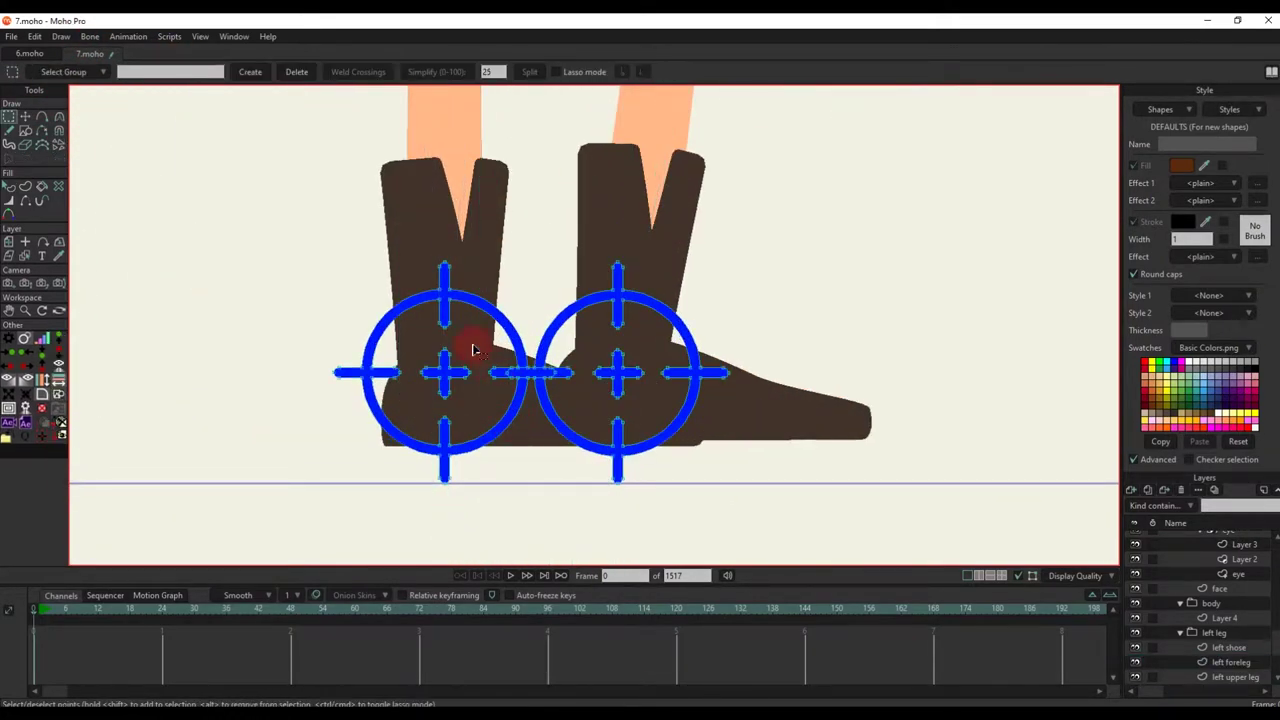
{"action": "left_click", "coordinate": [474, 350]}
{"action": "scroll", "coordinate": [484, 390], "scroll_direction": "down", "scroll_amount": 5}
{"action": "key", "text": "b"}
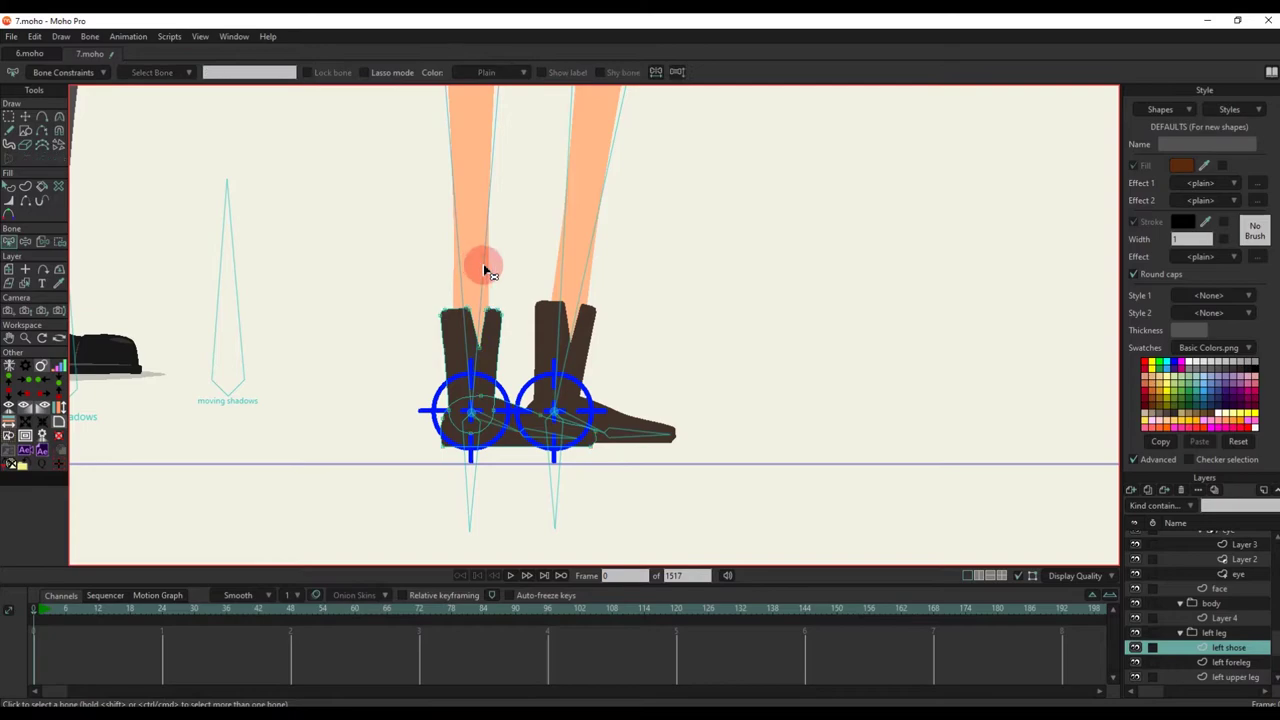
{"action": "key", "text": "i"}
{"action": "left_click_drag", "start_coordinate": [408, 277], "coordinate": [520, 490]}
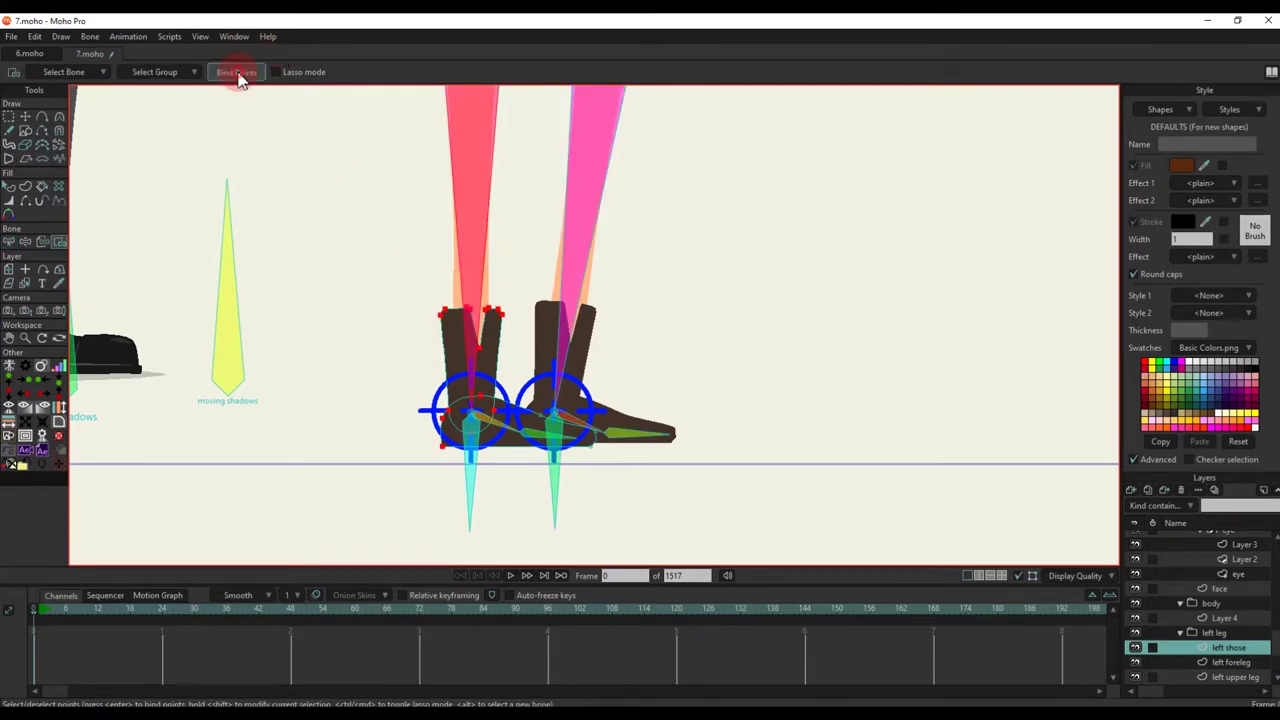
{"action": "scroll", "coordinate": [503, 460], "scroll_direction": "up", "scroll_amount": 2}
Step: Add a point on the left shoe's sole edge beneath the ball of the foot
{"action": "key", "text": "z"}
{"action": "scroll", "coordinate": [450, 452], "scroll_direction": "up", "scroll_amount": 2}
{"action": "key", "text": "i"}
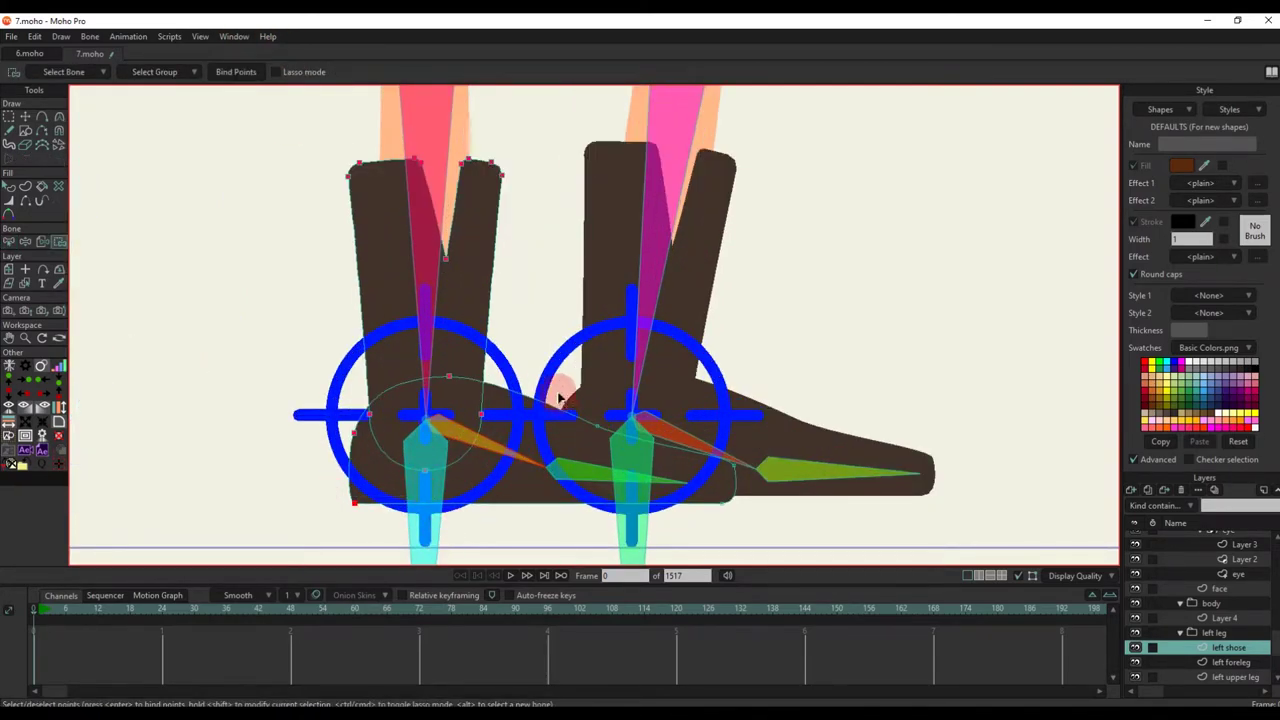
{"action": "scroll", "coordinate": [417, 423], "scroll_direction": "up", "scroll_amount": 2}
{"action": "key", "text": "a"}
{"action": "left_click", "coordinate": [606, 537]}
Step: Bind the left shoe's heel corner, mid-sole and instep points to foot bone B19
{"action": "scroll", "coordinate": [594, 486], "scroll_direction": "down", "scroll_amount": 1}
{"action": "key", "text": "b"}
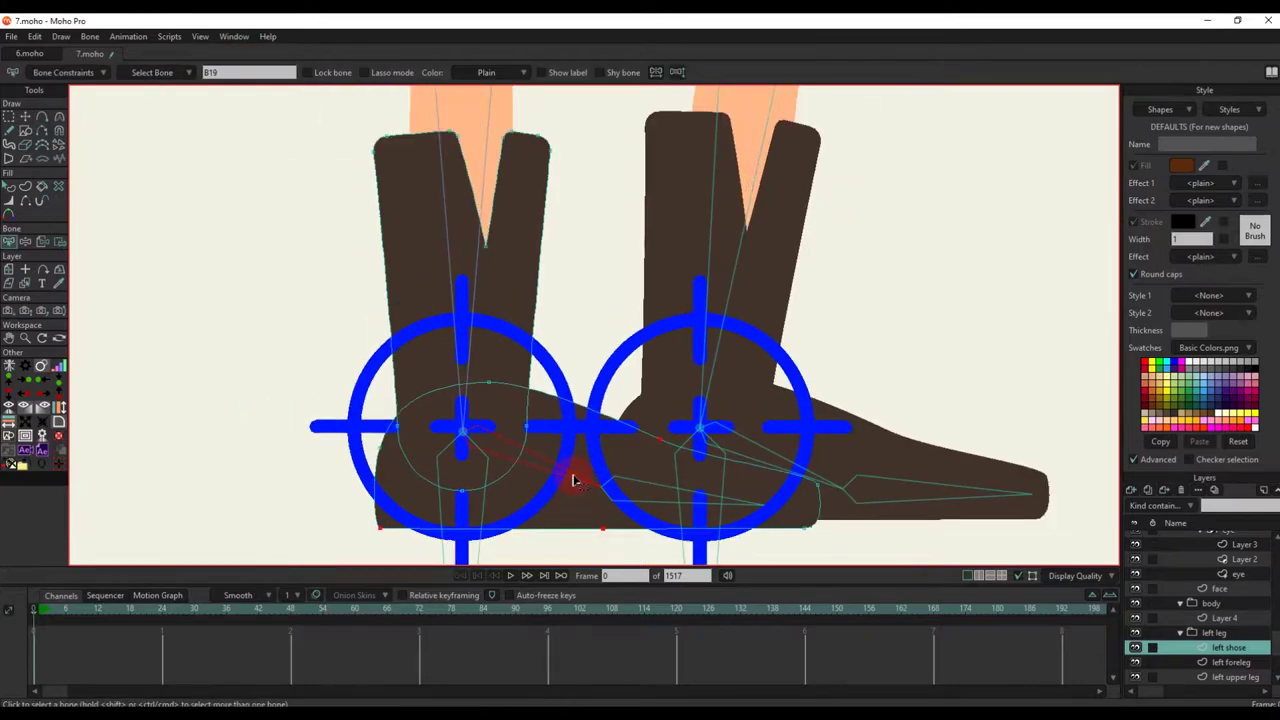
{"action": "key", "text": "i"}
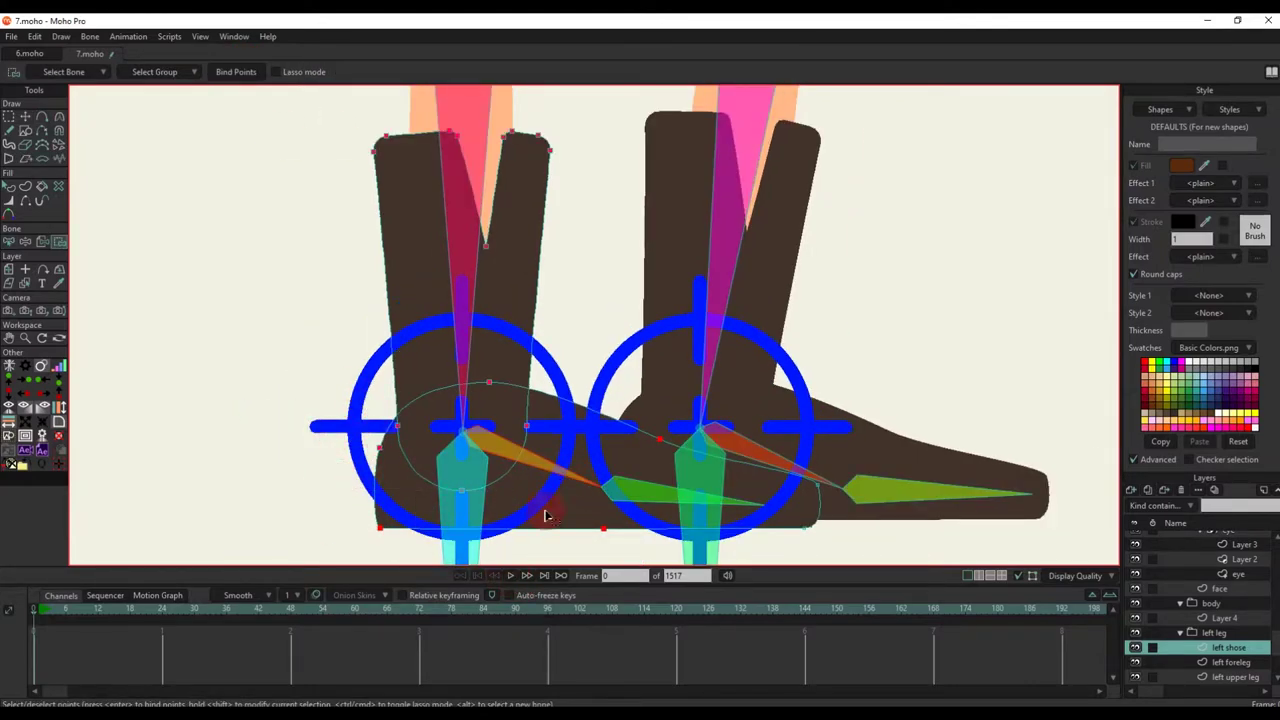
{"action": "key", "text": "z"}
Step: Bind the left shoe's toe points to toe bone B20
{"action": "scroll", "coordinate": [655, 462], "scroll_direction": "down", "scroll_amount": 2}
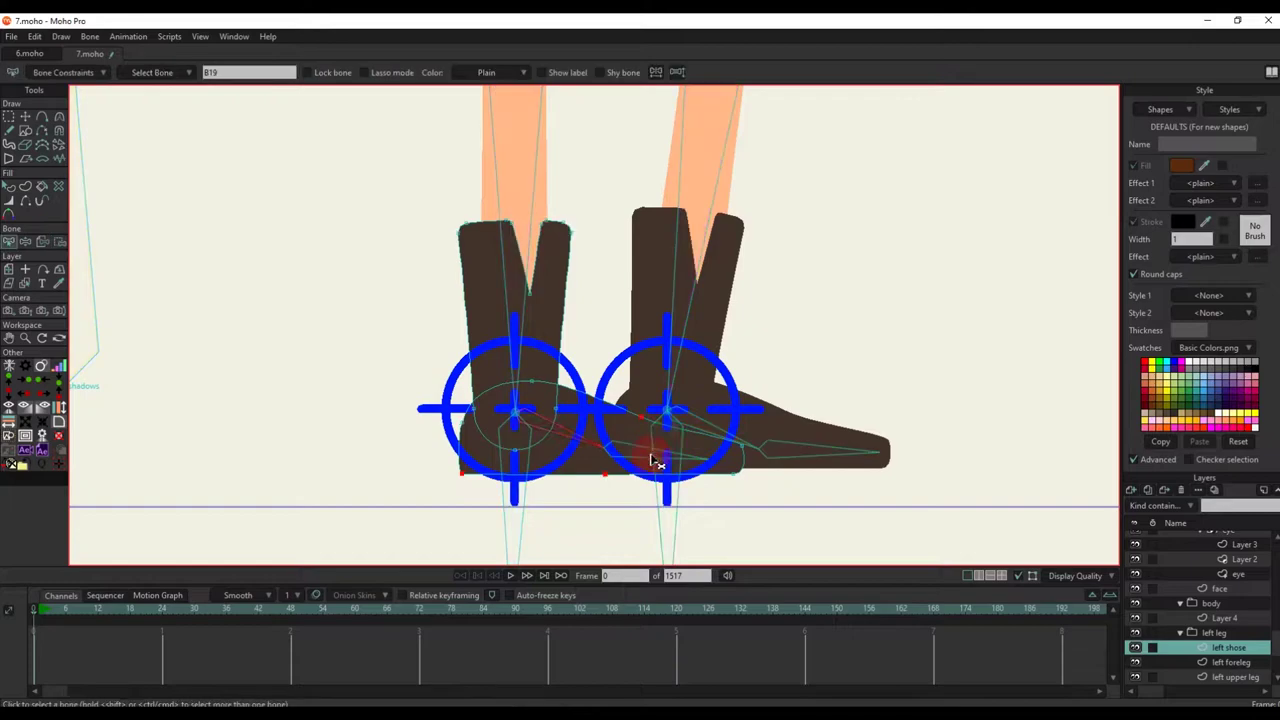
{"action": "key", "text": "i"}
{"action": "key", "text": "b"}
{"action": "scroll", "coordinate": [594, 345], "scroll_direction": "down", "scroll_amount": 5}
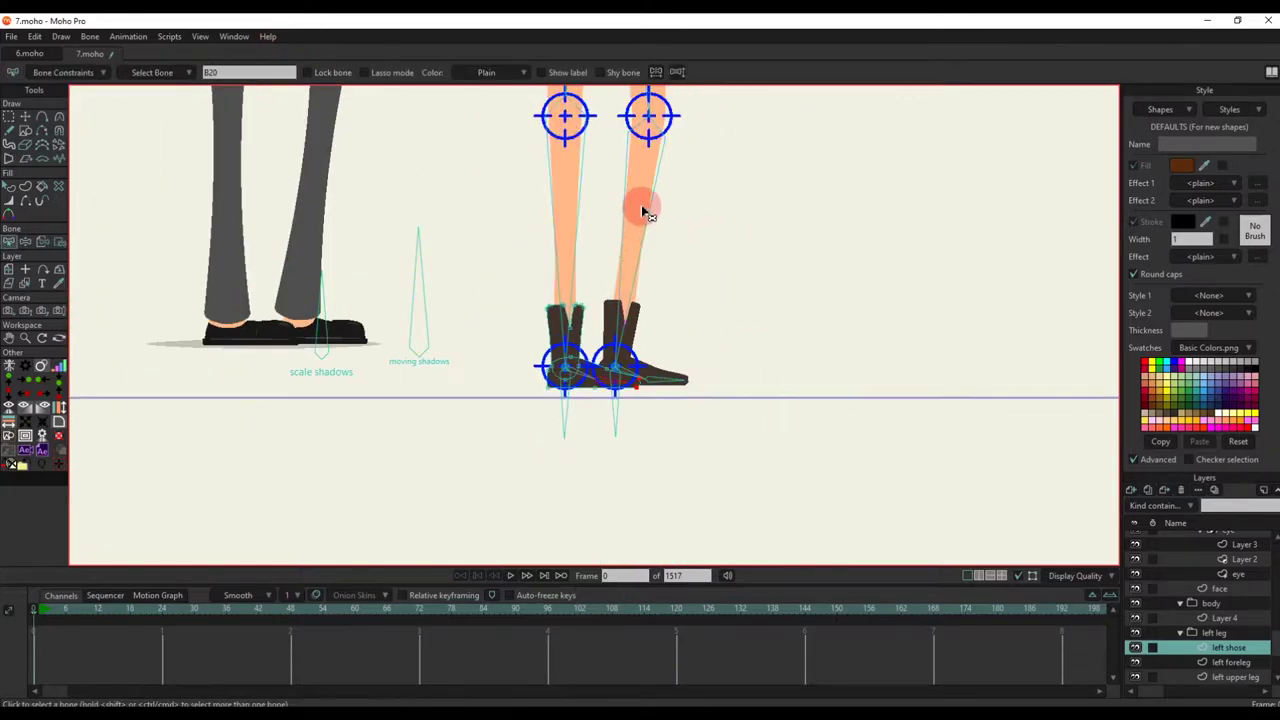
Step: Bind the right upper leg layer's points to the right thigh bone
{"action": "scroll", "coordinate": [600, 215], "scroll_direction": "down", "scroll_amount": 2}
{"action": "scroll", "coordinate": [594, 184], "scroll_direction": "up", "scroll_amount": 3}
{"action": "right_click", "coordinate": [605, 190], "text": "alt"}
{"action": "scroll", "coordinate": [580, 300], "scroll_direction": "down", "scroll_amount": 4}
{"action": "key", "text": "i"}
{"action": "left_click_drag", "start_coordinate": [518, 196], "coordinate": [738, 555]}
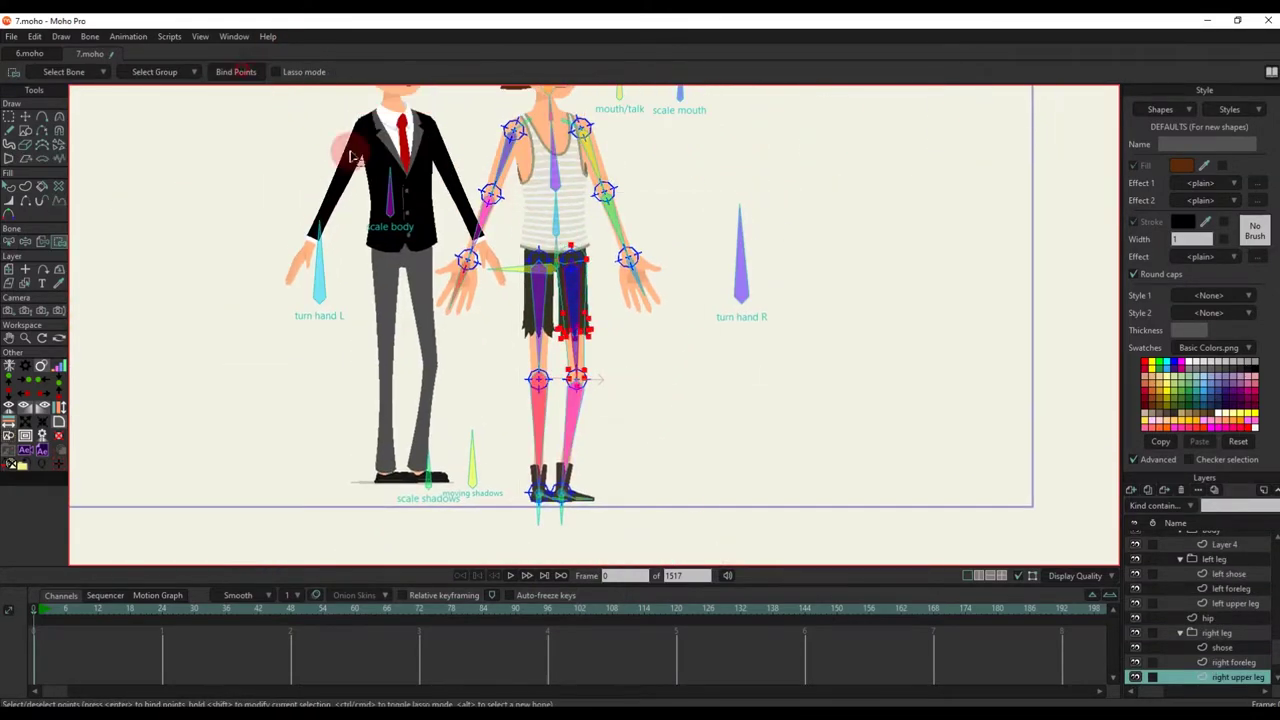
Step: Bind the right foreleg layer's points to the right shin bone
{"action": "key", "text": "b"}
{"action": "scroll", "coordinate": [596, 455], "scroll_direction": "up", "scroll_amount": 4}
{"action": "right_click", "coordinate": [537, 326], "text": "alt"}
{"action": "scroll", "coordinate": [548, 351], "scroll_direction": "down", "scroll_amount": 2}
{"action": "key", "text": "i"}
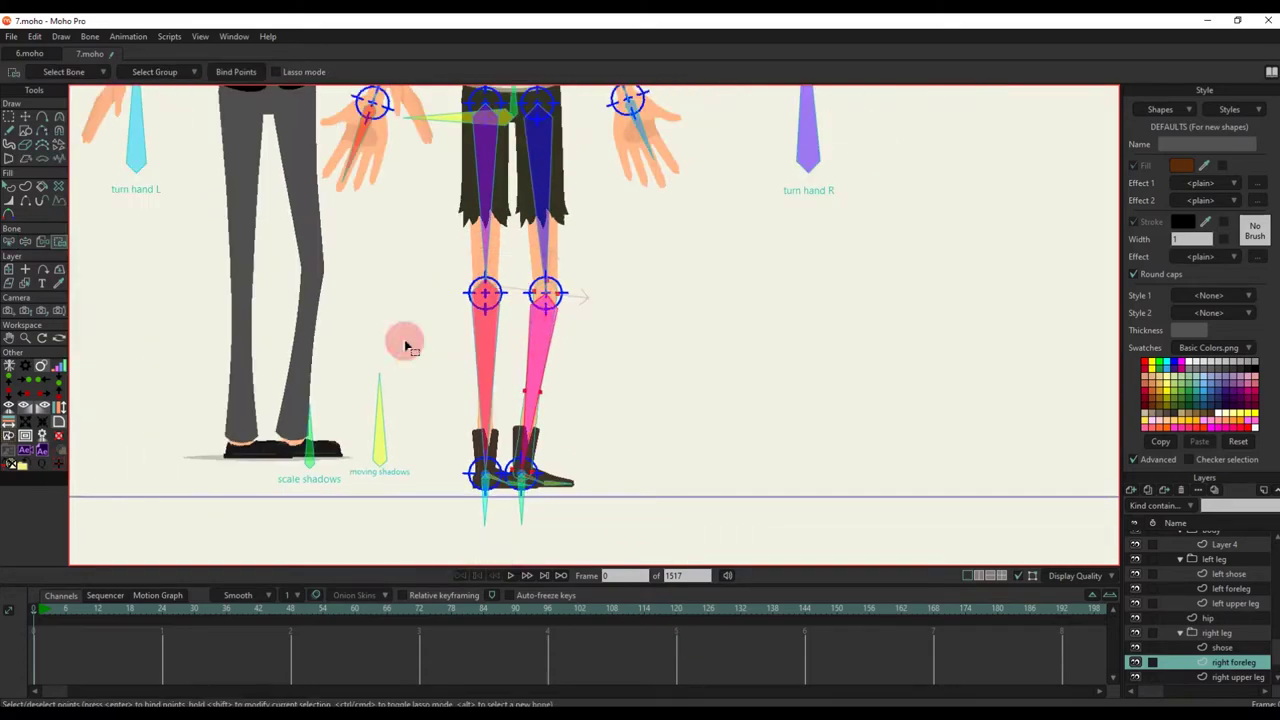
Step: Bind the boot shaft, ankle and heel points of the right leg's shose layer to shin bone B23
{"action": "scroll", "coordinate": [505, 440], "scroll_direction": "up", "scroll_amount": 4}
{"action": "left_click", "coordinate": [545, 470], "text": "ctrl+alt"}
{"action": "scroll", "coordinate": [545, 470], "scroll_direction": "down", "scroll_amount": 1}
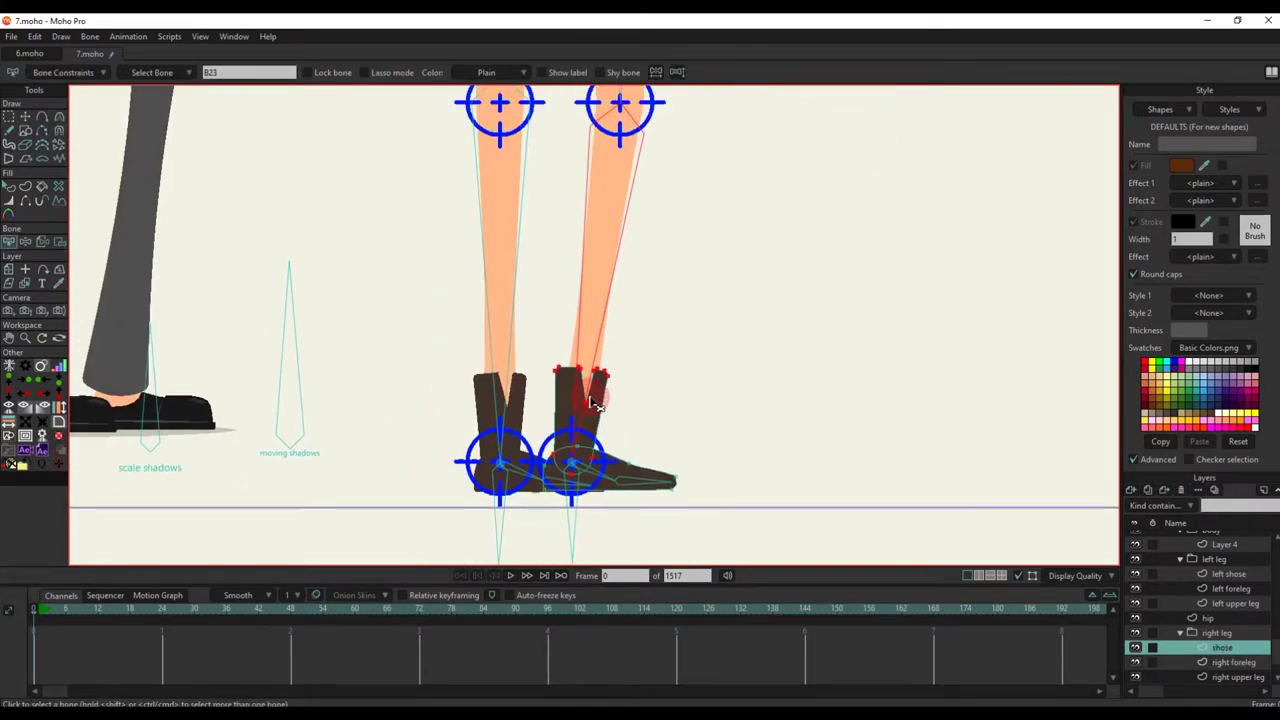
{"action": "scroll", "coordinate": [529, 460], "scroll_direction": "up", "scroll_amount": 5}
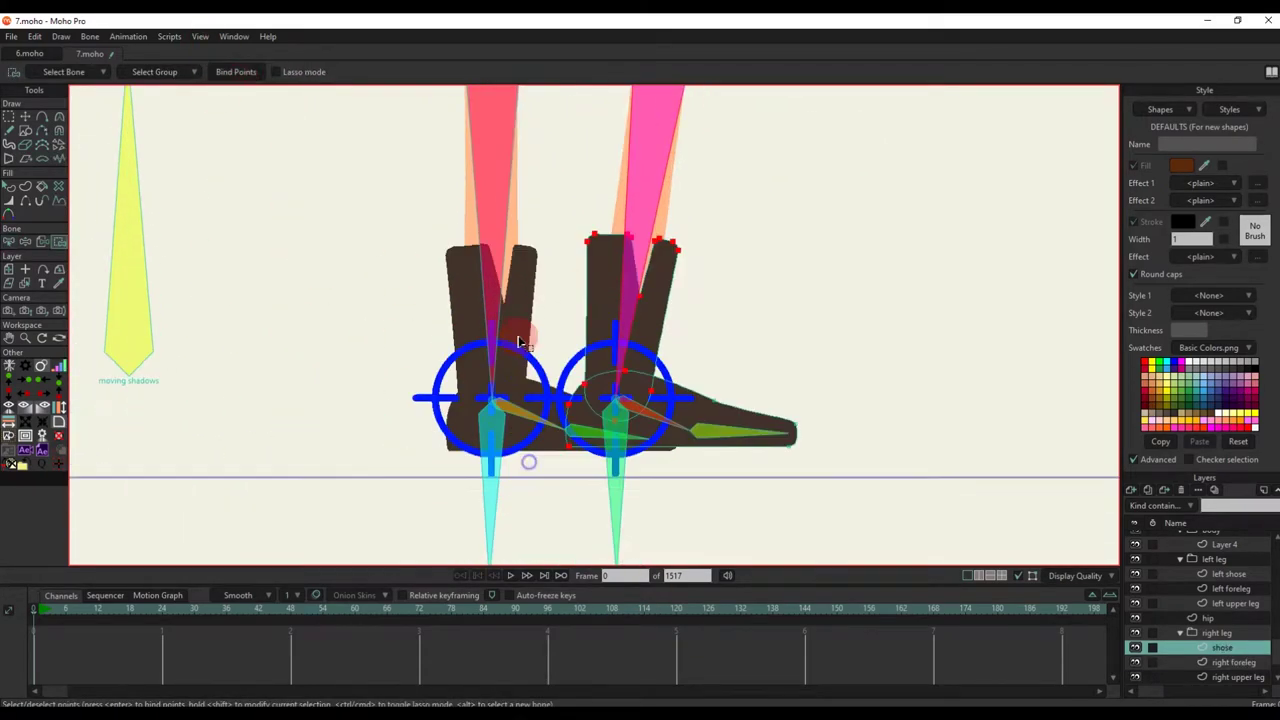
Step: Add a point on the right shoe's sole edge beneath the ball of the foot
{"action": "key", "text": "z"}
{"action": "scroll", "coordinate": [586, 371], "scroll_direction": "down", "scroll_amount": 2}
{"action": "key", "text": "i"}
{"action": "scroll", "coordinate": [365, 352], "scroll_direction": "up", "scroll_amount": 2}
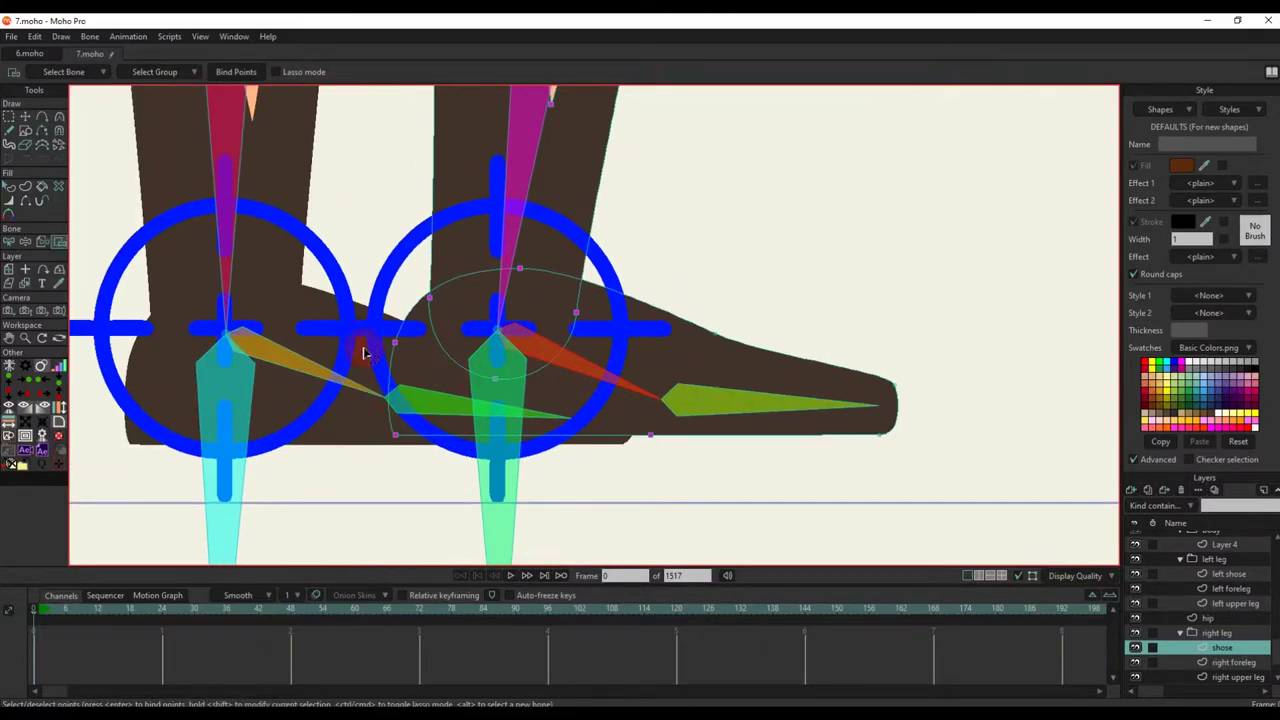
{"action": "scroll", "coordinate": [800, 414], "scroll_direction": "down", "scroll_amount": 3}
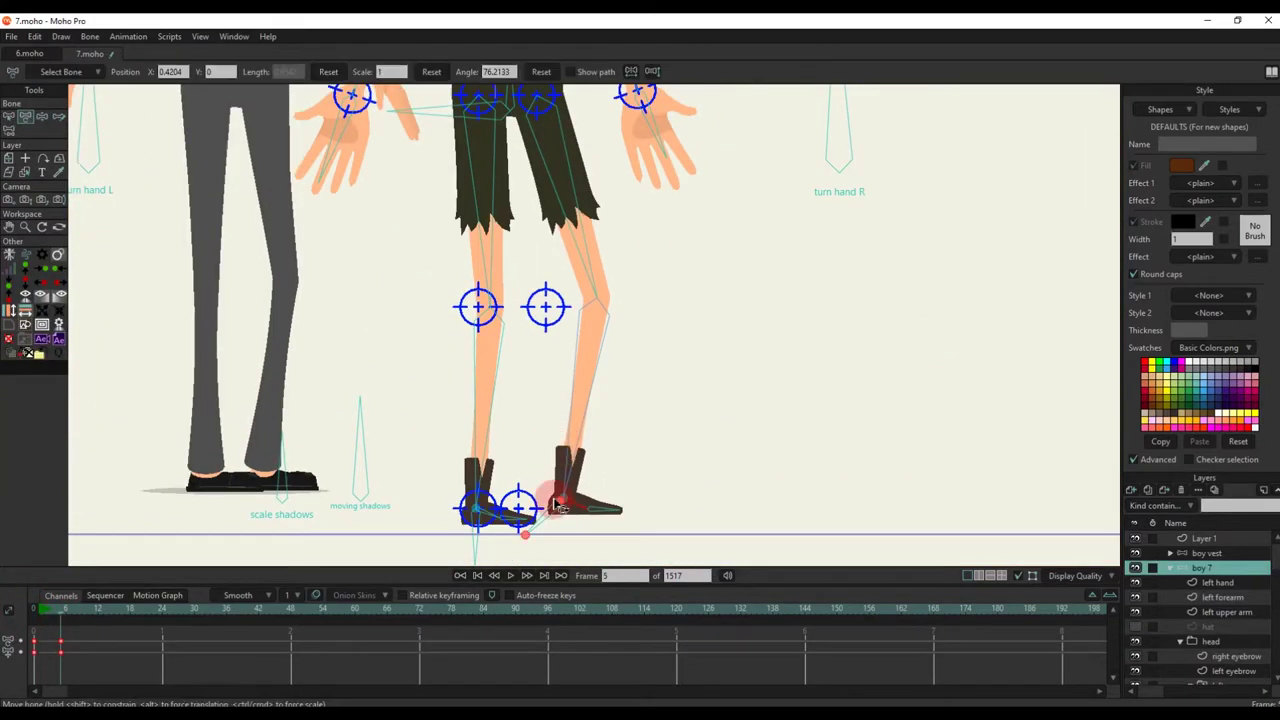
Step: Test the rig at frame 5 by moving the right foot and shifting the hip and torso bones
{"action": "left_click_drag", "start_coordinate": [565, 410], "coordinate": [514, 486]}
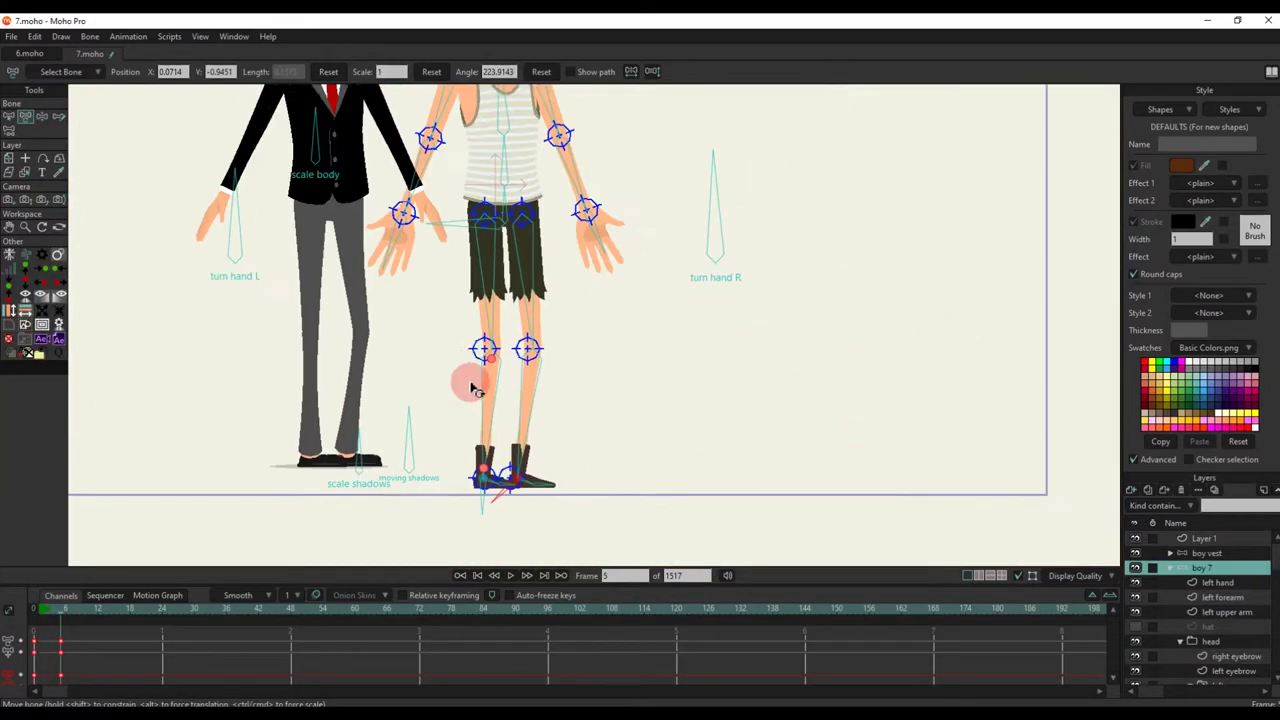
{"action": "left_click_drag", "start_coordinate": [525, 290], "coordinate": [529, 206]}
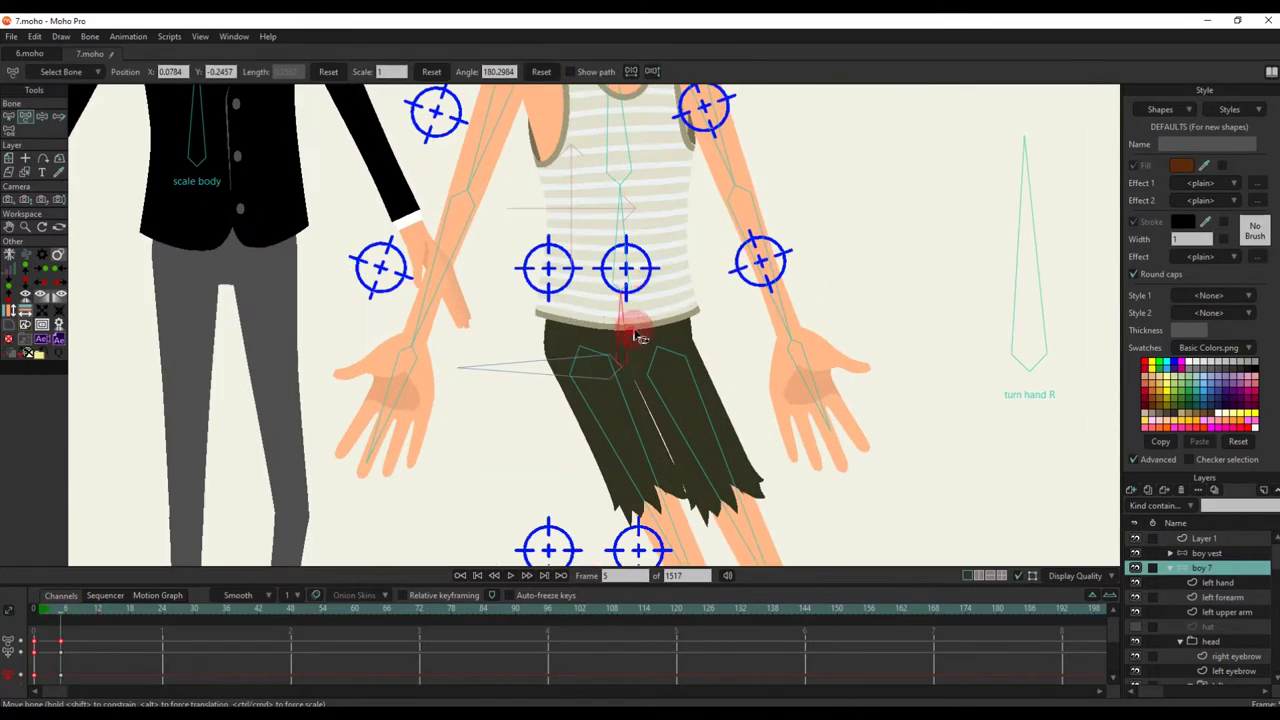
{"action": "left_click_drag", "start_coordinate": [634, 331], "coordinate": [686, 277]}
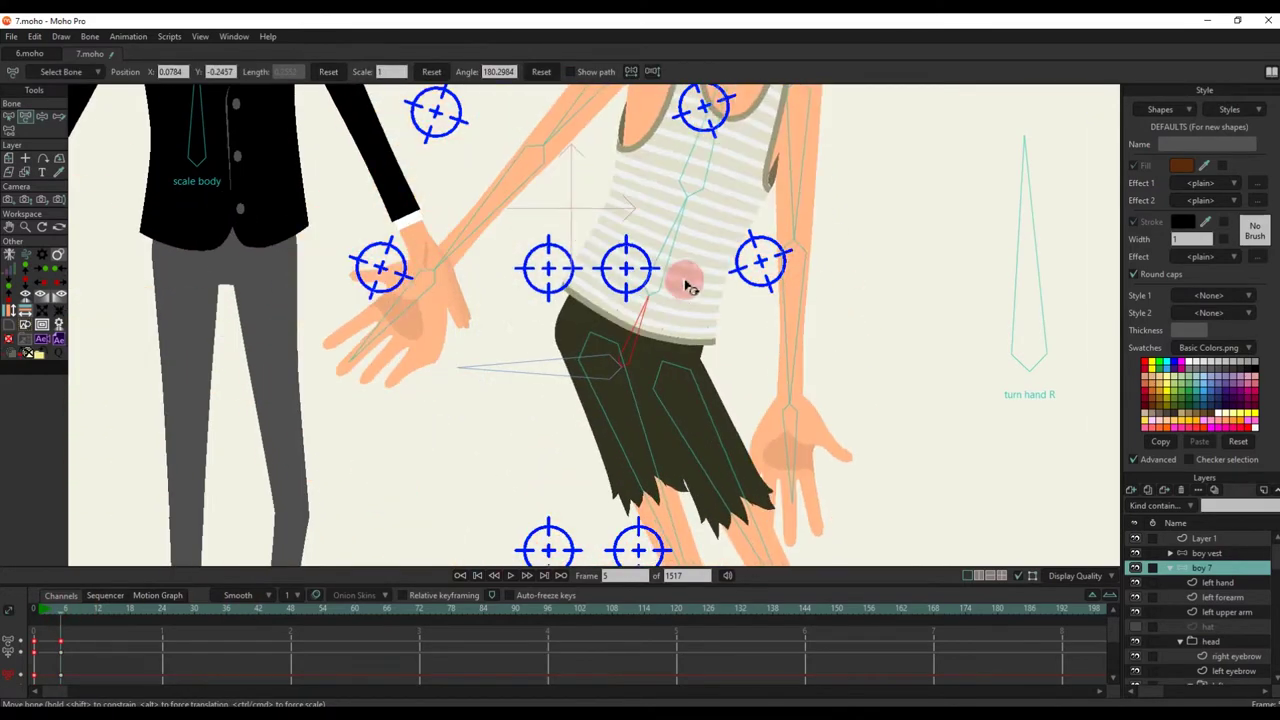
Step: Test the arm and head bones at frame 5 by raising both arms and tilting the head
{"action": "left_click_drag", "start_coordinate": [480, 370], "coordinate": [468, 216]}
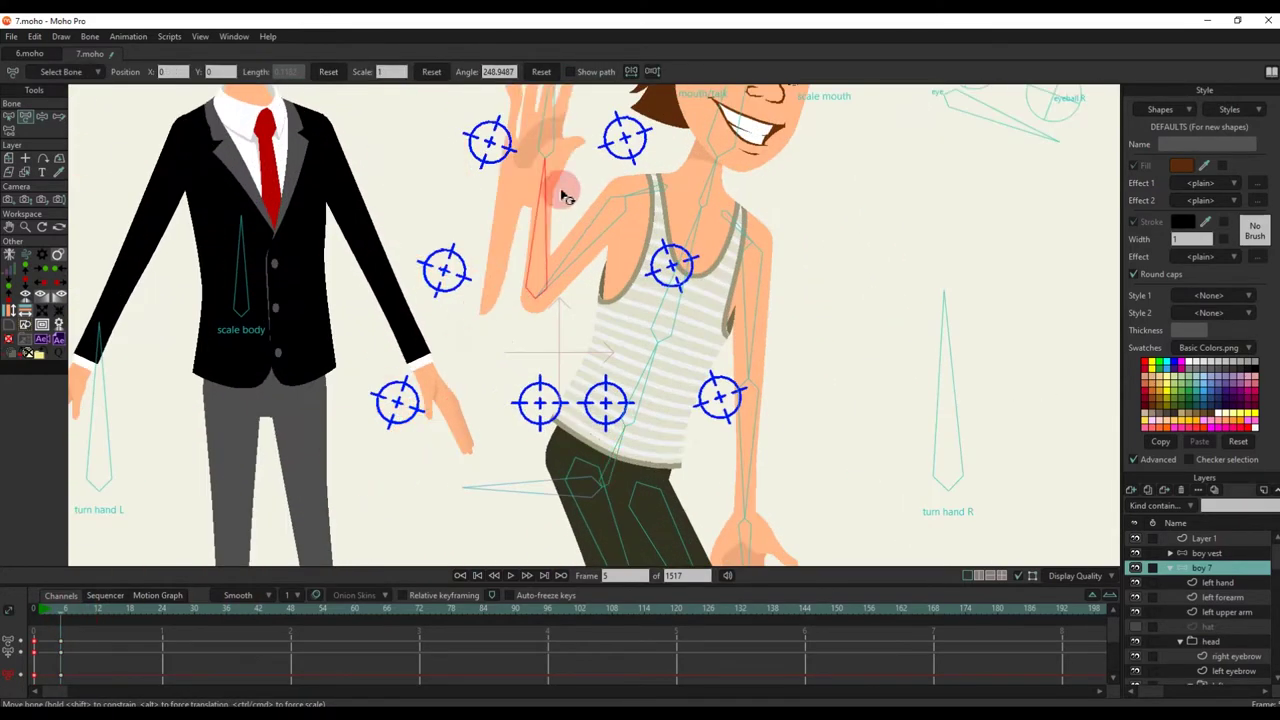
{"action": "left_click_drag", "start_coordinate": [737, 370], "coordinate": [780, 362]}
{"action": "left_click_drag", "start_coordinate": [815, 450], "coordinate": [846, 215]}
{"action": "left_click_drag", "start_coordinate": [374, 181], "coordinate": [415, 150]}
{"action": "left_click_drag", "start_coordinate": [480, 242], "coordinate": [540, 190]}
{"action": "left_click_drag", "start_coordinate": [694, 277], "coordinate": [903, 209]}
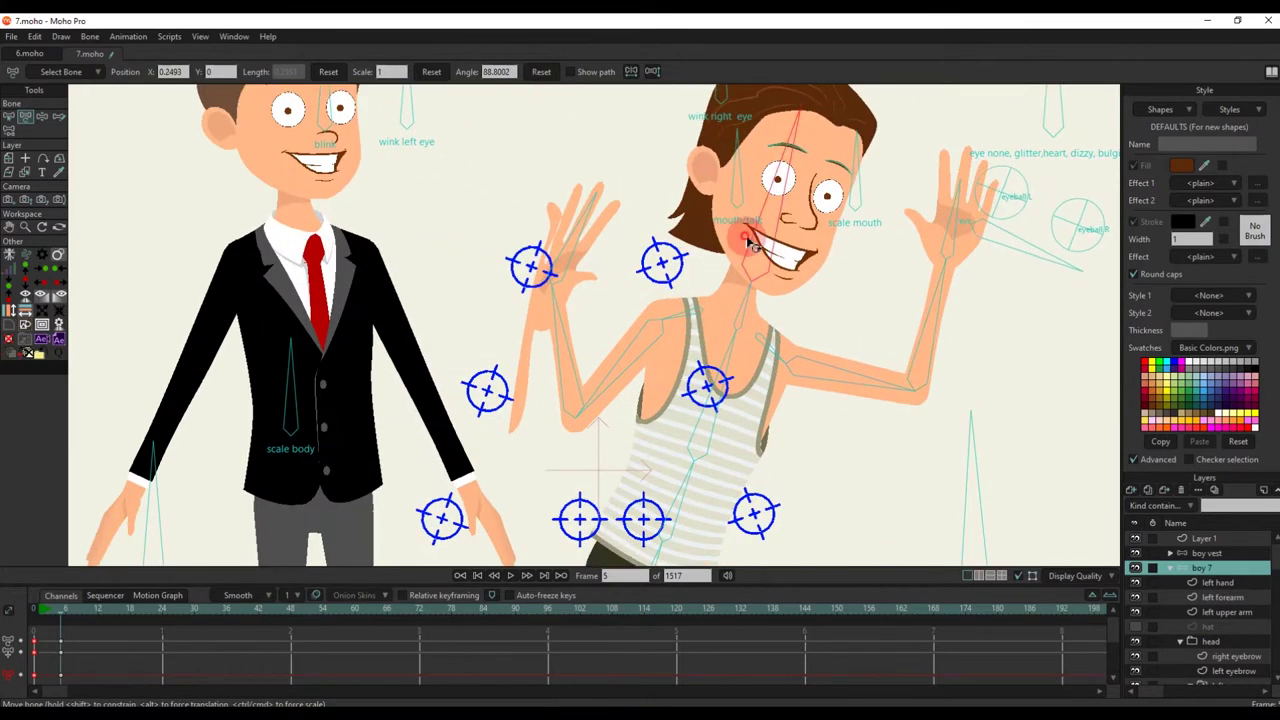
{"action": "left_click_drag", "start_coordinate": [752, 243], "coordinate": [771, 214]}
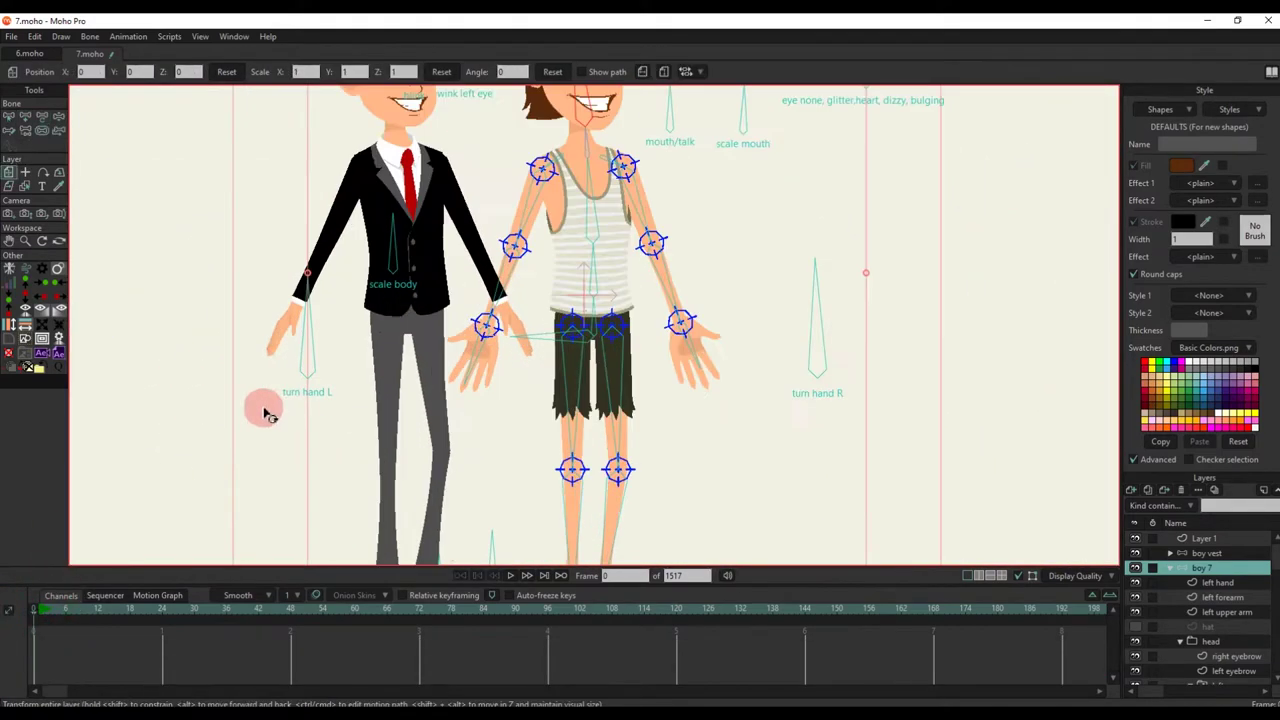
Step: Move the hand left switch layer from the boy vest group into the boy 7 group
{"action": "left_click", "coordinate": [260, 409]}
{"action": "left_click_drag", "start_coordinate": [1275, 576], "coordinate": [1275, 554]}
{"action": "left_click", "coordinate": [1180, 568]}
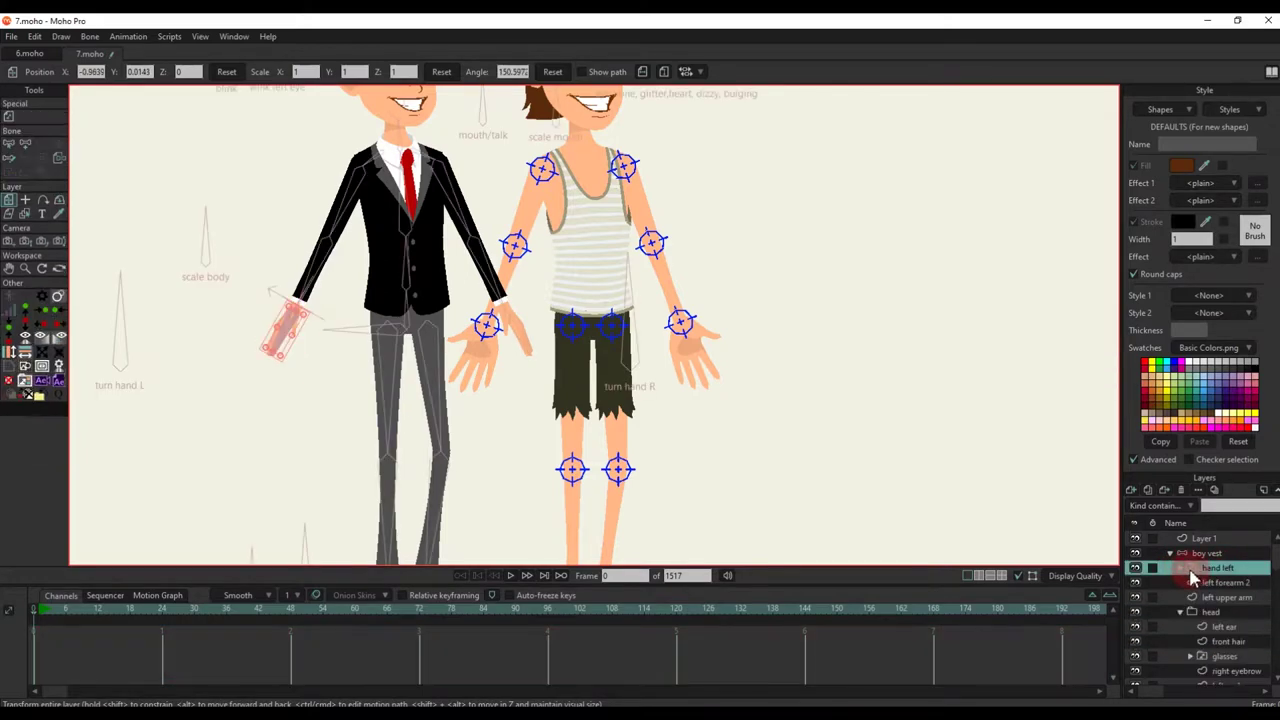
{"action": "scroll", "coordinate": [1222, 600], "scroll_direction": "down", "scroll_amount": 1}
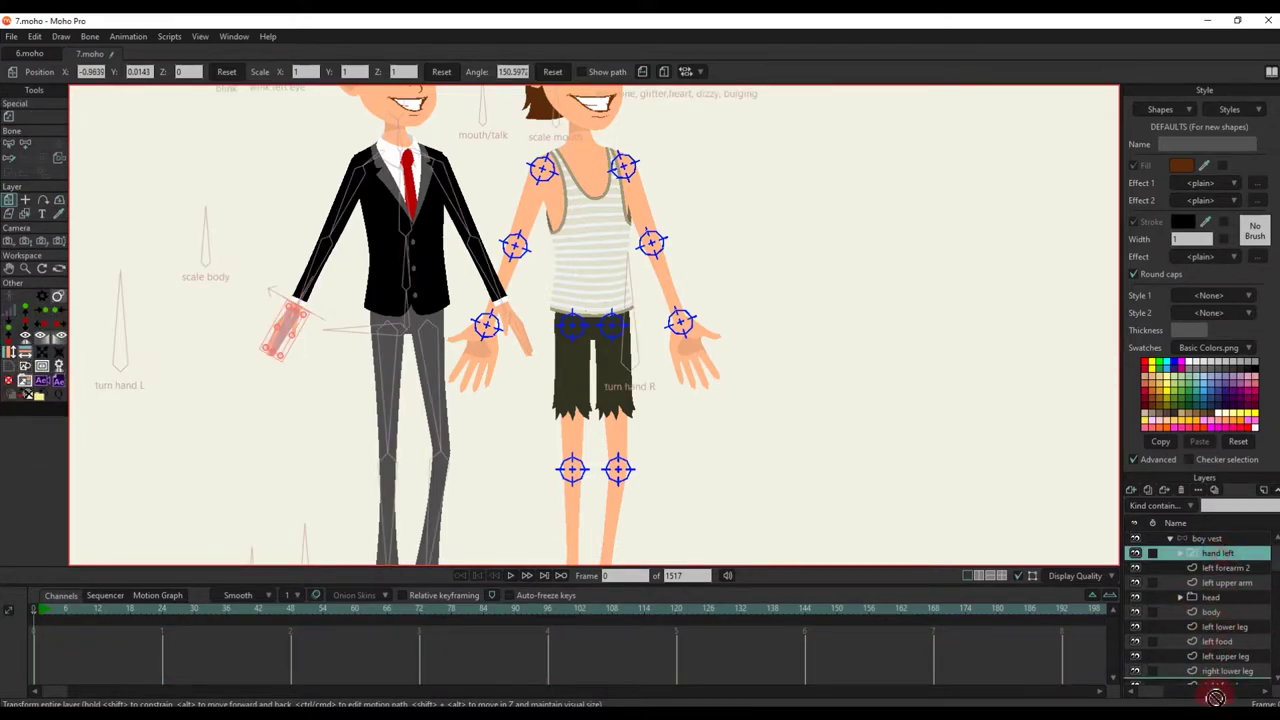
{"action": "left_click", "coordinate": [1213, 643]}
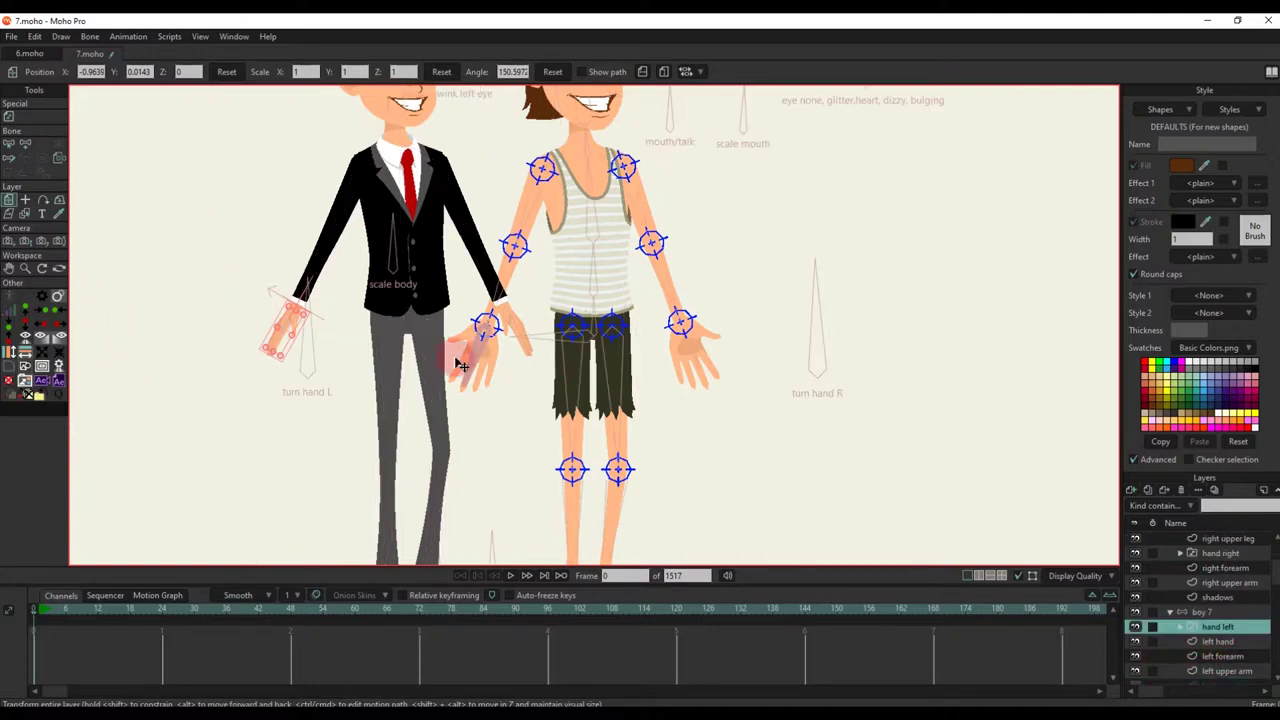
Step: Place the hand left layer on boy 7's left wrist and hide the original left hand layer
{"action": "scroll", "coordinate": [290, 319], "scroll_direction": "up", "scroll_amount": 5}
{"action": "left_click_drag", "start_coordinate": [293, 336], "coordinate": [833, 413]}
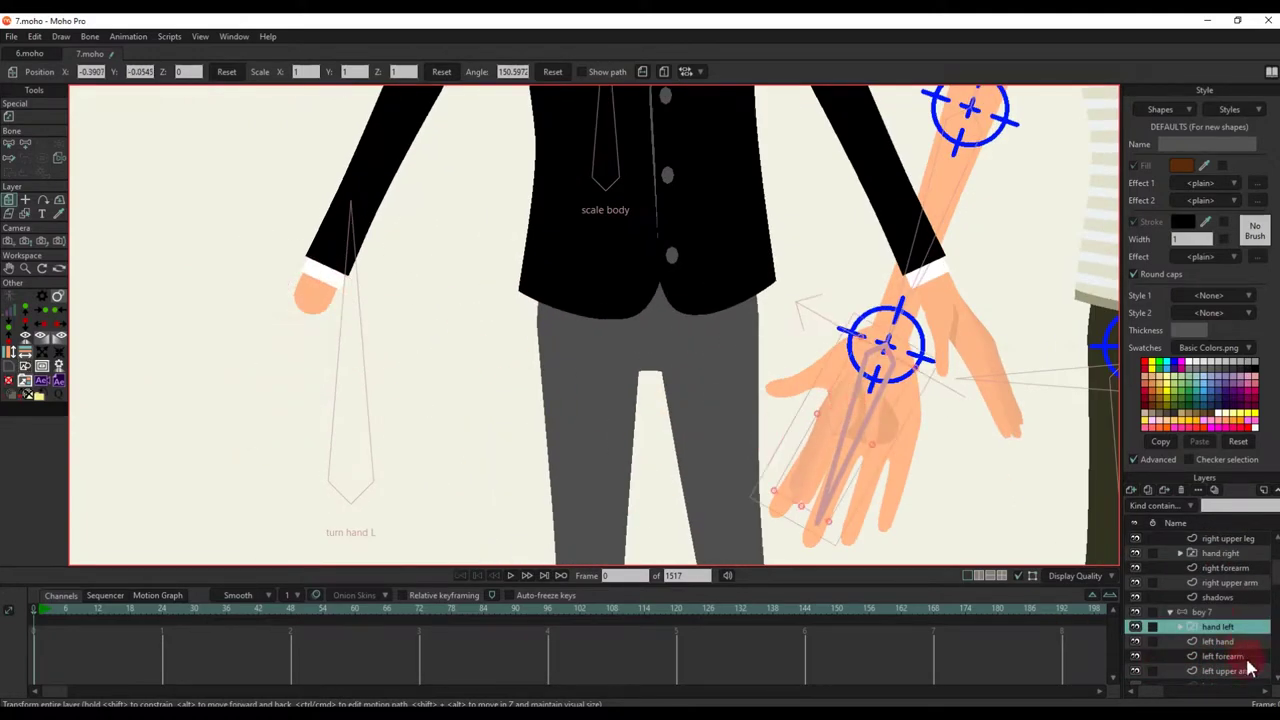
{"action": "left_click", "coordinate": [1135, 642]}
Step: Rotate the hand left layer to about 158° and scale it to about 1.00 in X and 0.95 in Y to fit the wrist
{"action": "scroll", "coordinate": [771, 389], "scroll_direction": "down", "scroll_amount": 2}
{"action": "scroll", "coordinate": [771, 389], "scroll_direction": "up", "scroll_amount": 4}
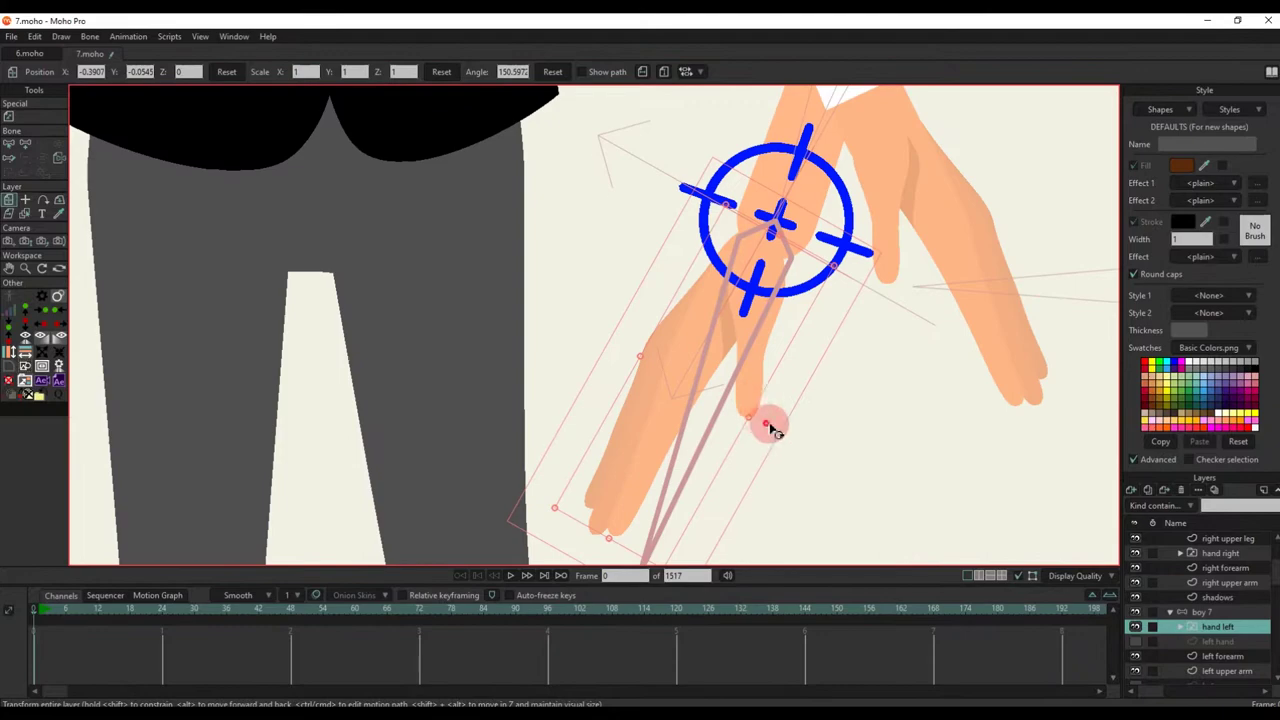
{"action": "left_click_drag", "start_coordinate": [770, 428], "coordinate": [780, 267]}
{"action": "scroll", "coordinate": [784, 289], "scroll_direction": "down", "scroll_amount": 5}
{"action": "scroll", "coordinate": [788, 296], "scroll_direction": "up", "scroll_amount": 4}
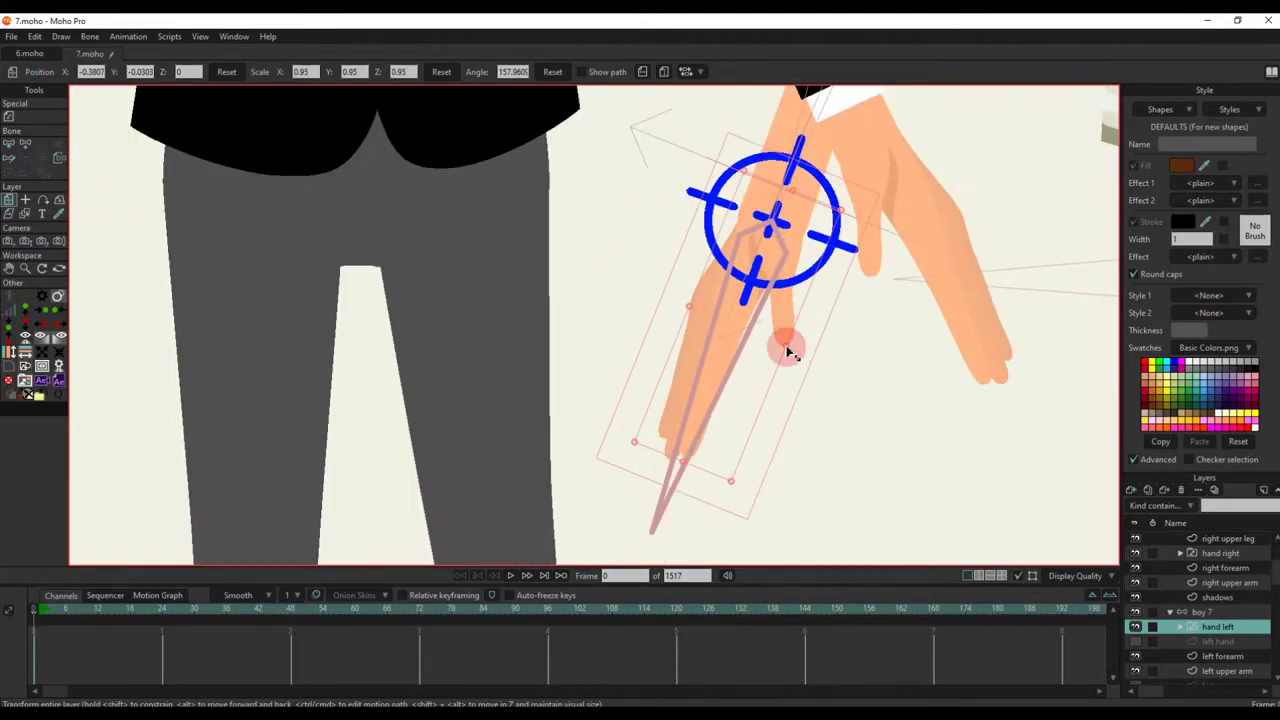
{"action": "mouse_move", "coordinate": [790, 350]}
{"action": "left_mouse_down"}
{"action": "mouse_move", "coordinate": [766, 346]}
{"action": "mouse_move", "coordinate": [770, 335]}
{"action": "left_mouse_up"}
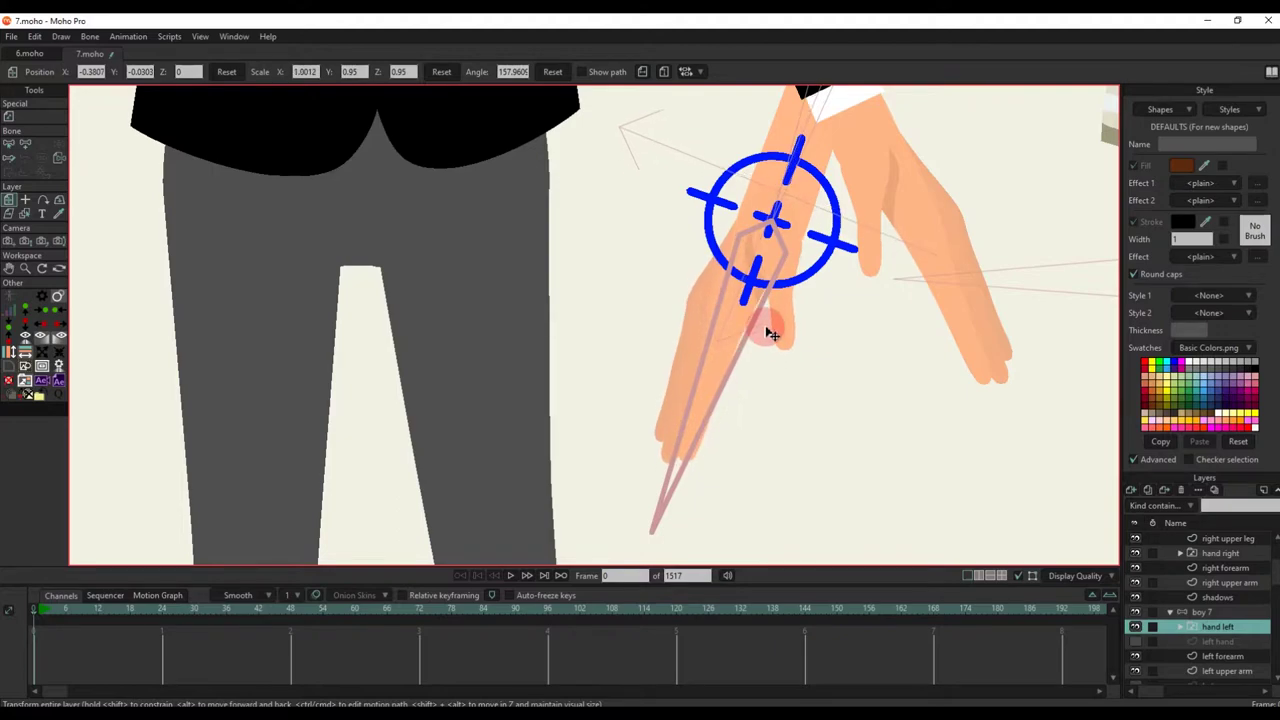
{"action": "scroll", "coordinate": [775, 345], "scroll_direction": "down", "scroll_amount": 5}
{"action": "scroll", "coordinate": [1194, 626], "scroll_direction": "up", "scroll_amount": 2}
Step: Examine the individual hand pose layers inside boy 7's hand left switch layer
{"action": "left_click", "coordinate": [1180, 655]}
{"action": "scroll", "coordinate": [1220, 630], "scroll_direction": "down", "scroll_amount": 4}
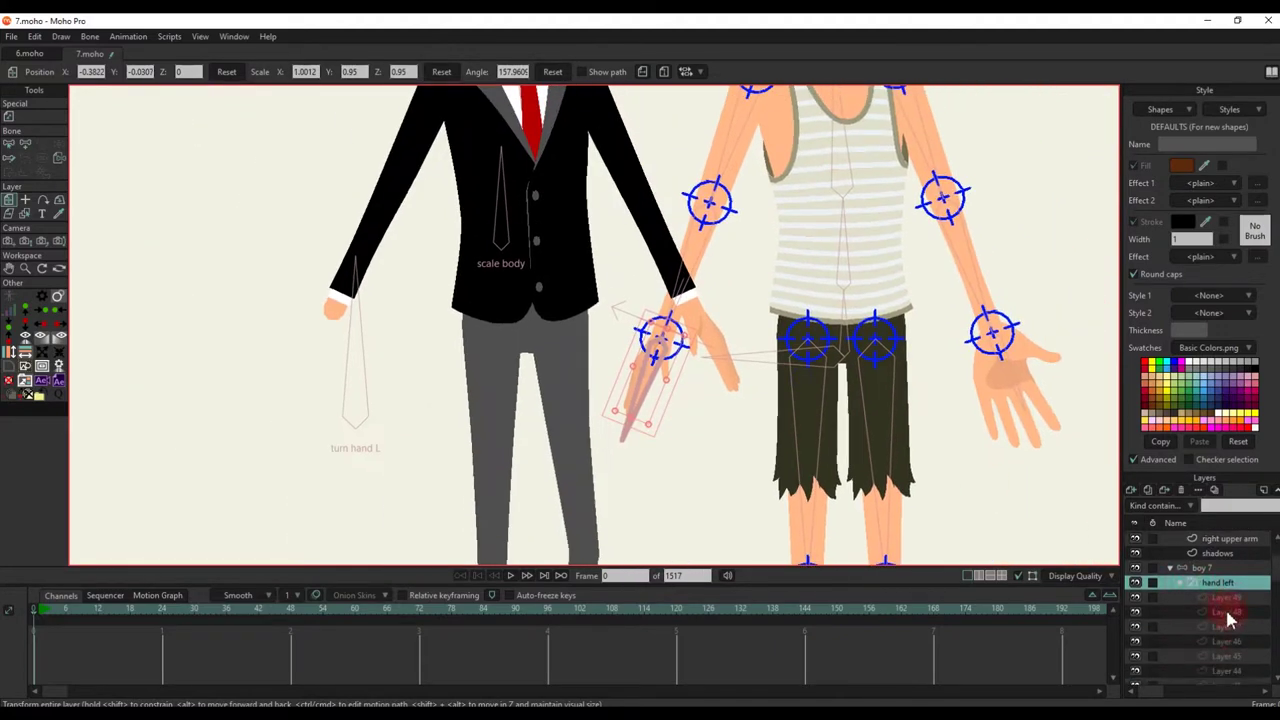
{"action": "left_click", "coordinate": [1229, 623]}
{"action": "scroll", "coordinate": [670, 332], "scroll_direction": "up", "scroll_amount": 5}
{"action": "key", "text": "q"}
{"action": "left_click_drag", "start_coordinate": [801, 365], "coordinate": [781, 339]}
{"action": "left_click", "coordinate": [1220, 645]}
{"action": "scroll", "coordinate": [1224, 640], "scroll_direction": "down", "scroll_amount": 2}
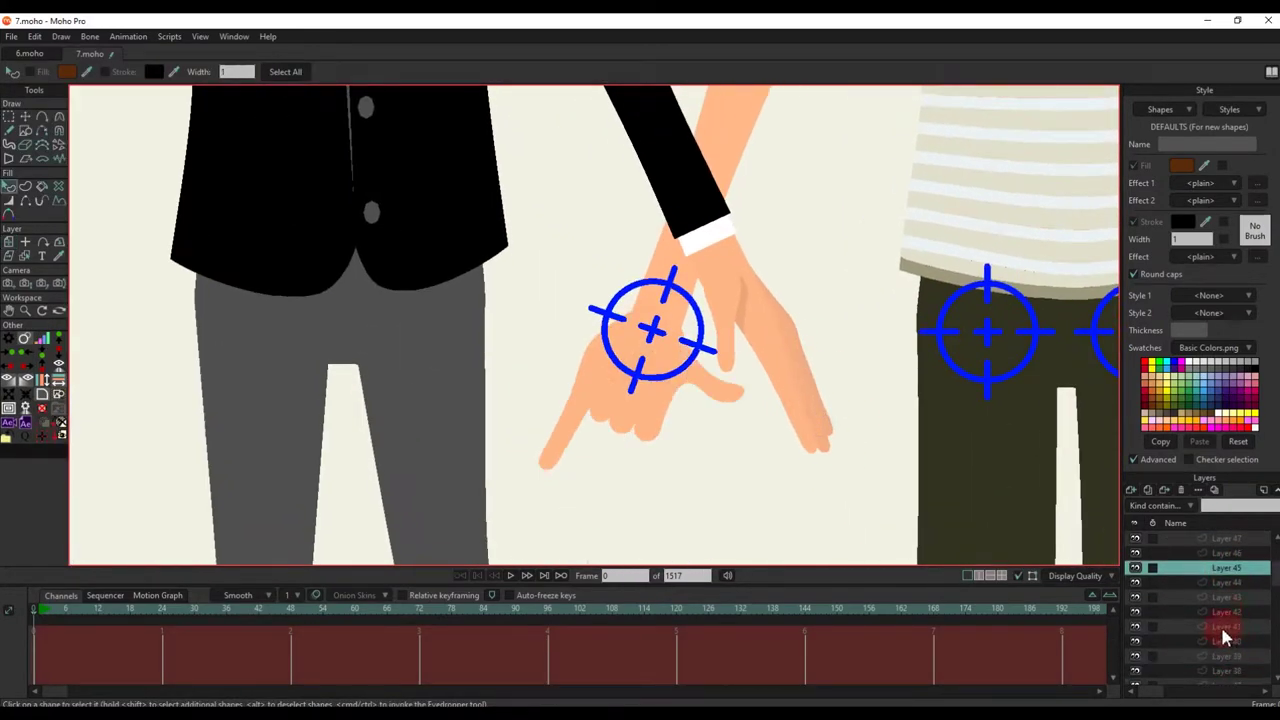
{"action": "left_click", "coordinate": [1228, 640]}
{"action": "left_click", "coordinate": [1234, 657]}
{"action": "scroll", "coordinate": [1232, 645], "scroll_direction": "down", "scroll_amount": 2}
{"action": "left_click", "coordinate": [1231, 656]}
{"action": "scroll", "coordinate": [1232, 660], "scroll_direction": "down", "scroll_amount": 1}
{"action": "left_click", "coordinate": [1230, 658]}
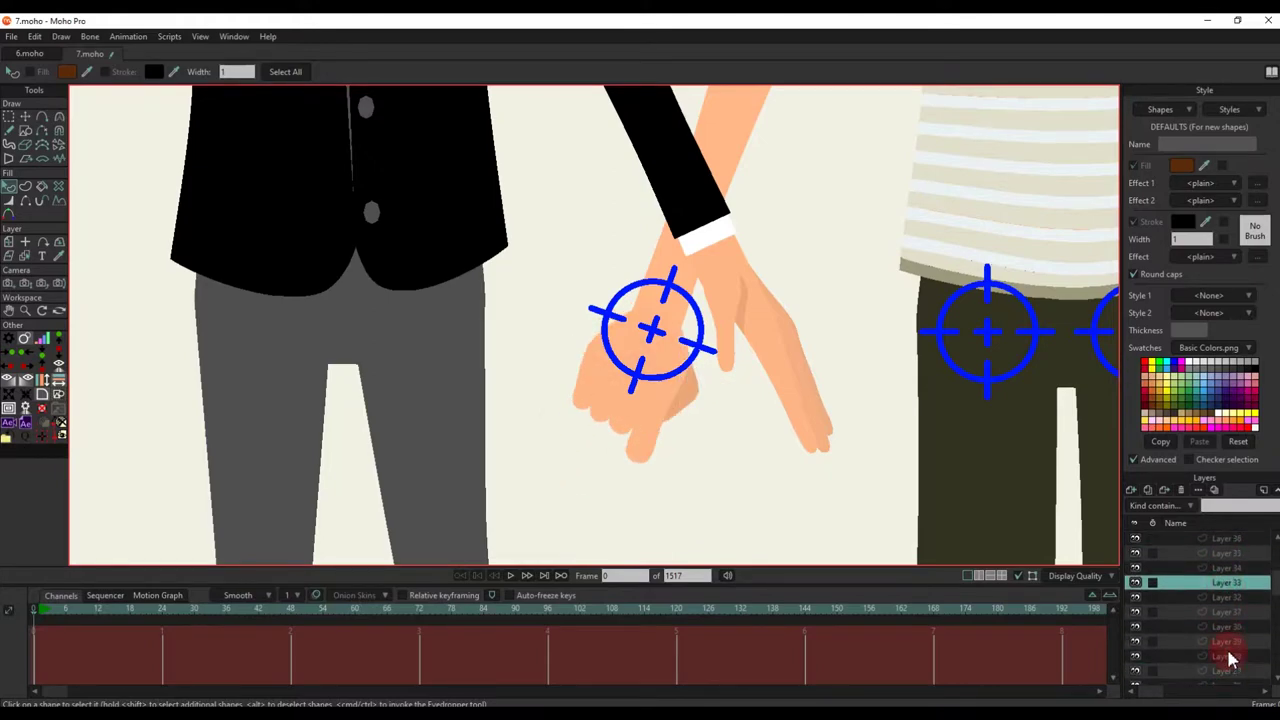
{"action": "scroll", "coordinate": [1230, 660], "scroll_direction": "down", "scroll_amount": 1}
{"action": "left_click", "coordinate": [1230, 658]}
{"action": "scroll", "coordinate": [1234, 628], "scroll_direction": "up", "scroll_amount": 2}
{"action": "scroll", "coordinate": [793, 353], "scroll_direction": "down", "scroll_amount": 3}
{"action": "scroll", "coordinate": [1220, 602], "scroll_direction": "down", "scroll_amount": 1}
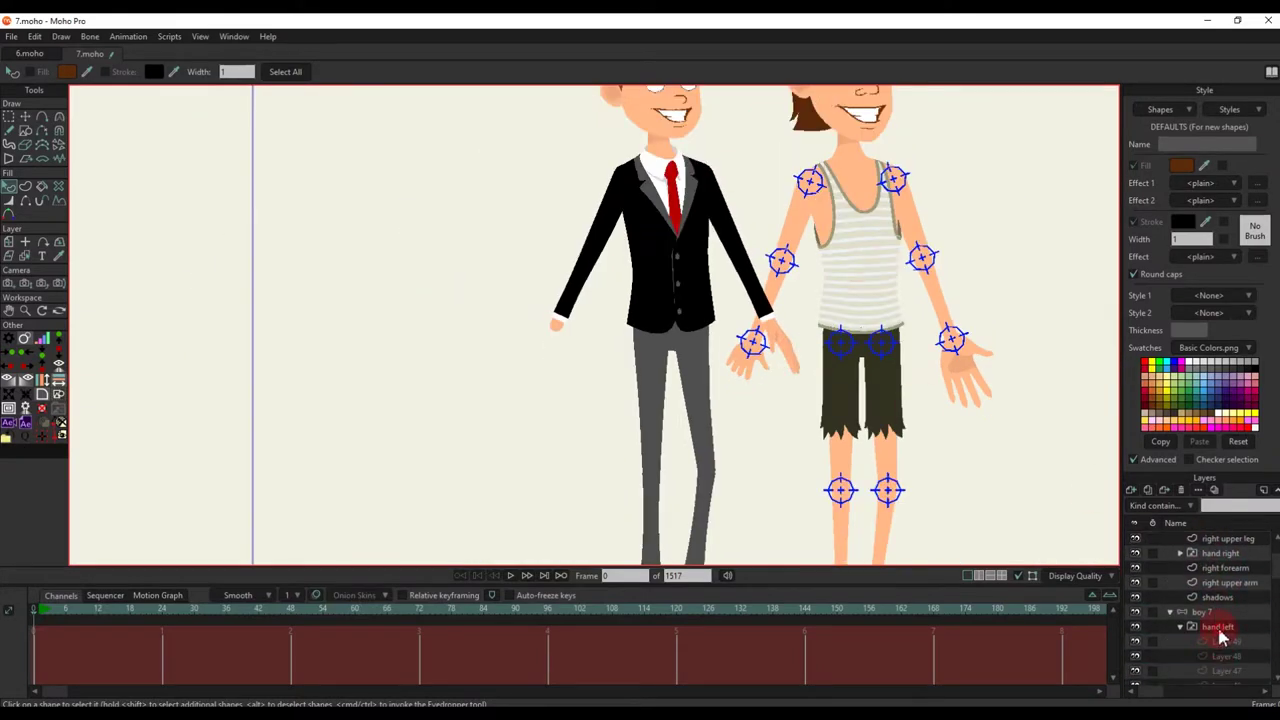
Step: Duplicate the hand left switch layer and place the copy just below boy 7's right hand layer
{"action": "left_click", "coordinate": [1218, 629]}
{"action": "scroll", "coordinate": [650, 362], "scroll_direction": "down", "scroll_amount": 2}
{"action": "scroll", "coordinate": [670, 372], "scroll_direction": "up", "scroll_amount": 5}
{"action": "scroll", "coordinate": [893, 305], "scroll_direction": "down", "scroll_amount": 1}
{"action": "left_click_drag", "start_coordinate": [895, 307], "coordinate": [700, 358]}
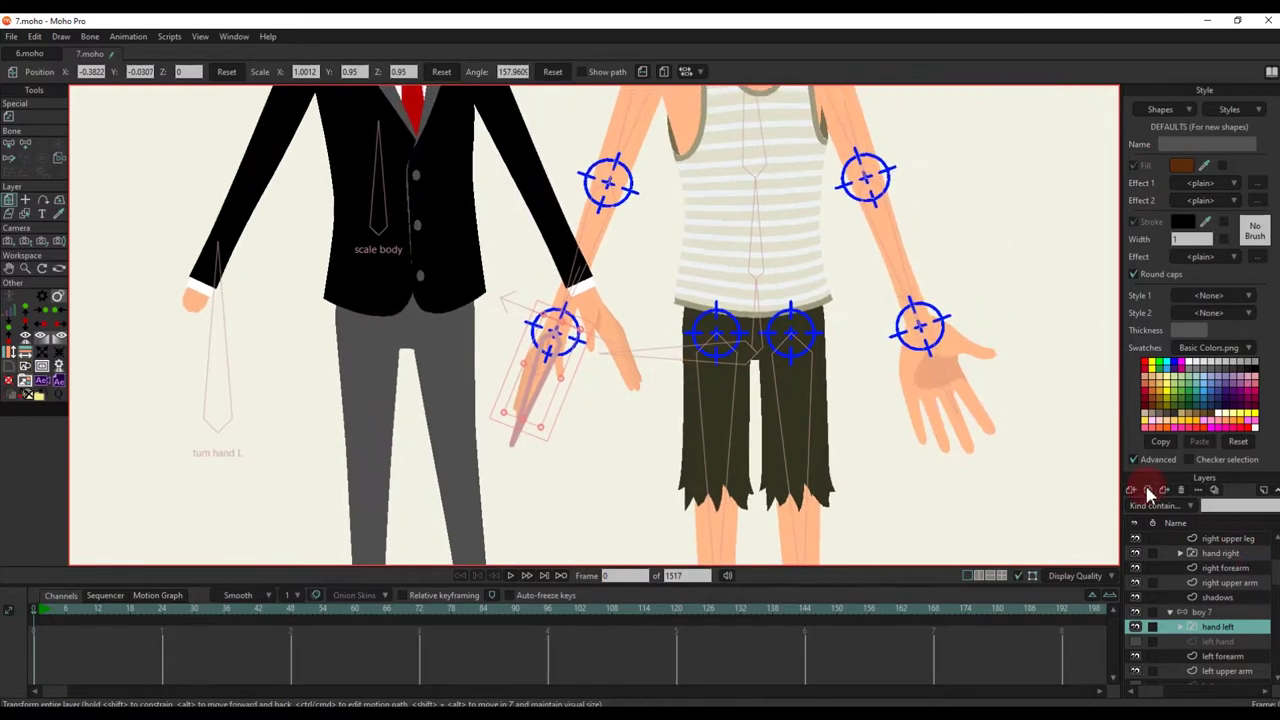
{"action": "scroll", "coordinate": [1230, 575], "scroll_direction": "down", "scroll_amount": 2}
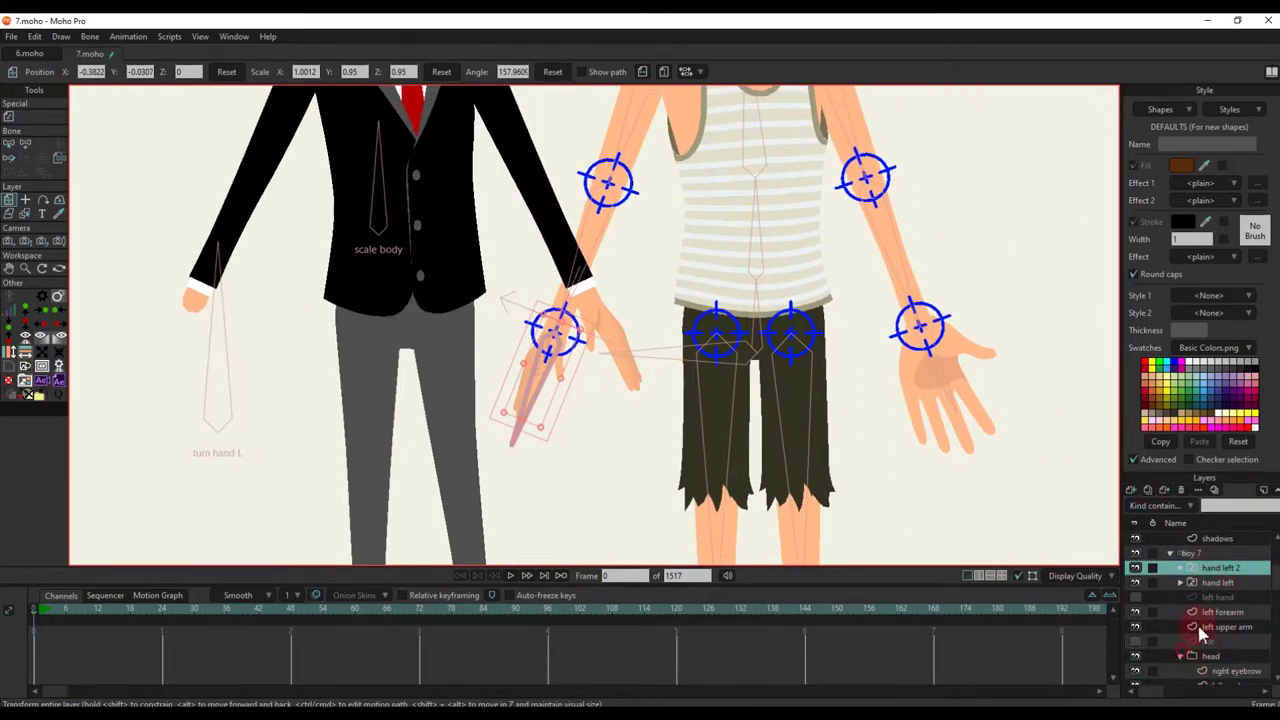
{"action": "scroll", "coordinate": [1205, 635], "scroll_direction": "down", "scroll_amount": 8}
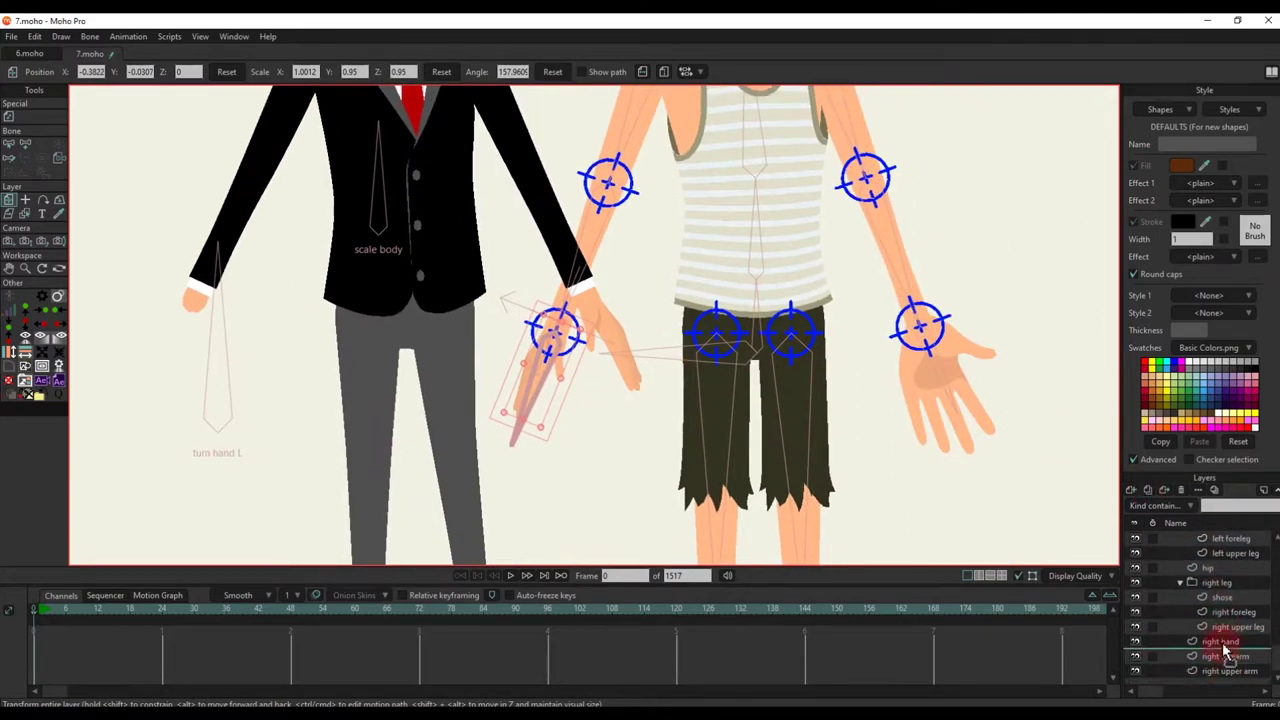
Step: Flip the copied hand layer horizontally and move it onto boy 7's right wrist
{"action": "left_click", "coordinate": [643, 73]}
{"action": "scroll", "coordinate": [520, 338], "scroll_direction": "up", "scroll_amount": 2}
{"action": "left_click_drag", "start_coordinate": [545, 378], "coordinate": [690, 368]}
{"action": "scroll", "coordinate": [1020, 386], "scroll_direction": "up", "scroll_amount": 2}
{"action": "left_click_drag", "start_coordinate": [725, 367], "coordinate": [815, 321]}
Step: Hide the original right hand layer and fit the copied hand at about 200°, scaled to about 0.99 in X and 0.94 in Y
{"action": "left_click", "coordinate": [1135, 627]}
{"action": "scroll", "coordinate": [820, 345], "scroll_direction": "up", "scroll_amount": 2}
{"action": "scroll", "coordinate": [818, 344], "scroll_direction": "down", "scroll_amount": 5}
{"action": "scroll", "coordinate": [820, 358], "scroll_direction": "up", "scroll_amount": 3}
{"action": "scroll", "coordinate": [868, 413], "scroll_direction": "up", "scroll_amount": 3}
{"action": "left_click_drag", "start_coordinate": [873, 410], "coordinate": [813, 318]}
{"action": "scroll", "coordinate": [810, 318], "scroll_direction": "down", "scroll_amount": 4}
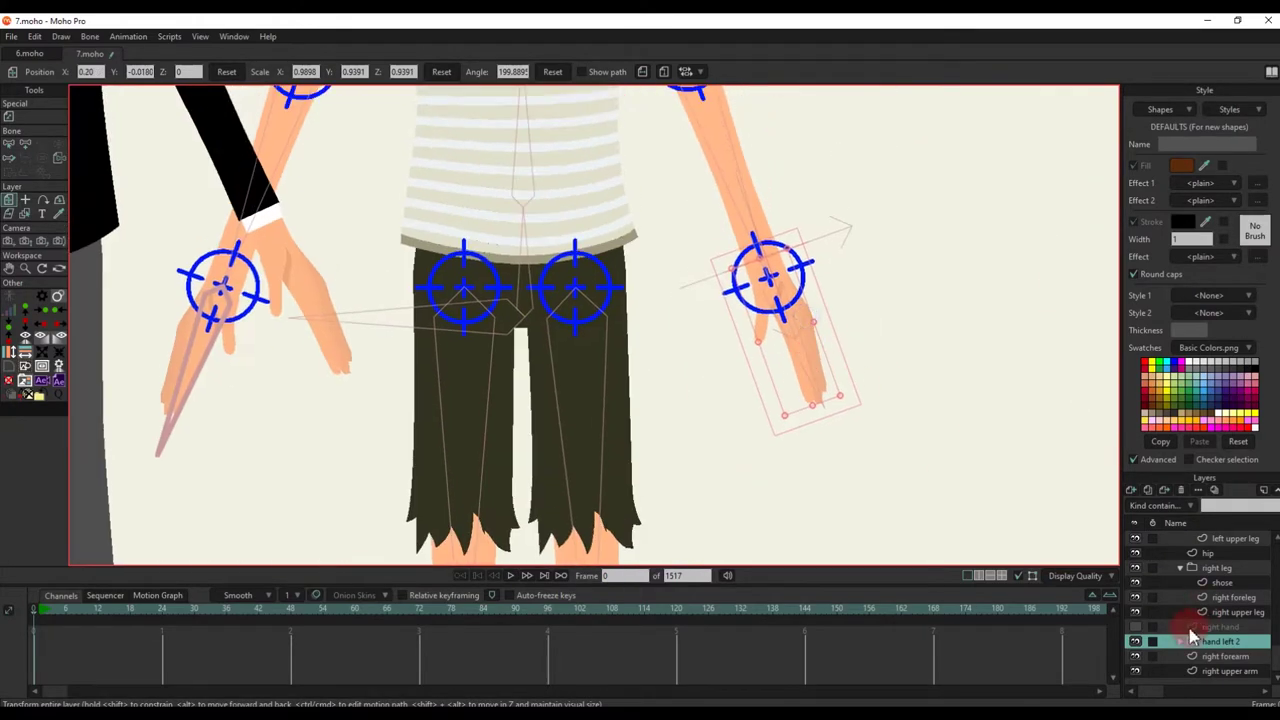
Step: Replace the original right hand layer with the copy, renamed right hand, and enlarge it to about 1.25 in X and 1.18 in Y
{"action": "left_click", "coordinate": [1191, 629]}
{"action": "scroll", "coordinate": [893, 415], "scroll_direction": "down", "scroll_amount": 3}
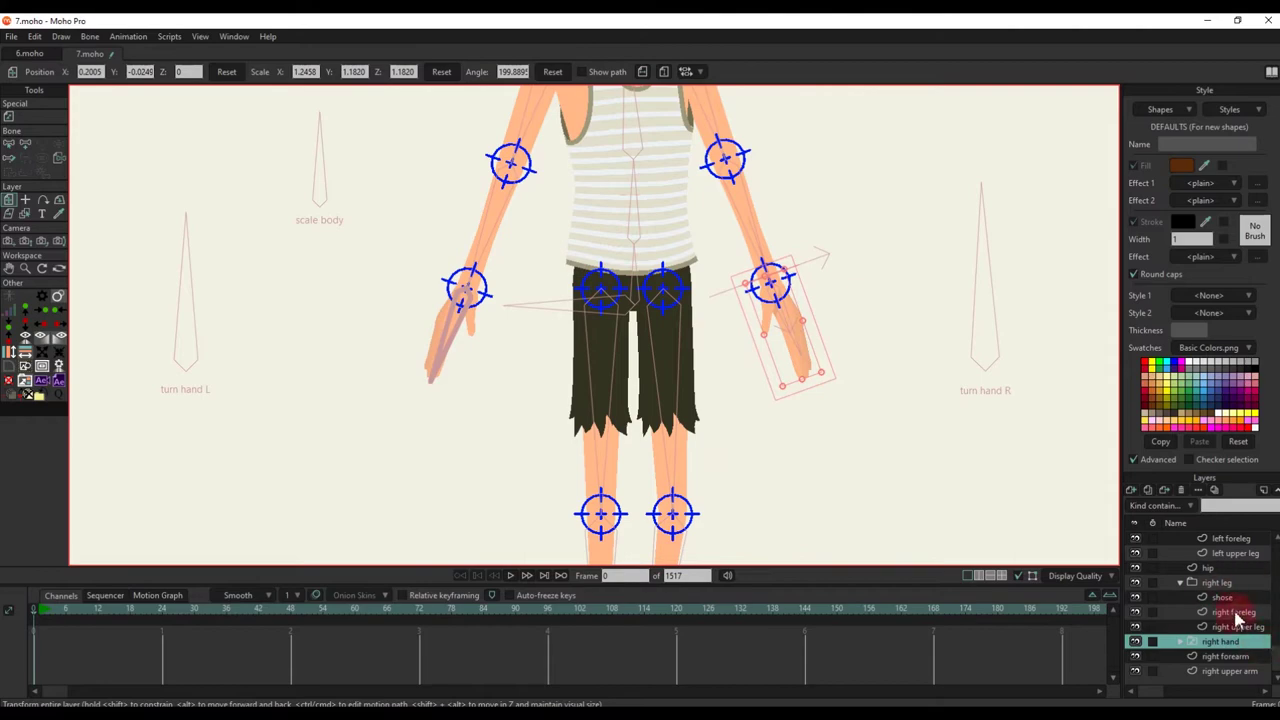
Step: Enlarge the hand left layer to about 1.26 in X and 1.20 in Y
{"action": "scroll", "coordinate": [1236, 620], "scroll_direction": "up", "scroll_amount": 4}
{"action": "left_click", "coordinate": [1219, 568]}
{"action": "scroll", "coordinate": [400, 268], "scroll_direction": "up", "scroll_amount": 5}
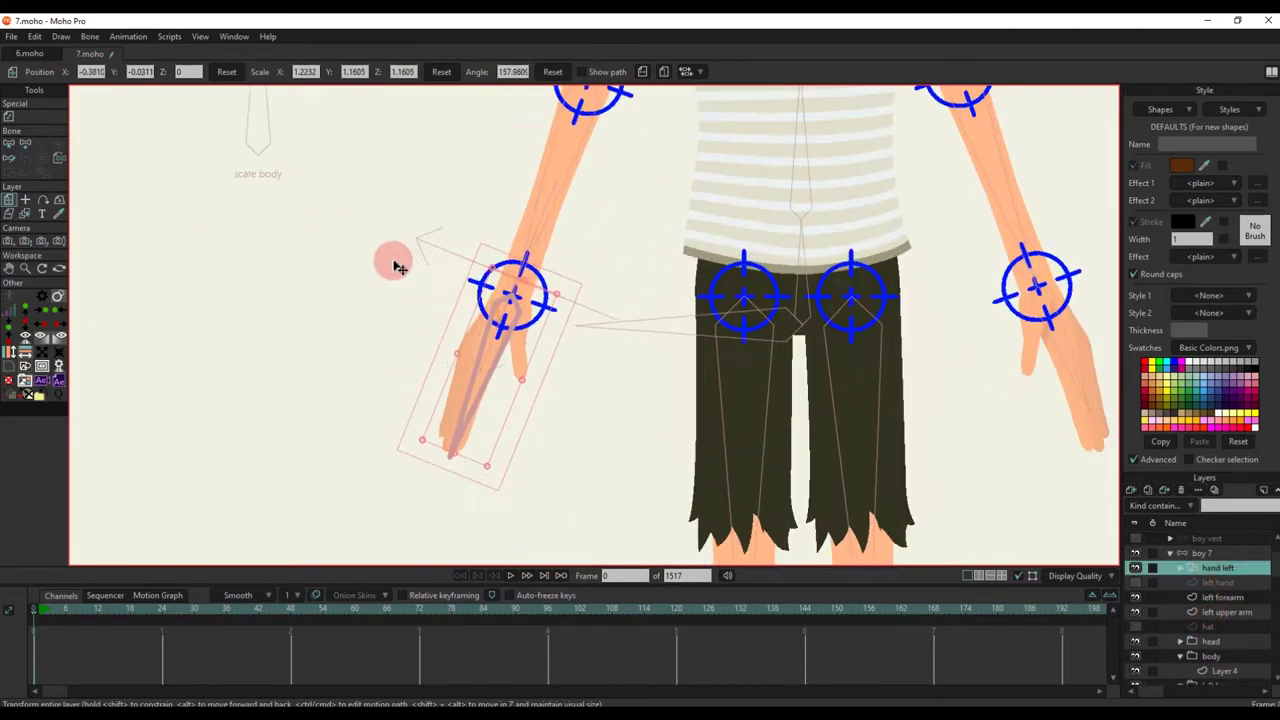
{"action": "scroll", "coordinate": [608, 490], "scroll_direction": "up", "scroll_amount": 4}
{"action": "scroll", "coordinate": [432, 453], "scroll_direction": "down", "scroll_amount": 3}
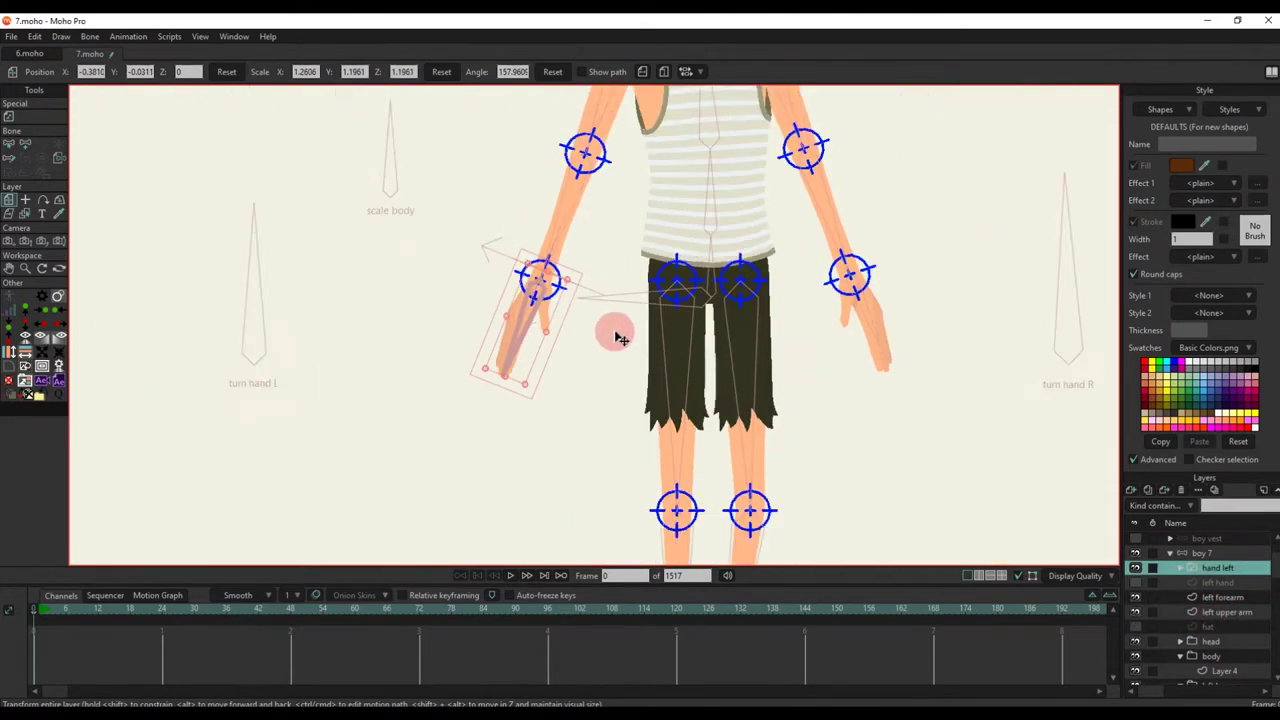
{"action": "scroll", "coordinate": [614, 334], "scroll_direction": "up", "scroll_amount": 2}
{"action": "scroll", "coordinate": [1238, 565], "scroll_direction": "up", "scroll_amount": 1}
Step: Bind the right hand switch layer to boy 7's right hand bone with Bind Layer
{"action": "left_click", "coordinate": [59, 158]}
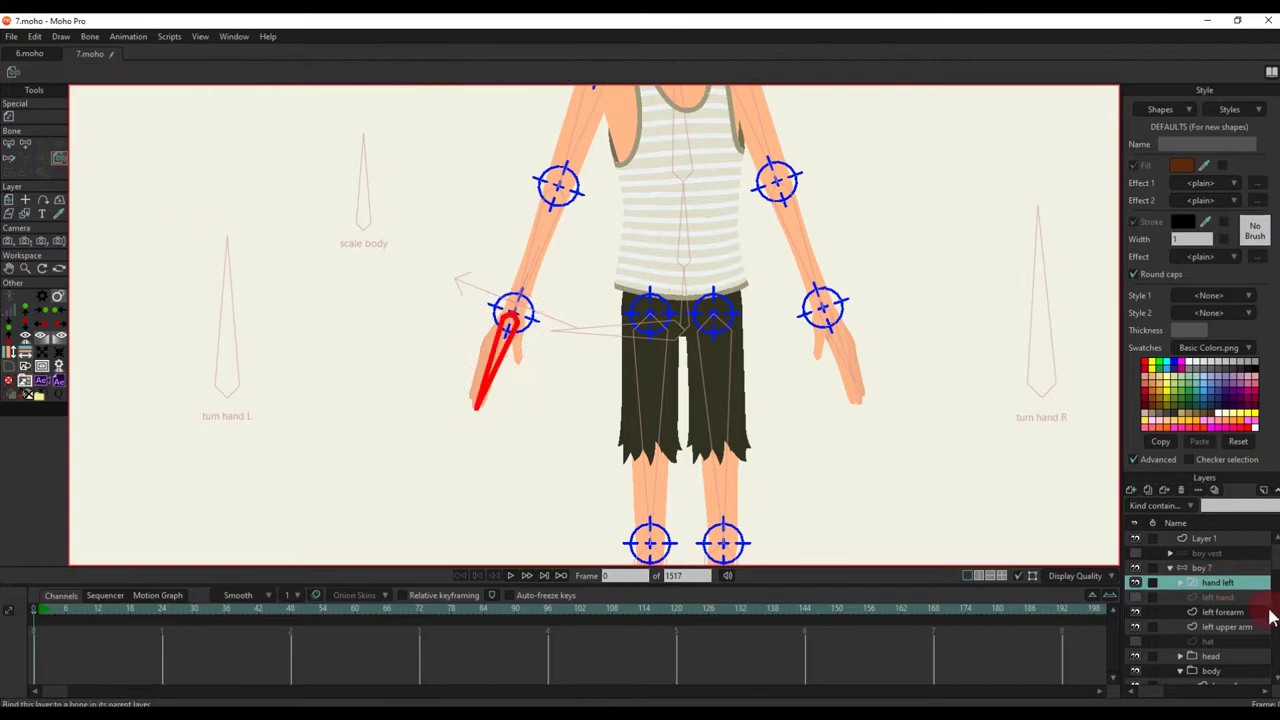
{"action": "scroll", "coordinate": [1250, 632], "scroll_direction": "down", "scroll_amount": 5}
{"action": "left_click", "coordinate": [839, 347]}
{"action": "scroll", "coordinate": [880, 412], "scroll_direction": "down", "scroll_amount": 3}
{"action": "scroll", "coordinate": [1229, 573], "scroll_direction": "up", "scroll_amount": 3}
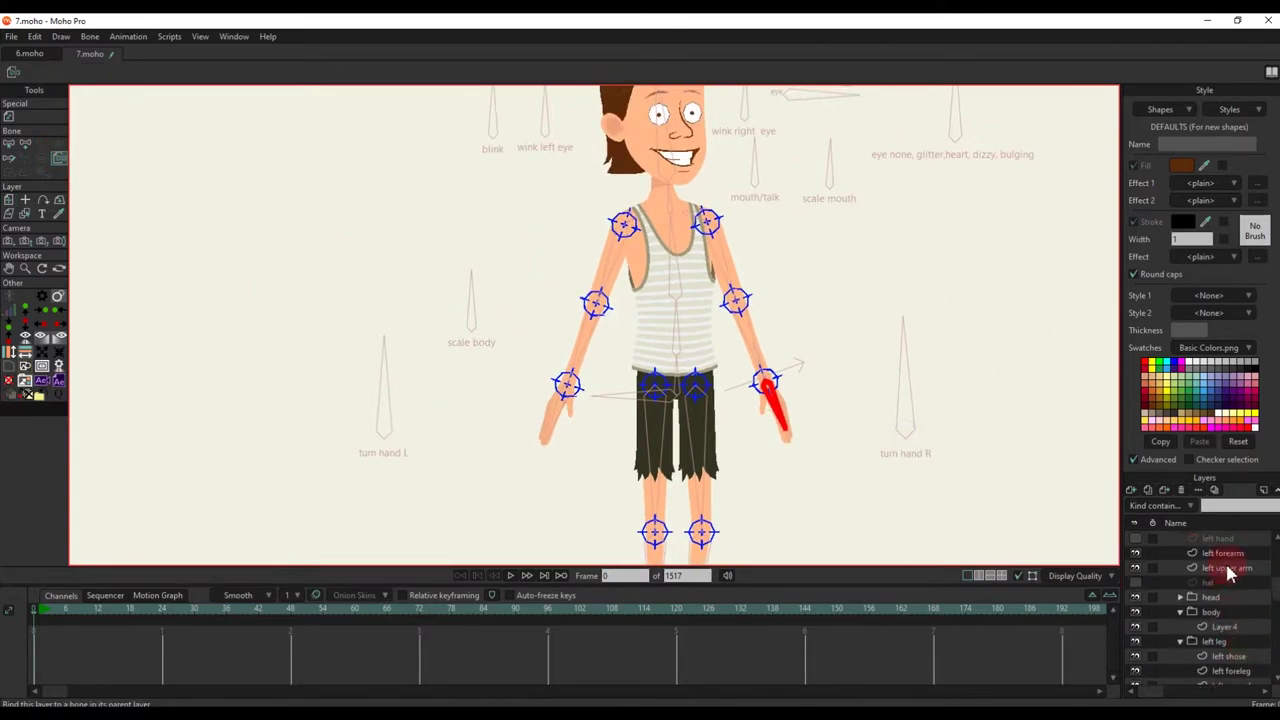
Step: Activate the turn hand L action for the boy 7 layer and scrub it to frame 31 to check the hands
{"action": "left_click", "coordinate": [1202, 568]}
{"action": "left_click", "coordinate": [387, 395]}
{"action": "key", "text": "ctrl+k"}
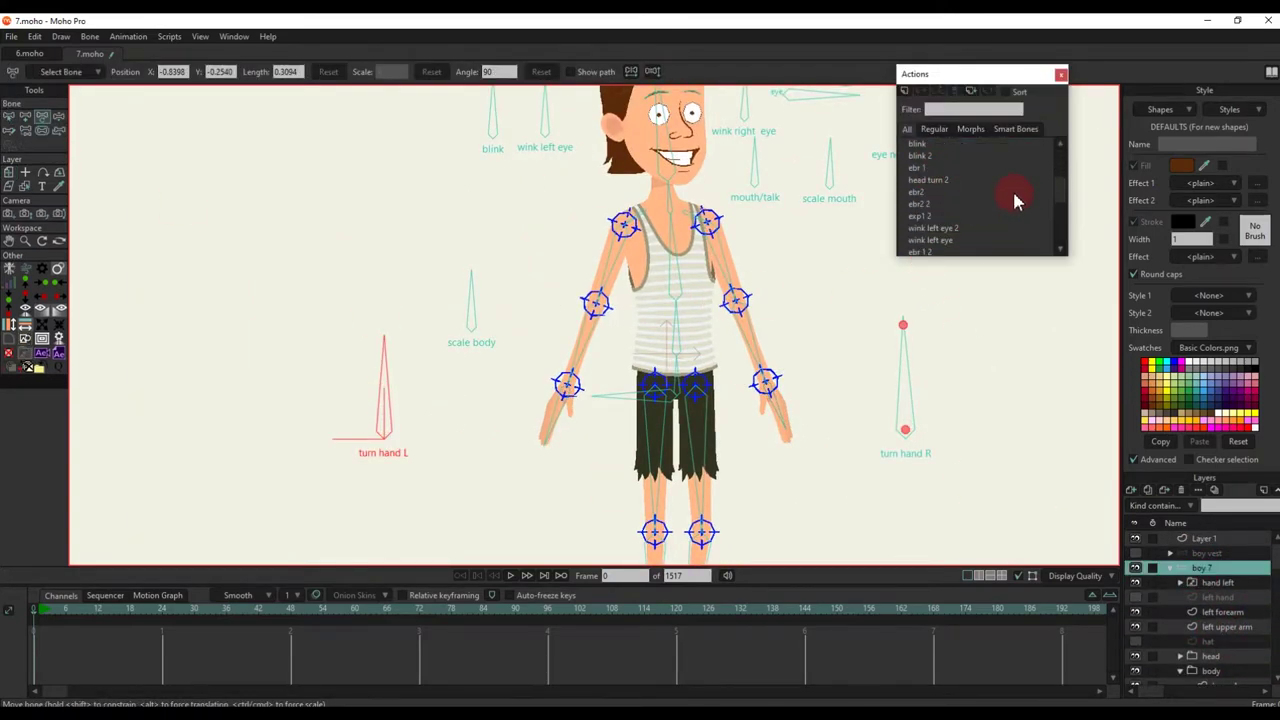
{"action": "scroll", "coordinate": [1027, 215], "scroll_direction": "up", "scroll_amount": 2}
{"action": "left_click", "coordinate": [947, 179]}
{"action": "left_click", "coordinate": [92, 598]}
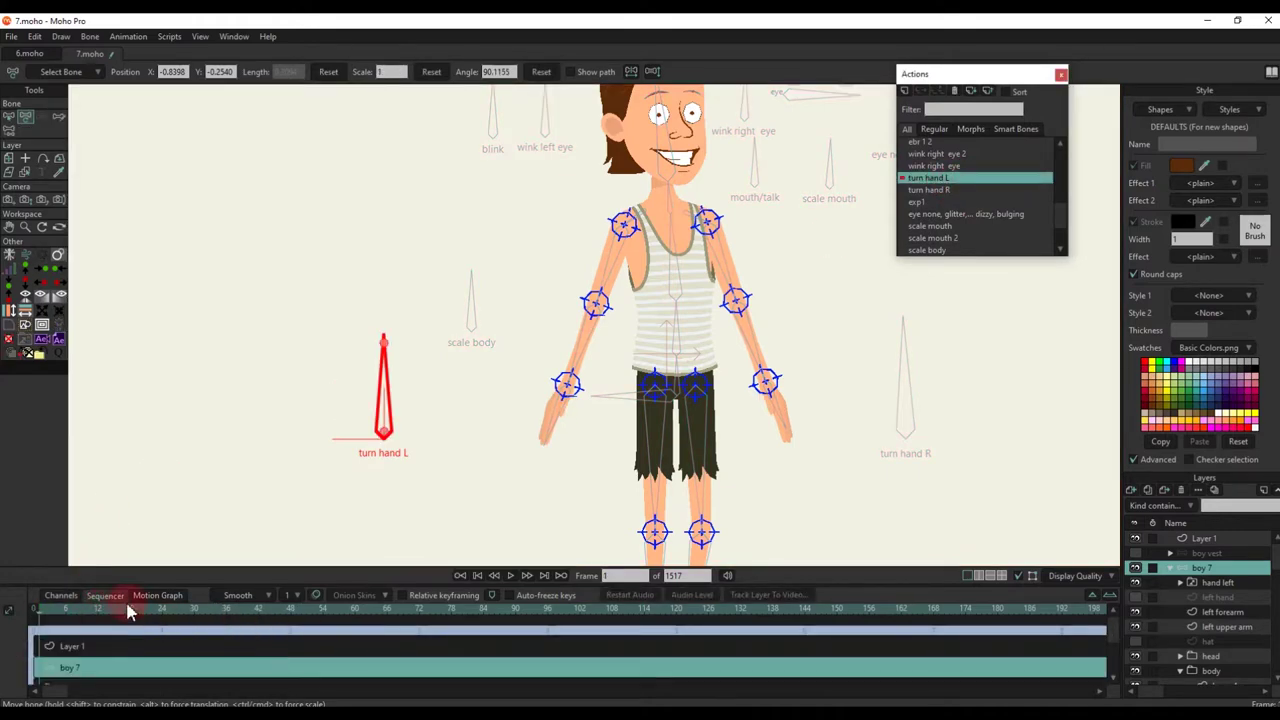
{"action": "left_click", "coordinate": [64, 597]}
{"action": "left_click_drag", "start_coordinate": [64, 612], "coordinate": [200, 619]}
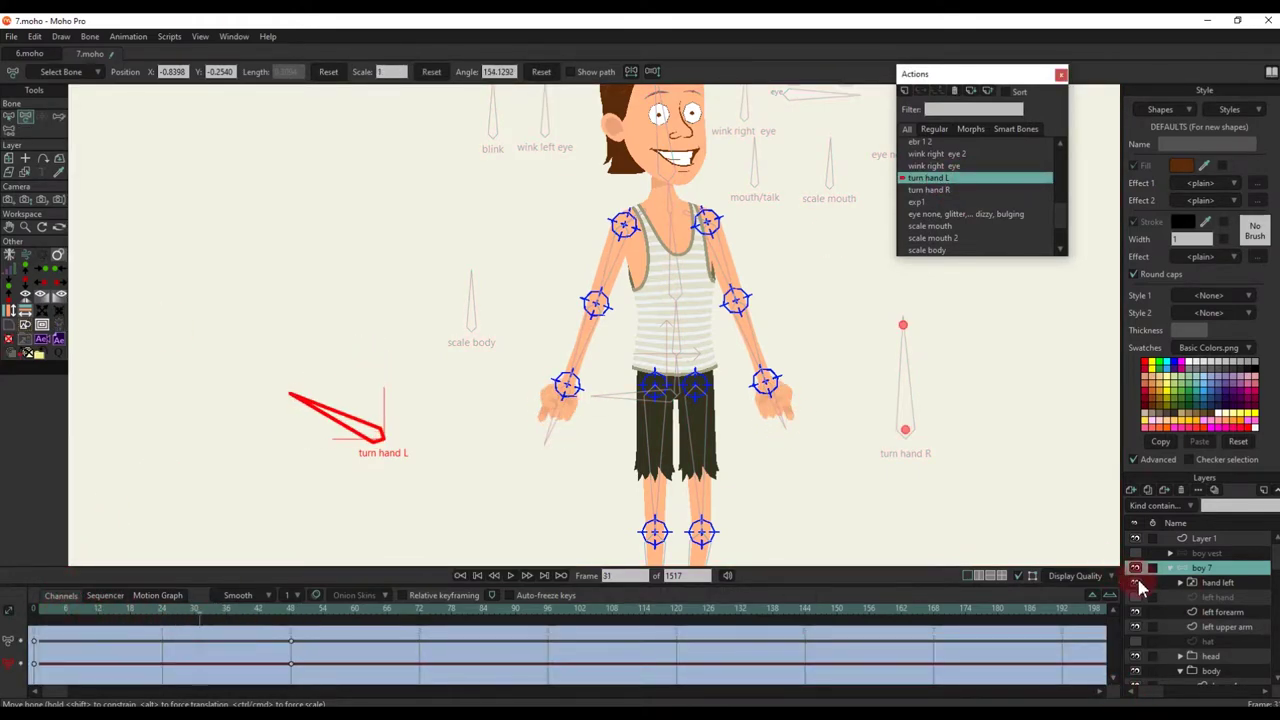
Step: Cut the right hand layer's switch keyframes from the turn hand L action and return to Mainline
{"action": "scroll", "coordinate": [1188, 652], "scroll_direction": "down", "scroll_amount": 4}
{"action": "scroll", "coordinate": [1145, 630], "scroll_direction": "down", "scroll_amount": 1}
{"action": "left_click", "coordinate": [1136, 642]}
{"action": "left_click", "coordinate": [1136, 642]}
{"action": "left_click", "coordinate": [1218, 642]}
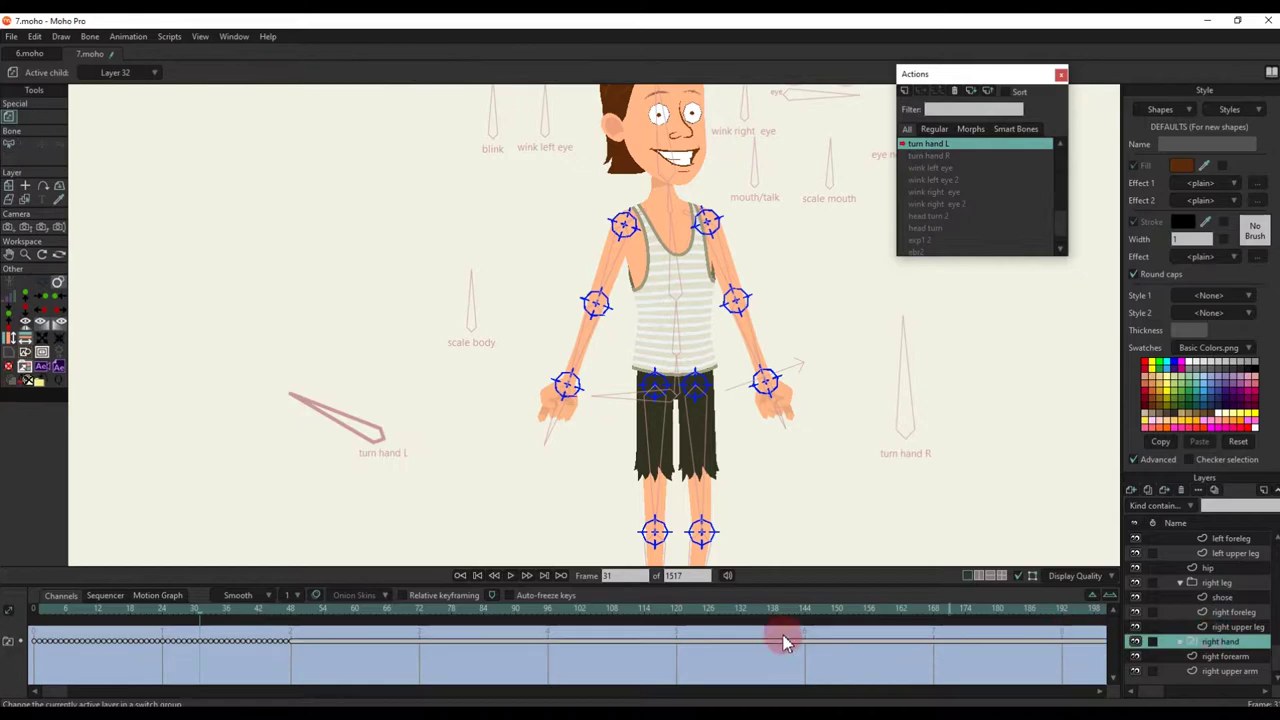
{"action": "left_click_drag", "start_coordinate": [334, 664], "coordinate": [6, 615]}
{"action": "key", "text": "Delete"}
{"action": "scroll", "coordinate": [946, 157], "scroll_direction": "up", "scroll_amount": 7}
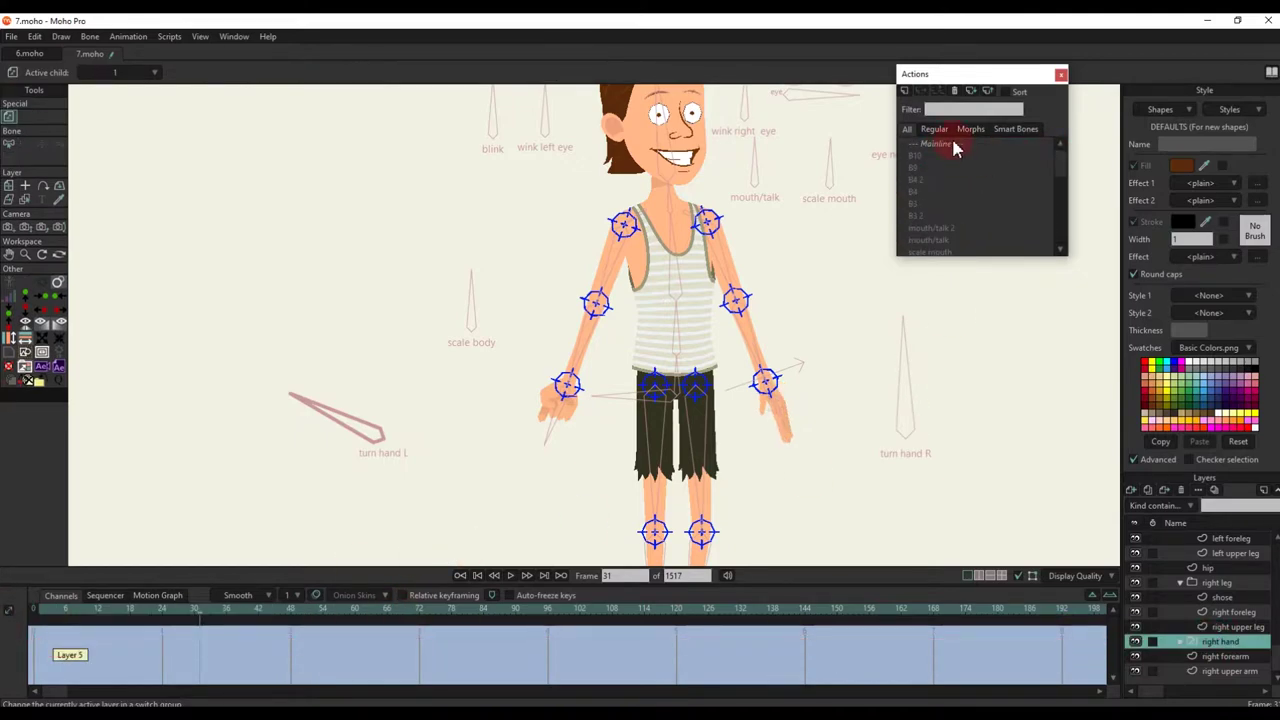
{"action": "double_click", "coordinate": [954, 145]}
Step: Activate the turn hand R action for the boy 7 layer and scrub it to frame 58
{"action": "scroll", "coordinate": [1229, 606], "scroll_direction": "up", "scroll_amount": 5}
{"action": "left_click", "coordinate": [1204, 569]}
{"action": "left_click", "coordinate": [920, 313]}
{"action": "scroll", "coordinate": [924, 272], "scroll_direction": "down", "scroll_amount": 8}
{"action": "left_click", "coordinate": [944, 204]}
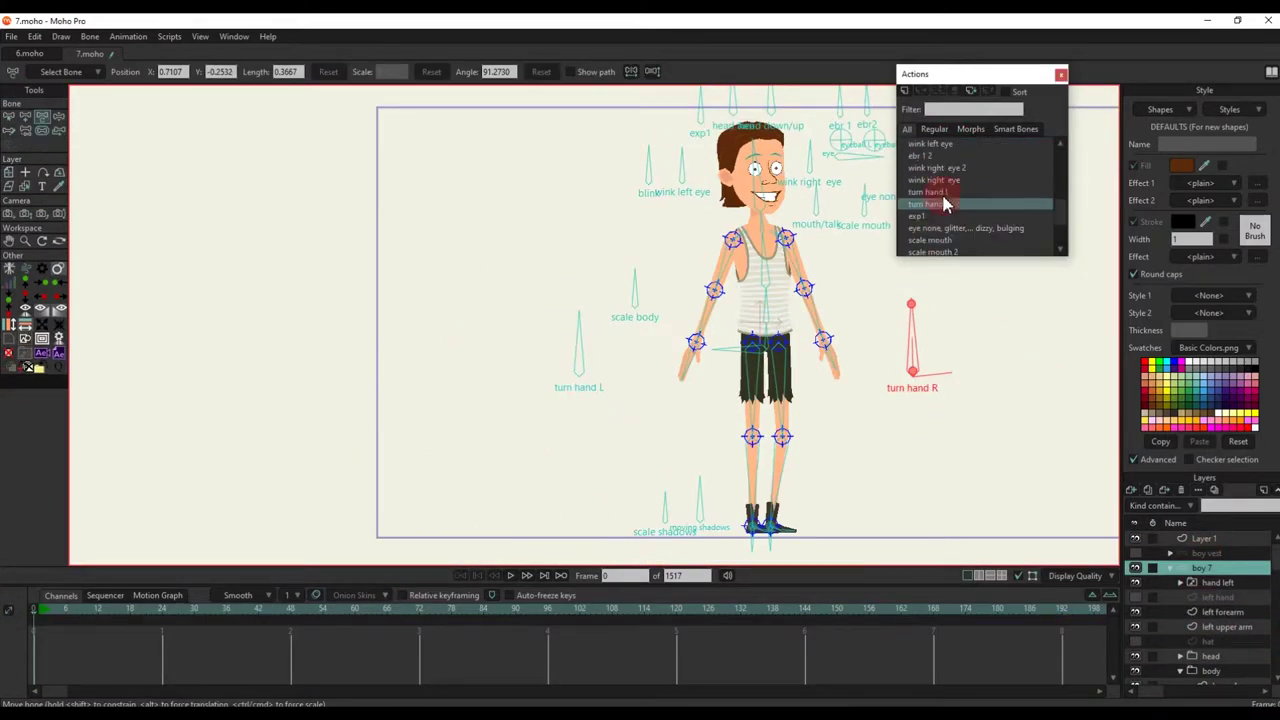
{"action": "scroll", "coordinate": [944, 200], "scroll_direction": "down", "scroll_amount": 1}
{"action": "double_click", "coordinate": [930, 157]}
{"action": "left_click_drag", "start_coordinate": [212, 611], "coordinate": [344, 612]}
Step: Paste the switch keyframes onto the right hand layer in the turn hand R action and return to Mainline
{"action": "scroll", "coordinate": [1222, 612], "scroll_direction": "down", "scroll_amount": 4}
{"action": "scroll", "coordinate": [1223, 620], "scroll_direction": "down", "scroll_amount": 1}
{"action": "left_click", "coordinate": [1220, 641]}
{"action": "key", "text": "ctrl+v"}
{"action": "scroll", "coordinate": [958, 165], "scroll_direction": "up", "scroll_amount": 7}
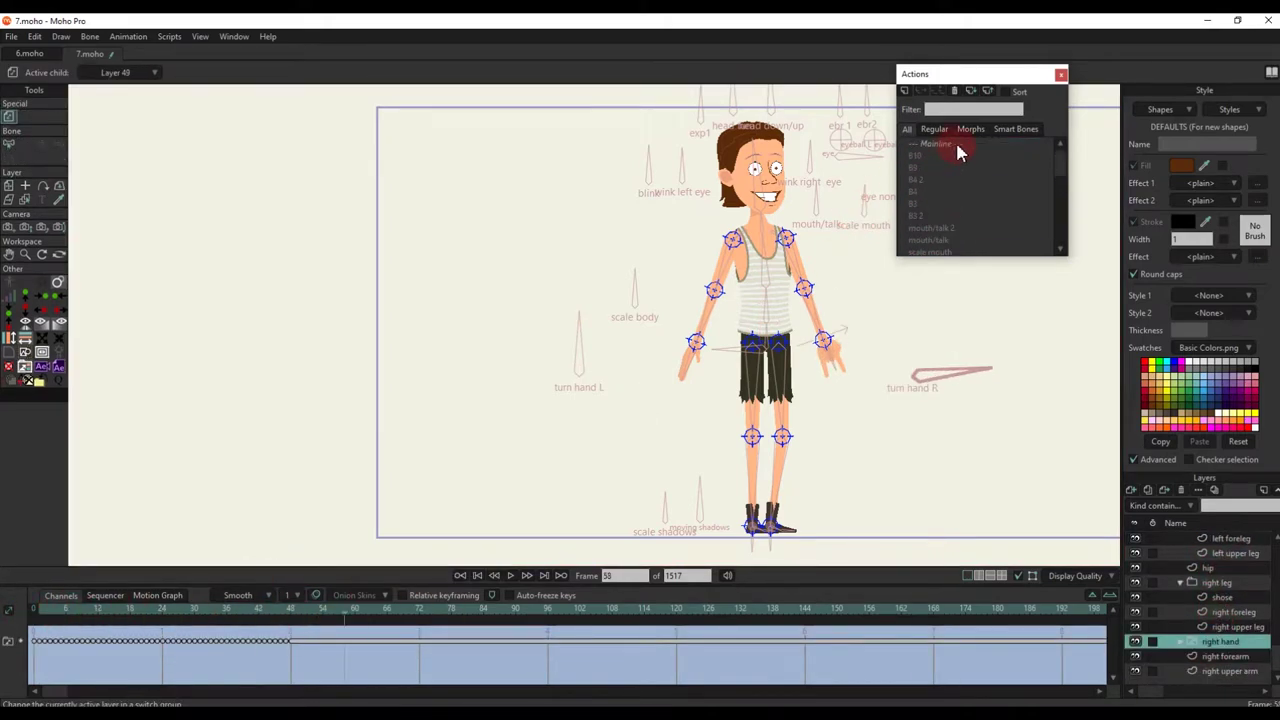
{"action": "double_click", "coordinate": [957, 147]}
Step: Test the boy 7 rig at frame 3 by lowering the hip and raising the right arm
{"action": "scroll", "coordinate": [1222, 592], "scroll_direction": "up", "scroll_amount": 5}
{"action": "left_click", "coordinate": [1203, 566]}
{"action": "left_click_drag", "start_coordinate": [857, 456], "coordinate": [747, 448]}
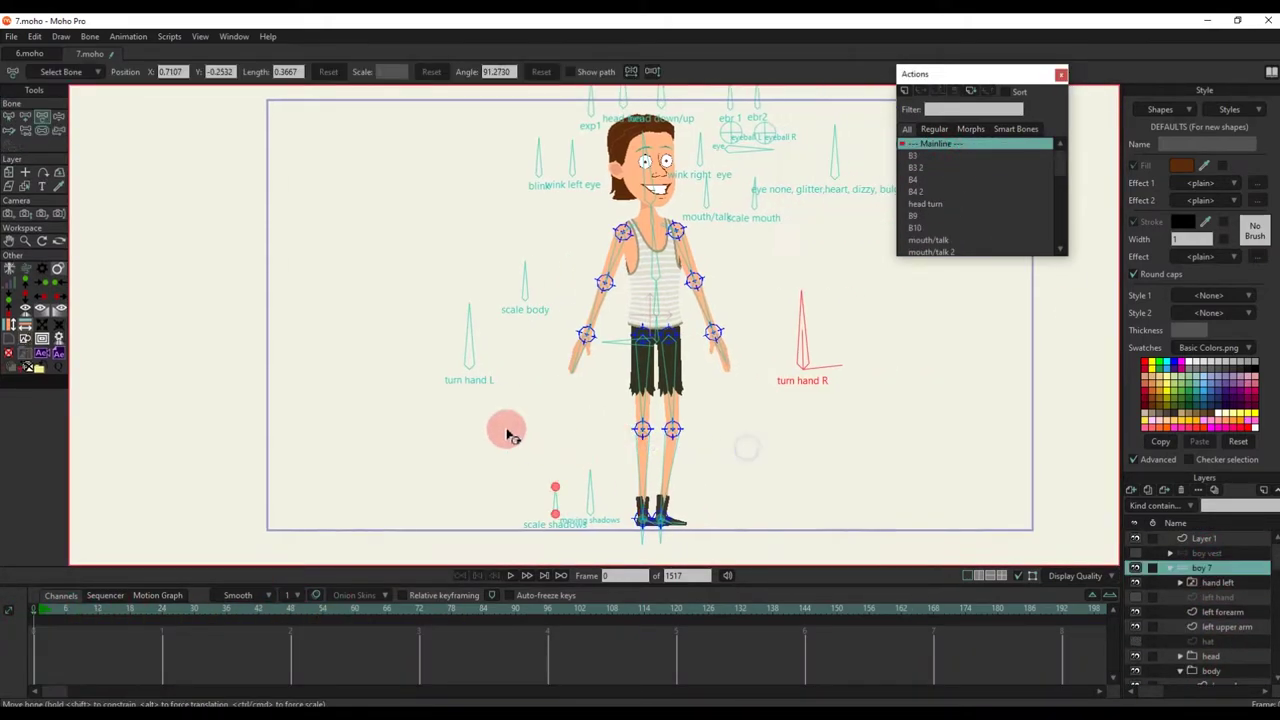
{"action": "left_click", "coordinate": [49, 611]}
{"action": "left_click_drag", "start_coordinate": [643, 347], "coordinate": [679, 370]}
{"action": "scroll", "coordinate": [735, 276], "scroll_direction": "up", "scroll_amount": 2}
{"action": "left_click_drag", "start_coordinate": [724, 292], "coordinate": [752, 264]}
{"action": "left_click_drag", "start_coordinate": [810, 284], "coordinate": [796, 226]}
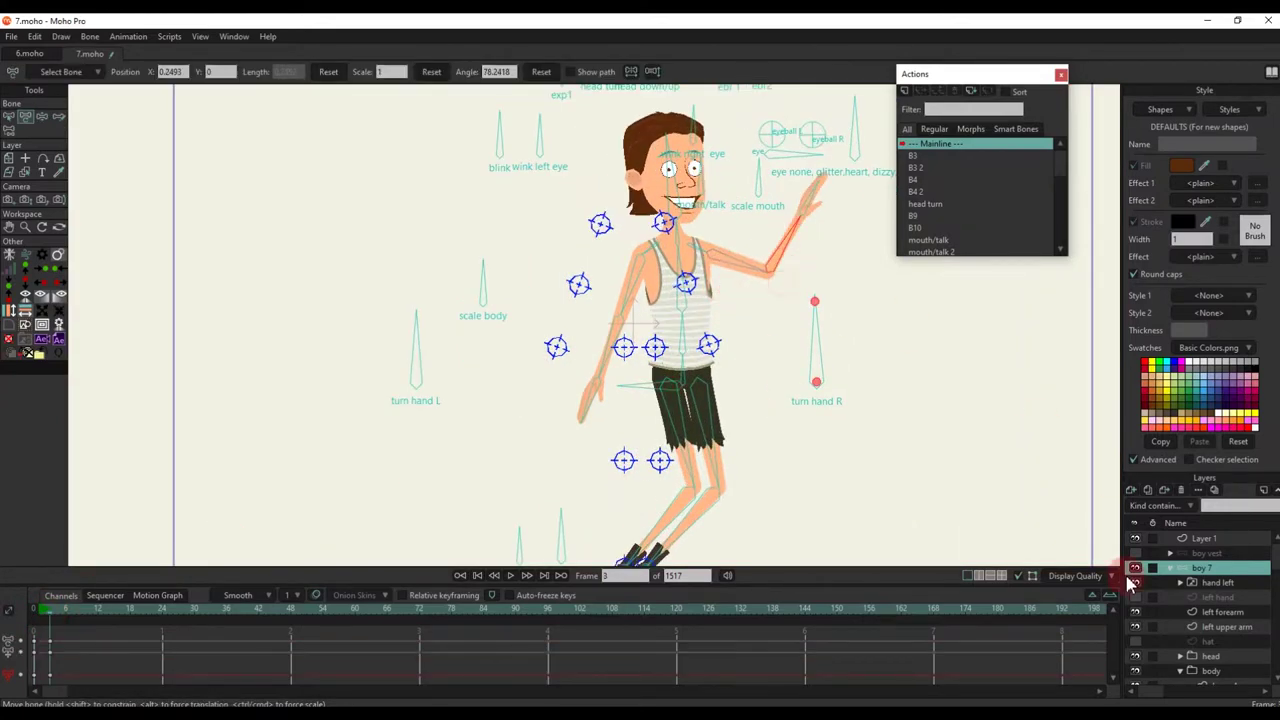
Step: Hide Layer 1 and test the boy 7 rig by bending the torso and raising the arms at frame 3
{"action": "left_click", "coordinate": [1134, 538]}
{"action": "scroll", "coordinate": [554, 276], "scroll_direction": "up", "scroll_amount": 3}
{"action": "left_click_drag", "start_coordinate": [646, 408], "coordinate": [606, 338]}
{"action": "left_click_drag", "start_coordinate": [676, 296], "coordinate": [718, 230]}
{"action": "left_click_drag", "start_coordinate": [816, 228], "coordinate": [821, 213]}
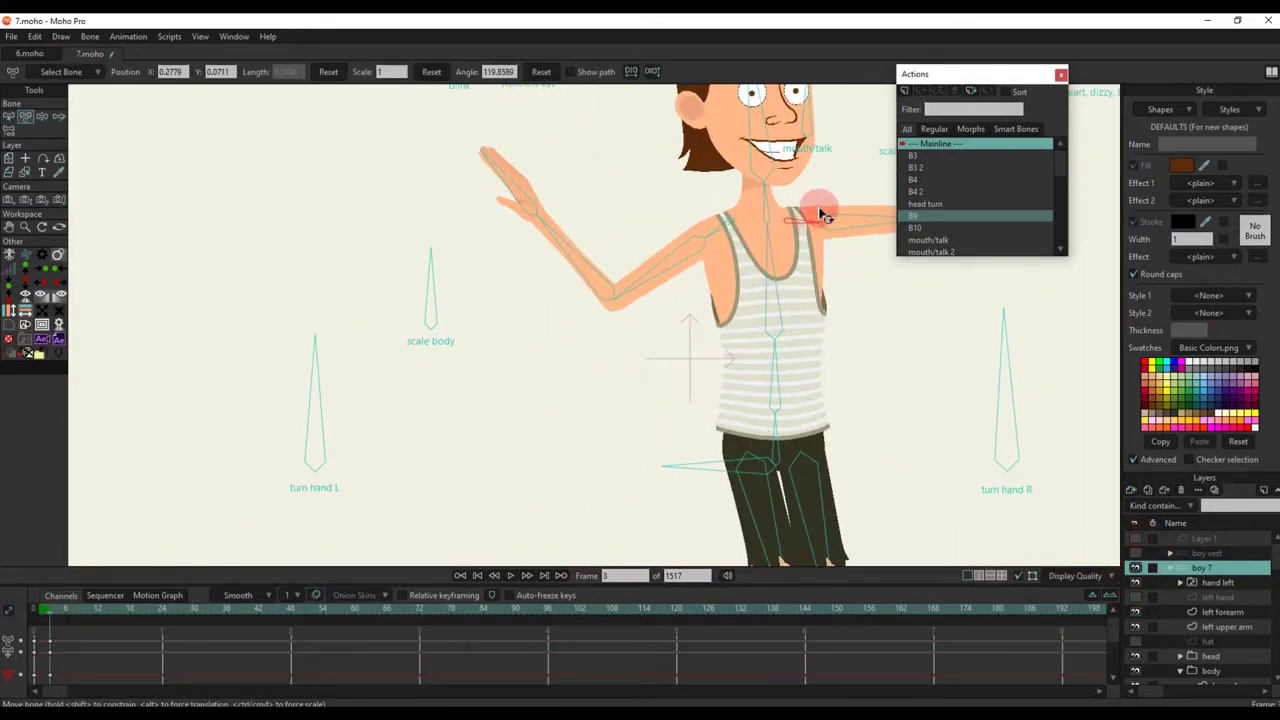
Step: Test the left shoulder deformation by rotating the upper arm bone upward
{"action": "scroll", "coordinate": [820, 213], "scroll_direction": "up", "scroll_amount": 4}
{"action": "left_click_drag", "start_coordinate": [718, 268], "coordinate": [708, 255]}
{"action": "left_click_drag", "start_coordinate": [478, 296], "coordinate": [496, 241]}
{"action": "scroll", "coordinate": [498, 250], "scroll_direction": "up", "scroll_amount": 3}
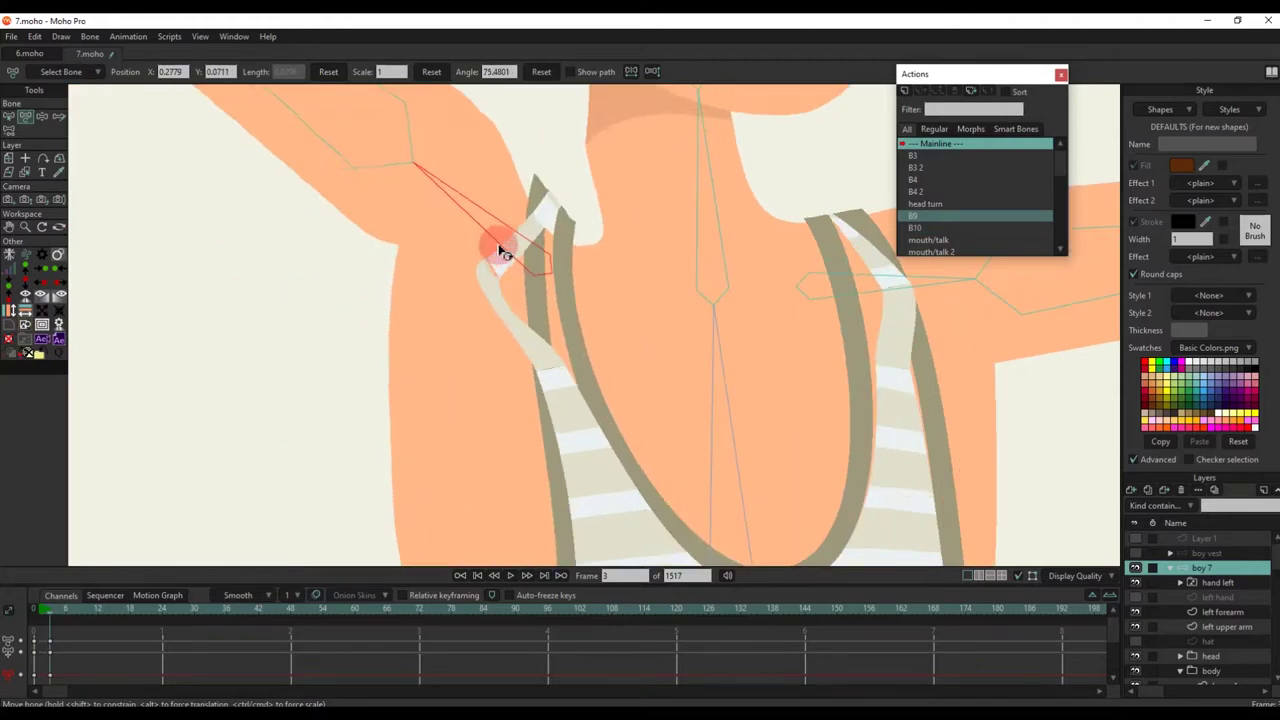
{"action": "scroll", "coordinate": [503, 252], "scroll_direction": "down", "scroll_amount": 4}
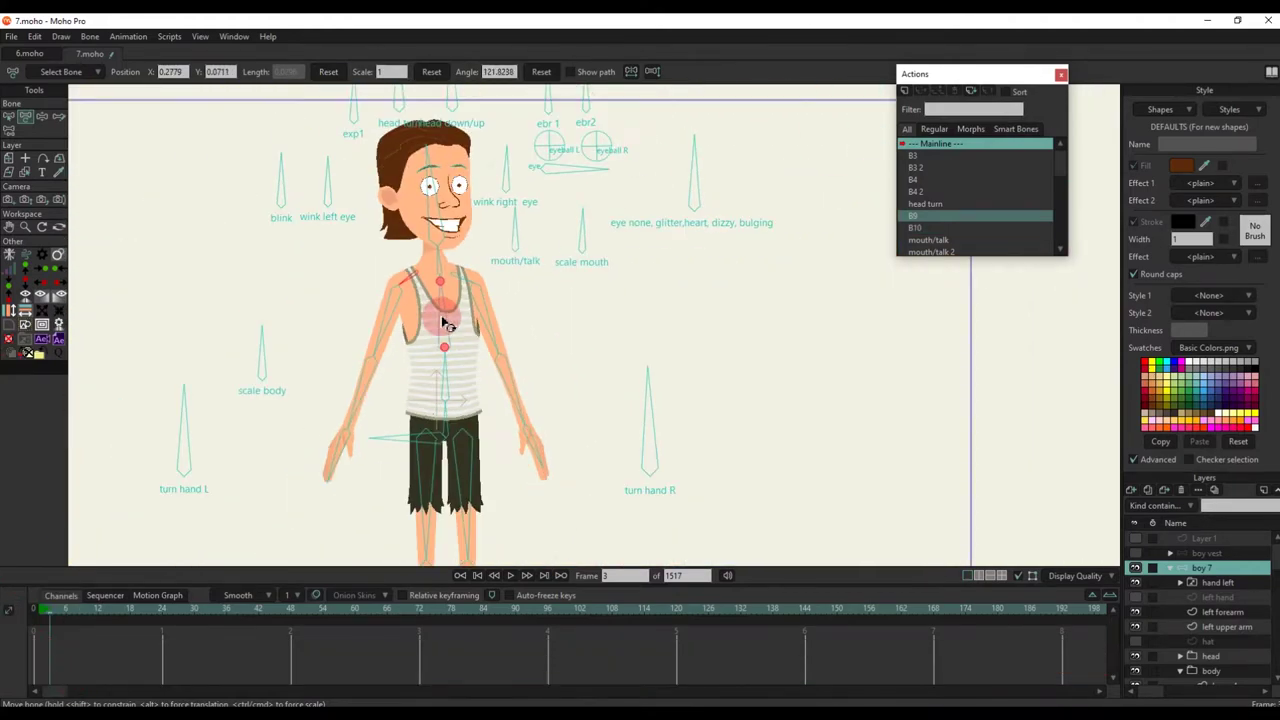
Step: Rotate the blink control bone and open the blink action at frame 24
{"action": "scroll", "coordinate": [447, 323], "scroll_direction": "up", "scroll_amount": 3}
{"action": "left_click_drag", "start_coordinate": [343, 251], "coordinate": [330, 183]}
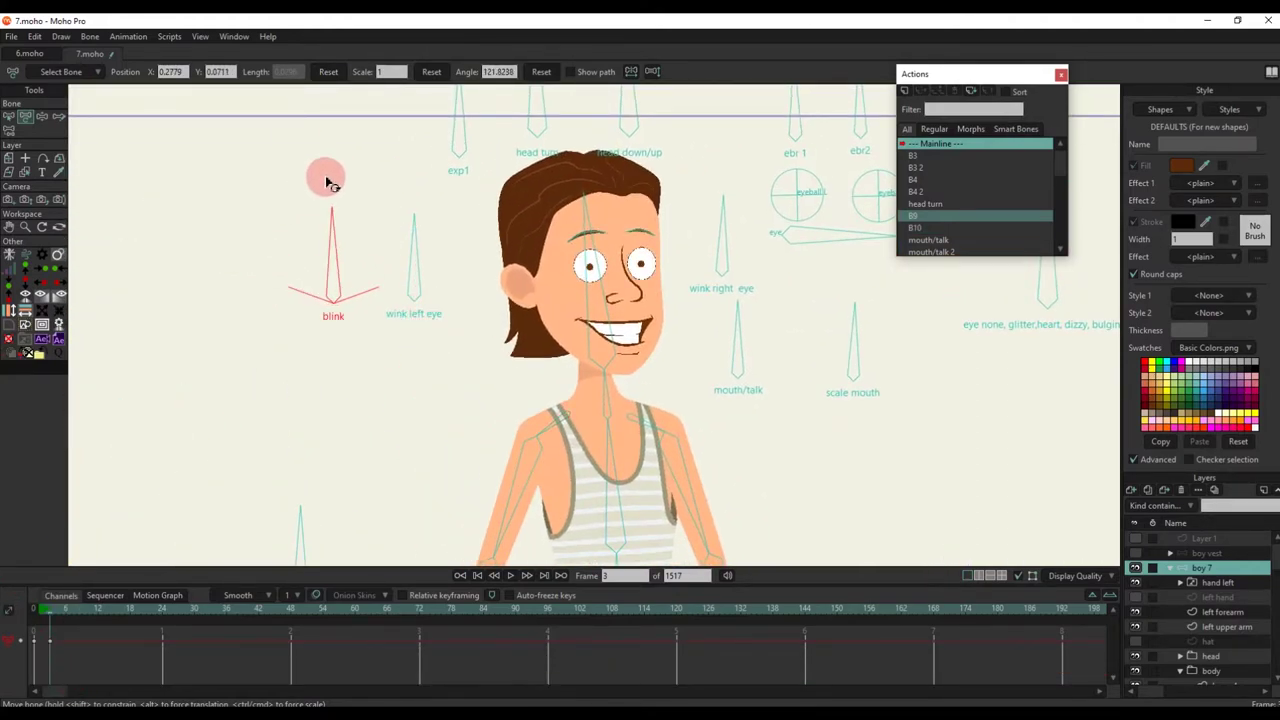
{"action": "scroll", "coordinate": [924, 178], "scroll_direction": "down", "scroll_amount": 3}
{"action": "double_click", "coordinate": [922, 171]}
{"action": "left_click_drag", "start_coordinate": [52, 614], "coordinate": [157, 630]}
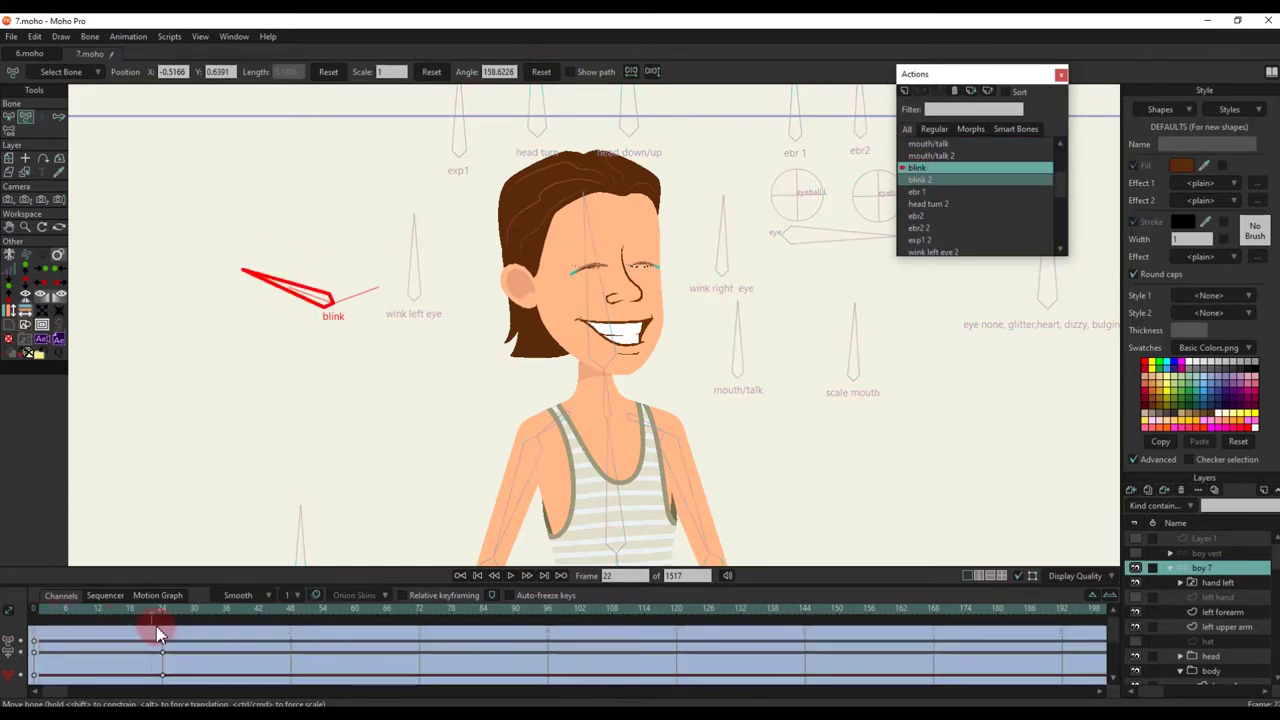
Step: Raise both eyebrow bones above the closed eyes at frame 24 of the blink action
{"action": "scroll", "coordinate": [578, 245], "scroll_direction": "up", "scroll_amount": 5}
{"action": "left_click_drag", "start_coordinate": [564, 348], "coordinate": [567, 299]}
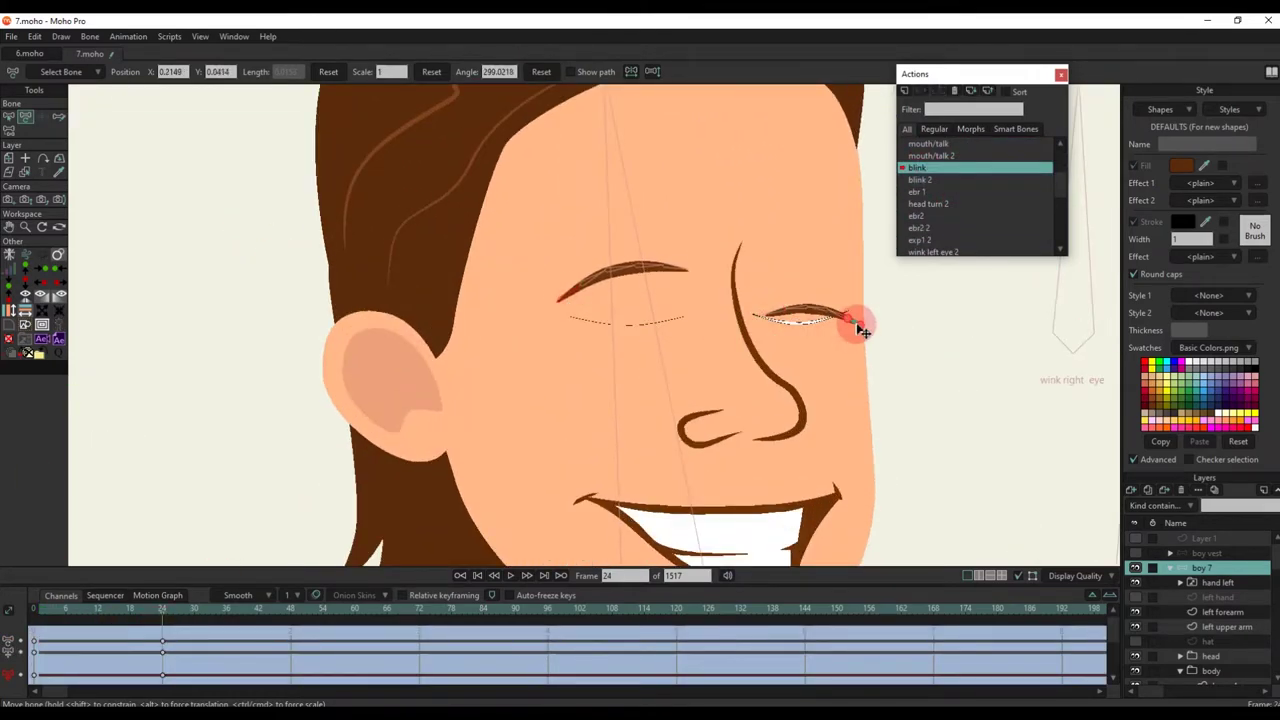
{"action": "left_click_drag", "start_coordinate": [856, 322], "coordinate": [848, 278]}
{"action": "left_click_drag", "start_coordinate": [562, 302], "coordinate": [562, 291]}
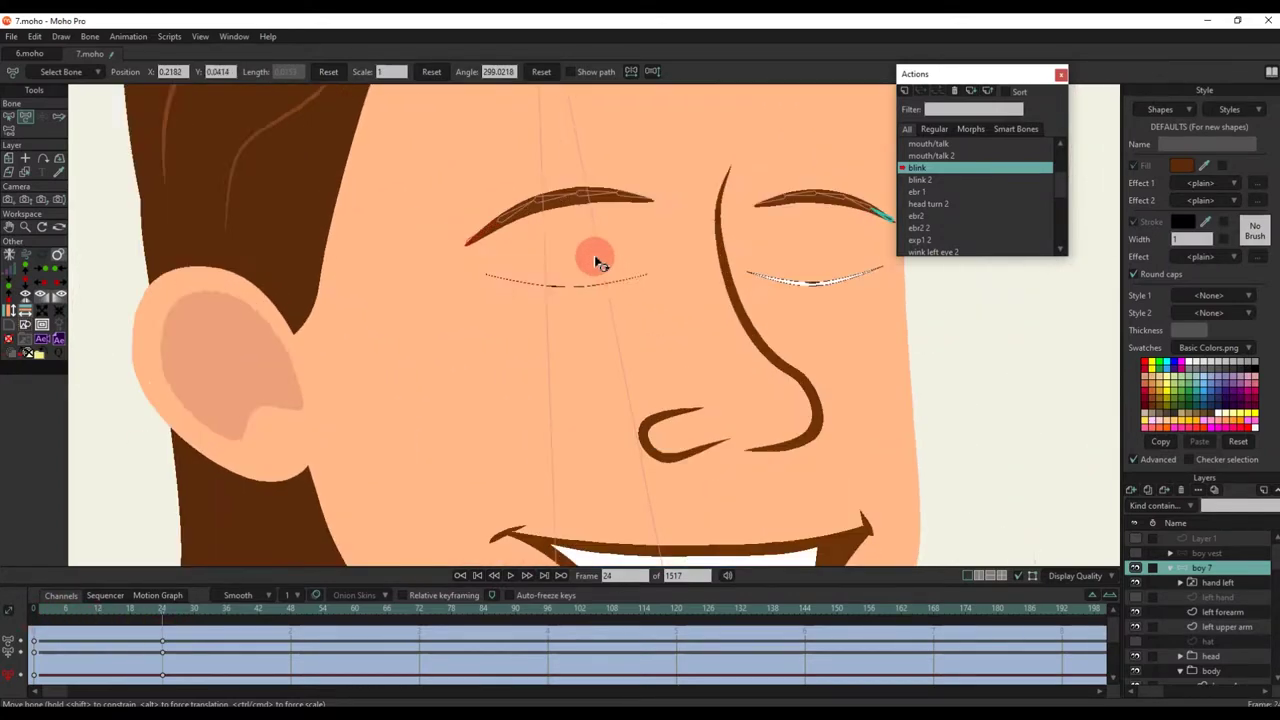
Step: Select the left eye's shape layer and thicken its closed eyelid line at frame 24 of the blink action
{"action": "scroll", "coordinate": [595, 258], "scroll_direction": "up", "scroll_amount": 3}
{"action": "right_click", "coordinate": [566, 312], "text": "alt"}
{"action": "right_click", "coordinate": [594, 312], "text": "alt"}
{"action": "scroll", "coordinate": [571, 400], "scroll_direction": "up", "scroll_amount": 3}
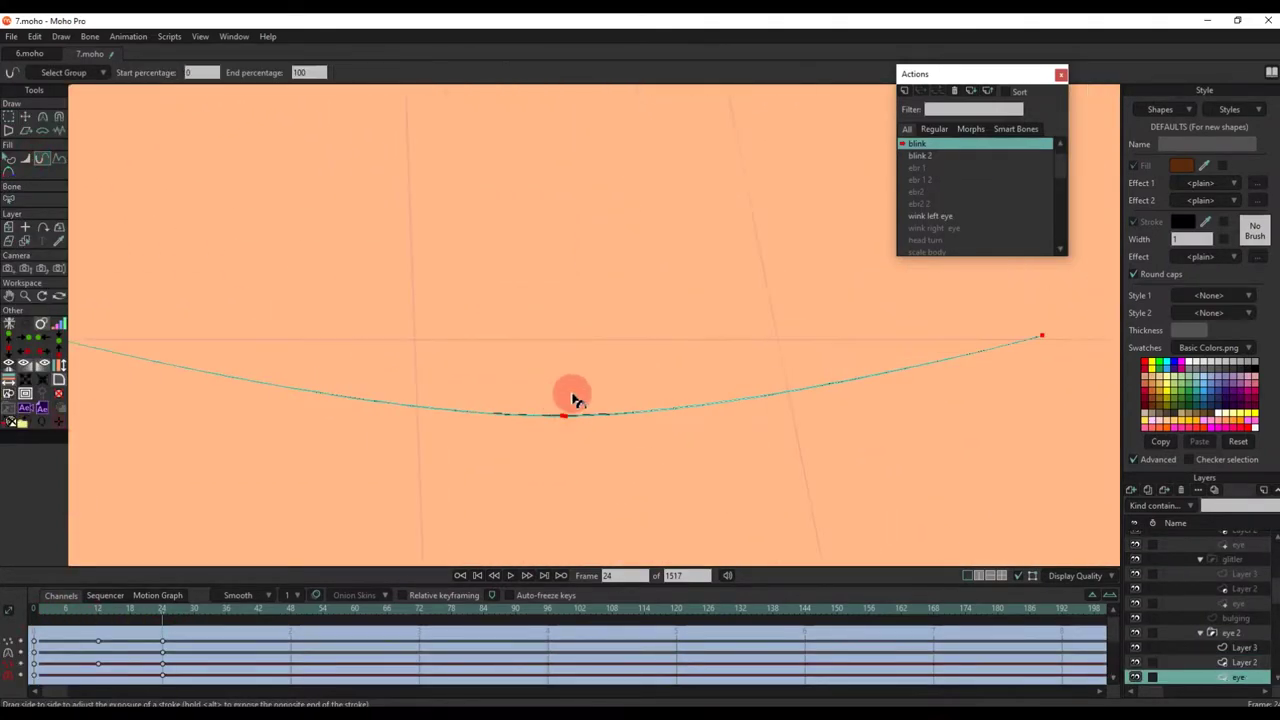
{"action": "left_click", "coordinate": [26, 158]}
{"action": "mouse_move", "coordinate": [558, 400]}
{"action": "left_mouse_down"}
{"action": "mouse_move", "coordinate": [594, 403]}
{"action": "mouse_move", "coordinate": [578, 401]}
{"action": "mouse_move", "coordinate": [611, 389]}
{"action": "mouse_move", "coordinate": [557, 334]}
{"action": "left_mouse_up"}
{"action": "scroll", "coordinate": [591, 397], "scroll_direction": "down", "scroll_amount": 3}
{"action": "key", "text": "q"}
{"action": "scroll", "coordinate": [640, 392], "scroll_direction": "down", "scroll_amount": 4}
{"action": "scroll", "coordinate": [540, 328], "scroll_direction": "up", "scroll_amount": 6}
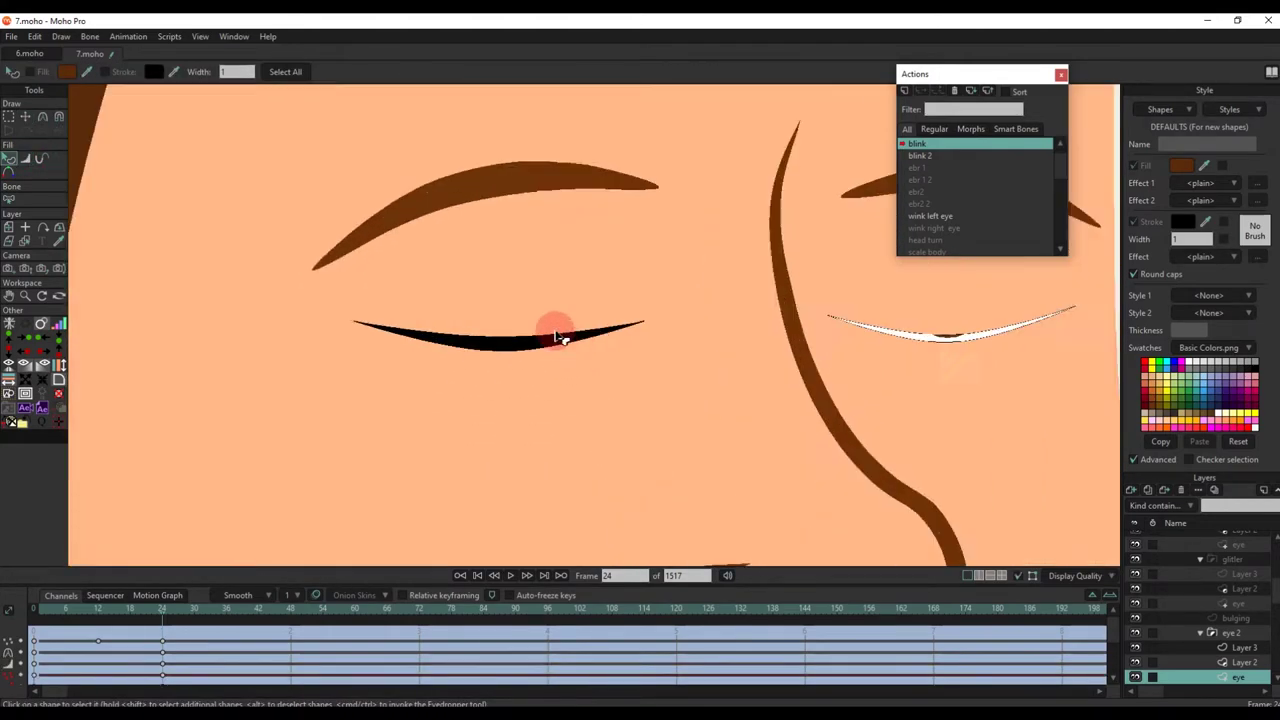
Step: Adjust the line width at the middle points of the left closed eyelid to about 260 percent
{"action": "key", "text": "t"}
{"action": "left_click", "coordinate": [26, 158]}
{"action": "scroll", "coordinate": [400, 372], "scroll_direction": "up", "scroll_amount": 4}
{"action": "left_click_drag", "start_coordinate": [562, 420], "coordinate": [543, 420]}
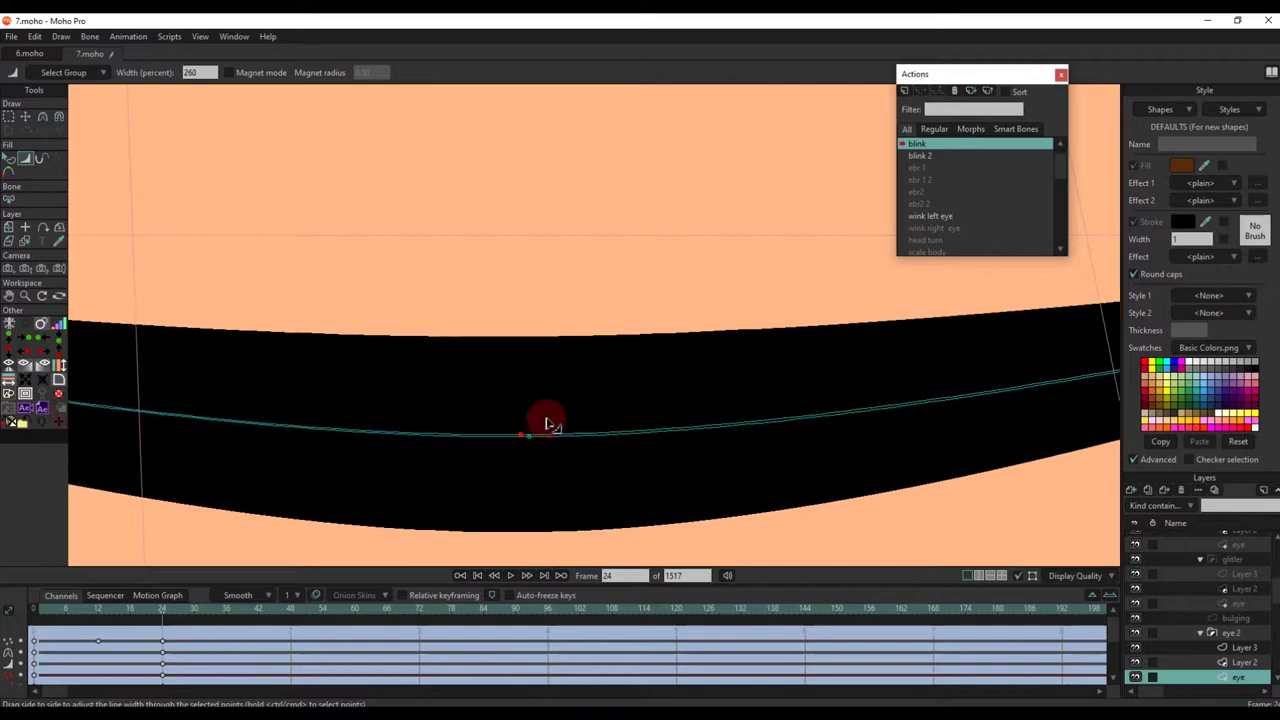
{"action": "key", "text": "q"}
{"action": "scroll", "coordinate": [723, 371], "scroll_direction": "down", "scroll_amount": 3}
{"action": "scroll", "coordinate": [829, 371], "scroll_direction": "up", "scroll_amount": 3}
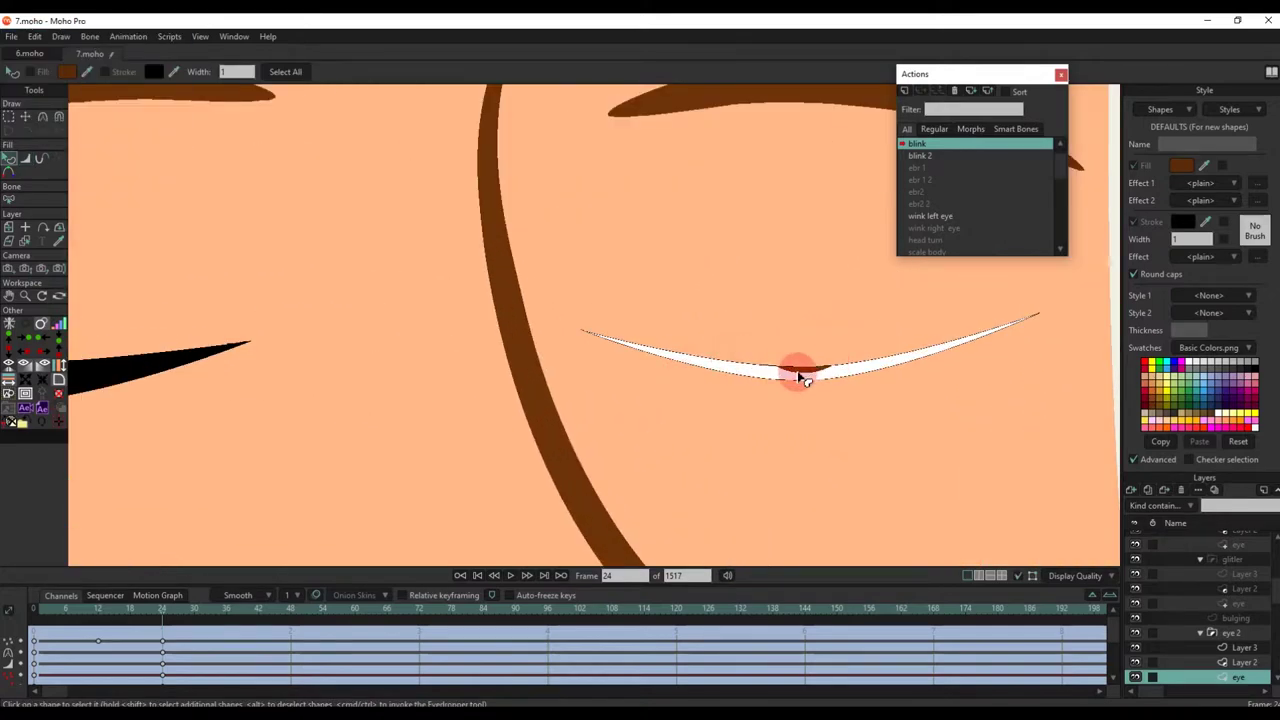
Step: Select the right eye's shape layer and the points of its closed eyelid
{"action": "right_click", "coordinate": [808, 368], "text": "alt"}
{"action": "key", "text": "t"}
{"action": "right_click", "coordinate": [715, 367], "text": "alt"}
{"action": "right_click", "coordinate": [727, 376], "text": "alt"}
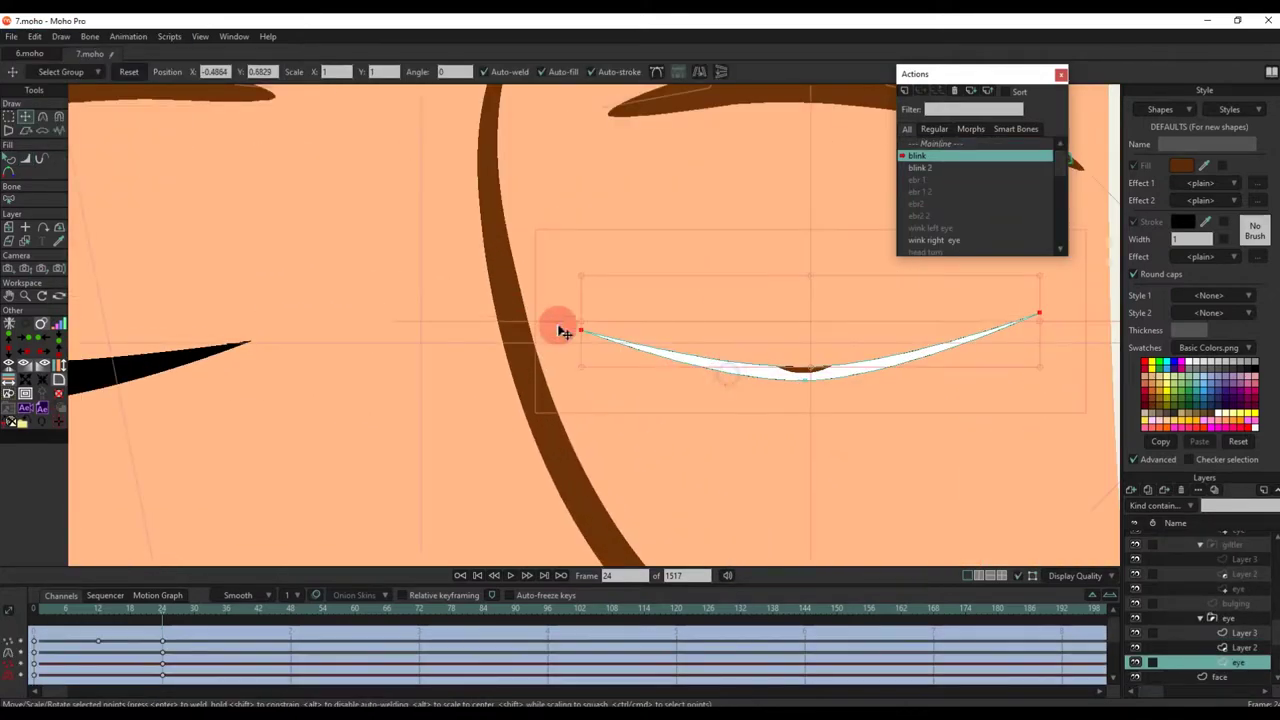
{"action": "left_click", "coordinate": [25, 159]}
{"action": "scroll", "coordinate": [848, 323], "scroll_direction": "up", "scroll_amount": 2}
{"action": "left_click_drag", "start_coordinate": [848, 325], "coordinate": [862, 373]}
{"action": "key", "text": "ctrl+z"}
{"action": "key", "text": "t"}
{"action": "left_click", "coordinate": [117, 219]}
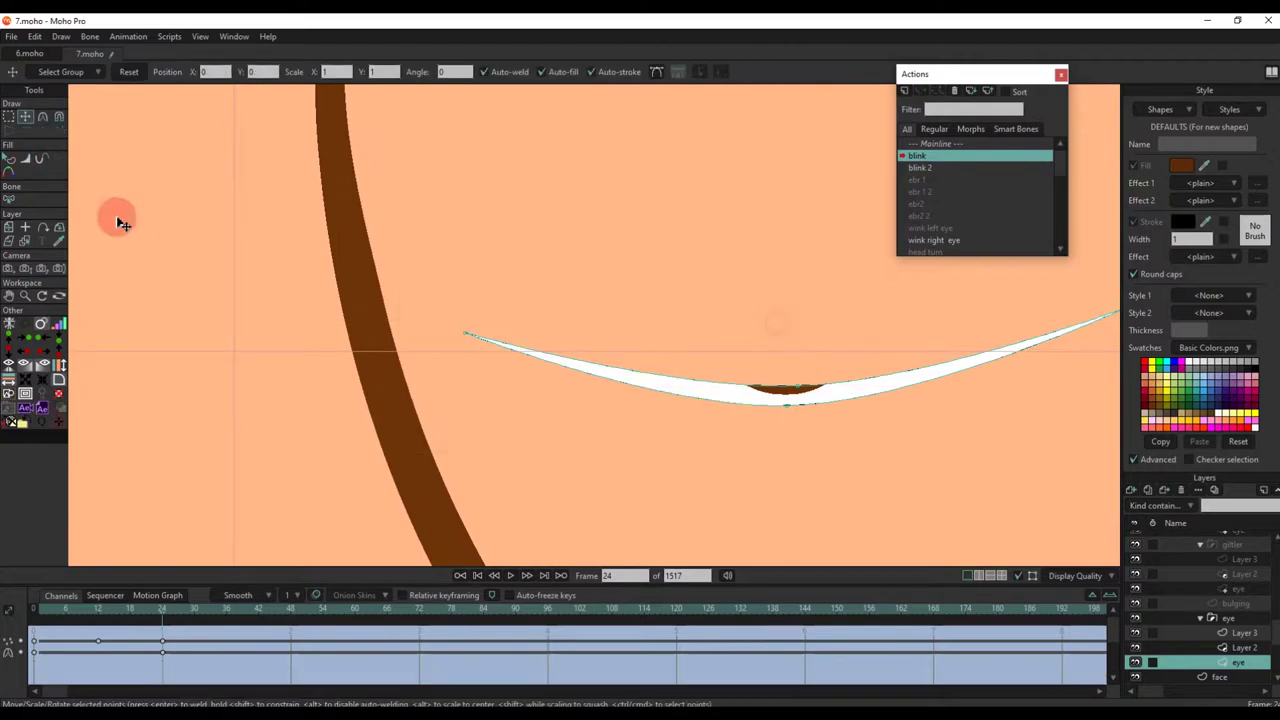
Step: Thicken the middle of the right closed eyelid line and scrub the blink action back to check both eyes
{"action": "left_click", "coordinate": [25, 159]}
{"action": "left_click_drag", "start_coordinate": [800, 432], "coordinate": [788, 387]}
{"action": "key", "text": "t"}
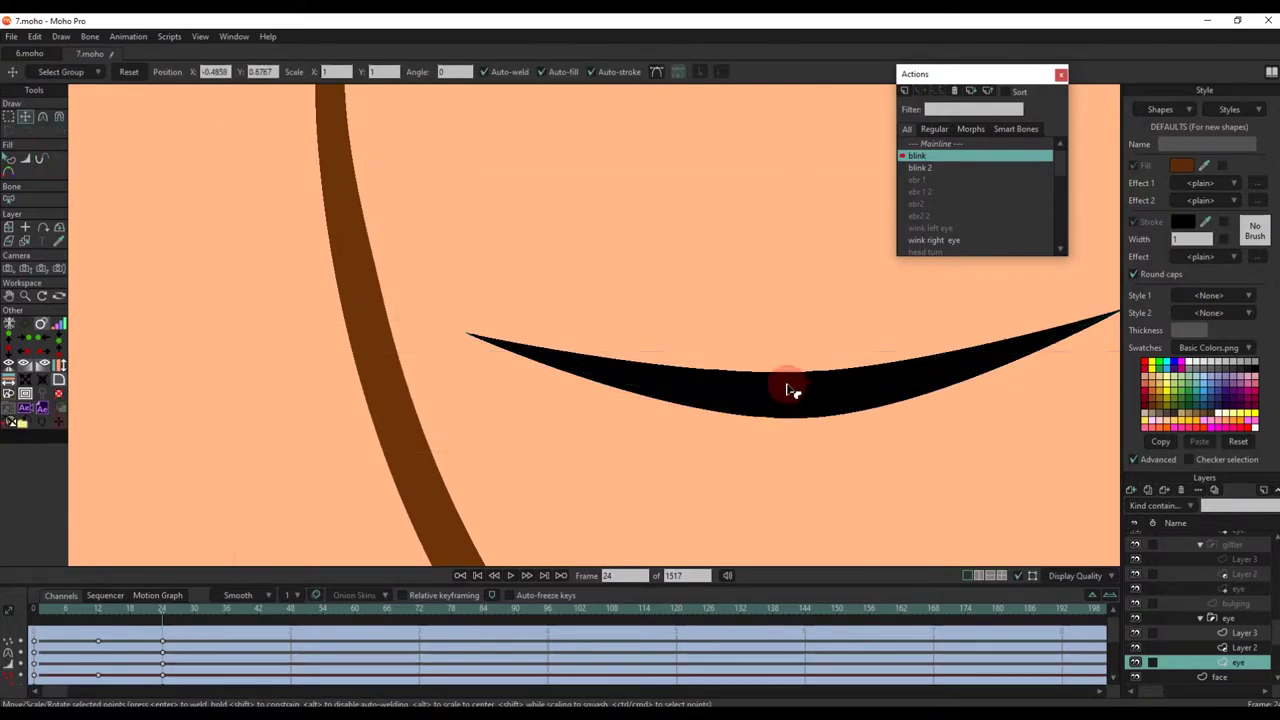
{"action": "key", "text": "q"}
{"action": "scroll", "coordinate": [774, 387], "scroll_direction": "down", "scroll_amount": 10}
{"action": "mouse_move", "coordinate": [107, 610]}
{"action": "left_mouse_down"}
{"action": "mouse_move", "coordinate": [149, 623]}
{"action": "mouse_move", "coordinate": [102, 626]}
{"action": "left_mouse_up"}
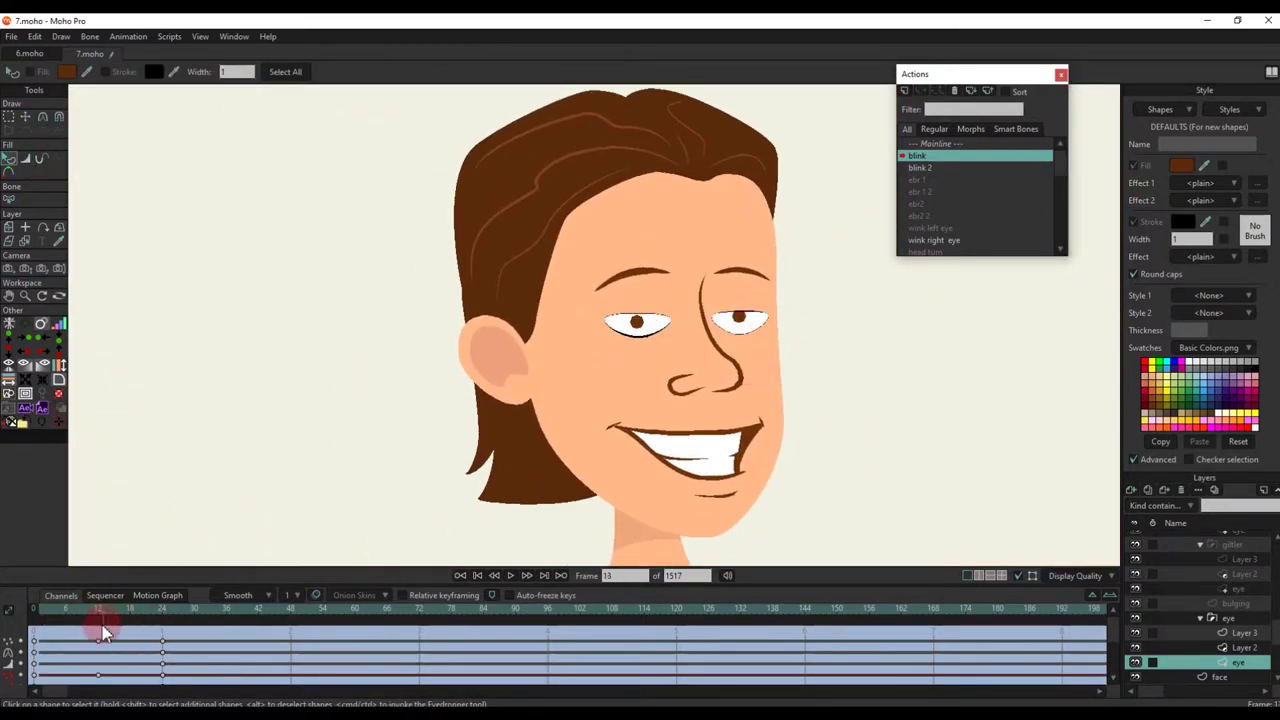
Step: Rotate the blink bone to its opposite extreme in Mainline and open the blink 2 action at frame 24
{"action": "left_click", "coordinate": [1272, 545]}
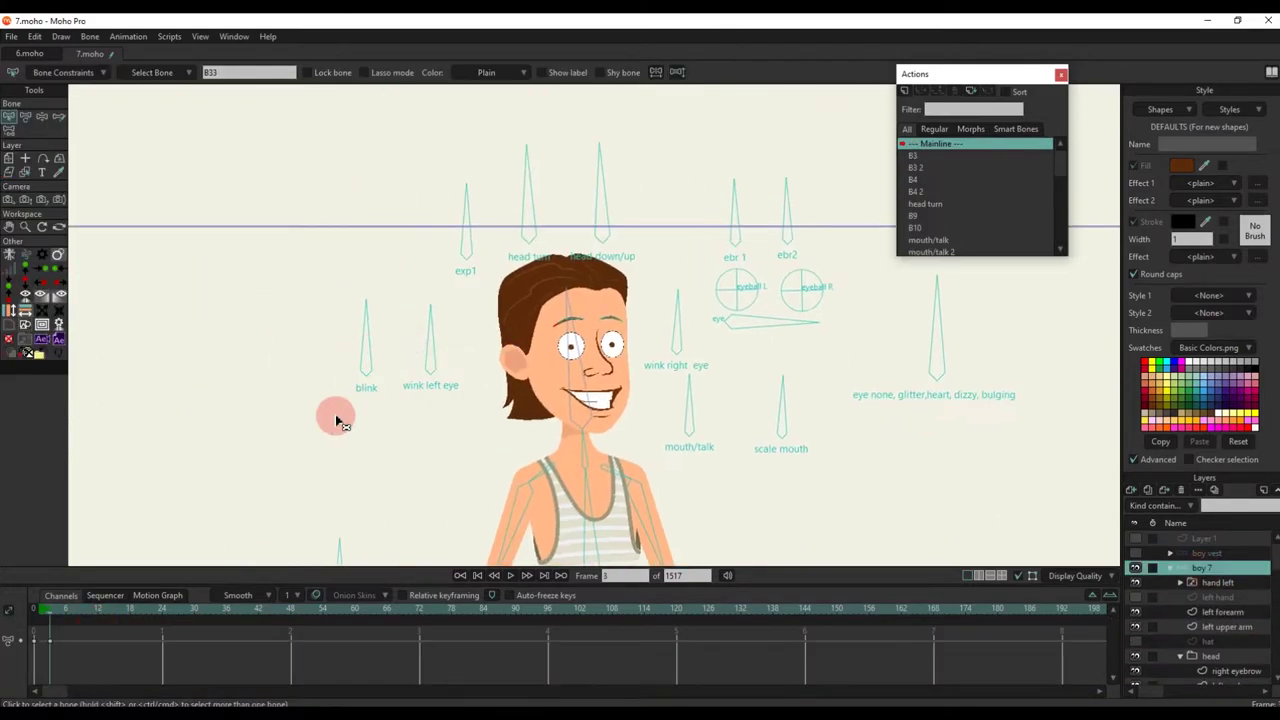
{"action": "left_click", "coordinate": [376, 338]}
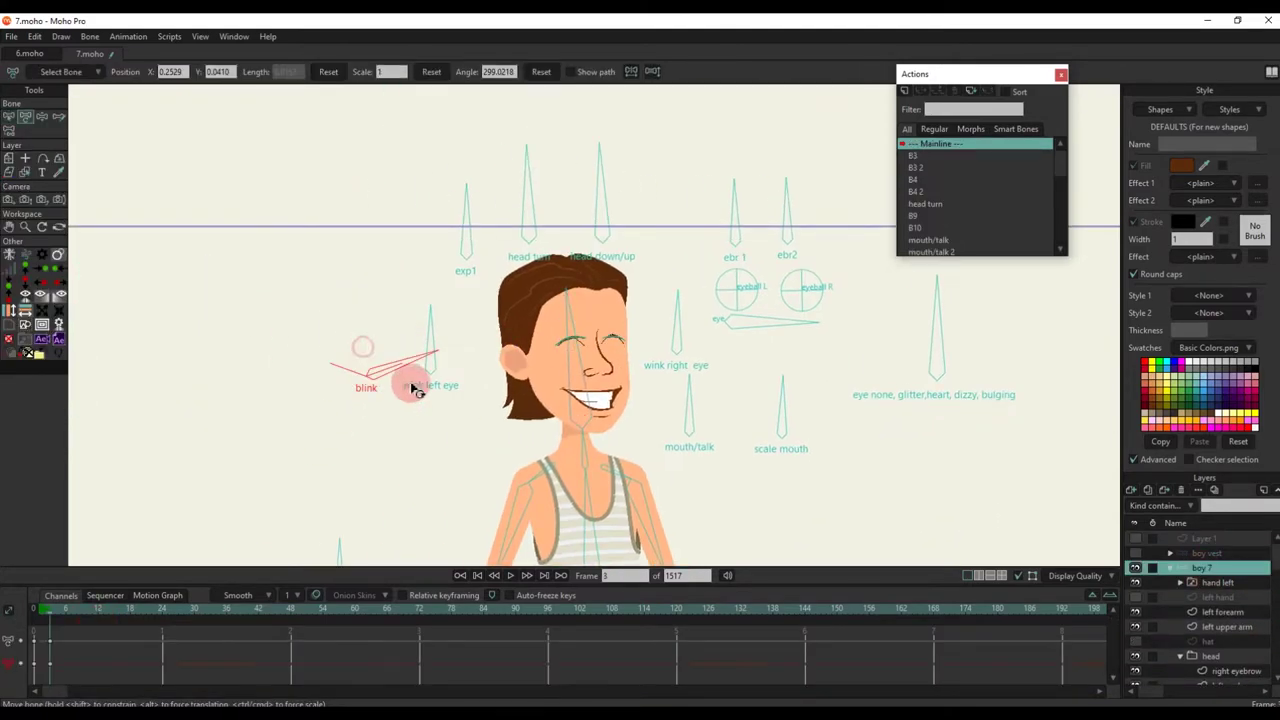
{"action": "left_click_drag", "start_coordinate": [384, 339], "coordinate": [975, 163]}
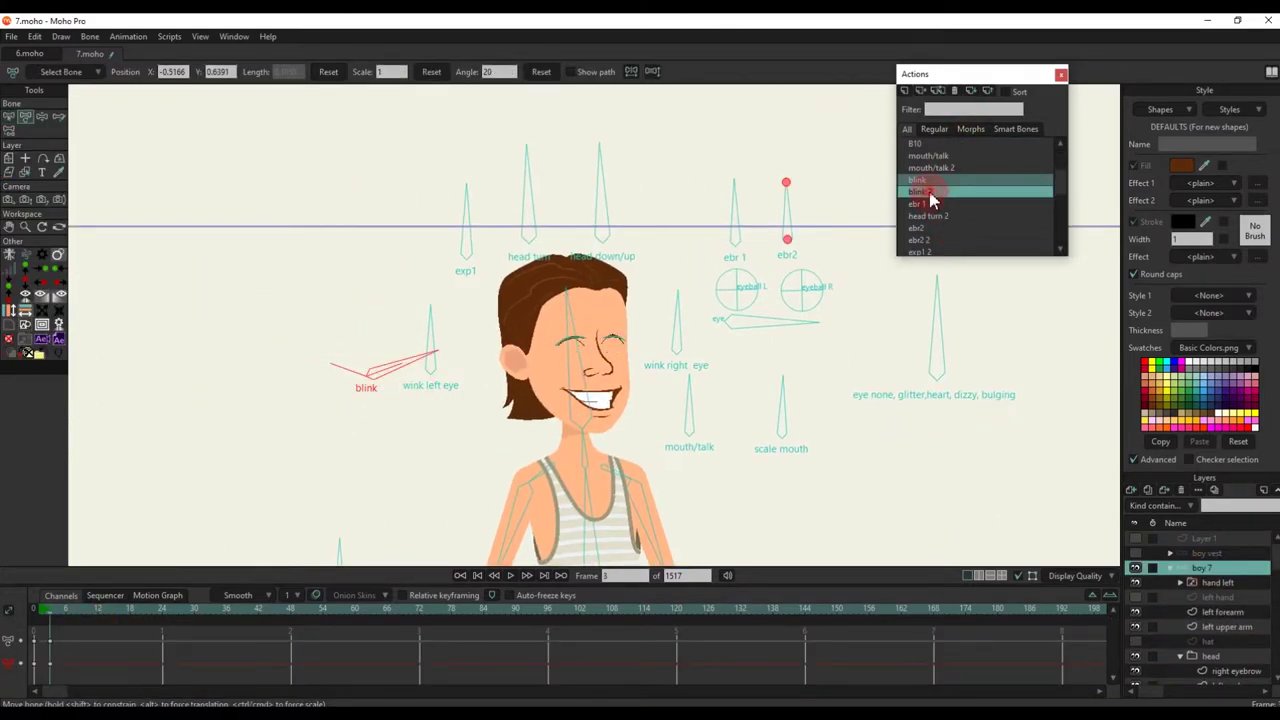
{"action": "double_click", "coordinate": [930, 192]}
{"action": "left_click", "coordinate": [143, 612]}
Step: Raise both eyebrow bones clear of the arched closed eyes at frame 24 of the blink 2 action
{"action": "scroll", "coordinate": [523, 383], "scroll_direction": "up", "scroll_amount": 5}
{"action": "left_click", "coordinate": [546, 338]}
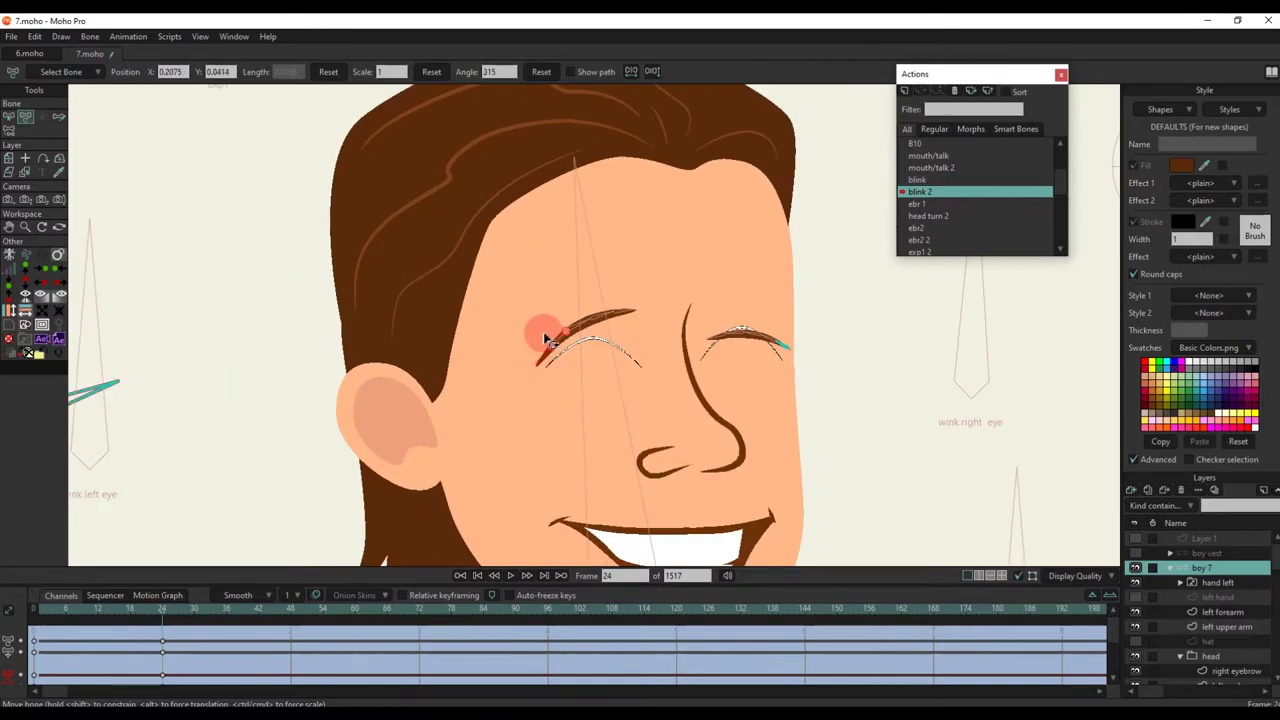
{"action": "left_click_drag", "start_coordinate": [546, 360], "coordinate": [534, 306]}
{"action": "left_click", "coordinate": [790, 348]}
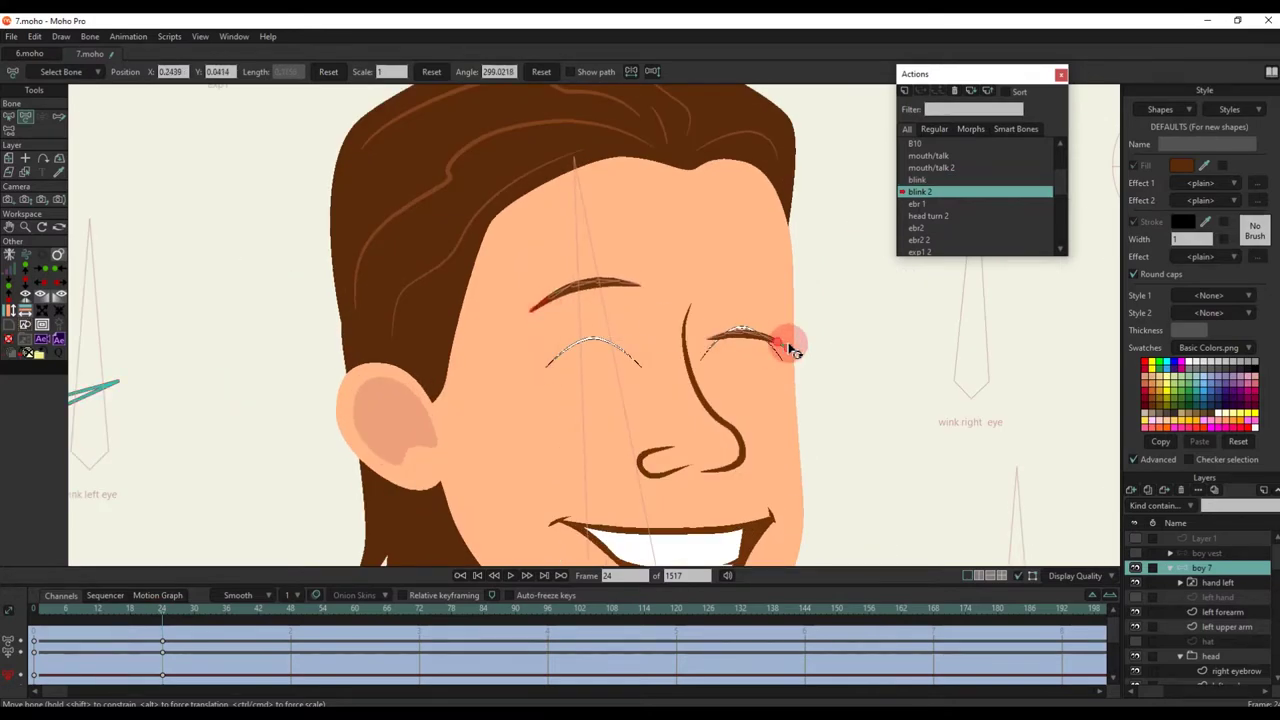
{"action": "left_click_drag", "start_coordinate": [786, 335], "coordinate": [781, 278]}
{"action": "left_click_drag", "start_coordinate": [533, 309], "coordinate": [536, 294]}
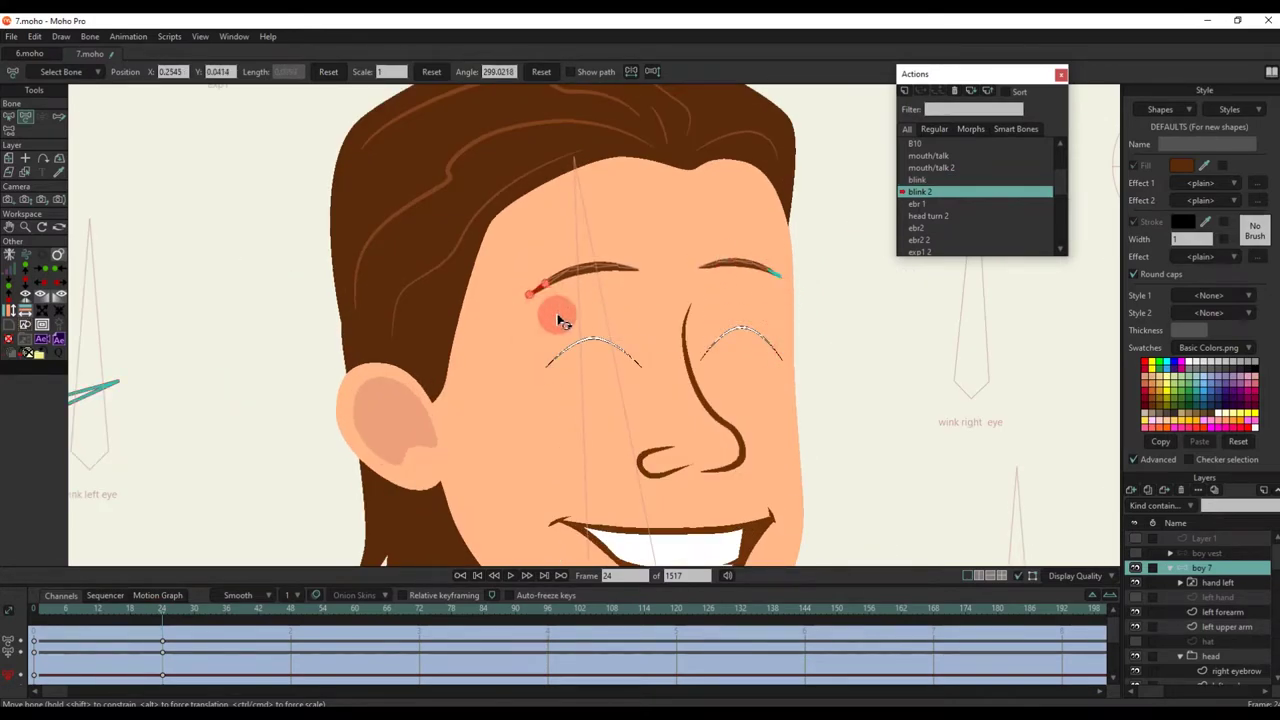
Step: Scrub the blink 2 action from its start to frame 24 and return to Mainline
{"action": "scroll", "coordinate": [566, 378], "scroll_direction": "down", "scroll_amount": 5}
{"action": "left_click_drag", "start_coordinate": [32, 620], "coordinate": [128, 621]}
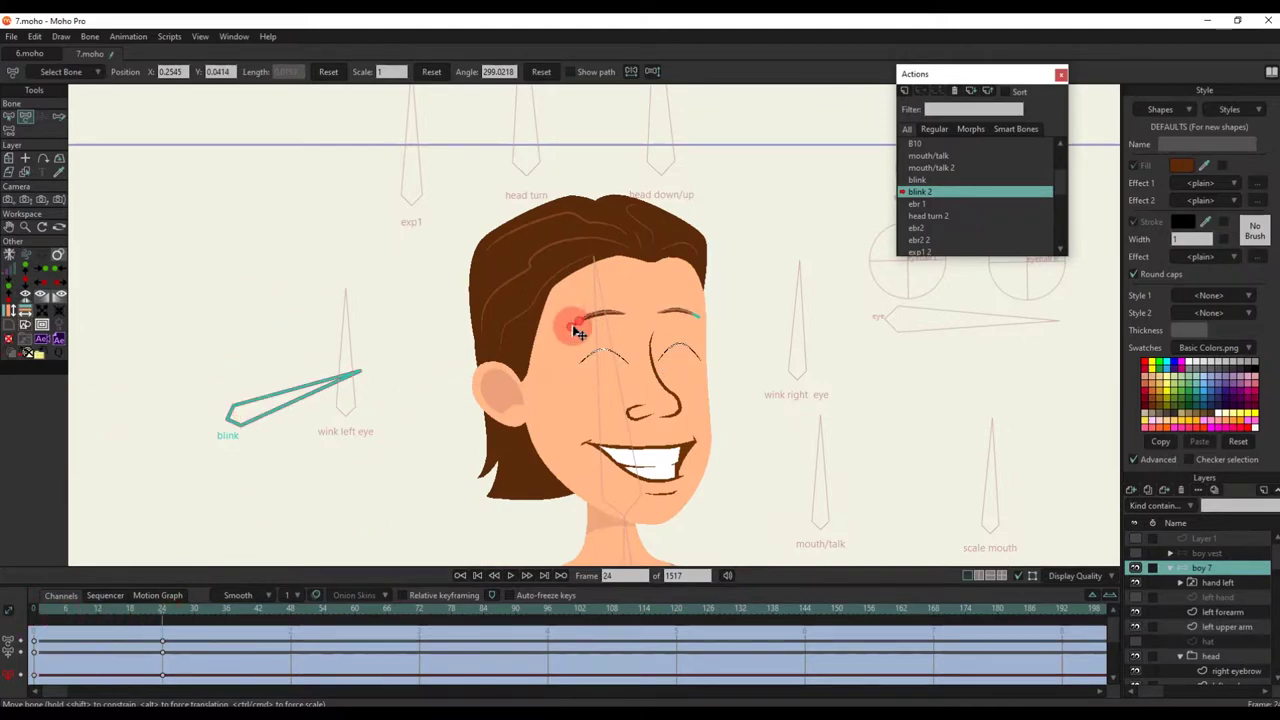
{"action": "left_click_drag", "start_coordinate": [50, 613], "coordinate": [163, 624]}
{"action": "scroll", "coordinate": [940, 175], "scroll_direction": "up", "scroll_amount": 3}
{"action": "double_click", "coordinate": [942, 146]}
Step: Reset the blink bone's angle and rotate the wink left eye bone toward its first extreme
{"action": "scroll", "coordinate": [636, 318], "scroll_direction": "down", "scroll_amount": 3}
{"action": "left_click", "coordinate": [445, 350]}
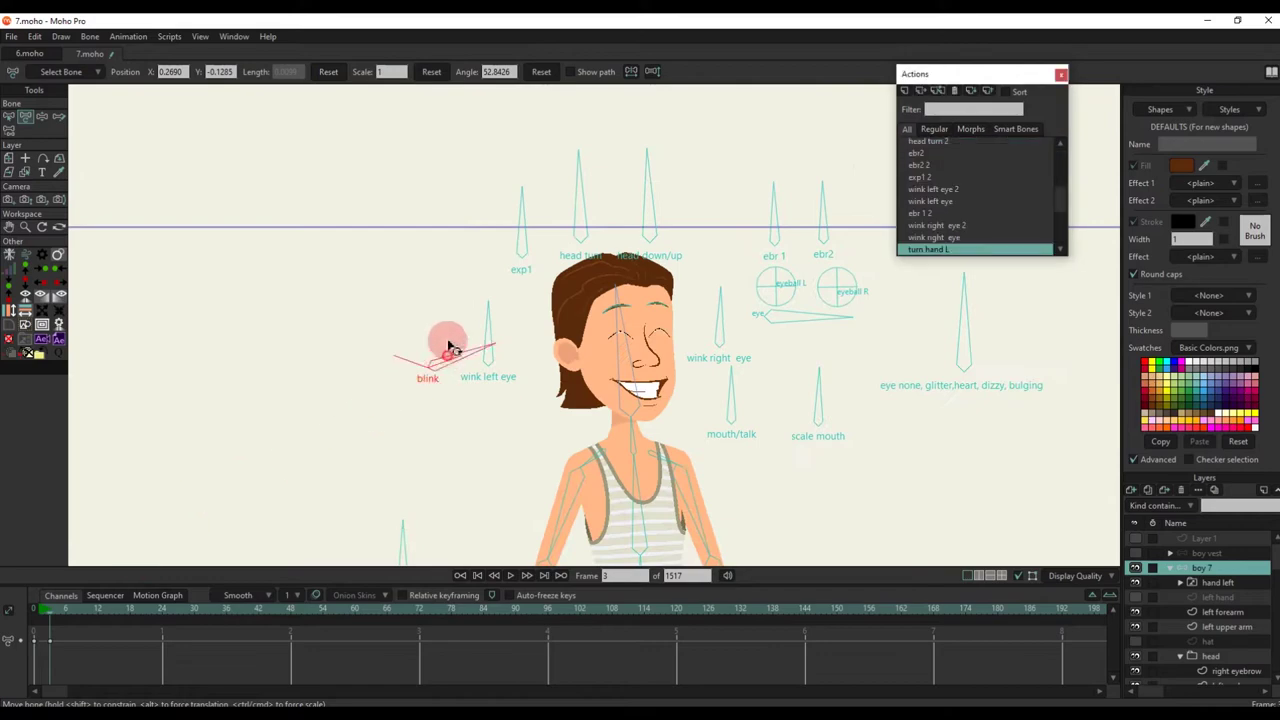
{"action": "left_click", "coordinate": [540, 71]}
{"action": "scroll", "coordinate": [529, 411], "scroll_direction": "down", "scroll_amount": 3}
{"action": "scroll", "coordinate": [455, 262], "scroll_direction": "up", "scroll_amount": 2}
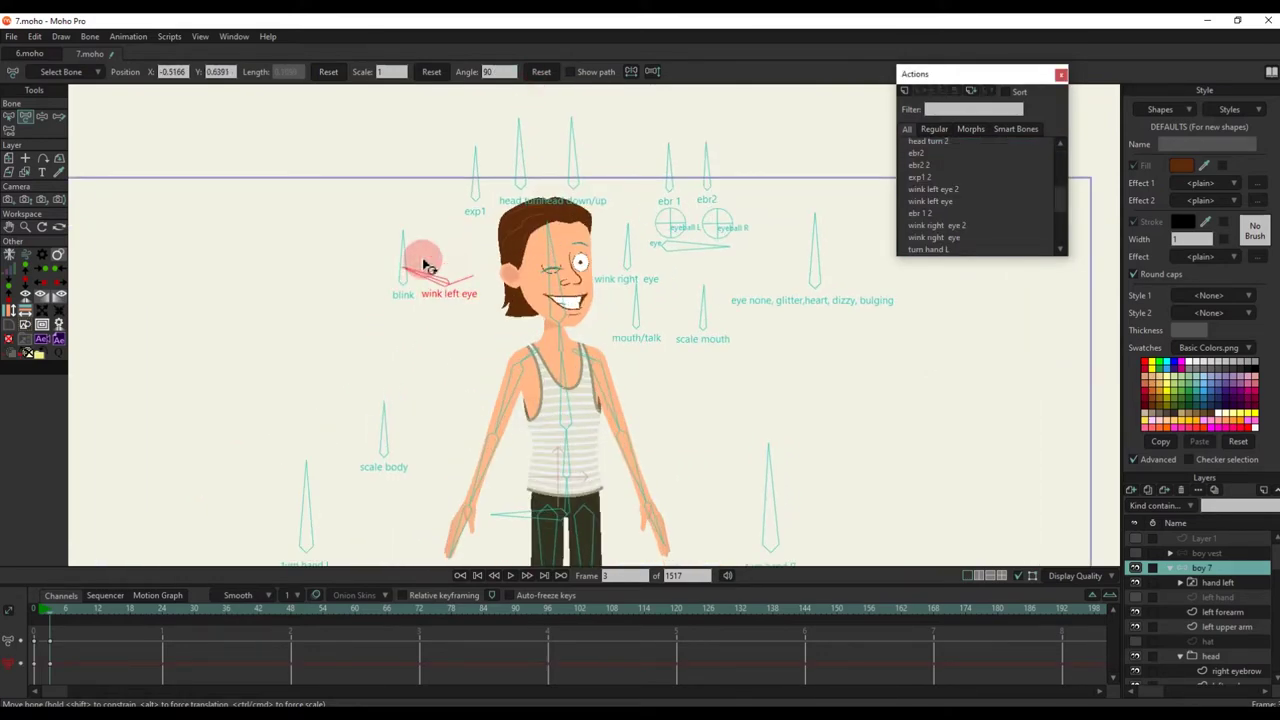
Step: Open the wink left eye action at frame 24 and raise the left eyebrow bone above the closed eye
{"action": "double_click", "coordinate": [930, 201]}
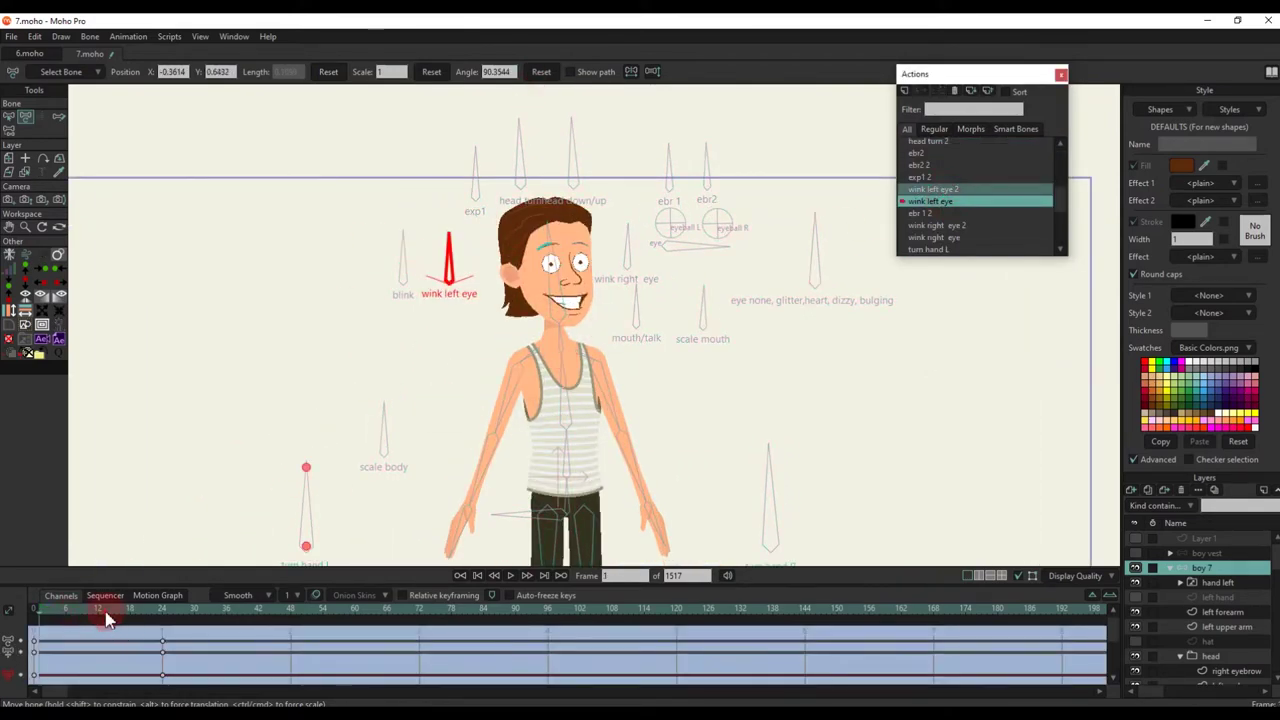
{"action": "left_click_drag", "start_coordinate": [160, 622], "coordinate": [163, 622]}
{"action": "scroll", "coordinate": [512, 295], "scroll_direction": "up", "scroll_amount": 7}
{"action": "left_click_drag", "start_coordinate": [512, 302], "coordinate": [514, 235]}
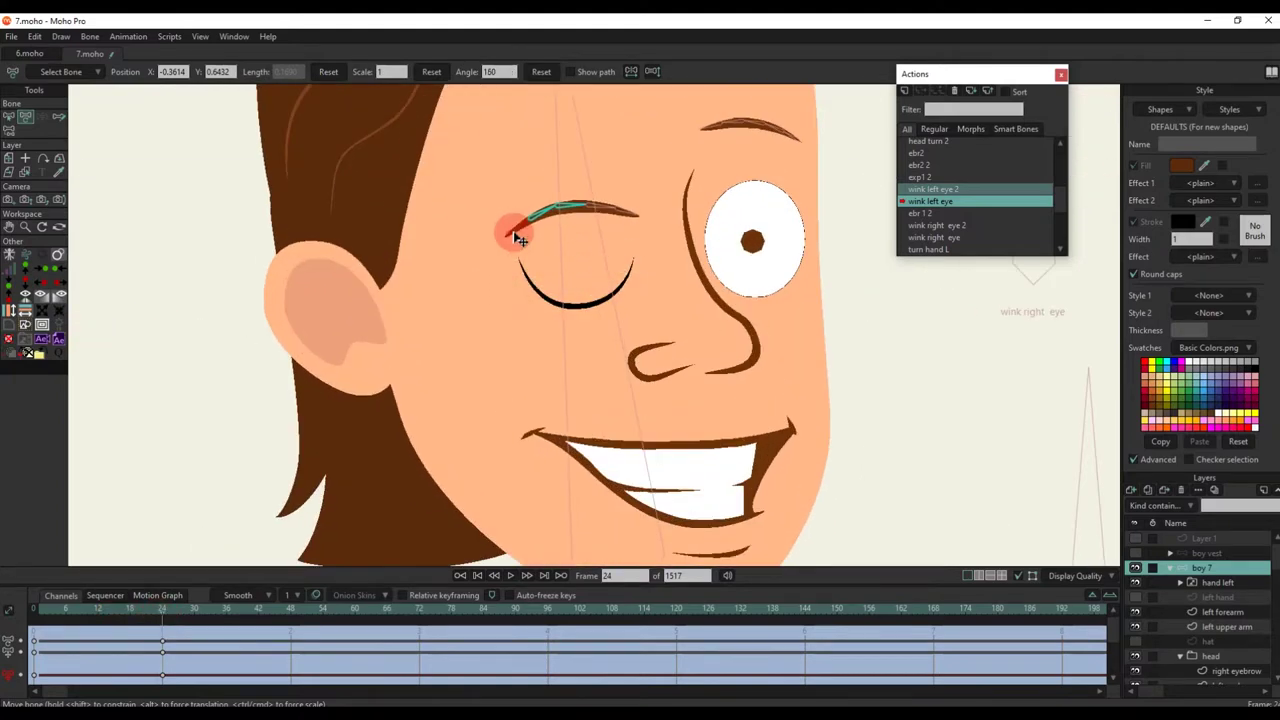
Step: Return to Mainline and rotate the wink left eye bone to its opposite side
{"action": "scroll", "coordinate": [950, 148], "scroll_direction": "up", "scroll_amount": 3}
{"action": "double_click", "coordinate": [940, 146]}
{"action": "scroll", "coordinate": [380, 384], "scroll_direction": "down", "scroll_amount": 7}
{"action": "left_click_drag", "start_coordinate": [284, 371], "coordinate": [268, 345]}
{"action": "scroll", "coordinate": [948, 214], "scroll_direction": "down", "scroll_amount": 4}
Step: Open the wink left eye 2 action at frame 24 and raise the left eyebrow above the arched closed eye
{"action": "double_click", "coordinate": [945, 228]}
{"action": "left_click", "coordinate": [162, 606]}
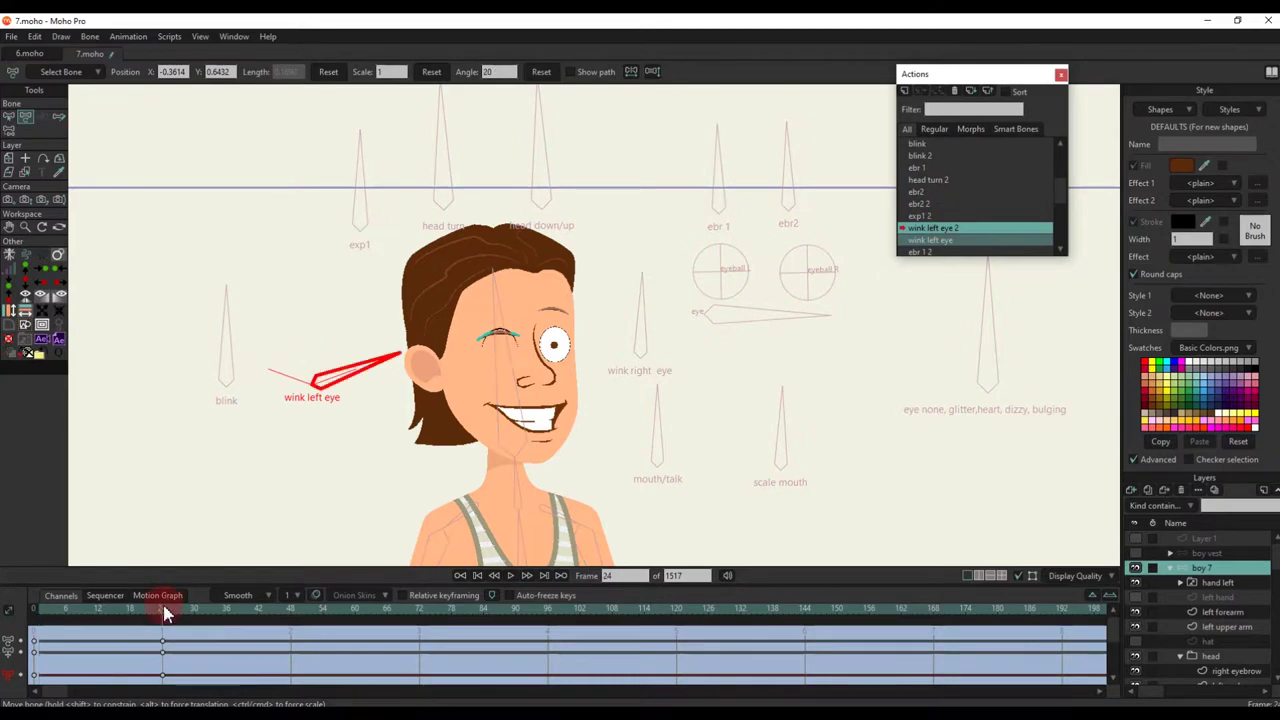
{"action": "scroll", "coordinate": [491, 291], "scroll_direction": "up", "scroll_amount": 5}
{"action": "left_click_drag", "start_coordinate": [491, 291], "coordinate": [530, 210]}
{"action": "scroll", "coordinate": [560, 157], "scroll_direction": "up", "scroll_amount": 3}
{"action": "left_click", "coordinate": [733, 168]}
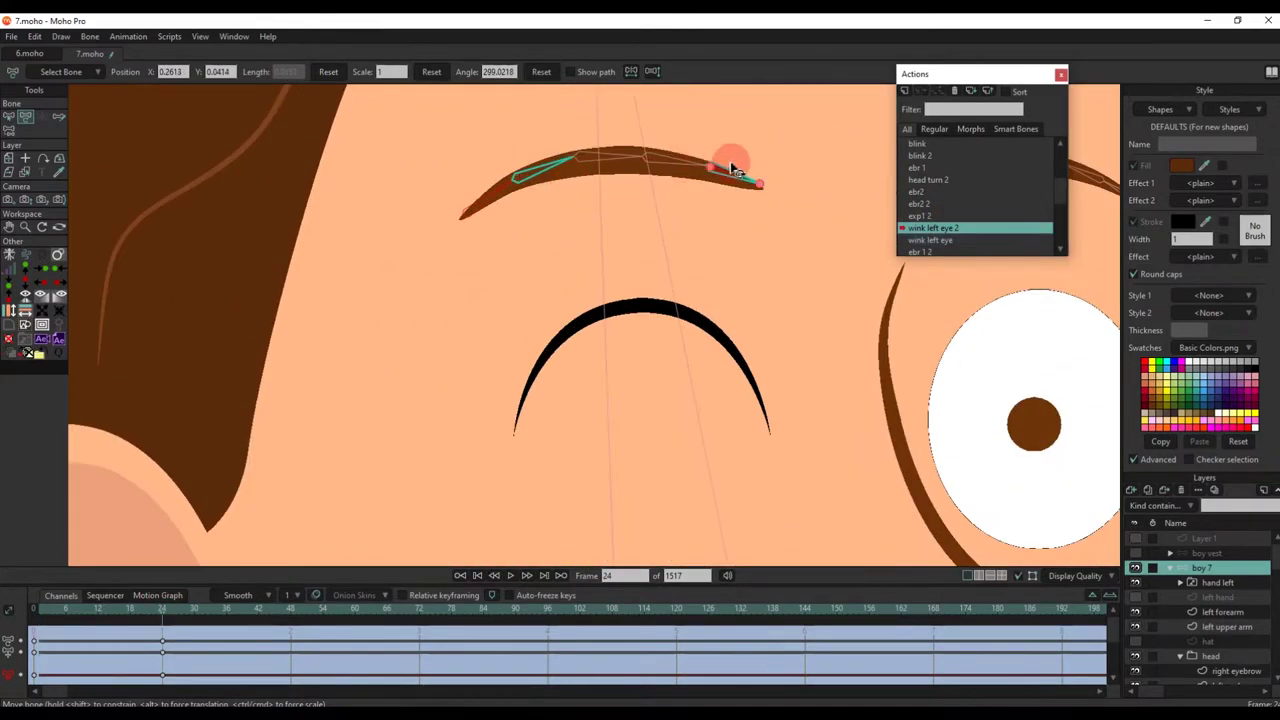
{"action": "scroll", "coordinate": [735, 170], "scroll_direction": "down", "scroll_amount": 3}
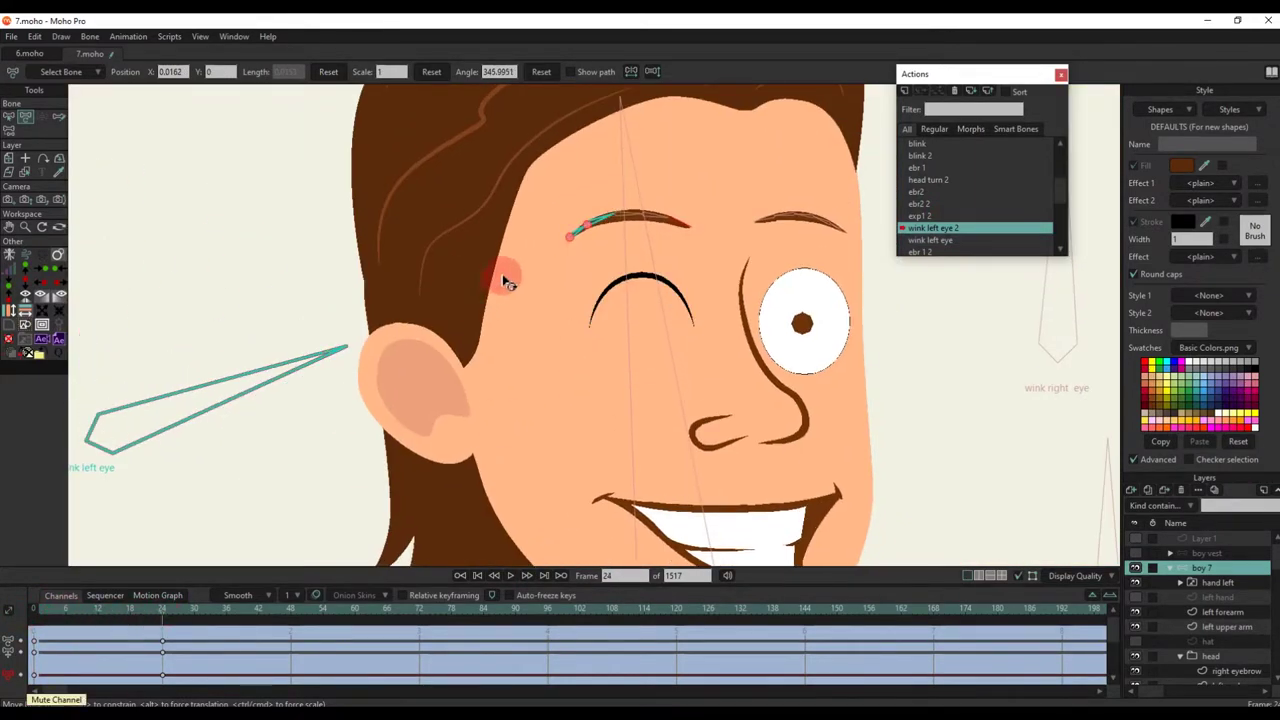
Step: Refine the left eyebrow's raised position at frame 24 of the wink left eye 2 action and scrub to check it
{"action": "left_click", "coordinate": [575, 232]}
{"action": "left_click_drag", "start_coordinate": [571, 229], "coordinate": [568, 205]}
{"action": "left_click_drag", "start_coordinate": [35, 608], "coordinate": [162, 631]}
{"action": "scroll", "coordinate": [600, 209], "scroll_direction": "up", "scroll_amount": 2}
{"action": "left_click_drag", "start_coordinate": [580, 208], "coordinate": [583, 204]}
{"action": "scroll", "coordinate": [582, 206], "scroll_direction": "down", "scroll_amount": 4}
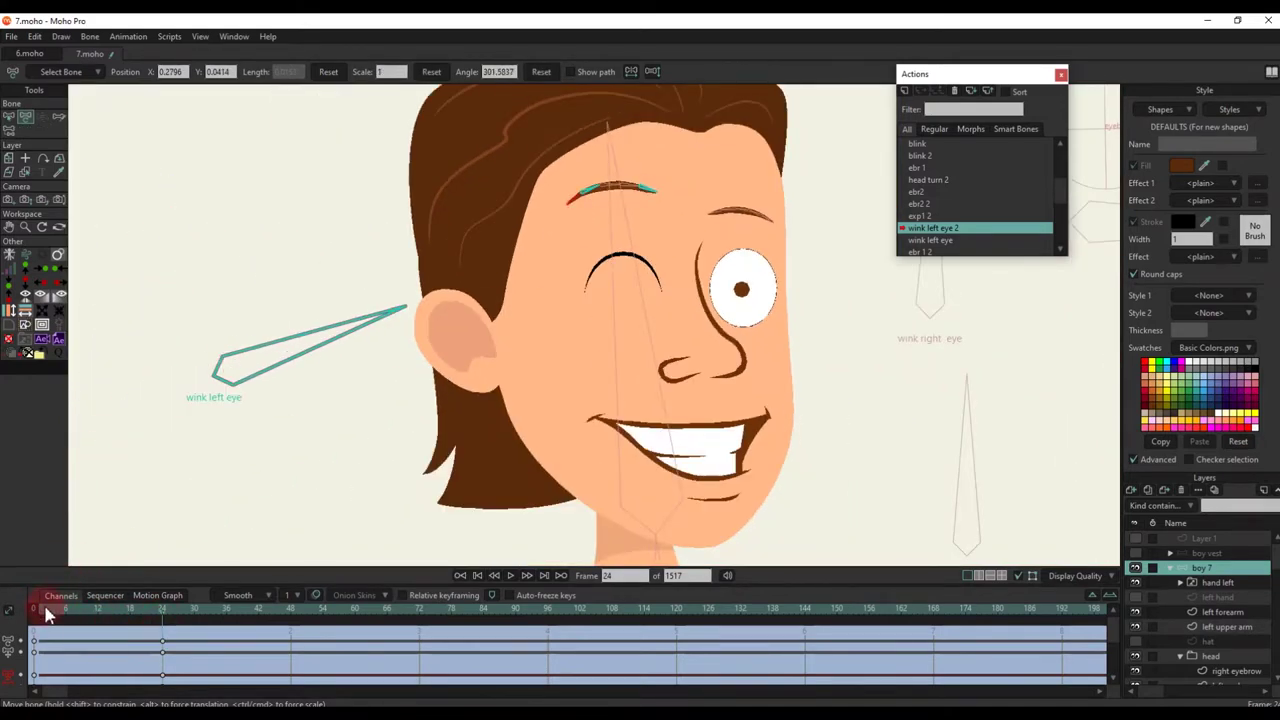
Step: Return to Mainline and check the boy 7 rig as a whole
{"action": "scroll", "coordinate": [938, 154], "scroll_direction": "up", "scroll_amount": 1}
{"action": "double_click", "coordinate": [937, 145]}
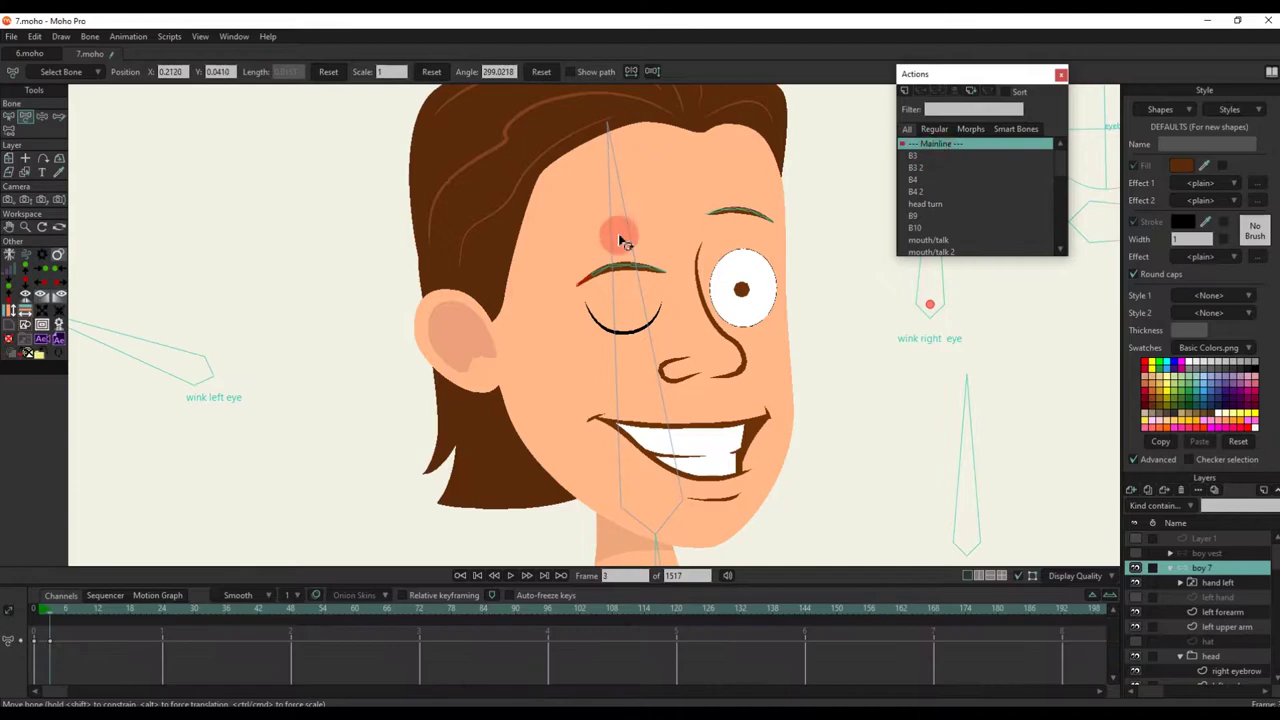
{"action": "scroll", "coordinate": [607, 244], "scroll_direction": "down", "scroll_amount": 5}
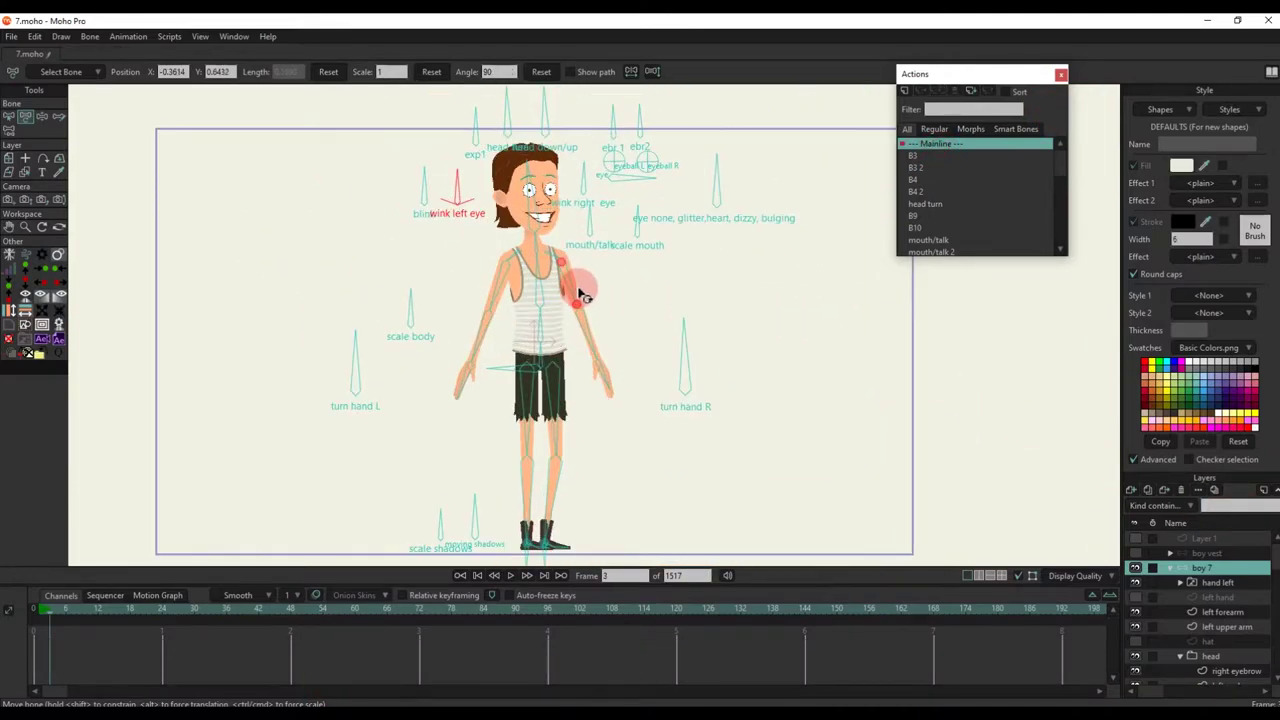
{"action": "left_click_drag", "start_coordinate": [580, 291], "coordinate": [588, 305]}
{"action": "scroll", "coordinate": [492, 268], "scroll_direction": "up", "scroll_amount": 4}
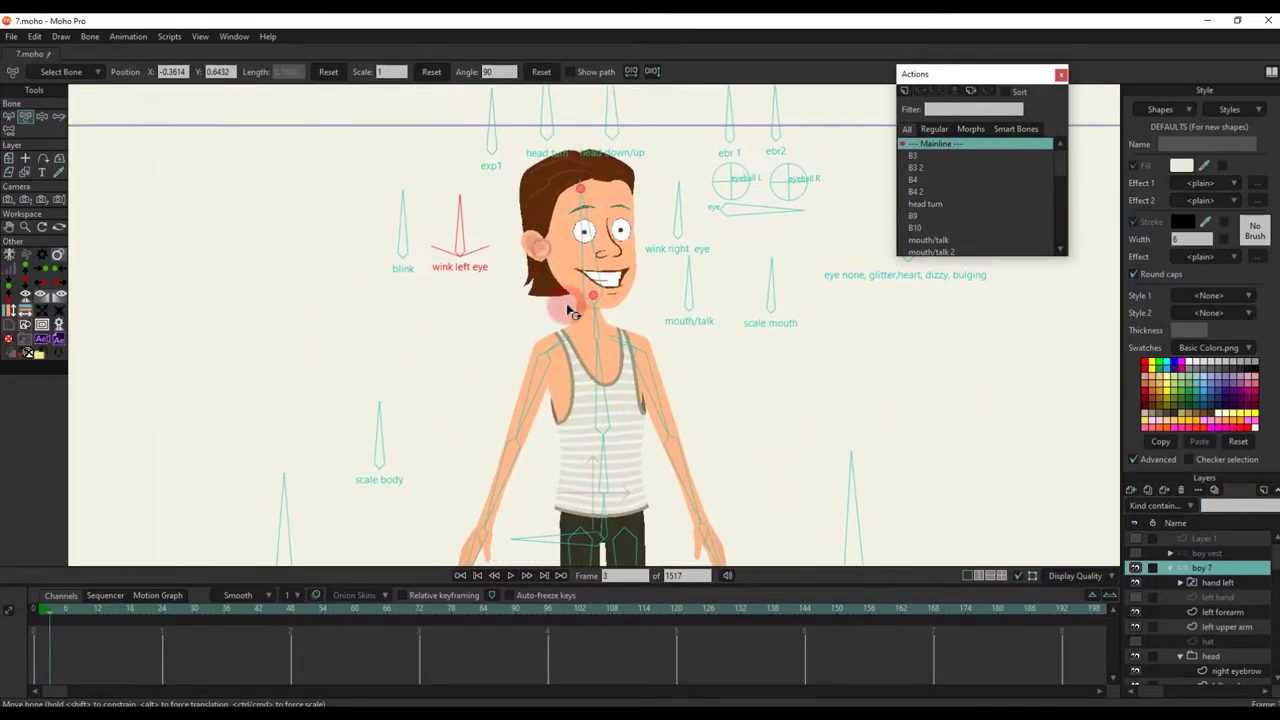
Step: Test the head controls by rotating their bones, including head turn, and reset the bone's angle
{"action": "left_click_drag", "start_coordinate": [431, 257], "coordinate": [440, 221]}
{"action": "left_click_drag", "start_coordinate": [568, 169], "coordinate": [564, 211]}
{"action": "left_click_drag", "start_coordinate": [530, 168], "coordinate": [498, 160]}
{"action": "left_click", "coordinate": [541, 73]}
{"action": "scroll", "coordinate": [638, 328], "scroll_direction": "up", "scroll_amount": 4}
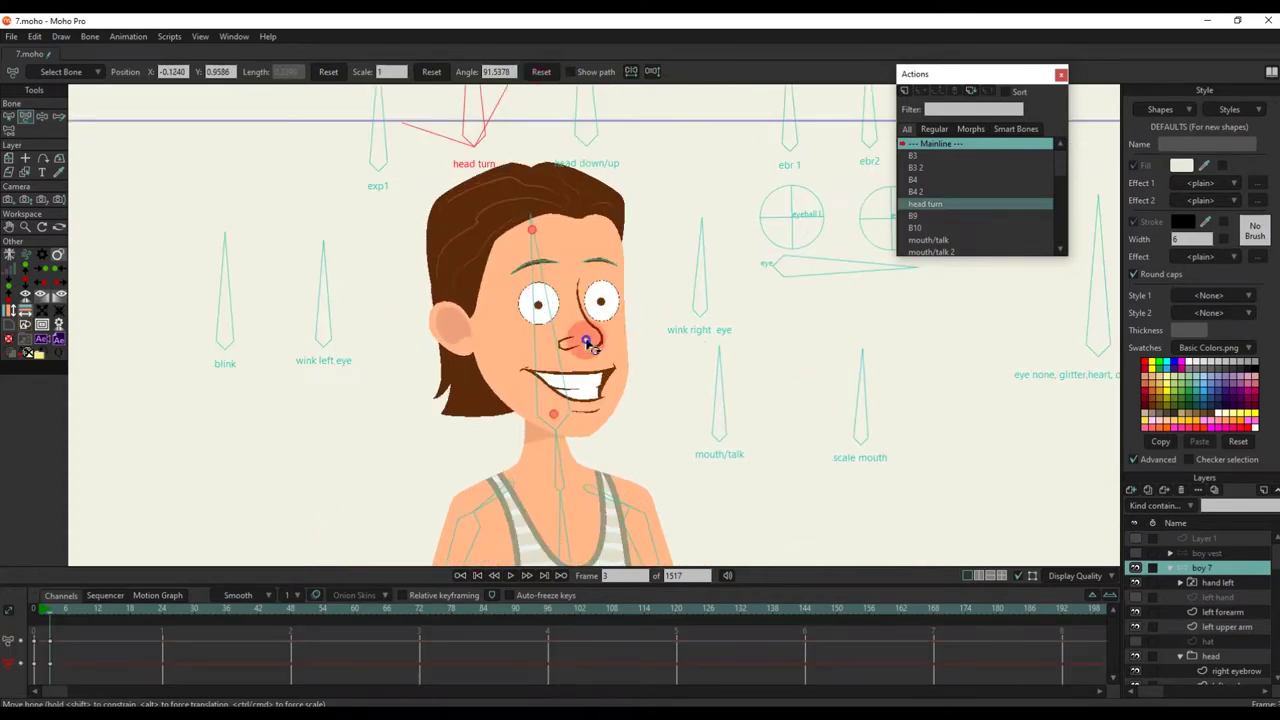
Step: Check the nose layer's link to the head bone and reselect the boy 7 bone layer
{"action": "right_click", "coordinate": [588, 341], "text": "alt"}
{"action": "key", "text": "b"}
{"action": "left_click", "coordinate": [566, 383]}
{"action": "scroll", "coordinate": [1193, 555], "scroll_direction": "up", "scroll_amount": 7}
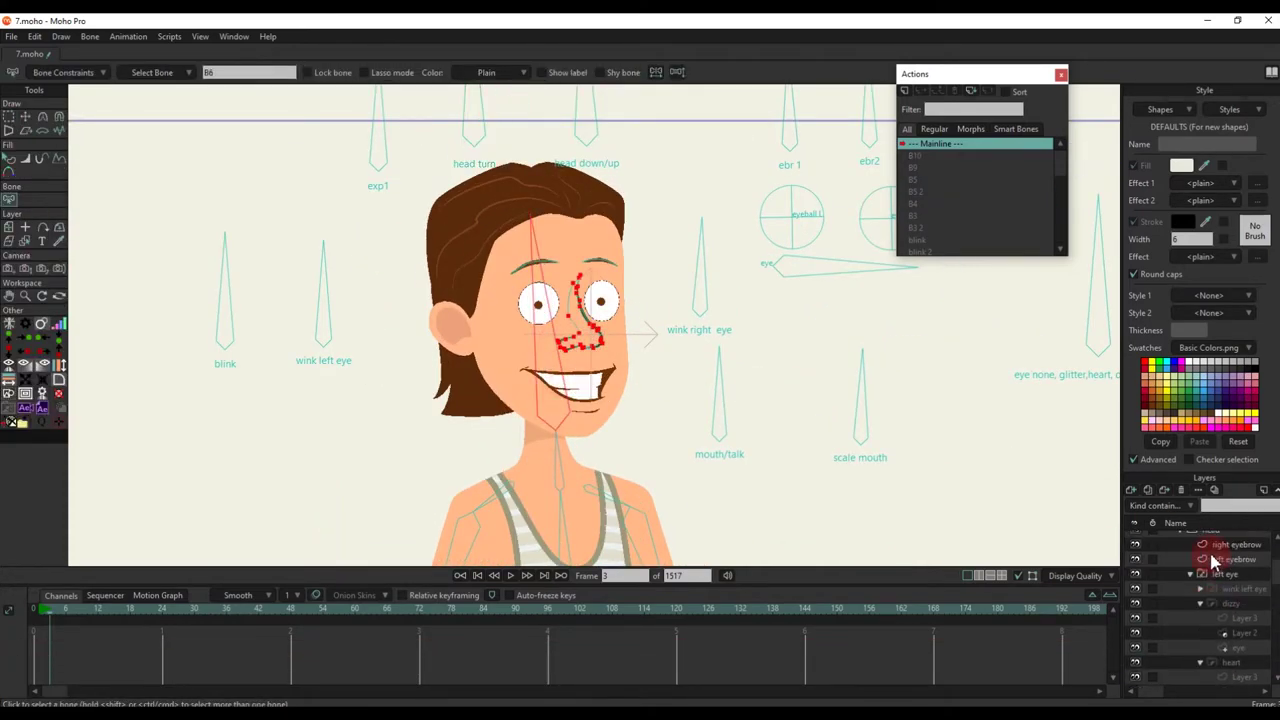
{"action": "left_click", "coordinate": [1206, 567]}
{"action": "scroll", "coordinate": [862, 480], "scroll_direction": "down", "scroll_amount": 2}
Step: Open the wink right eye action at frame 24 and raise the right eyebrow above the arched closed eye
{"action": "key", "text": "t"}
{"action": "scroll", "coordinate": [931, 200], "scroll_direction": "down", "scroll_amount": 4}
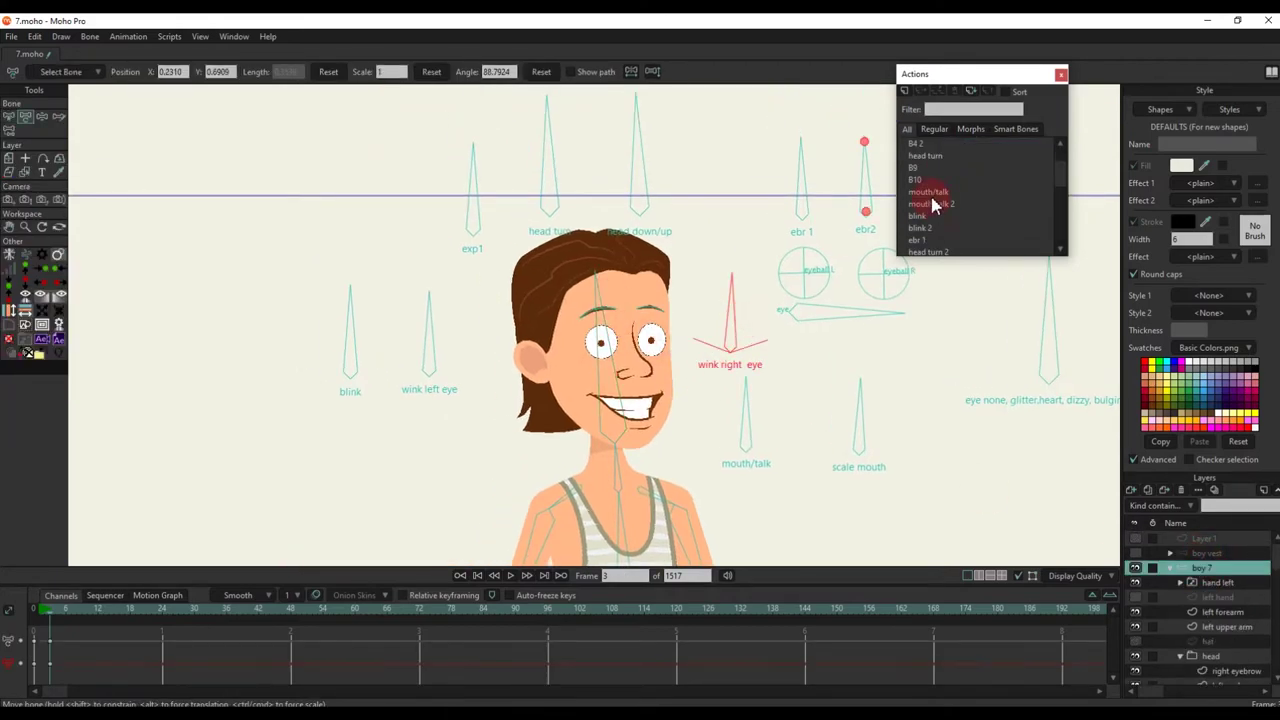
{"action": "double_click", "coordinate": [933, 216]}
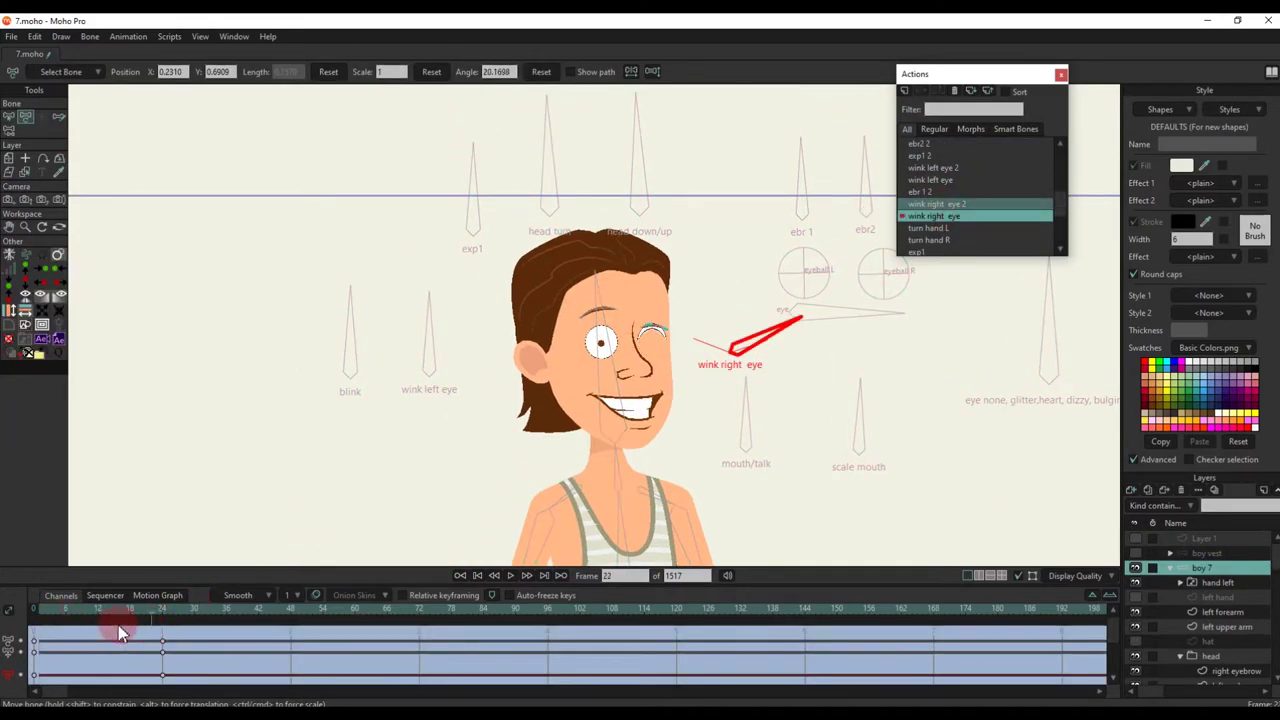
{"action": "scroll", "coordinate": [653, 333], "scroll_direction": "up", "scroll_amount": 3}
{"action": "left_click_drag", "start_coordinate": [677, 294], "coordinate": [657, 194]}
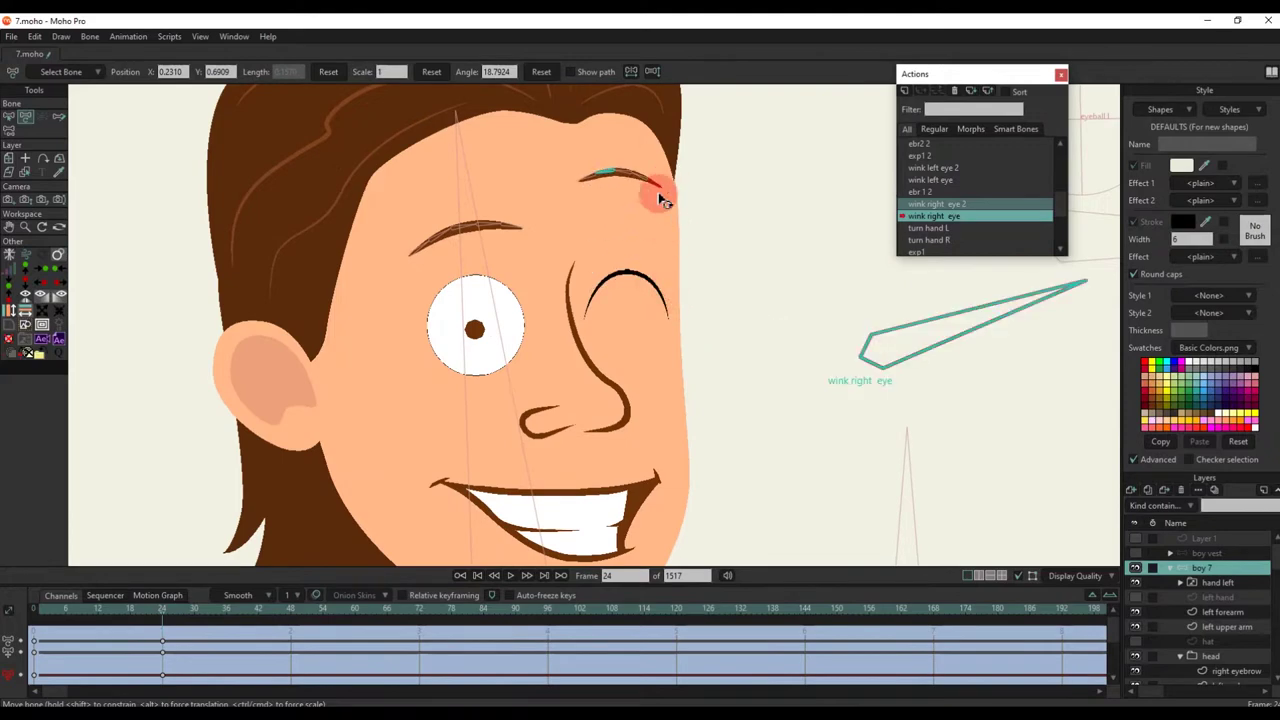
{"action": "scroll", "coordinate": [596, 263], "scroll_direction": "down", "scroll_amount": 2}
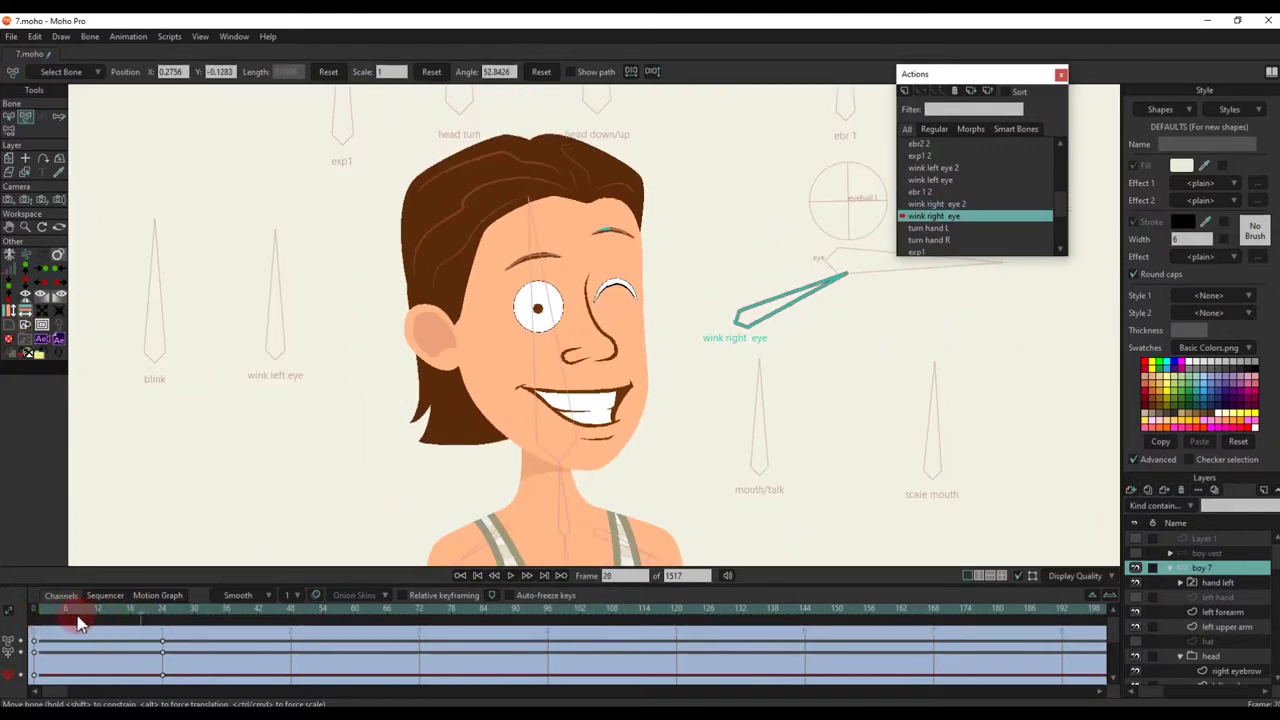
Step: Open the wink right eye 2 action at frame 24, position the right eyebrow above the closed eye and scrub to check it
{"action": "double_click", "coordinate": [940, 204]}
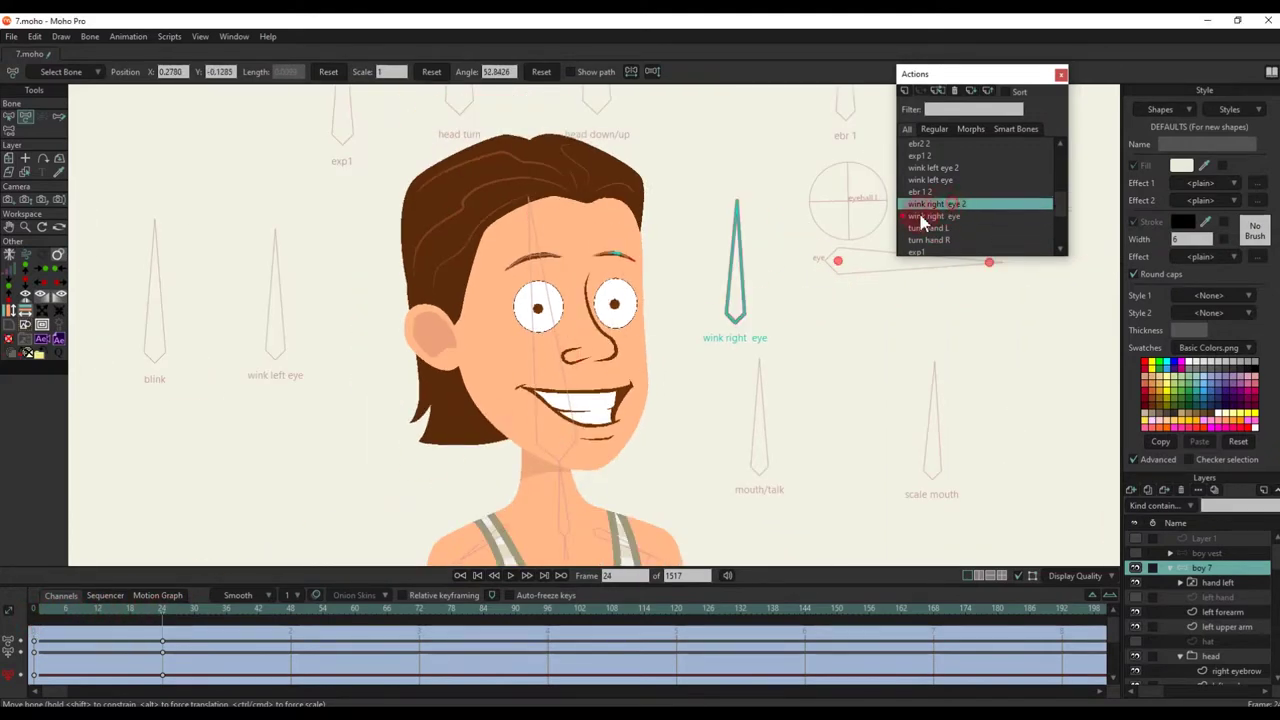
{"action": "left_click_drag", "start_coordinate": [63, 619], "coordinate": [168, 624]}
{"action": "scroll", "coordinate": [590, 348], "scroll_direction": "up", "scroll_amount": 2}
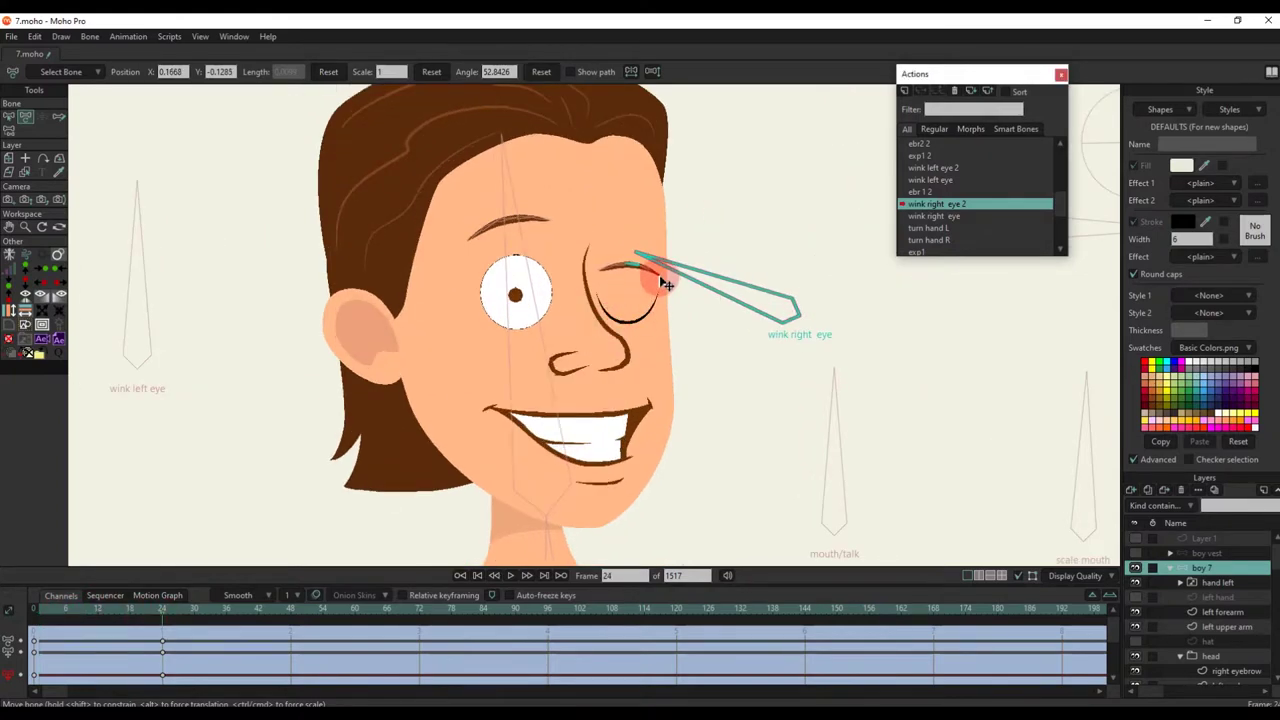
{"action": "left_click_drag", "start_coordinate": [52, 620], "coordinate": [164, 626]}
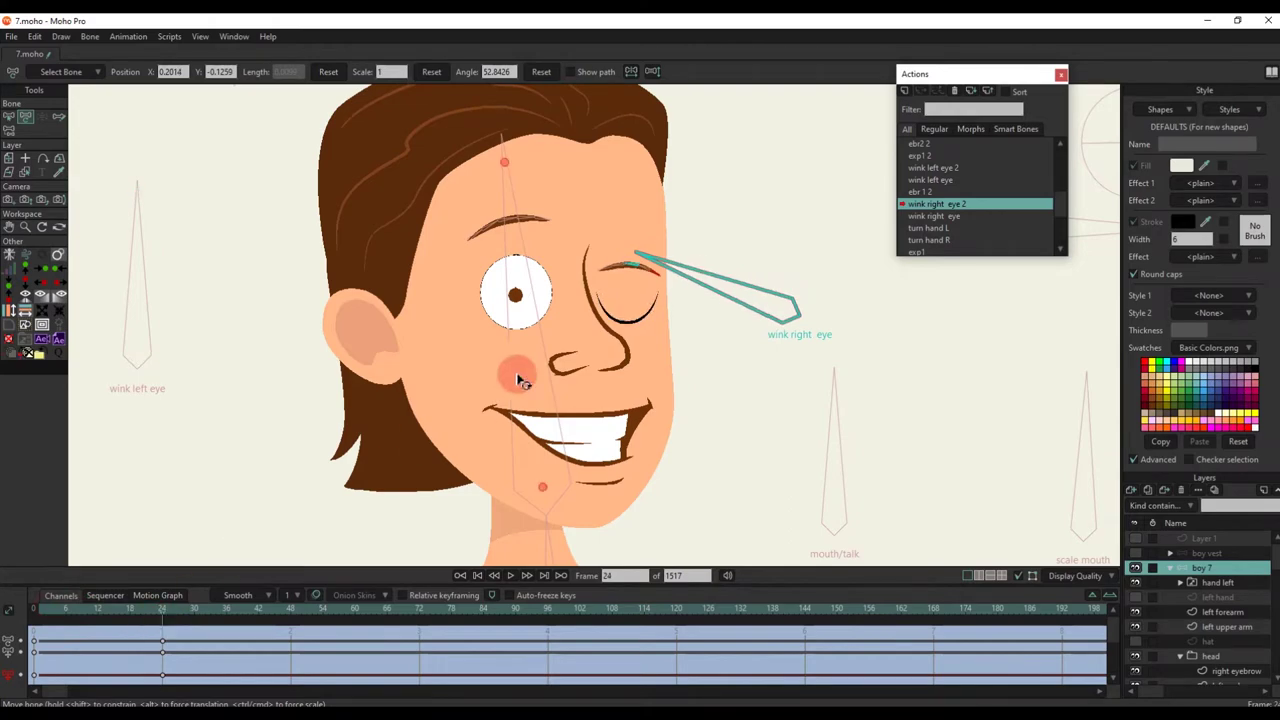
{"action": "scroll", "coordinate": [520, 382], "scroll_direction": "down", "scroll_amount": 2}
{"action": "scroll", "coordinate": [941, 149], "scroll_direction": "up", "scroll_amount": 2}
Step: Return to Mainline and rotate the wink left eye and wink right eye bones to compare the two winks
{"action": "double_click", "coordinate": [946, 143]}
{"action": "scroll", "coordinate": [210, 459], "scroll_direction": "down", "scroll_amount": 2}
{"action": "scroll", "coordinate": [387, 361], "scroll_direction": "up", "scroll_amount": 2}
{"action": "left_click_drag", "start_coordinate": [232, 363], "coordinate": [150, 400]}
{"action": "left_click_drag", "start_coordinate": [603, 340], "coordinate": [516, 434]}
{"action": "left_click_drag", "start_coordinate": [558, 394], "coordinate": [810, 436]}
{"action": "left_click_drag", "start_coordinate": [284, 398], "coordinate": [494, 470]}
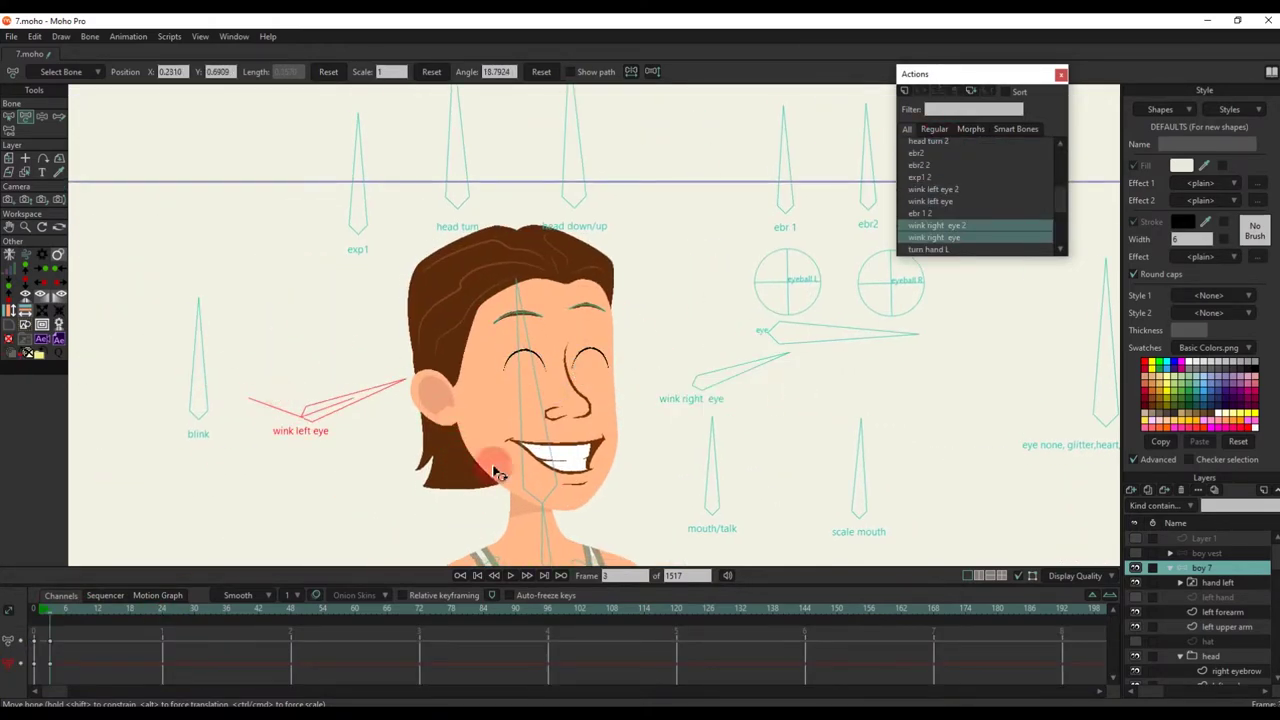
{"action": "left_click_drag", "start_coordinate": [728, 371], "coordinate": [789, 287]}
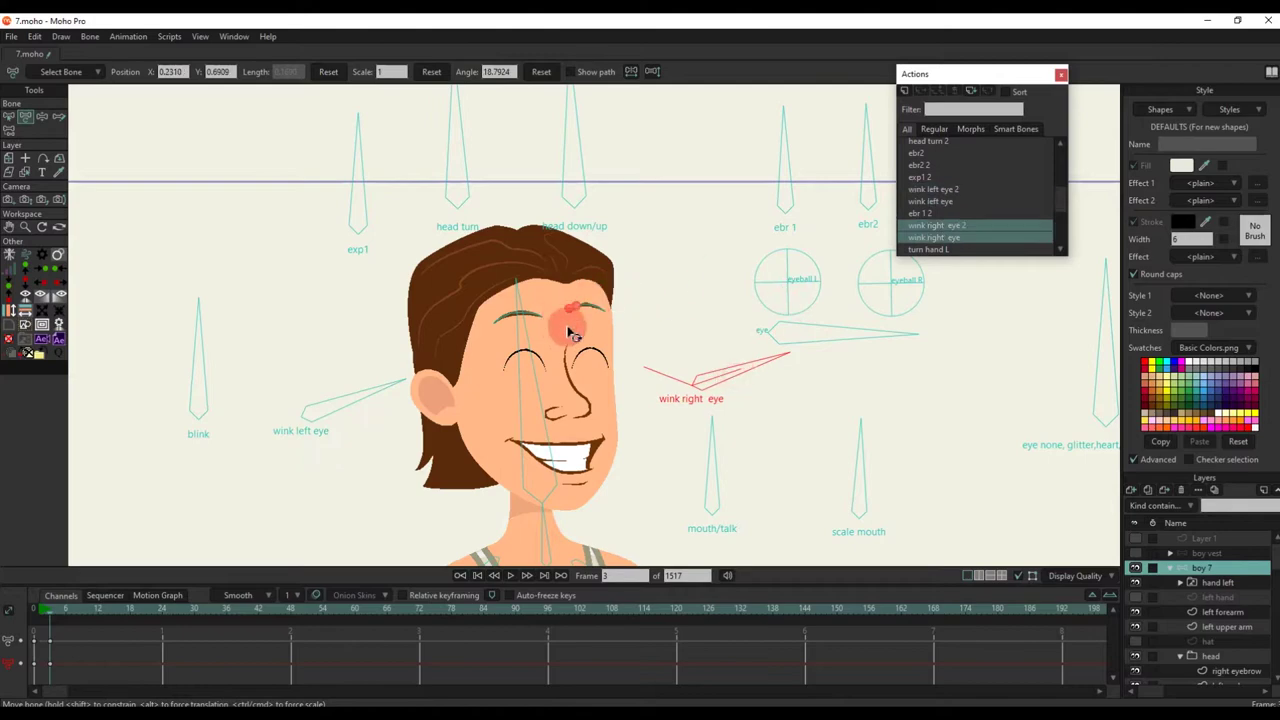
Step: Reopen the wink right eye action at frame 24, refine the right eyebrow's outer end and check it on Mainline
{"action": "double_click", "coordinate": [965, 226]}
{"action": "left_click_drag", "start_coordinate": [114, 612], "coordinate": [160, 610]}
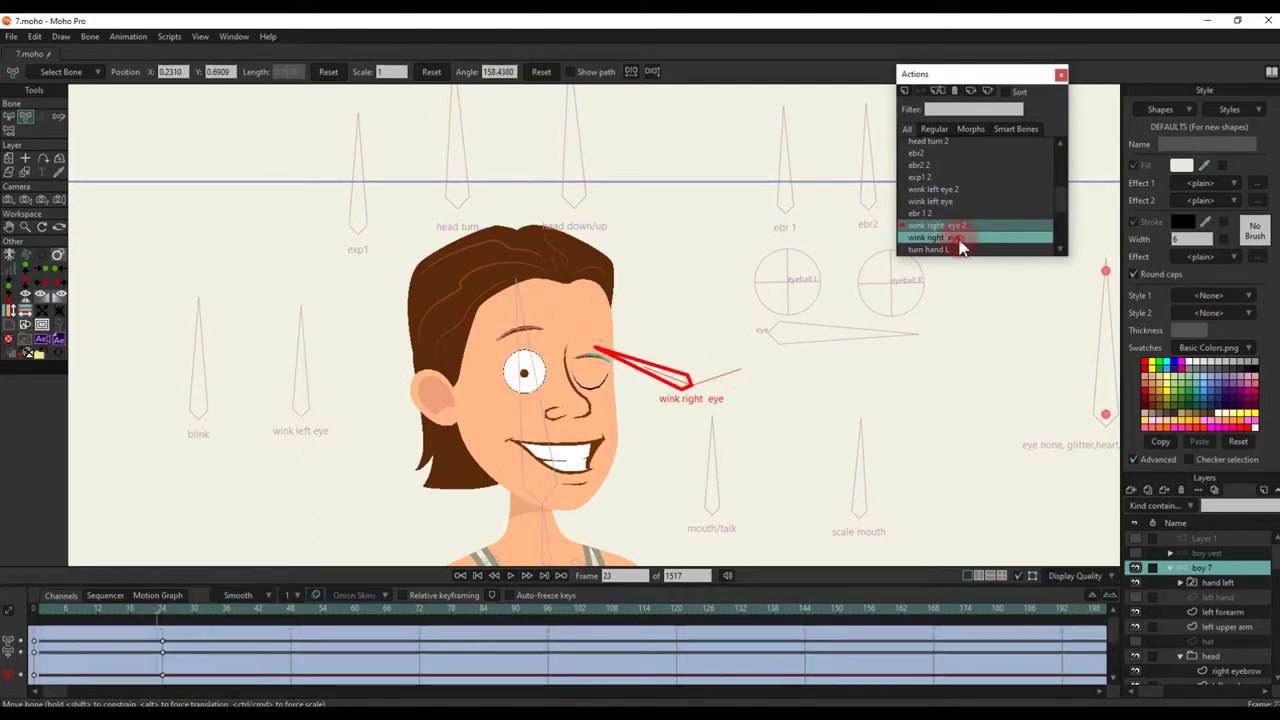
{"action": "double_click", "coordinate": [960, 240]}
{"action": "left_click", "coordinate": [162, 612]}
{"action": "scroll", "coordinate": [560, 304], "scroll_direction": "up", "scroll_amount": 4}
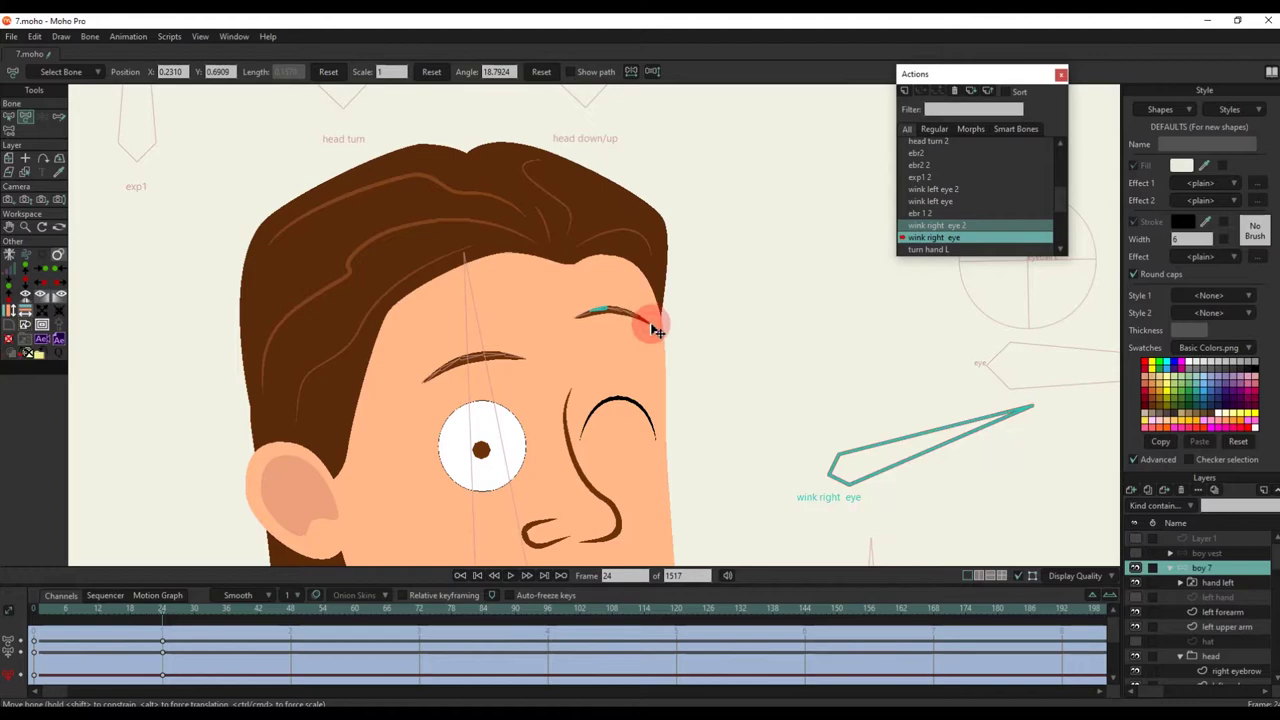
{"action": "scroll", "coordinate": [943, 208], "scroll_direction": "up", "scroll_amount": 5}
{"action": "double_click", "coordinate": [942, 142]}
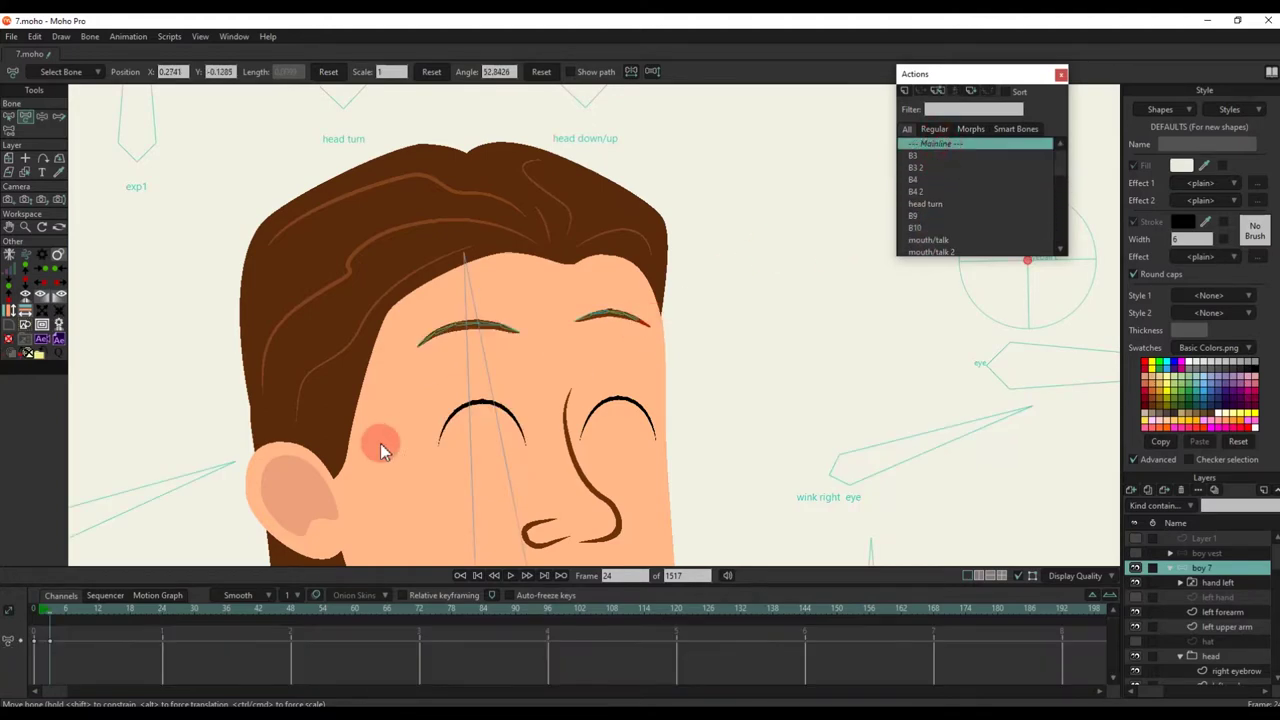
{"action": "scroll", "coordinate": [382, 446], "scroll_direction": "down", "scroll_amount": 4}
{"action": "left_click", "coordinate": [654, 441]}
{"action": "left_click", "coordinate": [655, 443]}
Step: Lower the right eyebrow slightly at frame 24 of the wink right eye action
{"action": "double_click", "coordinate": [955, 228]}
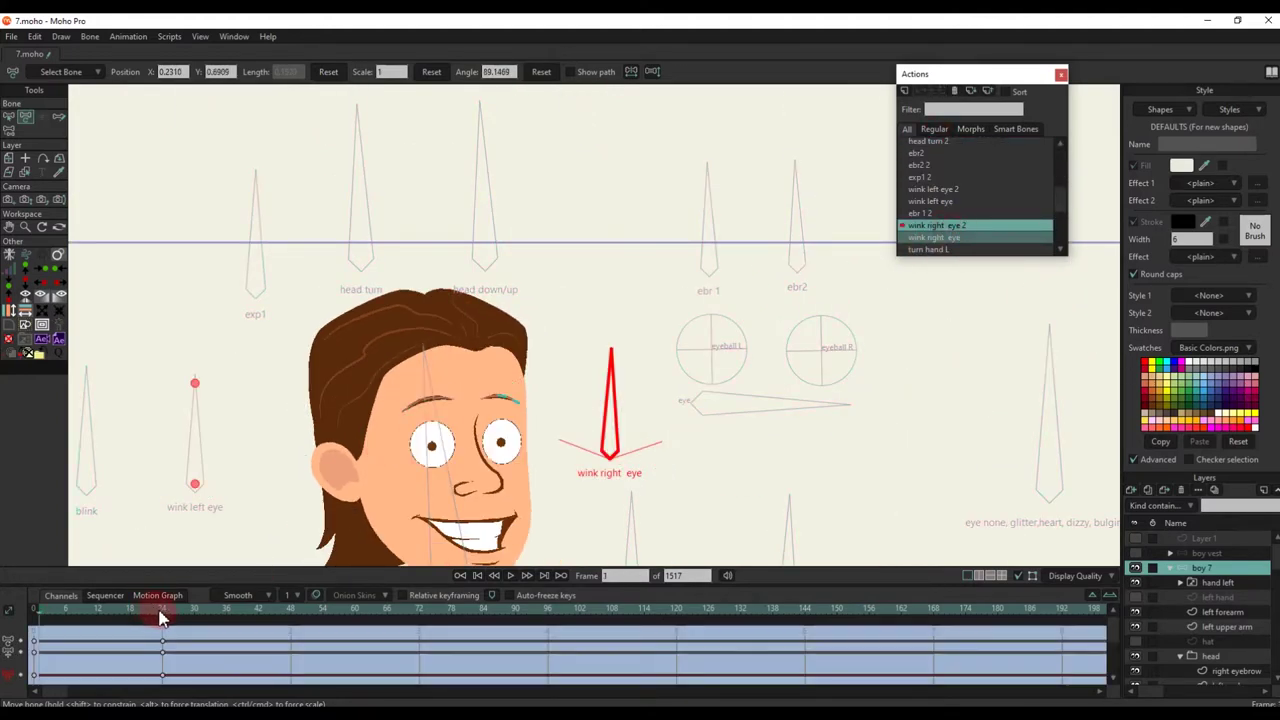
{"action": "left_click", "coordinate": [161, 612]}
{"action": "double_click", "coordinate": [981, 239]}
{"action": "left_click", "coordinate": [164, 612]}
{"action": "scroll", "coordinate": [411, 416], "scroll_direction": "up", "scroll_amount": 5}
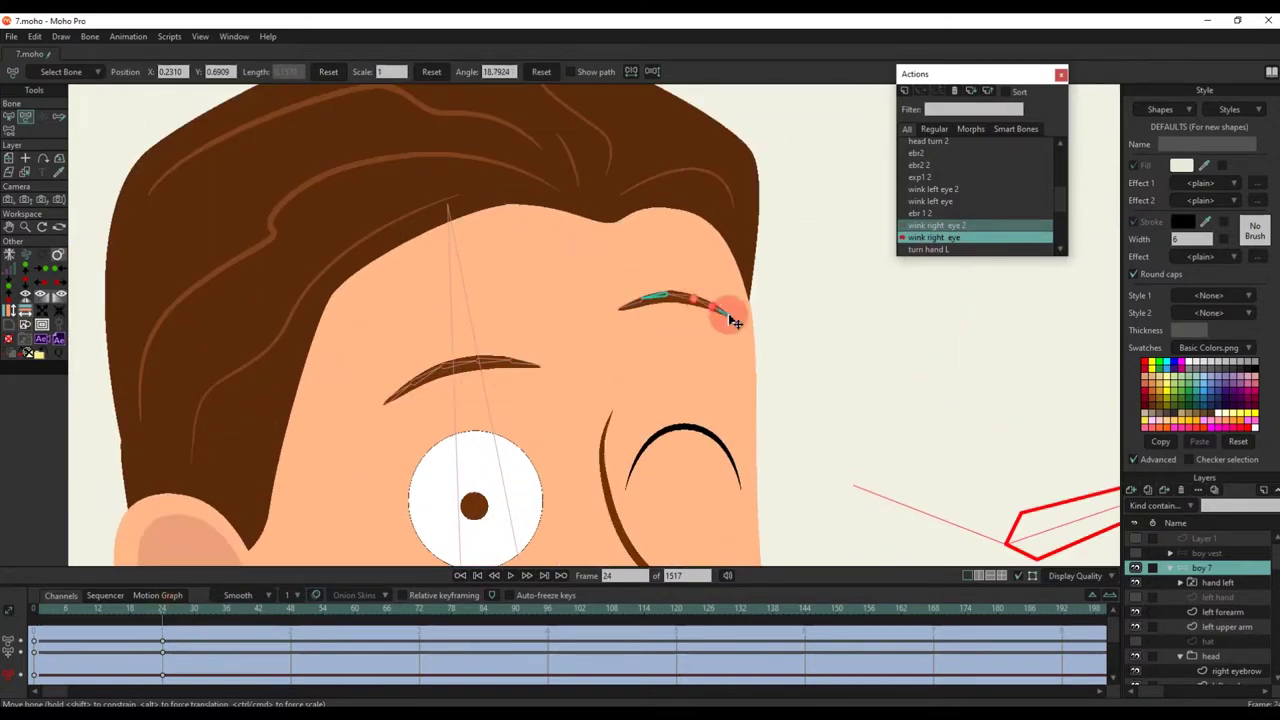
{"action": "left_click", "coordinate": [732, 326]}
{"action": "scroll", "coordinate": [954, 144], "scroll_direction": "up", "scroll_amount": 5}
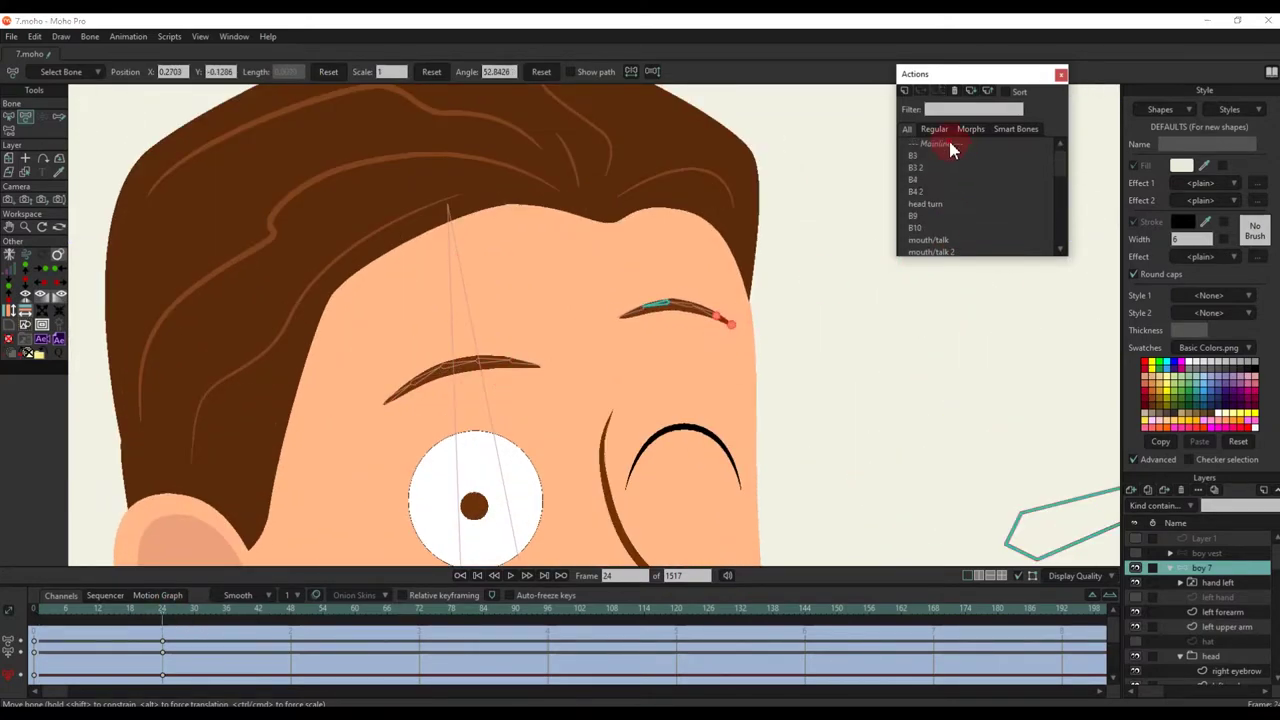
Step: Return to Mainline and reset the angles of the wink left eye and wink right eye bones
{"action": "double_click", "coordinate": [948, 143]}
{"action": "scroll", "coordinate": [622, 311], "scroll_direction": "down", "scroll_amount": 1}
{"action": "left_click", "coordinate": [749, 345]}
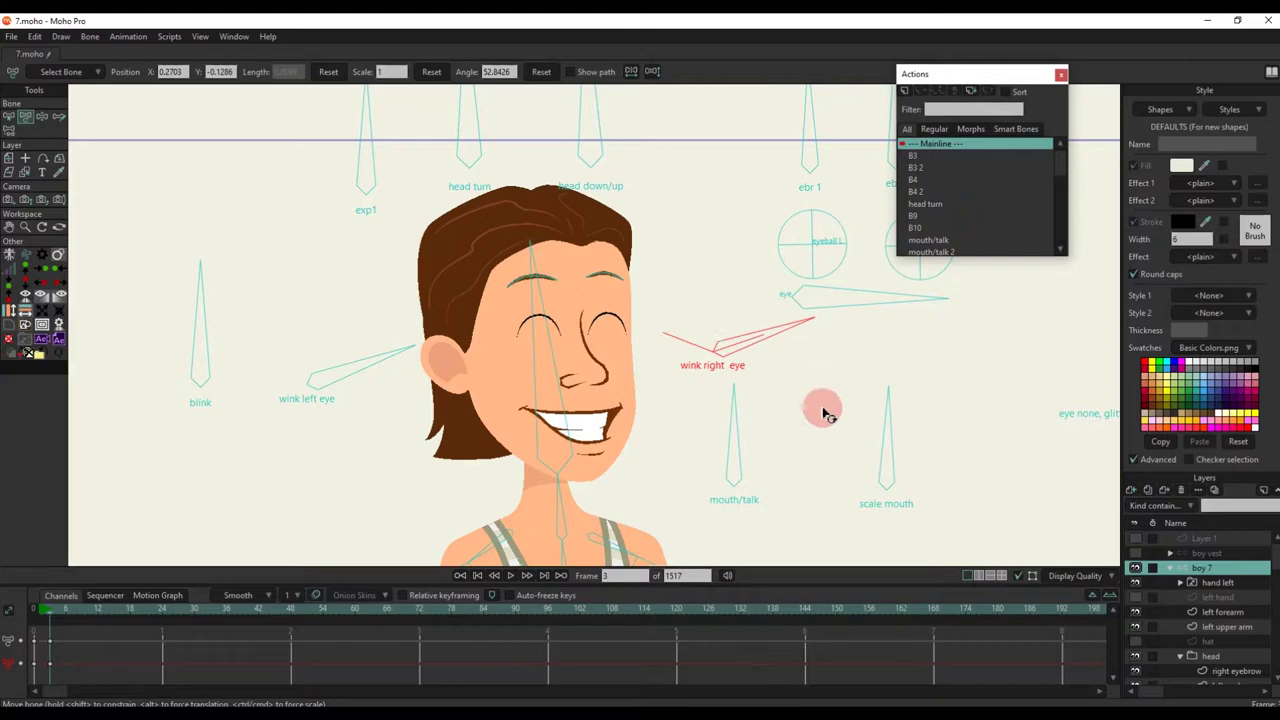
{"action": "left_click_drag", "start_coordinate": [360, 378], "coordinate": [372, 328]}
{"action": "left_click", "coordinate": [545, 72]}
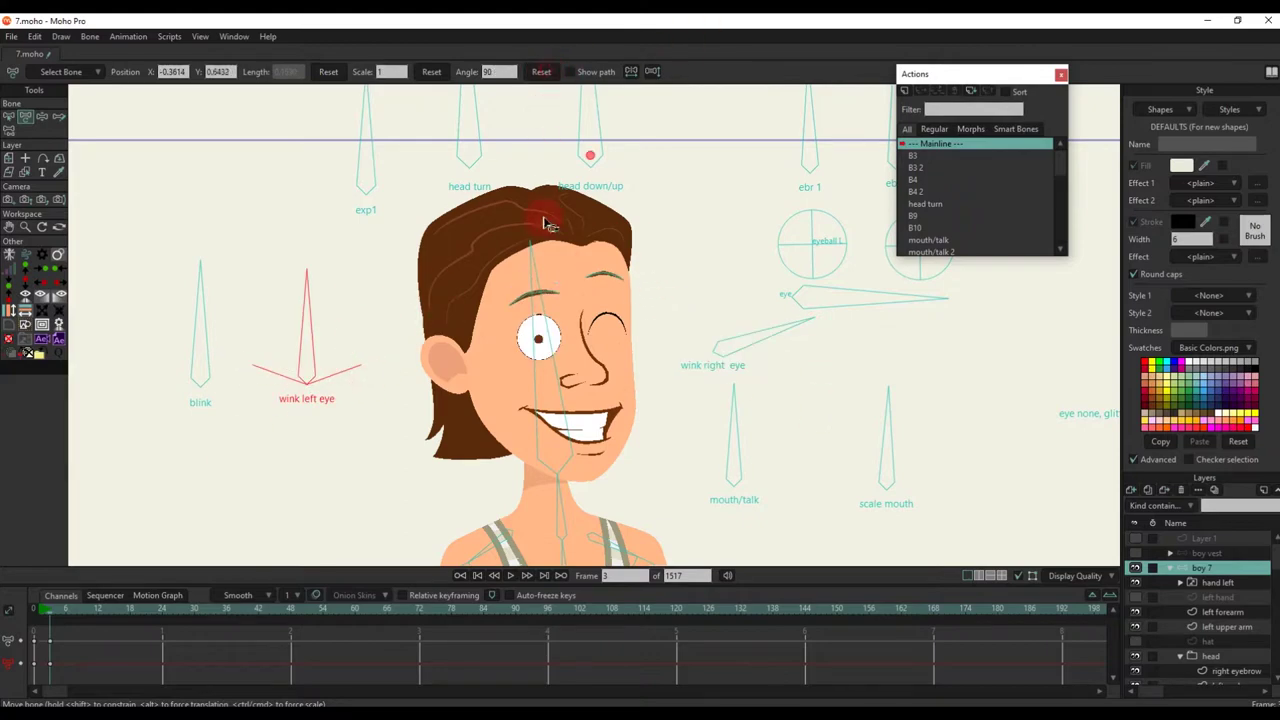
{"action": "left_click", "coordinate": [739, 313]}
{"action": "left_click", "coordinate": [545, 75]}
Step: Test the eyebrow expression by rotating the ebr 1 bone
{"action": "left_click_drag", "start_coordinate": [701, 256], "coordinate": [683, 313]}
{"action": "left_click_drag", "start_coordinate": [819, 165], "coordinate": [856, 310]}
{"action": "left_click_drag", "start_coordinate": [820, 224], "coordinate": [980, 190]}
{"action": "scroll", "coordinate": [591, 314], "scroll_direction": "up", "scroll_amount": 2}
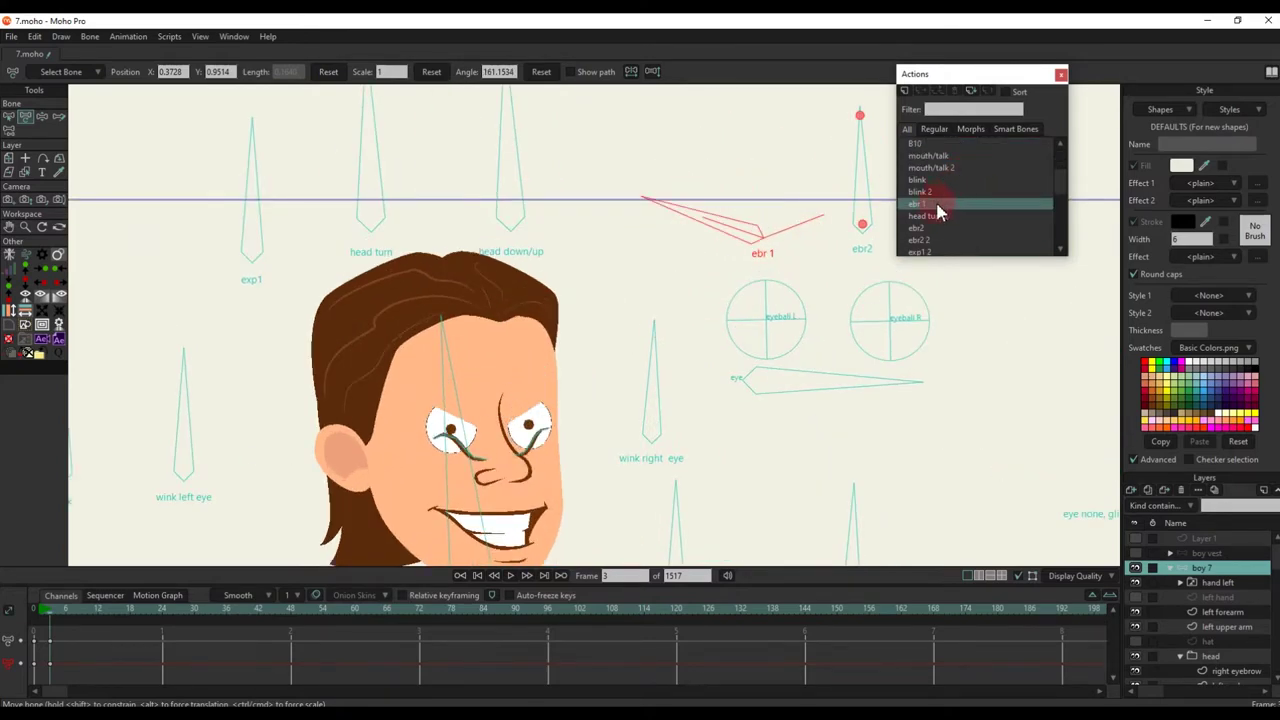
Step: Open the ebr 1 action at frame 24, raise both frowning eyebrows above the eyes and scrub to check the motion
{"action": "double_click", "coordinate": [937, 207]}
{"action": "left_click", "coordinate": [162, 609]}
{"action": "scroll", "coordinate": [462, 446], "scroll_direction": "up", "scroll_amount": 5}
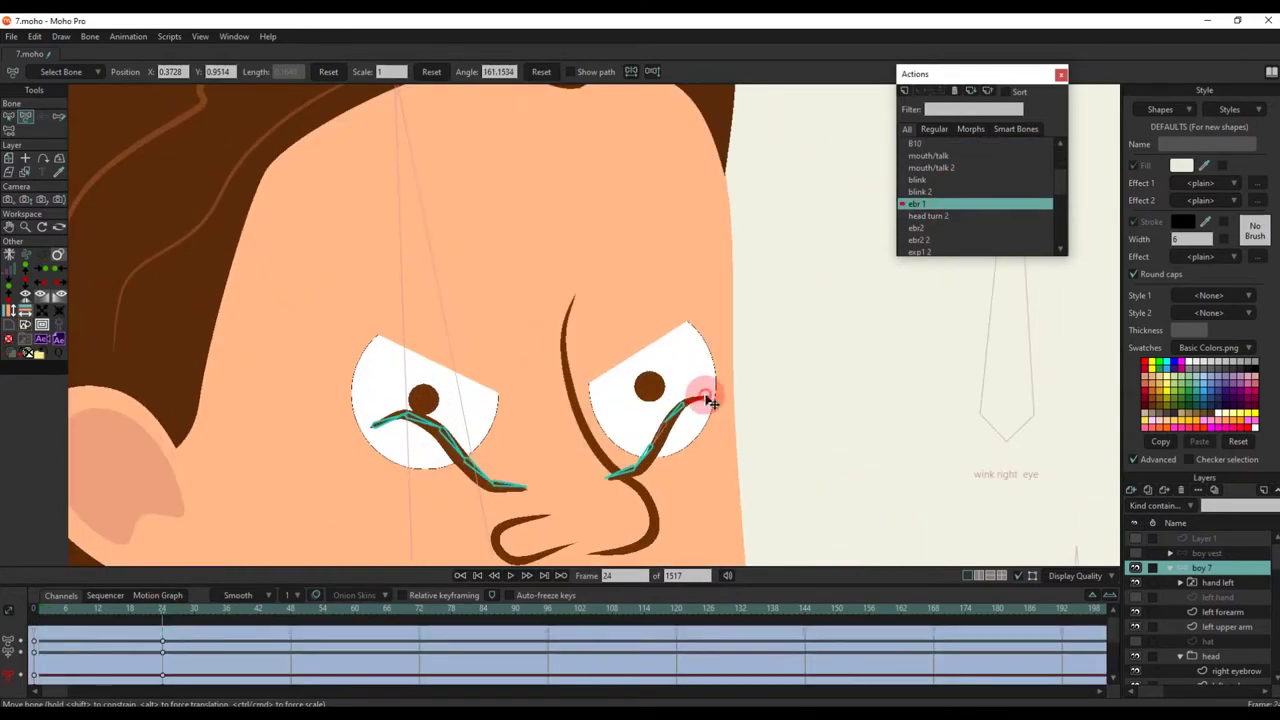
{"action": "left_click_drag", "start_coordinate": [708, 400], "coordinate": [680, 288]}
{"action": "left_click_drag", "start_coordinate": [380, 430], "coordinate": [385, 323]}
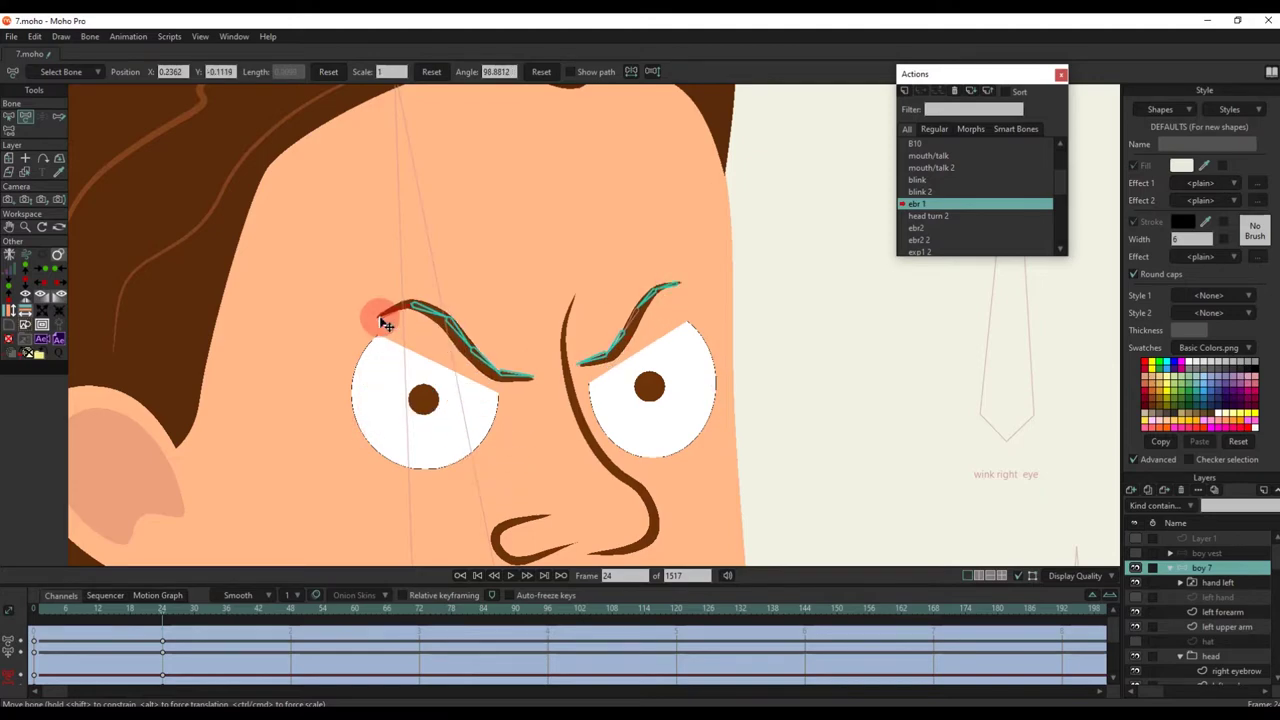
{"action": "scroll", "coordinate": [395, 345], "scroll_direction": "down", "scroll_amount": 5}
{"action": "left_click_drag", "start_coordinate": [52, 613], "coordinate": [159, 626]}
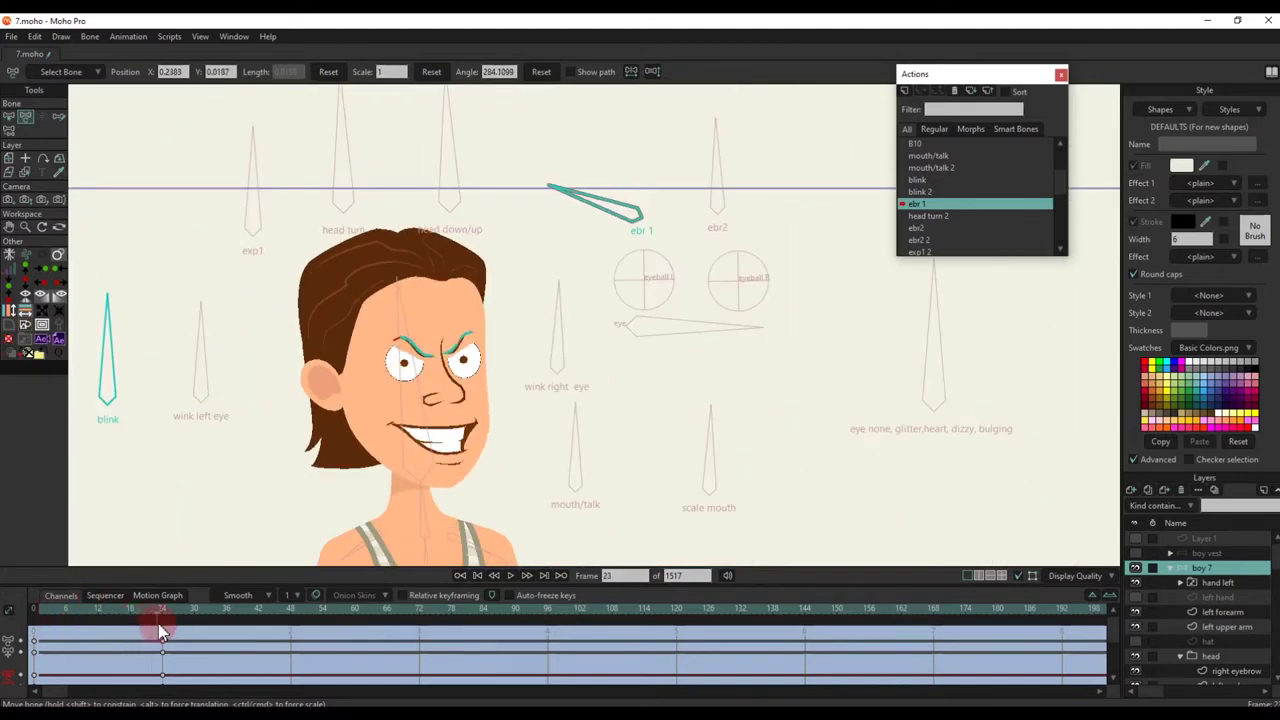
Step: Open the ebr 1 2 action at frame 24 and lower both worried eyebrows closer to the eyes
{"action": "left_click", "coordinate": [930, 268]}
{"action": "scroll", "coordinate": [945, 213], "scroll_direction": "down", "scroll_amount": 3}
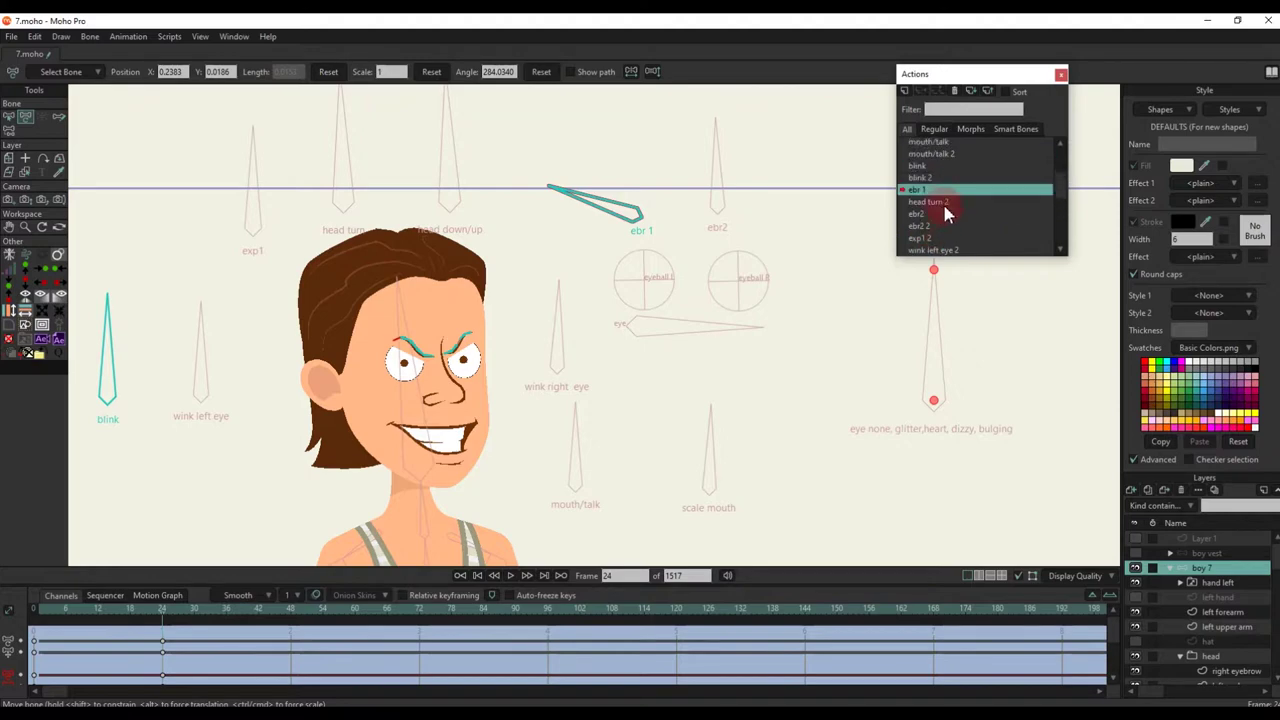
{"action": "double_click", "coordinate": [940, 146]}
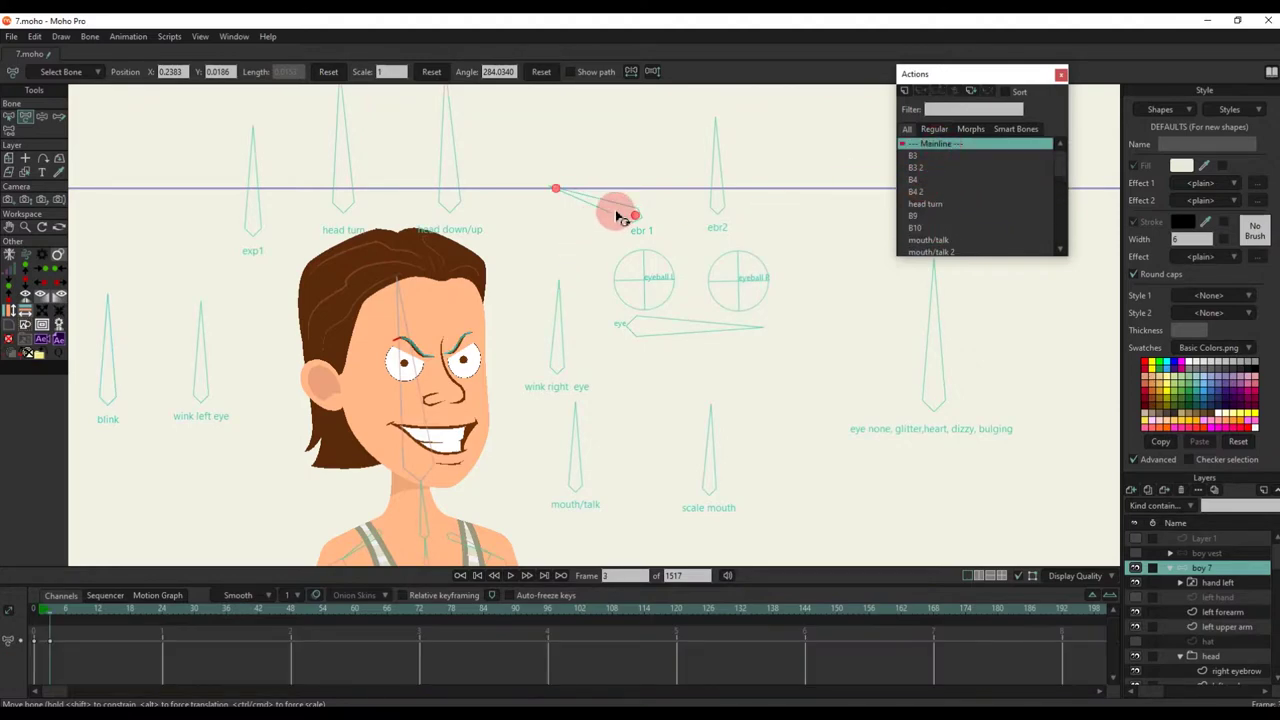
{"action": "scroll", "coordinate": [968, 190], "scroll_direction": "down", "scroll_amount": 5}
{"action": "double_click", "coordinate": [931, 249]}
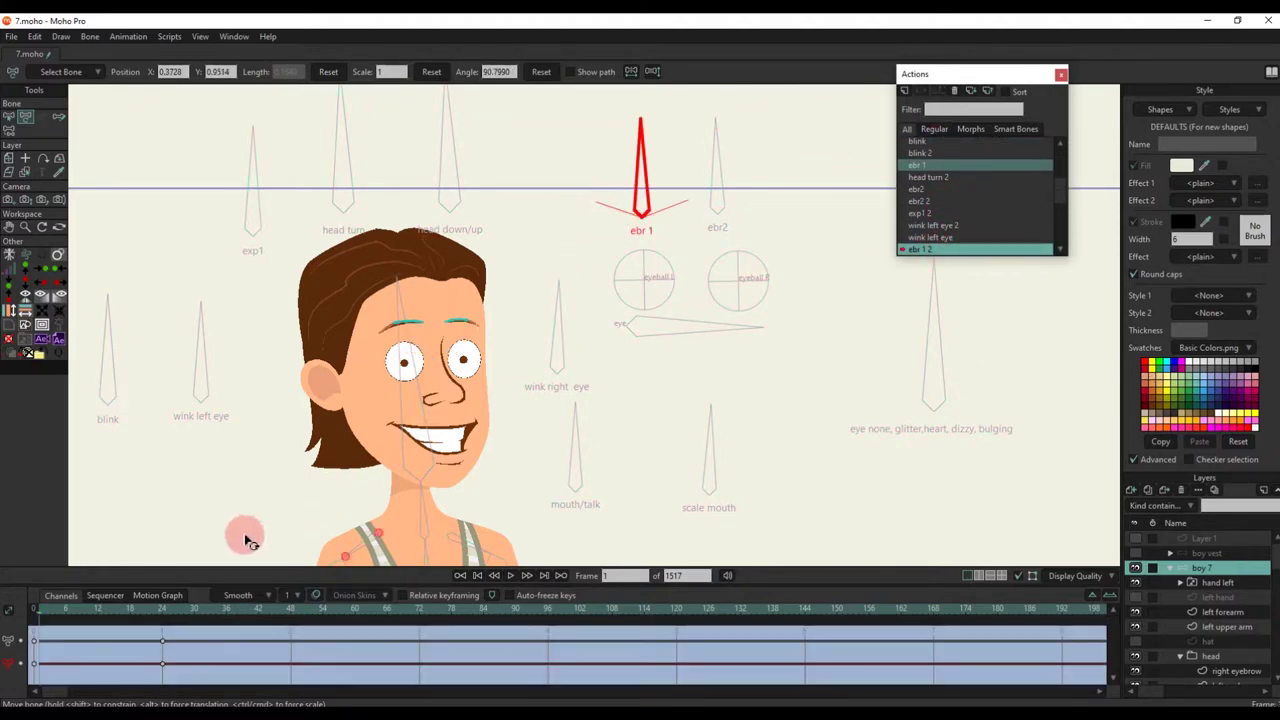
{"action": "left_click", "coordinate": [163, 612]}
{"action": "scroll", "coordinate": [363, 388], "scroll_direction": "up", "scroll_amount": 5}
{"action": "left_click_drag", "start_coordinate": [425, 229], "coordinate": [429, 250]}
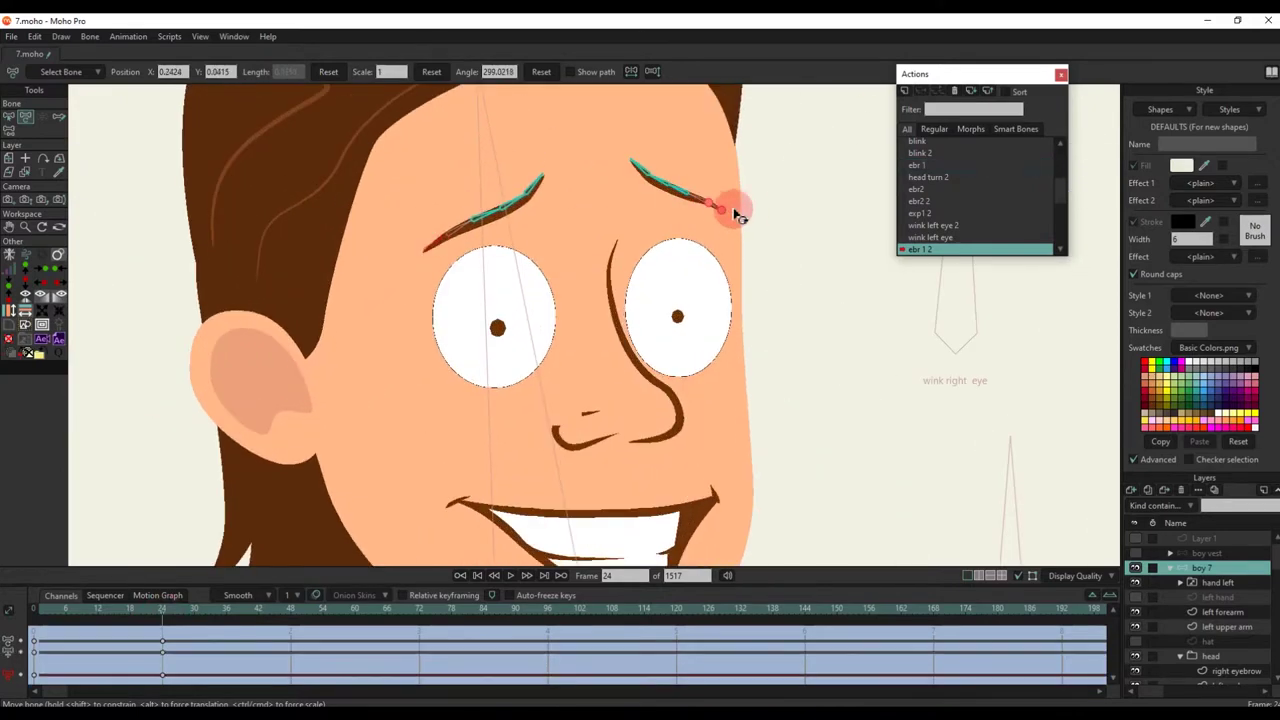
{"action": "left_click_drag", "start_coordinate": [735, 213], "coordinate": [729, 239]}
{"action": "scroll", "coordinate": [719, 231], "scroll_direction": "down", "scroll_amount": 5}
{"action": "scroll", "coordinate": [920, 206], "scroll_direction": "up", "scroll_amount": 5}
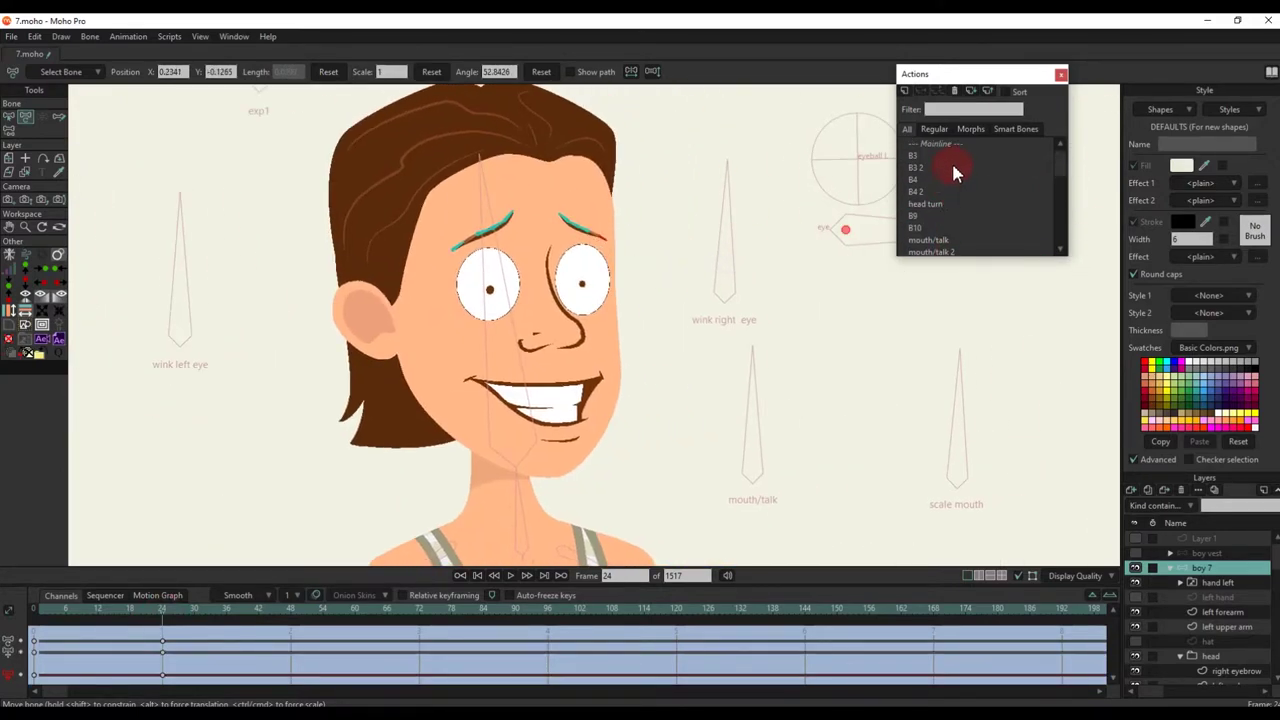
Step: Return to Mainline, test the ebr 1 bone in both directions and reset its angle, and test the ebr2 bone
{"action": "double_click", "coordinate": [945, 145]}
{"action": "scroll", "coordinate": [565, 272], "scroll_direction": "down", "scroll_amount": 4}
{"action": "left_click_drag", "start_coordinate": [565, 272], "coordinate": [520, 312]}
{"action": "left_click_drag", "start_coordinate": [642, 165], "coordinate": [591, 279]}
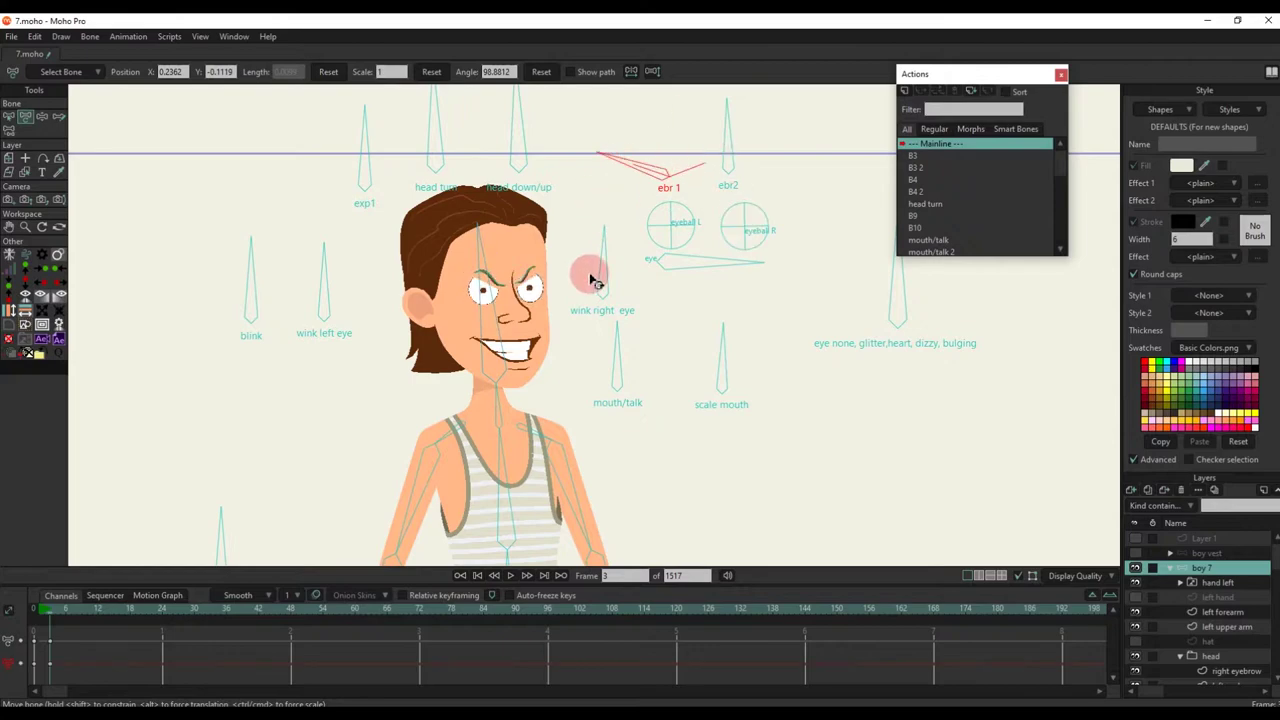
{"action": "left_click", "coordinate": [541, 73]}
{"action": "left_click_drag", "start_coordinate": [720, 175], "coordinate": [706, 201]}
{"action": "left_click_drag", "start_coordinate": [712, 159], "coordinate": [604, 310]}
Step: Open the ebr2 action at frame 24, reposition the eyebrows above the eyes and scrub to check them
{"action": "scroll", "coordinate": [940, 218], "scroll_direction": "down", "scroll_amount": 3}
{"action": "double_click", "coordinate": [940, 219]}
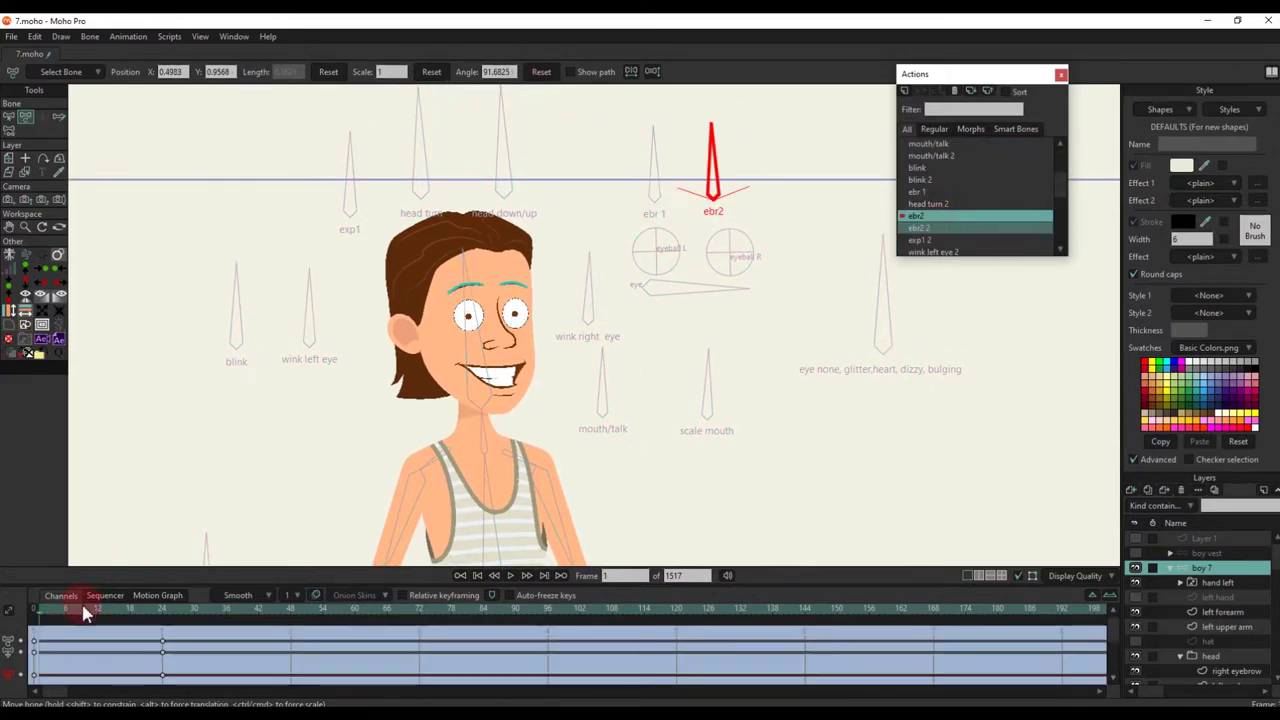
{"action": "left_click_drag", "start_coordinate": [82, 610], "coordinate": [163, 624]}
{"action": "scroll", "coordinate": [440, 312], "scroll_direction": "up", "scroll_amount": 4}
{"action": "scroll", "coordinate": [450, 305], "scroll_direction": "up", "scroll_amount": 2}
{"action": "left_click_drag", "start_coordinate": [466, 294], "coordinate": [595, 333]}
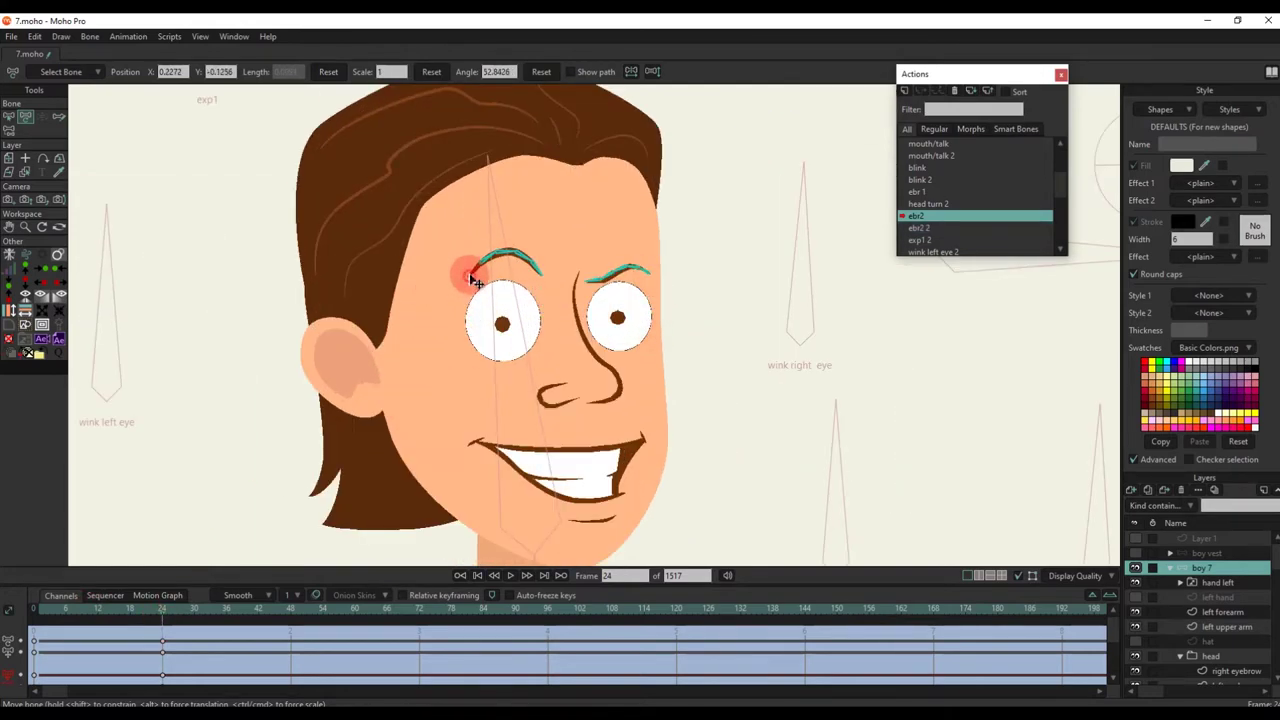
{"action": "left_click_drag", "start_coordinate": [46, 618], "coordinate": [163, 628]}
{"action": "left_click_drag", "start_coordinate": [155, 673], "coordinate": [163, 643]}
Step: Open the ebr2 2 action at frame 24, raise the left eyebrow above its eye and scrub to check it
{"action": "double_click", "coordinate": [929, 226]}
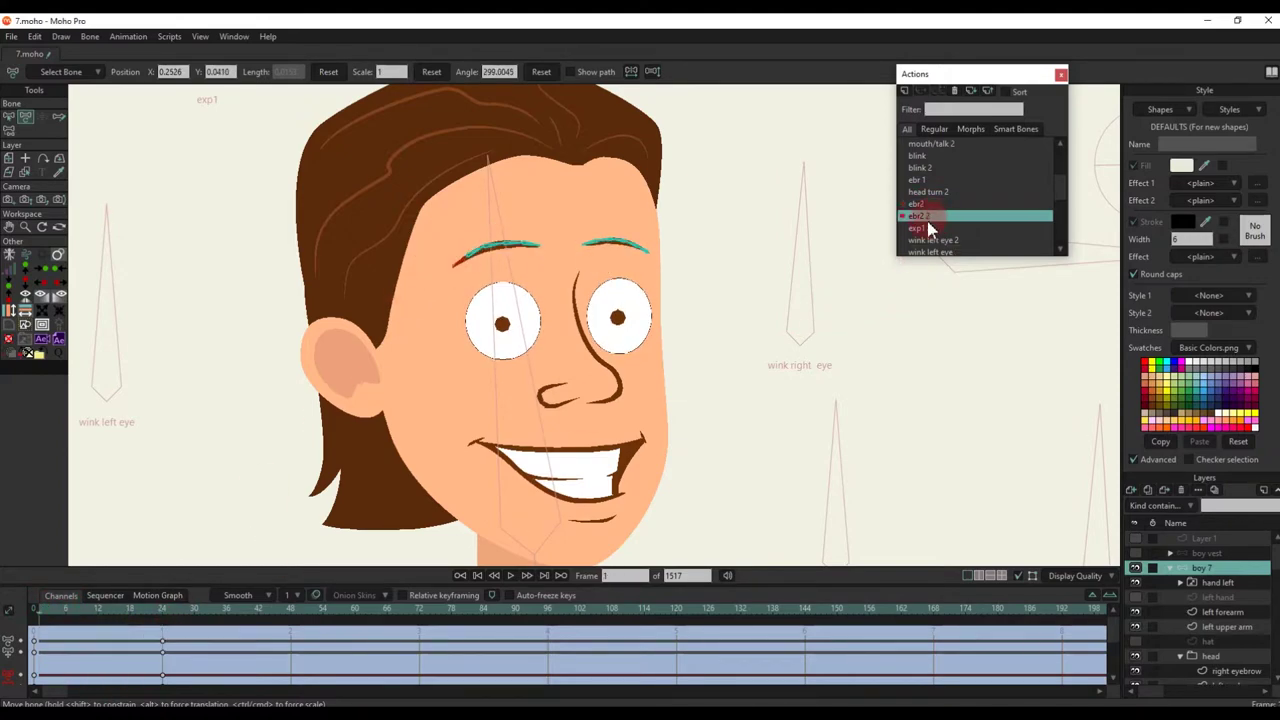
{"action": "left_click_drag", "start_coordinate": [98, 624], "coordinate": [167, 640]}
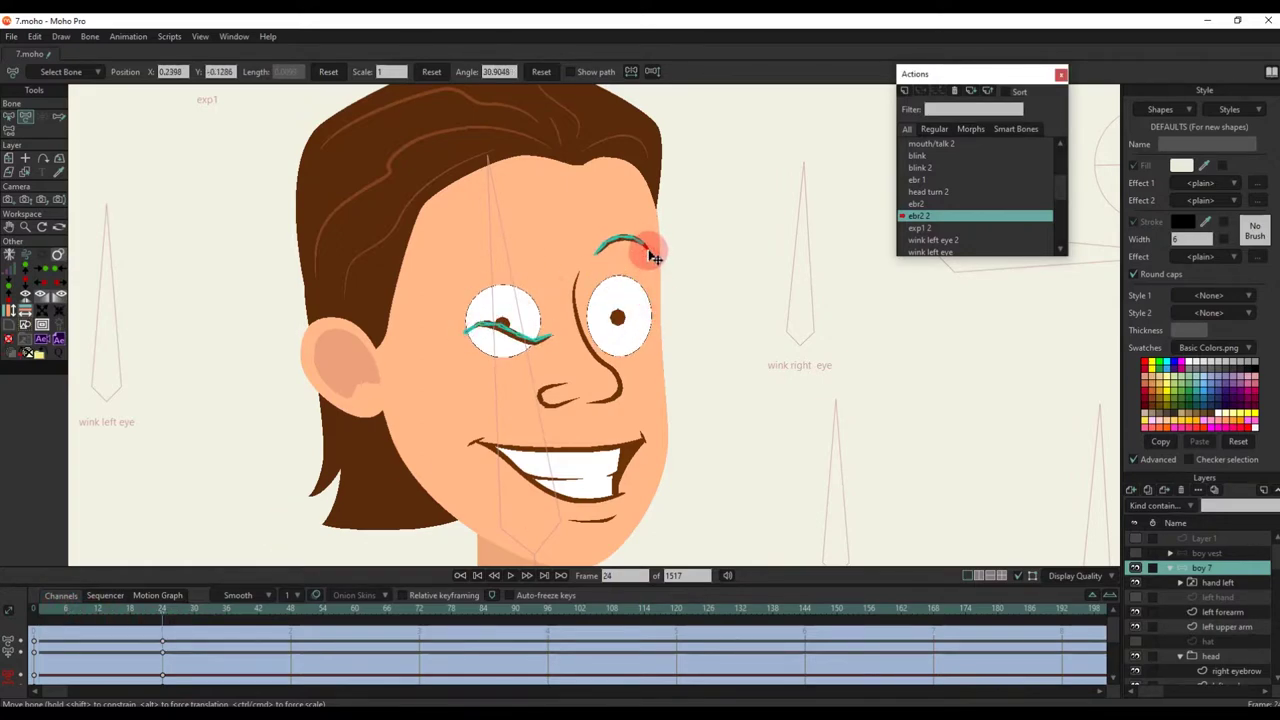
{"action": "left_click_drag", "start_coordinate": [471, 337], "coordinate": [484, 280]}
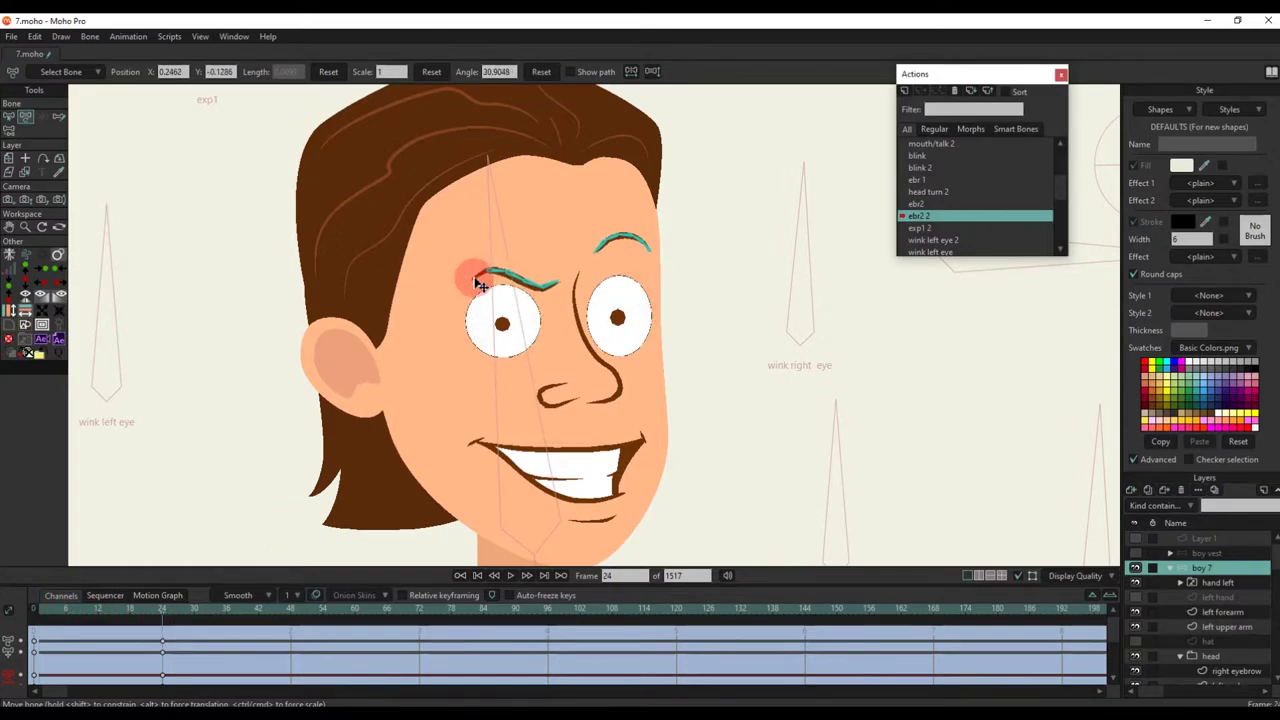
{"action": "left_click_drag", "start_coordinate": [48, 621], "coordinate": [154, 631]}
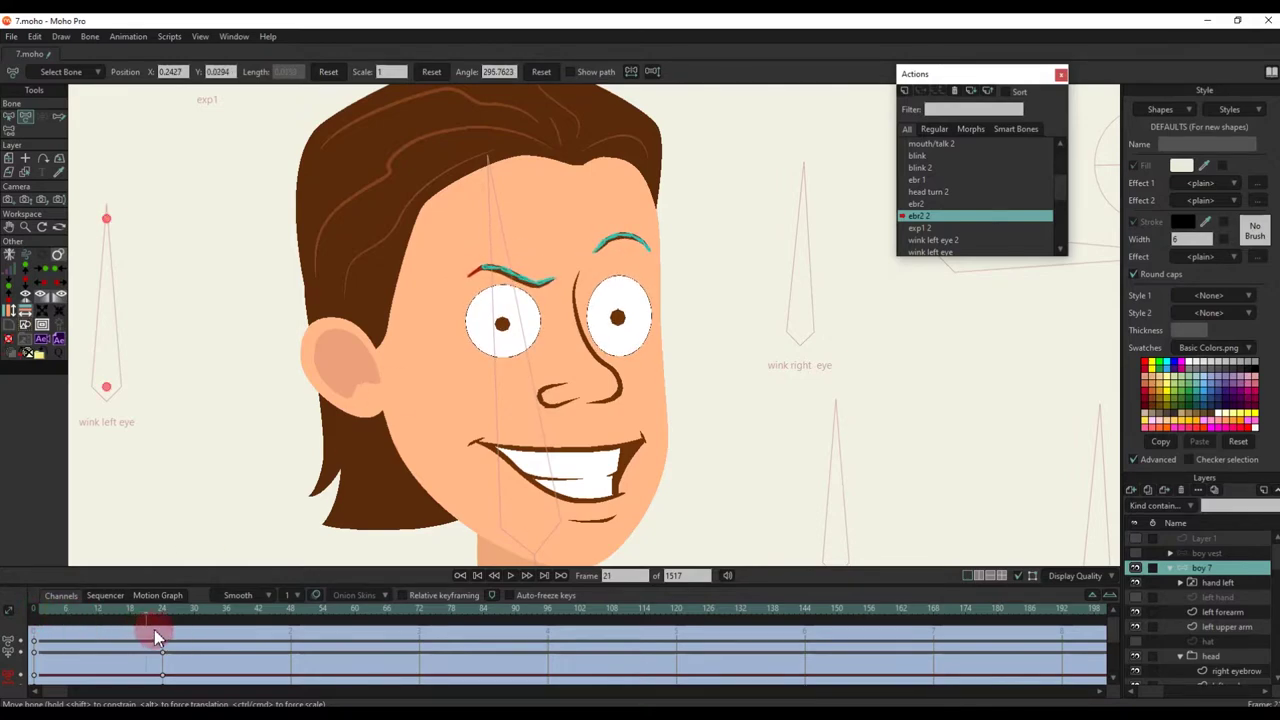
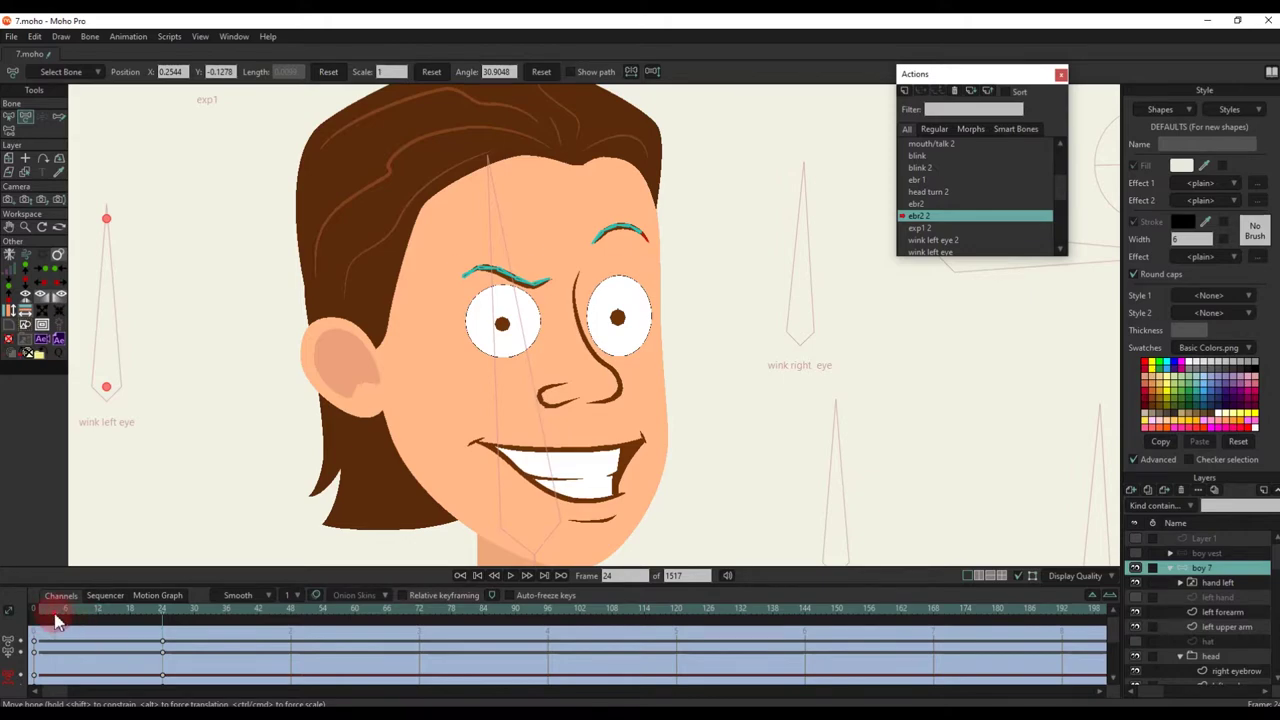
Step: Scrub the ebr2 2 action to frame 24, return to Mainline, and test the ebr2 bone before resetting its angle
{"action": "left_click_drag", "start_coordinate": [57, 621], "coordinate": [163, 623]}
{"action": "scroll", "coordinate": [977, 178], "scroll_direction": "up", "scroll_amount": 1}
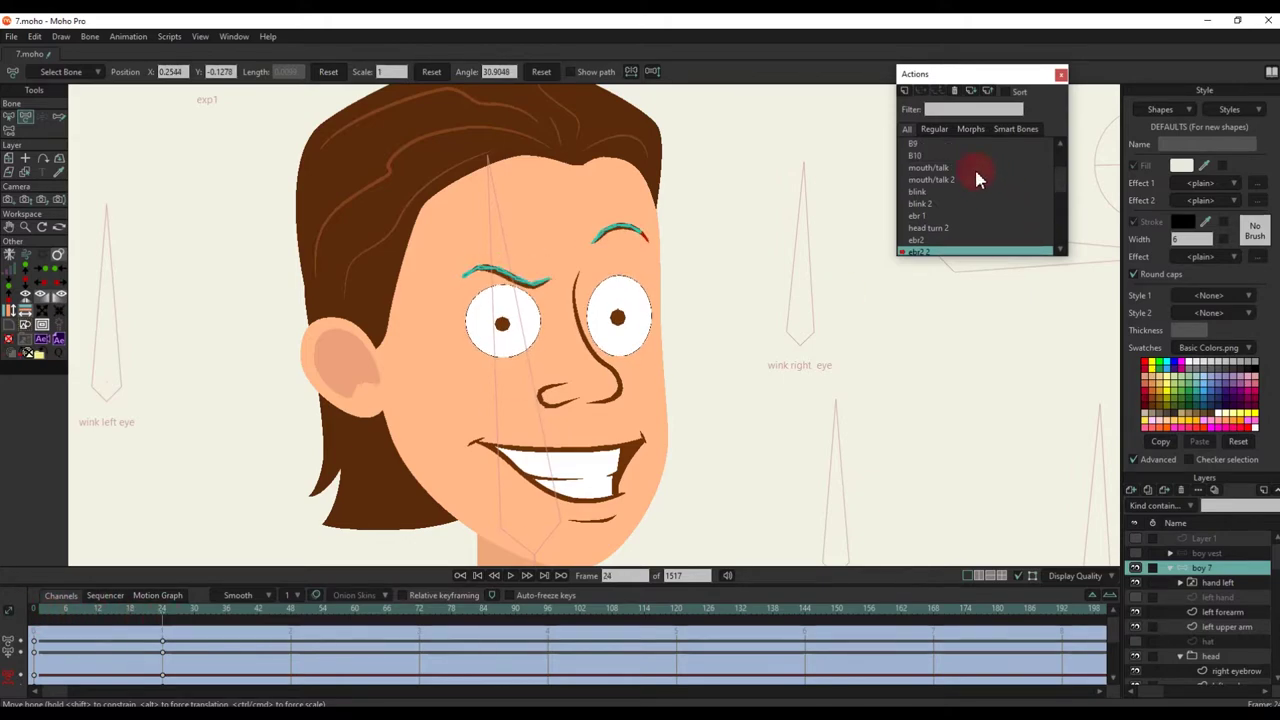
{"action": "double_click", "coordinate": [940, 147]}
{"action": "scroll", "coordinate": [660, 345], "scroll_direction": "down", "scroll_amount": 2}
{"action": "scroll", "coordinate": [739, 228], "scroll_direction": "down", "scroll_amount": 2}
{"action": "left_click_drag", "start_coordinate": [739, 222], "coordinate": [717, 283]}
{"action": "left_click", "coordinate": [787, 254]}
{"action": "left_click", "coordinate": [543, 73]}
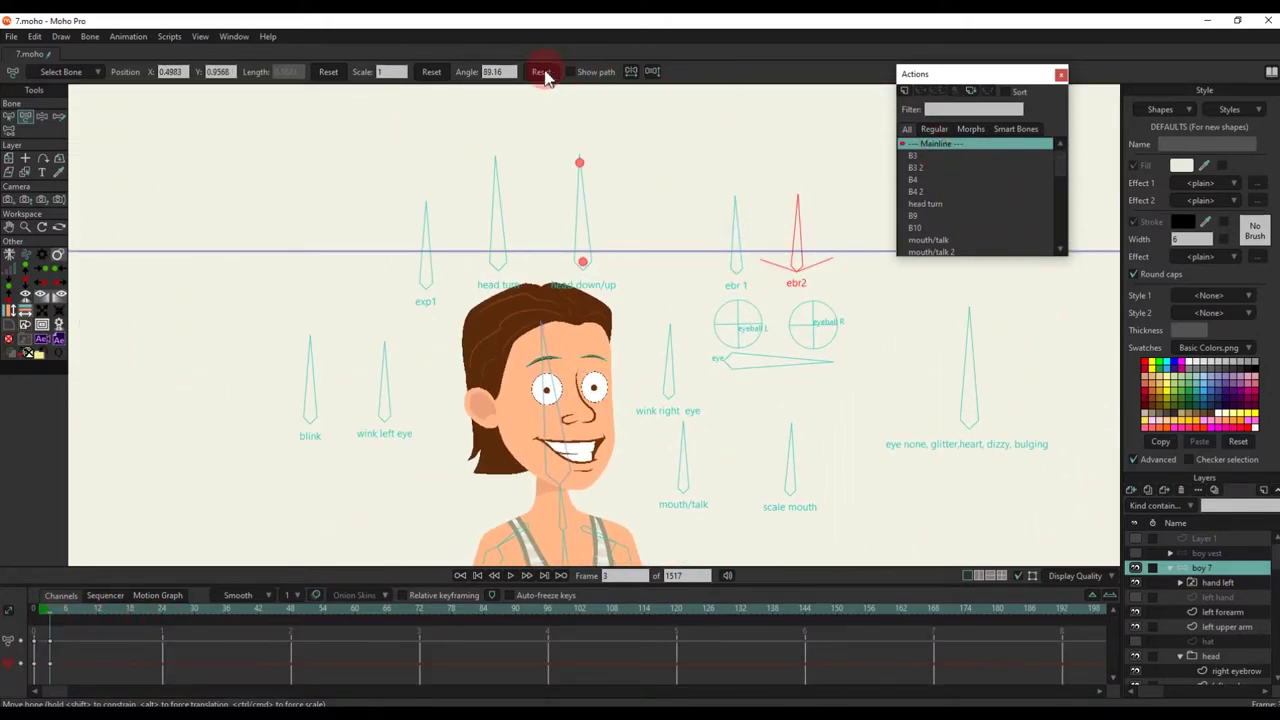
Step: Test the wink right eye bone and the mouth control bones, resetting their angles after each test
{"action": "left_click_drag", "start_coordinate": [668, 383], "coordinate": [632, 415]}
{"action": "left_click", "coordinate": [541, 71]}
{"action": "left_click_drag", "start_coordinate": [683, 470], "coordinate": [807, 432]}
{"action": "left_click", "coordinate": [541, 71]}
Step: Open the scale mouth action and scrub it to frame 24 to check the mouth's deformation
{"action": "scroll", "coordinate": [943, 232], "scroll_direction": "down", "scroll_amount": 5}
{"action": "double_click", "coordinate": [930, 230]}
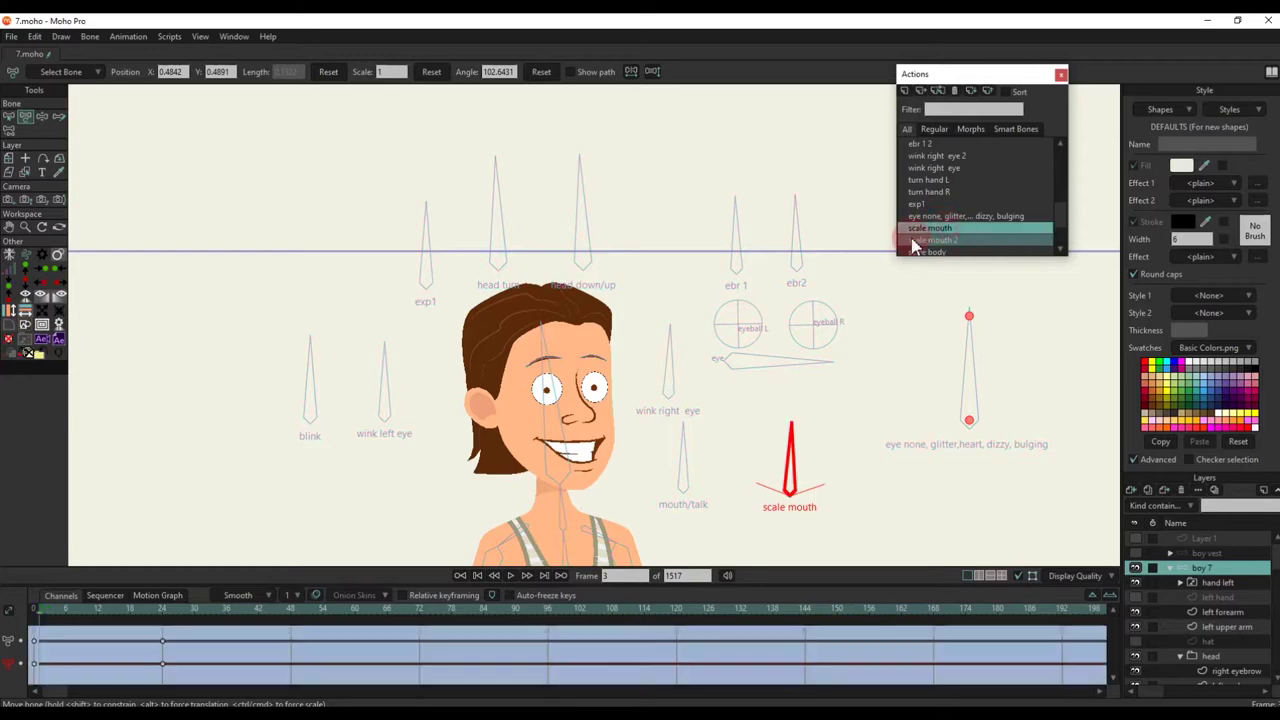
{"action": "left_click_drag", "start_coordinate": [64, 617], "coordinate": [162, 617]}
Step: In the scale mouth 2 action at frame 24, scale the mouth layer to X 1.6387 and Y 1.5405, and scrub to check it
{"action": "double_click", "coordinate": [932, 240]}
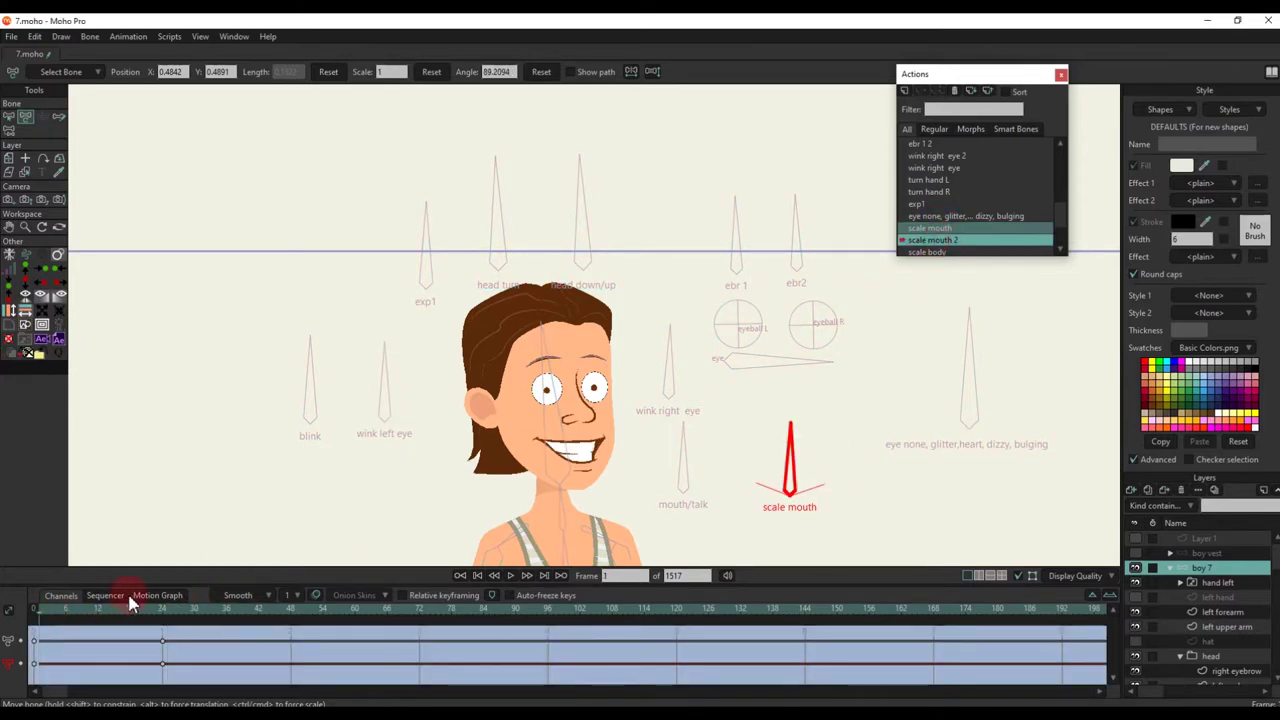
{"action": "left_click", "coordinate": [163, 628]}
{"action": "scroll", "coordinate": [1222, 615], "scroll_direction": "down", "scroll_amount": 3}
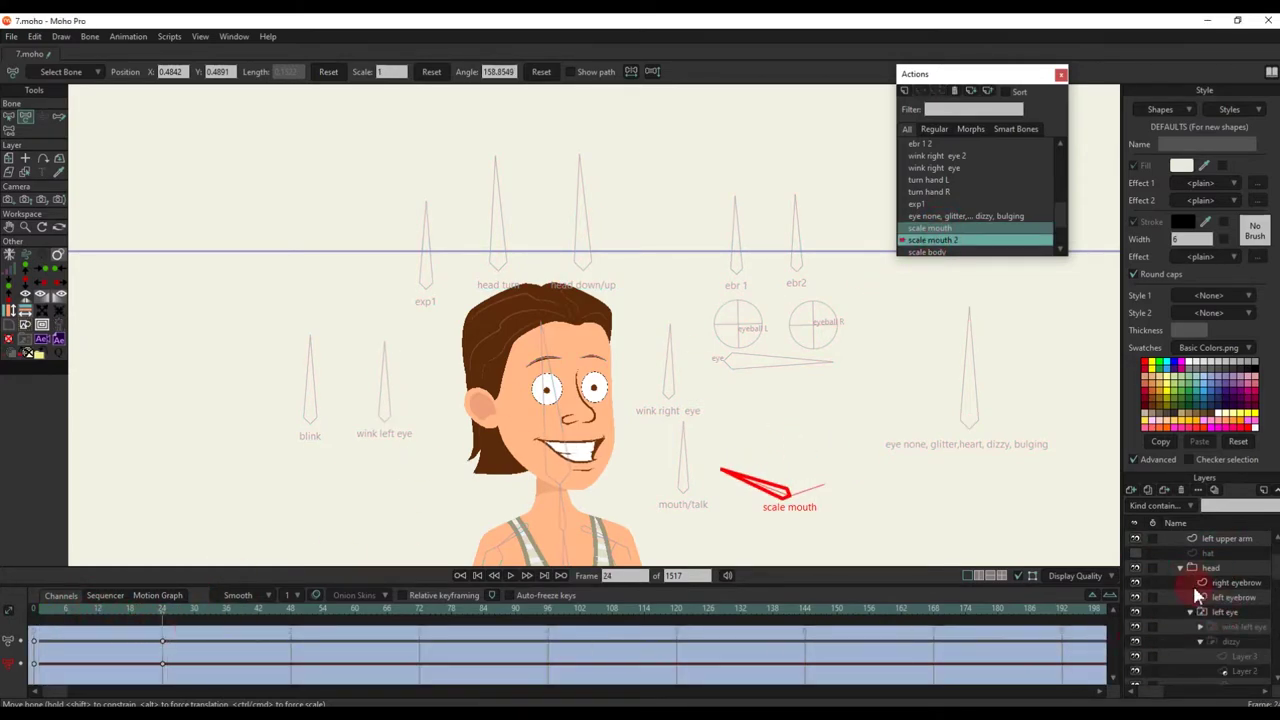
{"action": "left_click", "coordinate": [1191, 597]}
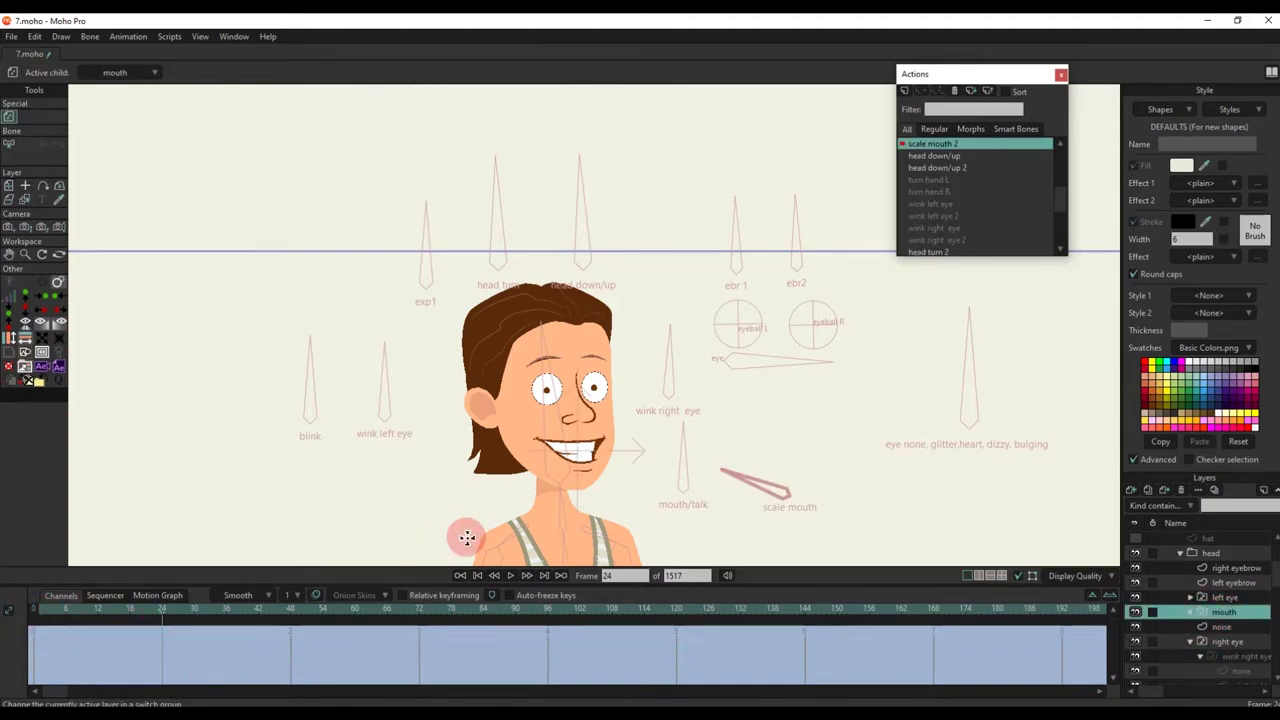
{"action": "key", "text": "m"}
{"action": "scroll", "coordinate": [574, 434], "scroll_direction": "up", "scroll_amount": 4}
{"action": "left_click_drag", "start_coordinate": [512, 440], "coordinate": [511, 440]}
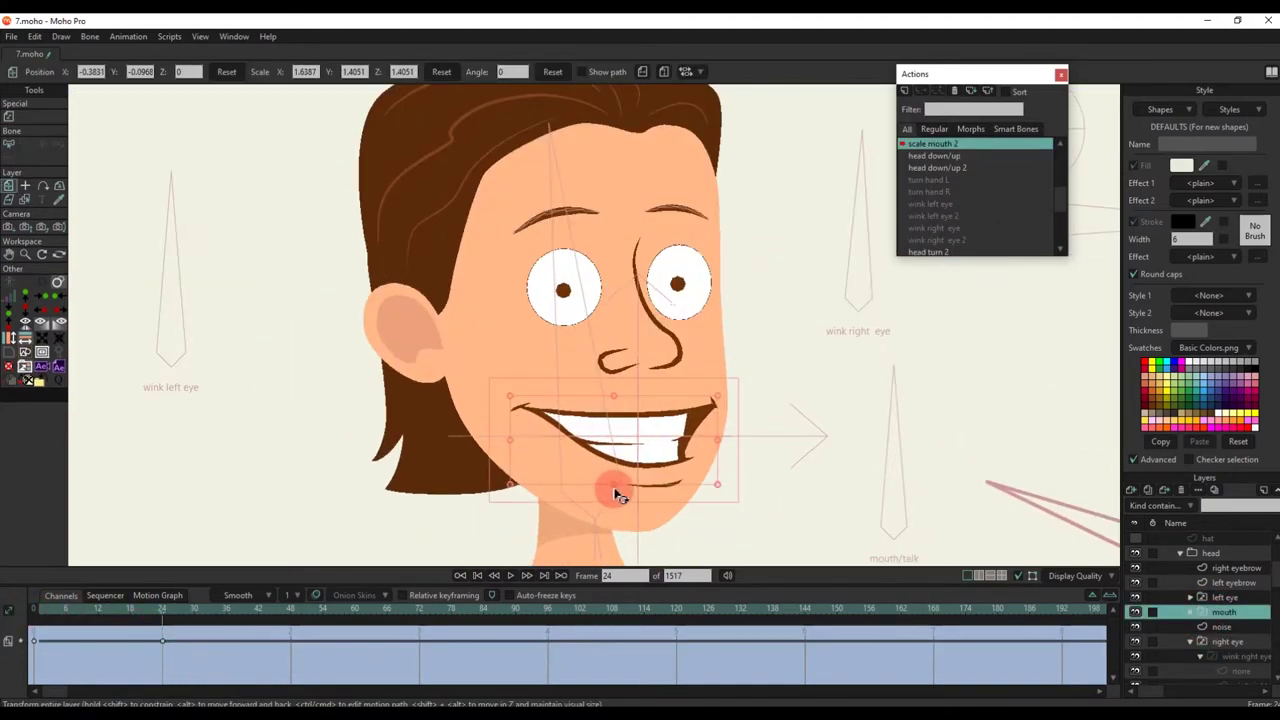
{"action": "left_click_drag", "start_coordinate": [614, 487], "coordinate": [612, 491]}
{"action": "left_click_drag", "start_coordinate": [66, 615], "coordinate": [166, 616]}
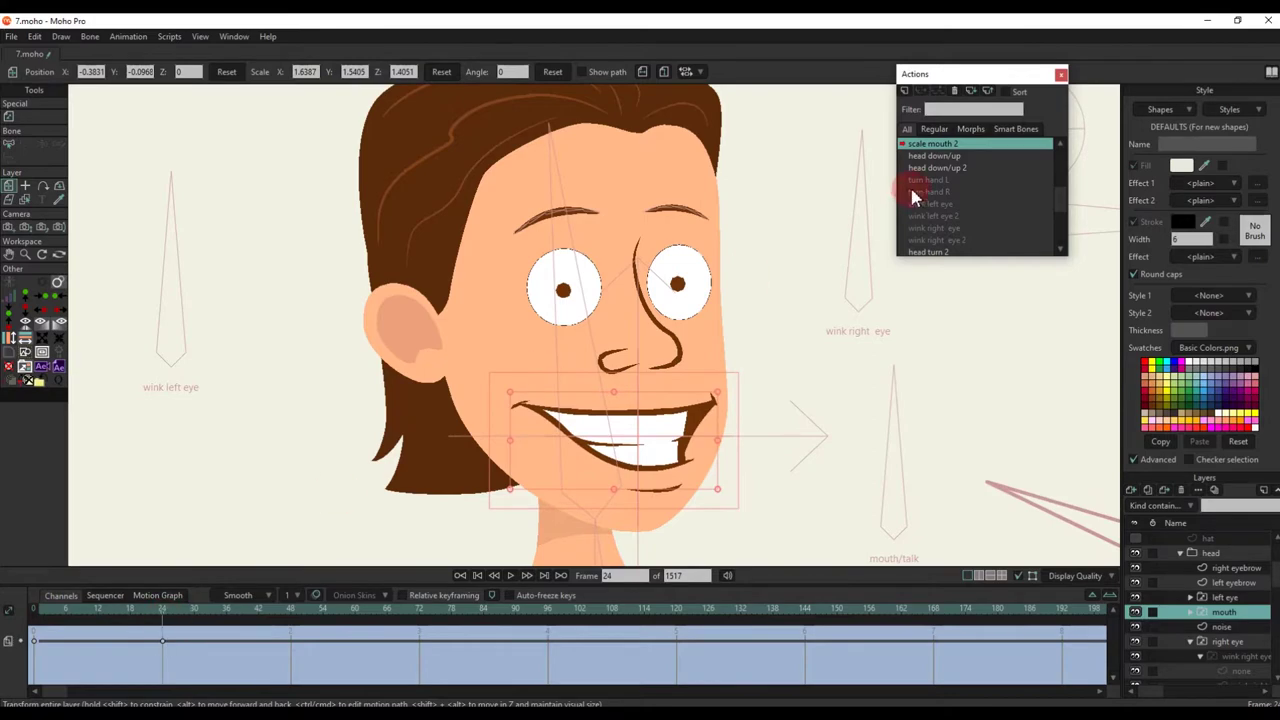
Step: Return to Mainline on the boy 7 layer, test the scale mouth bone, and delete the test keyframes
{"action": "double_click", "coordinate": [949, 146]}
{"action": "scroll", "coordinate": [1241, 586], "scroll_direction": "up", "scroll_amount": 3}
{"action": "left_click", "coordinate": [1211, 541]}
{"action": "scroll", "coordinate": [680, 312], "scroll_direction": "down", "scroll_amount": 4}
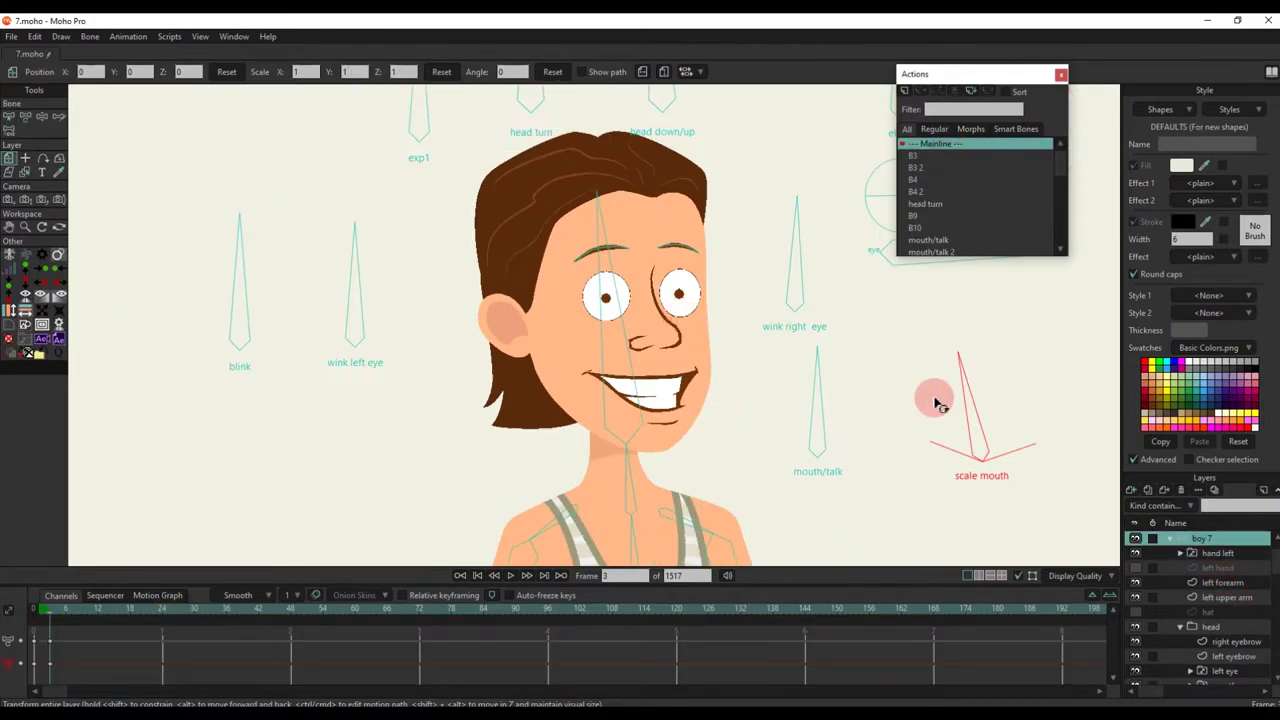
{"action": "key", "text": "t"}
{"action": "left_click_drag", "start_coordinate": [972, 405], "coordinate": [890, 494]}
{"action": "left_click_drag", "start_coordinate": [97, 624], "coordinate": [20, 657]}
{"action": "key", "text": "Delete"}
Step: Test the blink bone and reset its angle, and swing the exp1 bone in both directions
{"action": "scroll", "coordinate": [390, 280], "scroll_direction": "down", "scroll_amount": 4}
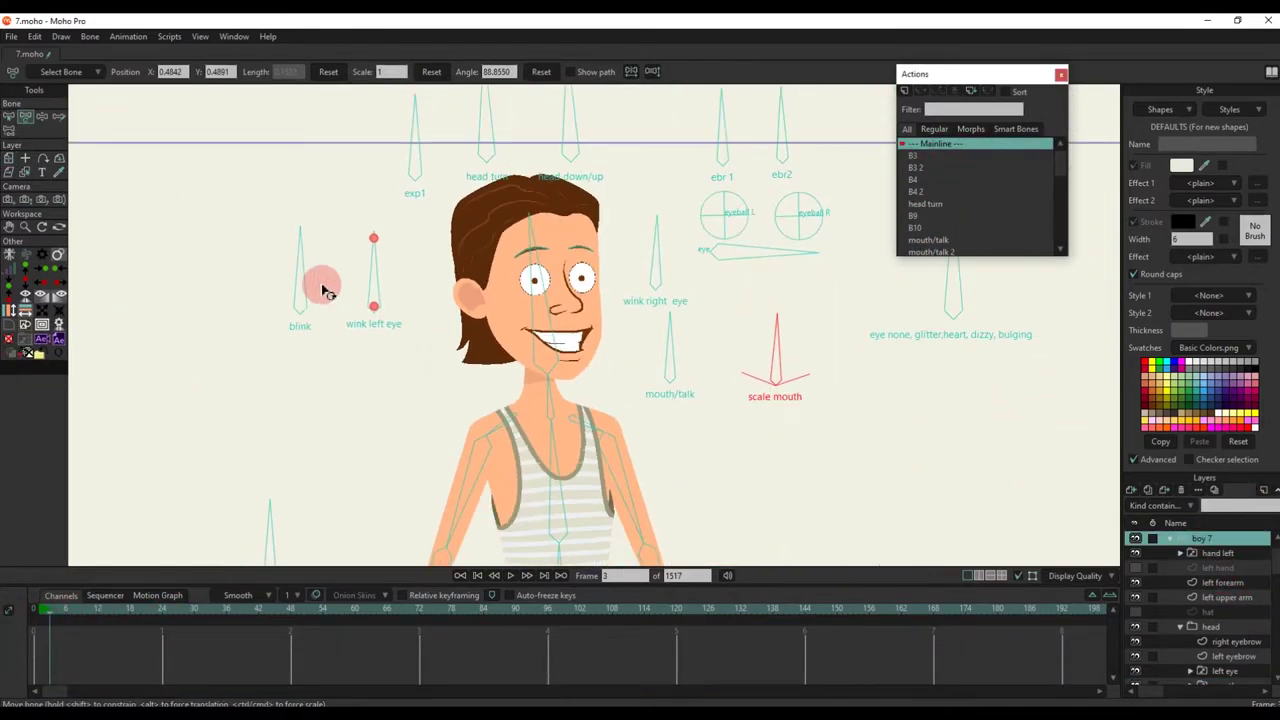
{"action": "left_click_drag", "start_coordinate": [306, 283], "coordinate": [268, 278]}
{"action": "left_click", "coordinate": [540, 72]}
{"action": "left_click_drag", "start_coordinate": [537, 140], "coordinate": [525, 200]}
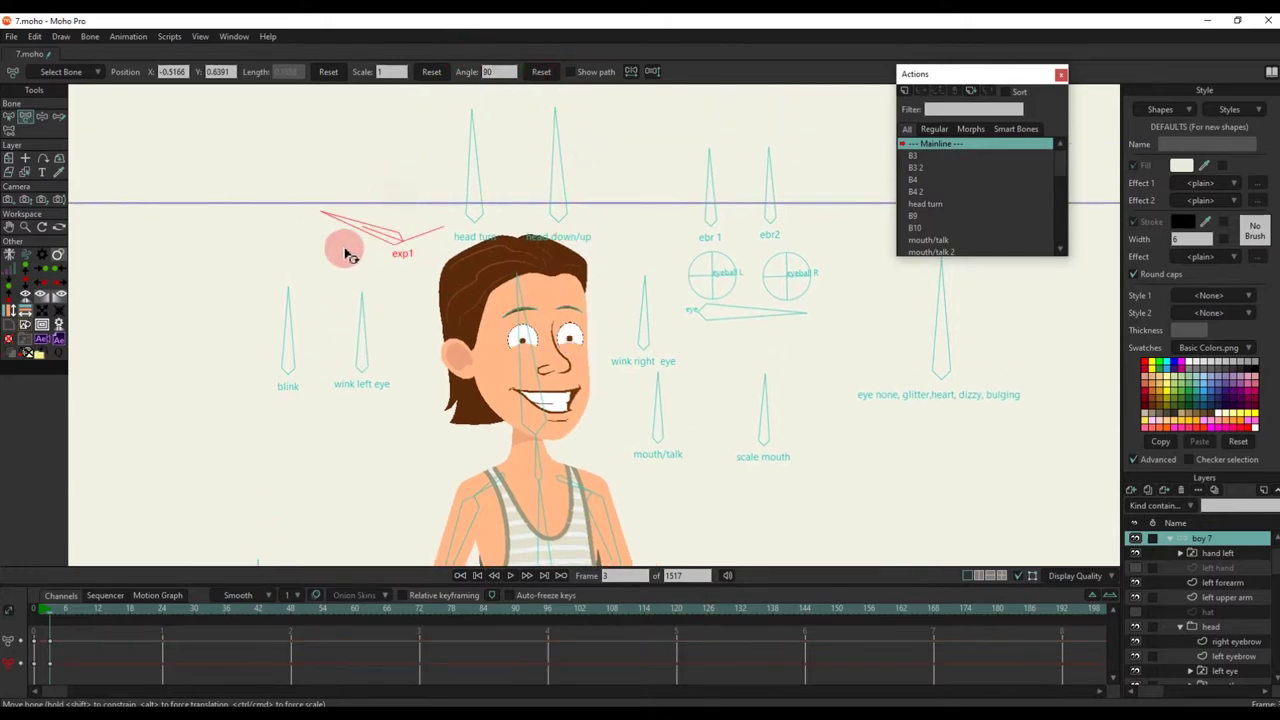
{"action": "left_click_drag", "start_coordinate": [345, 253], "coordinate": [513, 320]}
Step: Open the exp1 2 action at frame 24, reposition both sad eyebrows above the eyes and scrub to check them
{"action": "double_click", "coordinate": [937, 243]}
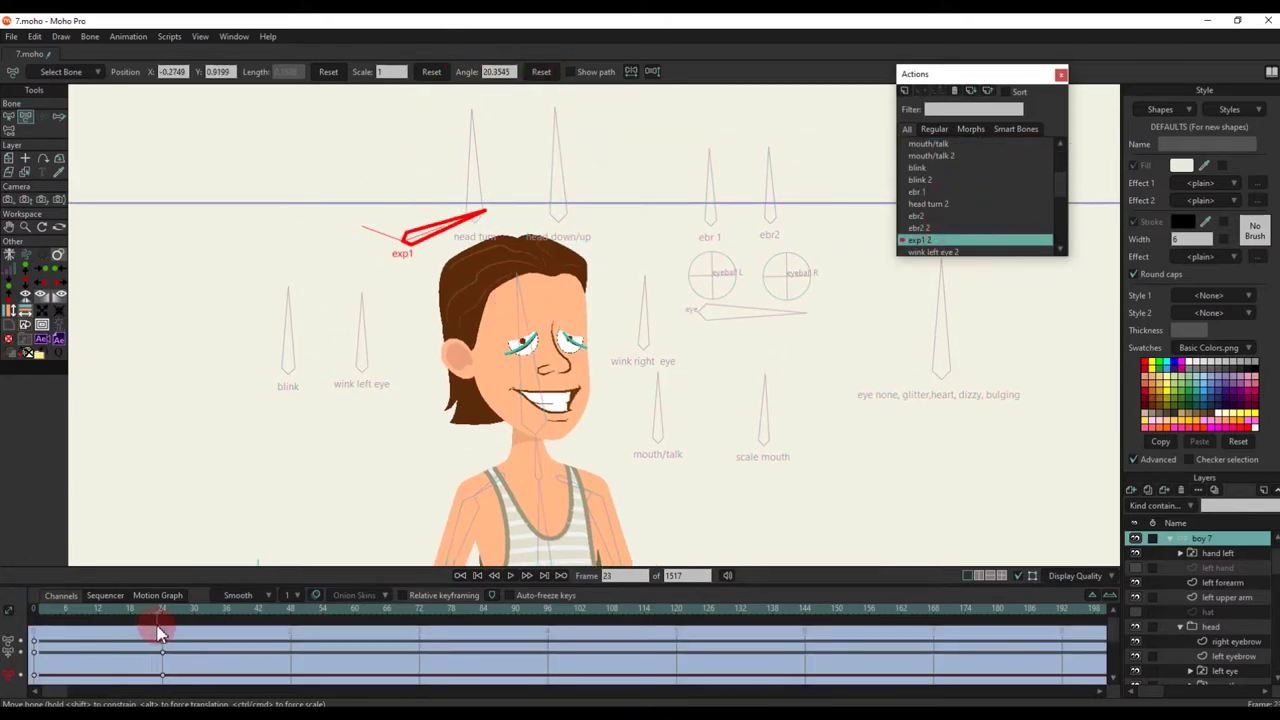
{"action": "left_click_drag", "start_coordinate": [160, 632], "coordinate": [163, 631]}
{"action": "scroll", "coordinate": [509, 343], "scroll_direction": "up", "scroll_amount": 6}
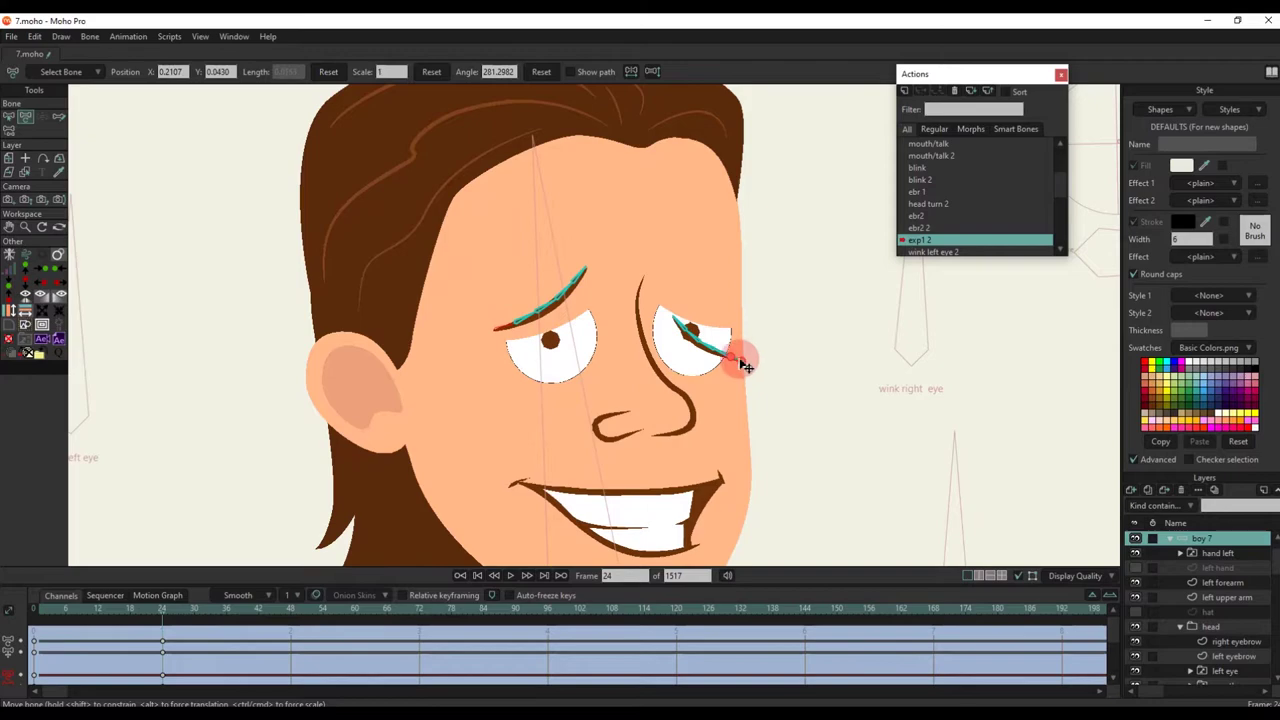
{"action": "scroll", "coordinate": [697, 315], "scroll_direction": "up", "scroll_amount": 2}
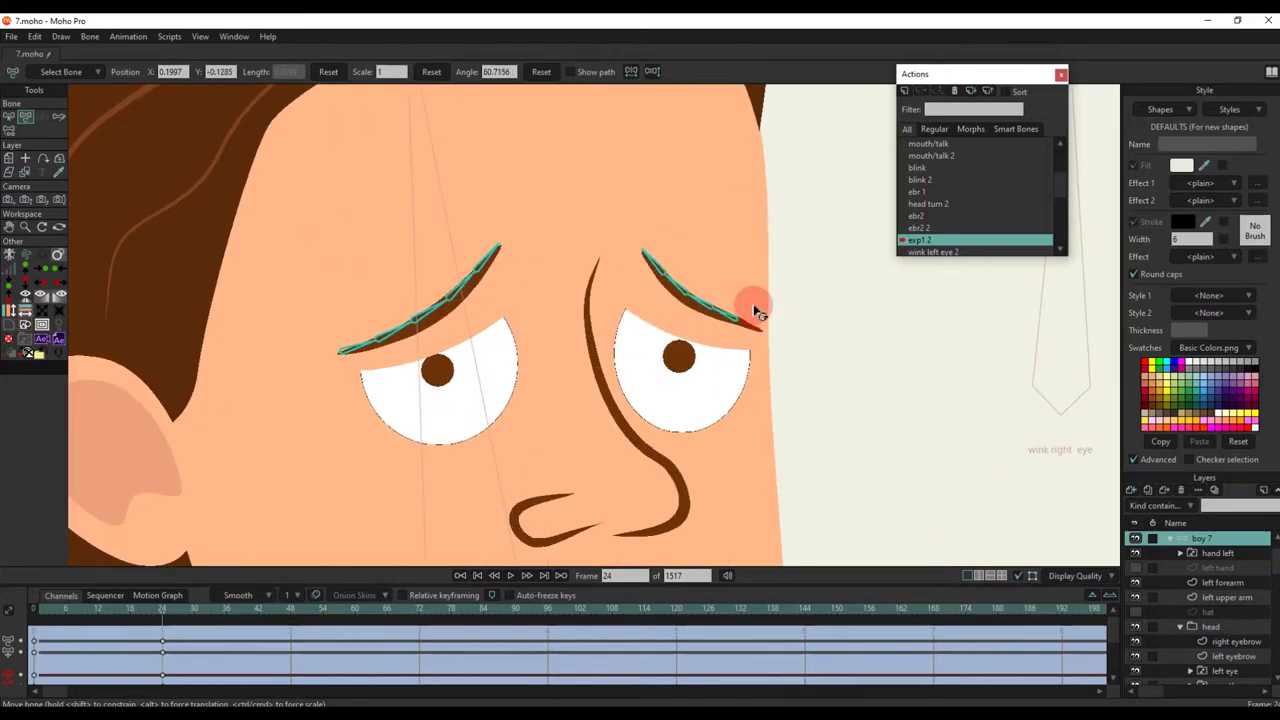
{"action": "scroll", "coordinate": [755, 313], "scroll_direction": "down", "scroll_amount": 4}
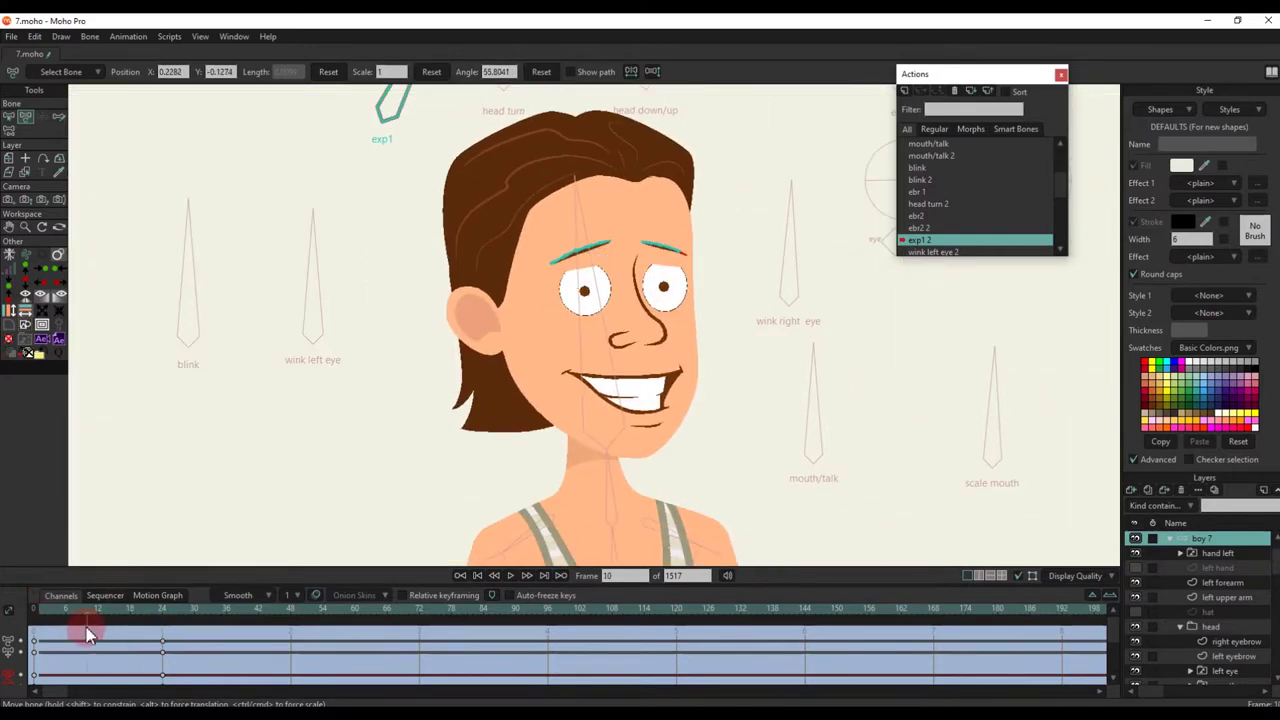
Step: Return to Mainline, test the corrected exp1 bone, and rotate the head turn bone in both directions
{"action": "scroll", "coordinate": [963, 166], "scroll_direction": "up", "scroll_amount": 2}
{"action": "double_click", "coordinate": [945, 144]}
{"action": "scroll", "coordinate": [670, 295], "scroll_direction": "down", "scroll_amount": 3}
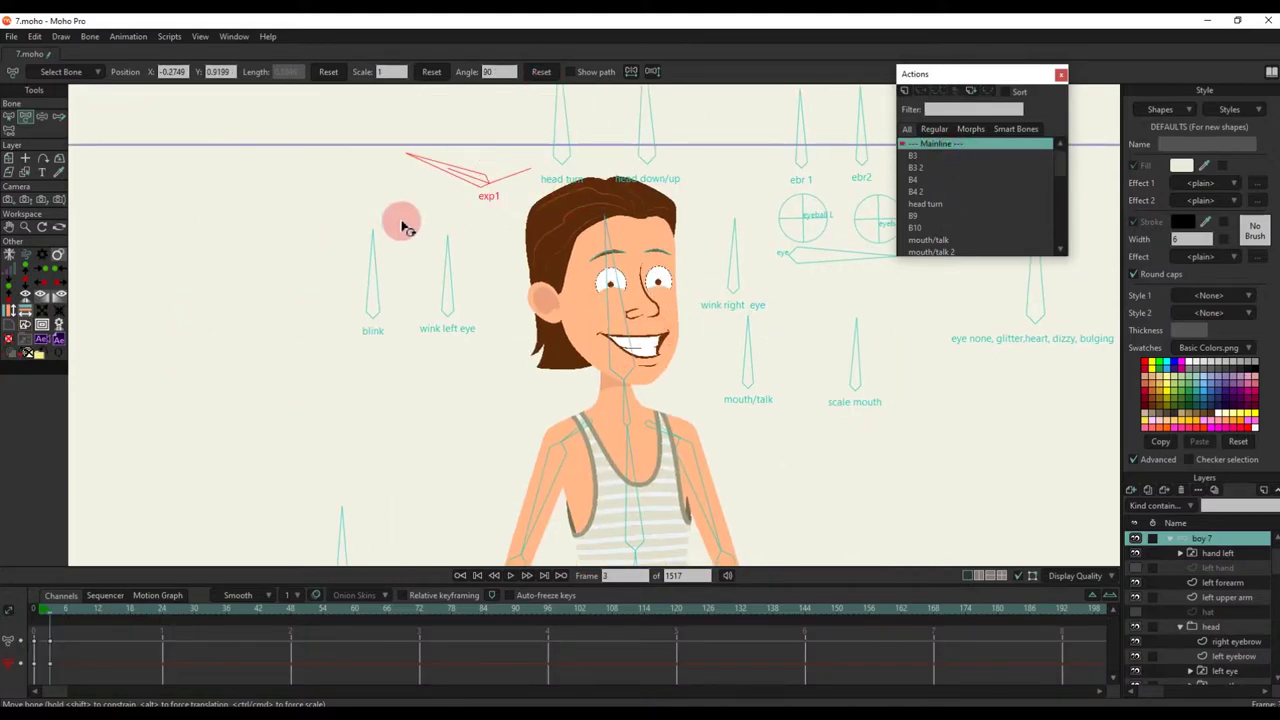
{"action": "left_click_drag", "start_coordinate": [585, 138], "coordinate": [534, 187]}
{"action": "left_click_drag", "start_coordinate": [514, 150], "coordinate": [579, 154]}
{"action": "scroll", "coordinate": [940, 205], "scroll_direction": "down", "scroll_amount": 2}
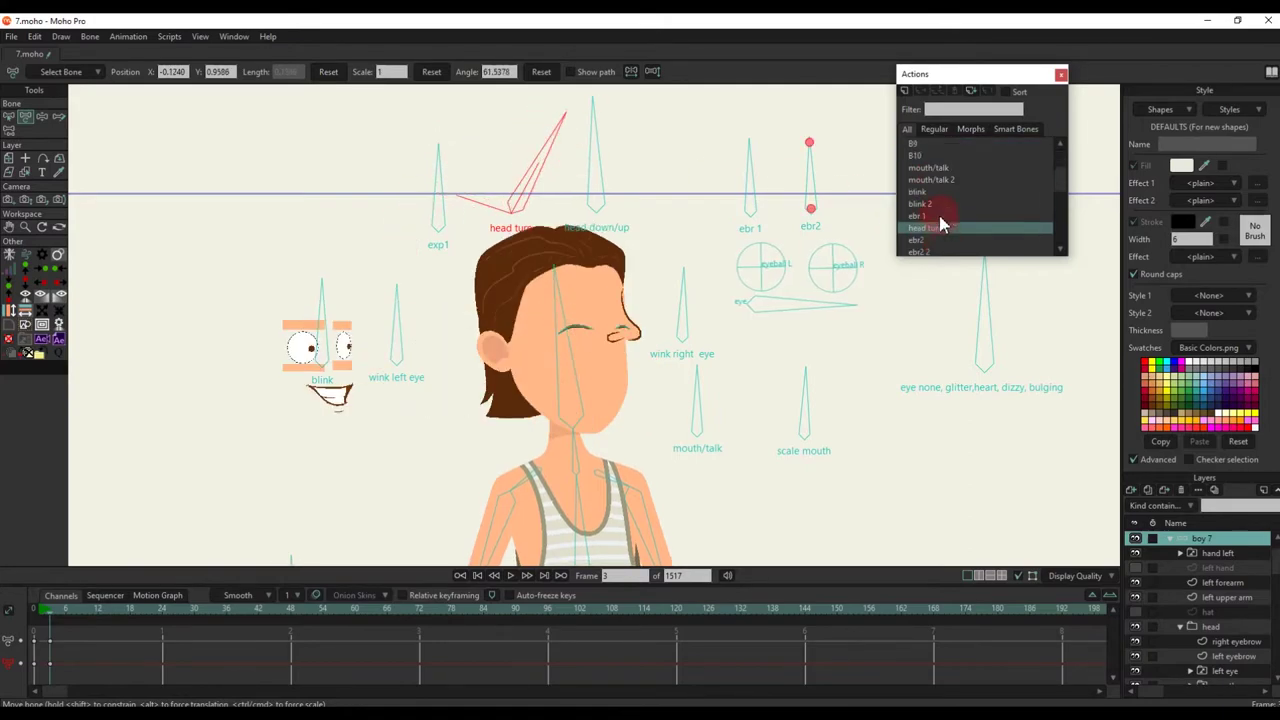
Step: Open the head turn 2 action at frame 24 and delete the mouth layer's keyframes
{"action": "double_click", "coordinate": [938, 223]}
{"action": "left_click", "coordinate": [160, 634]}
{"action": "scroll", "coordinate": [1203, 595], "scroll_direction": "down", "scroll_amount": 3}
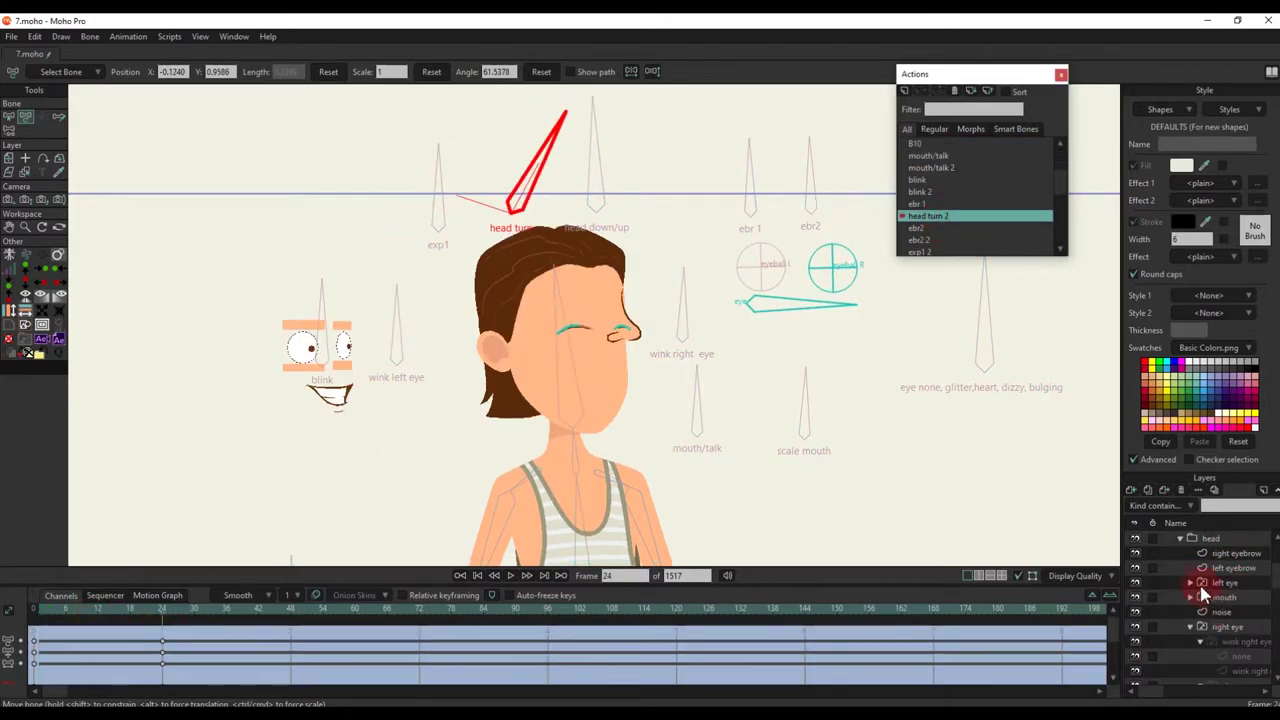
{"action": "left_click", "coordinate": [1228, 597]}
{"action": "left_click_drag", "start_coordinate": [209, 669], "coordinate": [10, 596]}
{"action": "key", "text": "Delete"}
Step: Delete the head turn 2 keyframes of the nose, right eye and left eye layers
{"action": "left_click", "coordinate": [1224, 612]}
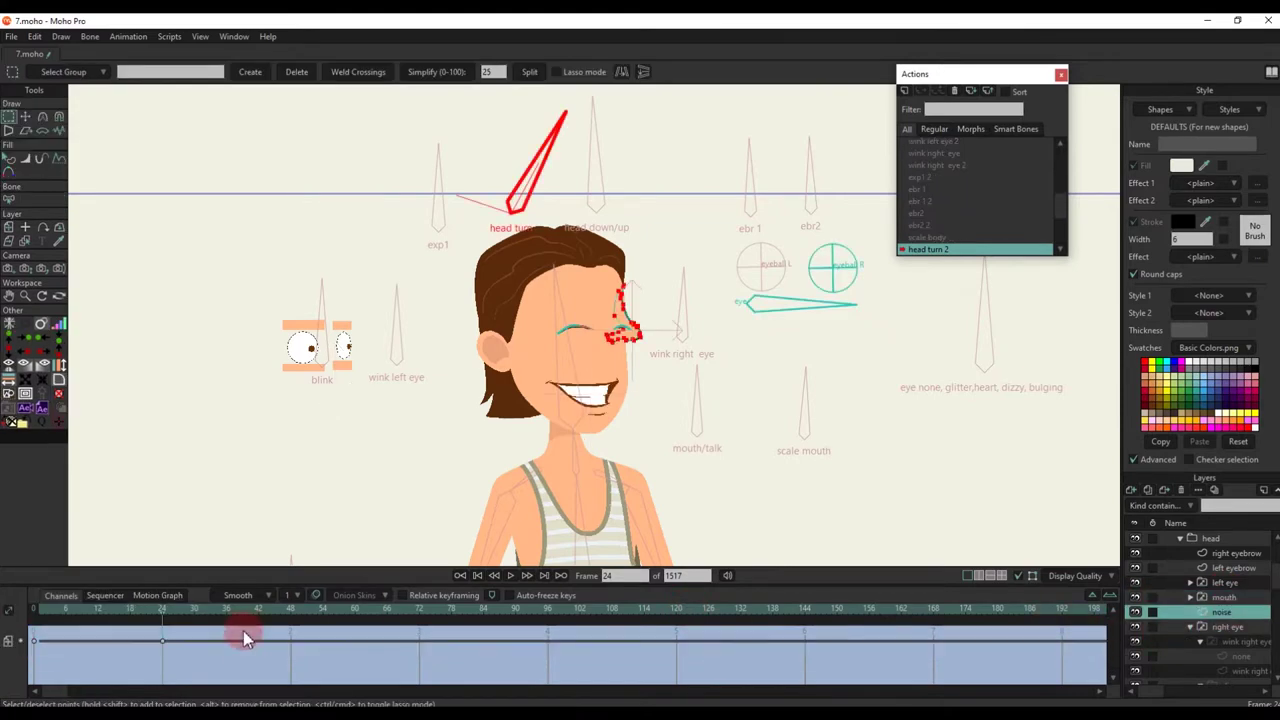
{"action": "left_click_drag", "start_coordinate": [246, 637], "coordinate": [98, 655]}
{"action": "key", "text": "Delete"}
{"action": "left_click", "coordinate": [1252, 628]}
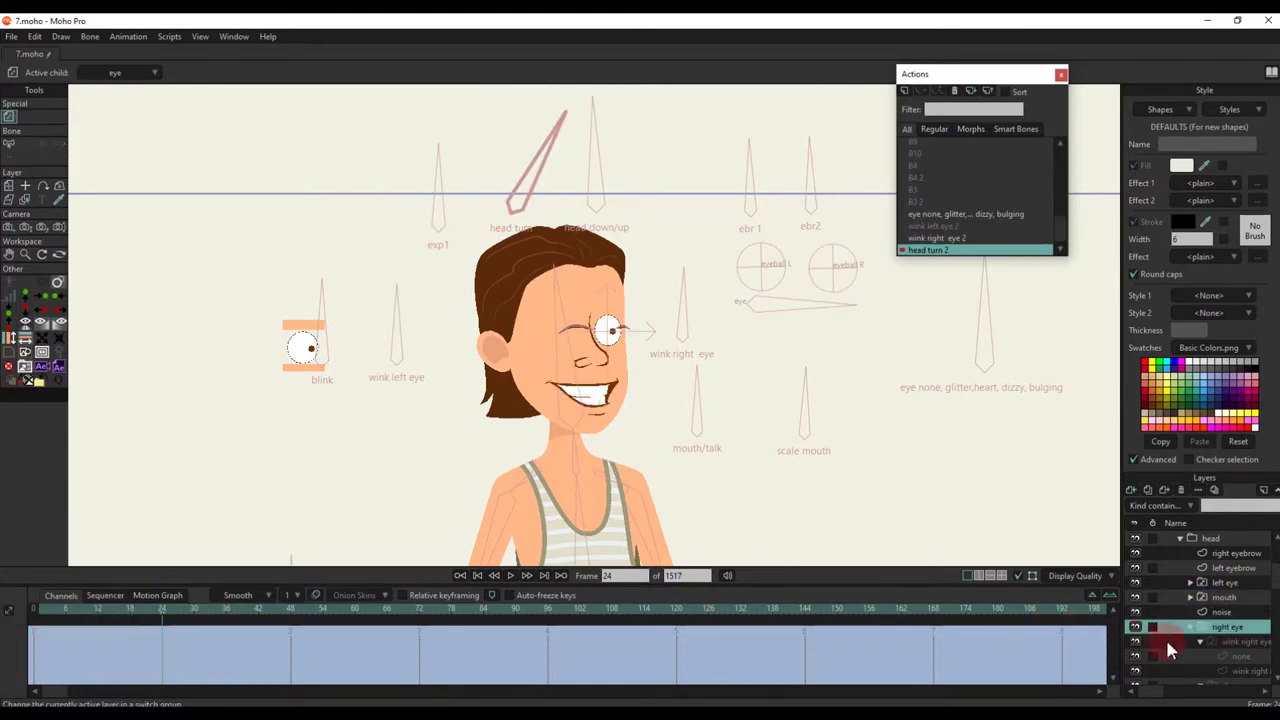
{"action": "left_click", "coordinate": [1229, 585]}
{"action": "left_click_drag", "start_coordinate": [209, 653], "coordinate": [5, 590]}
{"action": "key", "text": "Delete"}
Step: On the boy 7 layer, clear the eyebrow and eye-control bone adjustments from the head turn 2 action
{"action": "scroll", "coordinate": [1215, 556], "scroll_direction": "up", "scroll_amount": 3}
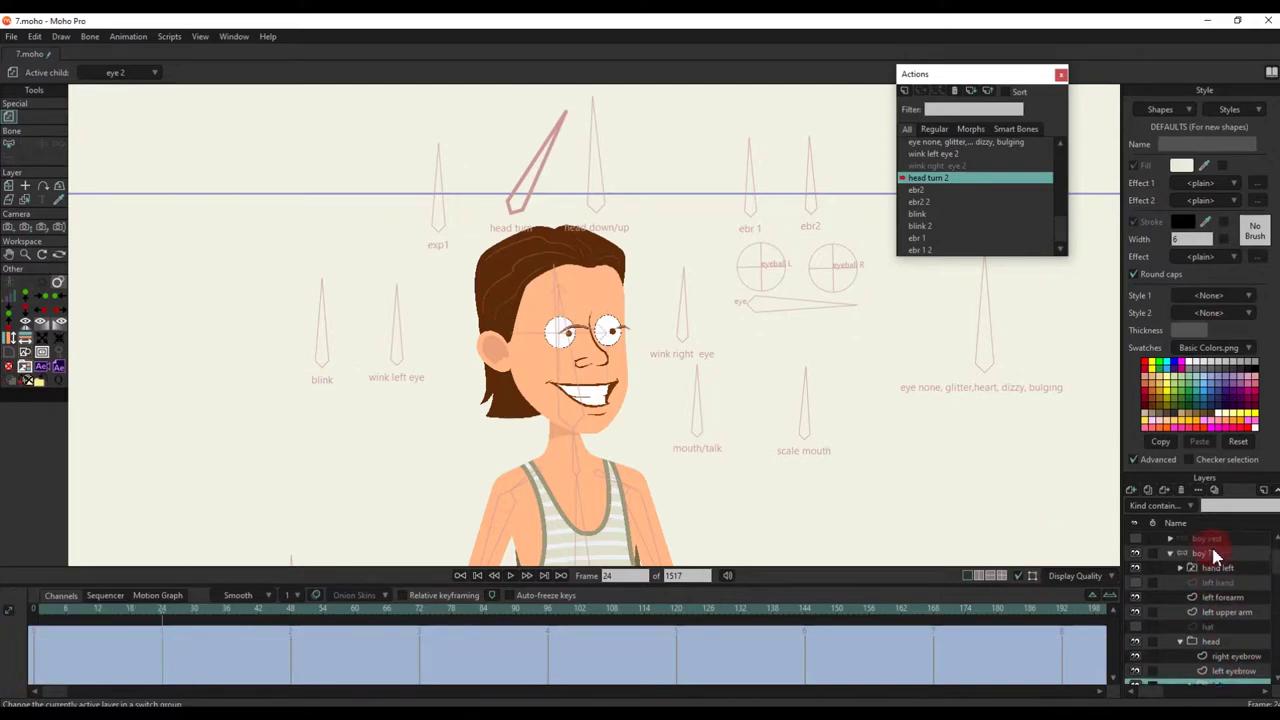
{"action": "left_click", "coordinate": [1215, 555]}
{"action": "left_click", "coordinate": [265, 388]}
{"action": "left_click_drag", "start_coordinate": [493, 108], "coordinate": [558, 122]}
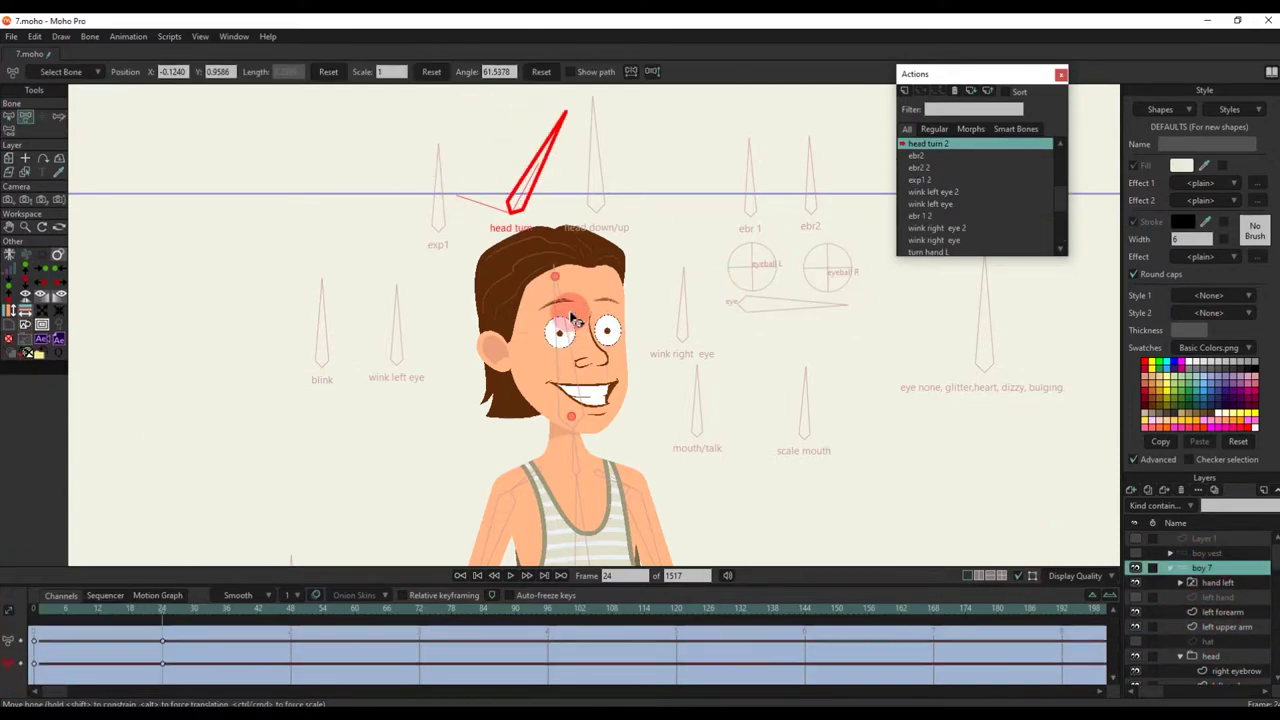
Step: Select the left eye, mouth, nose and right eye layers together and shift them toward the face's right edge at frame 24
{"action": "scroll", "coordinate": [558, 122], "scroll_direction": "up", "scroll_amount": 3}
{"action": "scroll", "coordinate": [1207, 628], "scroll_direction": "down", "scroll_amount": 2}
{"action": "left_click", "coordinate": [1227, 600]}
{"action": "left_click", "coordinate": [1227, 613], "text": "ctrl"}
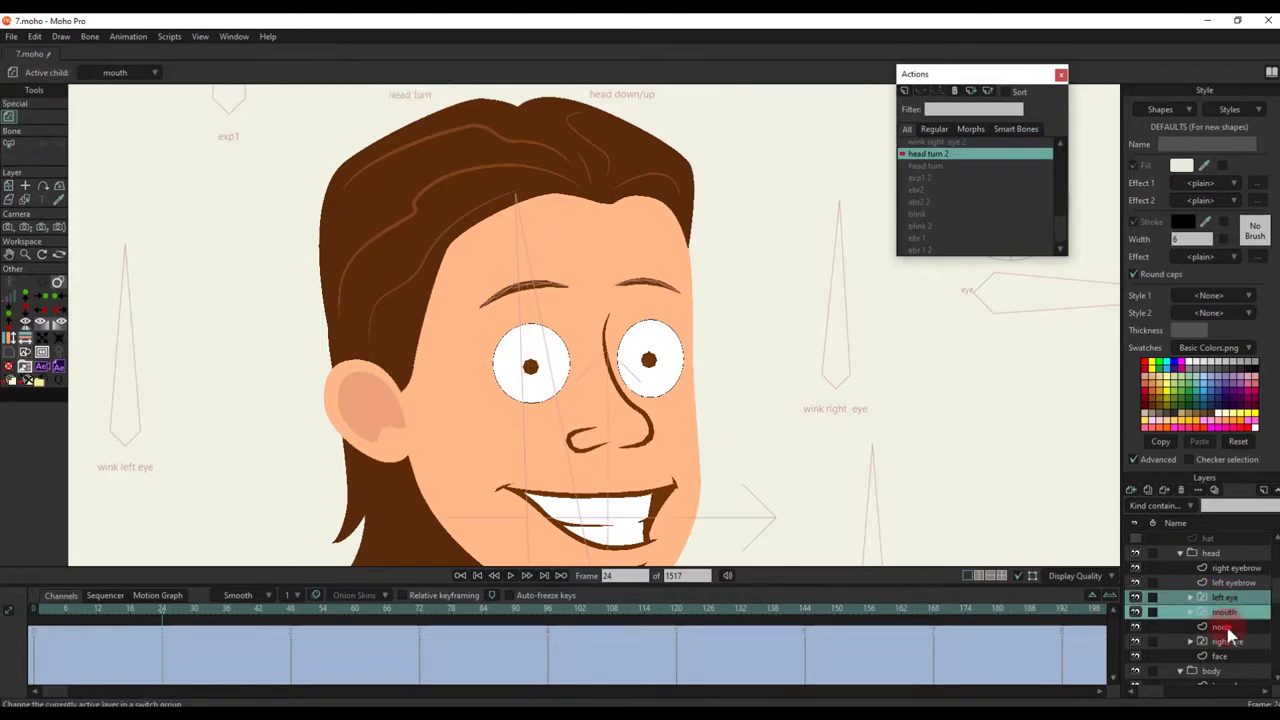
{"action": "left_click", "coordinate": [1227, 628], "text": "ctrl"}
{"action": "left_click", "coordinate": [1227, 642], "text": "ctrl"}
{"action": "key", "text": "m"}
{"action": "scroll", "coordinate": [608, 424], "scroll_direction": "down", "scroll_amount": 4}
{"action": "scroll", "coordinate": [614, 428], "scroll_direction": "up", "scroll_amount": 3}
{"action": "left_click_drag", "start_coordinate": [638, 398], "coordinate": [679, 397]}
Step: Scale the right eye layer to X 0.6012 and Y 0.8922 and fit it between the nose and the face edge
{"action": "left_click", "coordinate": [1226, 645]}
{"action": "scroll", "coordinate": [686, 337], "scroll_direction": "up", "scroll_amount": 3}
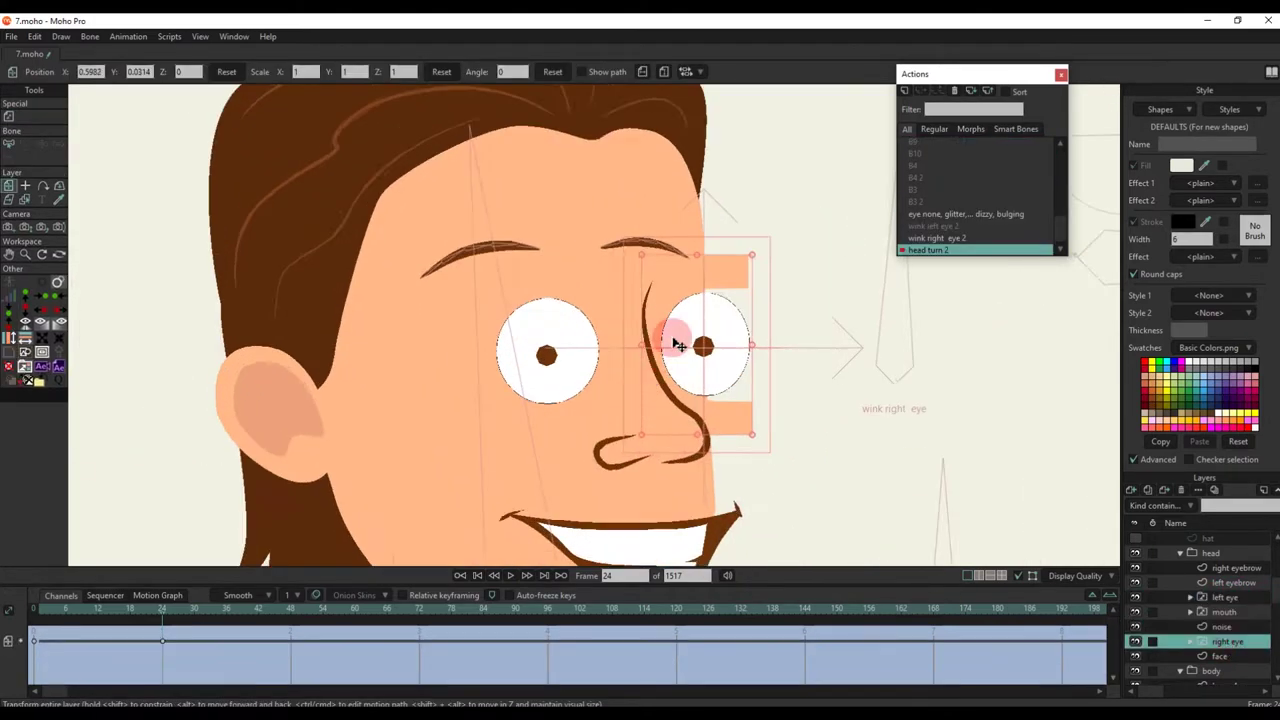
{"action": "left_click_drag", "start_coordinate": [787, 362], "coordinate": [708, 392]}
{"action": "left_click_drag", "start_coordinate": [670, 490], "coordinate": [664, 458]}
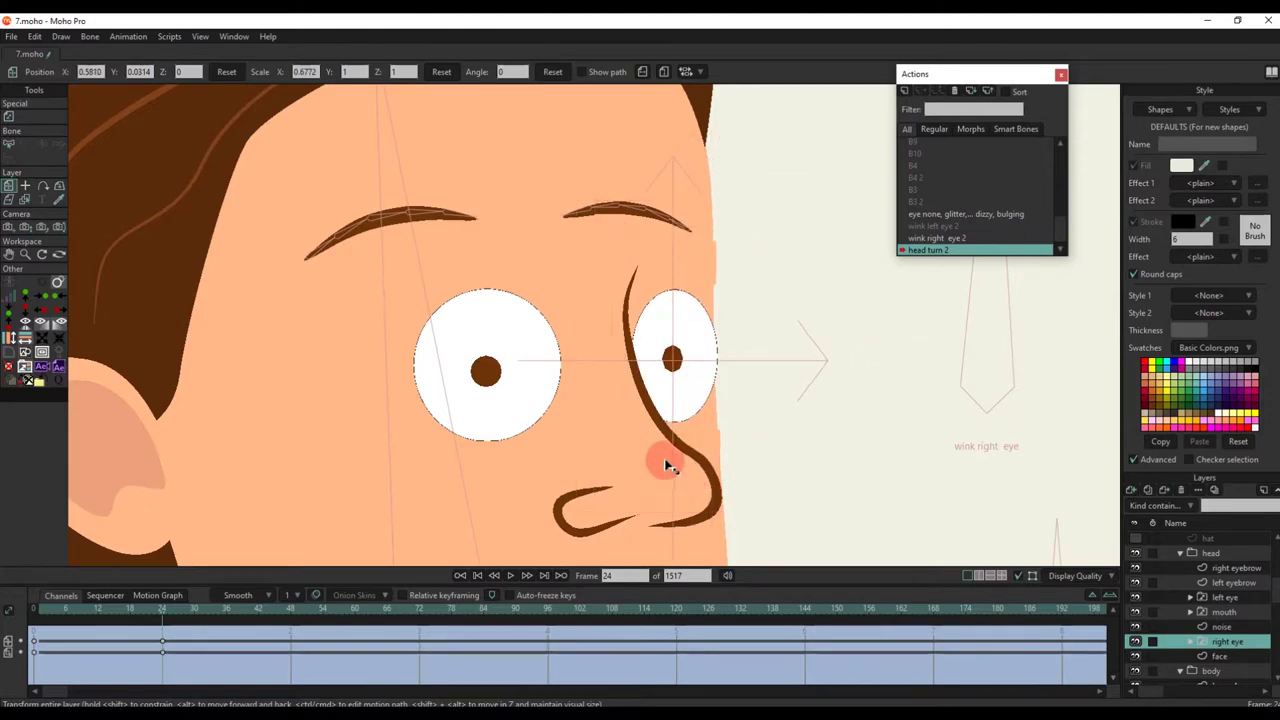
{"action": "left_click_drag", "start_coordinate": [718, 364], "coordinate": [718, 364]}
{"action": "scroll", "coordinate": [700, 368], "scroll_direction": "down", "scroll_amount": 4}
{"action": "scroll", "coordinate": [702, 343], "scroll_direction": "up", "scroll_amount": 3}
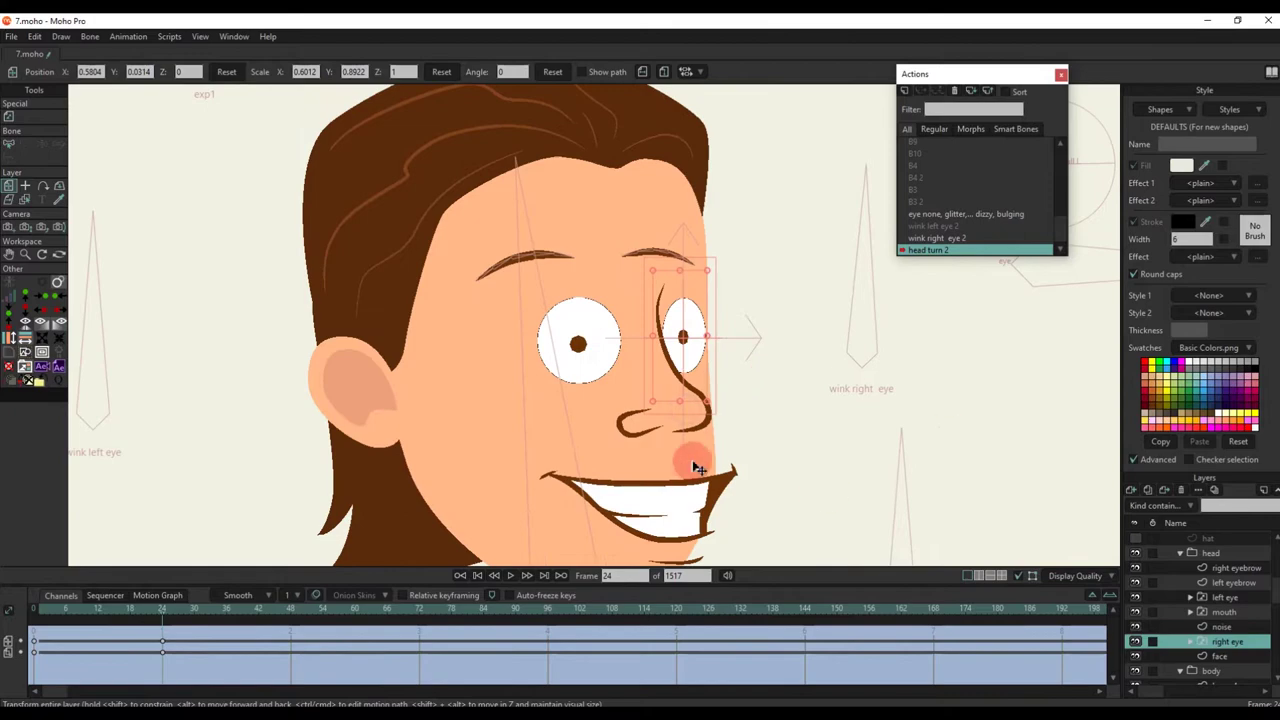
Step: Narrow the mouth layer to an X scale of 1.0483 and position it inside the turned face
{"action": "left_click", "coordinate": [1224, 611]}
{"action": "left_click_drag", "start_coordinate": [770, 458], "coordinate": [670, 452]}
{"action": "scroll", "coordinate": [670, 452], "scroll_direction": "down", "scroll_amount": 2}
Step: Select the boy 7 layer and adjust the right eyebrow's bones to suit the turned face at frame 24
{"action": "scroll", "coordinate": [1218, 590], "scroll_direction": "up", "scroll_amount": 3}
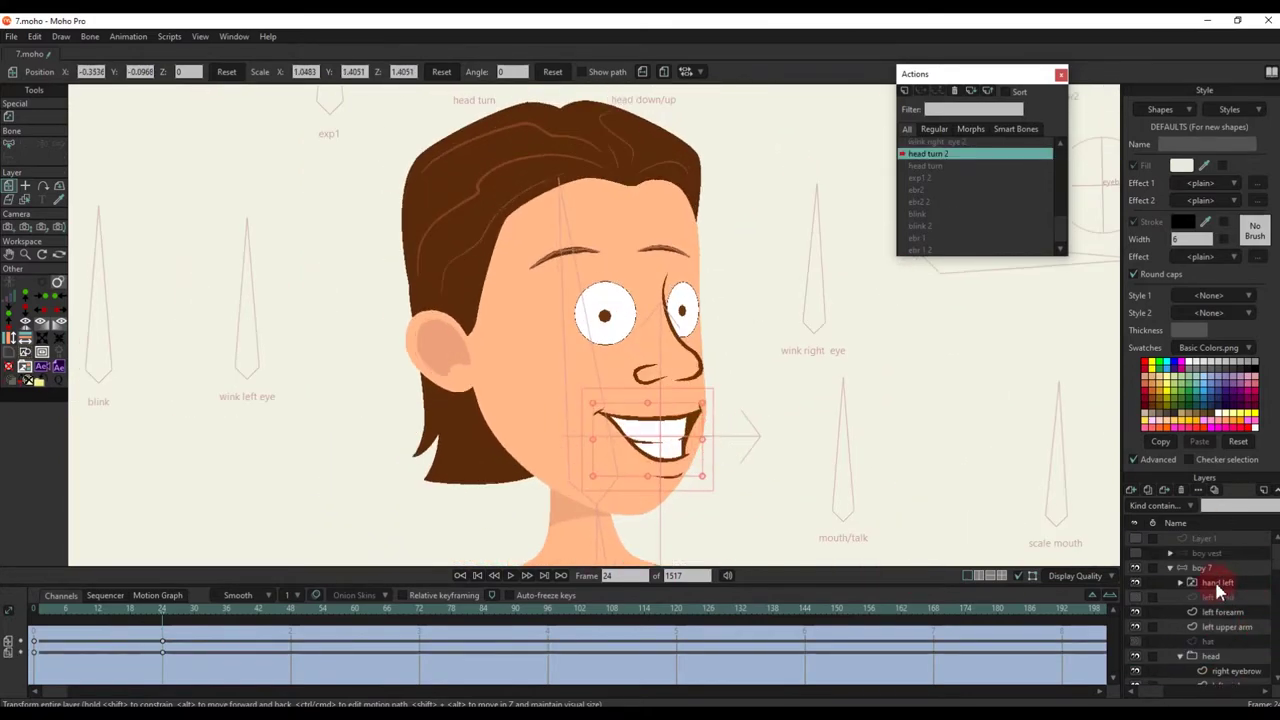
{"action": "left_click", "coordinate": [1202, 568]}
{"action": "scroll", "coordinate": [720, 305], "scroll_direction": "up", "scroll_amount": 6}
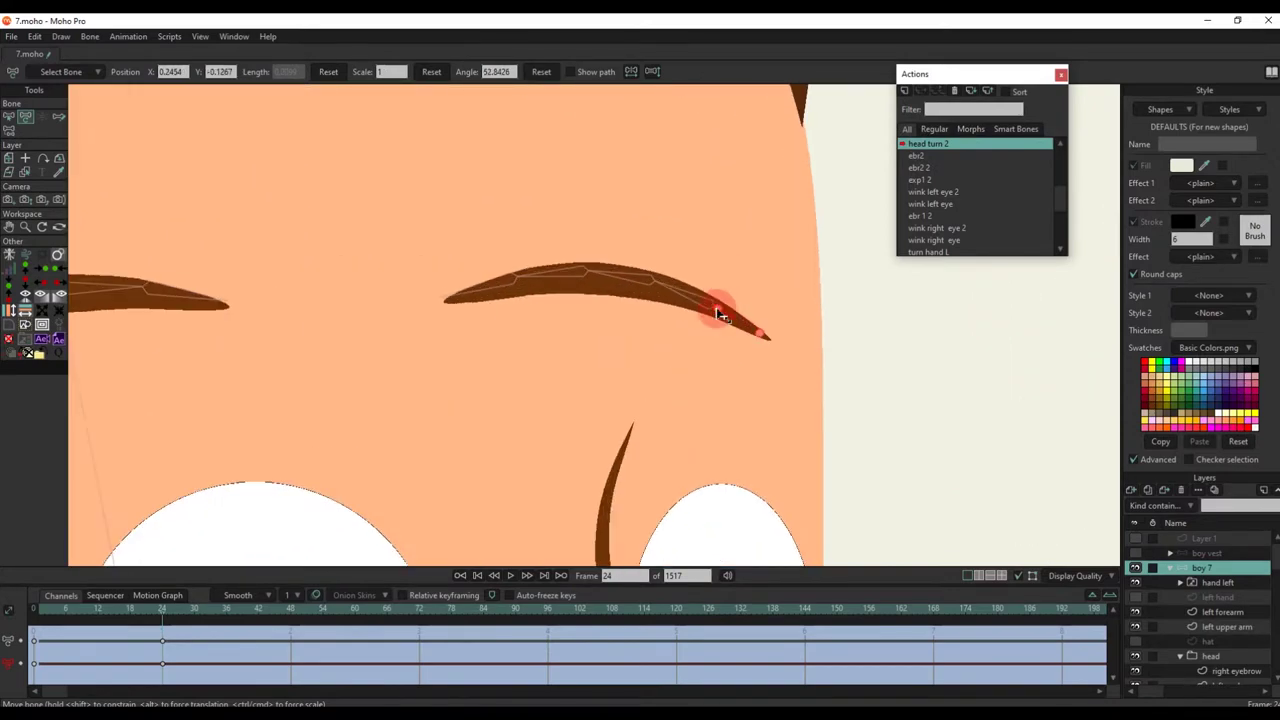
Step: Shorten the far eyebrow with its bones and shift it to the face's edge at frame 24 of the head turn 2 action
{"action": "left_click_drag", "start_coordinate": [717, 312], "coordinate": [645, 286]}
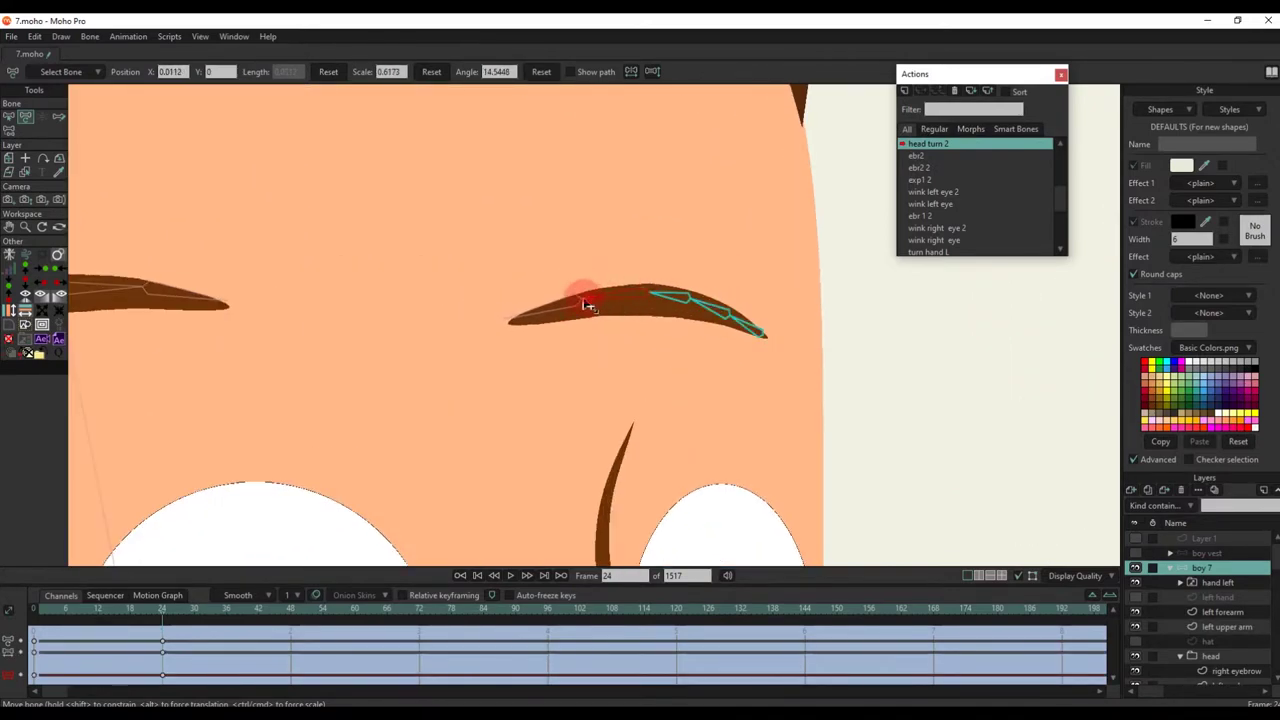
{"action": "scroll", "coordinate": [757, 334], "scroll_direction": "down", "scroll_amount": 4}
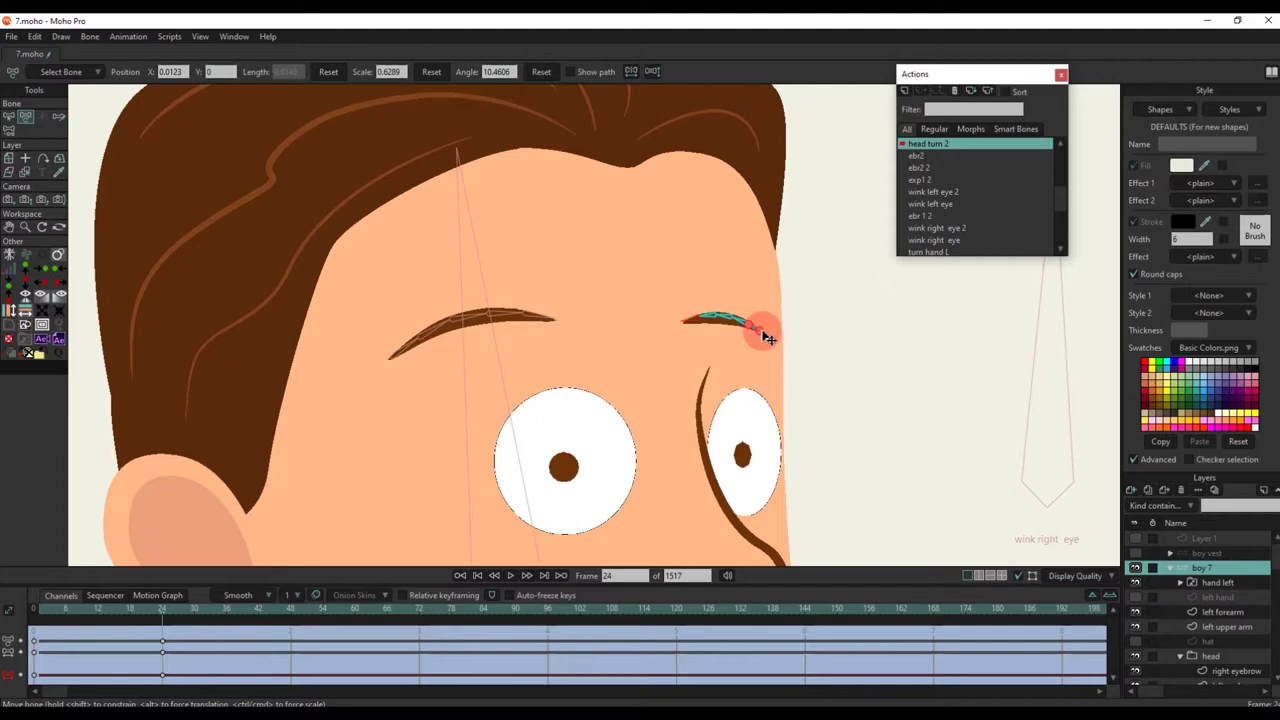
{"action": "left_click", "coordinate": [490, 342]}
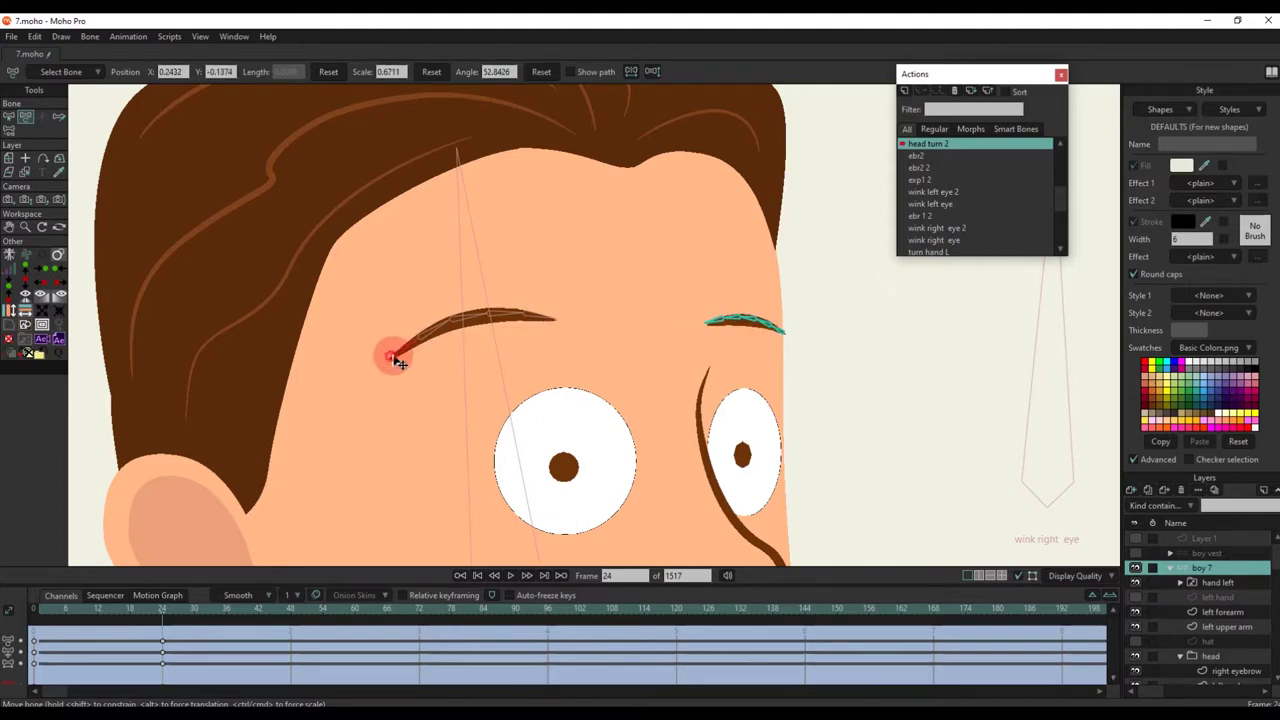
Step: Adjust the near eyebrow's bones for the turned head pose and scrub the timeline to preview the turn
{"action": "left_click_drag", "start_coordinate": [393, 358], "coordinate": [628, 322]}
{"action": "scroll", "coordinate": [487, 338], "scroll_direction": "up", "scroll_amount": 2}
{"action": "scroll", "coordinate": [494, 341], "scroll_direction": "down", "scroll_amount": 7}
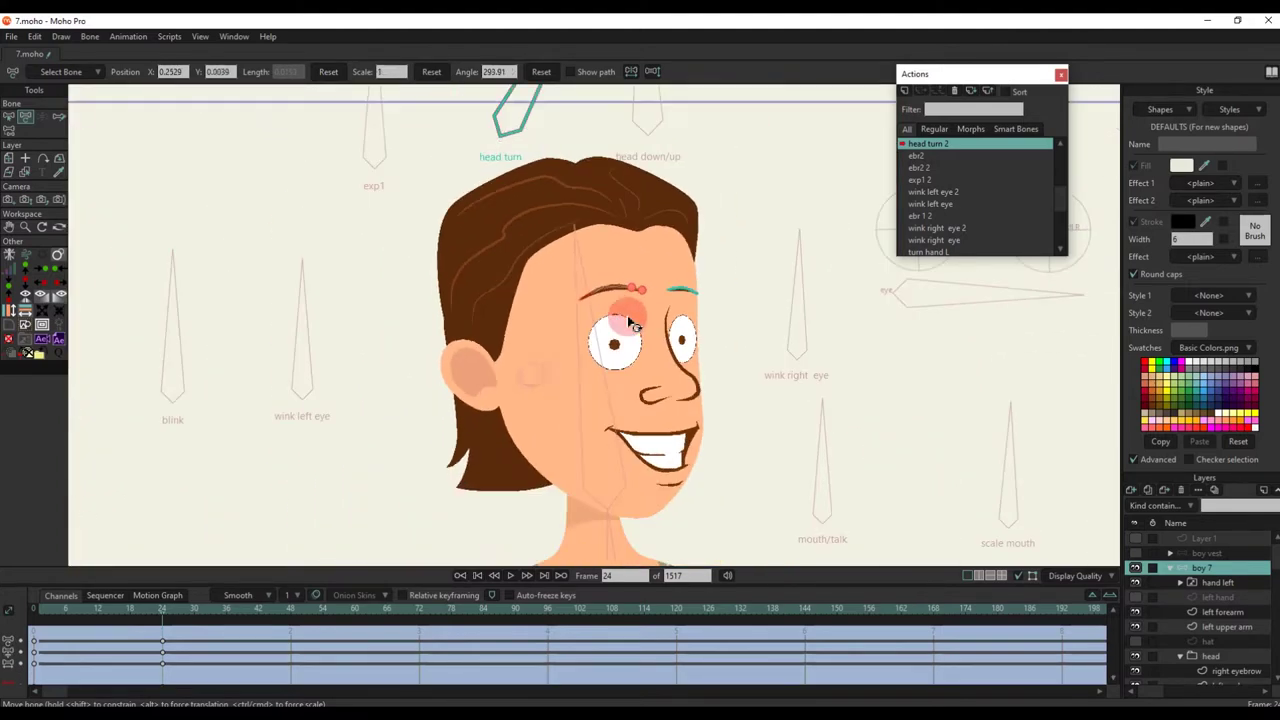
{"action": "left_click_drag", "start_coordinate": [52, 608], "coordinate": [195, 632]}
{"action": "scroll", "coordinate": [597, 405], "scroll_direction": "down", "scroll_amount": 1}
{"action": "scroll", "coordinate": [534, 314], "scroll_direction": "up", "scroll_amount": 2}
Step: Switch to the face layer and select the ear's points at frame 24
{"action": "right_click", "coordinate": [534, 314], "text": "alt"}
{"action": "scroll", "coordinate": [525, 335], "scroll_direction": "down", "scroll_amount": 2}
{"action": "left_click_drag", "start_coordinate": [523, 337], "coordinate": [531, 309]}
{"action": "key", "text": "t"}
{"action": "scroll", "coordinate": [500, 366], "scroll_direction": "up", "scroll_amount": 4}
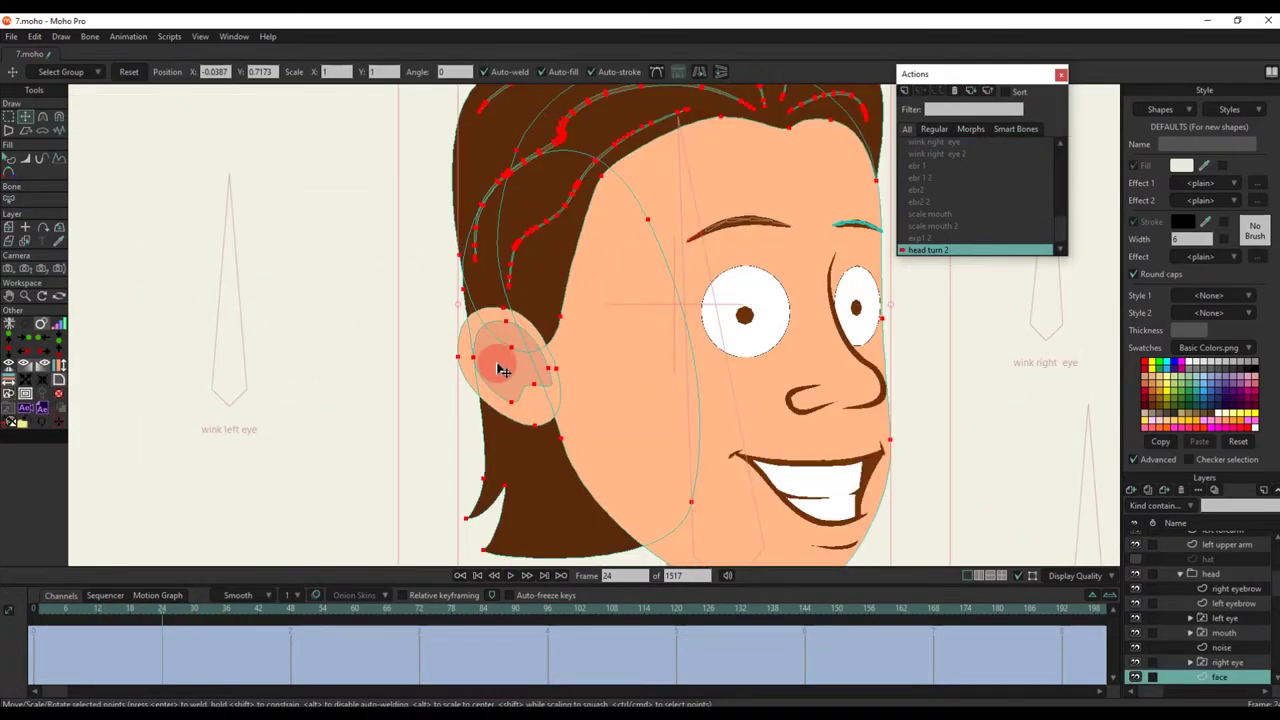
{"action": "left_click", "coordinate": [498, 367]}
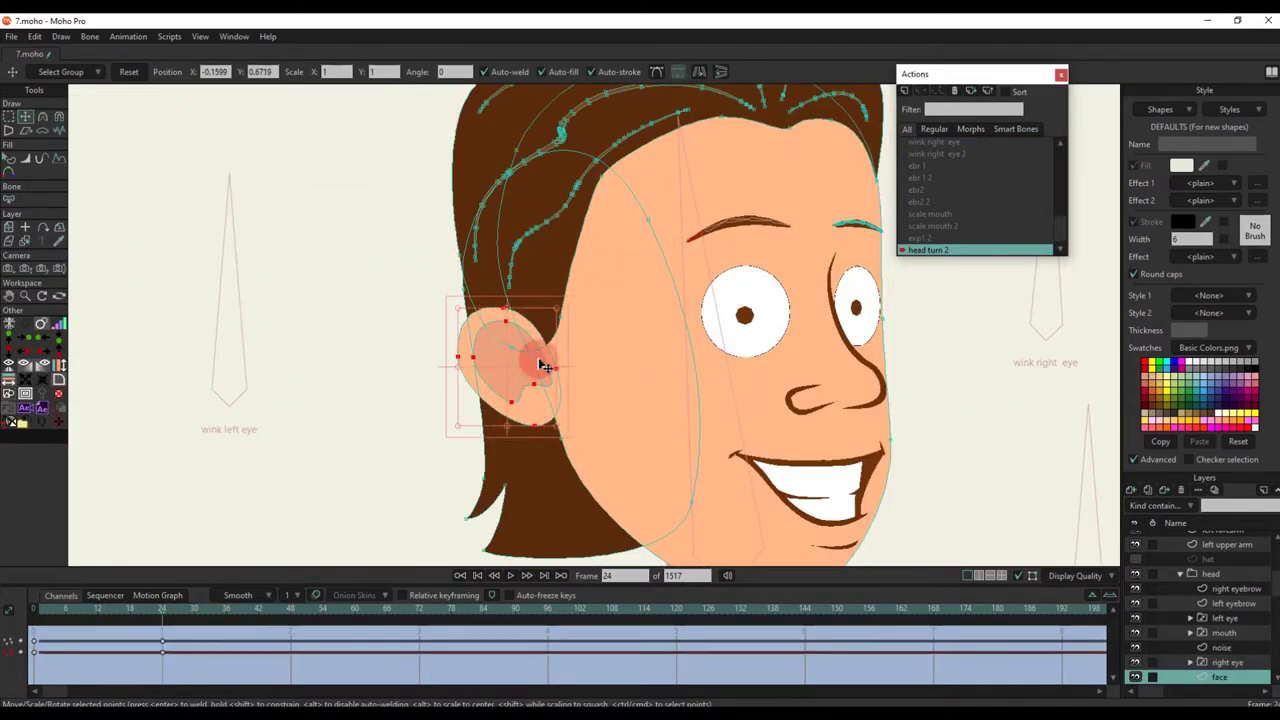
Step: Select the lower side hair strand together with the ear's points
{"action": "key", "text": "g"}
{"action": "scroll", "coordinate": [603, 170], "scroll_direction": "up", "scroll_amount": 4}
{"action": "key", "text": "t"}
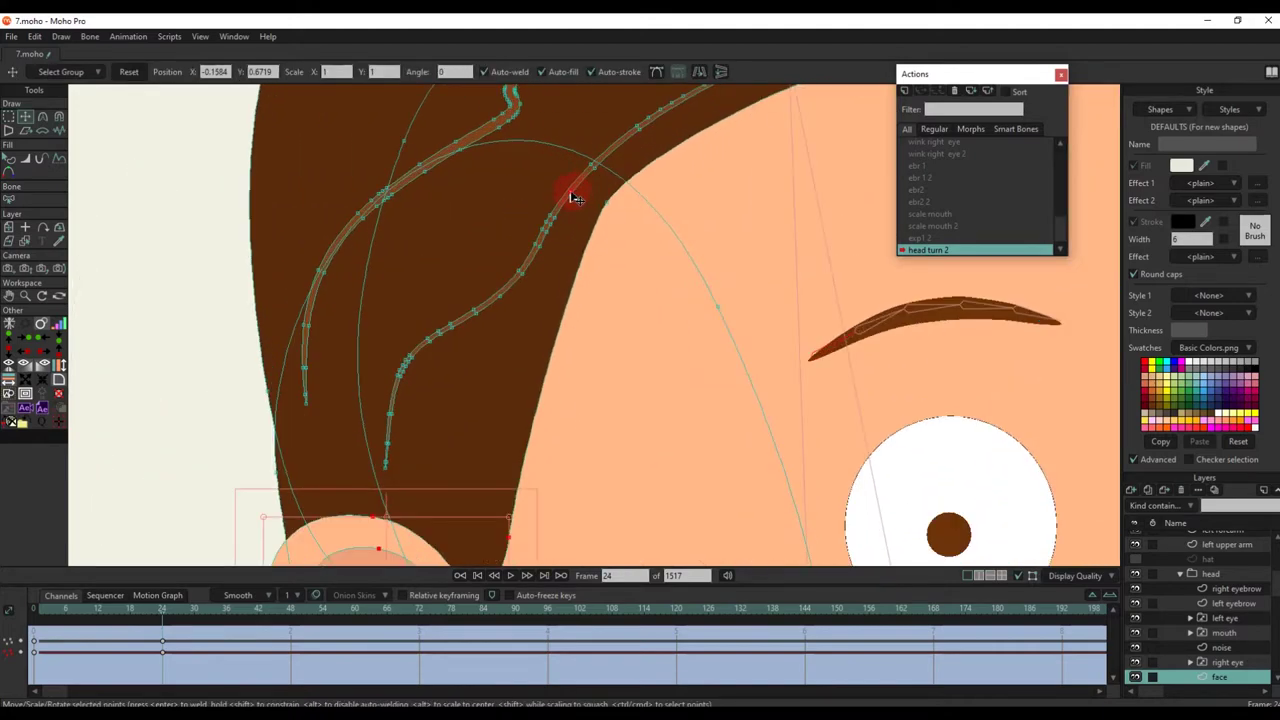
{"action": "left_click", "coordinate": [572, 195]}
{"action": "key", "text": "g"}
{"action": "left_click", "coordinate": [618, 212]}
{"action": "scroll", "coordinate": [601, 218], "scroll_direction": "down", "scroll_amount": 4}
{"action": "scroll", "coordinate": [586, 226], "scroll_direction": "up", "scroll_amount": 6}
{"action": "key", "text": "t"}
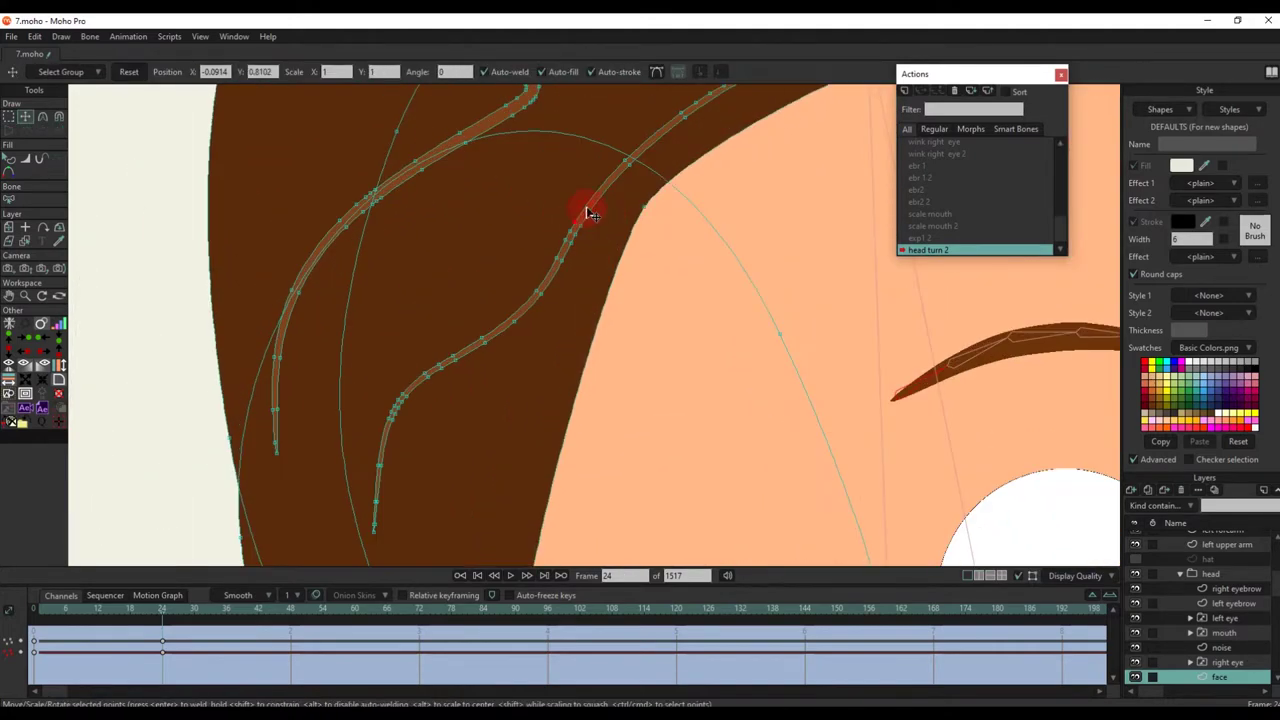
{"action": "left_click", "coordinate": [588, 206]}
{"action": "scroll", "coordinate": [580, 150], "scroll_direction": "down", "scroll_amount": 5}
{"action": "left_click", "coordinate": [521, 352], "text": "shift"}
{"action": "key", "text": "g"}
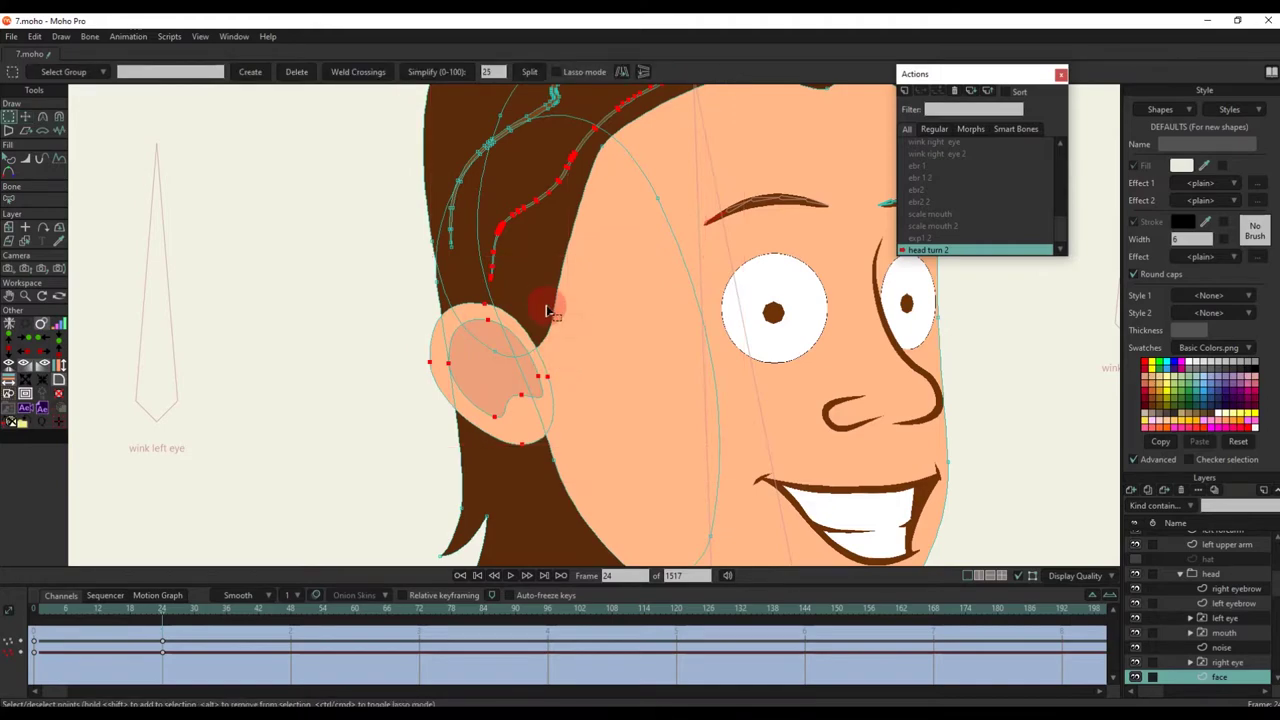
Step: Shift the ear and side hair strand toward the face, undoing the last adjustment
{"action": "scroll", "coordinate": [543, 330], "scroll_direction": "down", "scroll_amount": 3}
{"action": "key", "text": "t"}
{"action": "left_click_drag", "start_coordinate": [537, 344], "coordinate": [563, 346]}
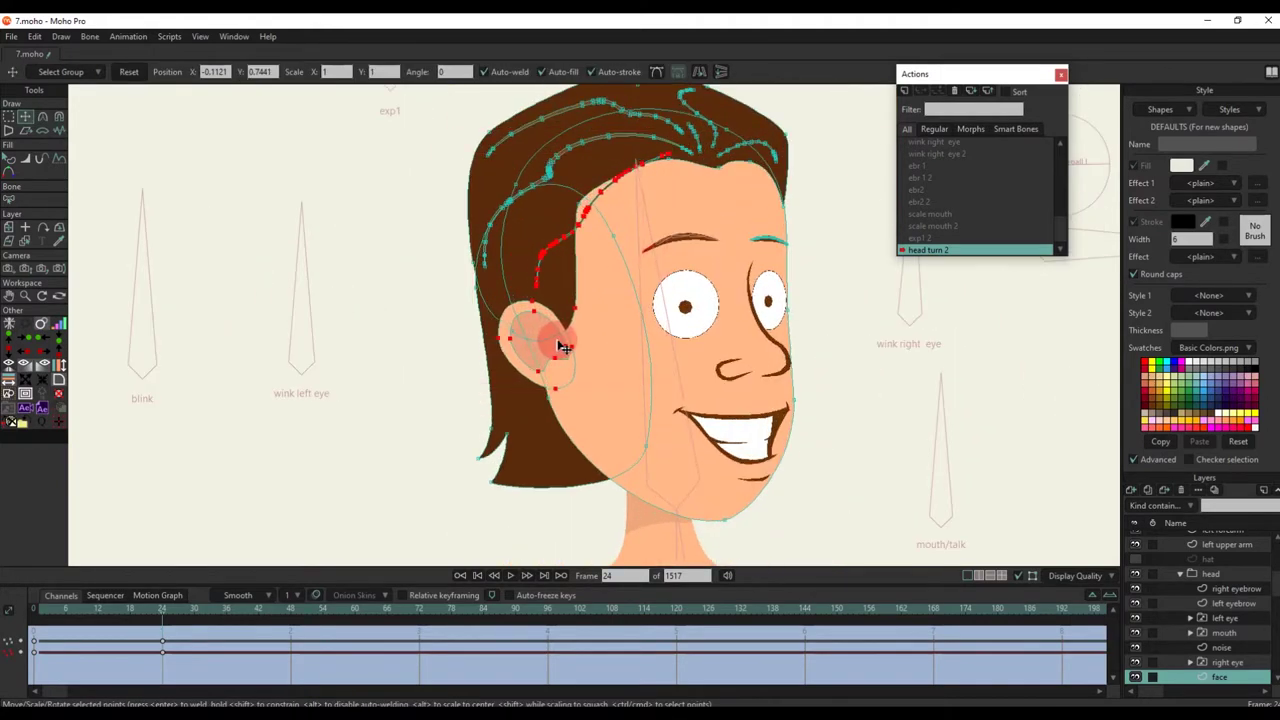
{"action": "scroll", "coordinate": [585, 217], "scroll_direction": "up", "scroll_amount": 2}
{"action": "key", "text": "g"}
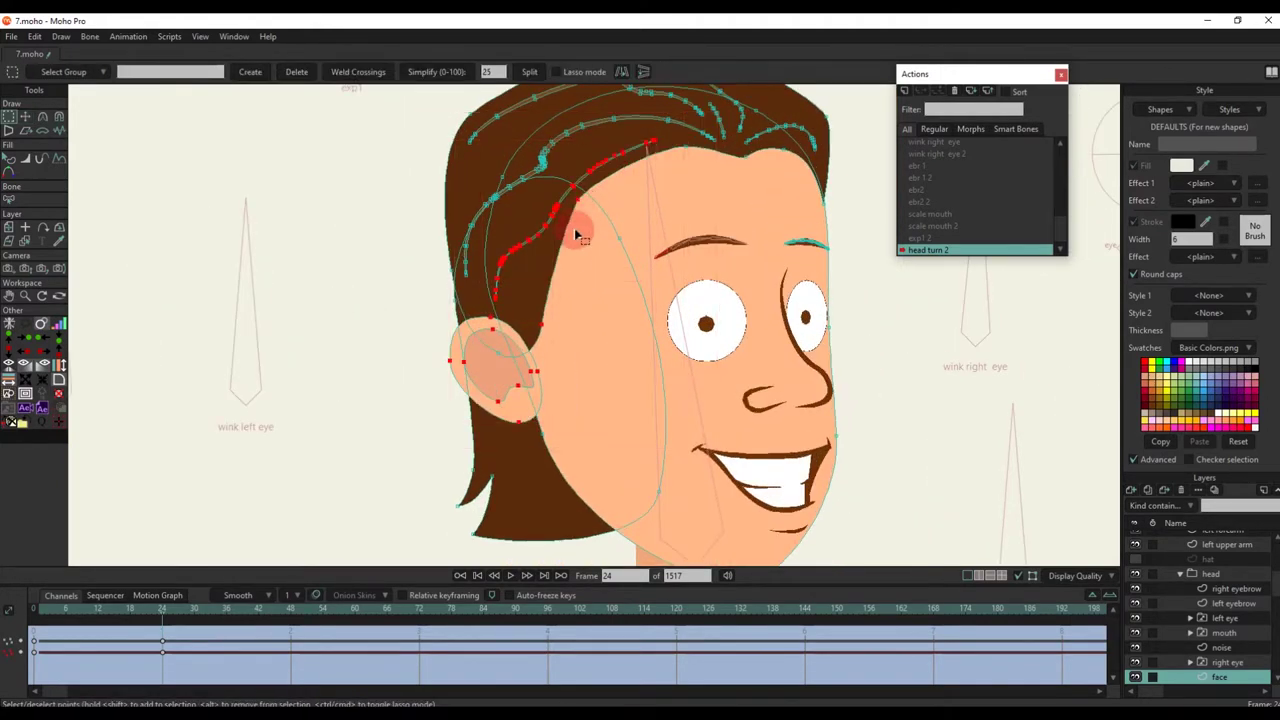
{"action": "key", "text": "t"}
{"action": "key", "text": "ctrl+z"}
{"action": "key", "text": "q"}
{"action": "scroll", "coordinate": [568, 294], "scroll_direction": "down", "scroll_amount": 3}
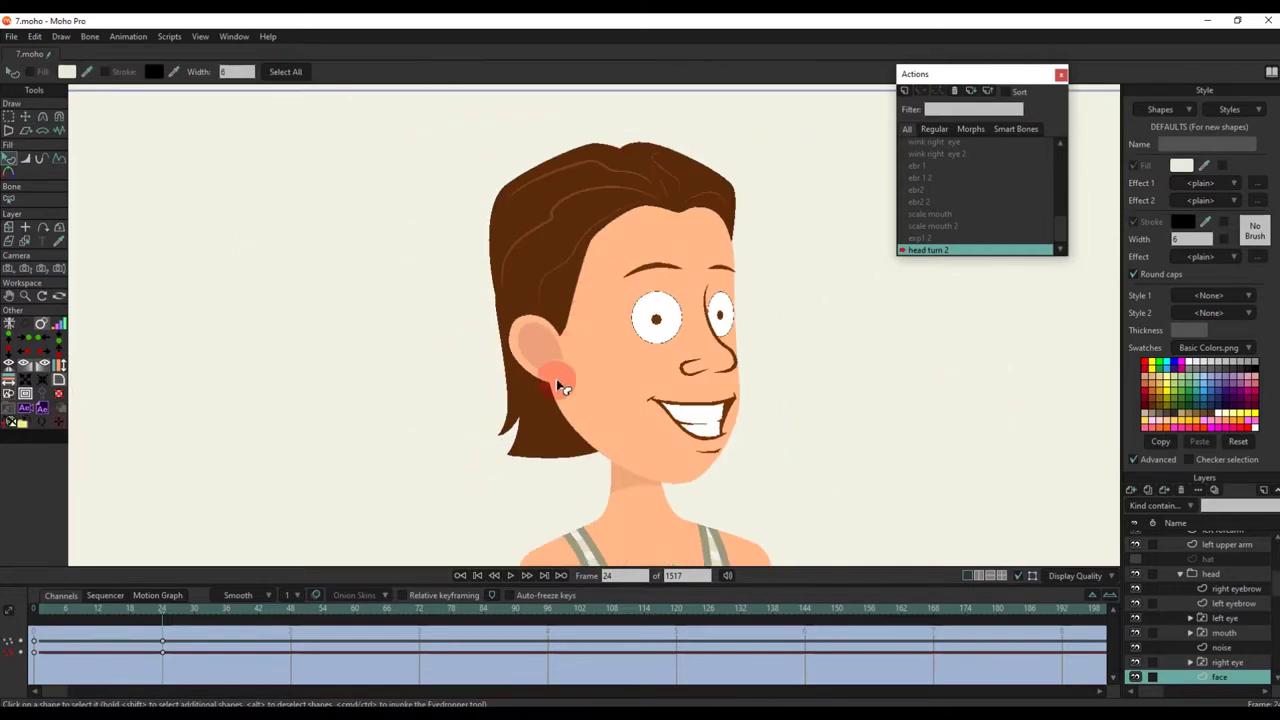
Step: Select the back hair shape on the face layer and adjust its outline with the Magnet tool
{"action": "key", "text": "t"}
{"action": "scroll", "coordinate": [530, 370], "scroll_direction": "up", "scroll_amount": 4}
{"action": "left_click", "coordinate": [509, 308], "text": "ctrl"}
{"action": "scroll", "coordinate": [450, 280], "scroll_direction": "down", "scroll_amount": 2}
{"action": "left_click", "coordinate": [58, 116]}
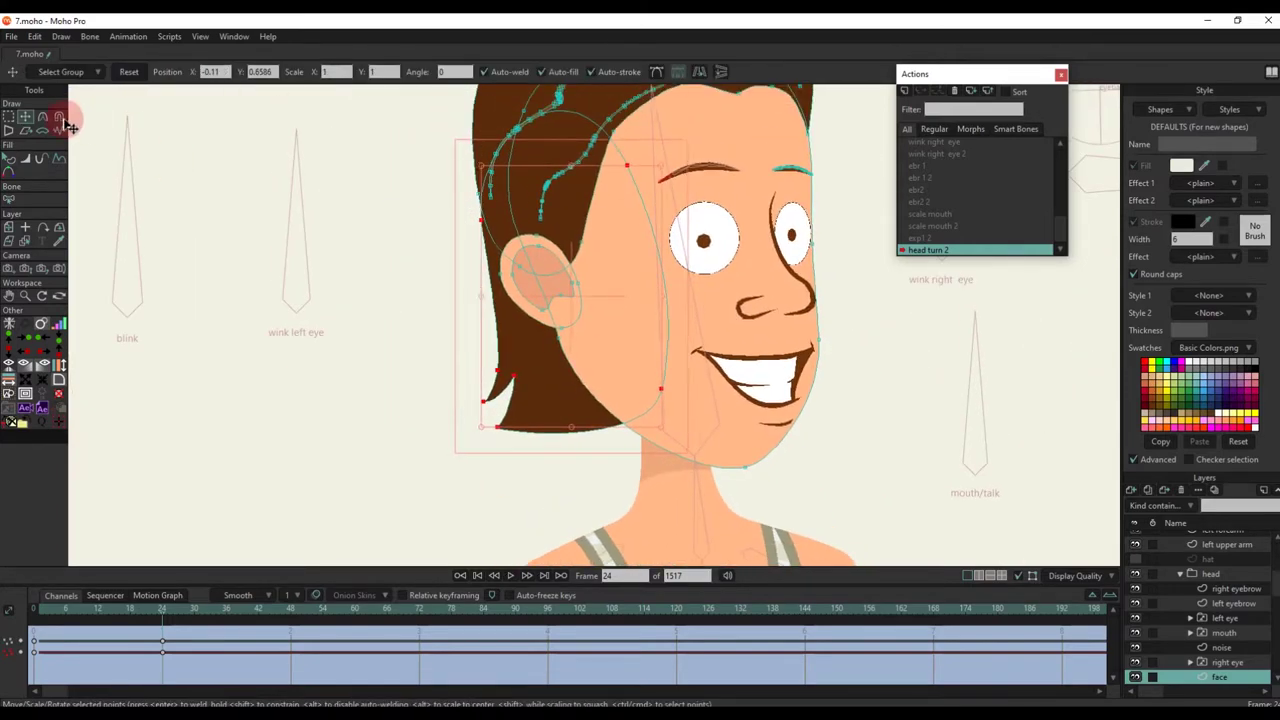
{"action": "left_click", "coordinate": [457, 288]}
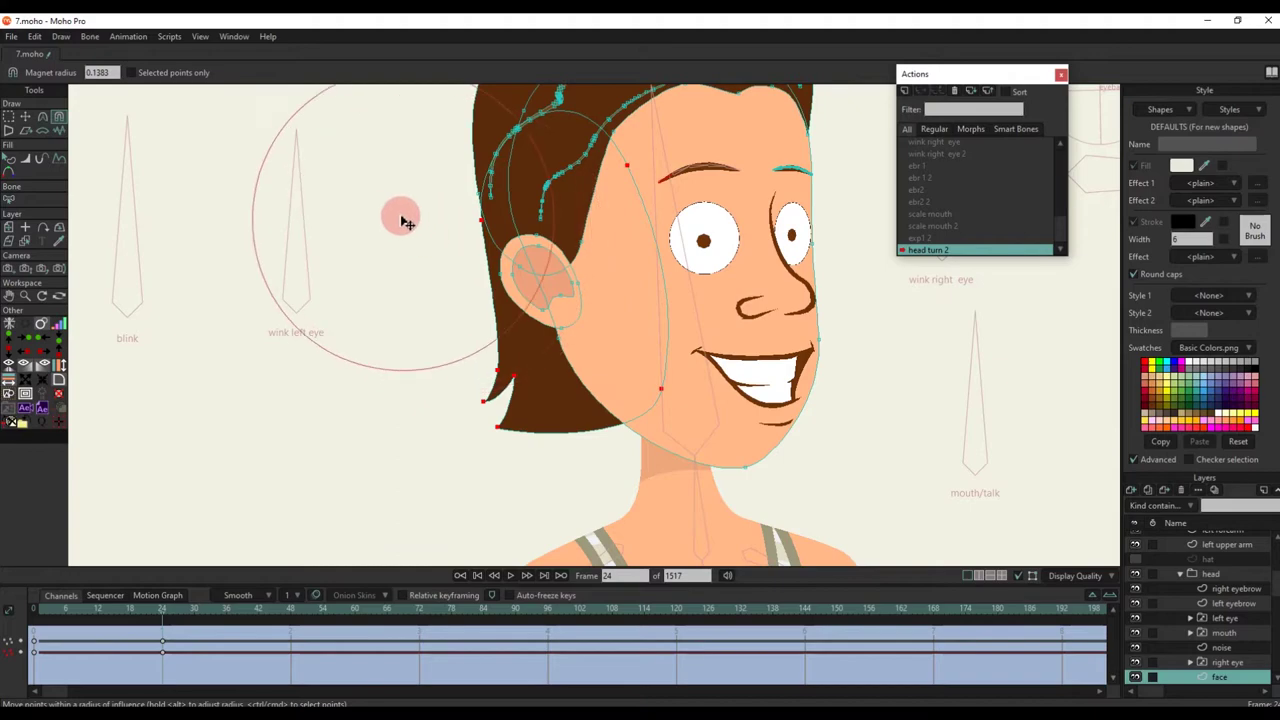
Step: Reposition the rear hair outline point and the lower hair tips, and preview the head turn
{"action": "key", "text": "t"}
{"action": "scroll", "coordinate": [486, 200], "scroll_direction": "up", "scroll_amount": 1}
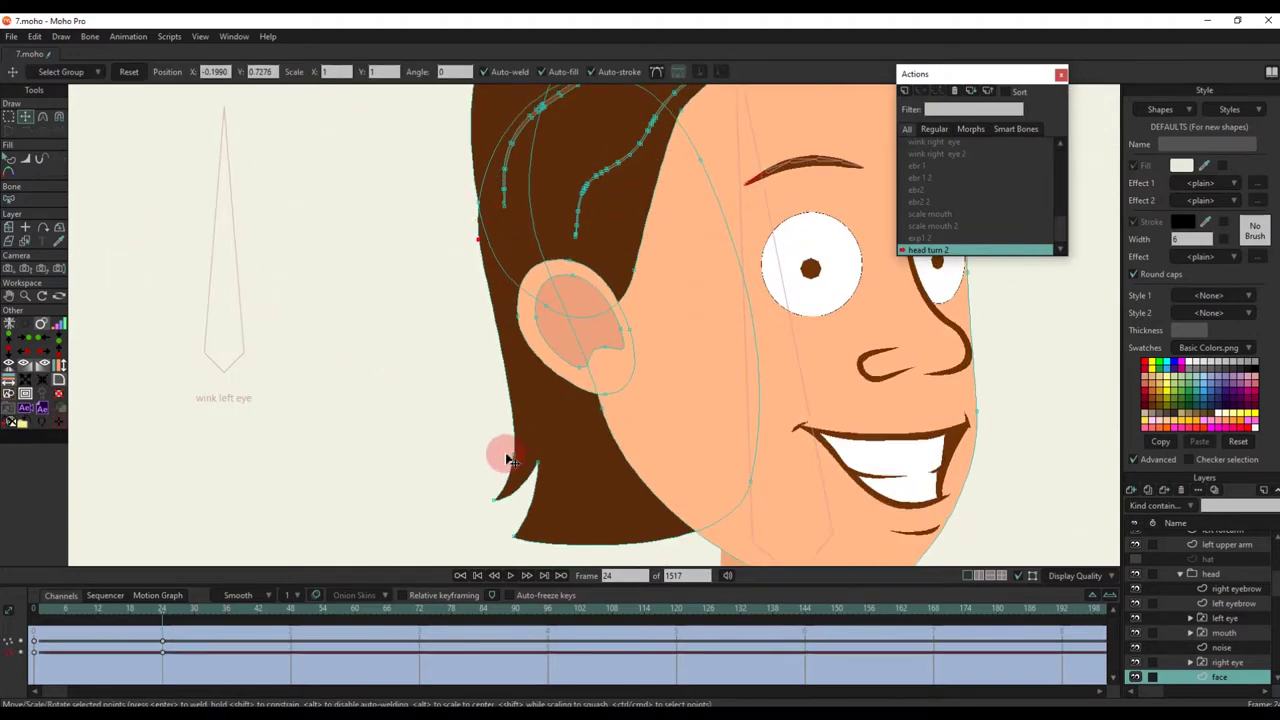
{"action": "scroll", "coordinate": [517, 487], "scroll_direction": "down", "scroll_amount": 2}
{"action": "scroll", "coordinate": [520, 478], "scroll_direction": "up", "scroll_amount": 1}
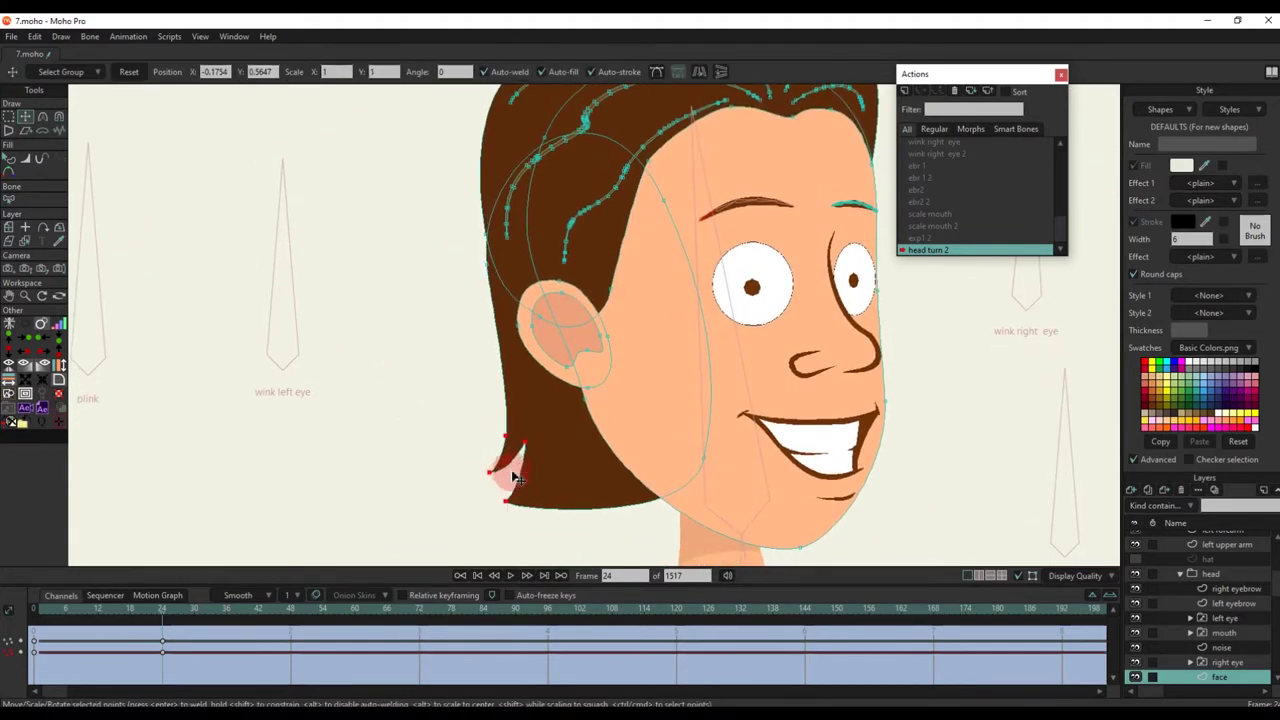
{"action": "key", "text": "q"}
{"action": "scroll", "coordinate": [512, 476], "scroll_direction": "down", "scroll_amount": 3}
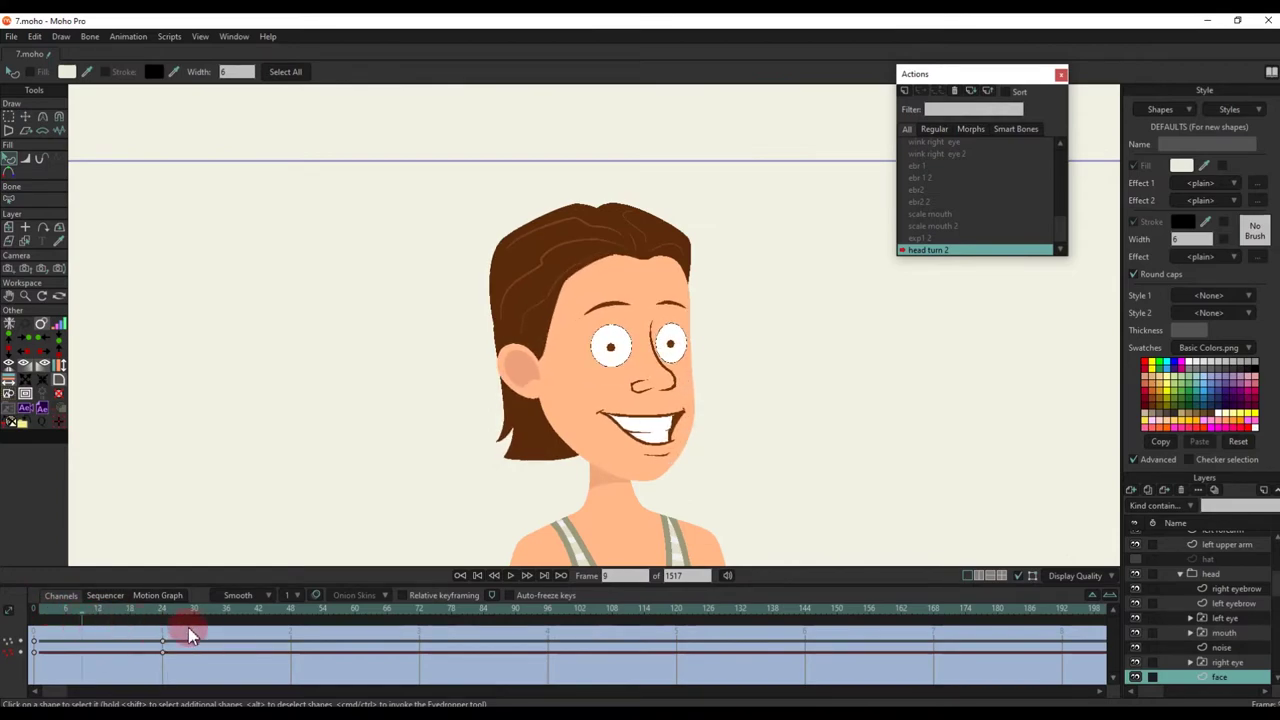
Step: Select the long middle hair strand, transform it to follow the turned head at frame 24, and scrub to preview it
{"action": "key", "text": "g"}
{"action": "scroll", "coordinate": [487, 240], "scroll_direction": "up", "scroll_amount": 5}
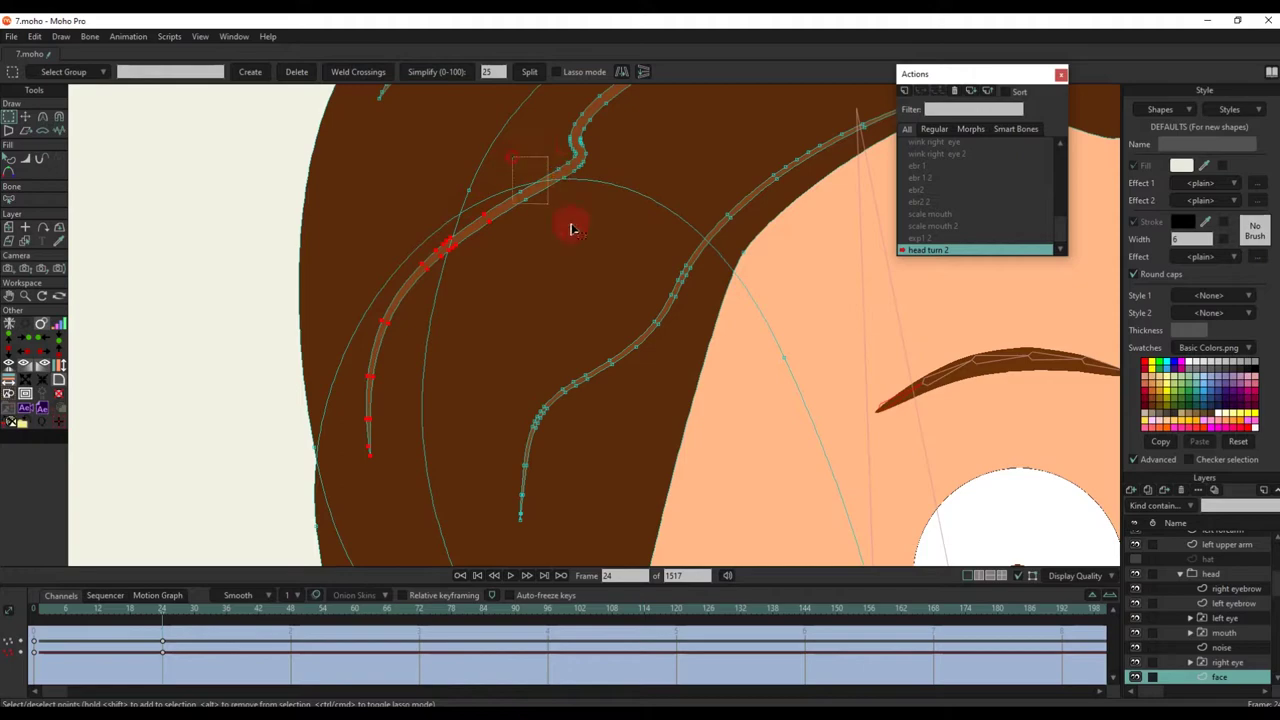
{"action": "scroll", "coordinate": [571, 230], "scroll_direction": "down", "scroll_amount": 4}
{"action": "key", "text": "t"}
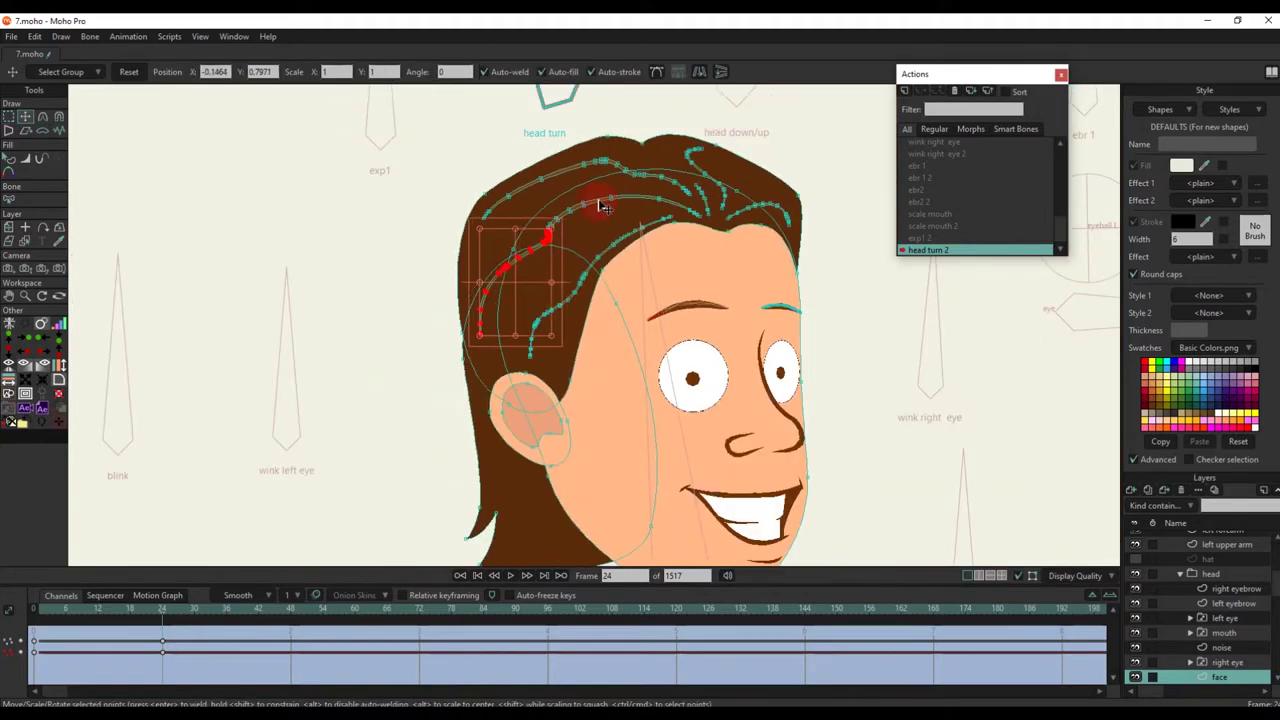
{"action": "scroll", "coordinate": [603, 206], "scroll_direction": "up", "scroll_amount": 2}
{"action": "key", "text": "g"}
{"action": "key", "text": "t"}
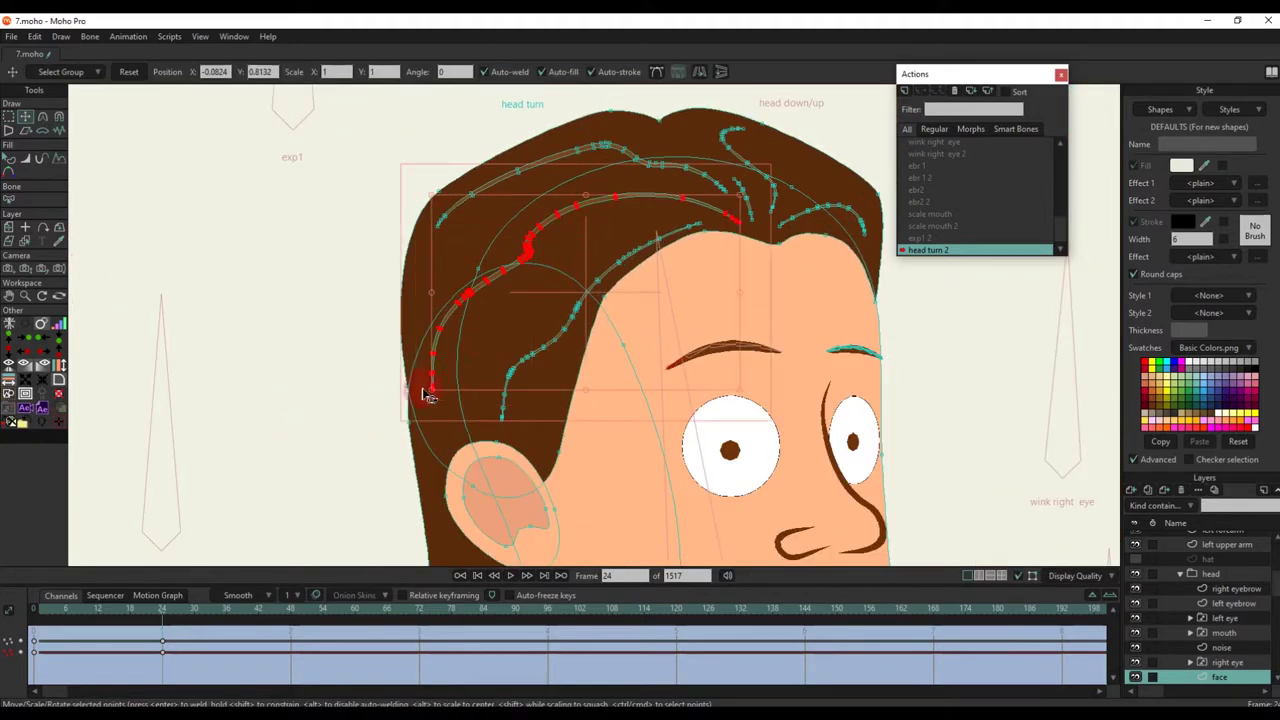
{"action": "left_click_drag", "start_coordinate": [432, 391], "coordinate": [457, 392]}
{"action": "key", "text": "q"}
{"action": "left_click_drag", "start_coordinate": [32, 604], "coordinate": [152, 635]}
Step: Reshape the front ends of the hair strands above the forehead with the Magnet tool
{"action": "left_click", "coordinate": [62, 117]}
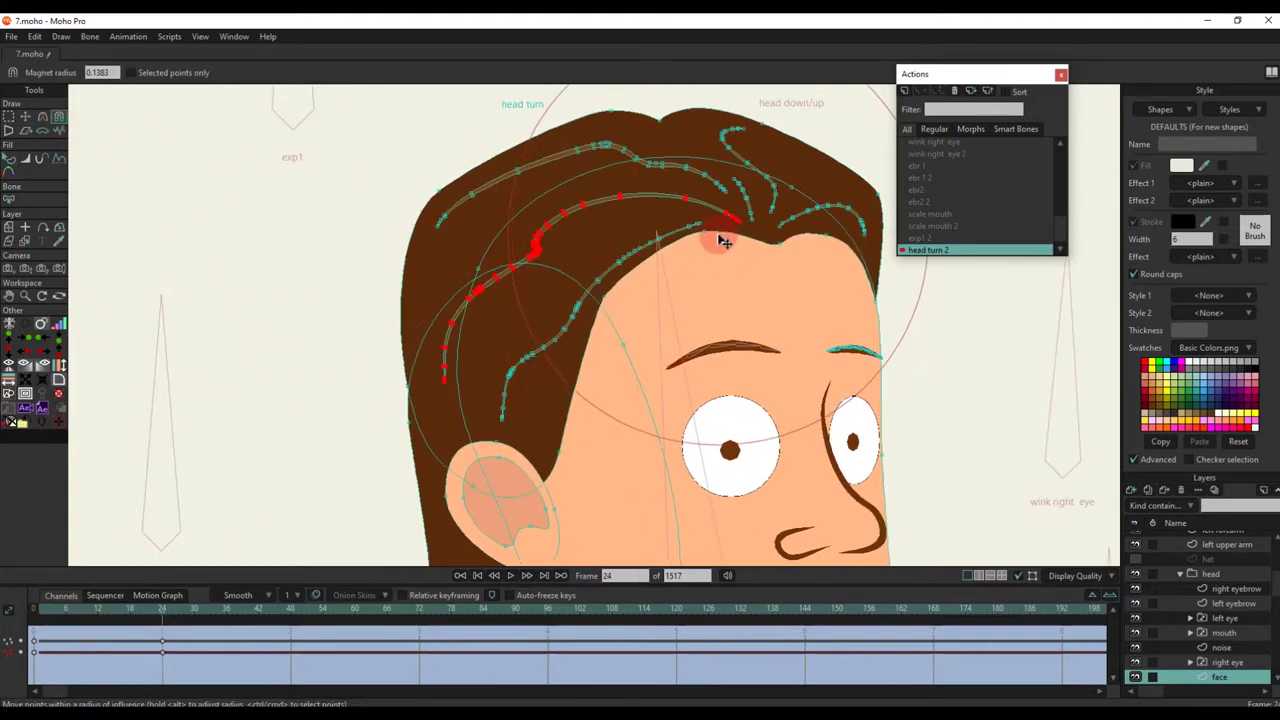
{"action": "scroll", "coordinate": [718, 242], "scroll_direction": "down", "scroll_amount": 2}
{"action": "left_click_drag", "start_coordinate": [717, 242], "coordinate": [740, 281]}
{"action": "scroll", "coordinate": [660, 245], "scroll_direction": "up", "scroll_amount": 1}
{"action": "scroll", "coordinate": [663, 247], "scroll_direction": "up", "scroll_amount": 3}
{"action": "scroll", "coordinate": [894, 334], "scroll_direction": "down", "scroll_amount": 3}
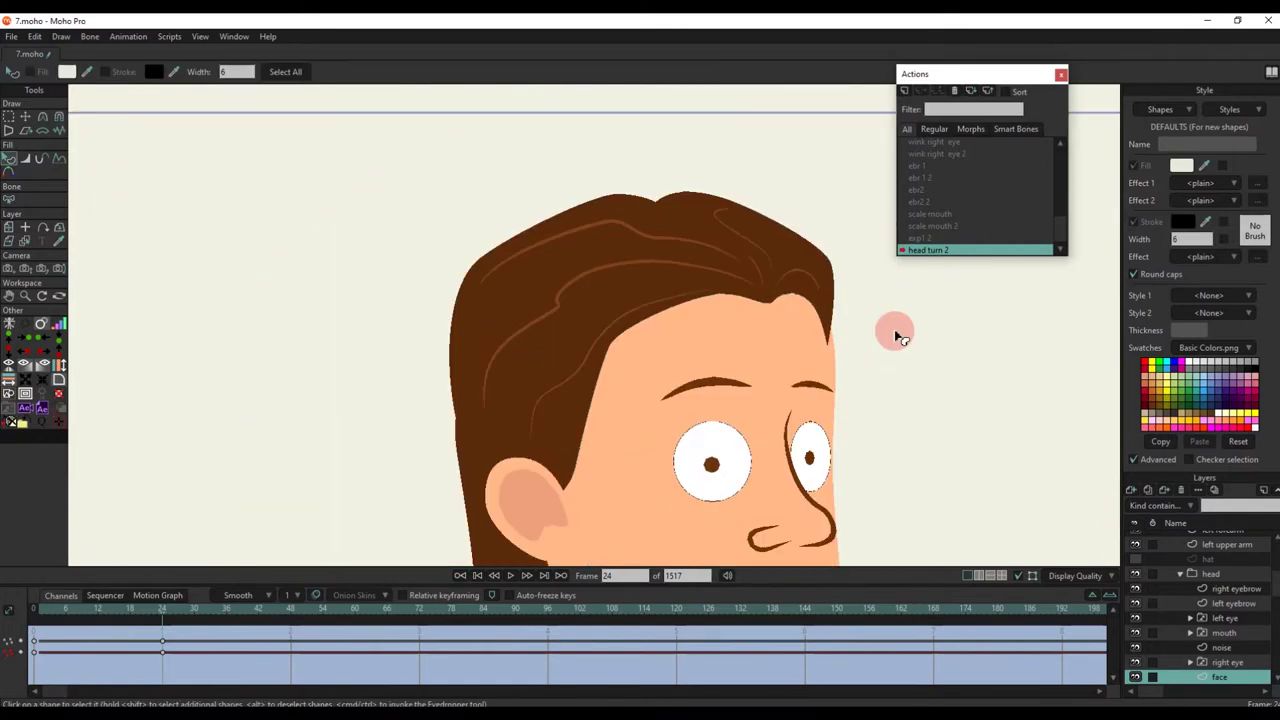
Step: Adjust the hair tip at the far temple to meet the face's edge and preview the turn
{"action": "scroll", "coordinate": [849, 329], "scroll_direction": "up", "scroll_amount": 5}
{"action": "key", "text": "t"}
{"action": "scroll", "coordinate": [840, 385], "scroll_direction": "down", "scroll_amount": 5}
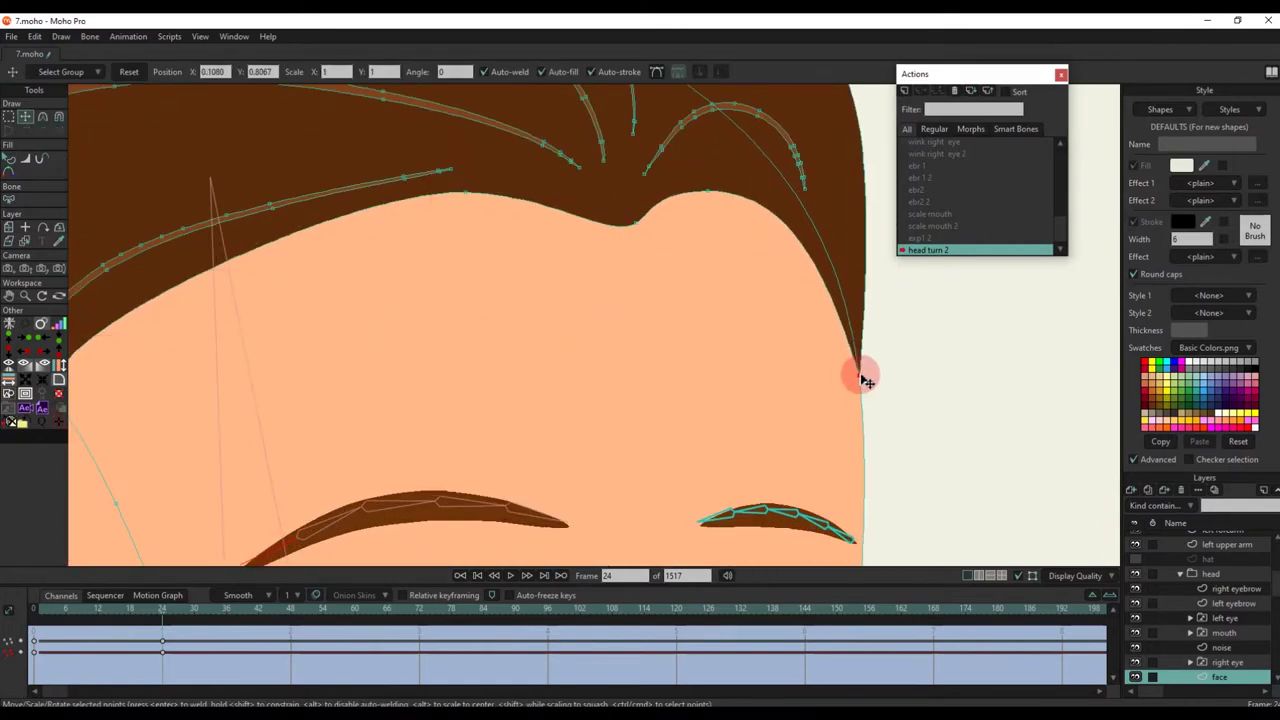
{"action": "key", "text": "q"}
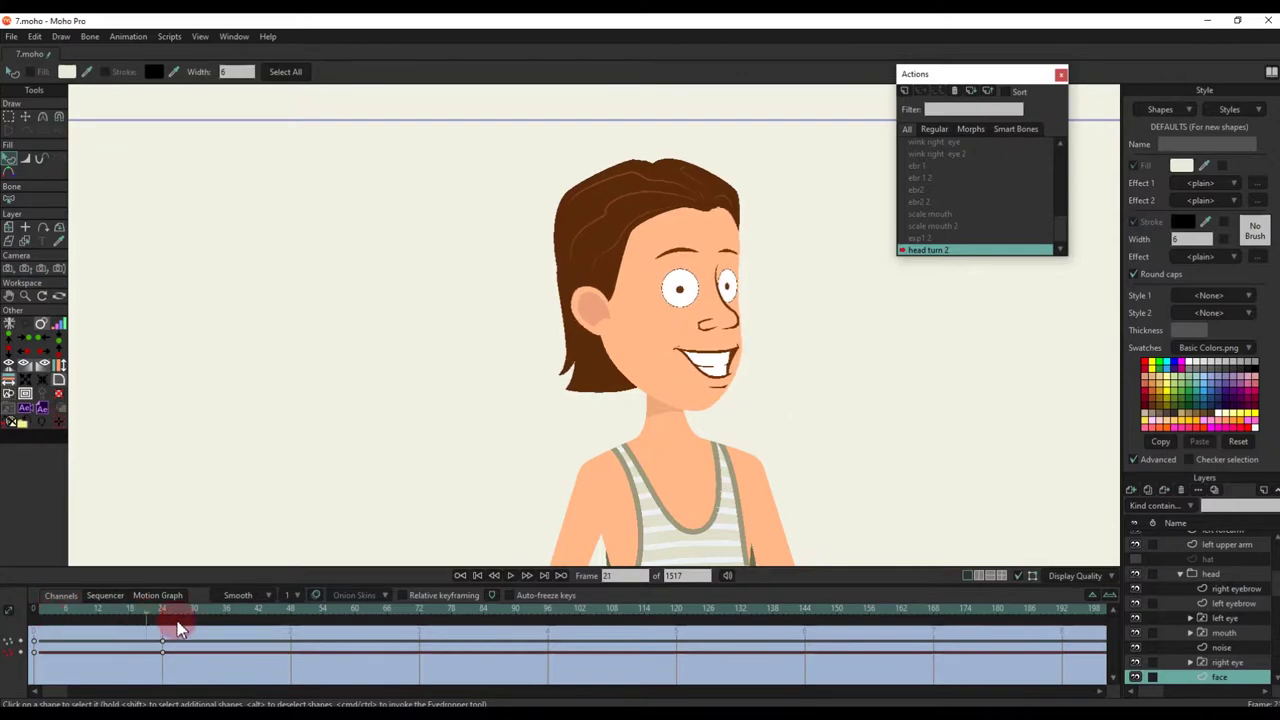
{"action": "key", "text": "x"}
{"action": "scroll", "coordinate": [766, 189], "scroll_direction": "up", "scroll_amount": 5}
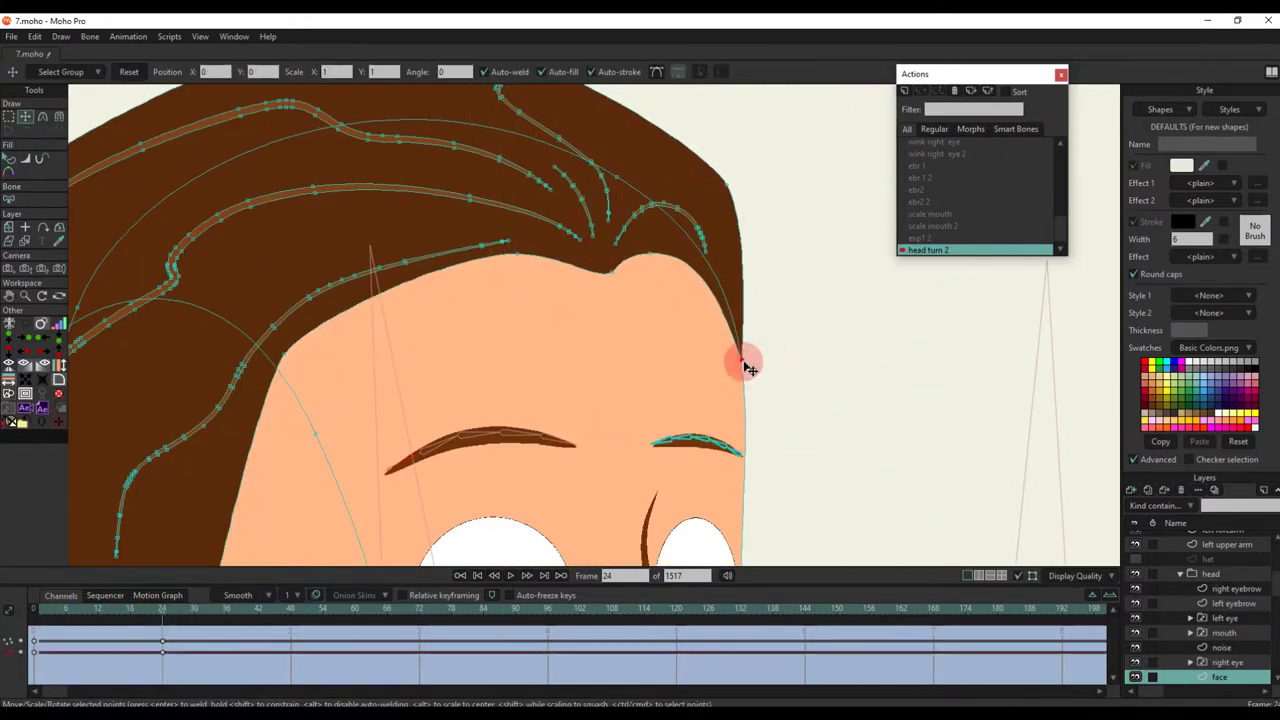
{"action": "key", "text": "q"}
{"action": "scroll", "coordinate": [700, 340], "scroll_direction": "down", "scroll_amount": 5}
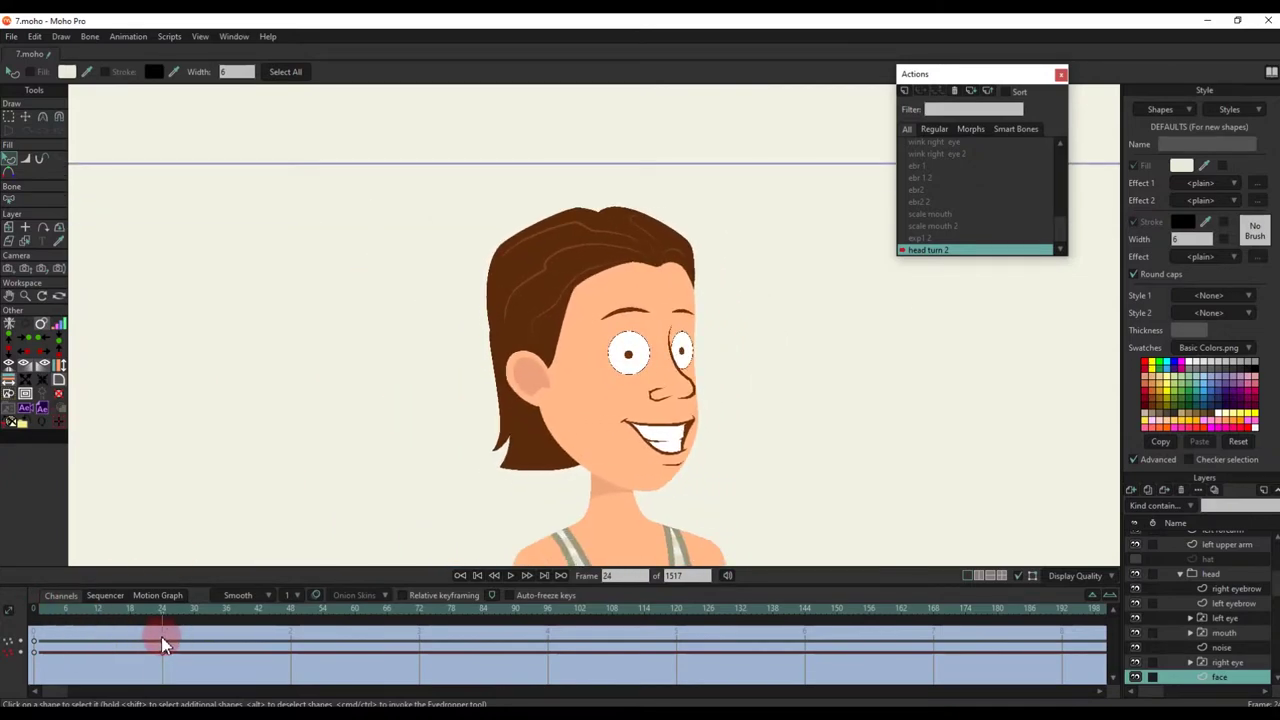
Step: Reshape the top of the hair around the parting with the Magnet tool and scrub through the head turn
{"action": "scroll", "coordinate": [580, 210], "scroll_direction": "up", "scroll_amount": 2}
{"action": "left_click", "coordinate": [59, 117]}
{"action": "scroll", "coordinate": [563, 194], "scroll_direction": "up", "scroll_amount": 3}
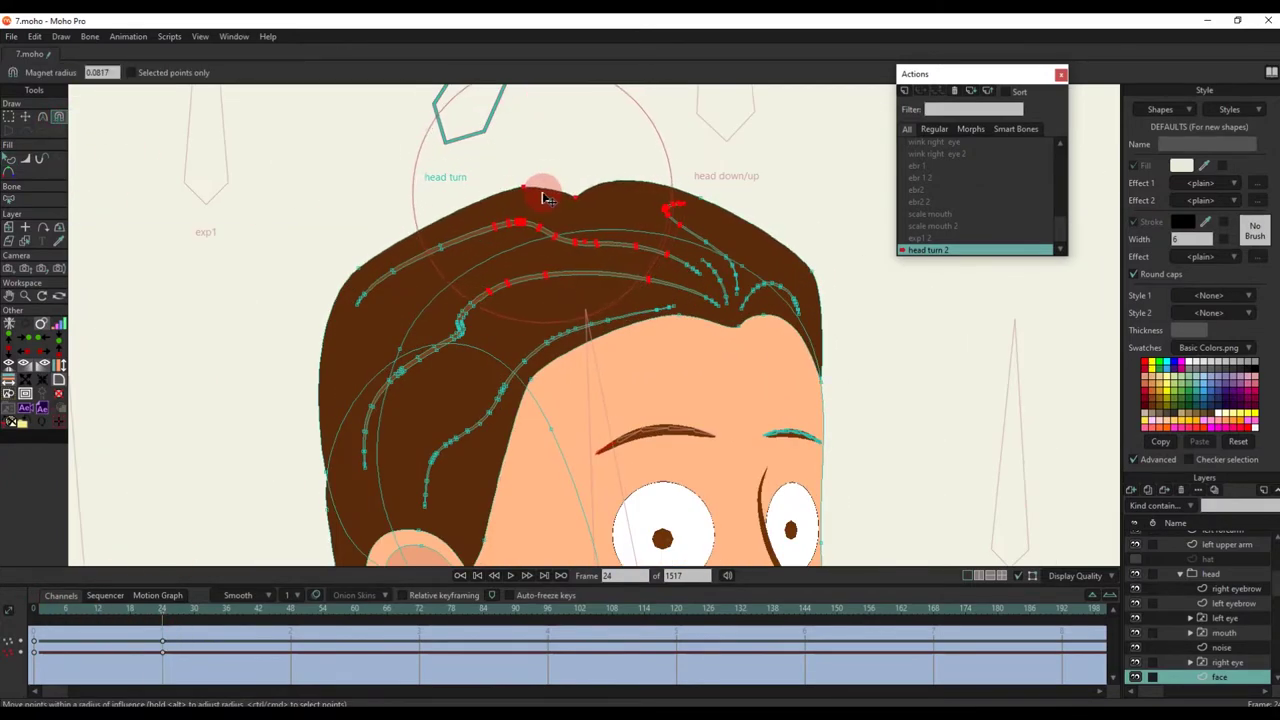
{"action": "key", "text": "q"}
{"action": "scroll", "coordinate": [560, 190], "scroll_direction": "down", "scroll_amount": 3}
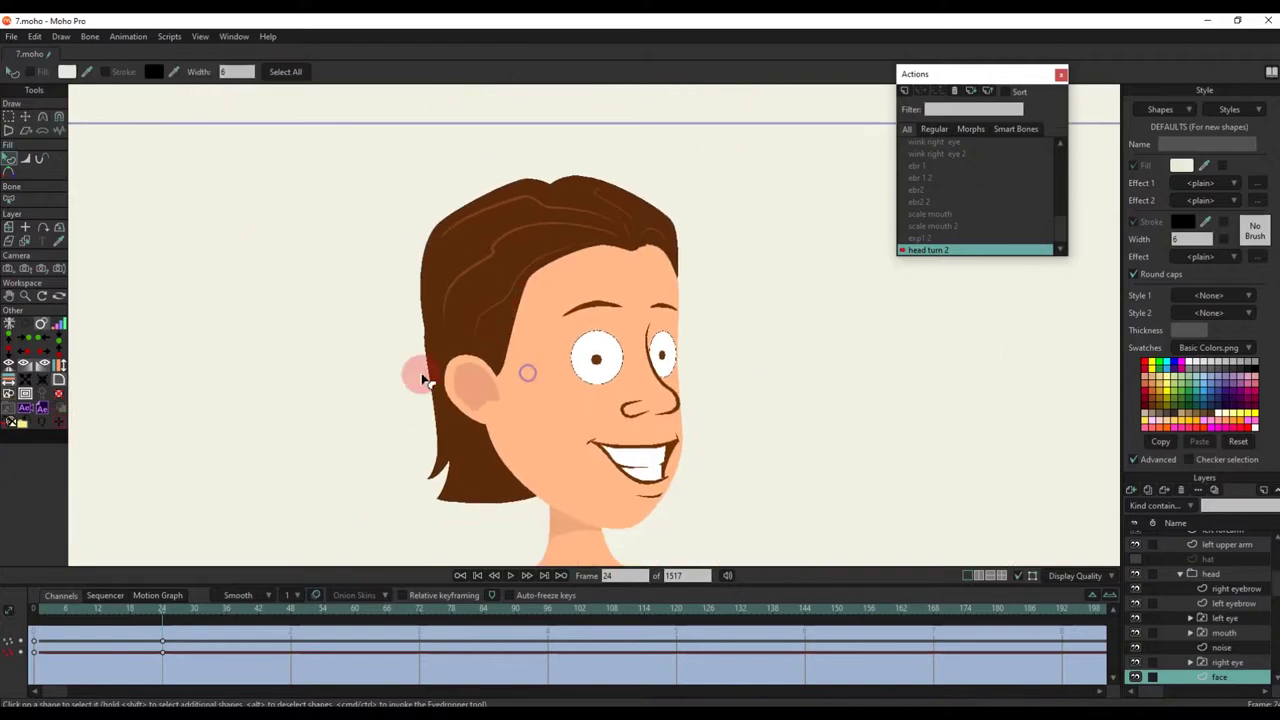
{"action": "left_click_drag", "start_coordinate": [56, 611], "coordinate": [165, 626]}
Step: Reshape the upper back of the hair with the Magnet tool at frame 24 and preview the motion
{"action": "left_click", "coordinate": [59, 117]}
{"action": "scroll", "coordinate": [449, 232], "scroll_direction": "up", "scroll_amount": 3}
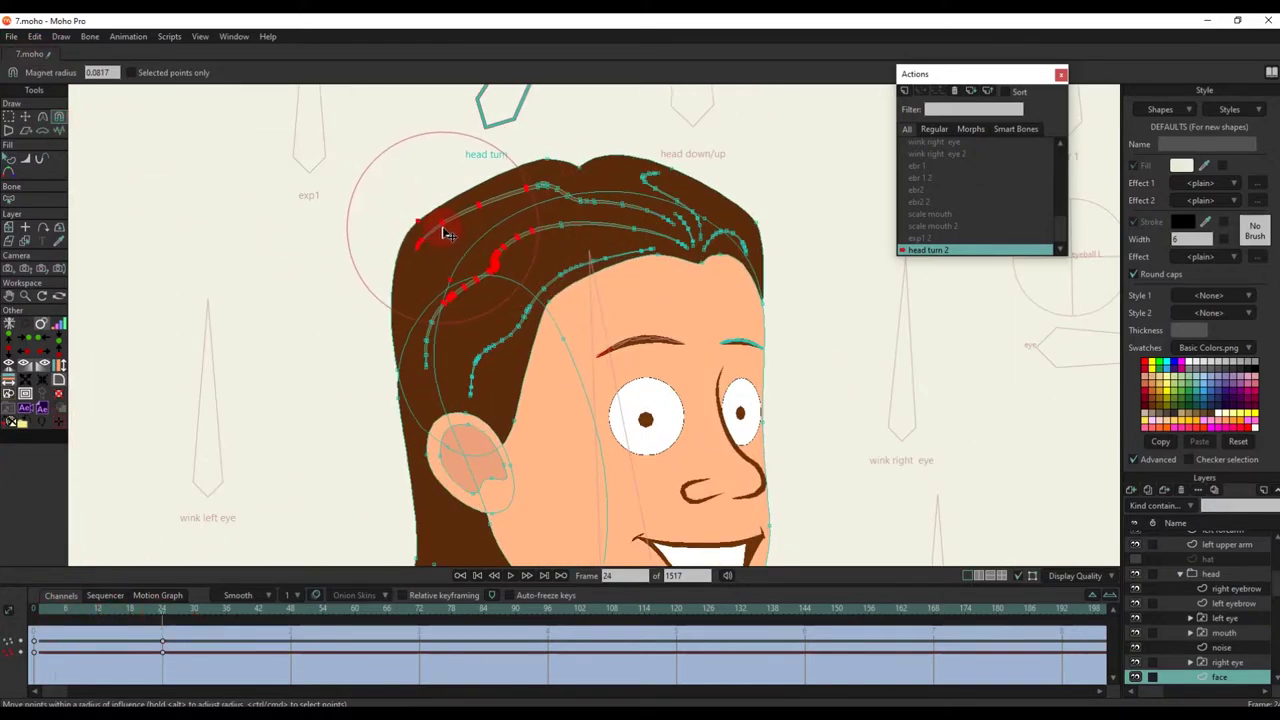
{"action": "key", "text": "q"}
{"action": "scroll", "coordinate": [445, 235], "scroll_direction": "down", "scroll_amount": 4}
{"action": "left_click_drag", "start_coordinate": [54, 606], "coordinate": [157, 628]}
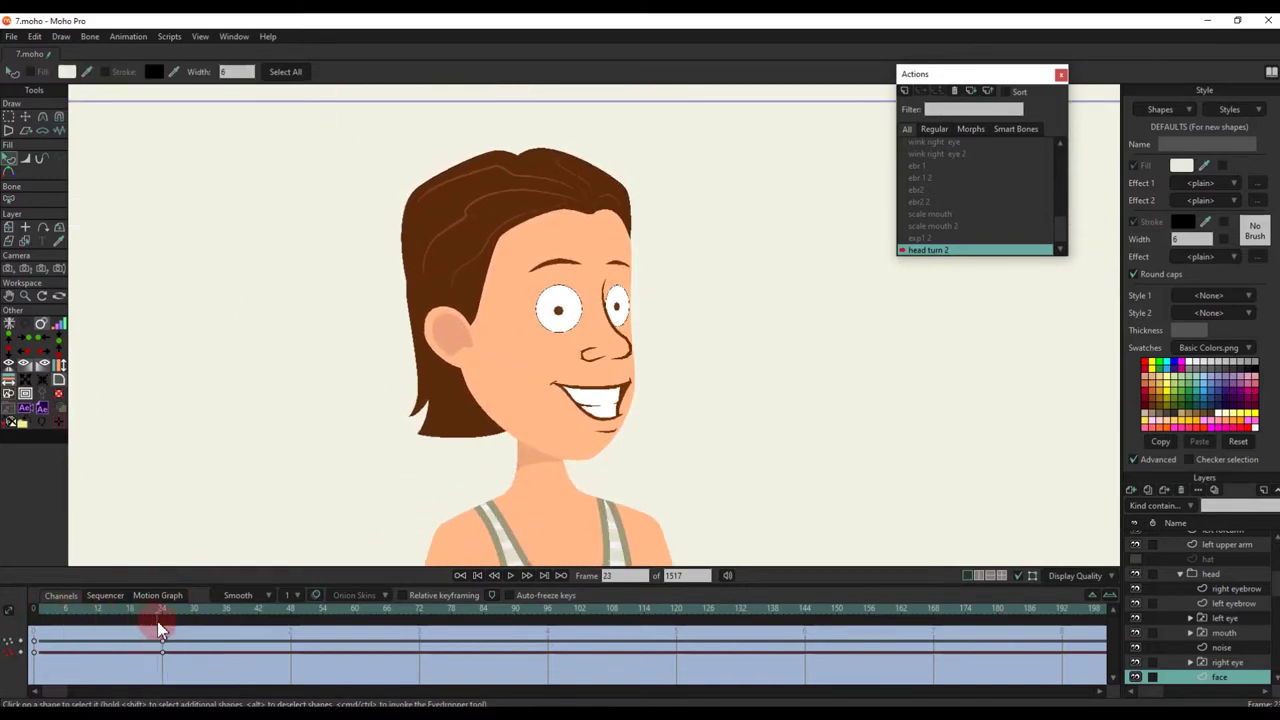
Step: Return to the Mainline on the boy 7 layer and rotate the head down/up bone to test it with the turned head
{"action": "left_click", "coordinate": [955, 146]}
{"action": "left_click", "coordinate": [1194, 562]}
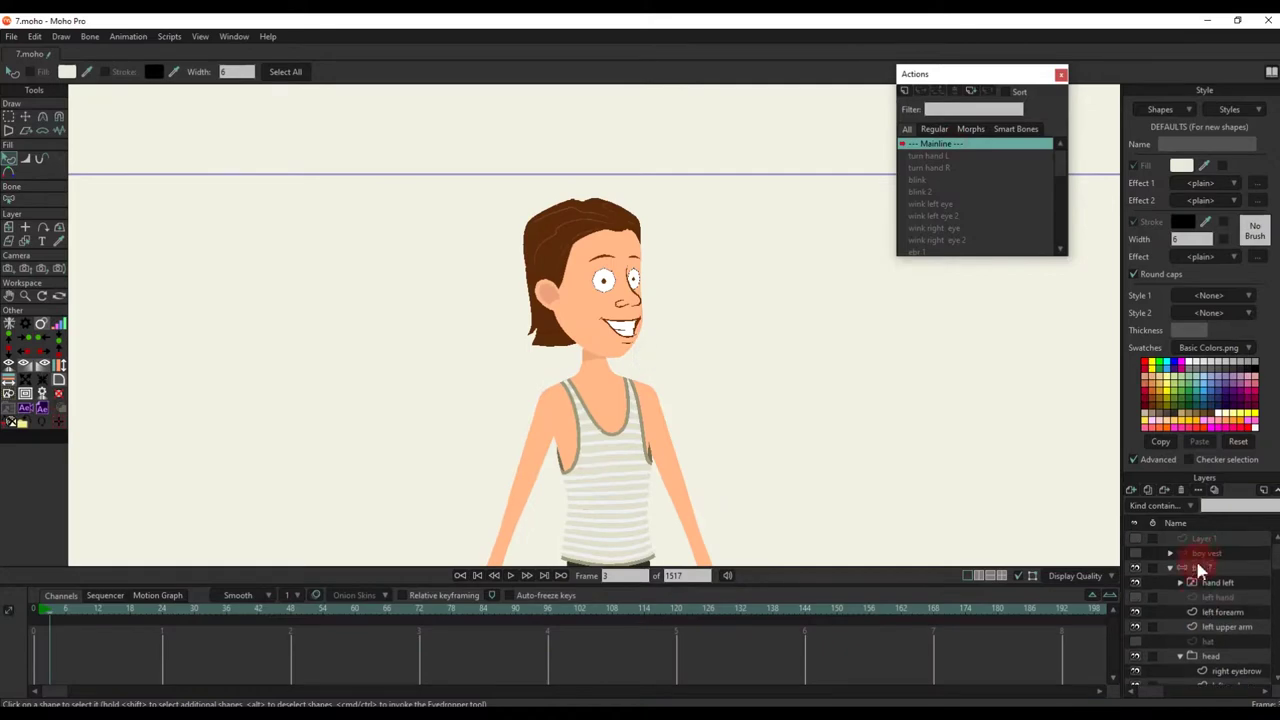
{"action": "left_click", "coordinate": [515, 213]}
{"action": "left_click_drag", "start_coordinate": [515, 213], "coordinate": [520, 250]}
{"action": "key", "text": "ctrl+z"}
{"action": "left_click_drag", "start_coordinate": [565, 207], "coordinate": [437, 320]}
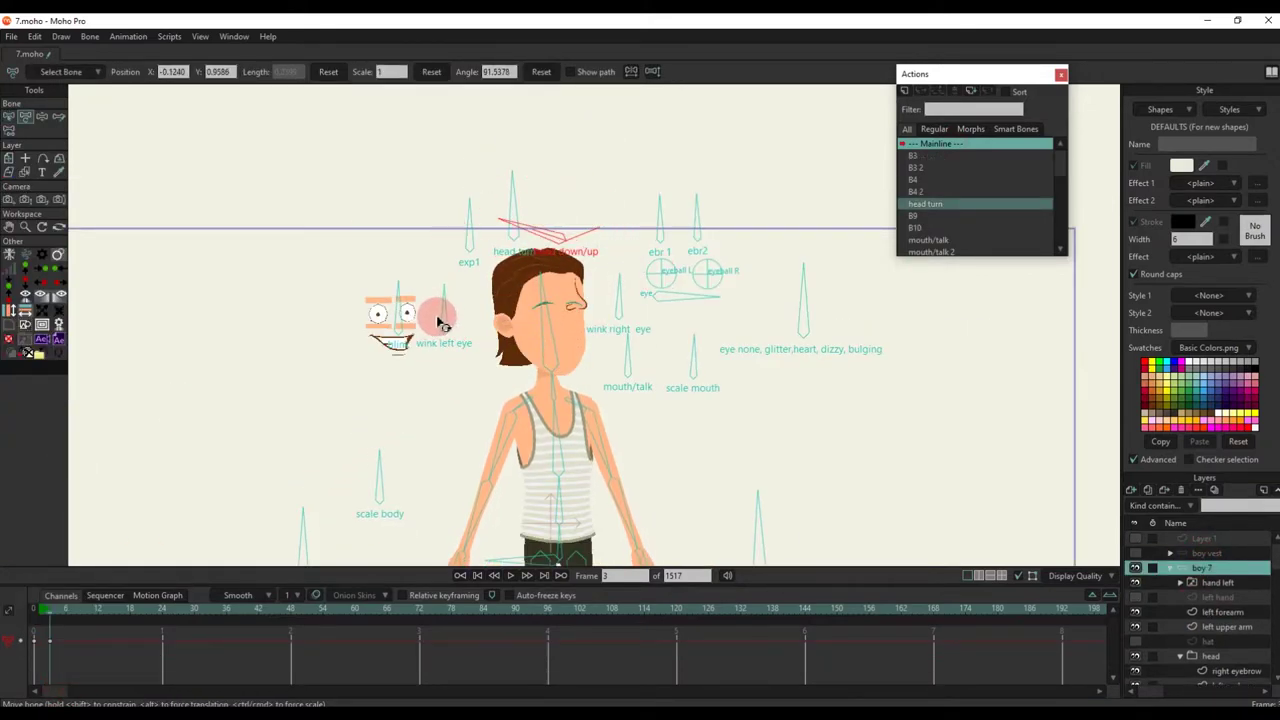
Step: Open the head down/up action for editing and go to frame 24
{"action": "scroll", "coordinate": [960, 200], "scroll_direction": "down", "scroll_amount": 8}
{"action": "double_click", "coordinate": [951, 214]}
{"action": "left_click", "coordinate": [163, 611]}
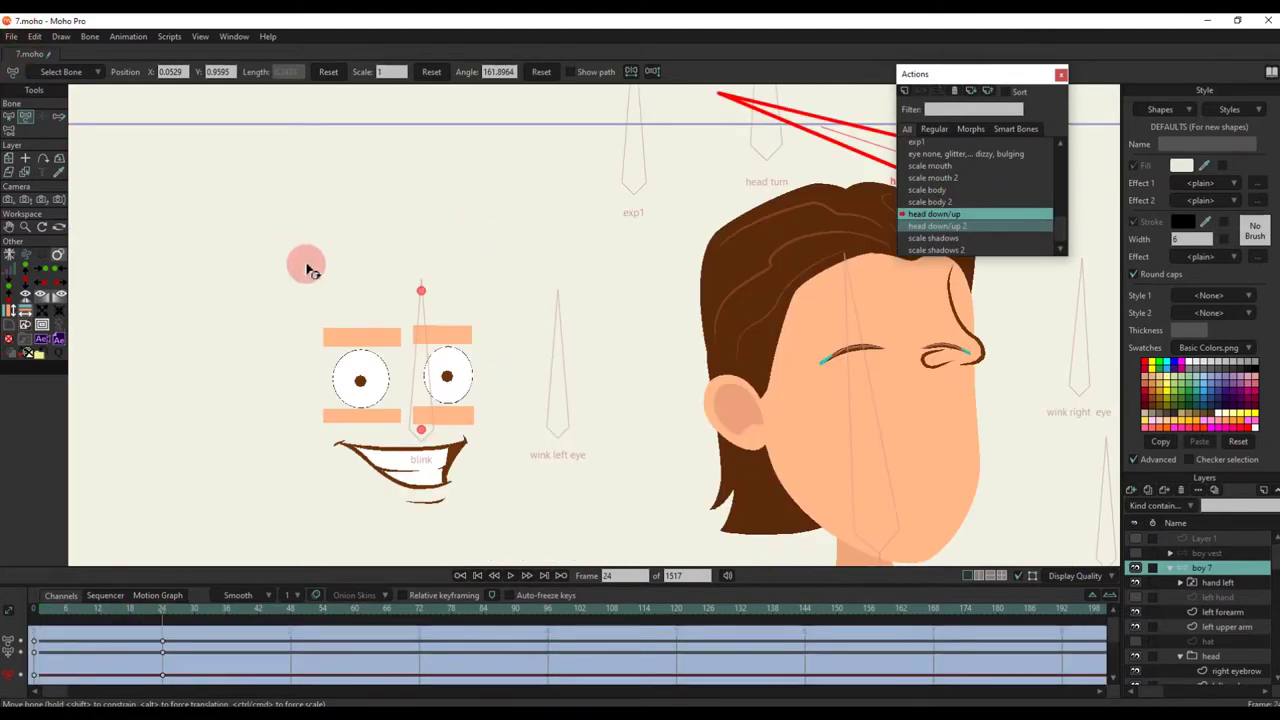
Step: Delete the frame 24 keys of the nose, left eye, mouth and right eye layers to bring the features back onto the face
{"action": "scroll", "coordinate": [308, 268], "scroll_direction": "down", "scroll_amount": 3}
{"action": "scroll", "coordinate": [1206, 628], "scroll_direction": "down", "scroll_amount": 4}
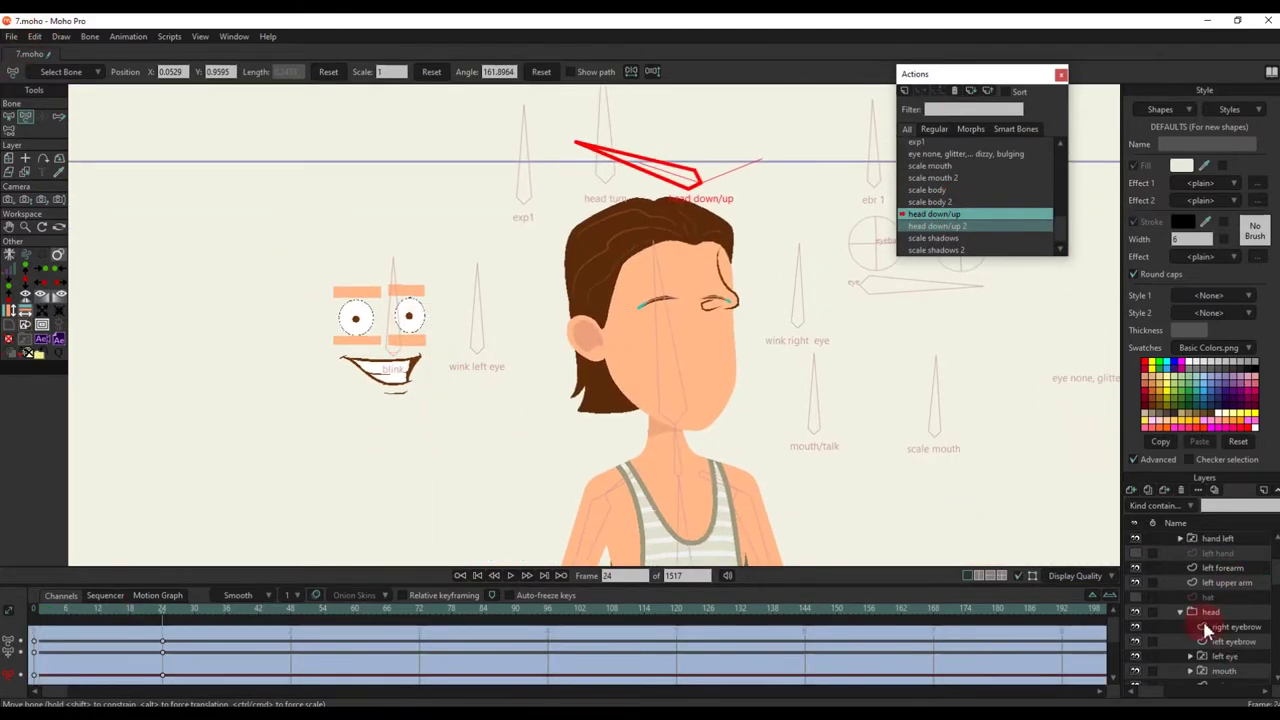
{"action": "left_click", "coordinate": [1225, 626]}
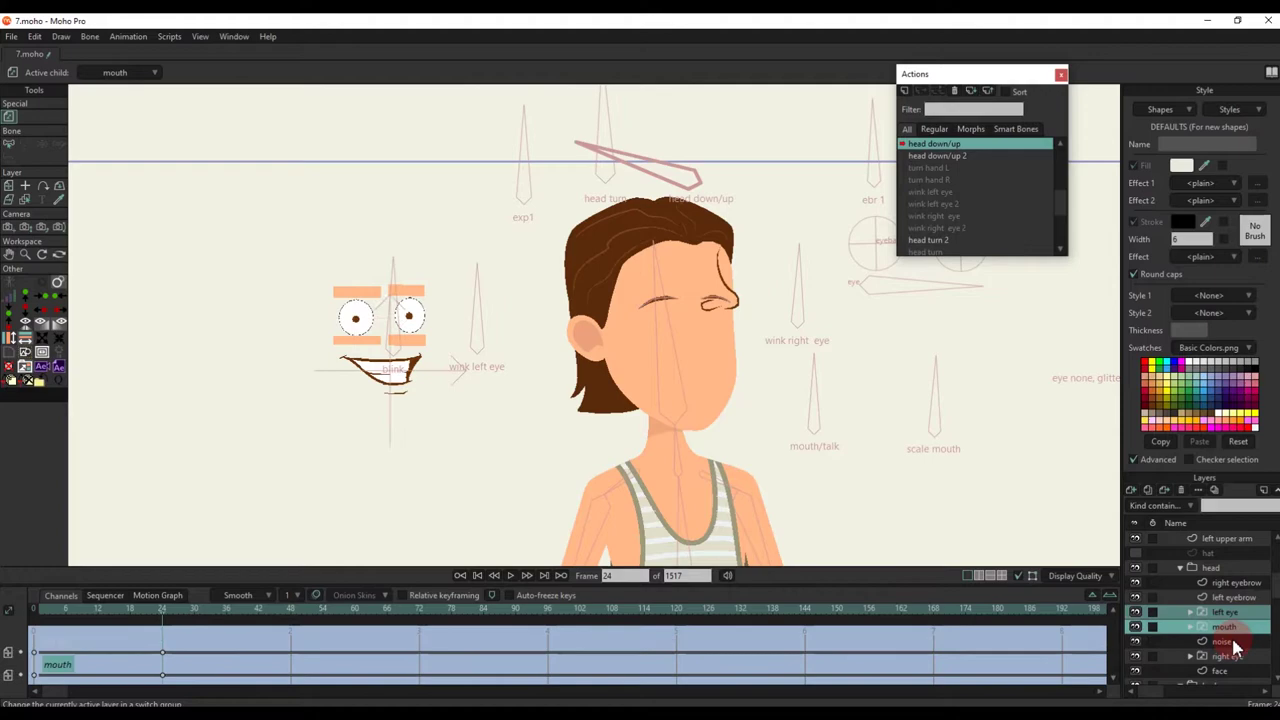
{"action": "left_click", "coordinate": [1230, 642]}
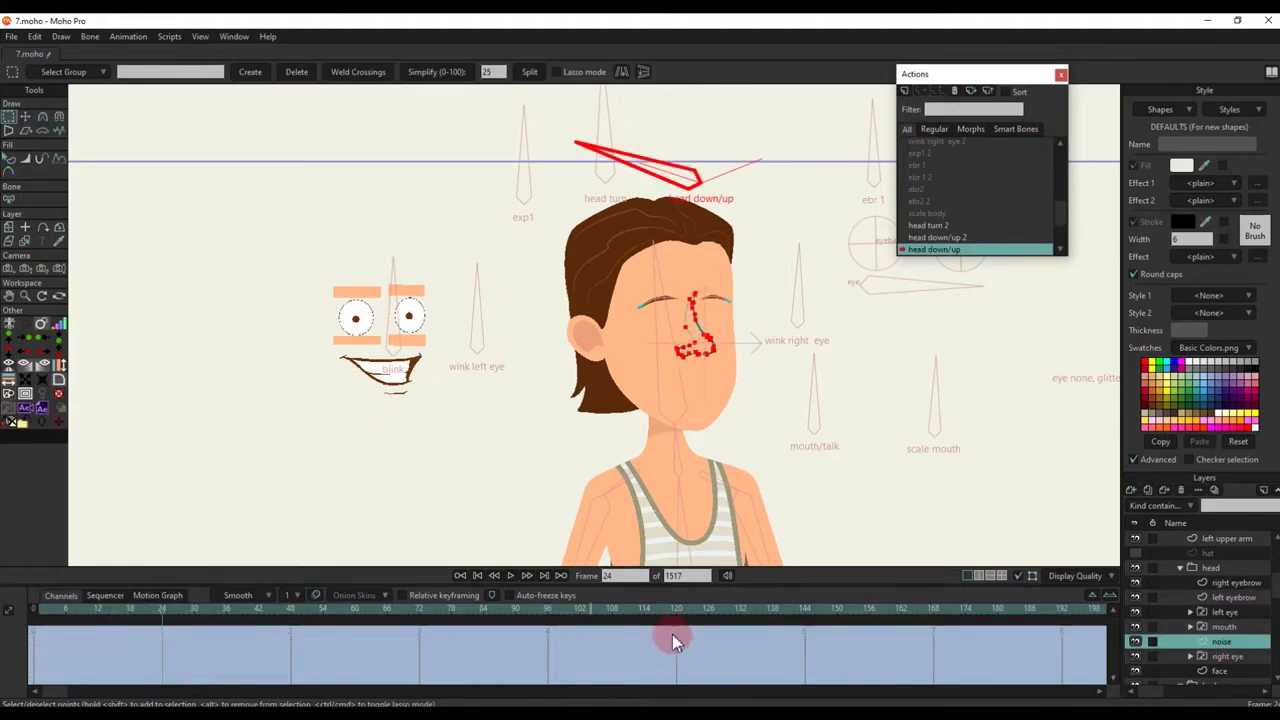
{"action": "left_click", "coordinate": [1220, 610]}
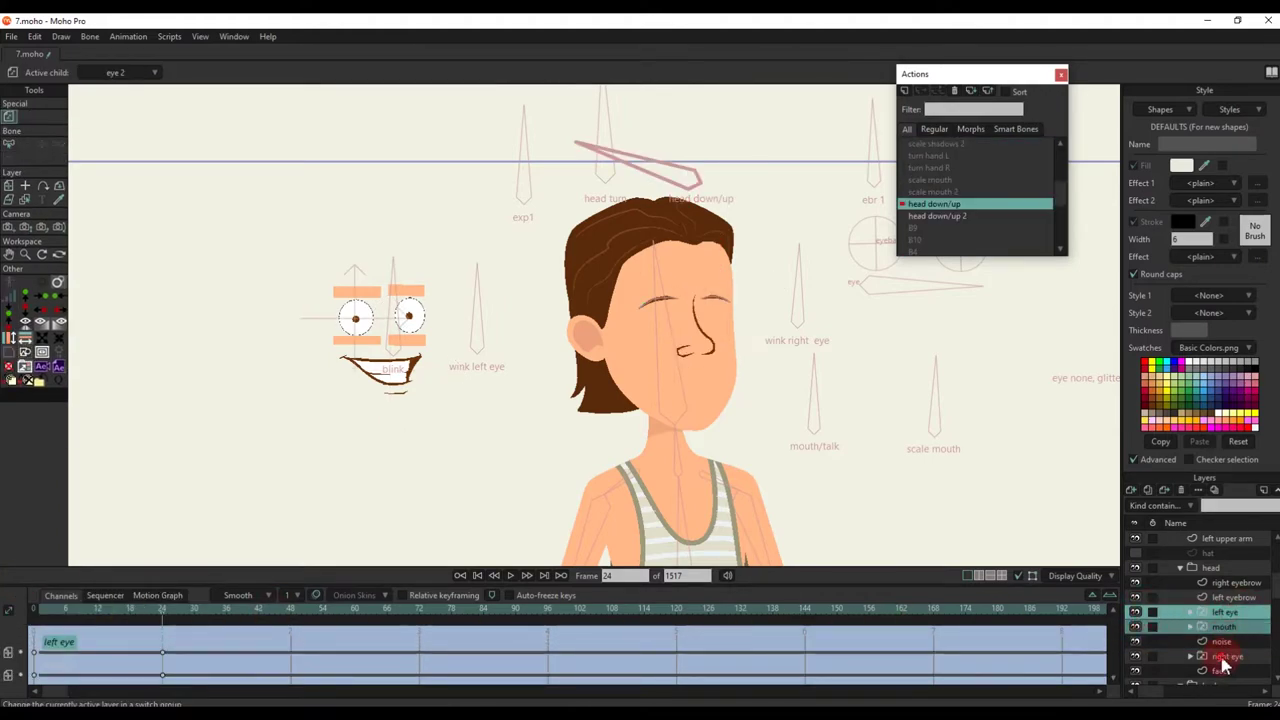
{"action": "left_click", "coordinate": [1224, 657]}
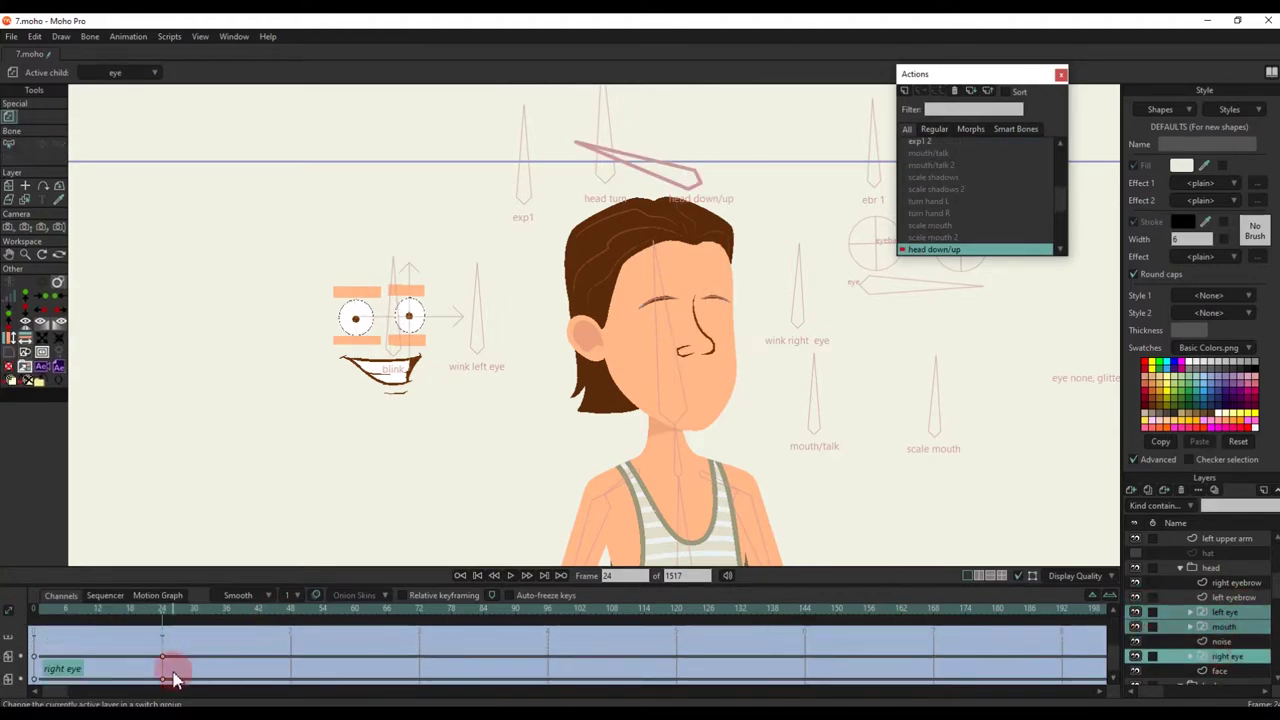
{"action": "left_click", "coordinate": [1229, 643], "text": "ctrl"}
{"action": "left_click", "coordinate": [1232, 656], "text": "ctrl"}
{"action": "scroll", "coordinate": [670, 385], "scroll_direction": "up", "scroll_amount": 2}
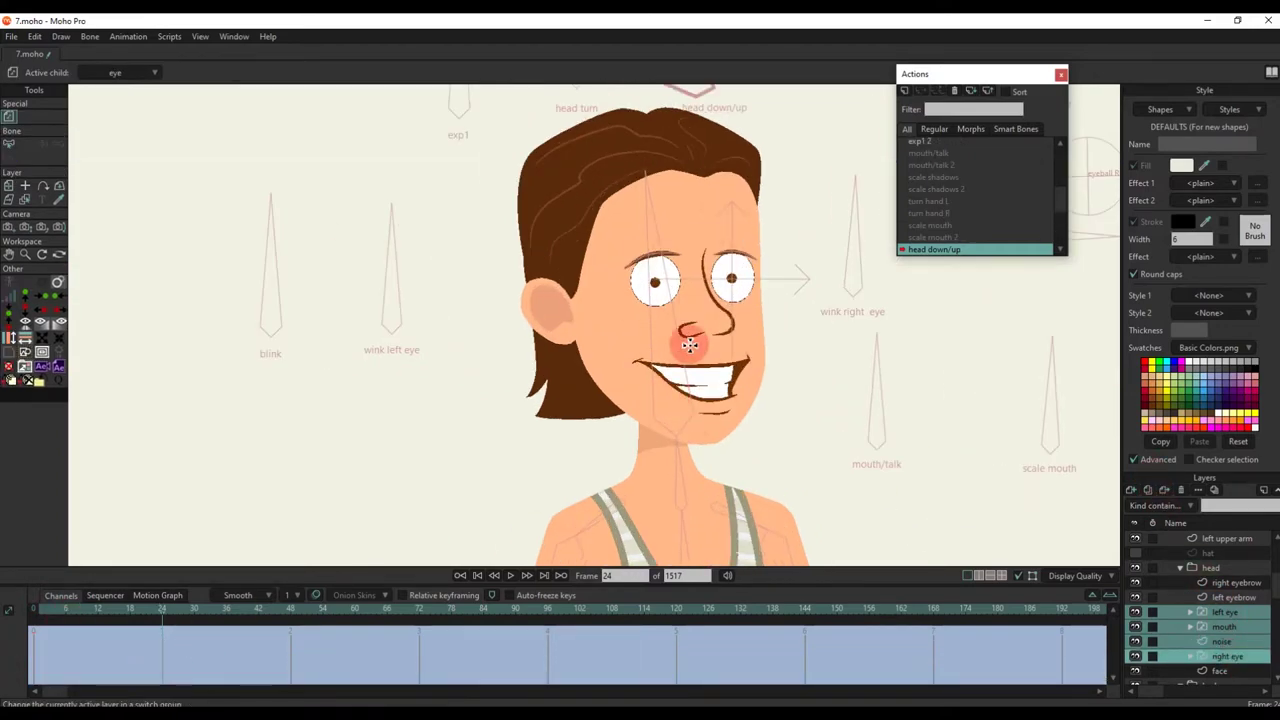
Step: Move the left eye, mouth, nose and right eye layers down together at frame 24 and scrub through the action
{"action": "key", "text": "m"}
{"action": "scroll", "coordinate": [690, 345], "scroll_direction": "down", "scroll_amount": 4}
{"action": "scroll", "coordinate": [693, 370], "scroll_direction": "up", "scroll_amount": 4}
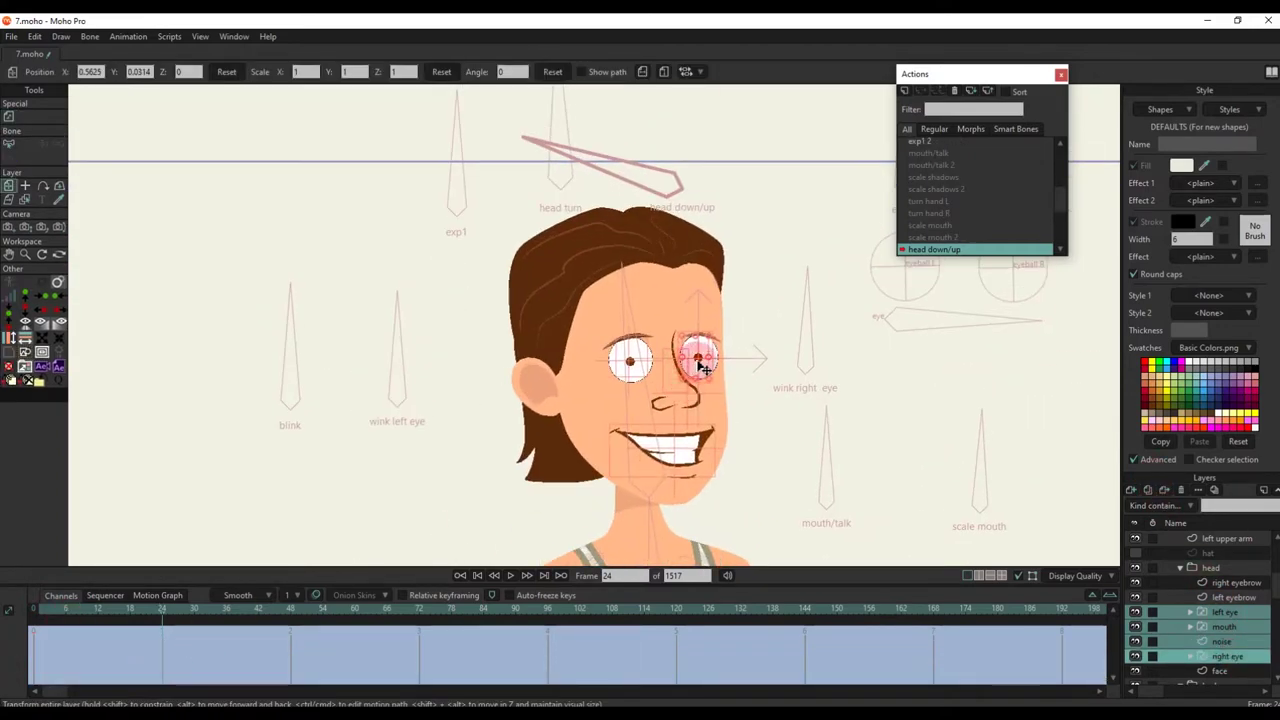
{"action": "left_click_drag", "start_coordinate": [710, 364], "coordinate": [705, 418]}
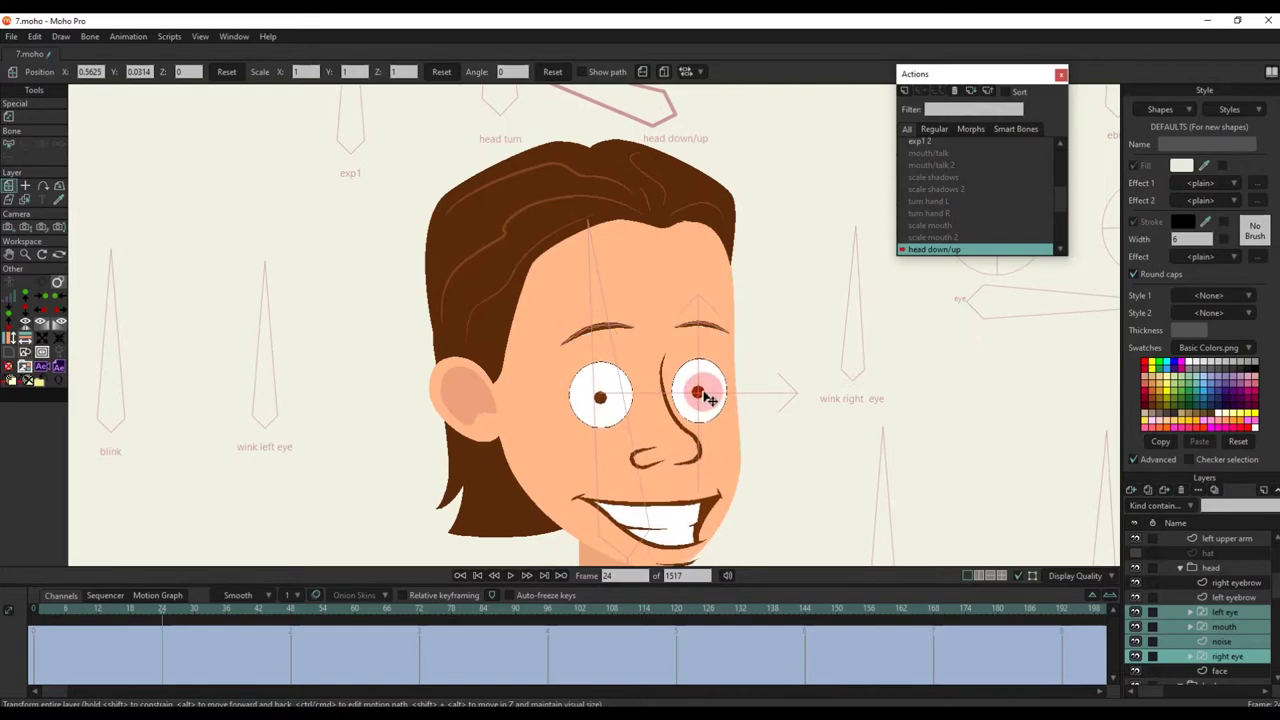
{"action": "scroll", "coordinate": [707, 424], "scroll_direction": "down", "scroll_amount": 3}
{"action": "scroll", "coordinate": [703, 418], "scroll_direction": "up", "scroll_amount": 2}
{"action": "left_click_drag", "start_coordinate": [52, 620], "coordinate": [165, 657]}
Step: Reshape the face layer's chin and jaw outline around the mouth with the Magnet tool and preview the motion
{"action": "scroll", "coordinate": [568, 487], "scroll_direction": "up", "scroll_amount": 4}
{"action": "right_click", "coordinate": [632, 500], "text": "alt"}
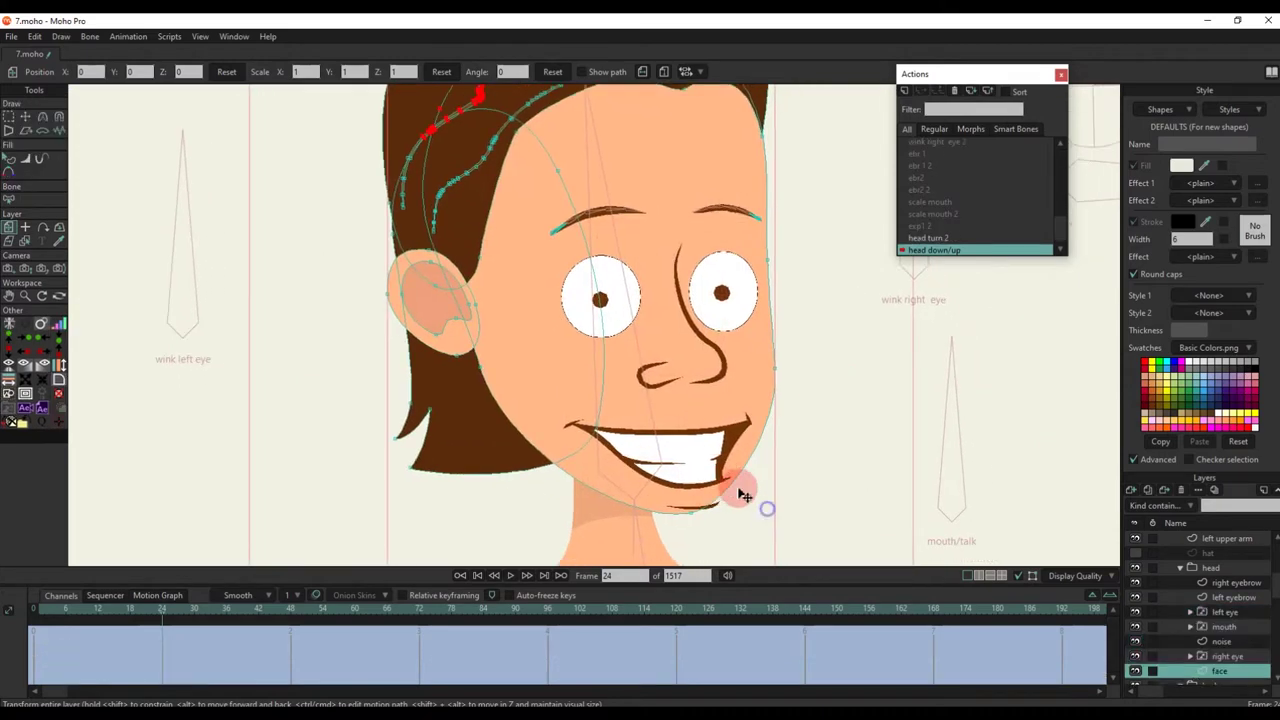
{"action": "scroll", "coordinate": [597, 411], "scroll_direction": "down", "scroll_amount": 5}
{"action": "left_click", "coordinate": [59, 117]}
{"action": "left_click_drag", "start_coordinate": [658, 459], "coordinate": [661, 455]}
{"action": "scroll", "coordinate": [676, 456], "scroll_direction": "down", "scroll_amount": 2}
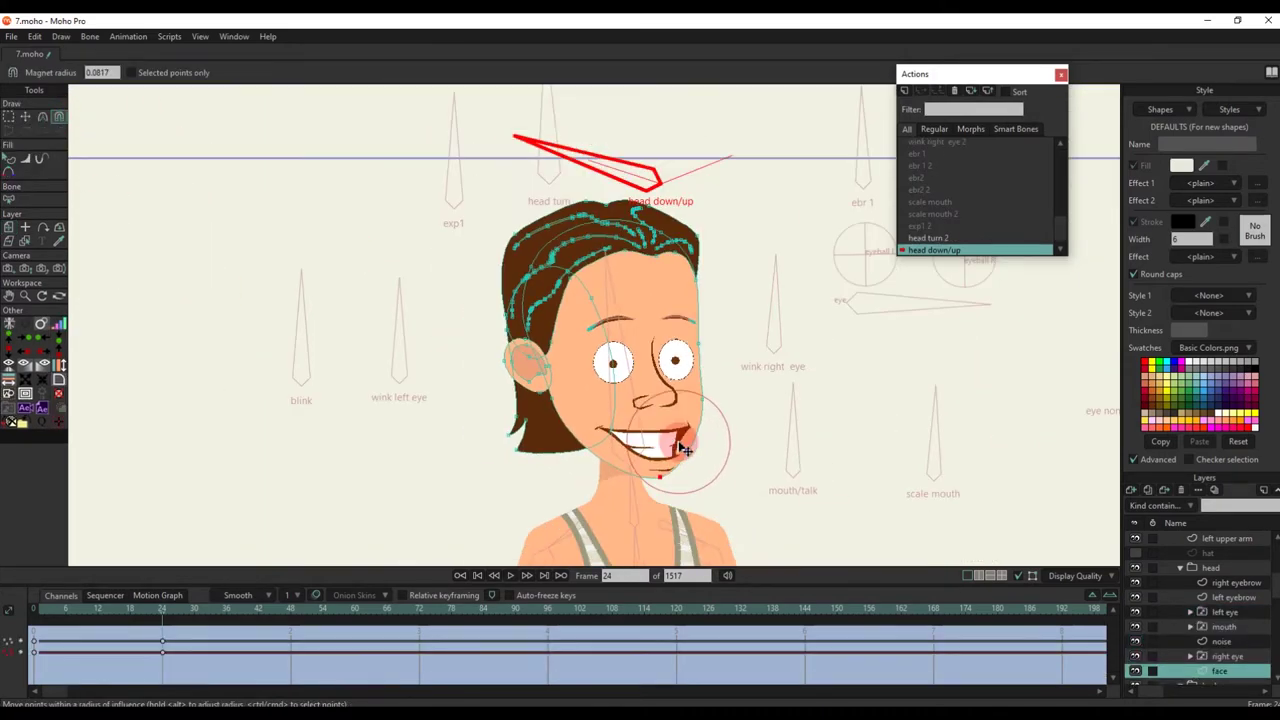
{"action": "key", "text": "t"}
{"action": "left_click_drag", "start_coordinate": [22, 632], "coordinate": [153, 642]}
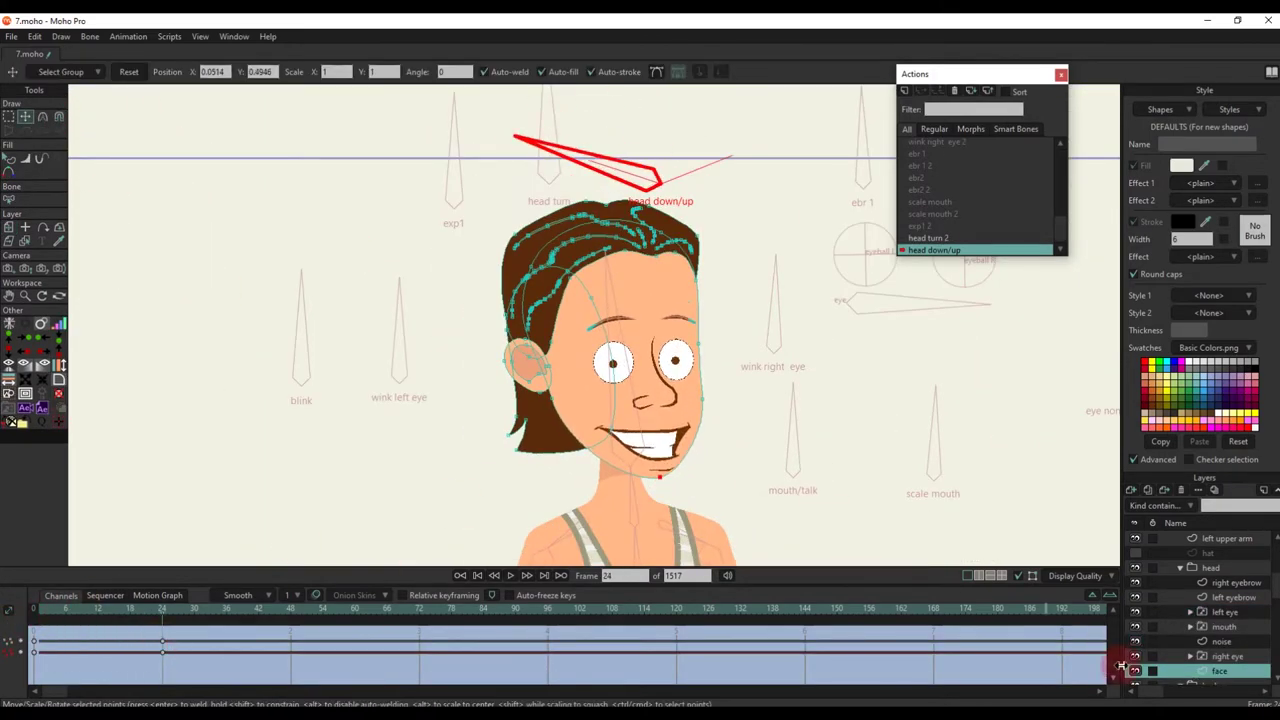
Step: Move the nose layer slightly lower and shift the mouth layer slightly up at frame 24
{"action": "left_click", "coordinate": [1222, 641]}
{"action": "scroll", "coordinate": [712, 398], "scroll_direction": "up", "scroll_amount": 3}
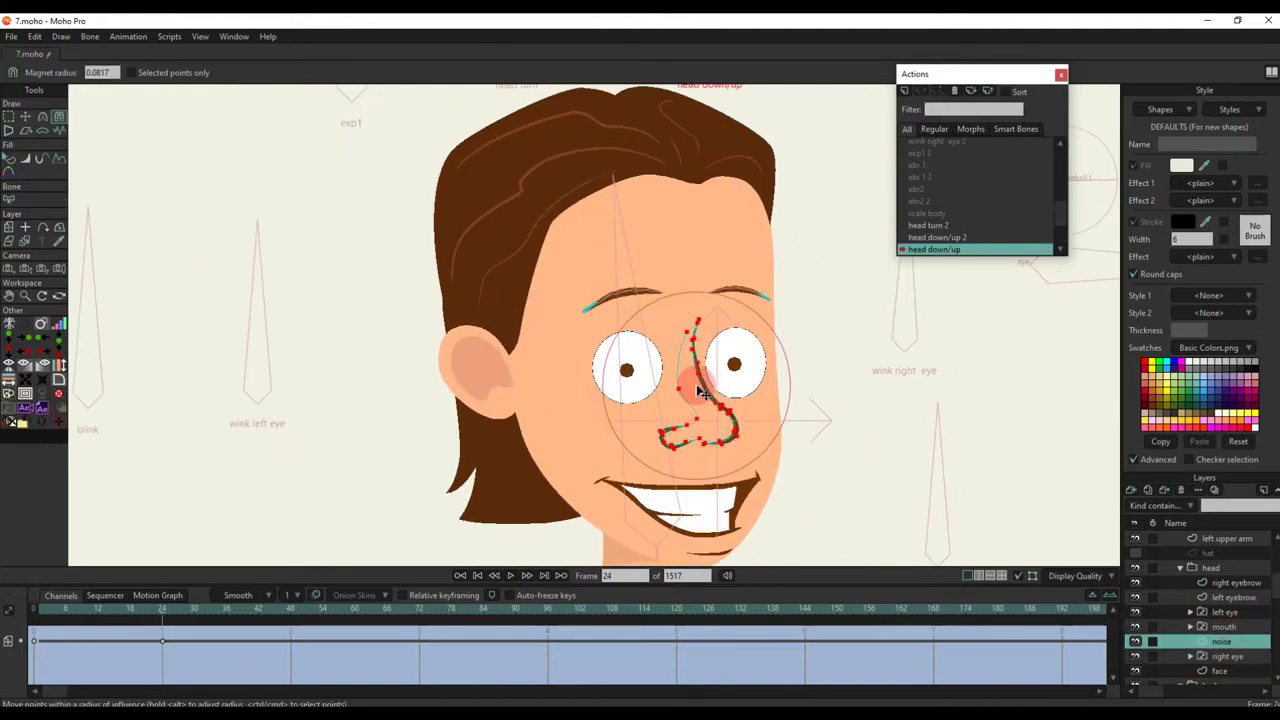
{"action": "scroll", "coordinate": [1214, 600], "scroll_direction": "up", "scroll_amount": 2}
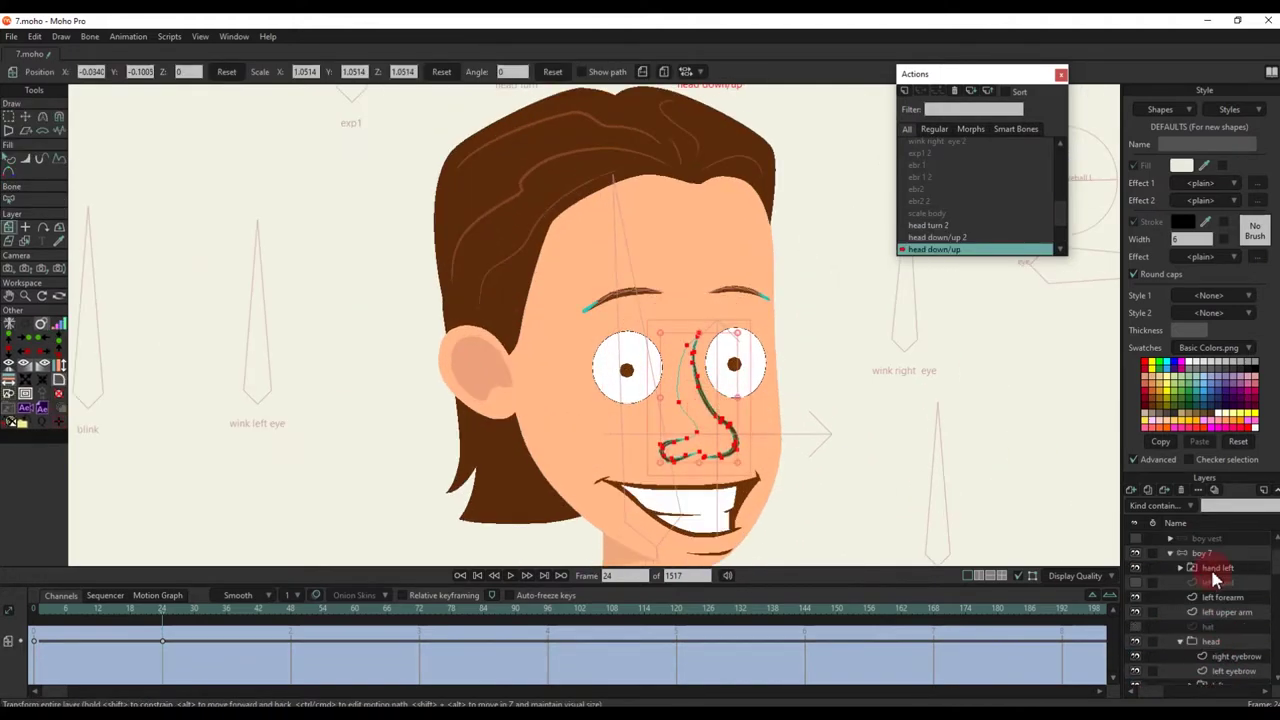
{"action": "scroll", "coordinate": [1214, 576], "scroll_direction": "down", "scroll_amount": 2}
{"action": "scroll", "coordinate": [765, 476], "scroll_direction": "down", "scroll_amount": 4}
{"action": "left_click", "coordinate": [1232, 643]}
{"action": "scroll", "coordinate": [714, 488], "scroll_direction": "up", "scroll_amount": 3}
{"action": "left_click_drag", "start_coordinate": [713, 485], "coordinate": [713, 475]}
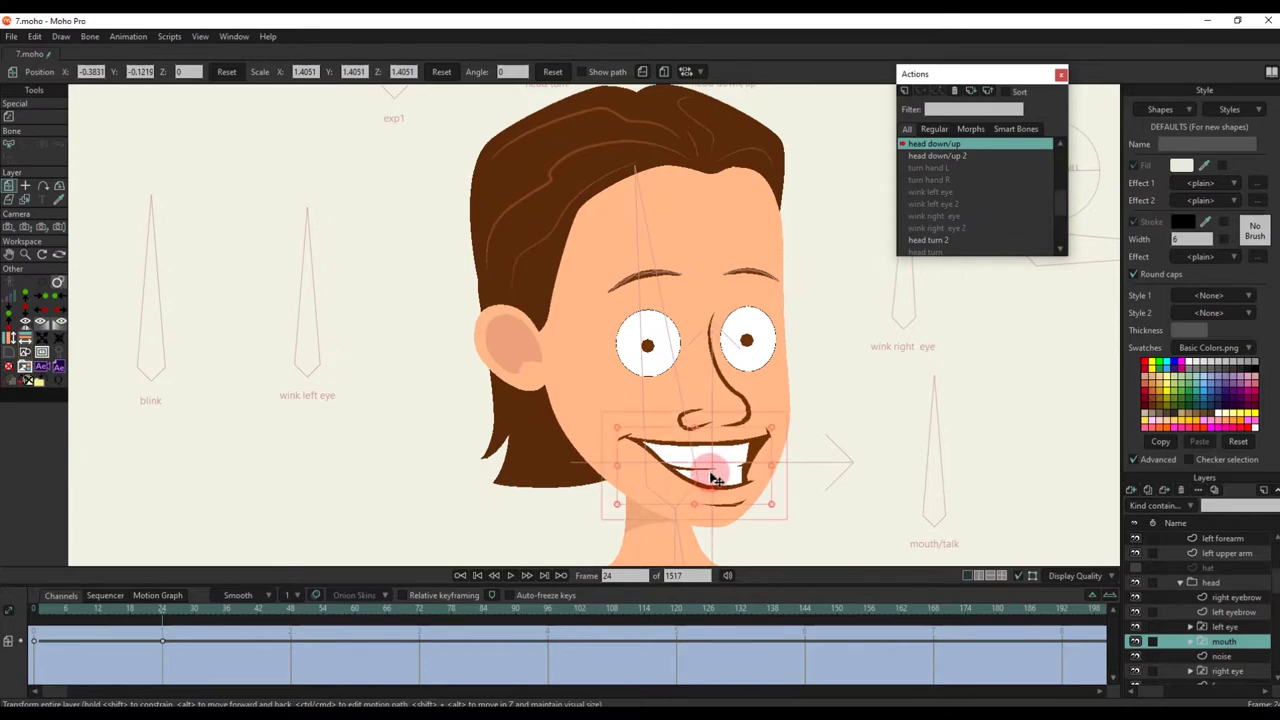
Step: Select the left eye and right eye layers together and move them slightly down
{"action": "scroll", "coordinate": [1240, 630], "scroll_direction": "up", "scroll_amount": 1}
{"action": "left_click", "coordinate": [1235, 656]}
{"action": "scroll", "coordinate": [1235, 654], "scroll_direction": "down", "scroll_amount": 3}
{"action": "left_click", "coordinate": [1228, 612], "text": "ctrl"}
{"action": "scroll", "coordinate": [713, 327], "scroll_direction": "up", "scroll_amount": 3}
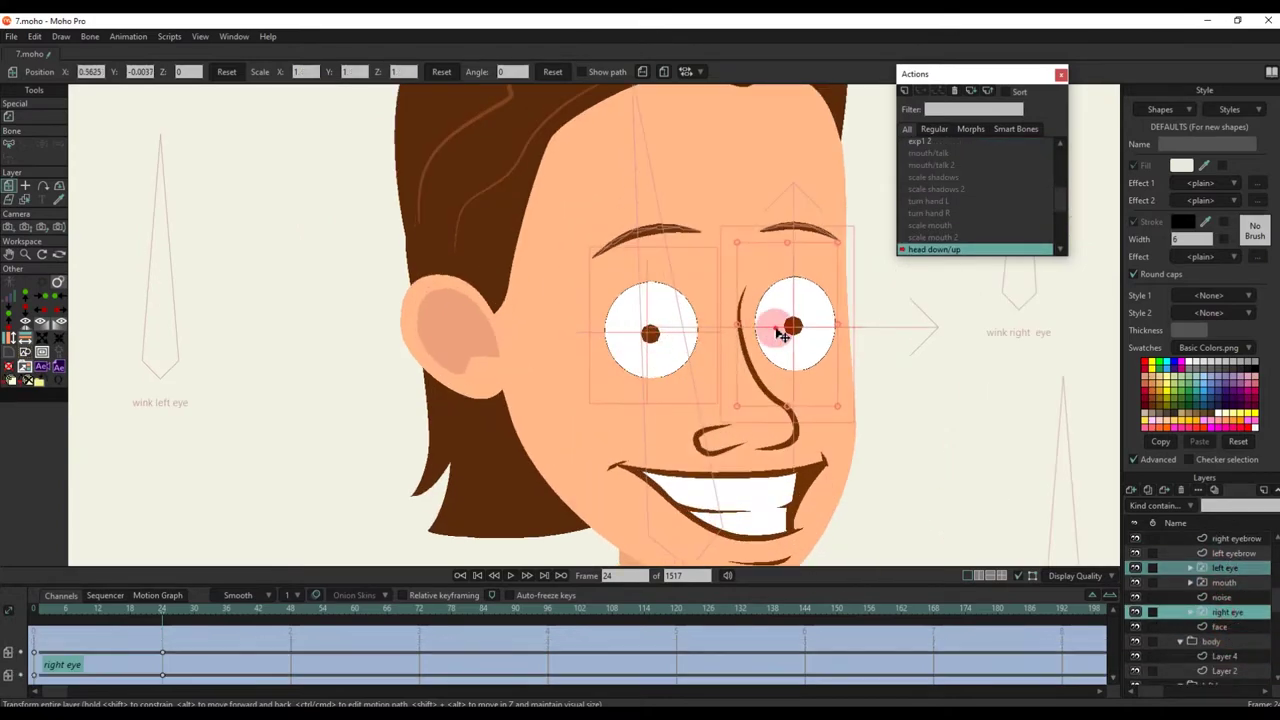
{"action": "left_click_drag", "start_coordinate": [776, 329], "coordinate": [779, 341]}
{"action": "scroll", "coordinate": [790, 343], "scroll_direction": "down", "scroll_amount": 4}
Step: On the boy 7 layer, lower both eyebrow bones to sit closer to the eyes at frame 24
{"action": "scroll", "coordinate": [1229, 588], "scroll_direction": "up", "scroll_amount": 3}
{"action": "left_click", "coordinate": [1208, 568]}
{"action": "scroll", "coordinate": [648, 240], "scroll_direction": "up", "scroll_amount": 4}
{"action": "left_click", "coordinate": [632, 445]}
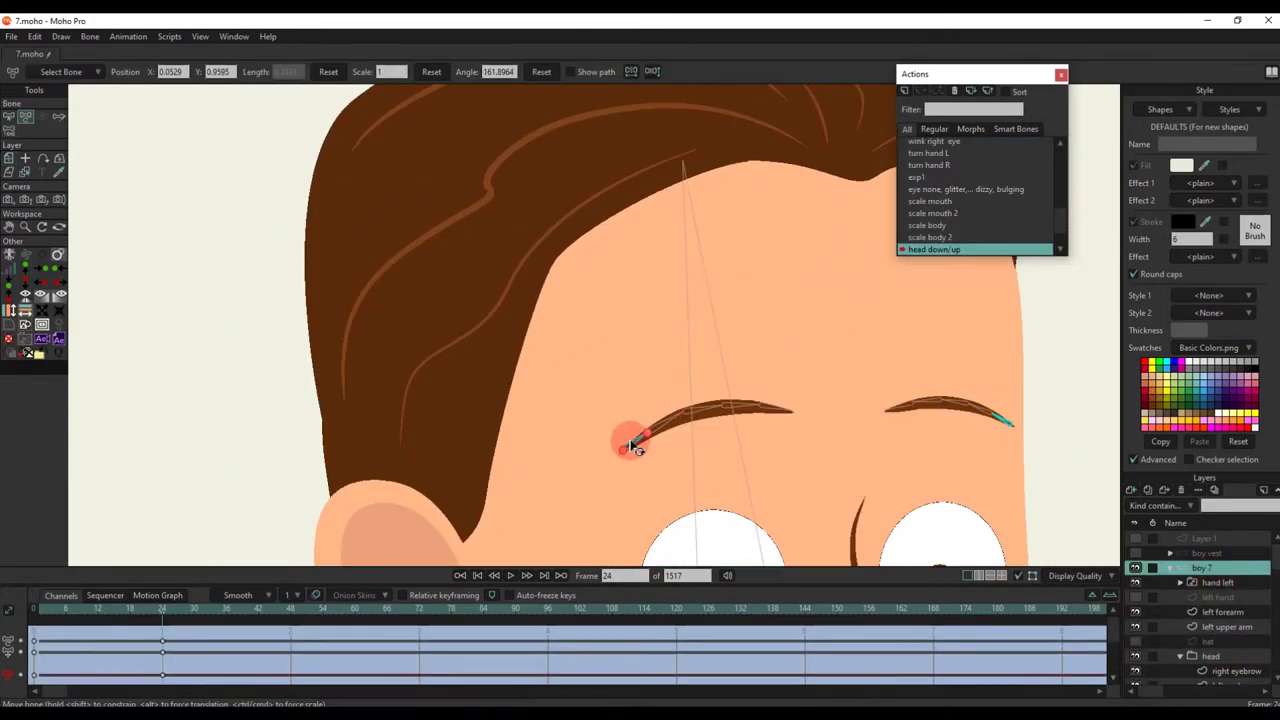
{"action": "scroll", "coordinate": [632, 488], "scroll_direction": "down", "scroll_amount": 3}
{"action": "mouse_move", "coordinate": [623, 451]}
{"action": "left_mouse_down"}
{"action": "mouse_move", "coordinate": [630, 492]}
{"action": "mouse_move", "coordinate": [626, 440]}
{"action": "left_mouse_up"}
{"action": "scroll", "coordinate": [615, 440], "scroll_direction": "up", "scroll_amount": 3}
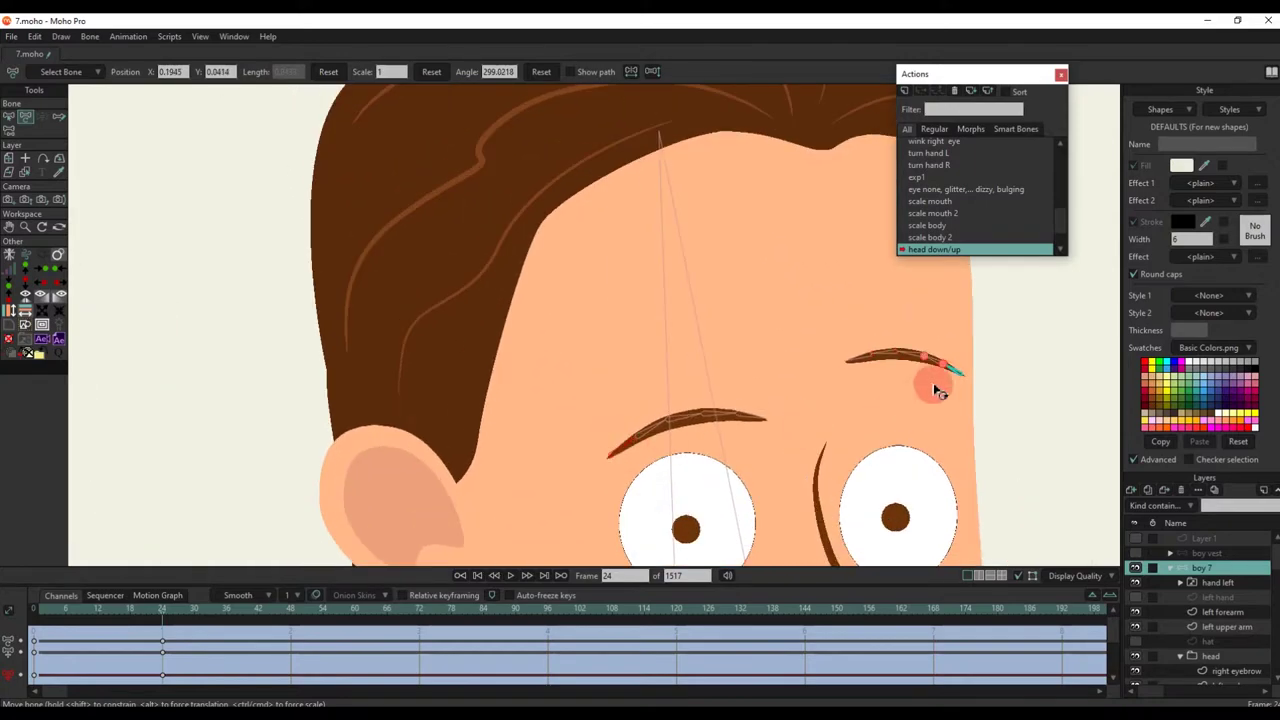
{"action": "scroll", "coordinate": [897, 420], "scroll_direction": "down", "scroll_amount": 3}
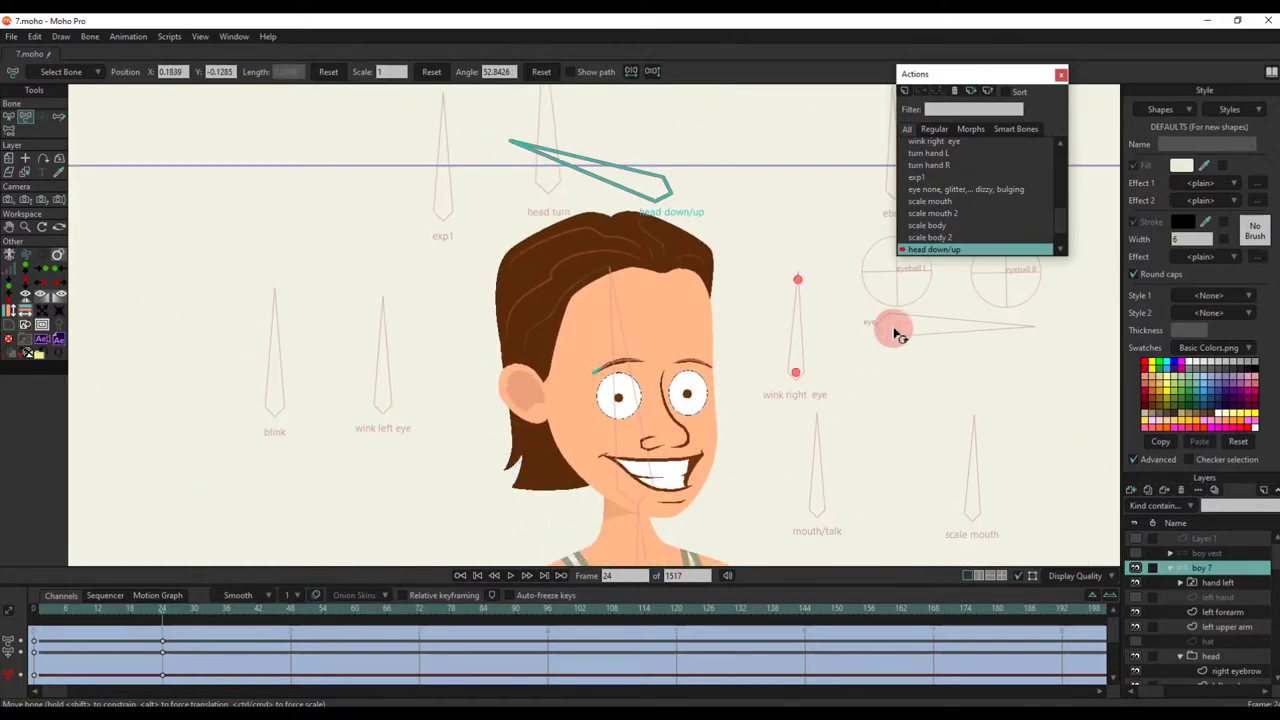
Step: Move the eye bone so the pupils look down, select the face layer, and scrub through the action
{"action": "left_click_drag", "start_coordinate": [895, 340], "coordinate": [878, 356]}
{"action": "left_click", "coordinate": [632, 400]}
{"action": "left_click_drag", "start_coordinate": [50, 614], "coordinate": [165, 626]}
Step: Adjust the point at the top of the ear on the face layer with Transform Points and preview the motion
{"action": "scroll", "coordinate": [565, 366], "scroll_direction": "up", "scroll_amount": 4}
{"action": "left_click", "coordinate": [463, 426], "text": "ctrl+alt"}
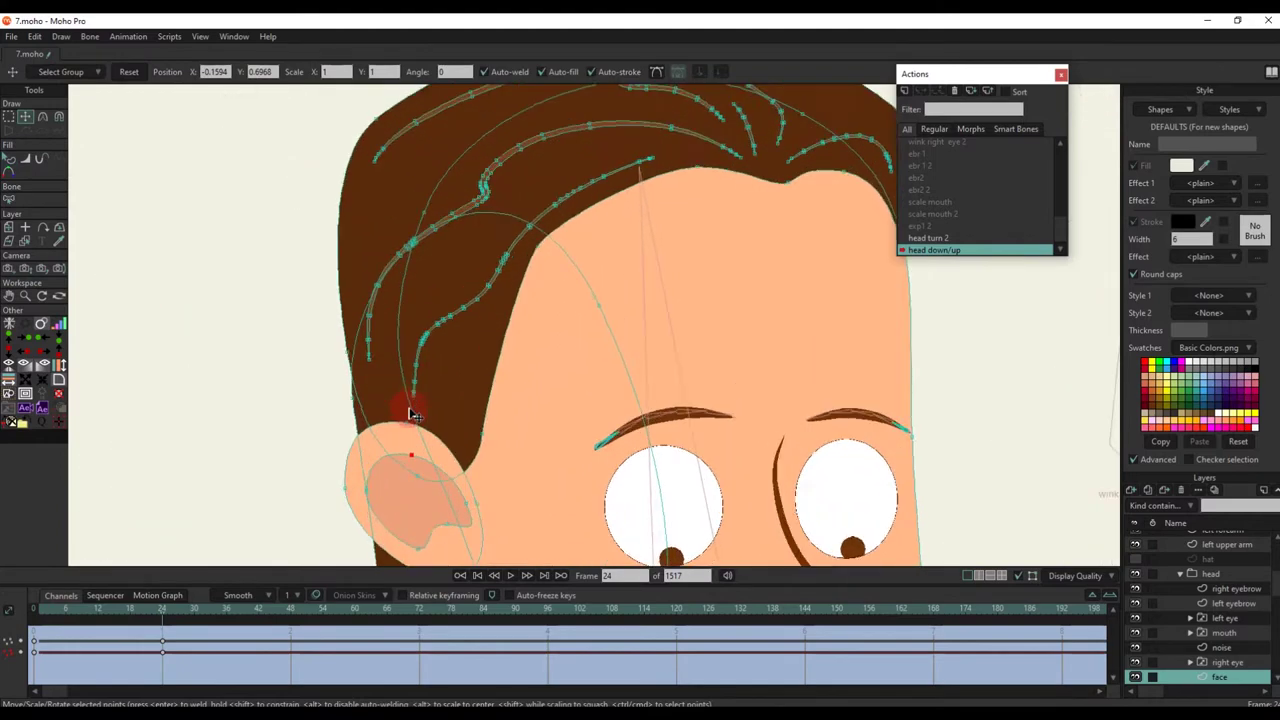
{"action": "scroll", "coordinate": [411, 411], "scroll_direction": "up", "scroll_amount": 4}
{"action": "left_click_drag", "start_coordinate": [410, 428], "coordinate": [407, 425]}
{"action": "scroll", "coordinate": [407, 425], "scroll_direction": "down", "scroll_amount": 5}
{"action": "key", "text": "q"}
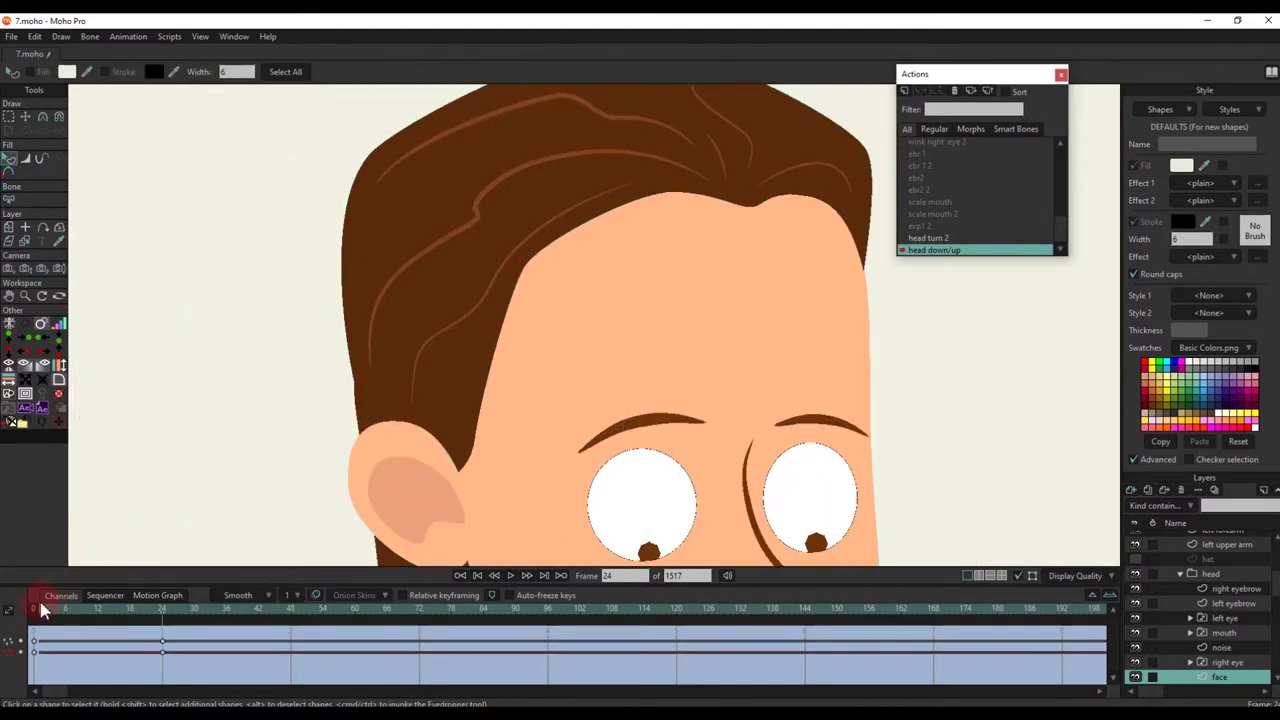
{"action": "left_click_drag", "start_coordinate": [40, 604], "coordinate": [164, 625]}
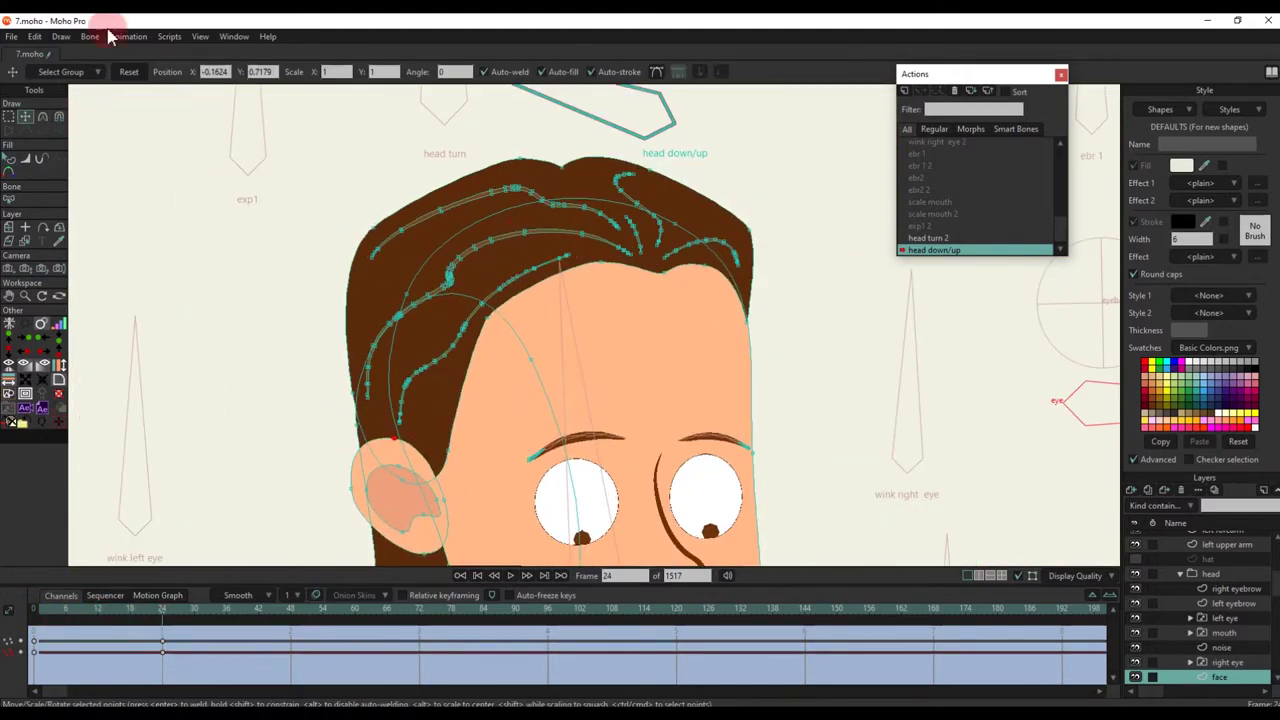
Step: Lower the front hairline and its hair strands over the forehead with the Magnet and Transform Points tools
{"action": "left_click", "coordinate": [60, 117]}
{"action": "left_click_drag", "start_coordinate": [544, 293], "coordinate": [595, 404]}
{"action": "left_click_drag", "start_coordinate": [680, 366], "coordinate": [737, 374]}
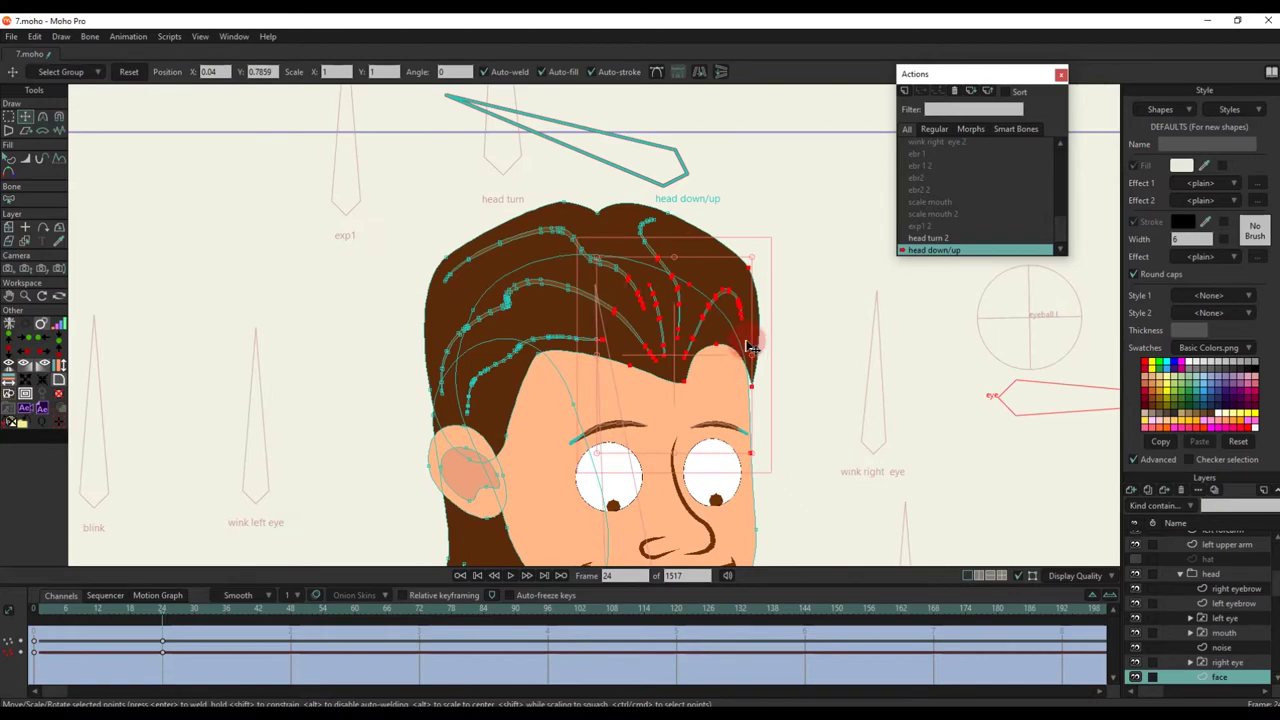
{"action": "left_click_drag", "start_coordinate": [684, 380], "coordinate": [638, 342]}
{"action": "left_click", "coordinate": [60, 118]}
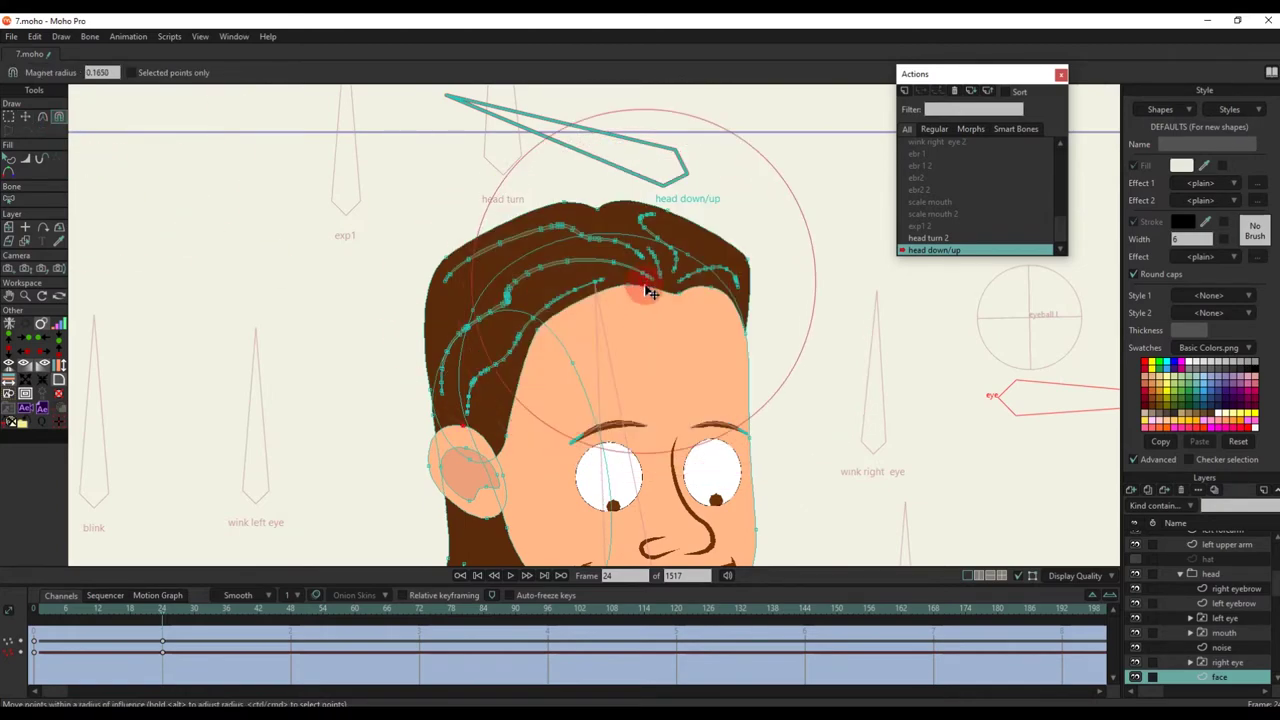
{"action": "left_click_drag", "start_coordinate": [648, 289], "coordinate": [706, 392]}
{"action": "key", "text": "ctrl+z"}
{"action": "key", "text": "t"}
{"action": "key", "text": "Return"}
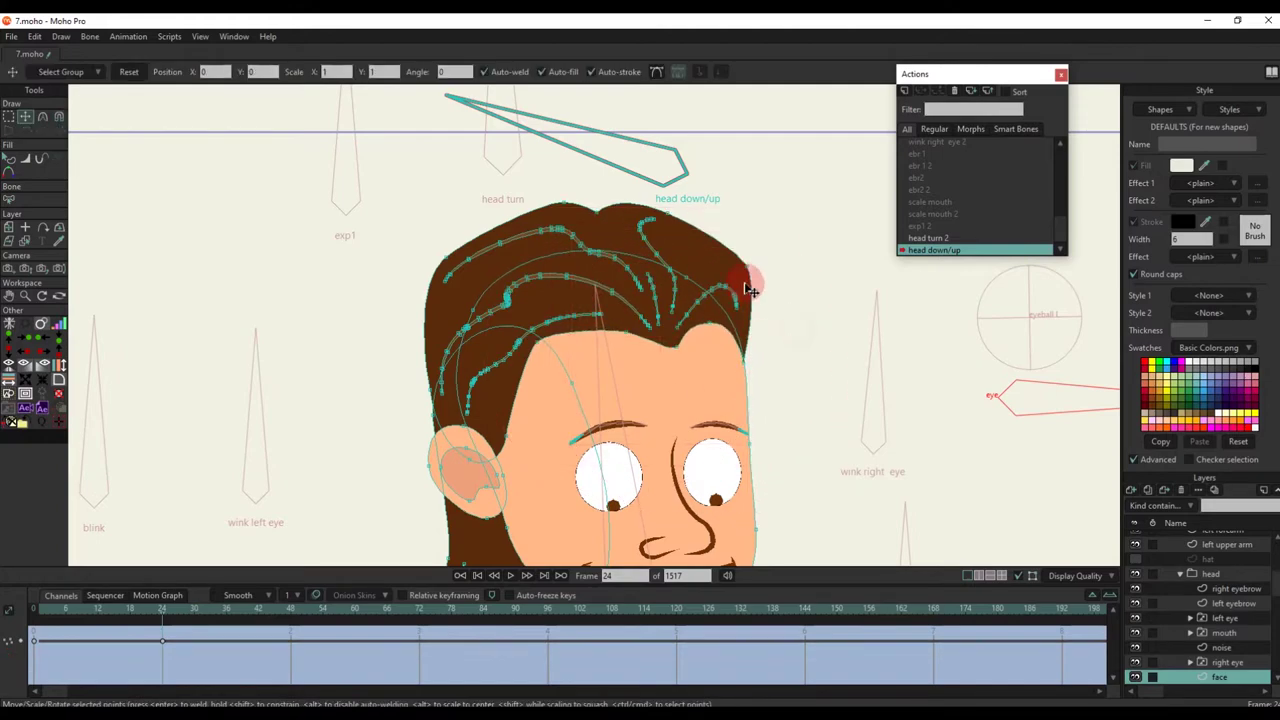
Step: Adjust the hair outline point on the crown beyond the parting and scrub through the head down motion
{"action": "scroll", "coordinate": [749, 324], "scroll_direction": "up", "scroll_amount": 3}
{"action": "scroll", "coordinate": [733, 278], "scroll_direction": "down", "scroll_amount": 2}
{"action": "scroll", "coordinate": [640, 165], "scroll_direction": "up", "scroll_amount": 1}
{"action": "left_click", "coordinate": [632, 158]}
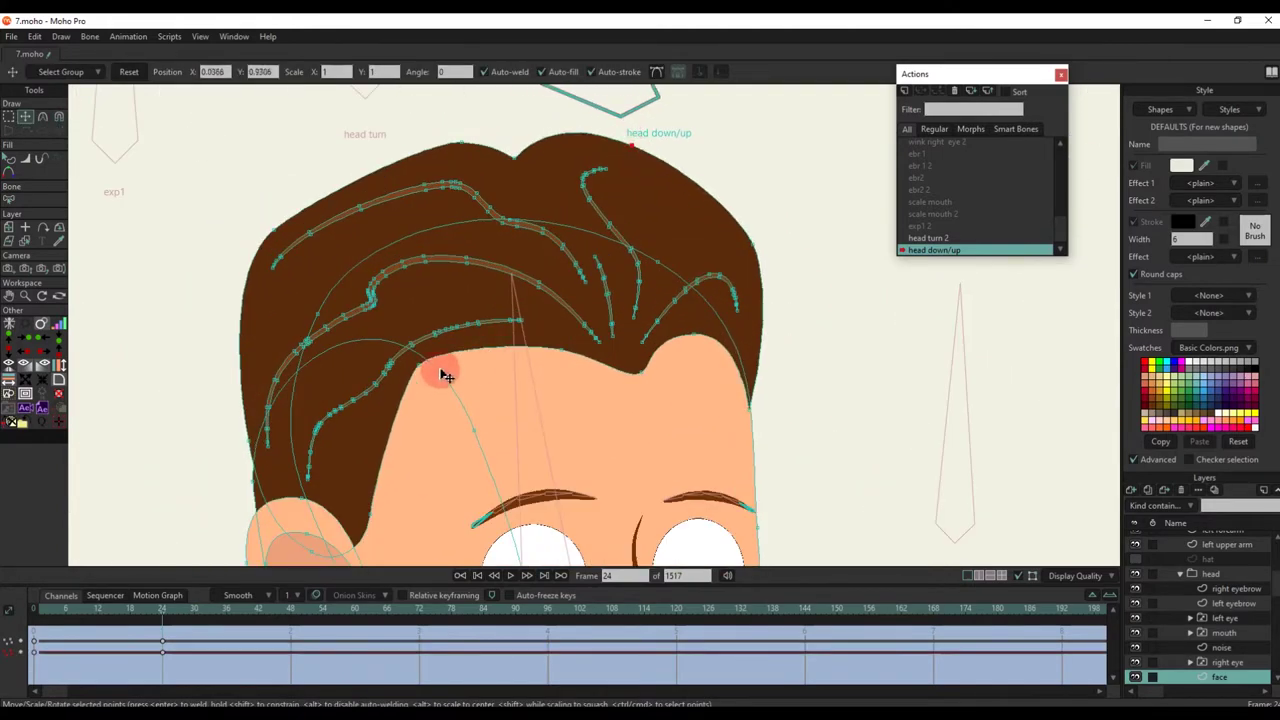
{"action": "scroll", "coordinate": [450, 385], "scroll_direction": "down", "scroll_amount": 5}
{"action": "key", "text": "q"}
{"action": "scroll", "coordinate": [400, 520], "scroll_direction": "up", "scroll_amount": 1}
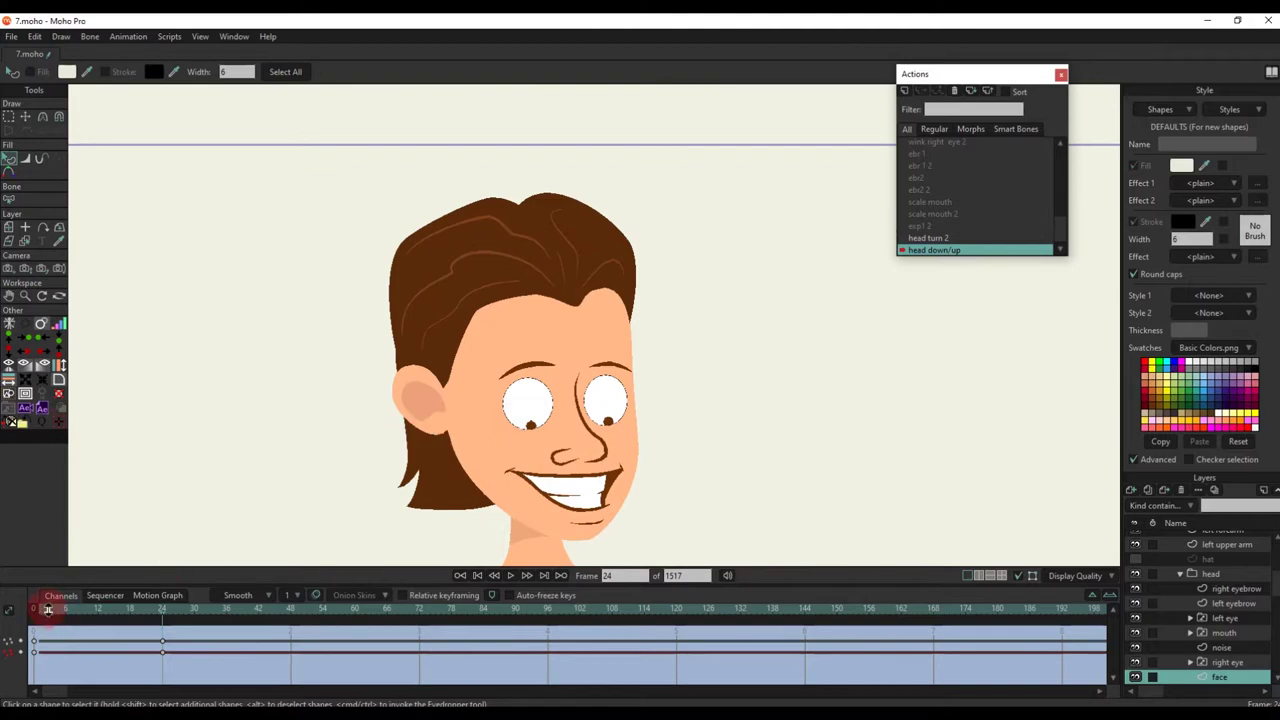
{"action": "left_click_drag", "start_coordinate": [47, 609], "coordinate": [163, 662]}
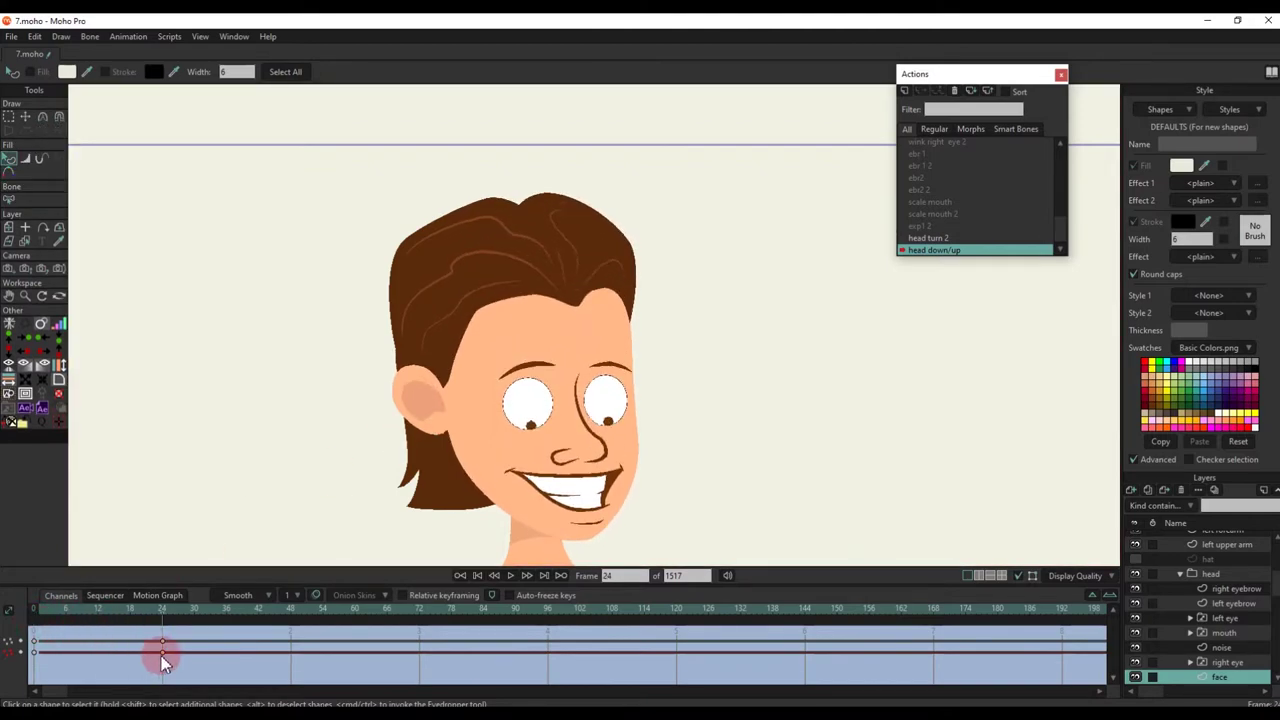
Step: Select the lower back hair points behind the neck, raise them slightly at frame 24, and preview the motion
{"action": "left_click", "coordinate": [58, 116]}
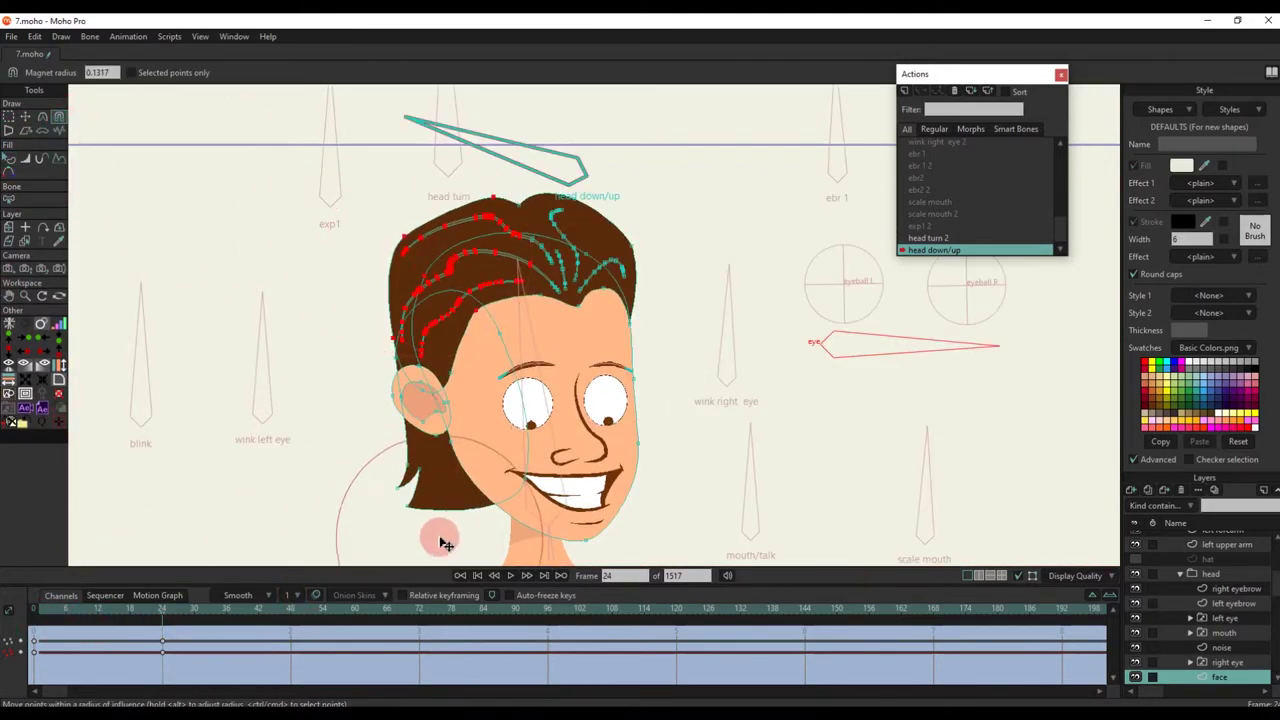
{"action": "scroll", "coordinate": [442, 538], "scroll_direction": "up", "scroll_amount": 2}
{"action": "key", "text": "t"}
{"action": "key", "text": "g"}
{"action": "left_click_drag", "start_coordinate": [380, 441], "coordinate": [560, 516]}
{"action": "key", "text": "t"}
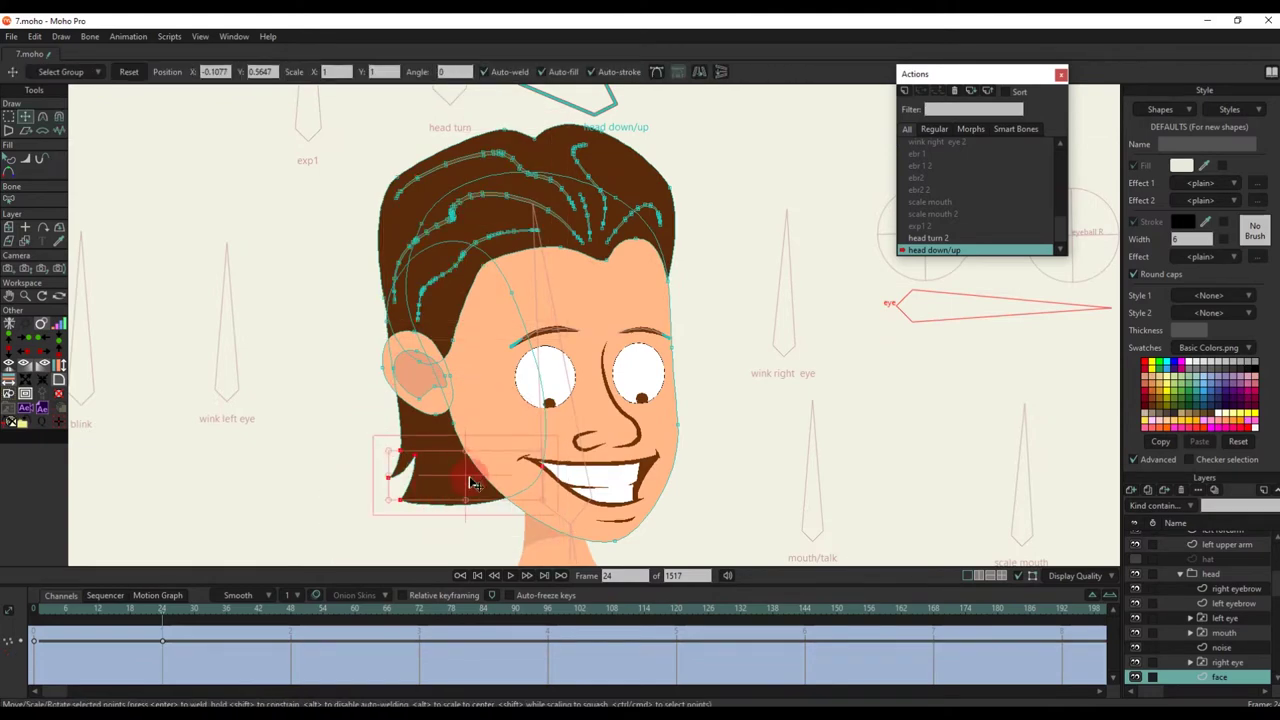
{"action": "key", "text": "q"}
{"action": "left_click_drag", "start_coordinate": [48, 610], "coordinate": [162, 660]}
{"action": "scroll", "coordinate": [625, 358], "scroll_direction": "down", "scroll_amount": 6}
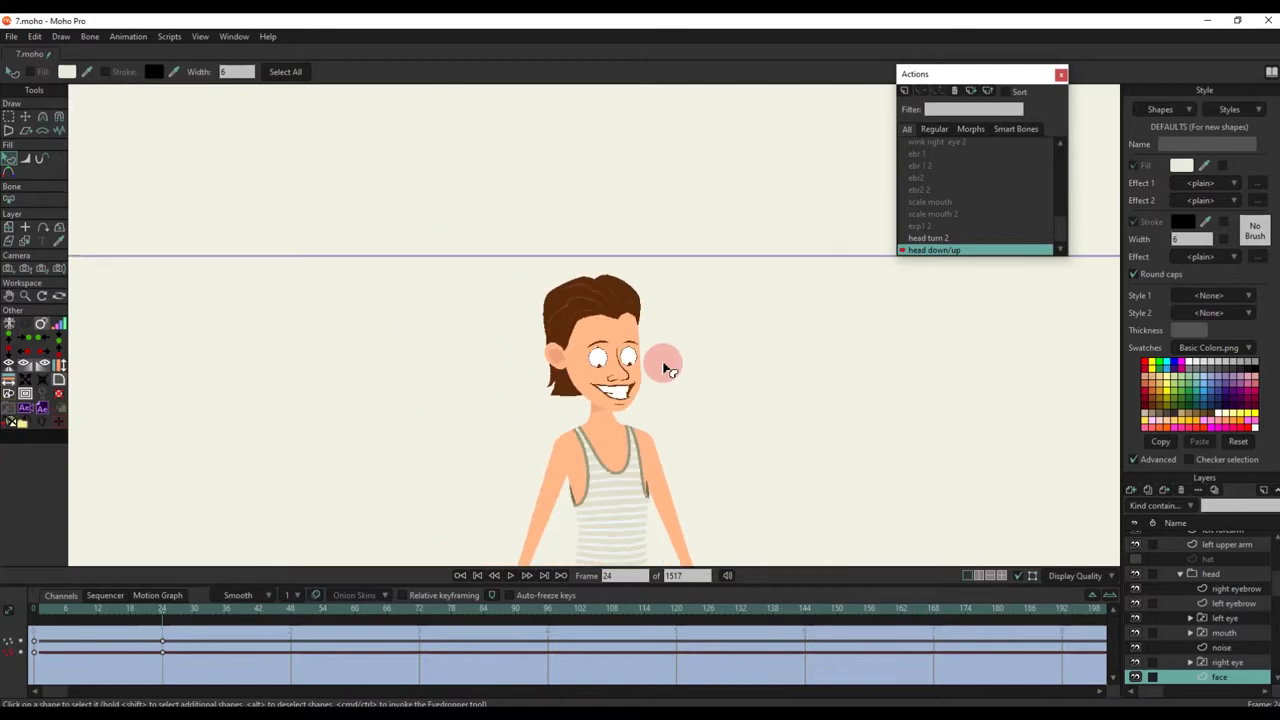
Step: Scale the mouth layer vertically to 1.2835 at frame 24 and scrub to check it
{"action": "scroll", "coordinate": [661, 364], "scroll_direction": "up", "scroll_amount": 4}
{"action": "left_click", "coordinate": [1234, 641]}
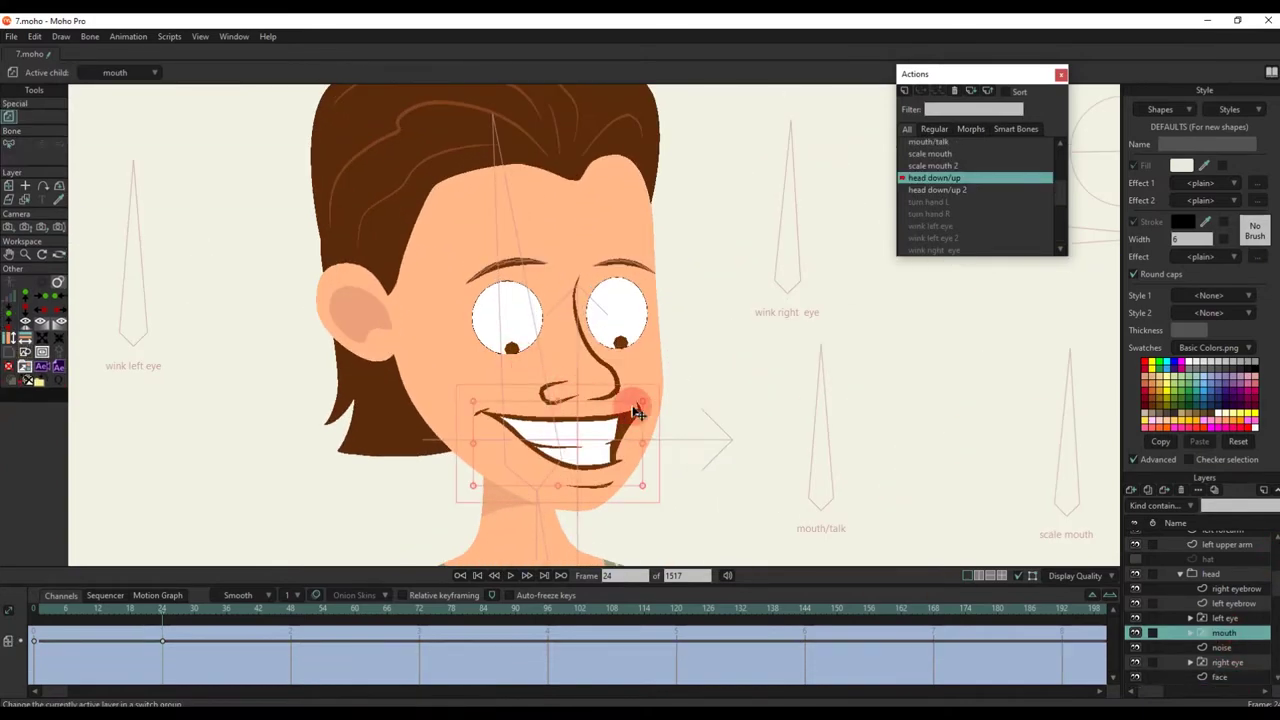
{"action": "key", "text": "m"}
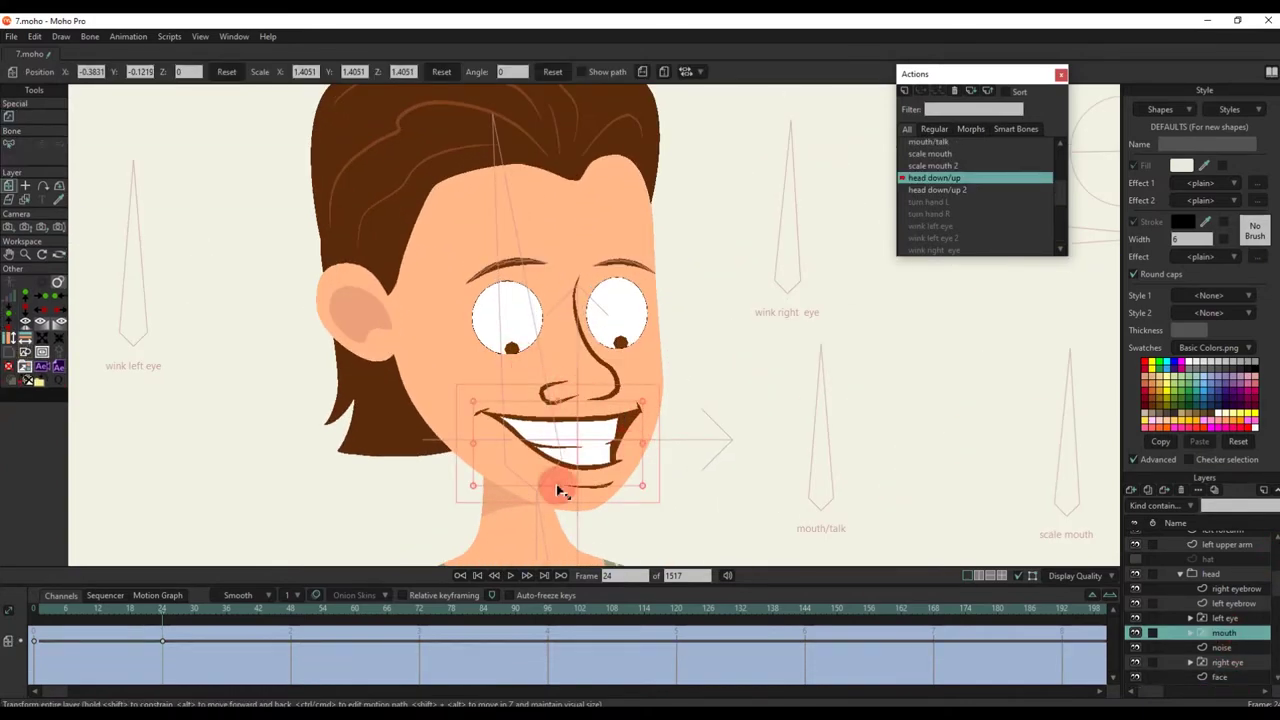
{"action": "left_click_drag", "start_coordinate": [558, 480], "coordinate": [556, 463]}
{"action": "scroll", "coordinate": [550, 430], "scroll_direction": "down", "scroll_amount": 6}
{"action": "left_click_drag", "start_coordinate": [152, 632], "coordinate": [184, 647]}
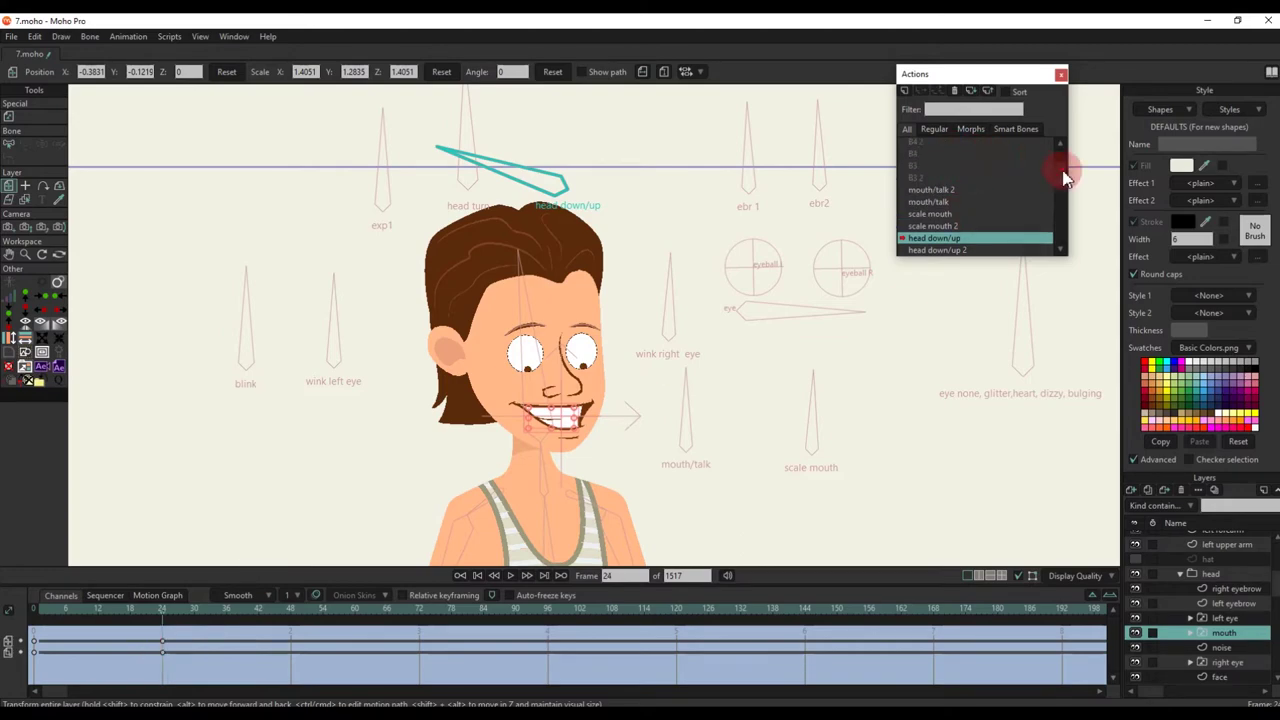
Step: Return to the Mainline on the boy 7 layer and rotate the head down/up bone to test both directions
{"action": "double_click", "coordinate": [930, 147]}
{"action": "scroll", "coordinate": [1211, 580], "scroll_direction": "up", "scroll_amount": 2}
{"action": "left_click", "coordinate": [1202, 567]}
{"action": "scroll", "coordinate": [622, 475], "scroll_direction": "down", "scroll_amount": 4}
{"action": "key", "text": "t"}
{"action": "left_click_drag", "start_coordinate": [510, 267], "coordinate": [668, 258]}
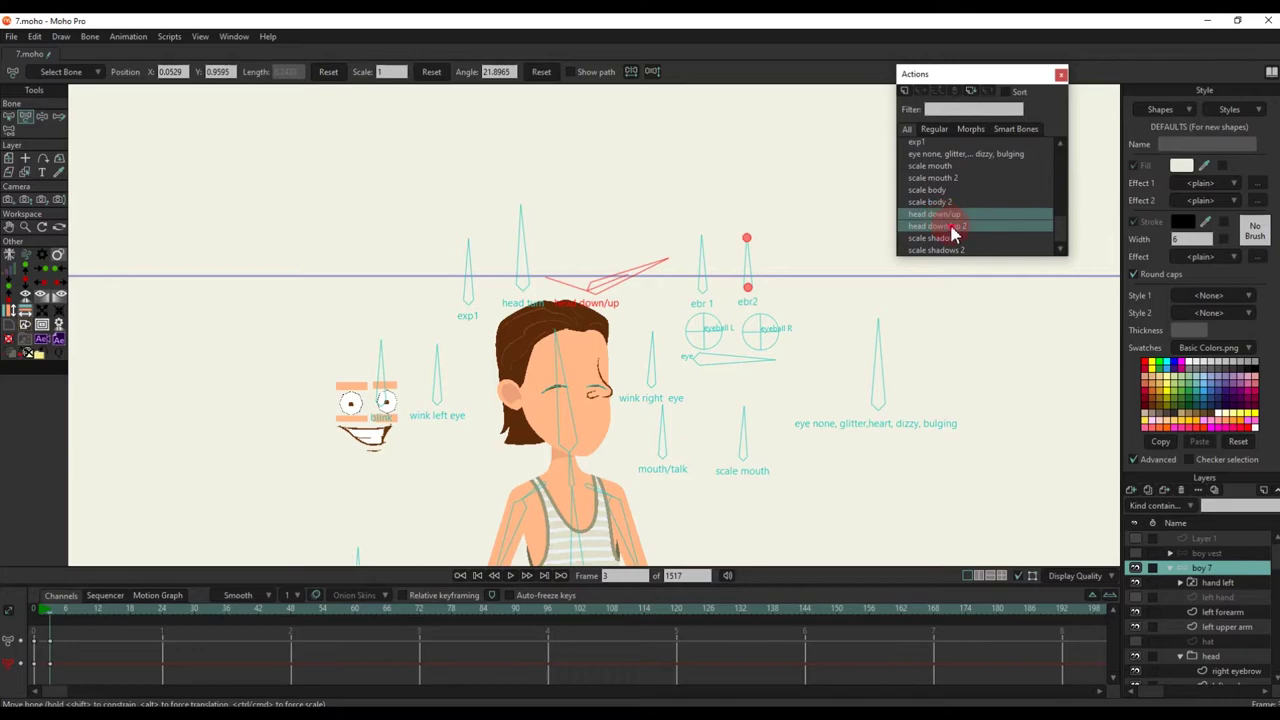
Step: In the head down/up 2 action, select the left eye, mouth, noise and right eye layers and raise them together at frame 24
{"action": "double_click", "coordinate": [950, 227]}
{"action": "scroll", "coordinate": [1230, 612], "scroll_direction": "down", "scroll_amount": 3}
{"action": "left_click", "coordinate": [1224, 597]}
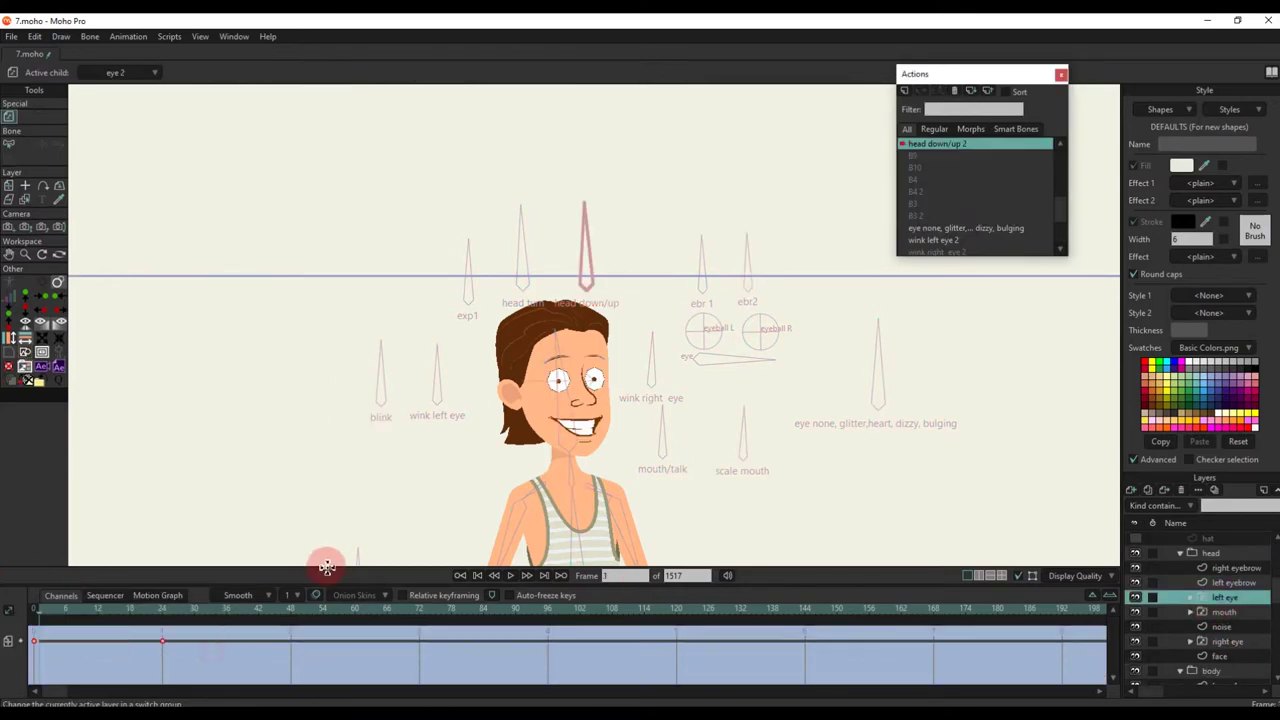
{"action": "left_click", "coordinate": [1168, 611]}
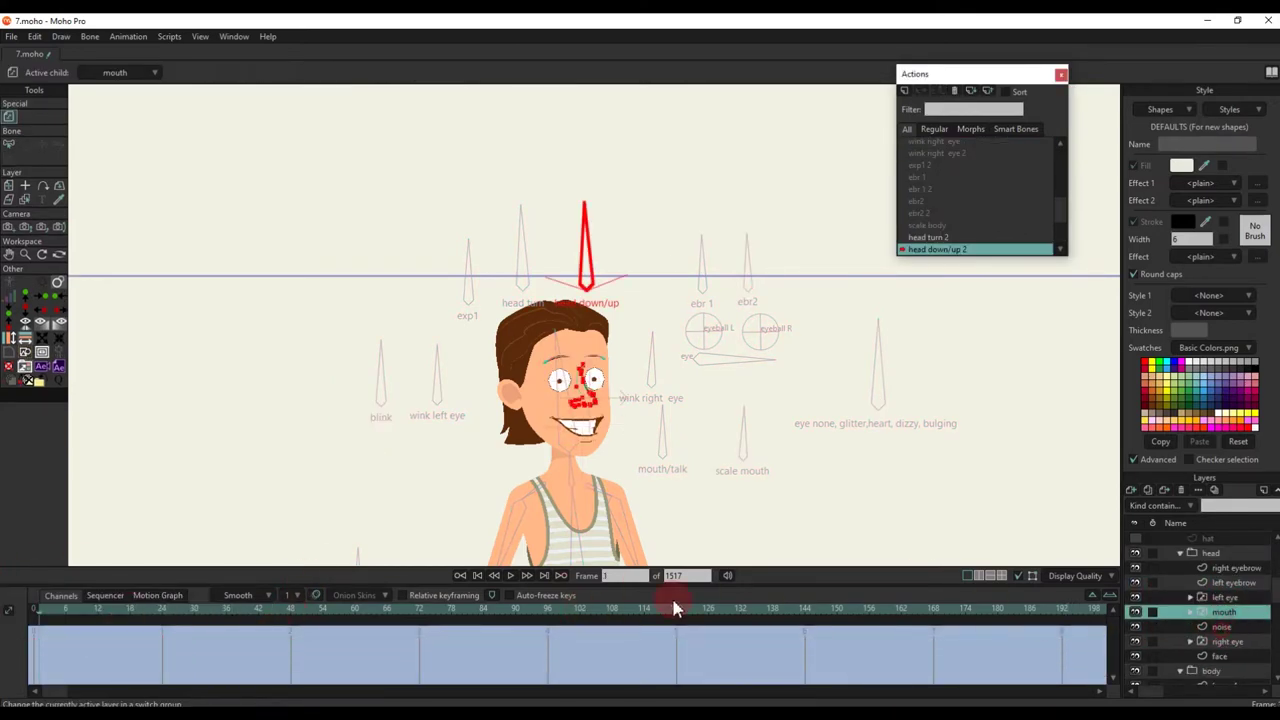
{"action": "left_click", "coordinate": [1268, 627]}
{"action": "left_click", "coordinate": [1226, 643]}
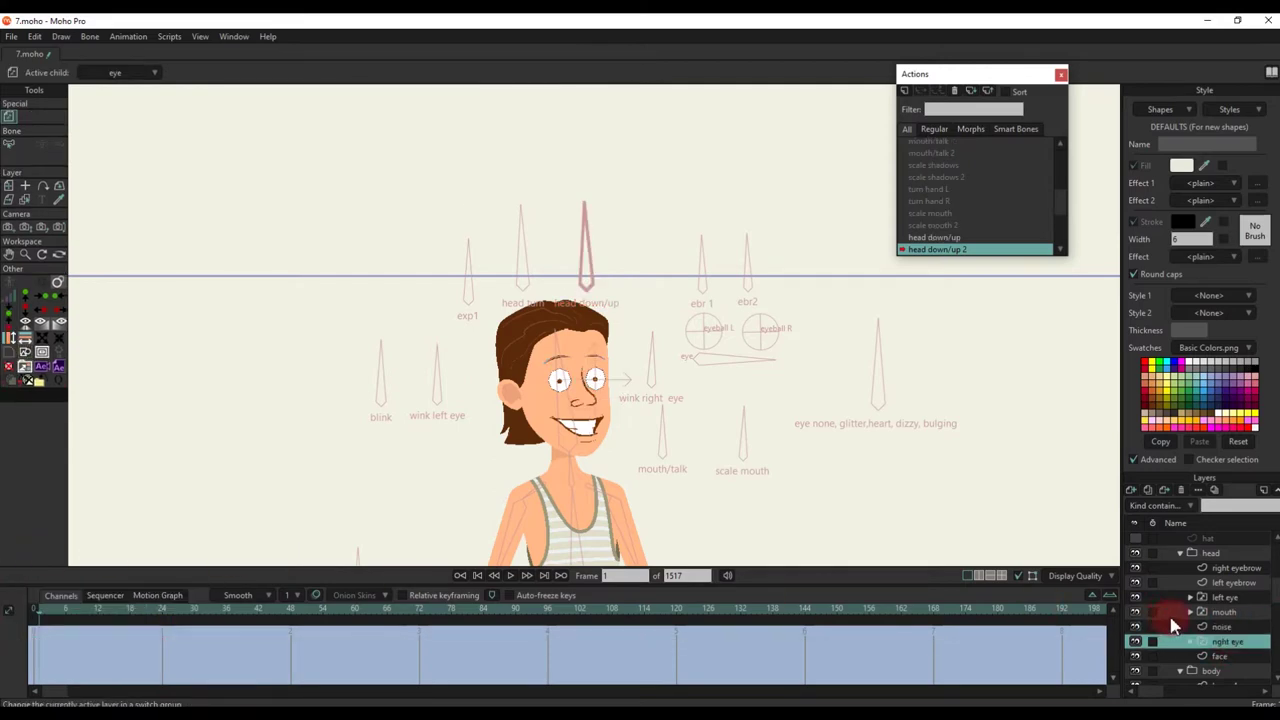
{"action": "left_click", "coordinate": [1224, 598], "text": "shift"}
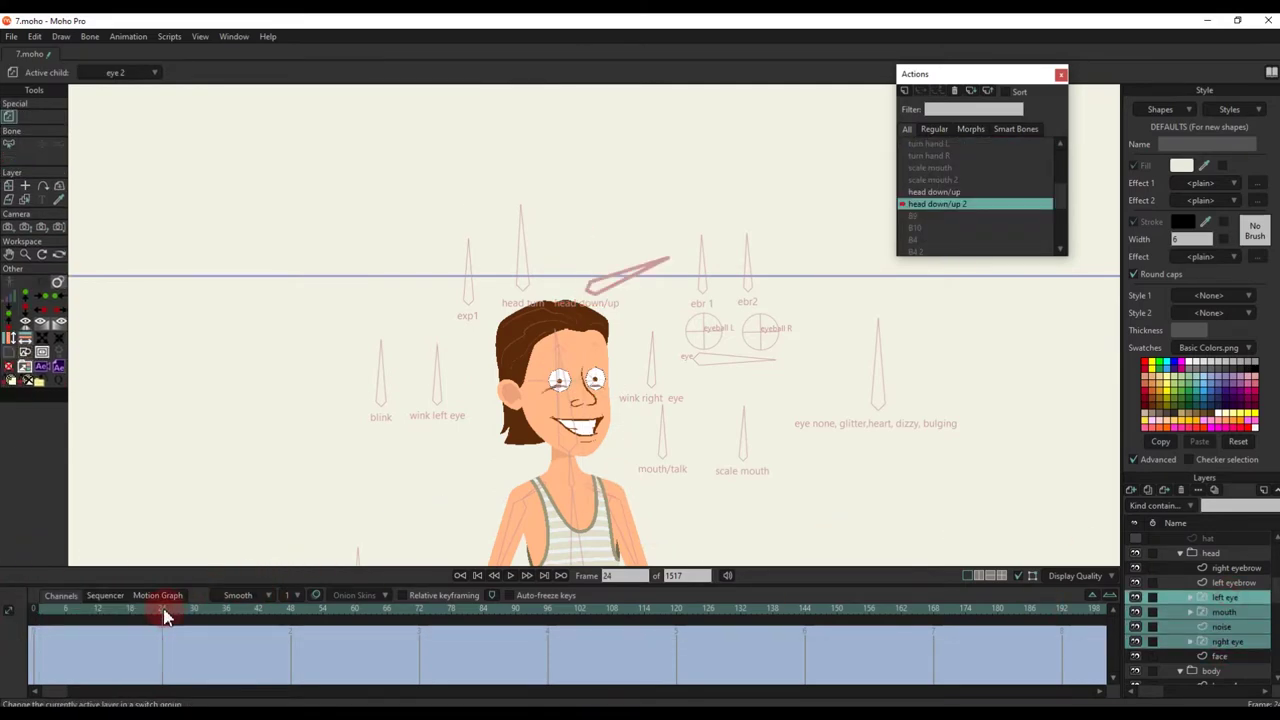
{"action": "key", "text": "m"}
{"action": "scroll", "coordinate": [572, 408], "scroll_direction": "up", "scroll_amount": 7}
{"action": "left_click_drag", "start_coordinate": [588, 369], "coordinate": [584, 305]}
{"action": "scroll", "coordinate": [584, 306], "scroll_direction": "down", "scroll_amount": 3}
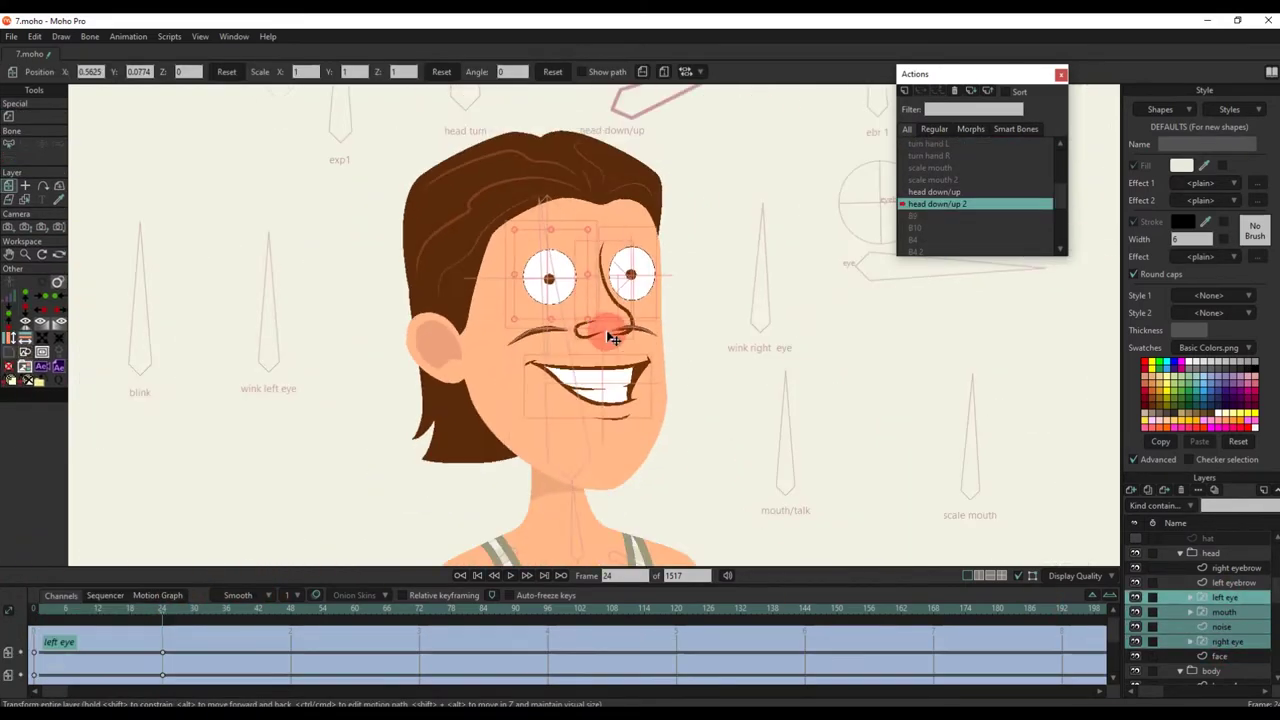
Step: On the boy 7 layer, move the eyebrow bones up above the raised eyes at frame 24
{"action": "scroll", "coordinate": [1210, 570], "scroll_direction": "up", "scroll_amount": 3}
{"action": "left_click", "coordinate": [1202, 568]}
{"action": "scroll", "coordinate": [673, 322], "scroll_direction": "up", "scroll_amount": 5}
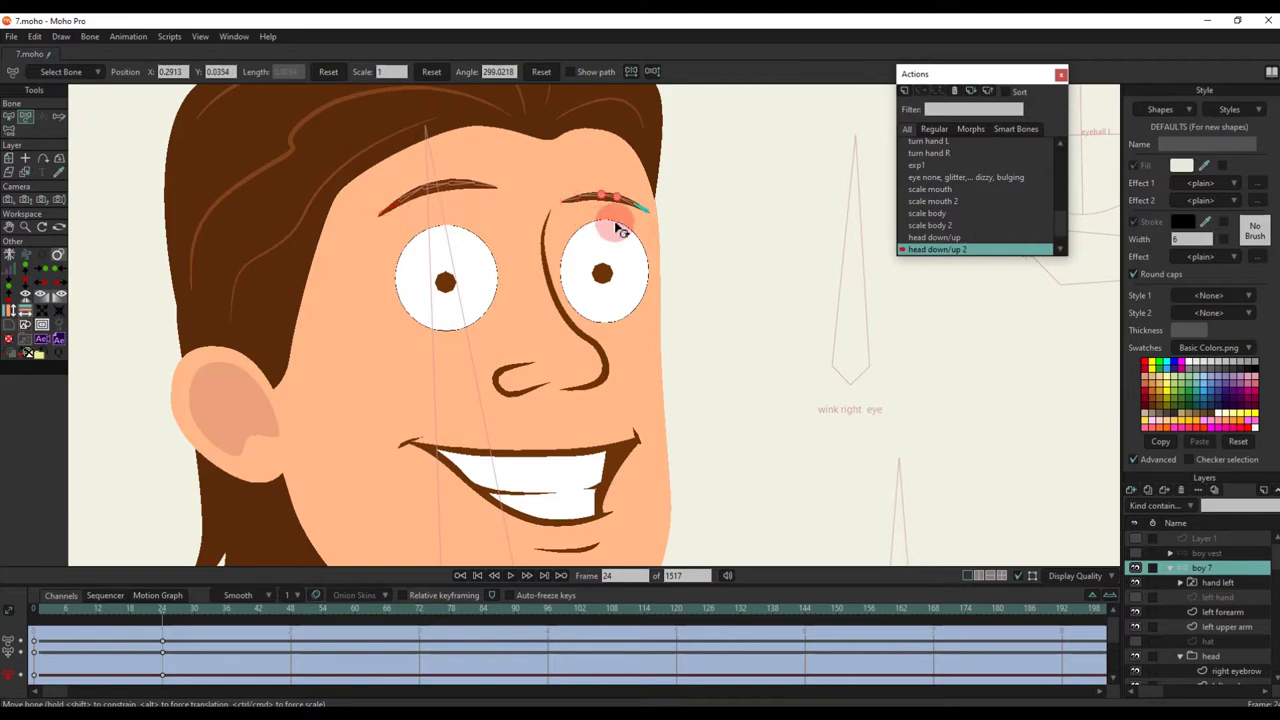
{"action": "scroll", "coordinate": [636, 218], "scroll_direction": "down", "scroll_amount": 4}
{"action": "scroll", "coordinate": [578, 187], "scroll_direction": "up", "scroll_amount": 3}
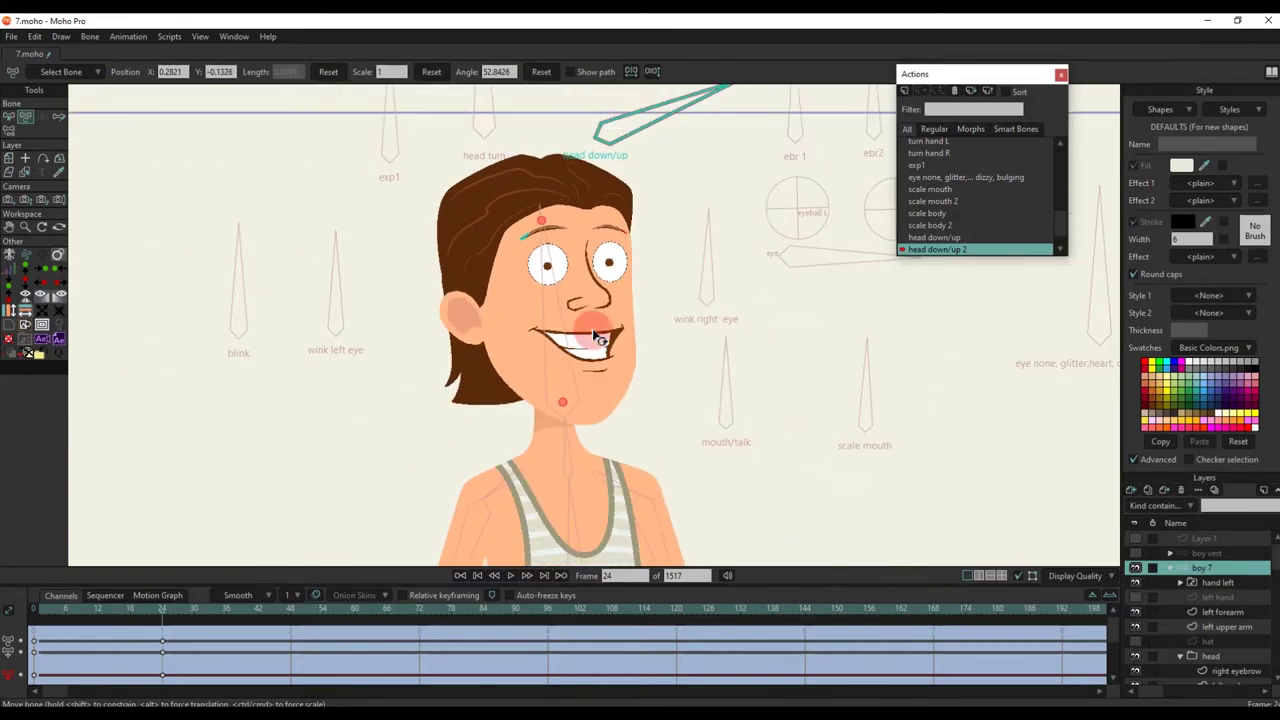
Step: On the face layer, reshape the front hair and hairline above the forehead with the Magnet tool at frame 24
{"action": "right_click", "coordinate": [576, 184], "text": "alt"}
{"action": "left_click", "coordinate": [59, 117]}
{"action": "left_click_drag", "start_coordinate": [518, 220], "coordinate": [632, 252]}
{"action": "scroll", "coordinate": [536, 210], "scroll_direction": "up", "scroll_amount": 2}
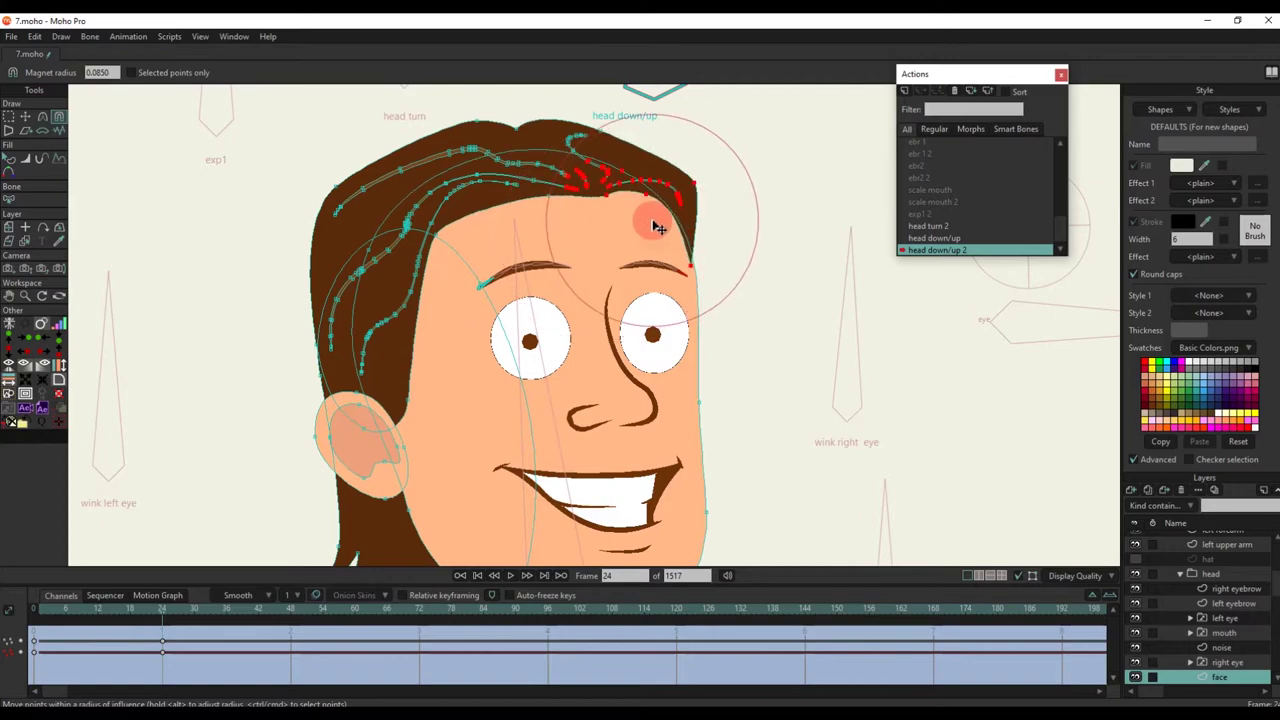
{"action": "scroll", "coordinate": [548, 246], "scroll_direction": "down", "scroll_amount": 3}
{"action": "key", "text": "q"}
Step: Nudge the front sideburn point slightly inward to meet the face edge at frame 24, and scrub the head up motion
{"action": "scroll", "coordinate": [631, 246], "scroll_direction": "up", "scroll_amount": 5}
{"action": "key", "text": "t"}
{"action": "key", "text": "Return"}
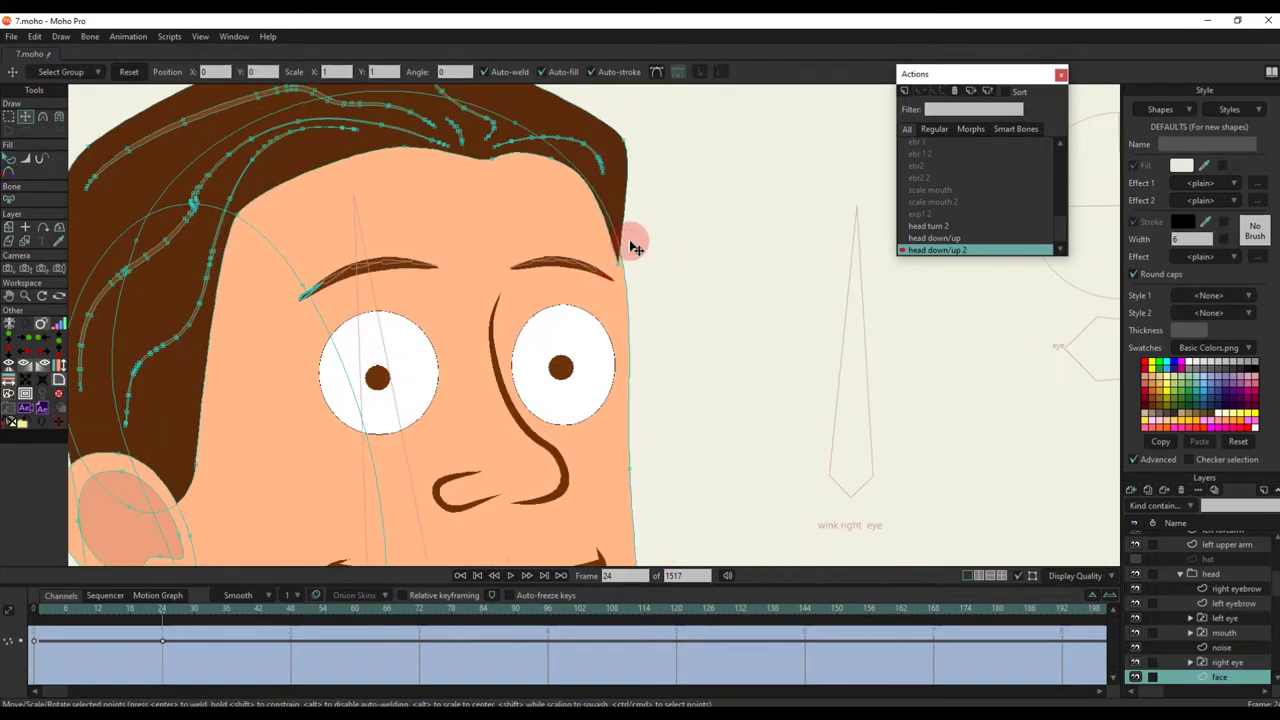
{"action": "left_click_drag", "start_coordinate": [621, 256], "coordinate": [618, 256]}
{"action": "scroll", "coordinate": [591, 230], "scroll_direction": "down", "scroll_amount": 5}
{"action": "key", "text": "q"}
{"action": "left_click_drag", "start_coordinate": [48, 612], "coordinate": [163, 631]}
Step: Reshape the crown and back of the hair with the Magnet tool at frame 24
{"action": "key", "text": "t"}
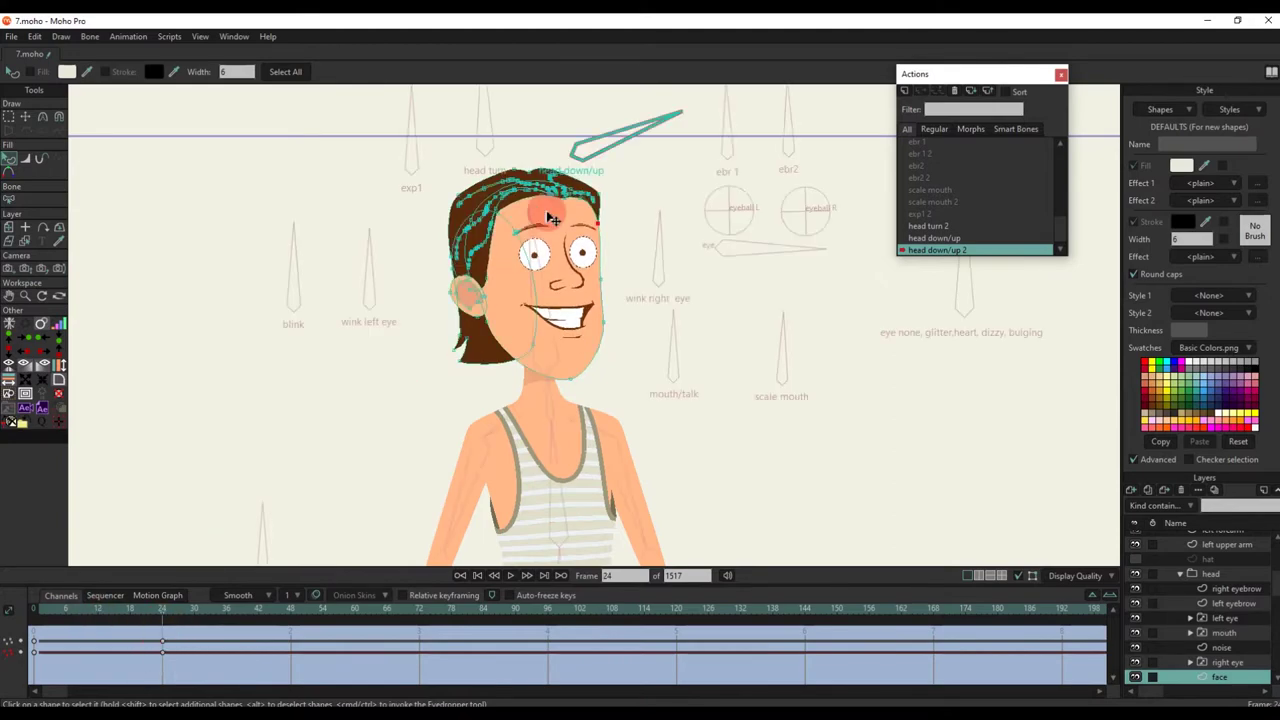
{"action": "scroll", "coordinate": [550, 216], "scroll_direction": "up", "scroll_amount": 5}
{"action": "left_click", "coordinate": [59, 117]}
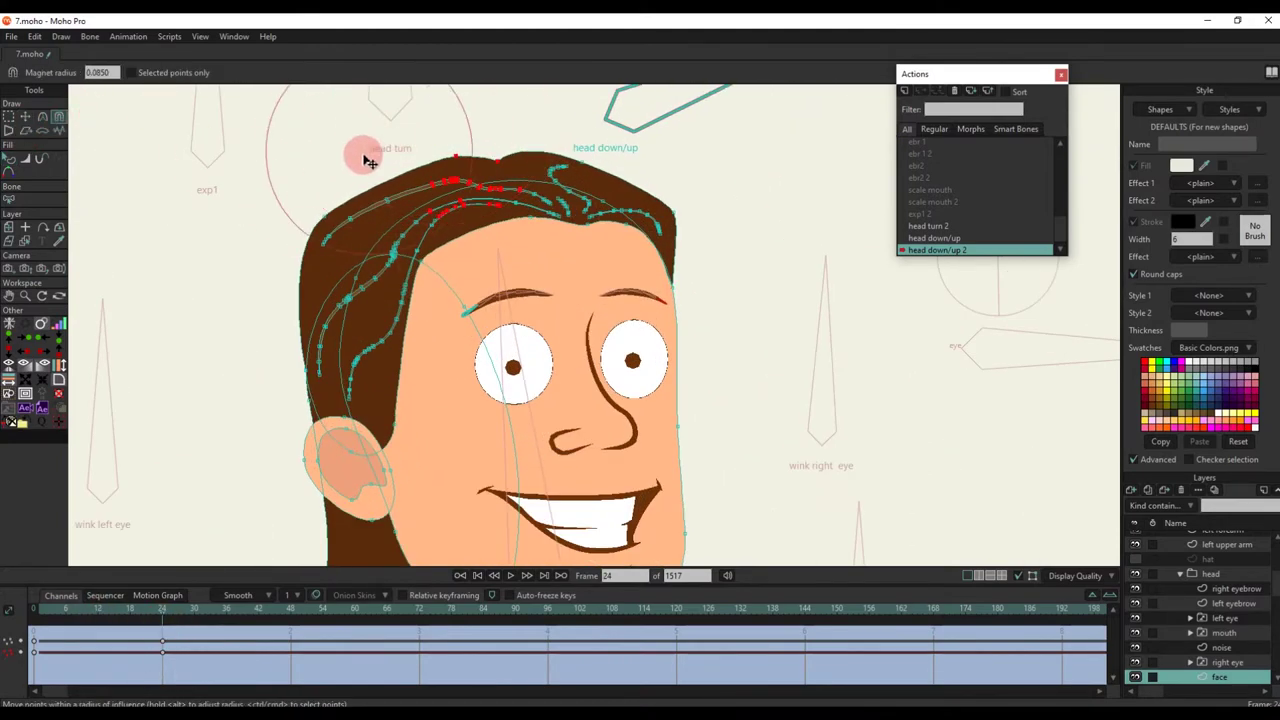
{"action": "left_click", "coordinate": [344, 176]}
{"action": "scroll", "coordinate": [405, 322], "scroll_direction": "down", "scroll_amount": 2}
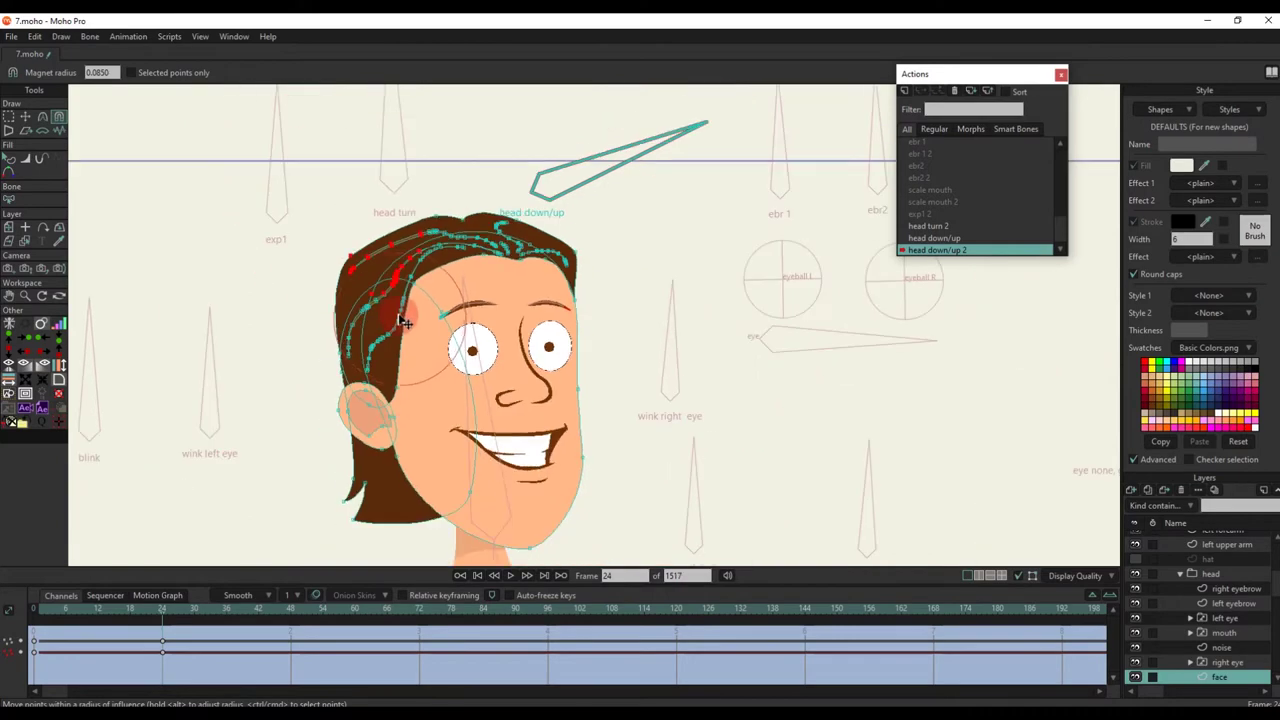
{"action": "left_click_drag", "start_coordinate": [375, 491], "coordinate": [373, 427]}
Step: Select the lower back hair points behind the neck, adjust them at frame 24, and scrub to check the motion
{"action": "key", "text": "g"}
{"action": "left_click_drag", "start_coordinate": [329, 407], "coordinate": [447, 503]}
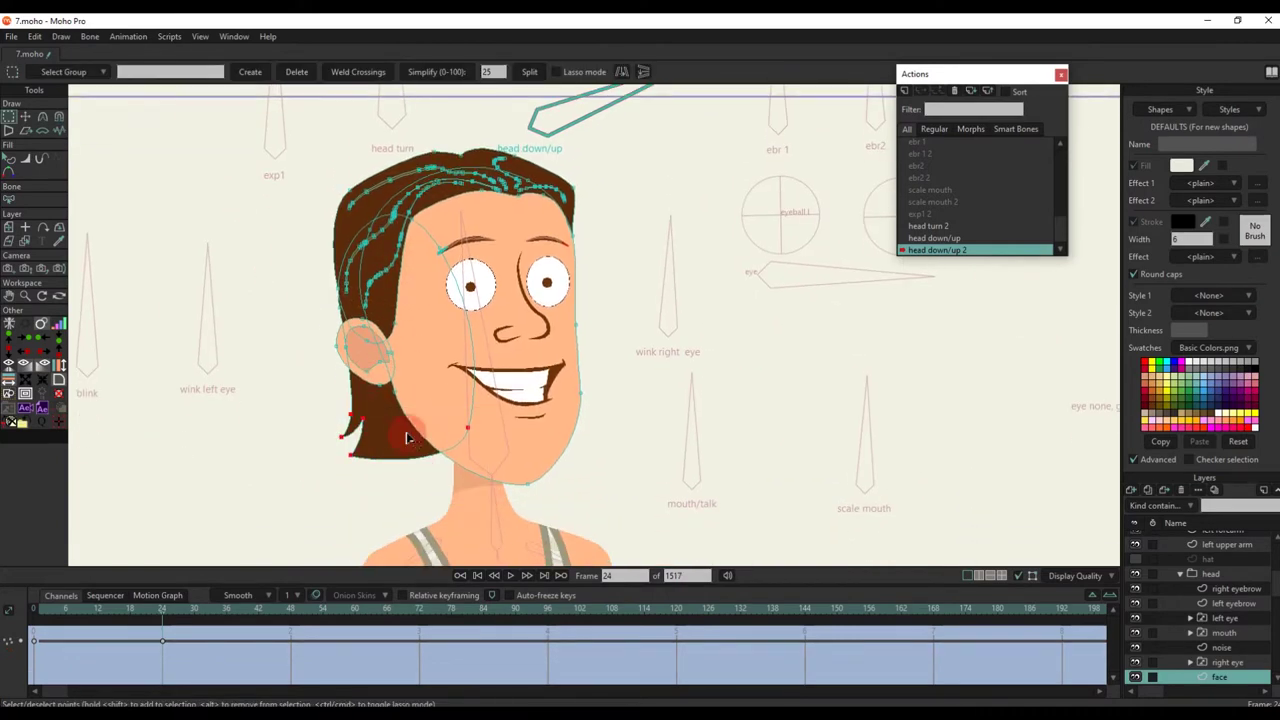
{"action": "key", "text": "t"}
{"action": "scroll", "coordinate": [368, 358], "scroll_direction": "up", "scroll_amount": 2}
{"action": "scroll", "coordinate": [378, 377], "scroll_direction": "up", "scroll_amount": 2}
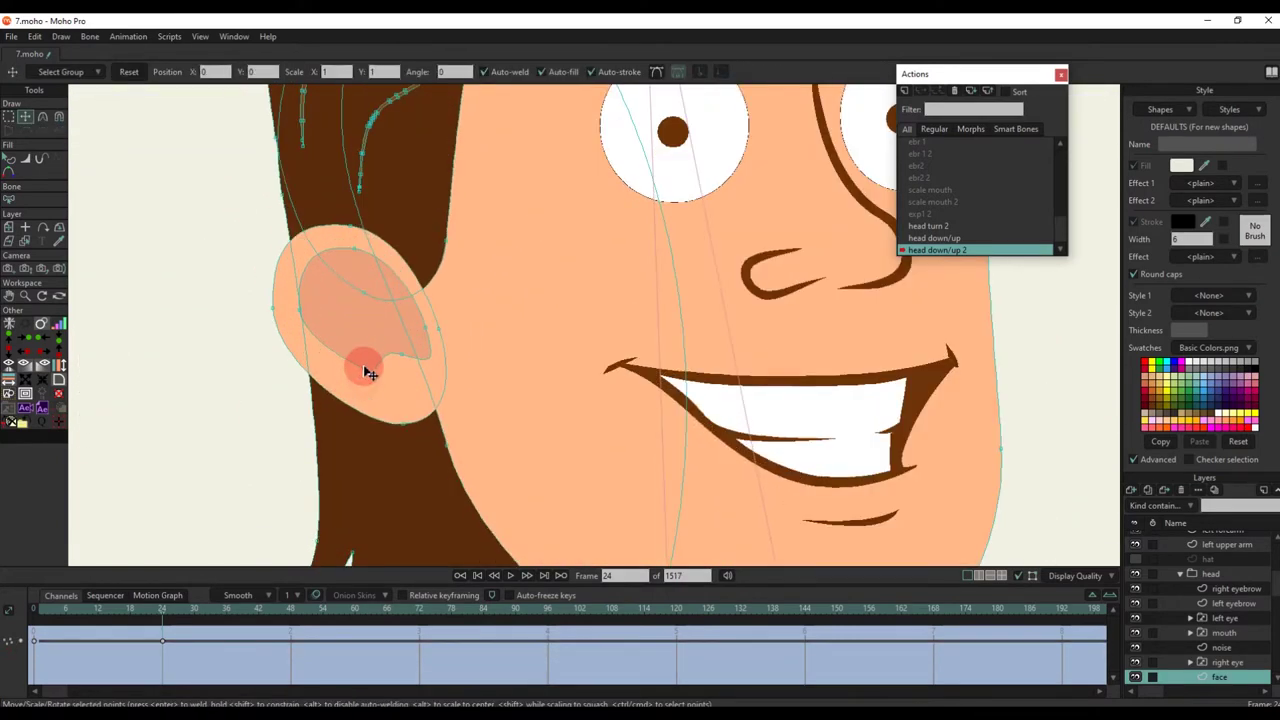
{"action": "key", "text": "q"}
{"action": "scroll", "coordinate": [400, 400], "scroll_direction": "down", "scroll_amount": 3}
{"action": "left_click_drag", "start_coordinate": [38, 620], "coordinate": [148, 627]}
Step: On the boy 7 layer, move the eye bone so the pupils look up at frame 24, and return to the Mainline
{"action": "scroll", "coordinate": [379, 476], "scroll_direction": "down", "scroll_amount": 5}
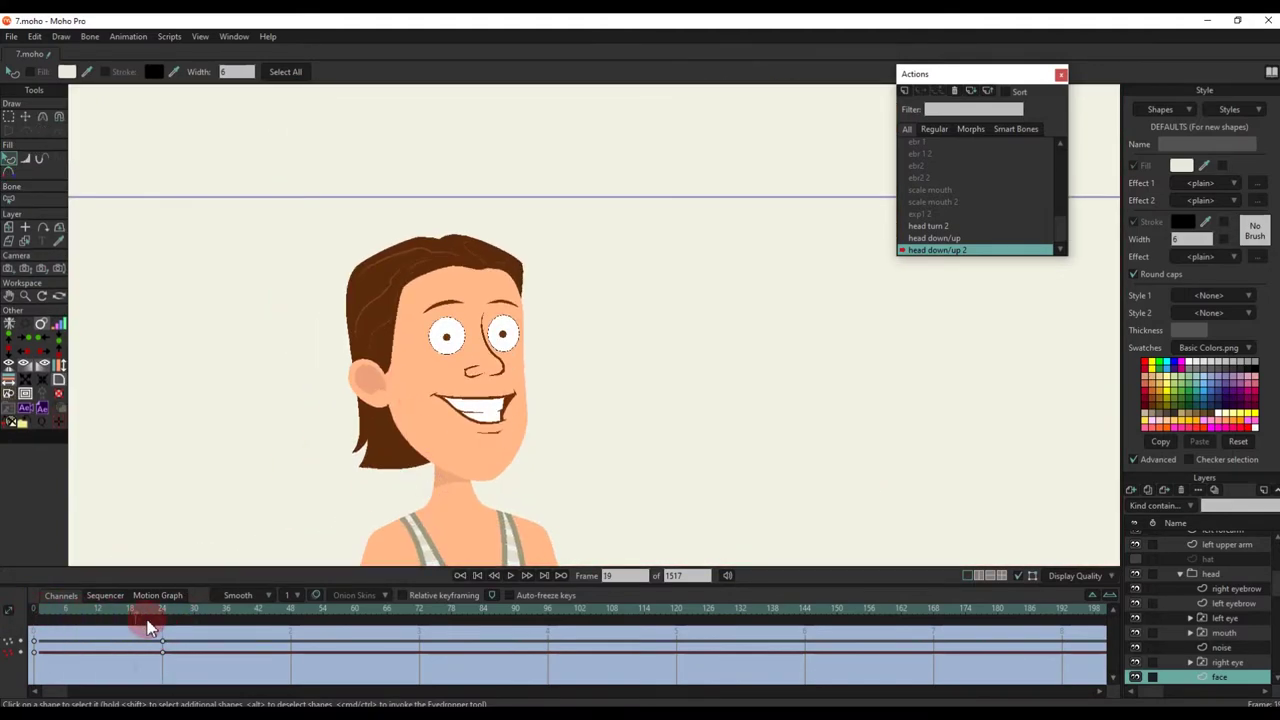
{"action": "scroll", "coordinate": [1182, 585], "scroll_direction": "up", "scroll_amount": 3}
{"action": "left_click", "coordinate": [1201, 568]}
{"action": "scroll", "coordinate": [538, 268], "scroll_direction": "up", "scroll_amount": 4}
{"action": "key", "text": "t"}
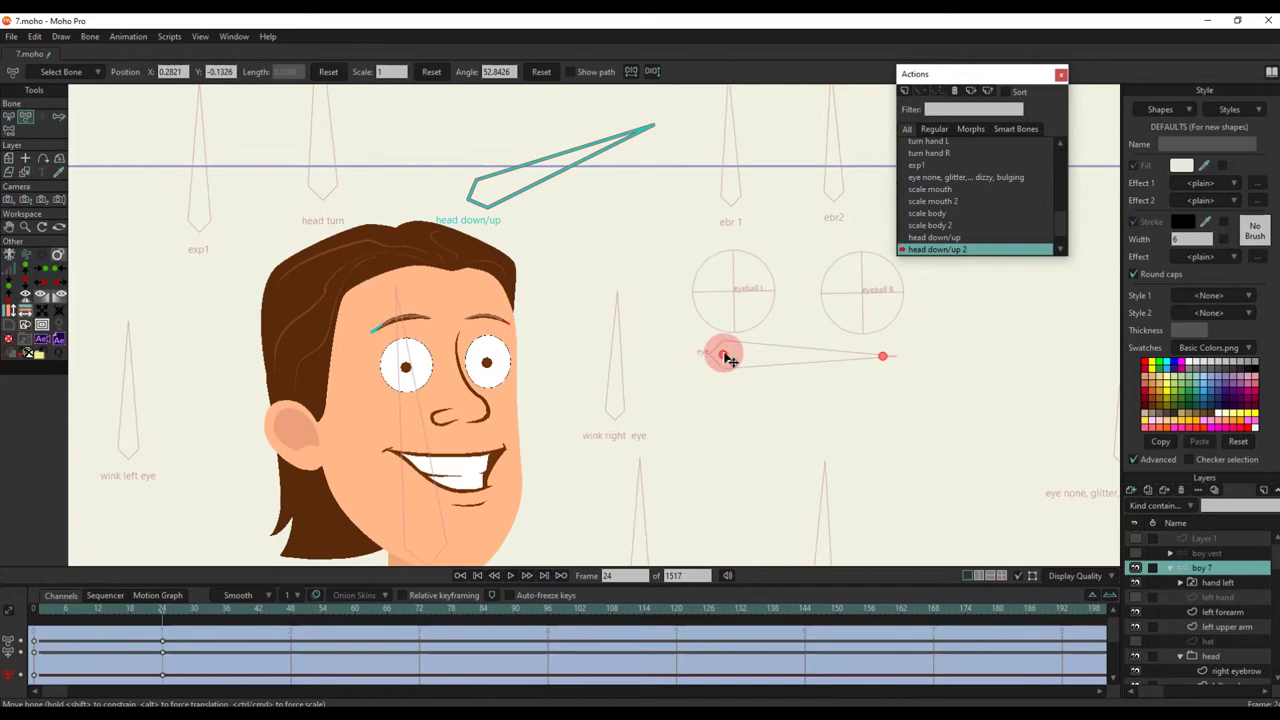
{"action": "scroll", "coordinate": [733, 338], "scroll_direction": "down", "scroll_amount": 3}
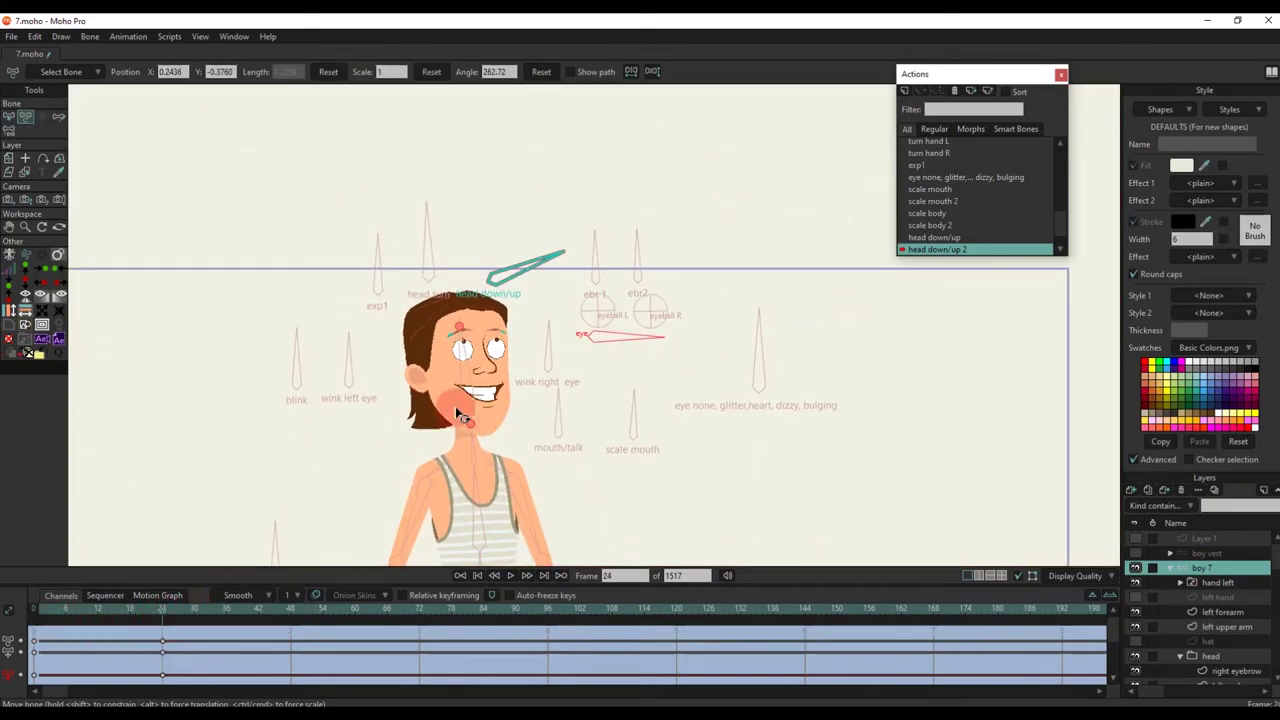
{"action": "left_click_drag", "start_coordinate": [457, 409], "coordinate": [453, 343]}
{"action": "scroll", "coordinate": [946, 149], "scroll_direction": "up", "scroll_amount": 2}
{"action": "double_click", "coordinate": [946, 146]}
{"action": "scroll", "coordinate": [430, 438], "scroll_direction": "down", "scroll_amount": 3}
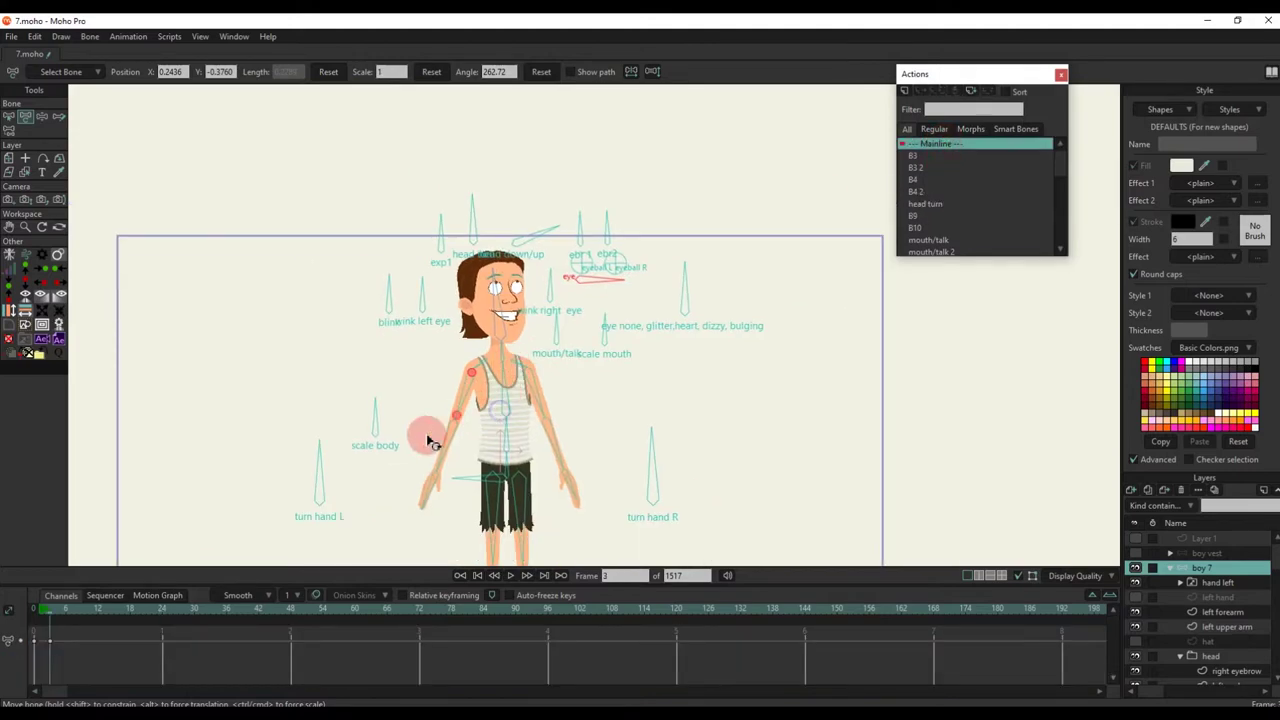
{"action": "scroll", "coordinate": [458, 360], "scroll_direction": "up", "scroll_amount": 5}
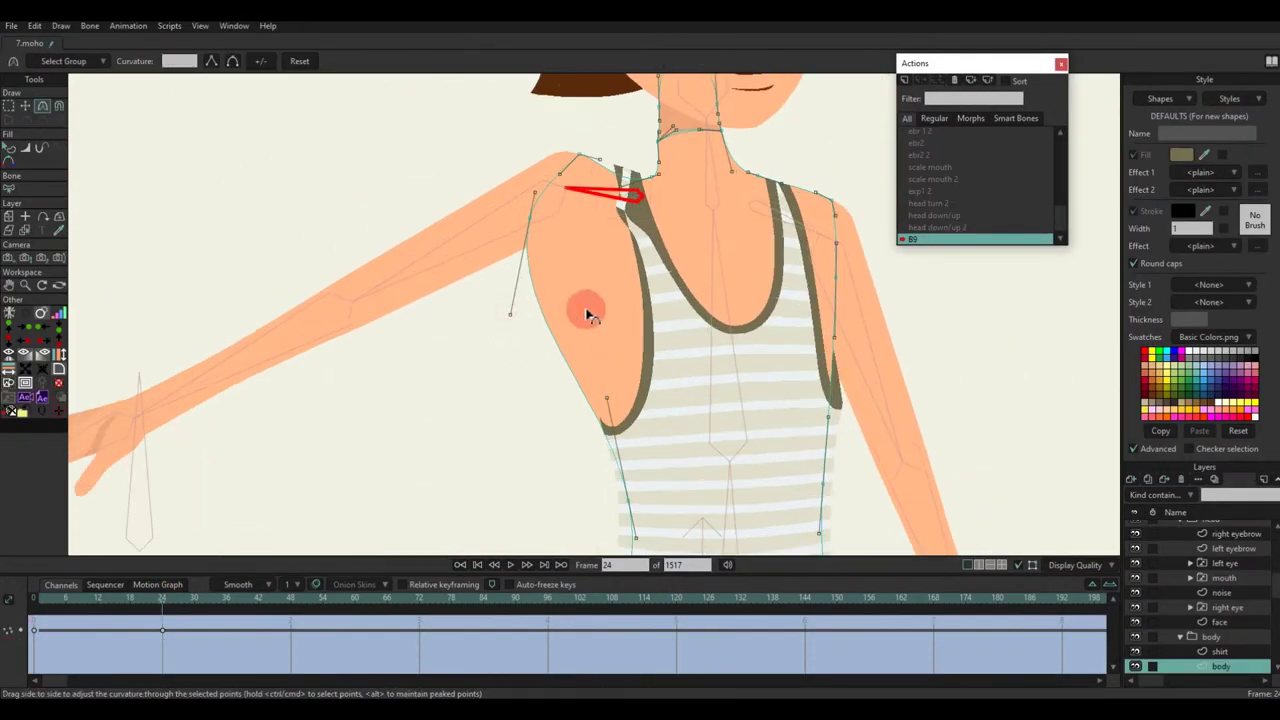
Step: In the B9 action, move the stripe points on the raised-arm shoulder strap of the shirt layer at frame 24
{"action": "scroll", "coordinate": [580, 295], "scroll_direction": "up", "scroll_amount": 4}
{"action": "scroll", "coordinate": [568, 292], "scroll_direction": "up", "scroll_amount": 2}
{"action": "key", "text": "g"}
{"action": "key", "text": "t"}
{"action": "left_click_drag", "start_coordinate": [580, 329], "coordinate": [666, 317]}
{"action": "scroll", "coordinate": [666, 286], "scroll_direction": "up", "scroll_amount": 2}
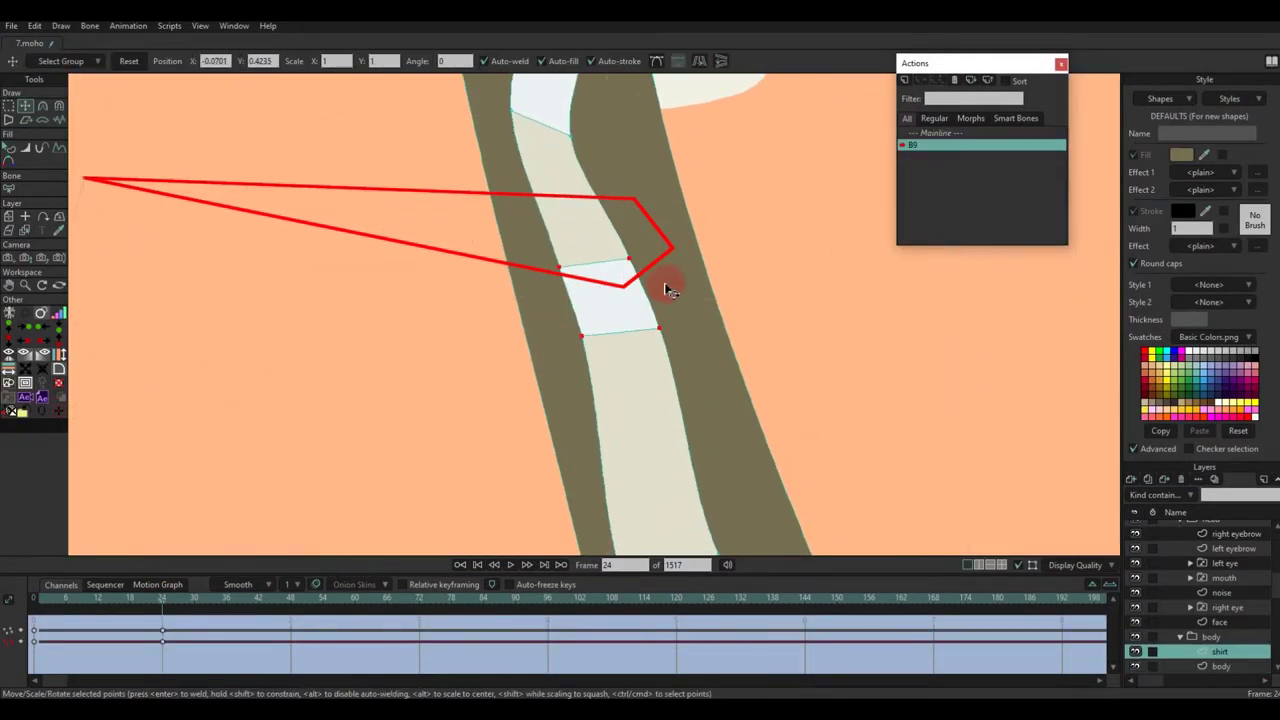
{"action": "scroll", "coordinate": [664, 288], "scroll_direction": "down", "scroll_amount": 2}
{"action": "scroll", "coordinate": [620, 400], "scroll_direction": "down", "scroll_amount": 2}
Step: Shift the upper stripe corner points of the shoulder strap to line up with its borders at frame 24
{"action": "scroll", "coordinate": [552, 245], "scroll_direction": "up", "scroll_amount": 2}
{"action": "scroll", "coordinate": [552, 245], "scroll_direction": "up", "scroll_amount": 3}
{"action": "left_click_drag", "start_coordinate": [614, 205], "coordinate": [622, 207]}
{"action": "left_click_drag", "start_coordinate": [606, 288], "coordinate": [637, 286]}
{"action": "scroll", "coordinate": [544, 328], "scroll_direction": "down", "scroll_amount": 2}
{"action": "scroll", "coordinate": [571, 406], "scroll_direction": "up", "scroll_amount": 2}
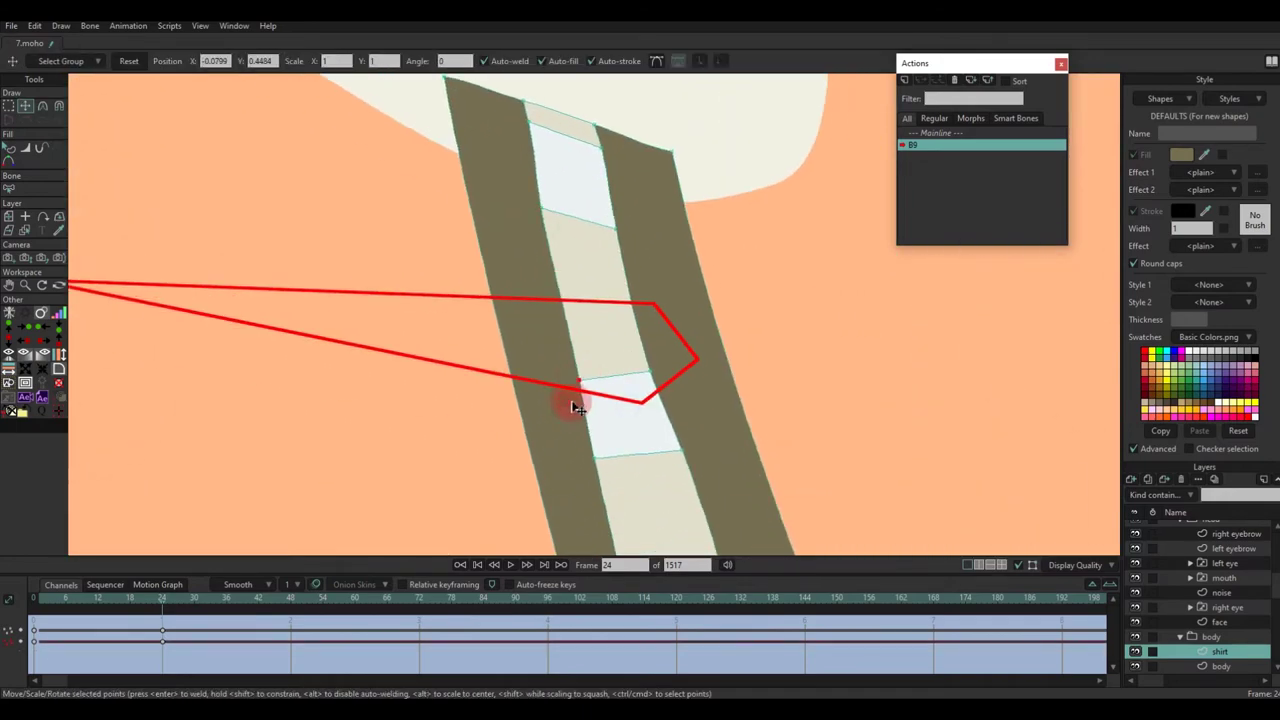
Step: Reposition the shoulder strap's top edge points so the strap end meets the shoulder outline at frame 24
{"action": "scroll", "coordinate": [569, 215], "scroll_direction": "down", "scroll_amount": 2}
{"action": "left_click_drag", "start_coordinate": [460, 115], "coordinate": [648, 256]}
{"action": "left_click_drag", "start_coordinate": [574, 234], "coordinate": [581, 283]}
{"action": "scroll", "coordinate": [632, 243], "scroll_direction": "up", "scroll_amount": 4}
{"action": "left_click_drag", "start_coordinate": [664, 284], "coordinate": [654, 242]}
{"action": "left_click", "coordinate": [307, 158]}
{"action": "scroll", "coordinate": [411, 322], "scroll_direction": "down", "scroll_amount": 3}
{"action": "scroll", "coordinate": [455, 447], "scroll_direction": "up", "scroll_amount": 2}
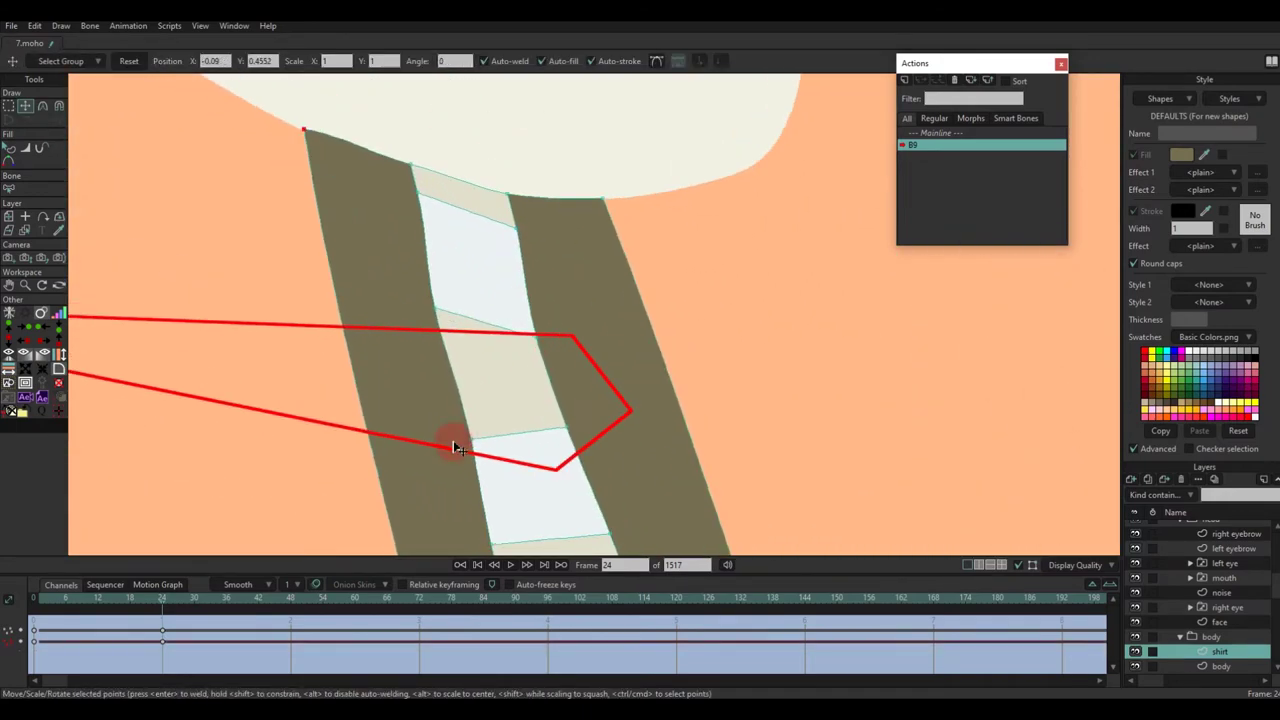
Step: Adjust the curvature of the strap's inner border and align the neighbouring stripe points with it
{"action": "key", "text": "c"}
{"action": "left_click_drag", "start_coordinate": [534, 290], "coordinate": [529, 291]}
{"action": "key", "text": "t"}
{"action": "left_click_drag", "start_coordinate": [535, 335], "coordinate": [545, 335]}
{"action": "left_click_drag", "start_coordinate": [567, 427], "coordinate": [436, 197]}
Step: Smooth the lower strap by moving its armhole and neckline stripe points at frame 24, and check the arm raise
{"action": "scroll", "coordinate": [576, 430], "scroll_direction": "down", "scroll_amount": 3}
{"action": "scroll", "coordinate": [604, 505], "scroll_direction": "up", "scroll_amount": 2}
{"action": "scroll", "coordinate": [428, 212], "scroll_direction": "down", "scroll_amount": 3}
{"action": "scroll", "coordinate": [490, 435], "scroll_direction": "up", "scroll_amount": 3}
{"action": "left_click_drag", "start_coordinate": [446, 252], "coordinate": [545, 310]}
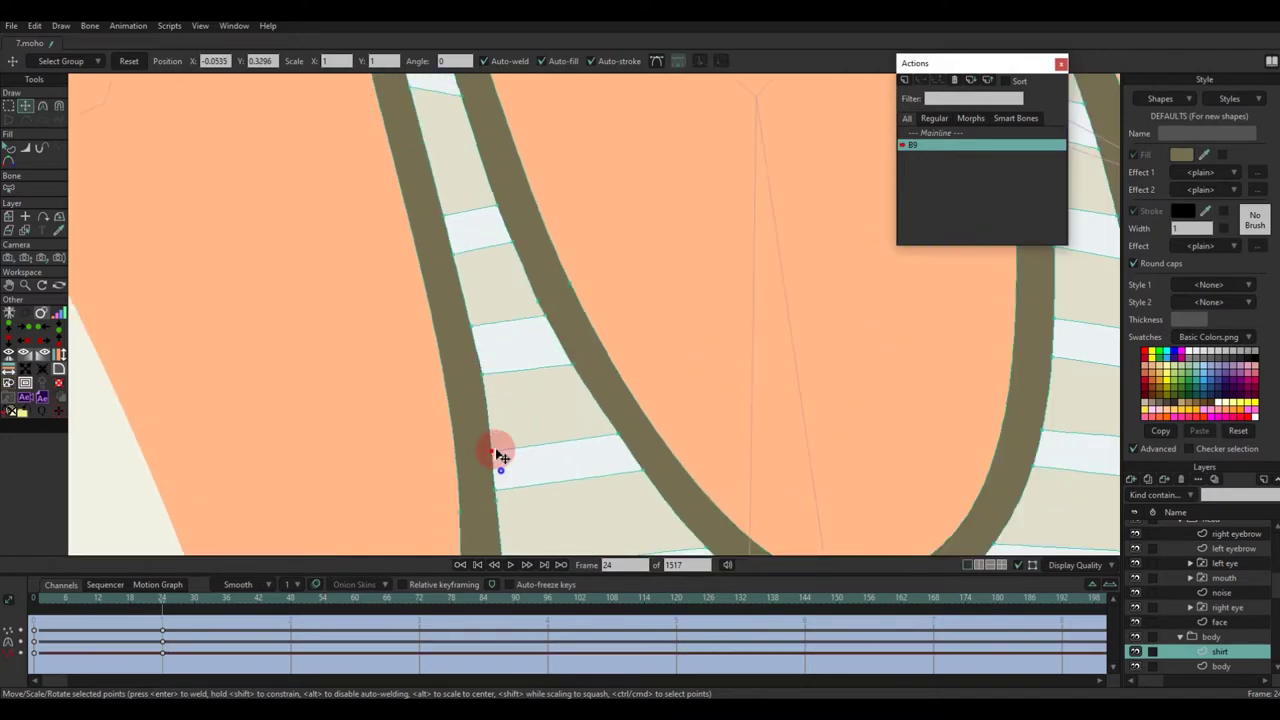
{"action": "left_click_drag", "start_coordinate": [501, 457], "coordinate": [492, 393]}
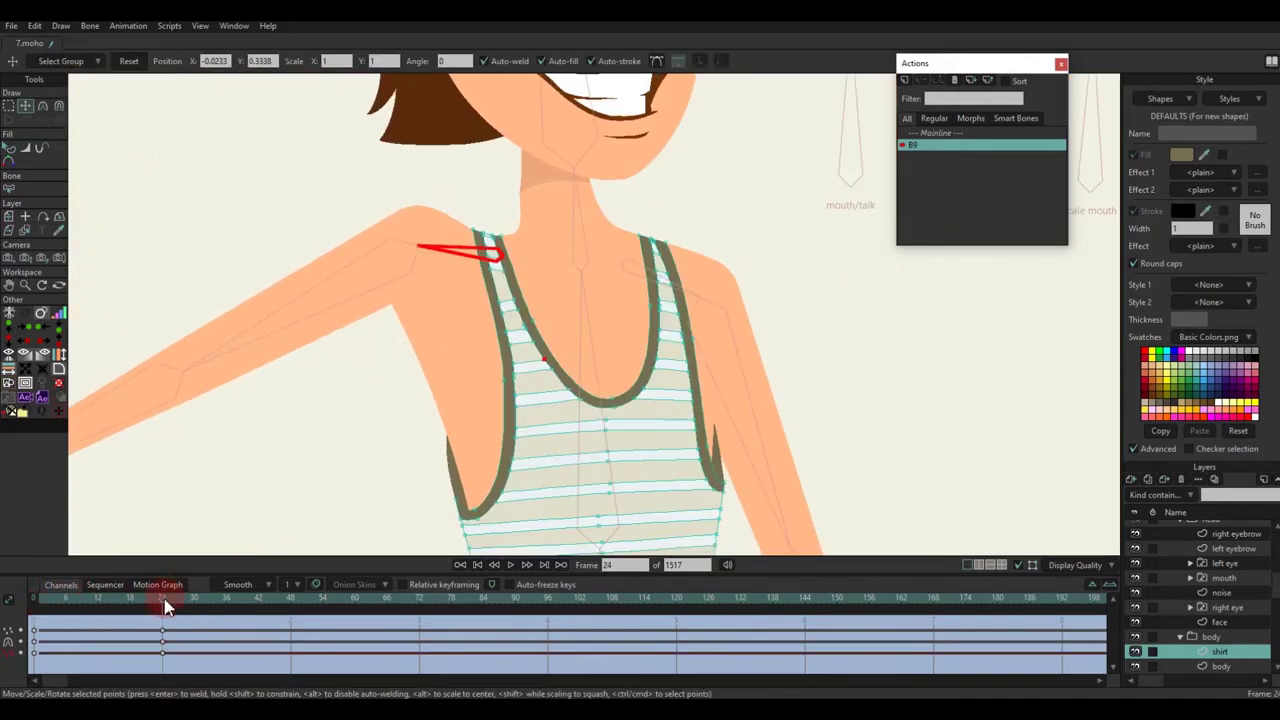
{"action": "scroll", "coordinate": [510, 282], "scroll_direction": "up", "scroll_amount": 3}
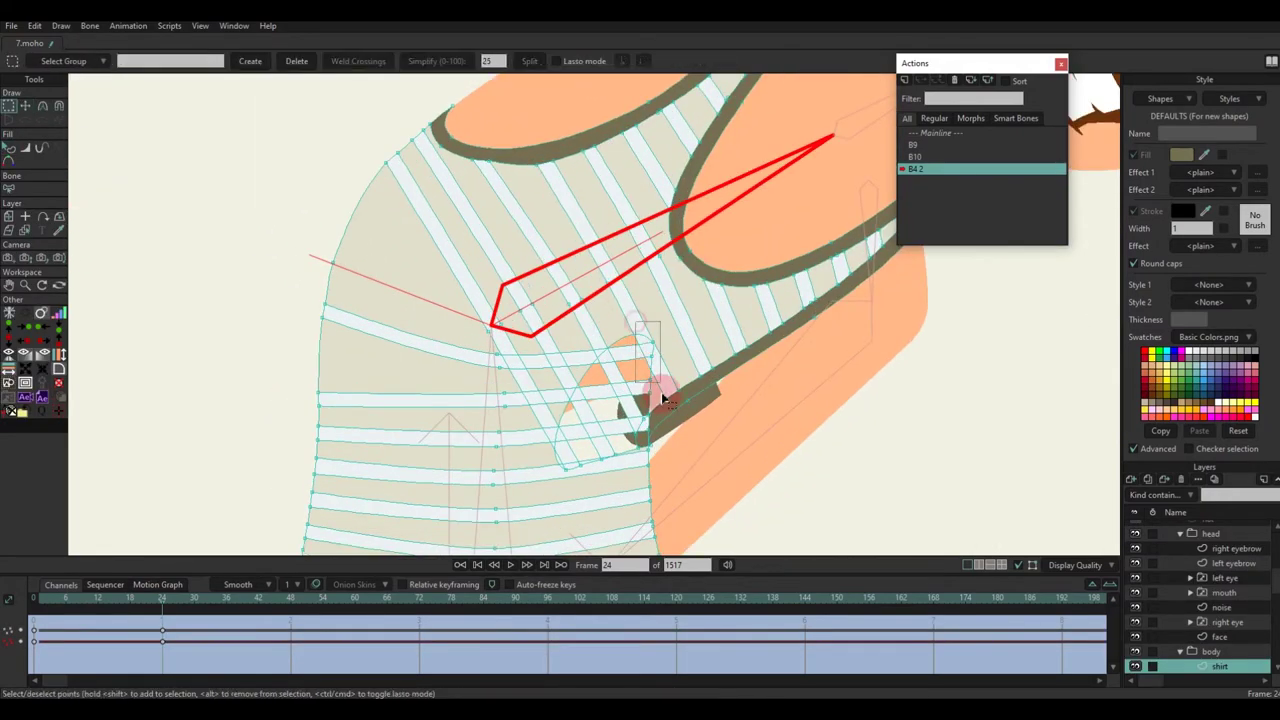
Step: In the B4 2 action, move the shirt's lower armhole corner points on the bending side at frame 24 and scrub the bend
{"action": "left_click_drag", "start_coordinate": [663, 386], "coordinate": [643, 363]}
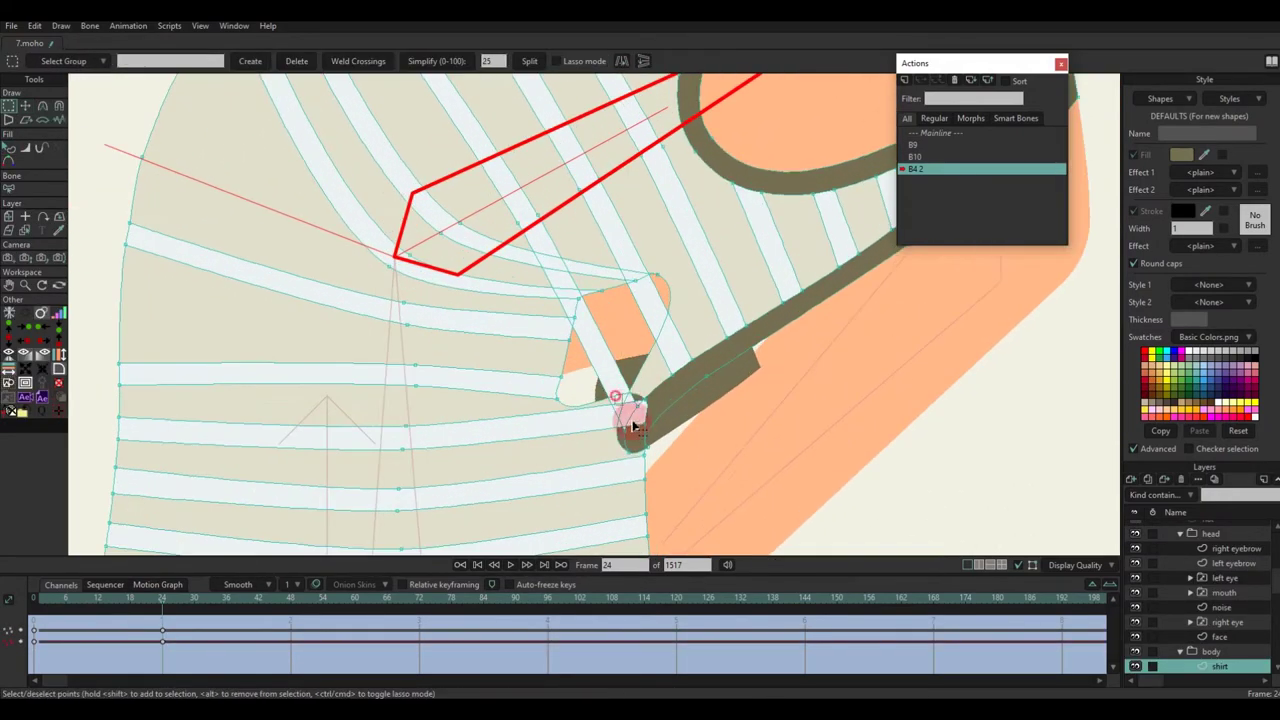
{"action": "left_click", "coordinate": [60, 600]}
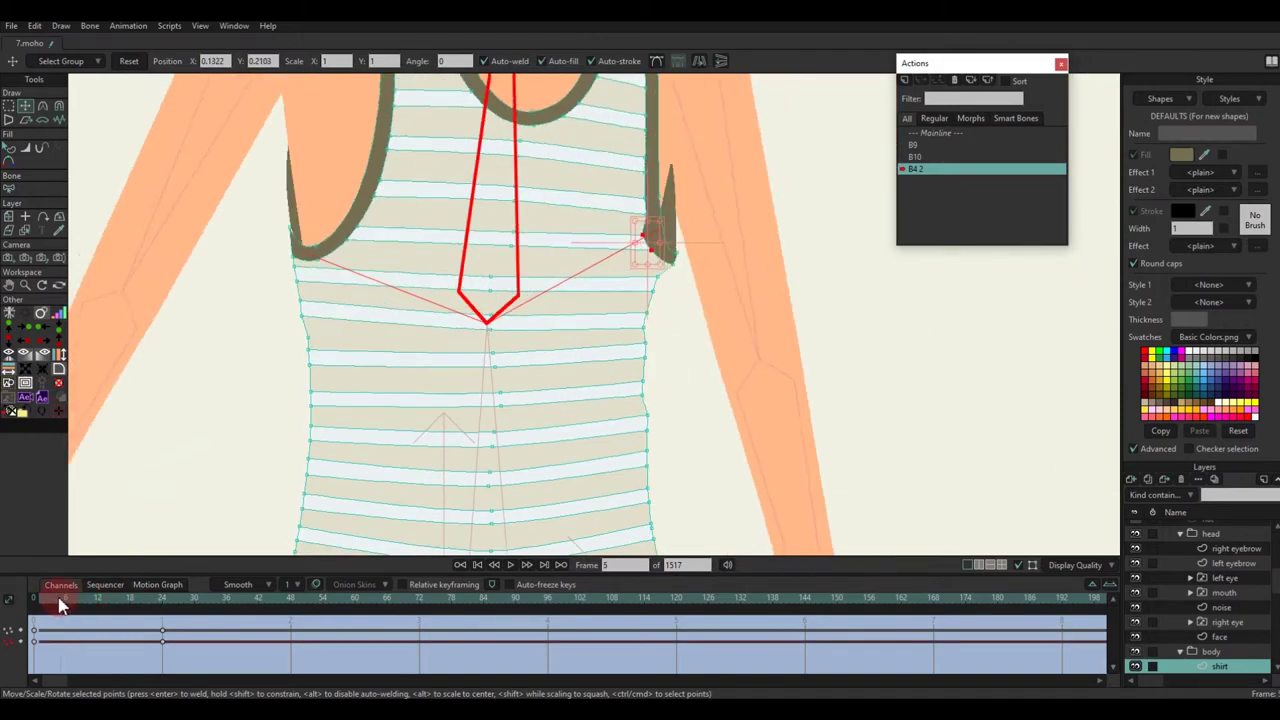
{"action": "left_click_drag", "start_coordinate": [60, 600], "coordinate": [160, 603]}
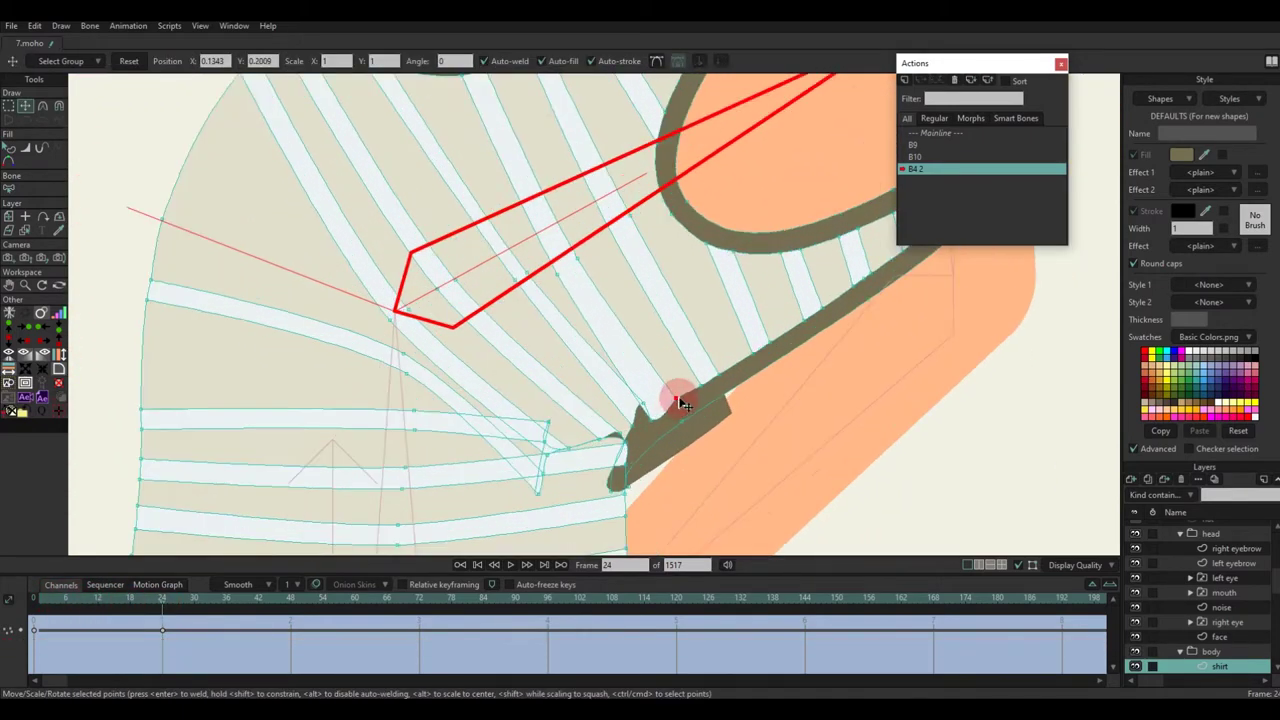
{"action": "scroll", "coordinate": [620, 491], "scroll_direction": "up", "scroll_amount": 4}
{"action": "left_click_drag", "start_coordinate": [620, 491], "coordinate": [648, 488]}
{"action": "scroll", "coordinate": [537, 451], "scroll_direction": "down", "scroll_amount": 5}
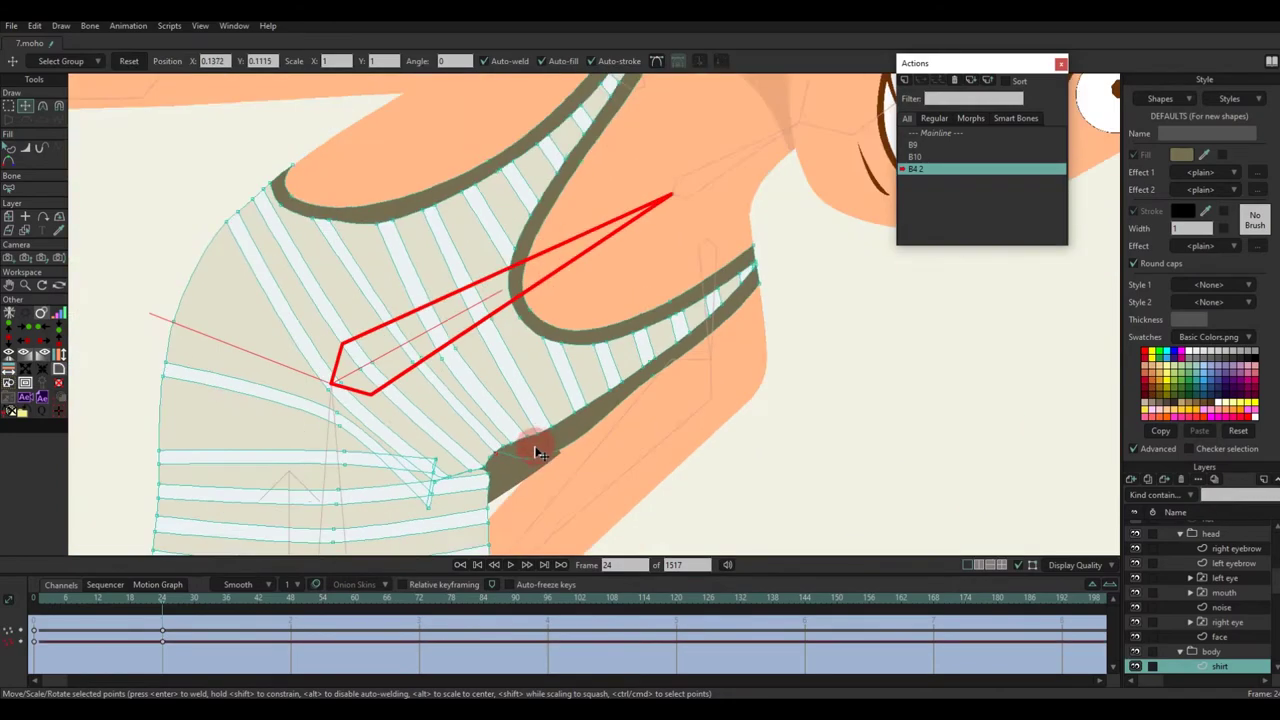
Step: Taper the armhole trim on the bending side to a narrow tip at the crease below the armpit
{"action": "scroll", "coordinate": [530, 450], "scroll_direction": "up", "scroll_amount": 6}
{"action": "scroll", "coordinate": [557, 427], "scroll_direction": "down", "scroll_amount": 4}
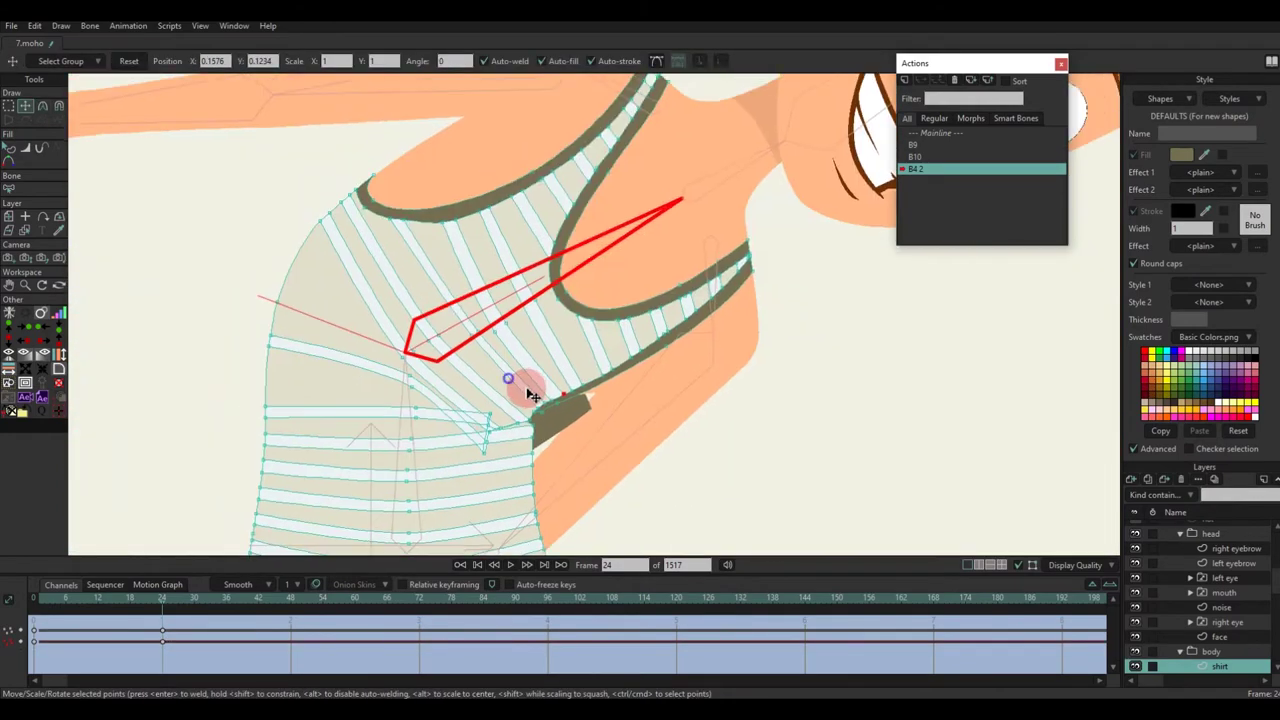
{"action": "scroll", "coordinate": [523, 380], "scroll_direction": "up", "scroll_amount": 4}
{"action": "scroll", "coordinate": [563, 452], "scroll_direction": "down", "scroll_amount": 2}
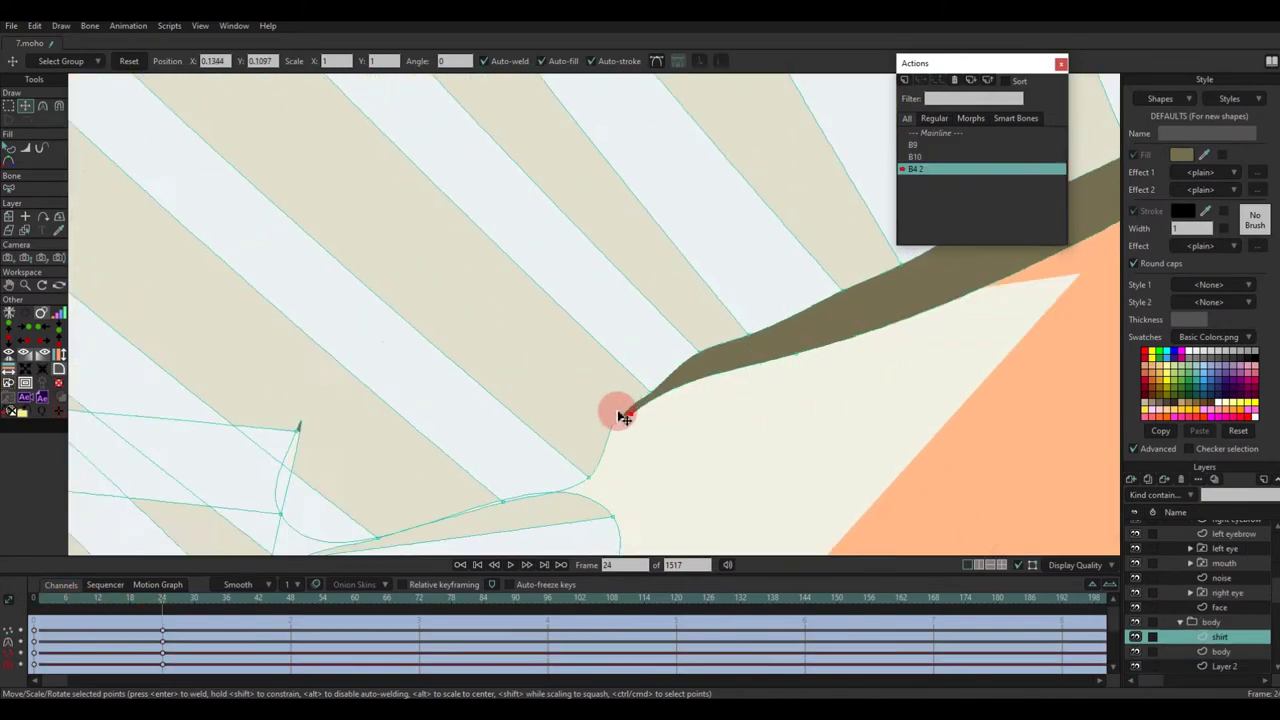
Step: Move the upper shirt's stripe end points into a smooth crease edge below the armpit and preview the shape without outlines
{"action": "scroll", "coordinate": [630, 400], "scroll_direction": "up", "scroll_amount": 2}
{"action": "scroll", "coordinate": [583, 495], "scroll_direction": "down", "scroll_amount": 3}
{"action": "left_click_drag", "start_coordinate": [636, 420], "coordinate": [626, 377]}
{"action": "left_click_drag", "start_coordinate": [549, 445], "coordinate": [571, 397]}
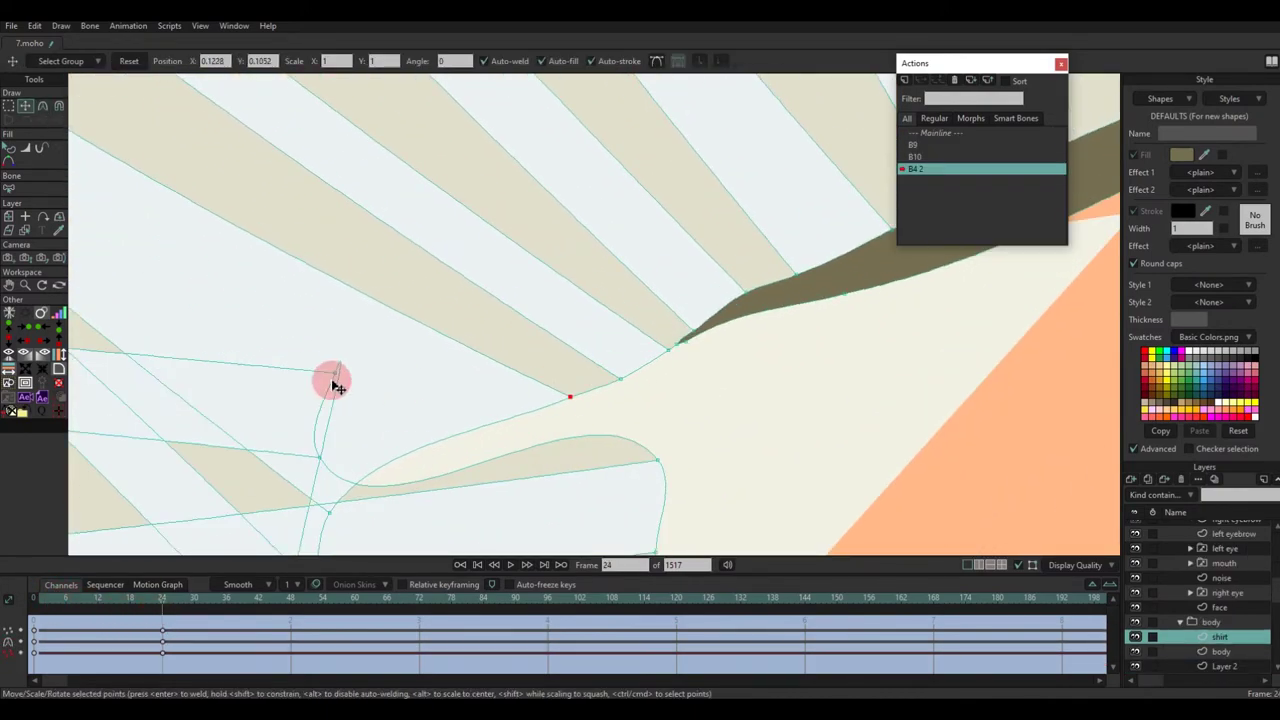
{"action": "left_click_drag", "start_coordinate": [334, 376], "coordinate": [328, 446]}
{"action": "scroll", "coordinate": [373, 443], "scroll_direction": "down", "scroll_amount": 3}
{"action": "left_click_drag", "start_coordinate": [380, 396], "coordinate": [526, 364]}
{"action": "key", "text": "q"}
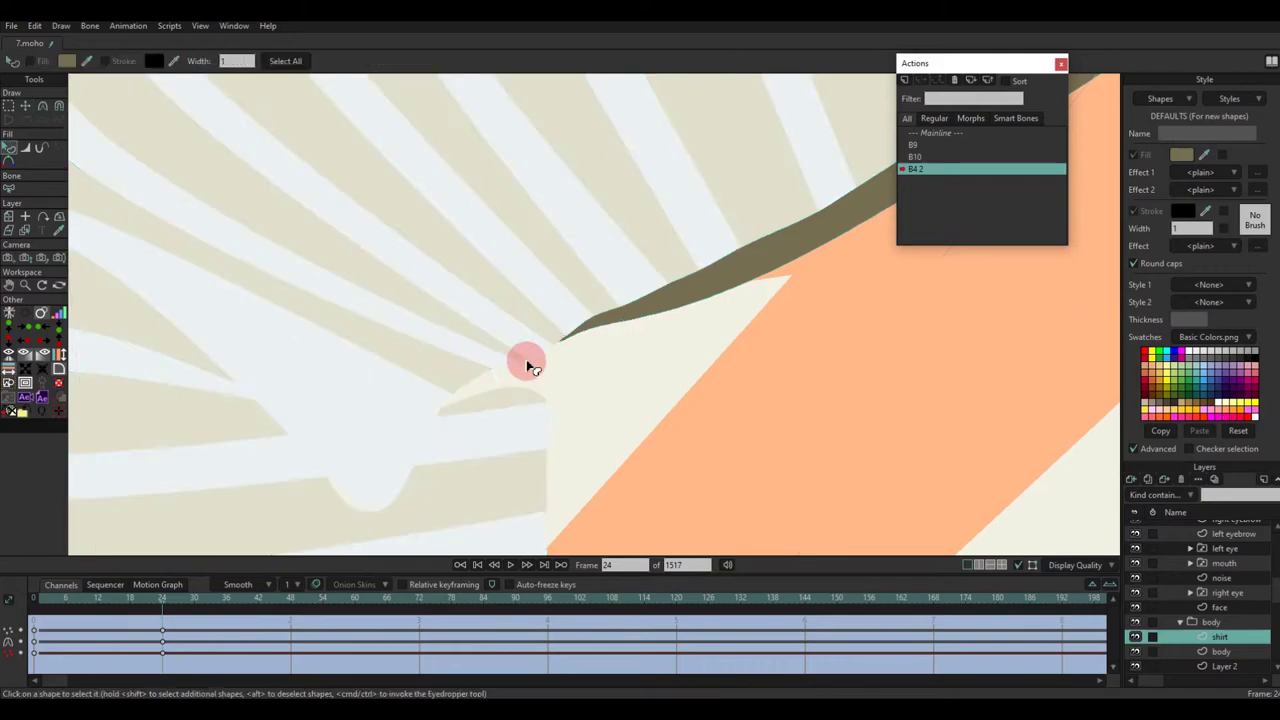
Step: Reposition the remaining overlapping stripe ends at the waist fold to continue the crease toward the shirt's side edge
{"action": "key", "text": "t"}
{"action": "scroll", "coordinate": [523, 360], "scroll_direction": "up", "scroll_amount": 2}
{"action": "scroll", "coordinate": [520, 362], "scroll_direction": "down", "scroll_amount": 3}
{"action": "scroll", "coordinate": [430, 420], "scroll_direction": "up", "scroll_amount": 2}
{"action": "left_click_drag", "start_coordinate": [439, 488], "coordinate": [510, 397]}
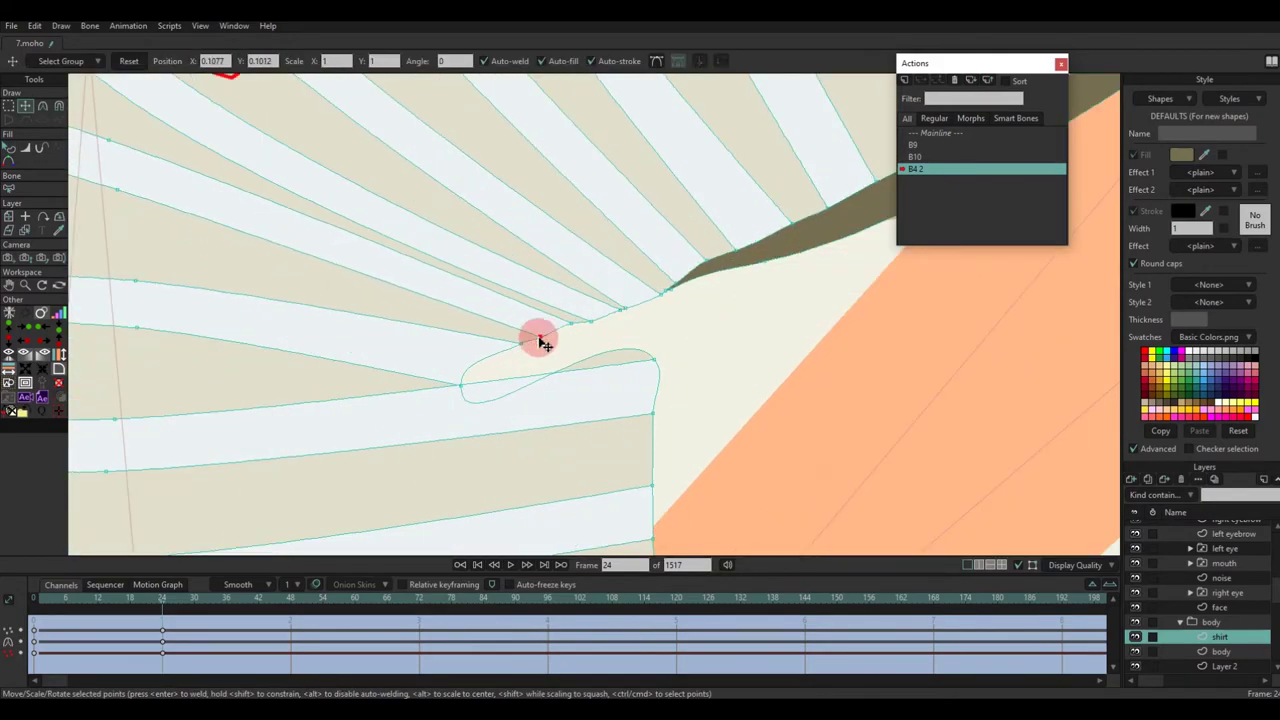
{"action": "scroll", "coordinate": [480, 405], "scroll_direction": "down", "scroll_amount": 4}
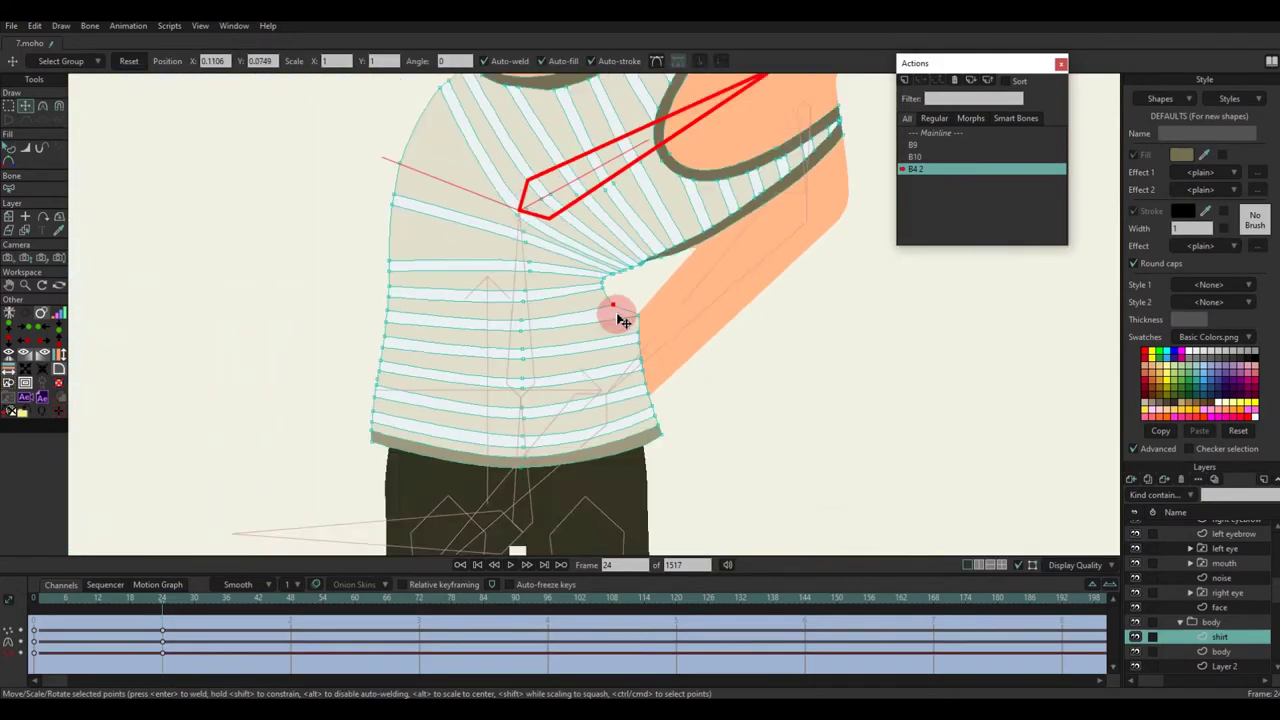
Step: Move the crease point below the waist fold into line with its neighbours and thin the armhole trim's tip
{"action": "scroll", "coordinate": [600, 370], "scroll_direction": "up", "scroll_amount": 4}
{"action": "key", "text": "g"}
{"action": "left_click_drag", "start_coordinate": [497, 306], "coordinate": [702, 441]}
{"action": "key", "text": "q"}
{"action": "scroll", "coordinate": [598, 390], "scroll_direction": "down", "scroll_amount": 3}
{"action": "key", "text": "t"}
{"action": "scroll", "coordinate": [575, 385], "scroll_direction": "up", "scroll_amount": 3}
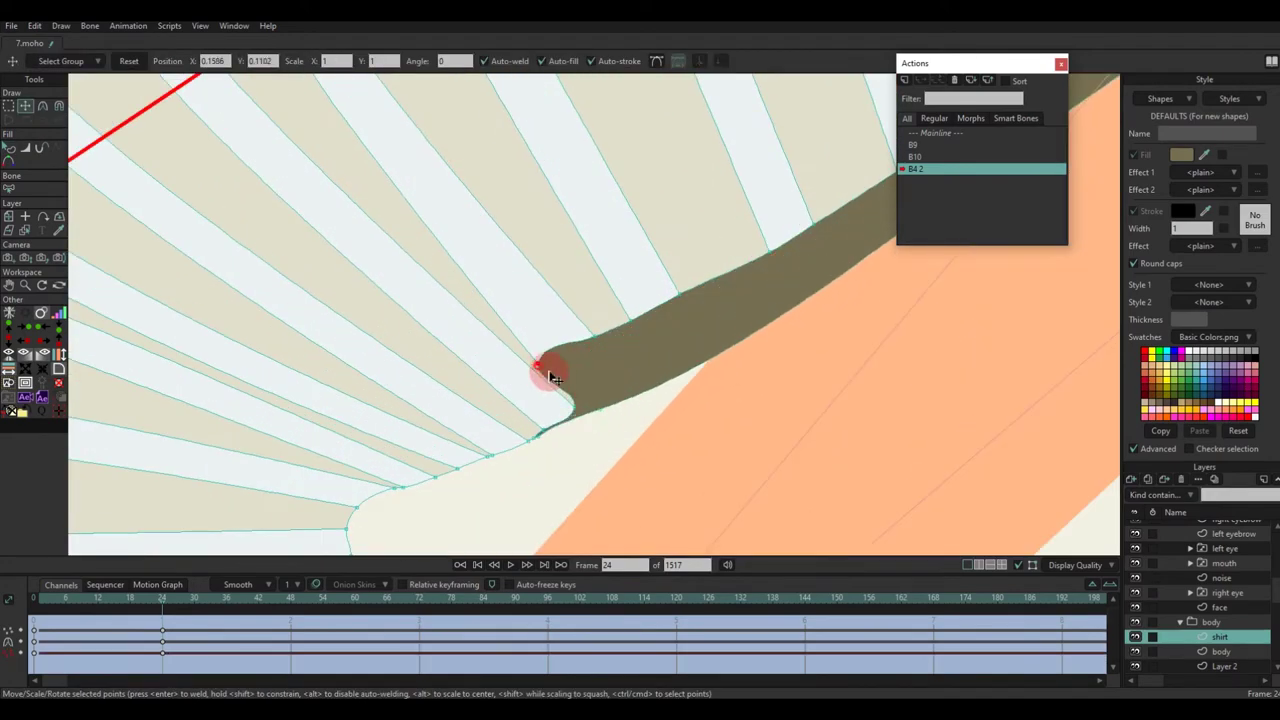
{"action": "scroll", "coordinate": [690, 342], "scroll_direction": "down", "scroll_amount": 3}
{"action": "scroll", "coordinate": [600, 300], "scroll_direction": "up", "scroll_amount": 3}
Step: Reposition the stripe end points down the shirt's lower side edge on the bending side to form a smooth outline
{"action": "left_click_drag", "start_coordinate": [630, 272], "coordinate": [632, 308]}
{"action": "scroll", "coordinate": [632, 308], "scroll_direction": "down", "scroll_amount": 4}
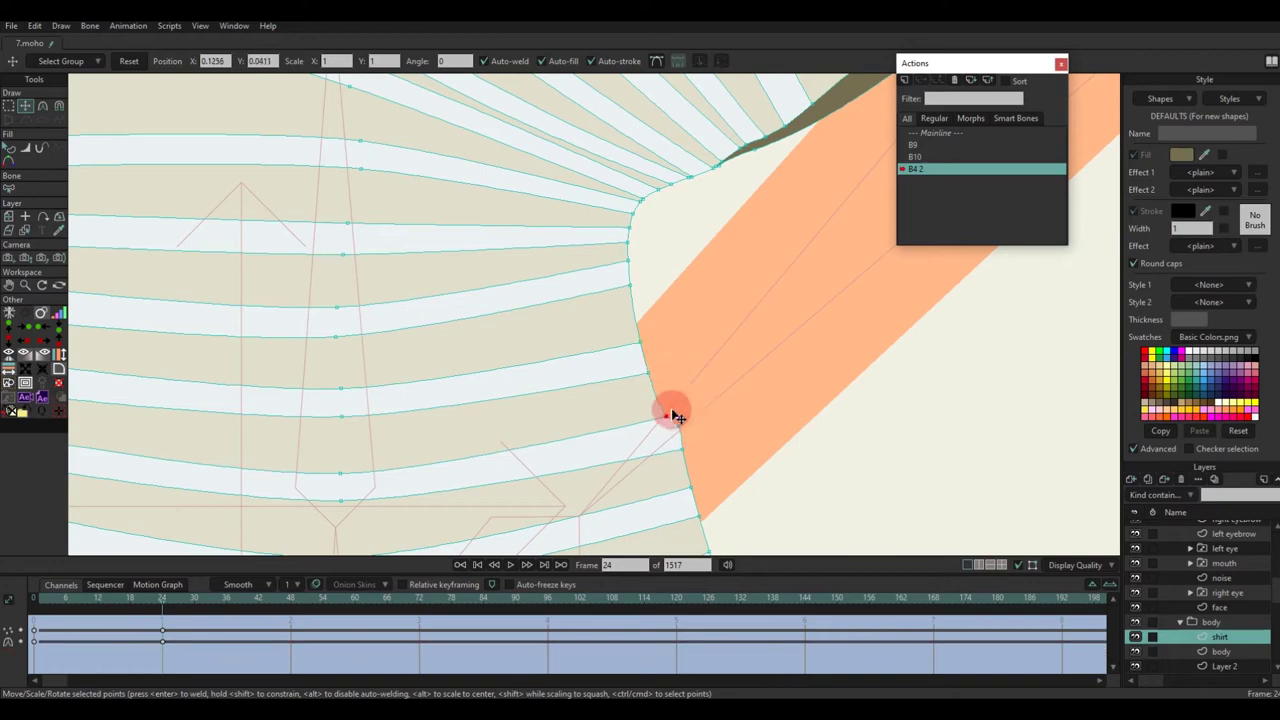
{"action": "key", "text": "q"}
{"action": "scroll", "coordinate": [690, 411], "scroll_direction": "up", "scroll_amount": 3}
{"action": "key", "text": "t"}
{"action": "left_click_drag", "start_coordinate": [703, 480], "coordinate": [668, 478]}
{"action": "scroll", "coordinate": [700, 430], "scroll_direction": "down", "scroll_amount": 3}
{"action": "key", "text": "q"}
Step: Respace the stripe end points along the shirt's stretched outer edge so the stripes fan evenly from armhole to waist
{"action": "scroll", "coordinate": [560, 180], "scroll_direction": "up", "scroll_amount": 4}
{"action": "key", "text": "t"}
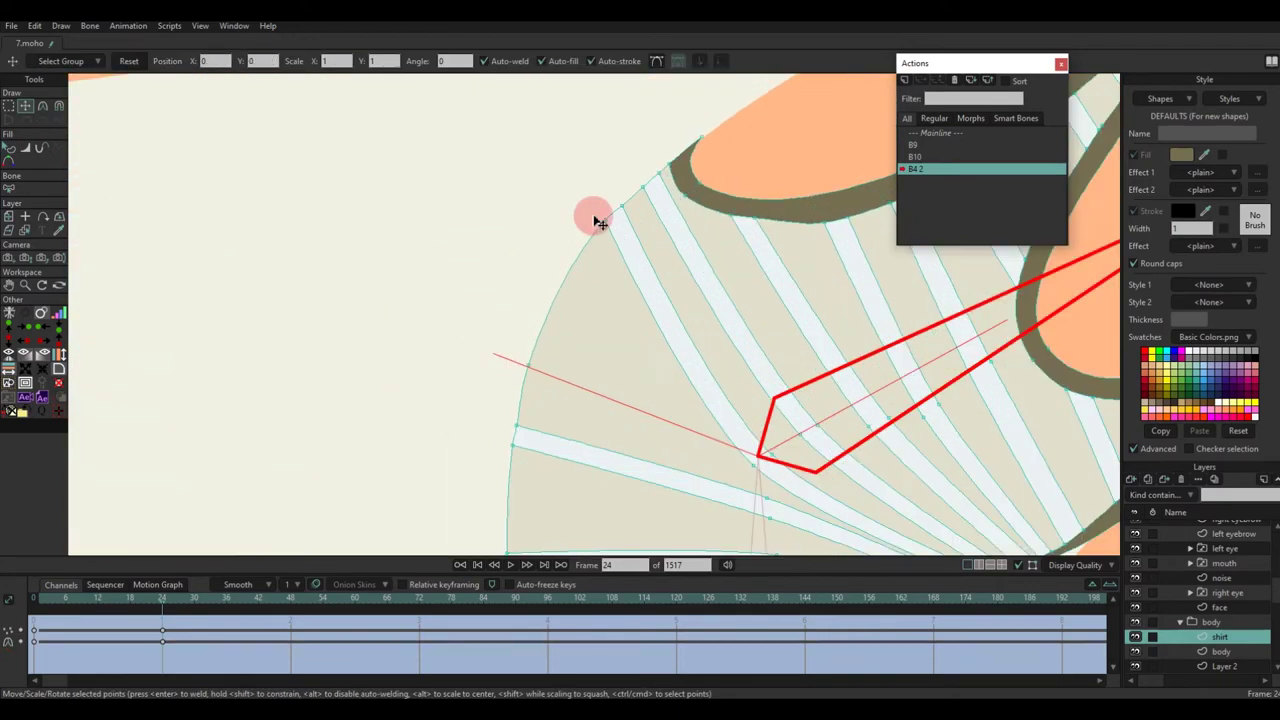
{"action": "left_click_drag", "start_coordinate": [594, 217], "coordinate": [604, 223]}
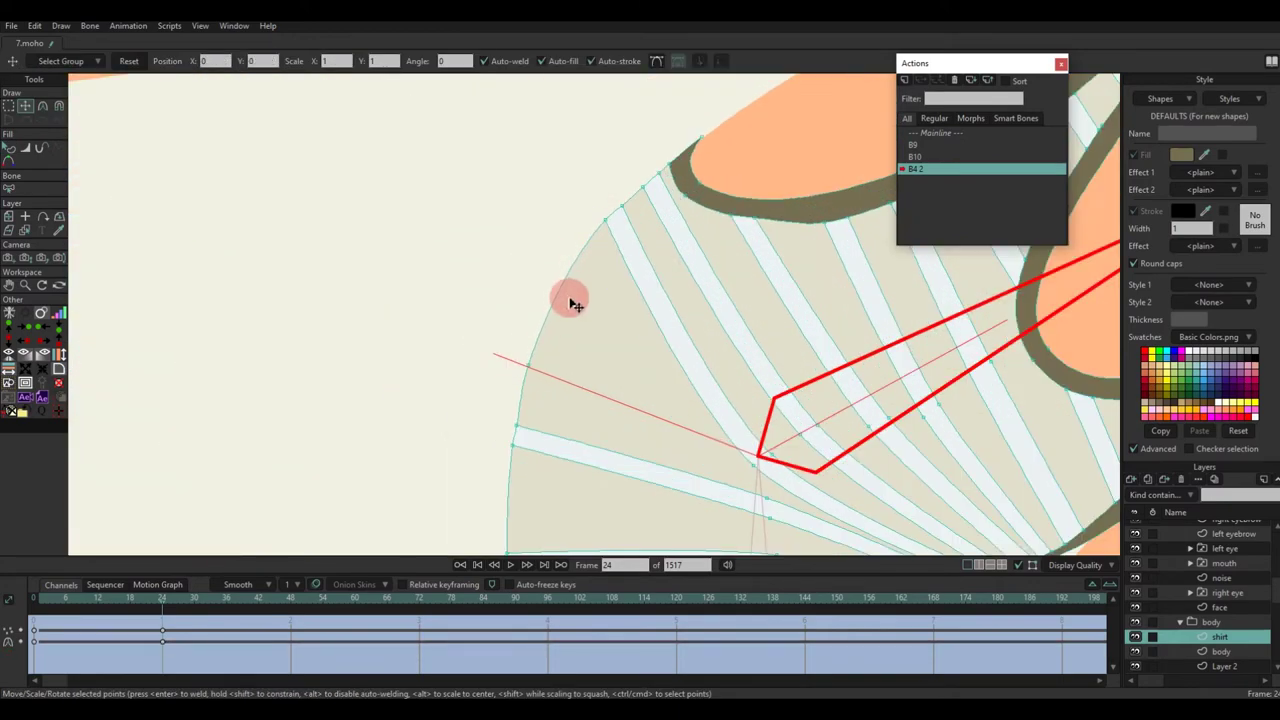
{"action": "scroll", "coordinate": [675, 203], "scroll_direction": "up", "scroll_amount": 3}
{"action": "scroll", "coordinate": [712, 176], "scroll_direction": "down", "scroll_amount": 3}
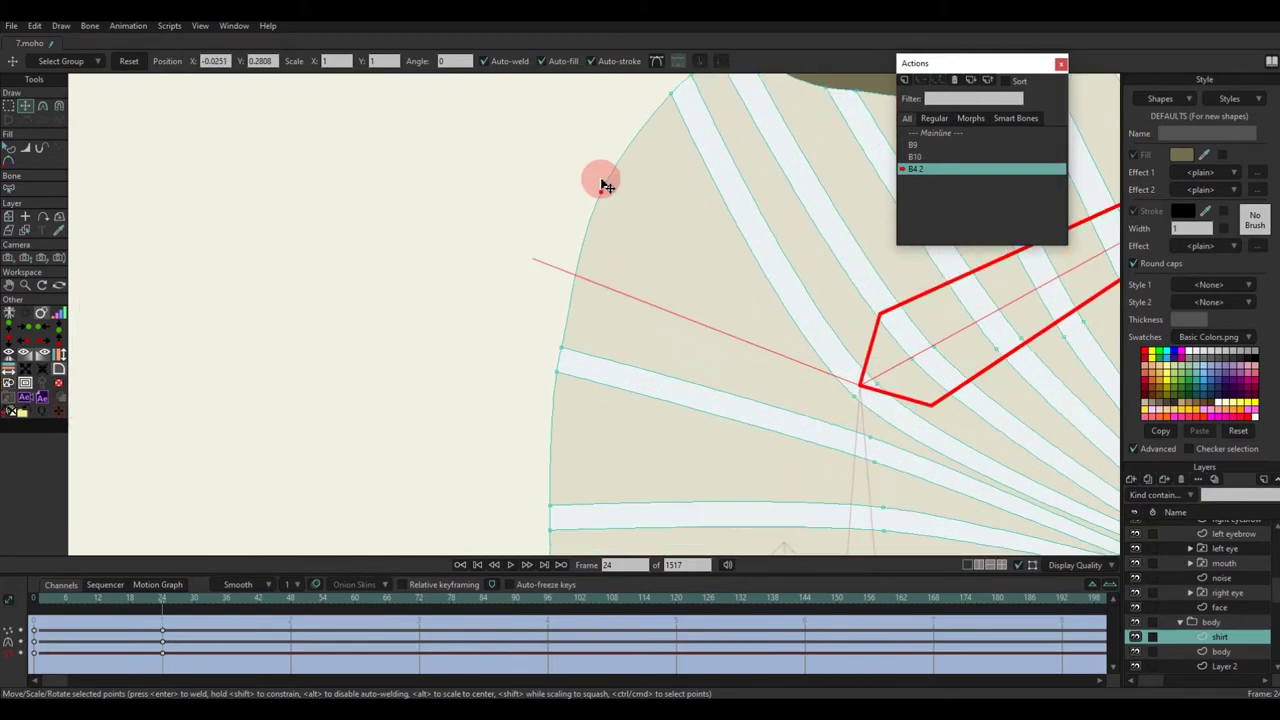
{"action": "scroll", "coordinate": [620, 160], "scroll_direction": "up", "scroll_amount": 2}
{"action": "left_click_drag", "start_coordinate": [557, 372], "coordinate": [593, 227]}
{"action": "scroll", "coordinate": [595, 221], "scroll_direction": "down", "scroll_amount": 1}
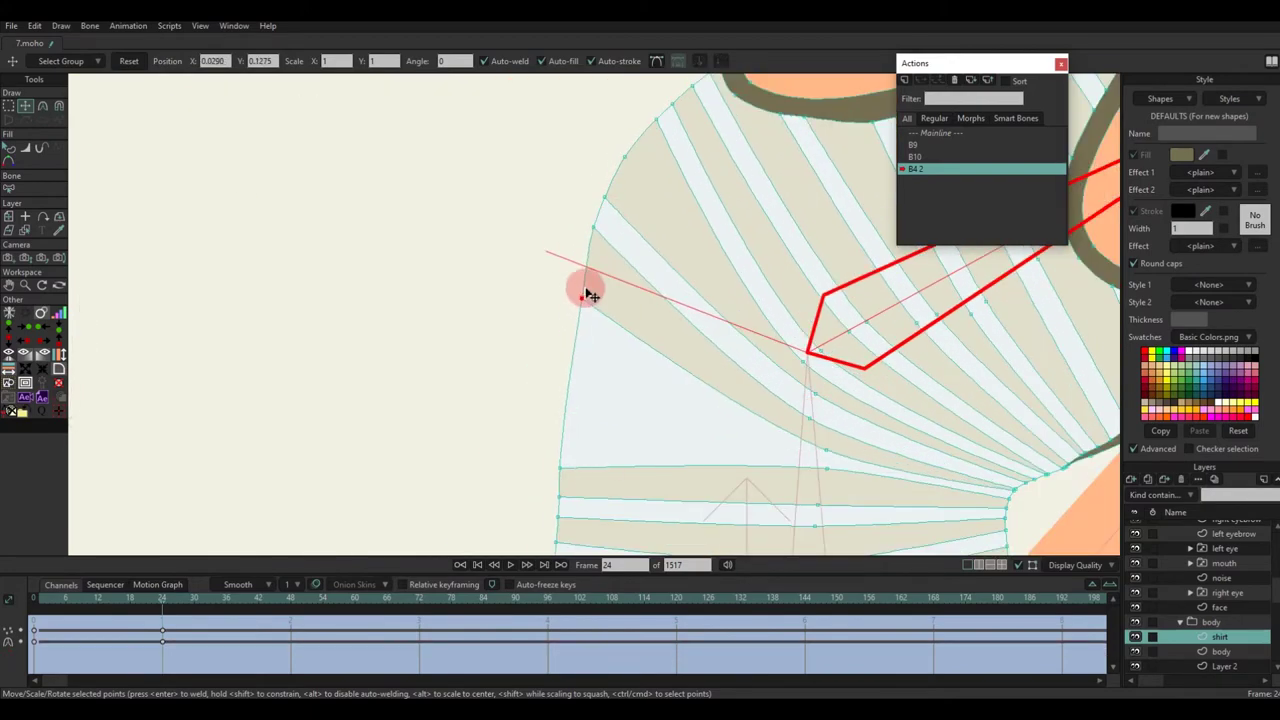
{"action": "scroll", "coordinate": [565, 490], "scroll_direction": "down", "scroll_amount": 2}
{"action": "scroll", "coordinate": [557, 414], "scroll_direction": "up", "scroll_amount": 3}
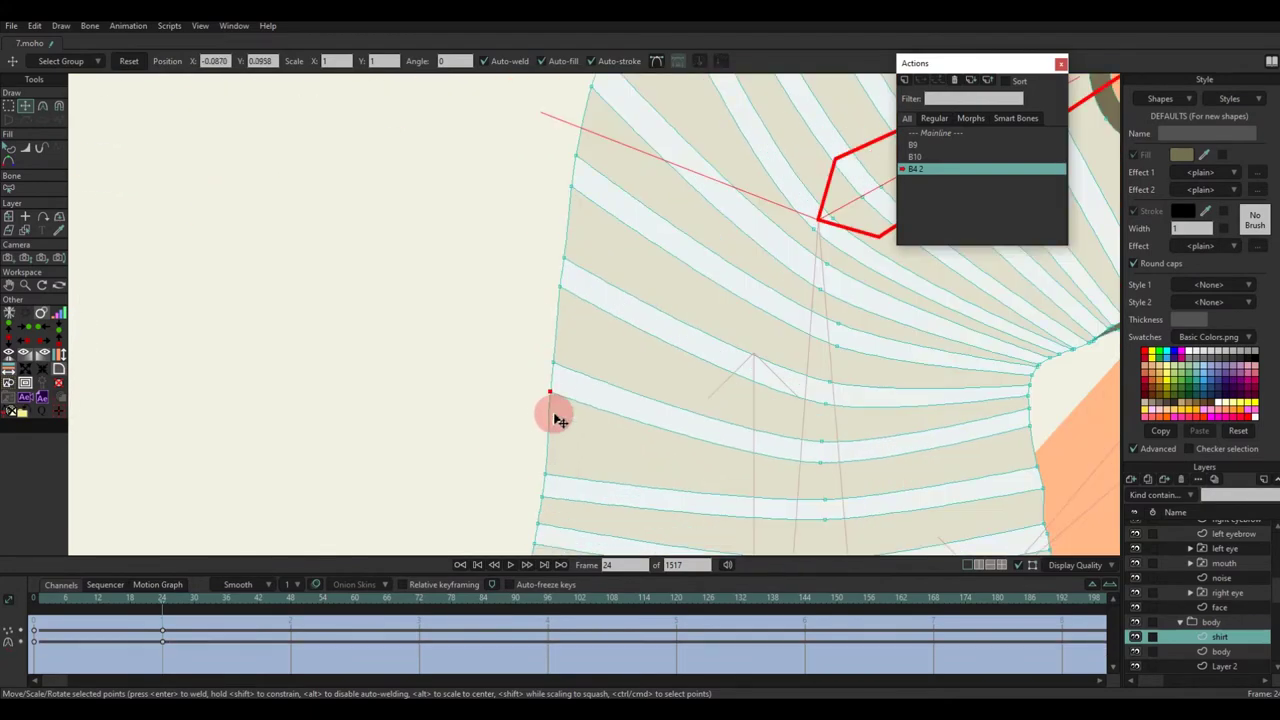
Step: At frame 12 of B4 2, correct the shirt's outer edge and the armhole trim's corner point
{"action": "left_click_drag", "start_coordinate": [162, 600], "coordinate": [99, 619]}
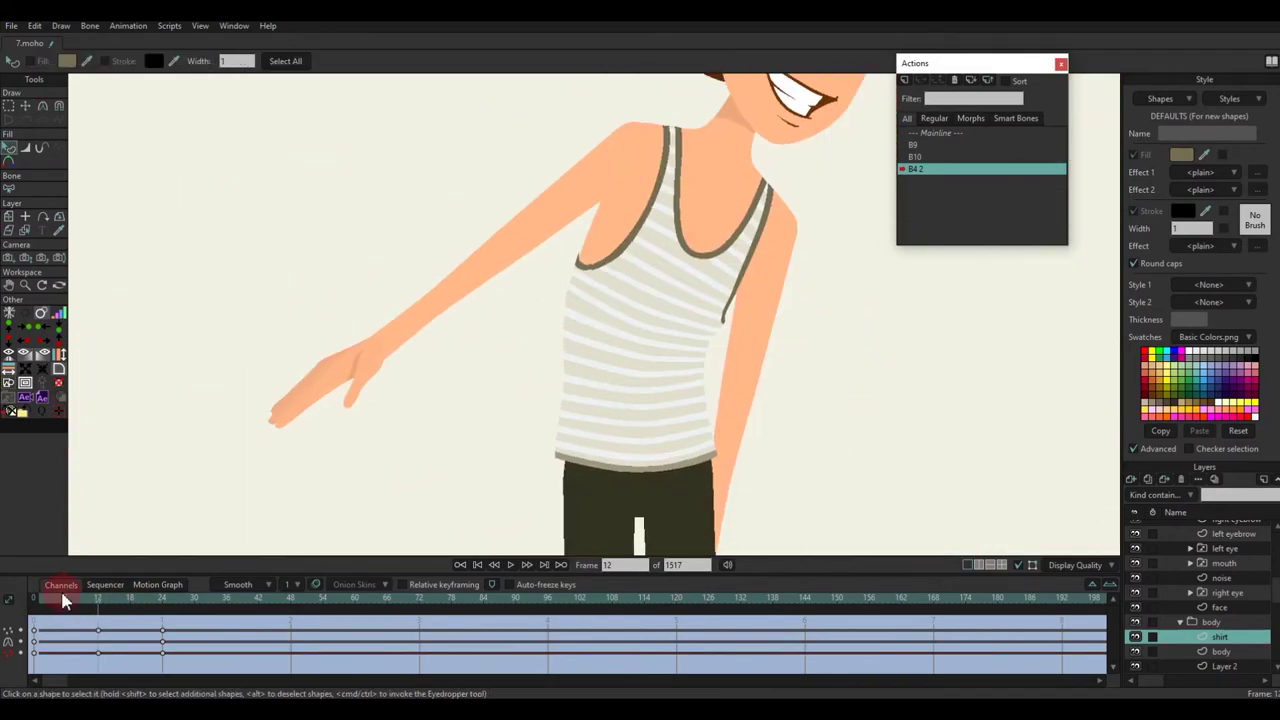
{"action": "left_click_drag", "start_coordinate": [63, 596], "coordinate": [103, 618]}
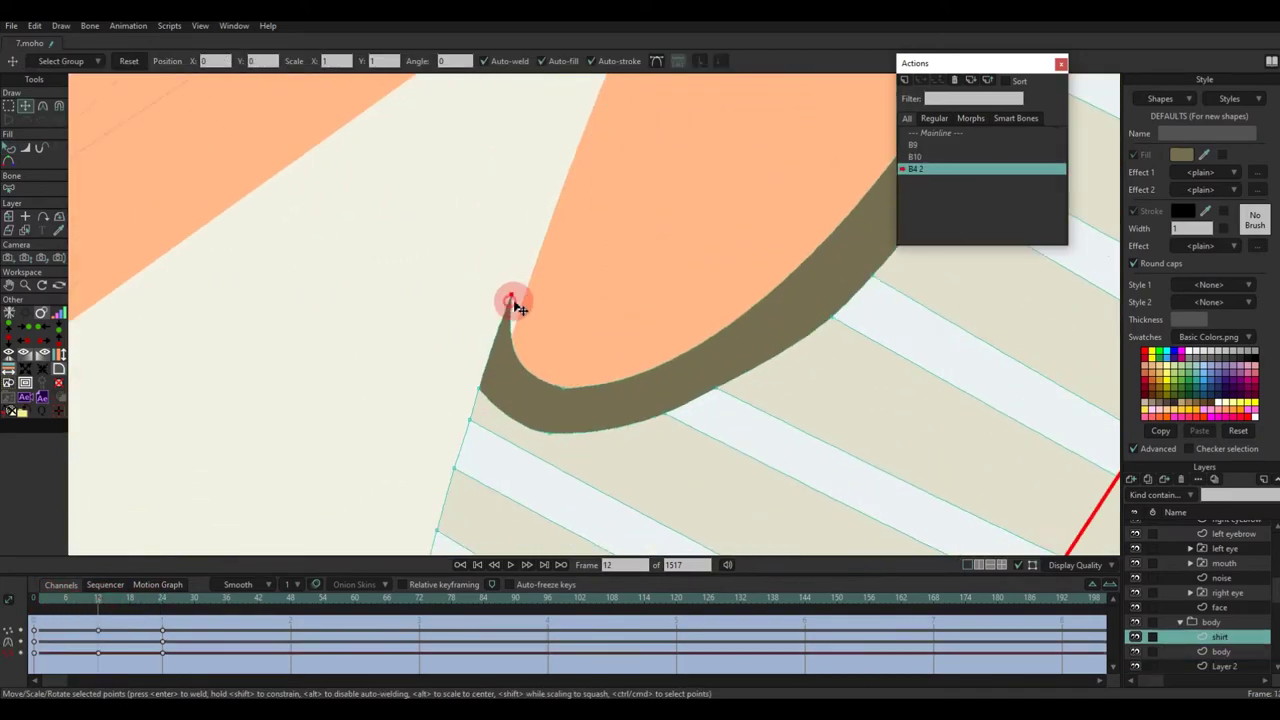
{"action": "key", "text": "q"}
{"action": "scroll", "coordinate": [513, 303], "scroll_direction": "down", "scroll_amount": 5}
{"action": "scroll", "coordinate": [523, 334], "scroll_direction": "up", "scroll_amount": 4}
{"action": "scroll", "coordinate": [523, 334], "scroll_direction": "up", "scroll_amount": 2}
Step: At frame 24, smooth the stripe end points below the outer armhole and scrub the finished B4 2 bend
{"action": "left_click_drag", "start_coordinate": [83, 604], "coordinate": [162, 604]}
{"action": "scroll", "coordinate": [461, 342], "scroll_direction": "down", "scroll_amount": 10}
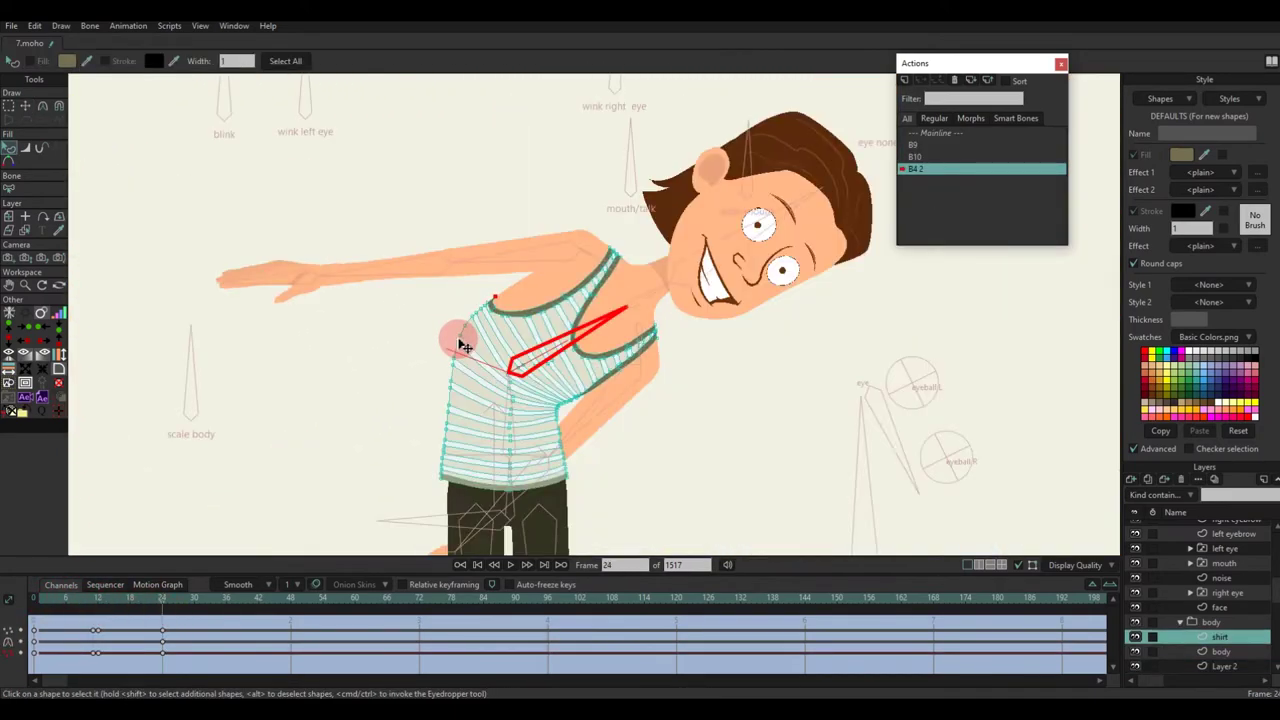
{"action": "scroll", "coordinate": [463, 345], "scroll_direction": "up", "scroll_amount": 5}
{"action": "key", "text": "t"}
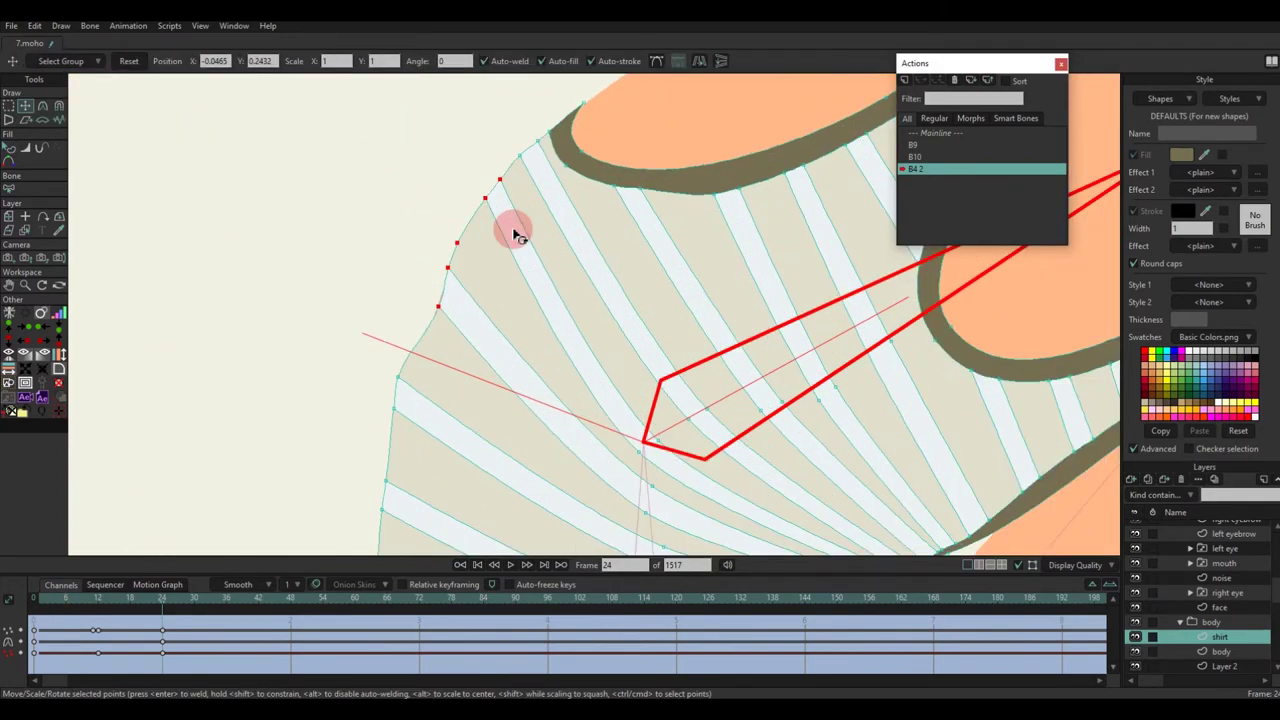
{"action": "left_click", "coordinate": [517, 156]}
{"action": "scroll", "coordinate": [487, 160], "scroll_direction": "up", "scroll_amount": 3}
{"action": "scroll", "coordinate": [394, 368], "scroll_direction": "down", "scroll_amount": 4}
{"action": "key", "text": "g"}
{"action": "key", "text": "q"}
{"action": "scroll", "coordinate": [391, 325], "scroll_direction": "down", "scroll_amount": 5}
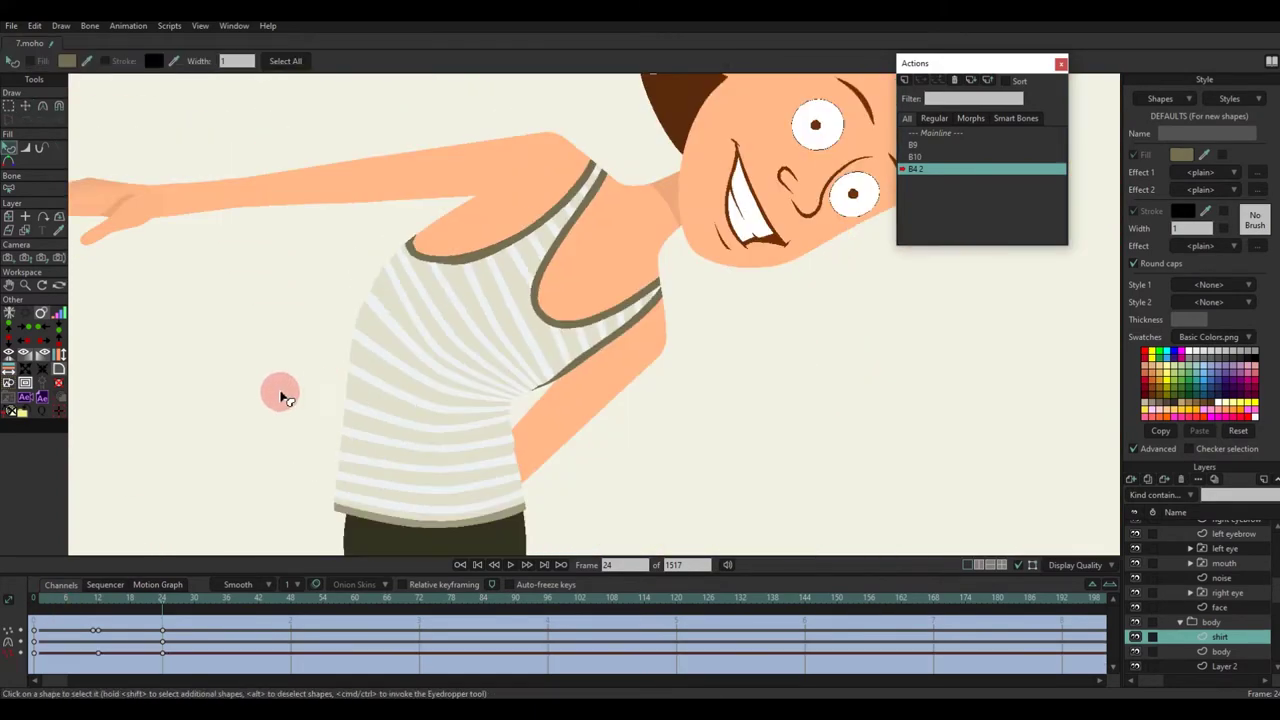
{"action": "left_click_drag", "start_coordinate": [84, 606], "coordinate": [162, 606]}
{"action": "scroll", "coordinate": [540, 290], "scroll_direction": "down", "scroll_amount": 4}
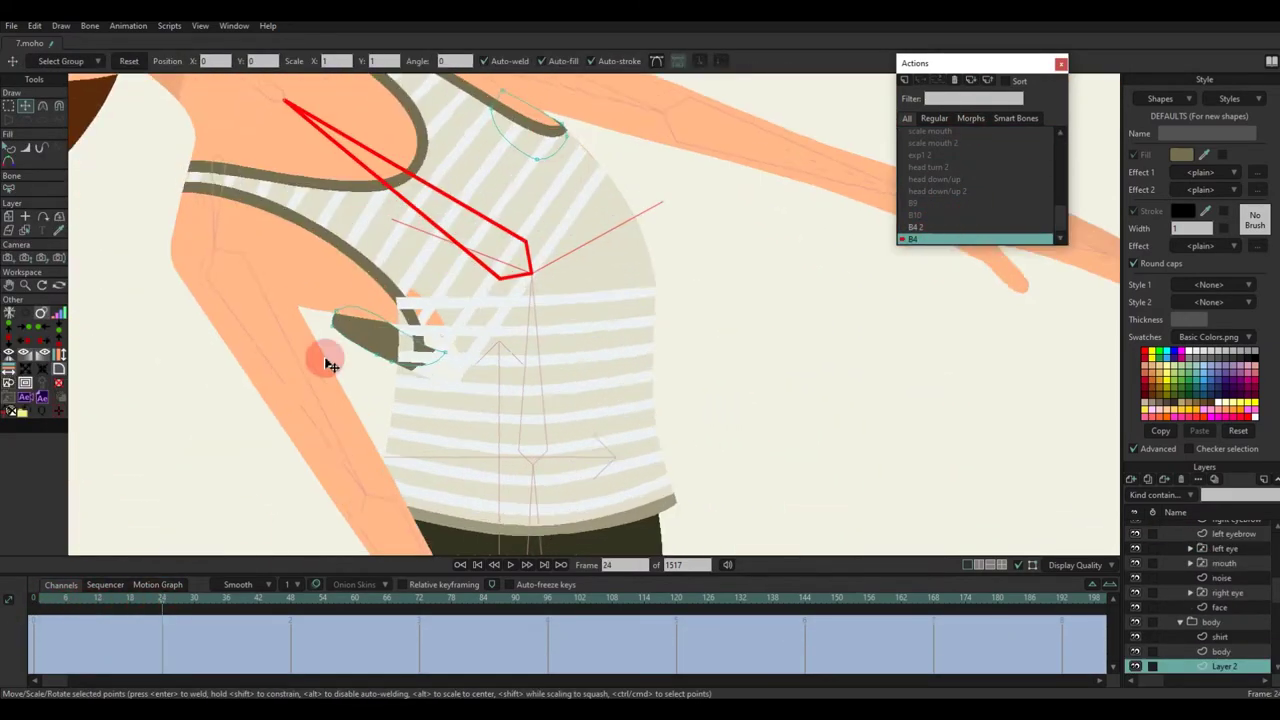
Step: In the B4 action at frame 24, reposition Layer 2's armhole points and pull the shirt's overlapping points toward the waist fold
{"action": "scroll", "coordinate": [329, 350], "scroll_direction": "up", "scroll_amount": 2}
{"action": "left_click_drag", "start_coordinate": [329, 340], "coordinate": [320, 308]}
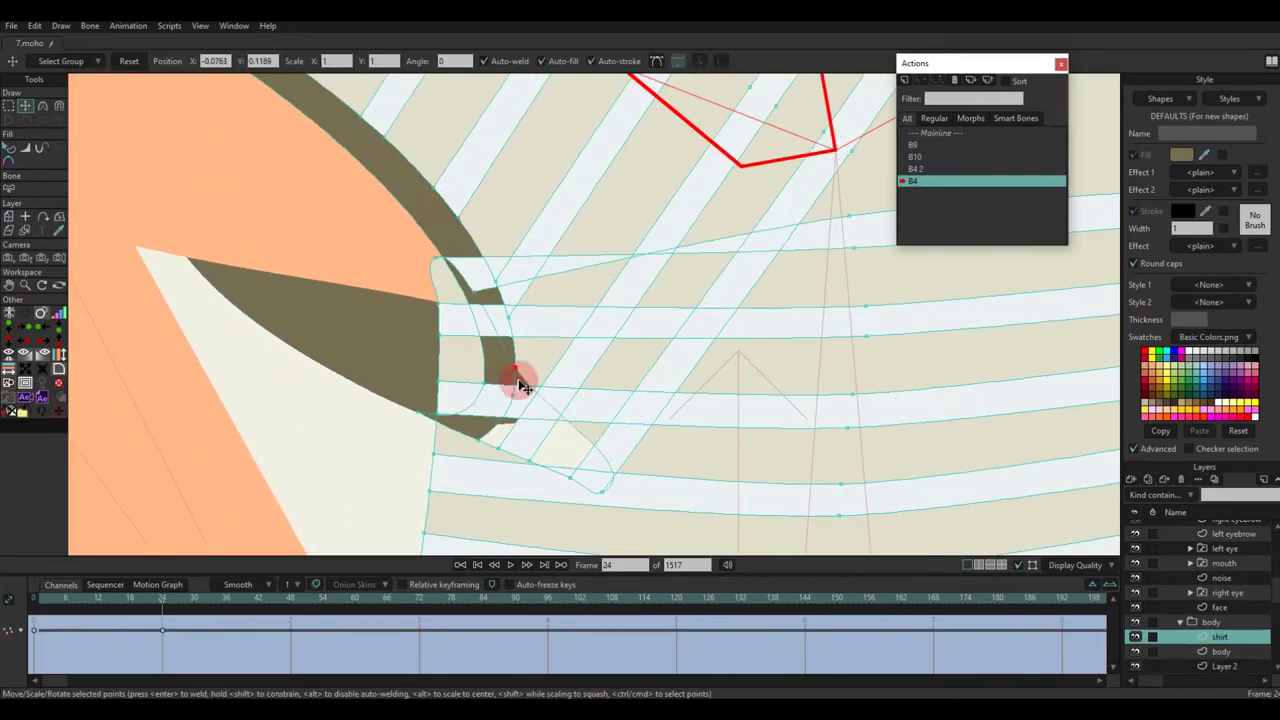
{"action": "left_click_drag", "start_coordinate": [440, 304], "coordinate": [511, 417]}
{"action": "scroll", "coordinate": [538, 440], "scroll_direction": "down", "scroll_amount": 6}
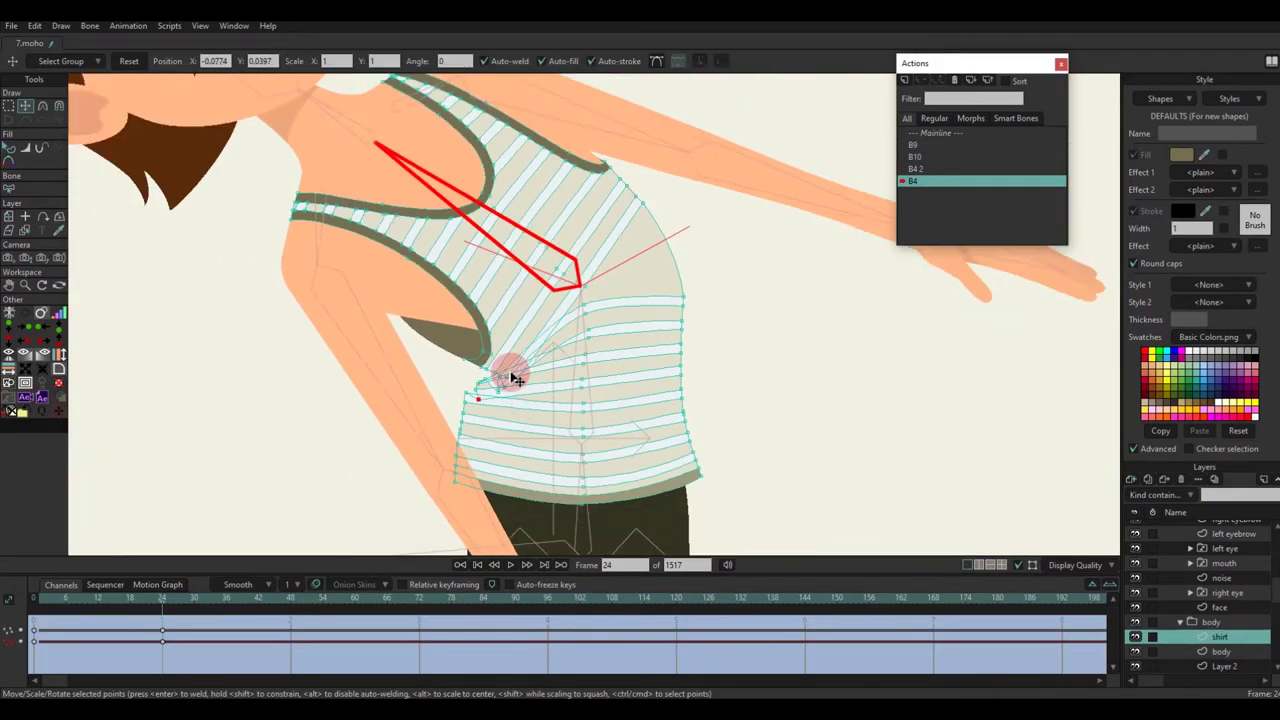
Step: Fan the shirt's stripe points up the stretched outer edge and gather the opposite stripe ends at the waist fold
{"action": "left_click_drag", "start_coordinate": [683, 297], "coordinate": [660, 233]}
{"action": "scroll", "coordinate": [641, 205], "scroll_direction": "up", "scroll_amount": 4}
{"action": "scroll", "coordinate": [640, 175], "scroll_direction": "up", "scroll_amount": 5}
{"action": "scroll", "coordinate": [640, 240], "scroll_direction": "down", "scroll_amount": 4}
{"action": "left_click_drag", "start_coordinate": [787, 509], "coordinate": [742, 289]}
{"action": "left_click_drag", "start_coordinate": [763, 400], "coordinate": [537, 354]}
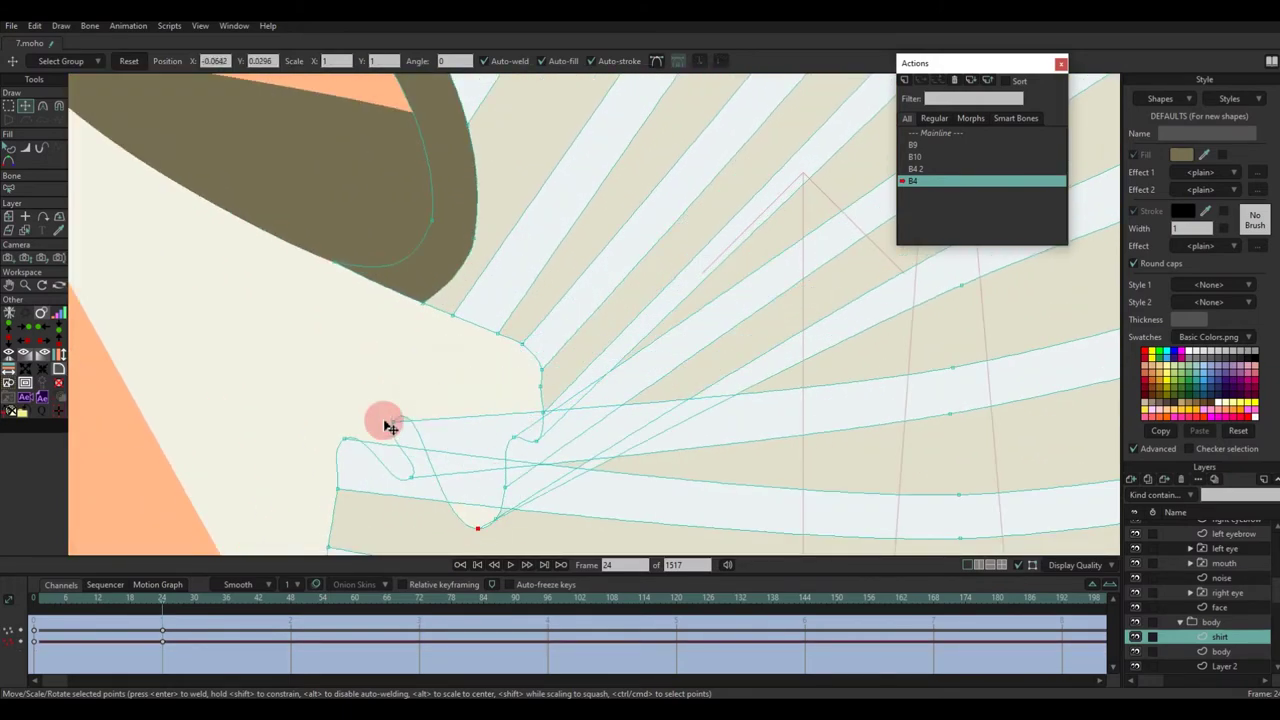
Step: Reshape Layer 2's rear armhole piece so its lower edge follows the shirt's armhole trim
{"action": "scroll", "coordinate": [393, 360], "scroll_direction": "down", "scroll_amount": 5}
{"action": "key", "text": "g"}
{"action": "scroll", "coordinate": [357, 349], "scroll_direction": "up", "scroll_amount": 3}
{"action": "left_click", "coordinate": [1224, 666]}
{"action": "key", "text": "t"}
{"action": "scroll", "coordinate": [372, 352], "scroll_direction": "up", "scroll_amount": 3}
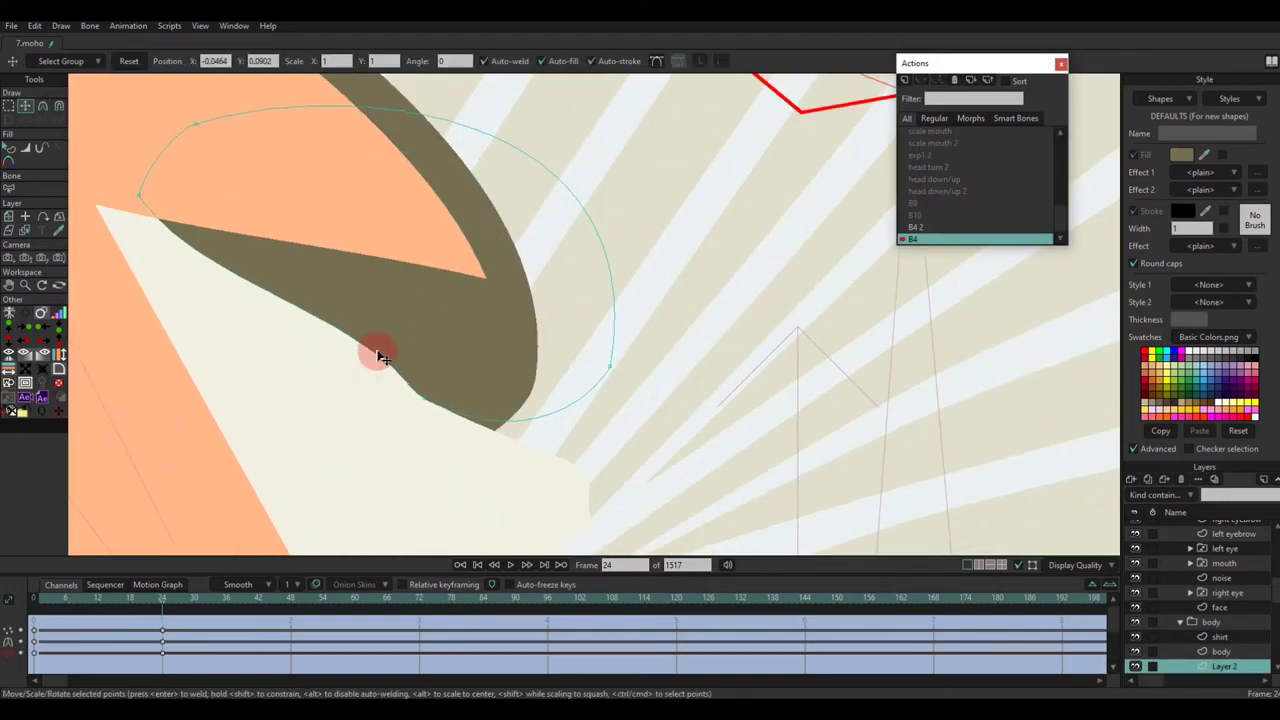
Step: Move the shirt's upper stripe end points below the bending-side armhole into a curved crease edge
{"action": "left_click", "coordinate": [1219, 637]}
{"action": "key", "text": "t"}
{"action": "scroll", "coordinate": [441, 354], "scroll_direction": "down", "scroll_amount": 5}
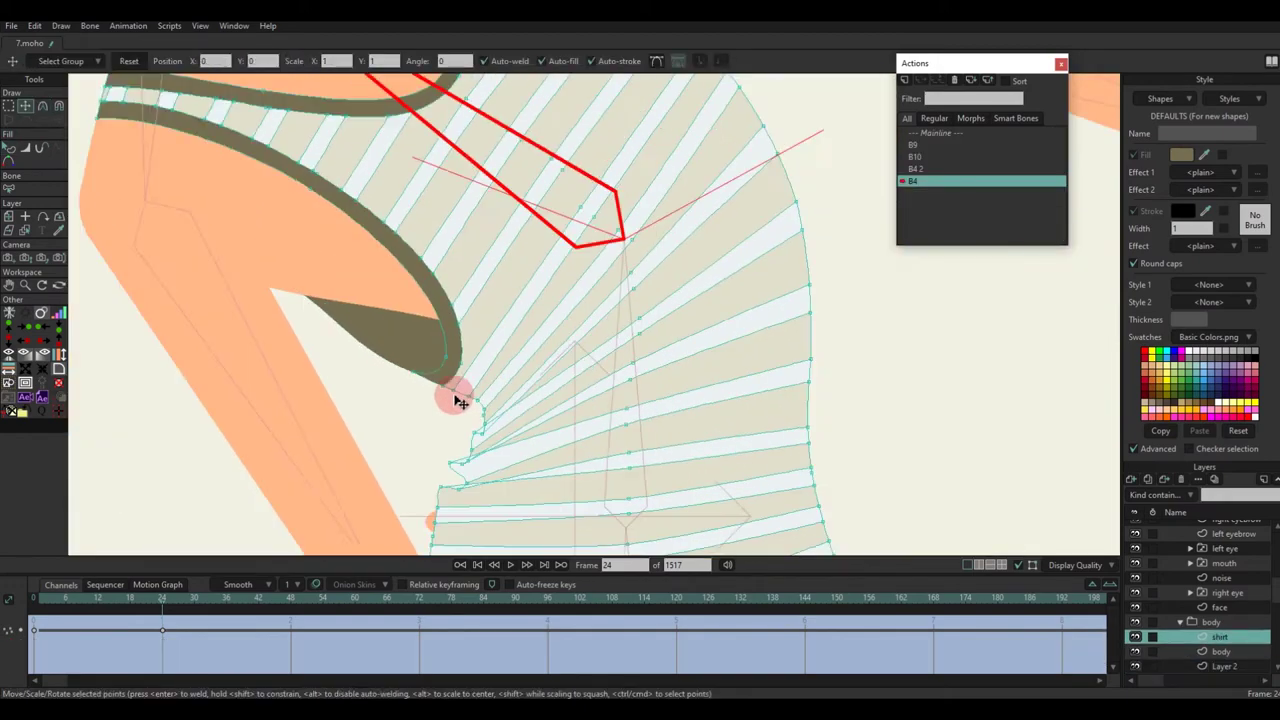
{"action": "left_click_drag", "start_coordinate": [454, 395], "coordinate": [457, 379]}
{"action": "scroll", "coordinate": [480, 370], "scroll_direction": "up", "scroll_amount": 3}
{"action": "scroll", "coordinate": [497, 431], "scroll_direction": "up", "scroll_amount": 5}
{"action": "left_click_drag", "start_coordinate": [497, 431], "coordinate": [478, 358]}
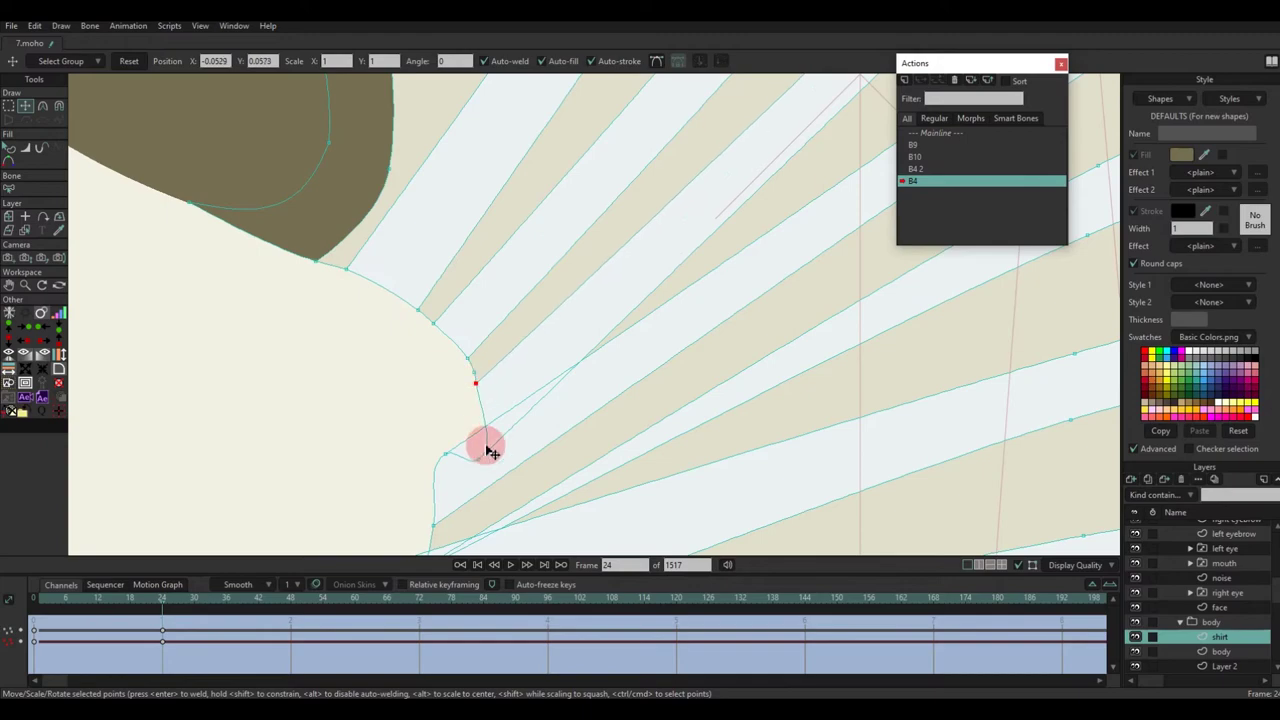
{"action": "scroll", "coordinate": [490, 451], "scroll_direction": "down", "scroll_amount": 3}
{"action": "scroll", "coordinate": [463, 371], "scroll_direction": "up", "scroll_amount": 3}
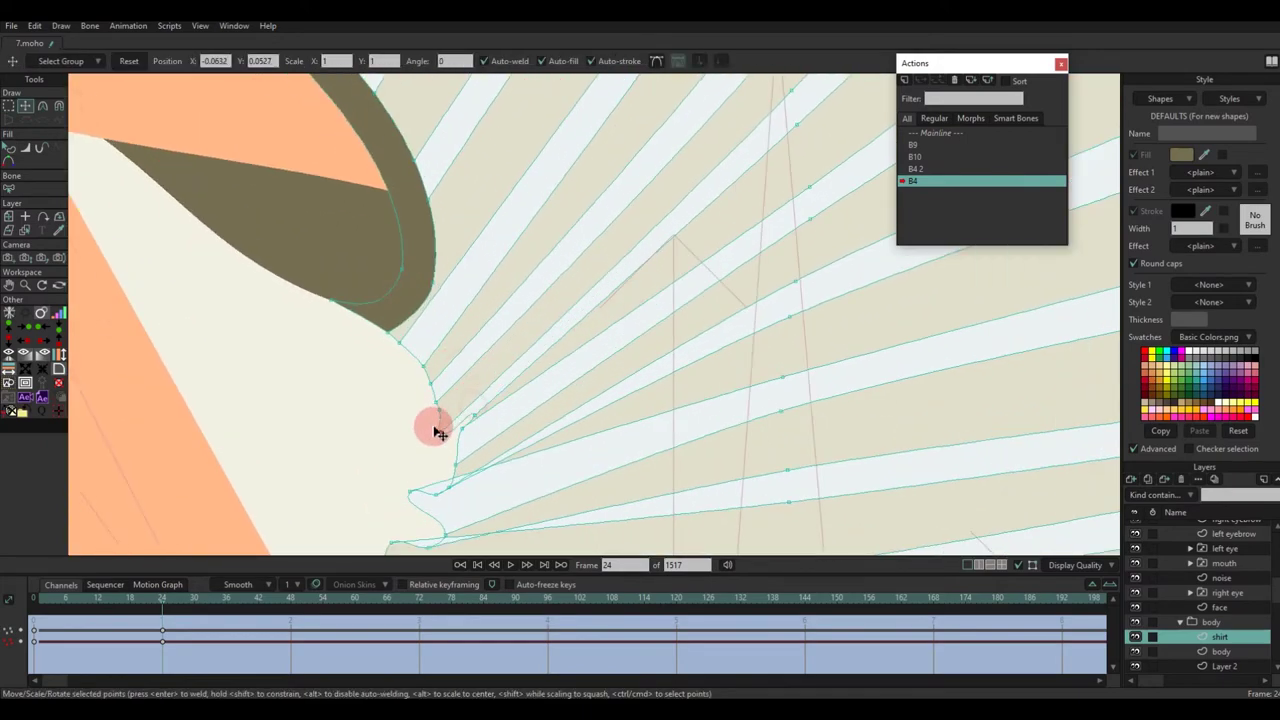
Step: Align the remaining stripe end points from the armhole trim down to the hem along a clean side edge
{"action": "scroll", "coordinate": [455, 440], "scroll_direction": "up", "scroll_amount": 1}
{"action": "left_click_drag", "start_coordinate": [462, 375], "coordinate": [446, 384]}
{"action": "scroll", "coordinate": [468, 273], "scroll_direction": "down", "scroll_amount": 2}
{"action": "left_click_drag", "start_coordinate": [426, 320], "coordinate": [455, 325]}
{"action": "scroll", "coordinate": [460, 304], "scroll_direction": "up", "scroll_amount": 2}
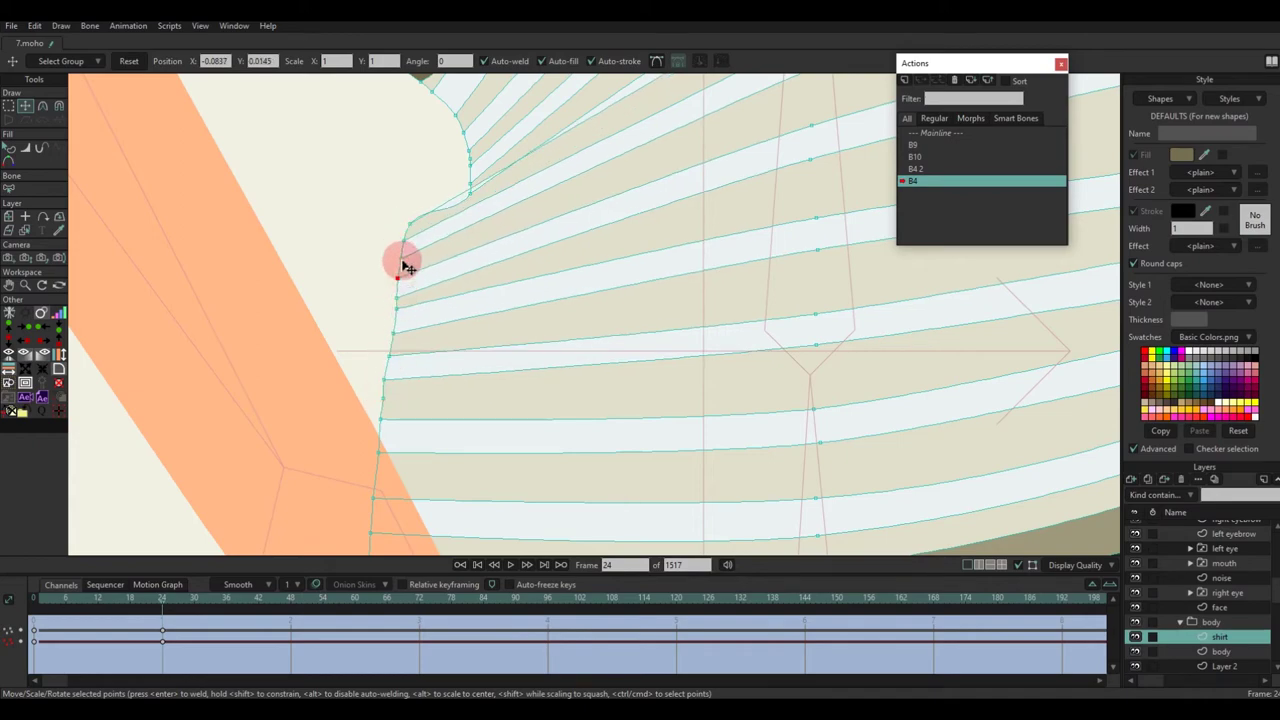
{"action": "left_click_drag", "start_coordinate": [408, 219], "coordinate": [448, 275]}
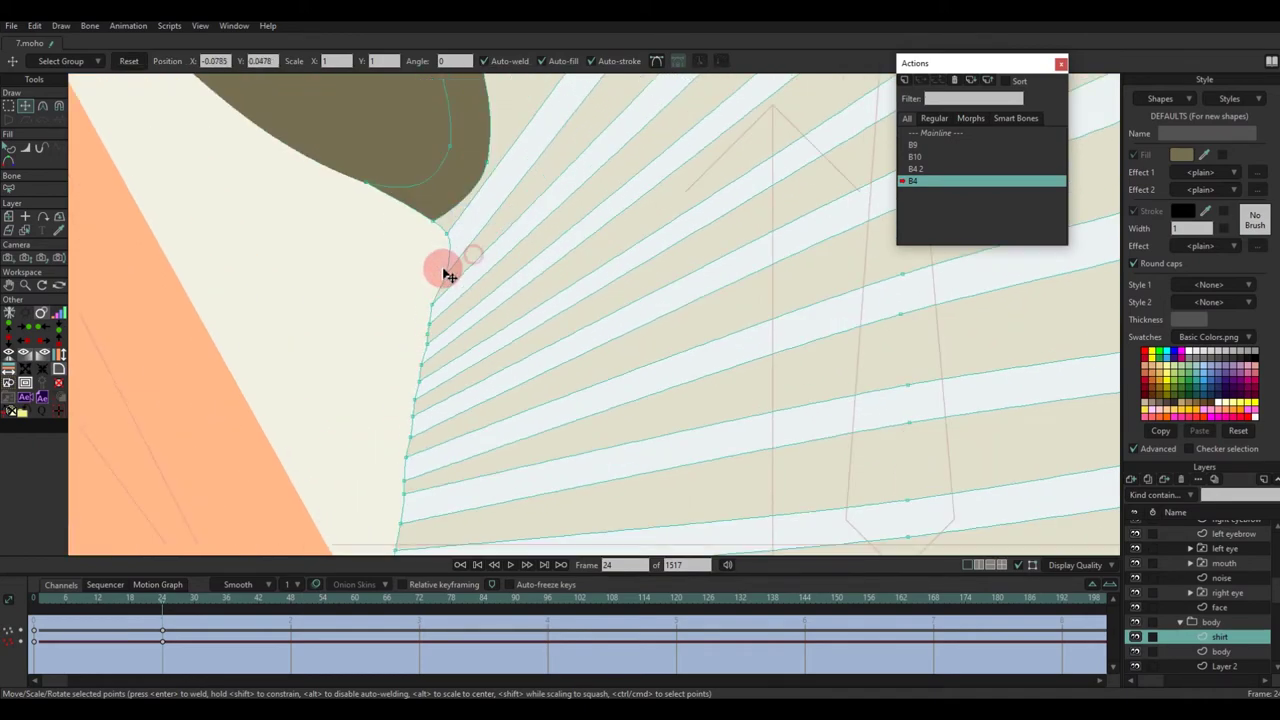
Step: Adjust the shirt's inner stripe points and their curvature near the bent bone, and refine the outer edge
{"action": "scroll", "coordinate": [500, 240], "scroll_direction": "down", "scroll_amount": 7}
{"action": "scroll", "coordinate": [530, 240], "scroll_direction": "up", "scroll_amount": 3}
{"action": "key", "text": "c"}
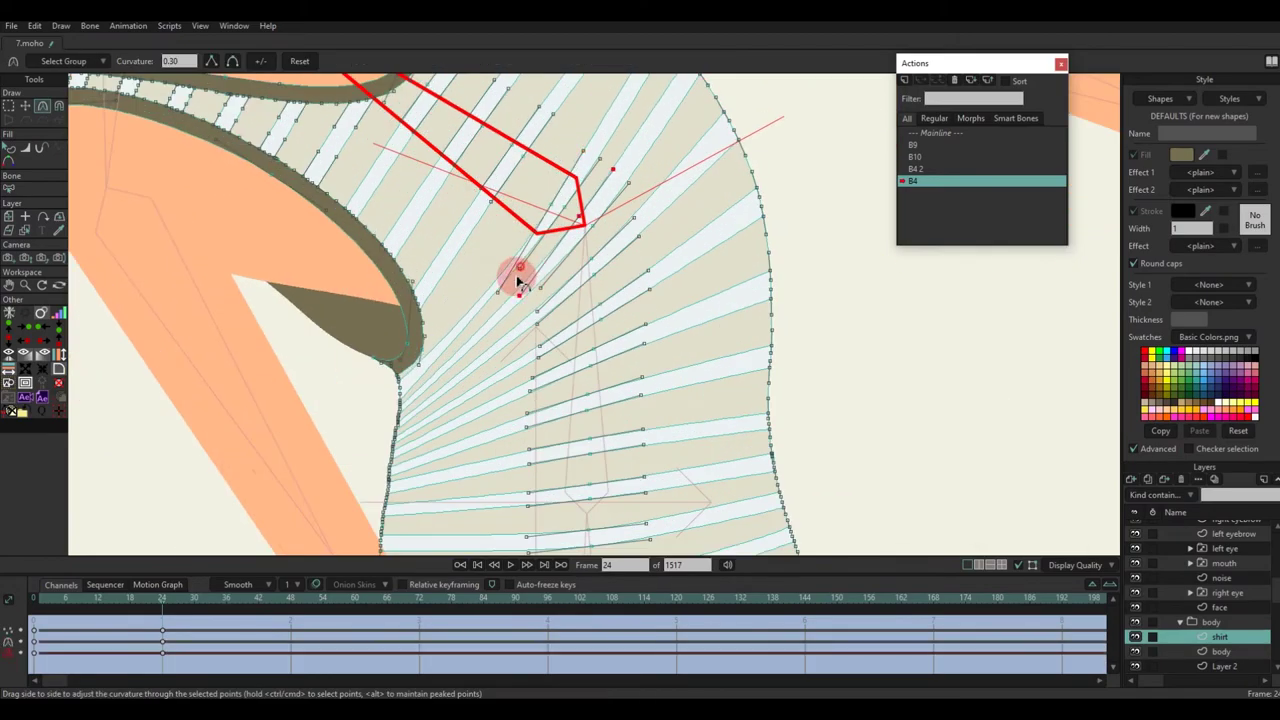
{"action": "key", "text": "t"}
{"action": "scroll", "coordinate": [530, 240], "scroll_direction": "down", "scroll_amount": 3}
{"action": "left_click", "coordinate": [548, 184]}
{"action": "left_click_drag", "start_coordinate": [553, 190], "coordinate": [645, 289]}
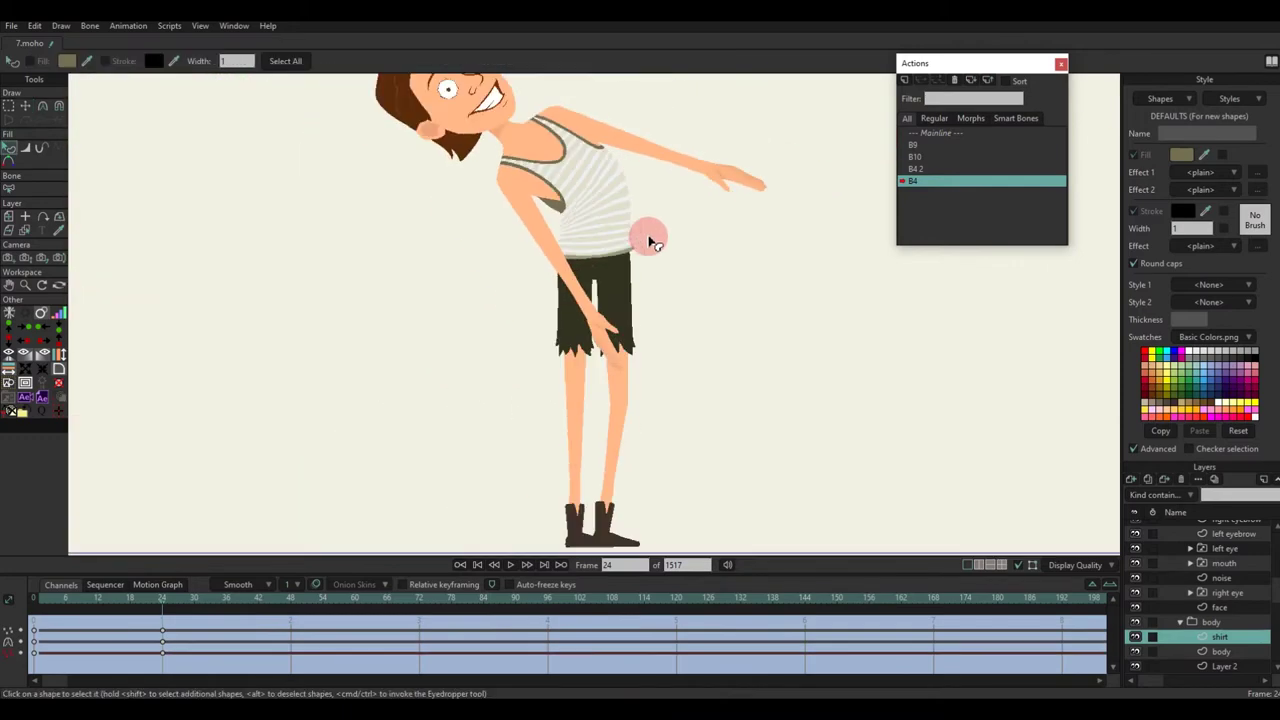
Step: Correct the shirt at frame 12 of B4, fit the body layer's armpit point at frame 24, and scrub the bend
{"action": "left_click_drag", "start_coordinate": [126, 606], "coordinate": [103, 605]}
{"action": "left_click", "coordinate": [495, 278]}
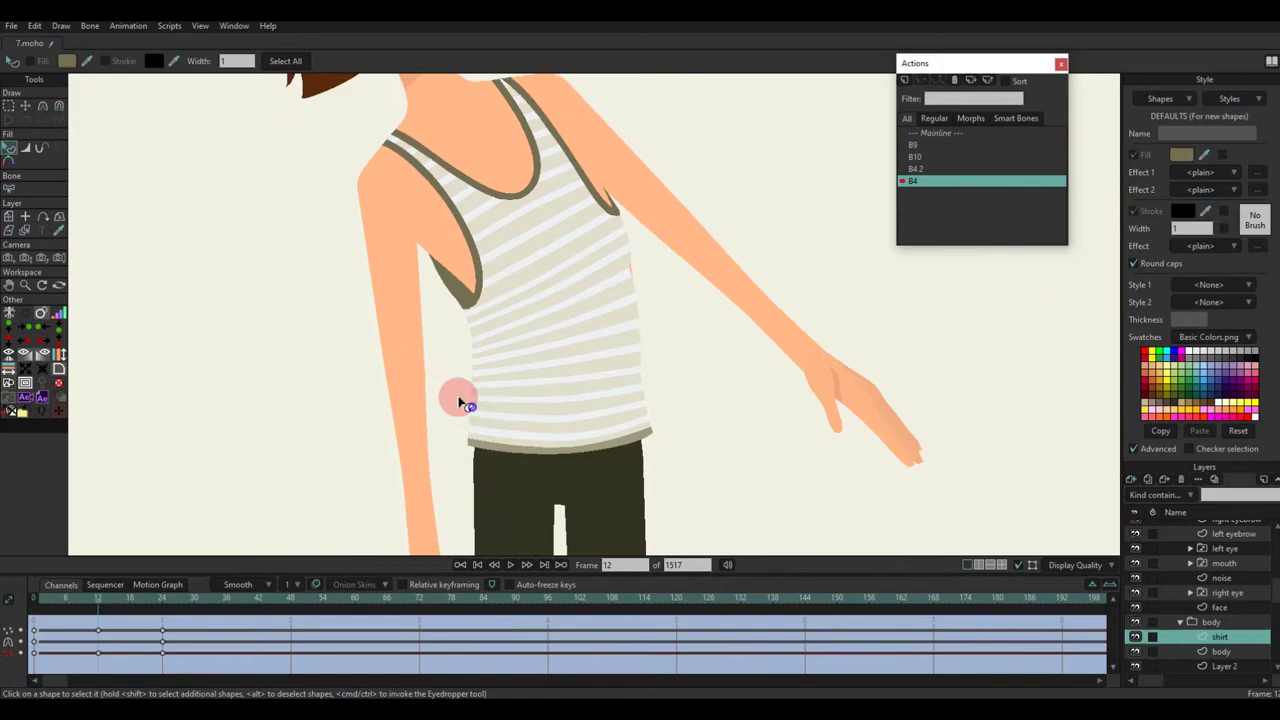
{"action": "left_click", "coordinate": [100, 614]}
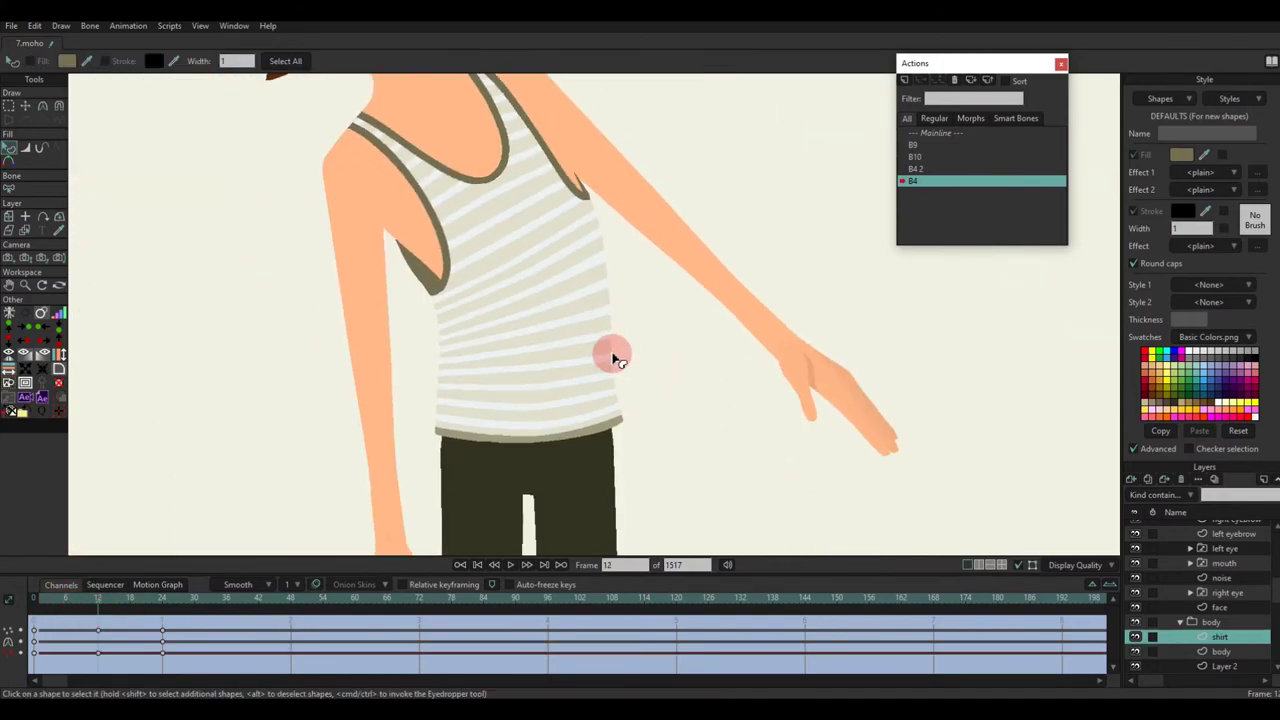
{"action": "left_click_drag", "start_coordinate": [80, 606], "coordinate": [100, 606]}
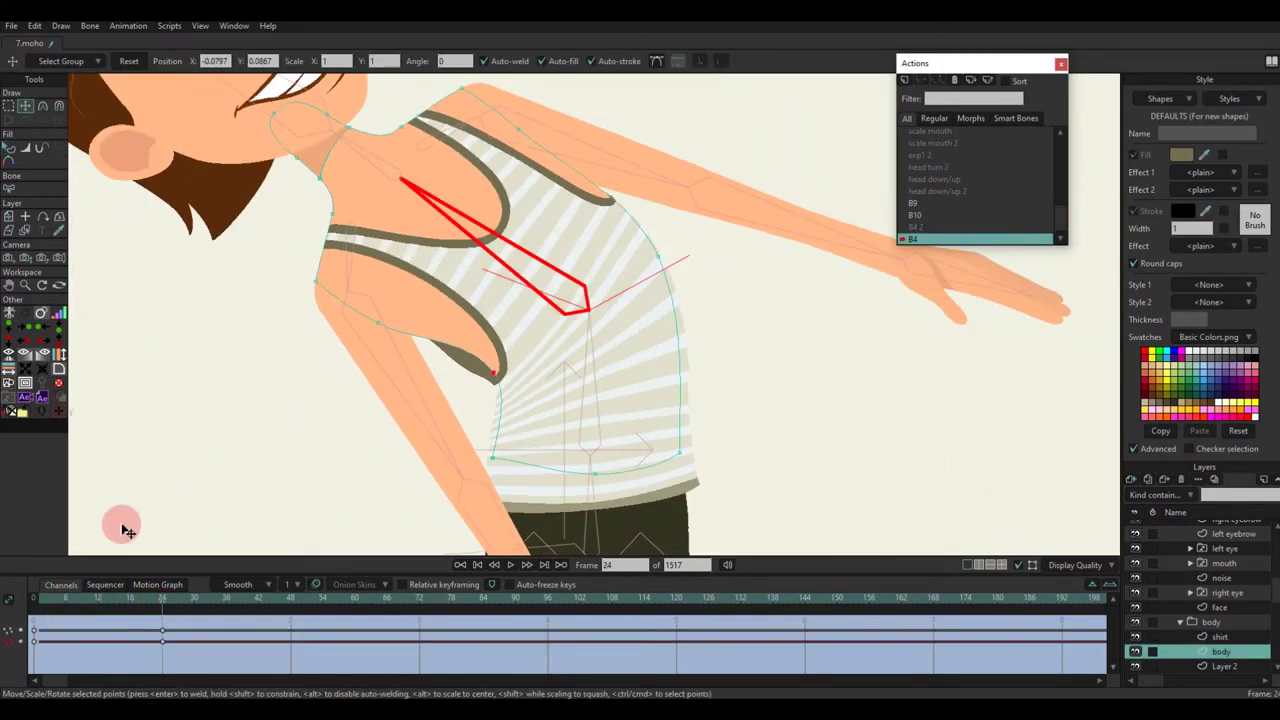
{"action": "left_click", "coordinate": [171, 606]}
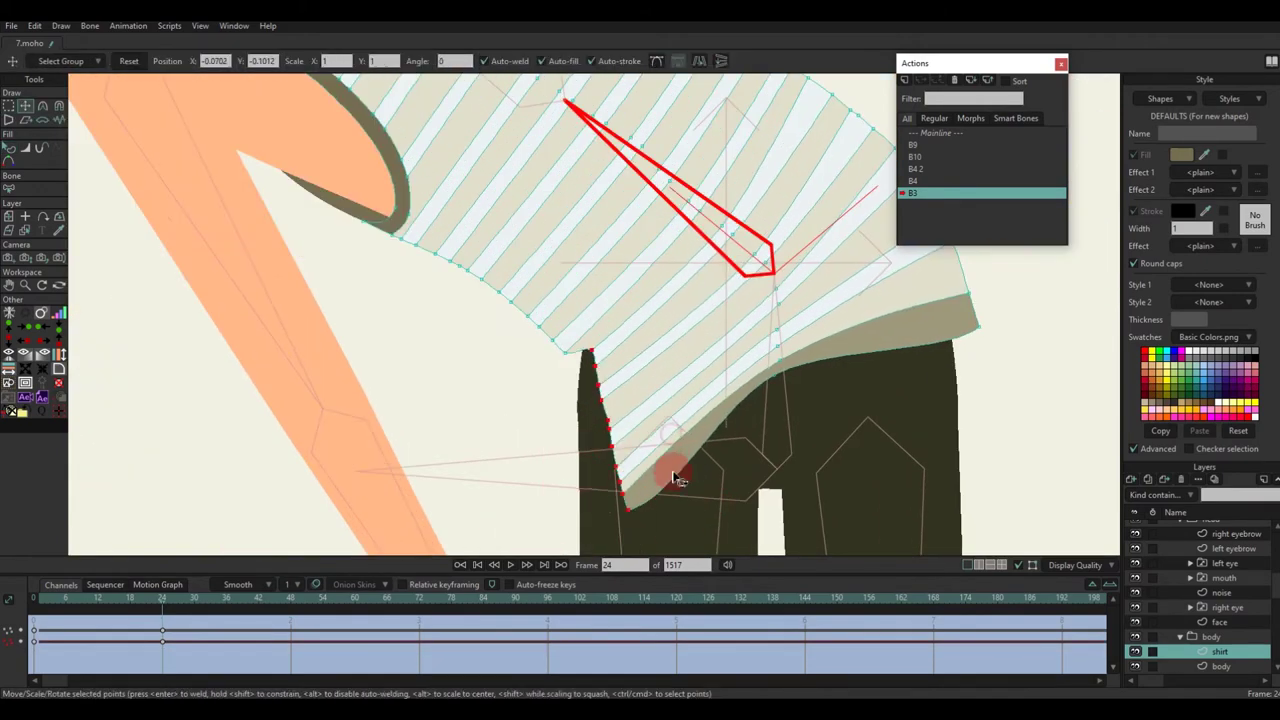
Step: In the B3 action at frame 24, shift the shirt's lower side points above the hem on the bending side
{"action": "left_click_drag", "start_coordinate": [579, 486], "coordinate": [569, 486]}
{"action": "scroll", "coordinate": [765, 345], "scroll_direction": "up", "scroll_amount": 2}
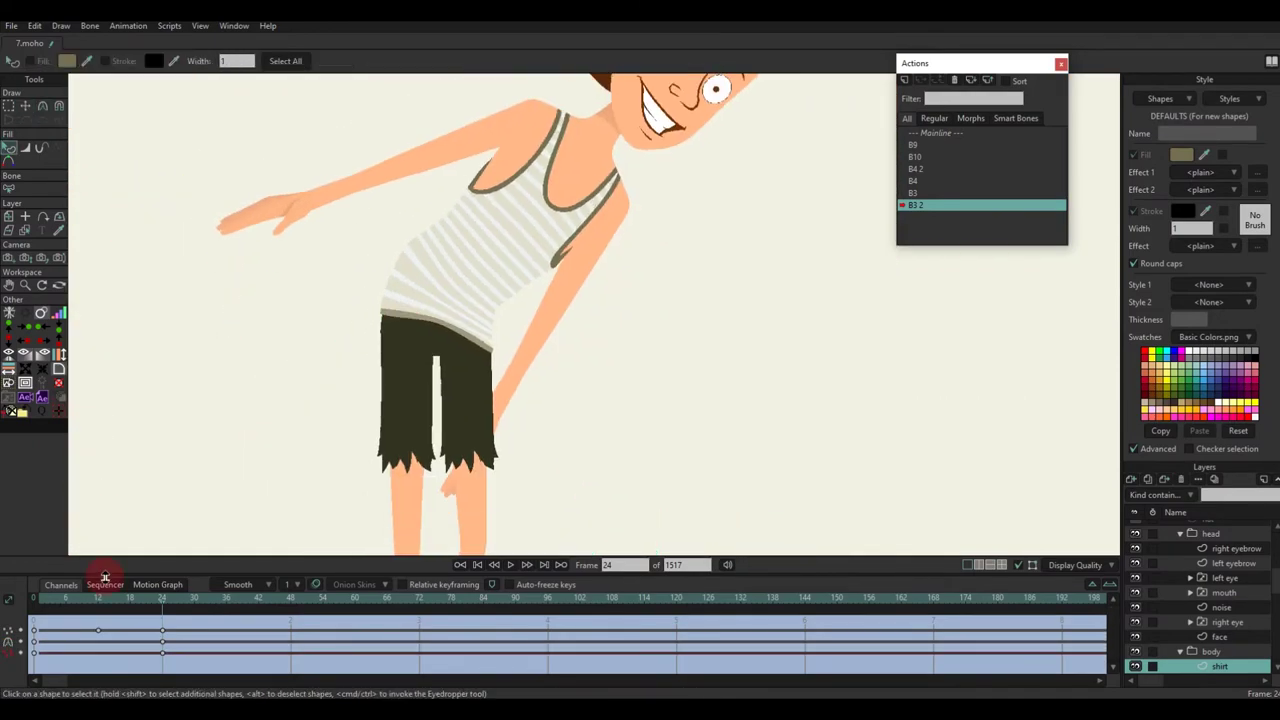
Step: Scrub the B3 2 action and correct the shirt's shape at frame 12
{"action": "left_click", "coordinate": [53, 615]}
{"action": "left_click_drag", "start_coordinate": [53, 615], "coordinate": [103, 608]}
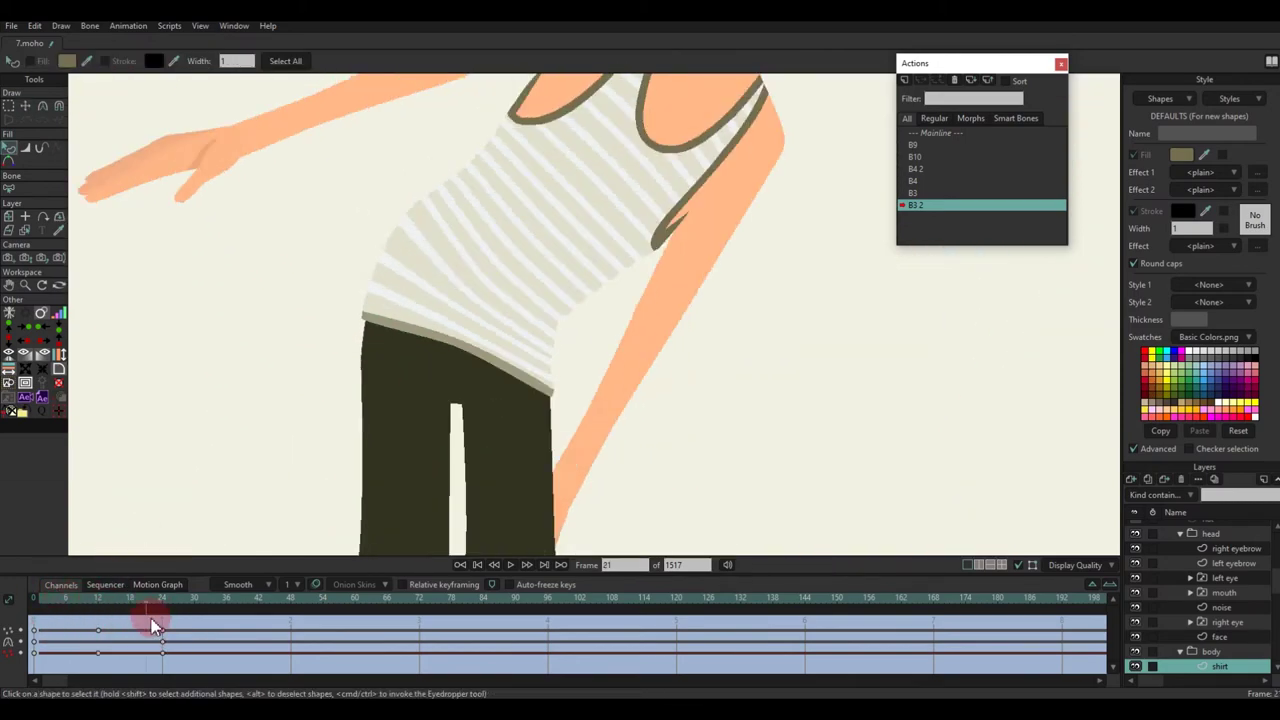
{"action": "left_click", "coordinate": [93, 604]}
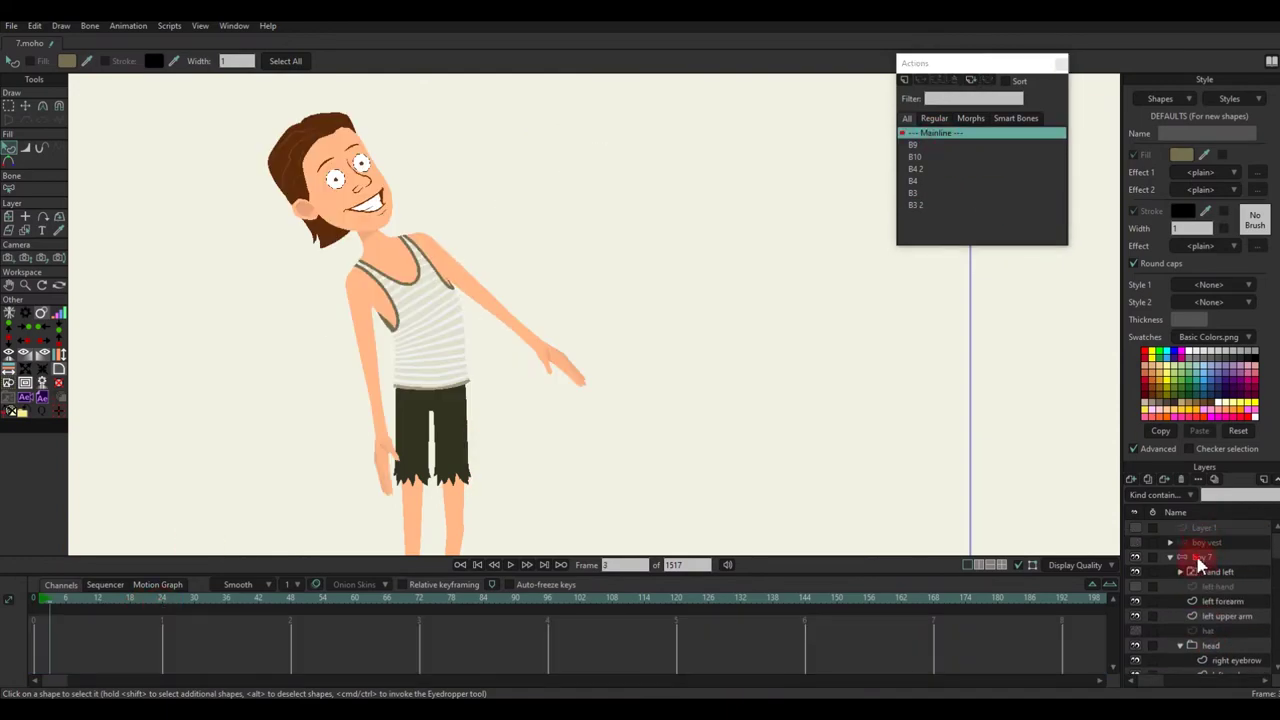
Step: Select the boy 7 rig in the Mainline and test poses with the eyebrow, eye effect, arm and spine bones
{"action": "left_click", "coordinate": [1201, 557]}
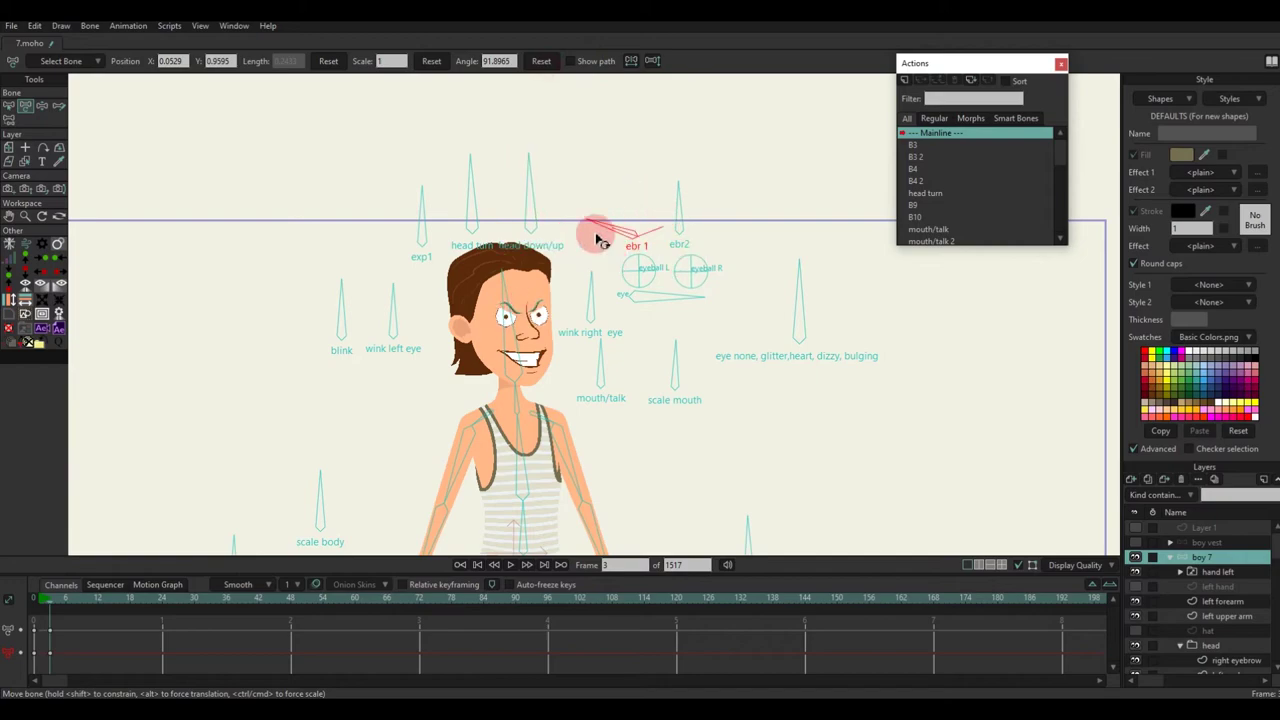
{"action": "left_click", "coordinate": [766, 201]}
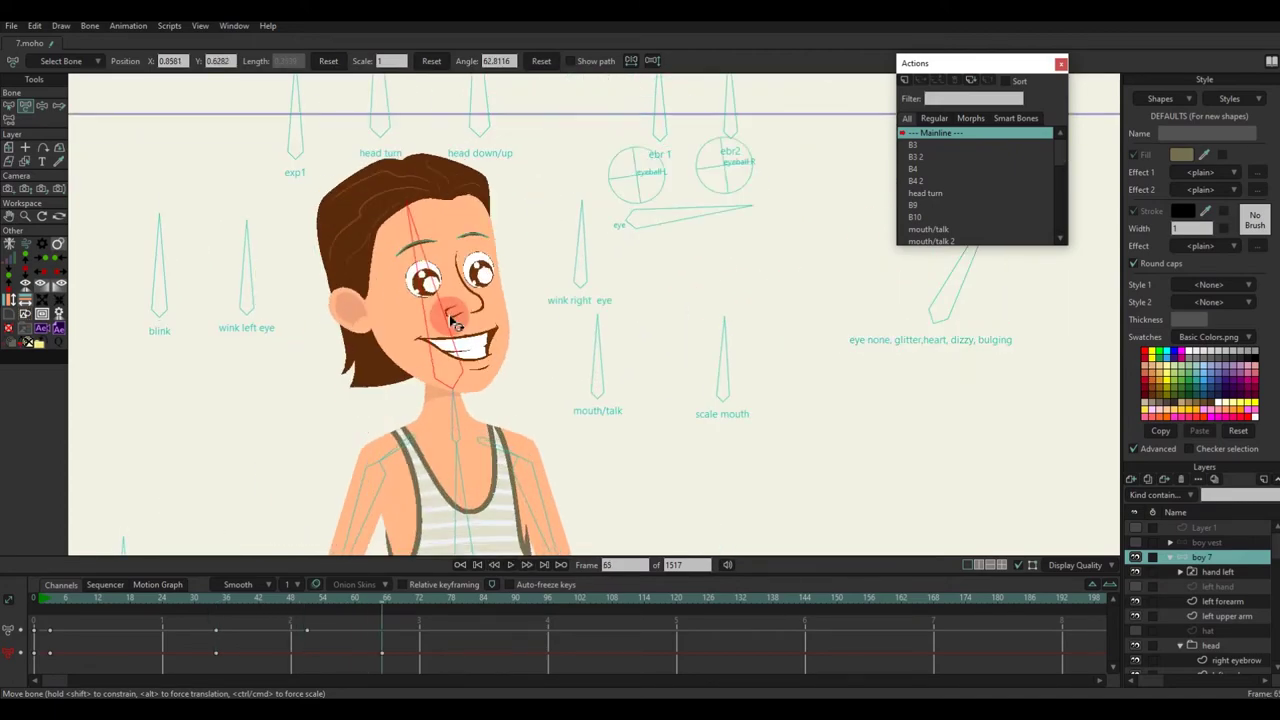
{"action": "left_click", "coordinate": [1005, 347]}
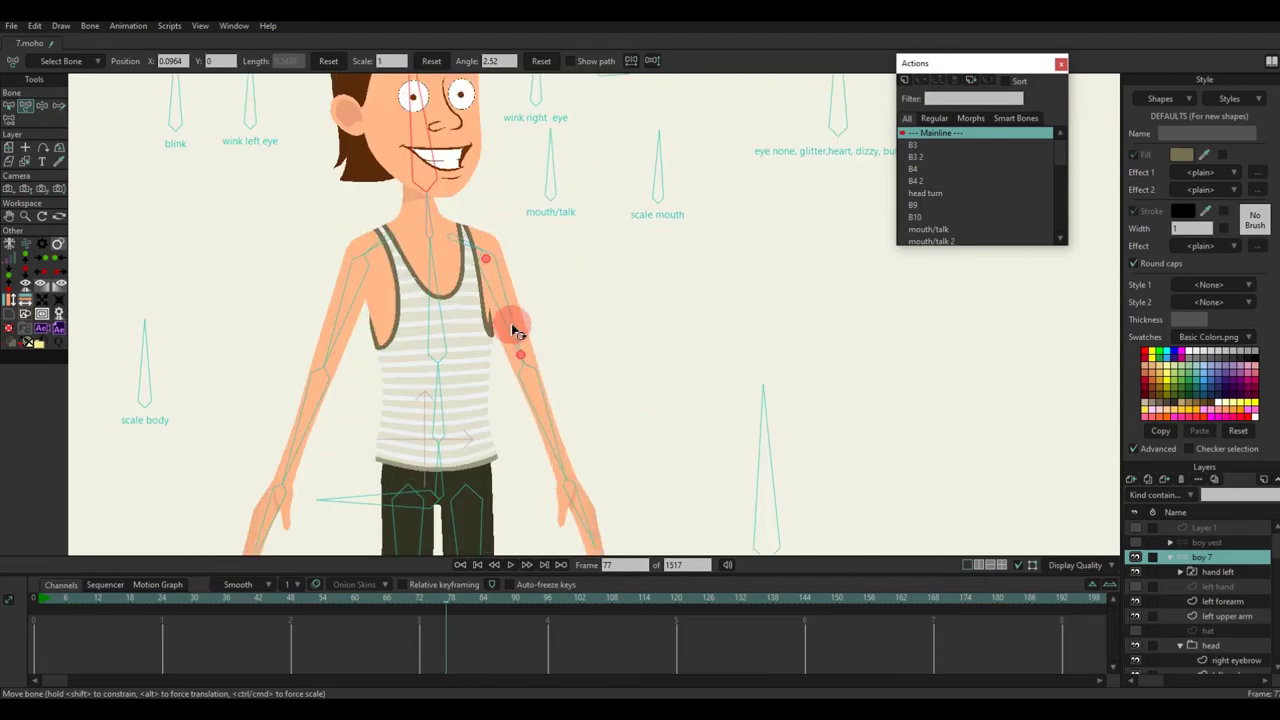
{"action": "left_click", "coordinate": [305, 302]}
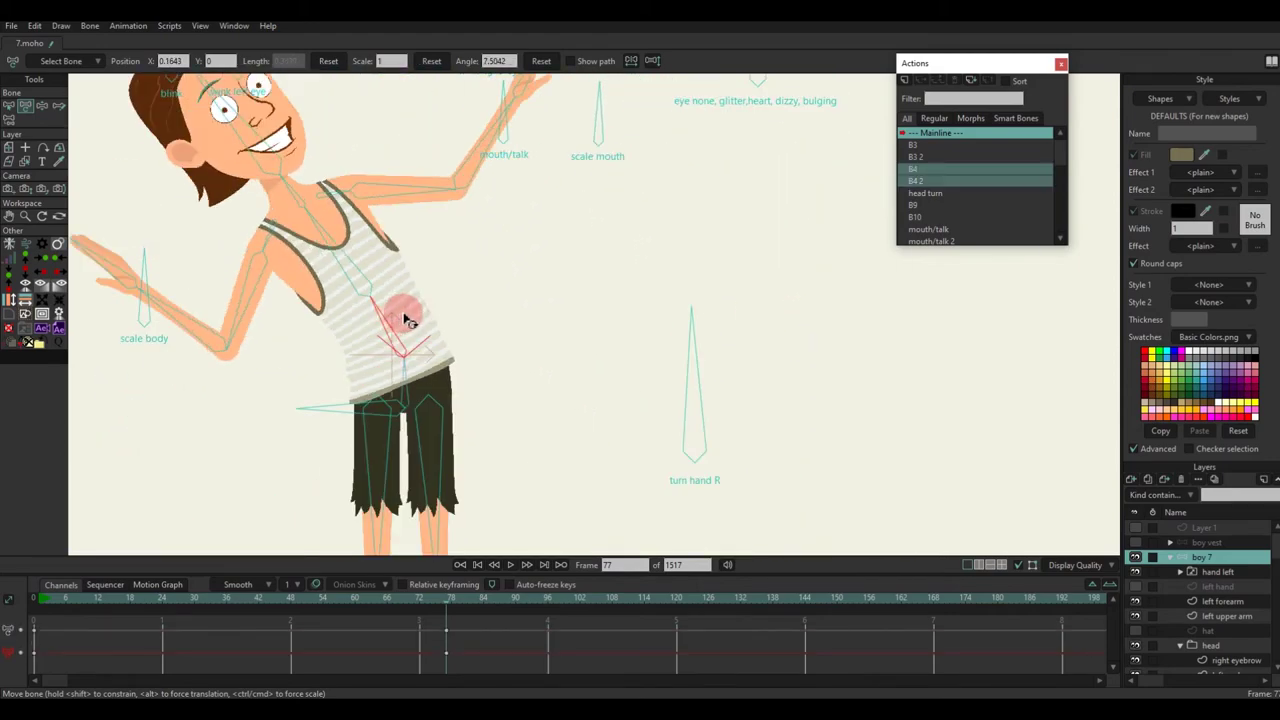
Step: Test the spine and leg bones in a stepping pose at frame 77, and delete the test keyframes from the timeline
{"action": "left_click", "coordinate": [425, 288]}
{"action": "left_click", "coordinate": [458, 540]}
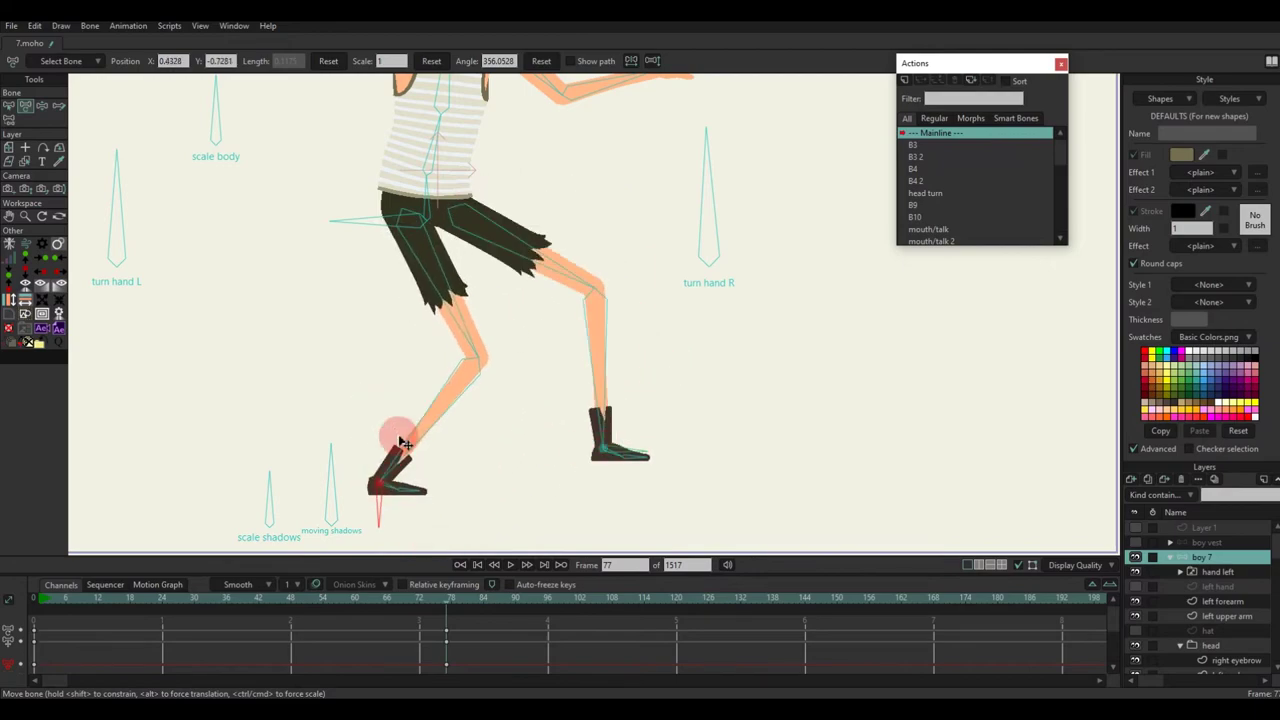
{"action": "left_click", "coordinate": [437, 640]}
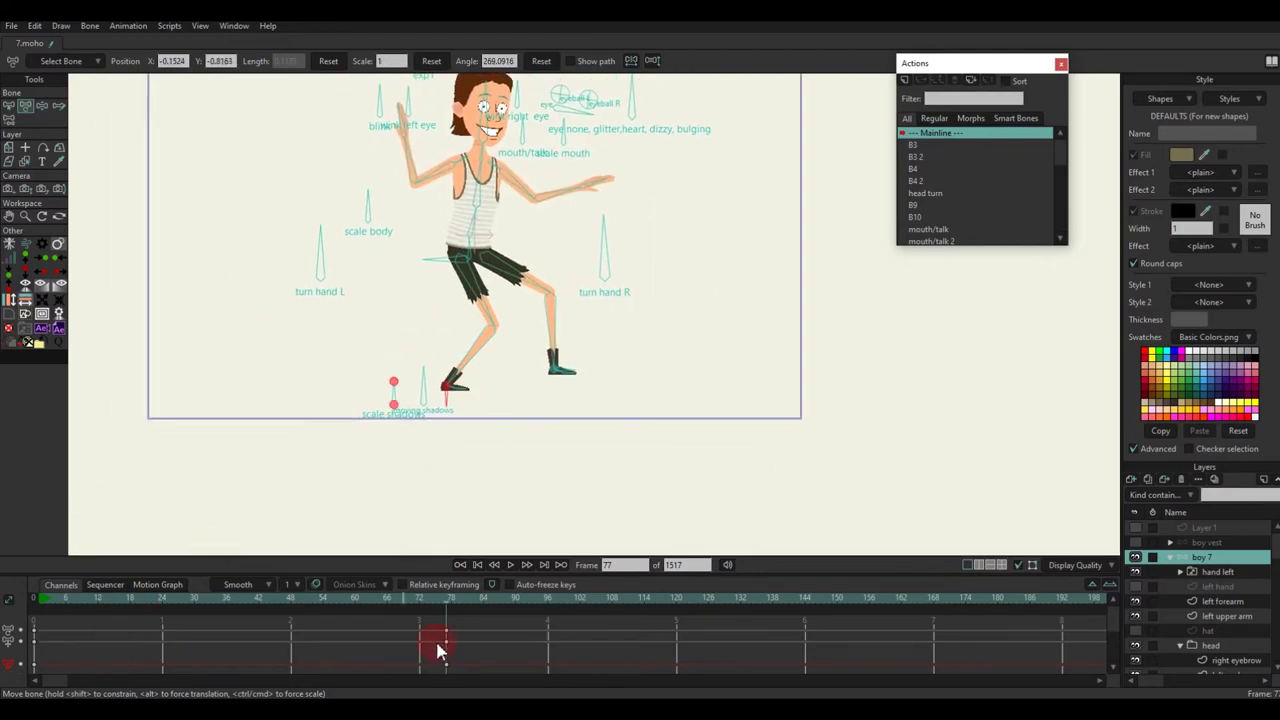
{"action": "left_click_drag", "start_coordinate": [475, 655], "coordinate": [82, 632]}
{"action": "key", "text": "Delete"}
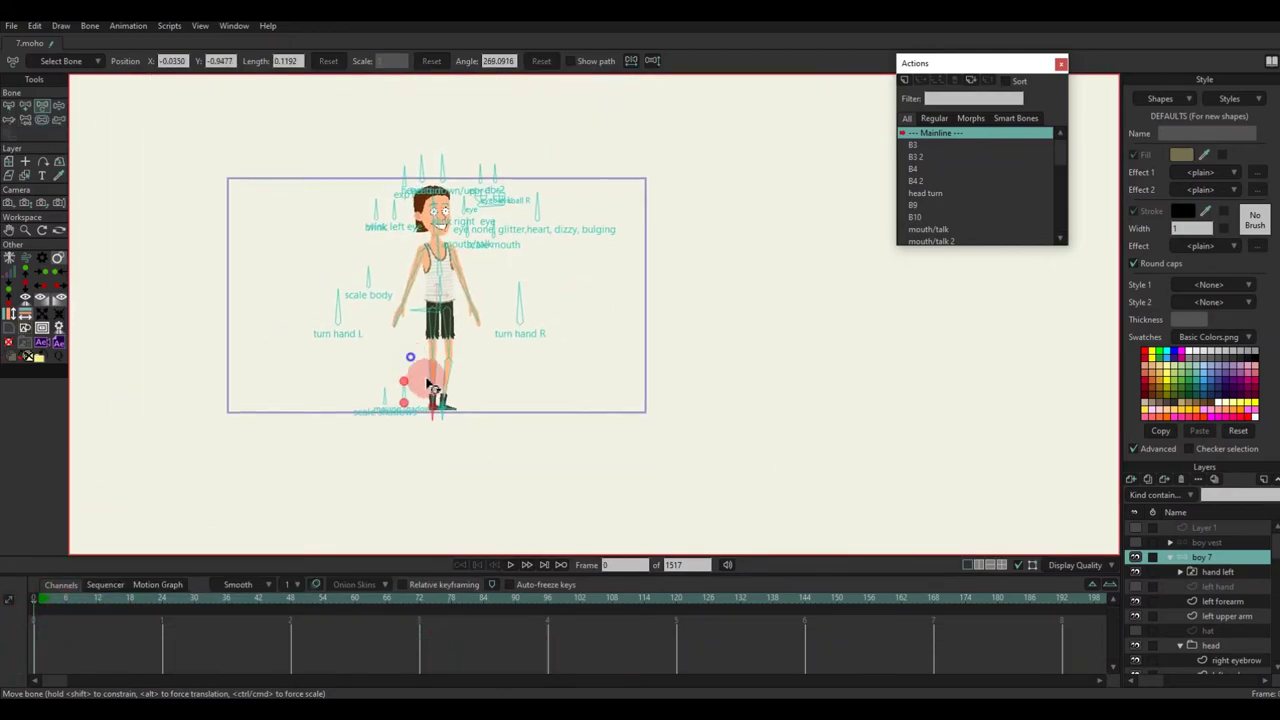
Step: Show the boy vest rig and select its shadows layer beneath the black shoes for transforming
{"action": "left_click", "coordinate": [1136, 543]}
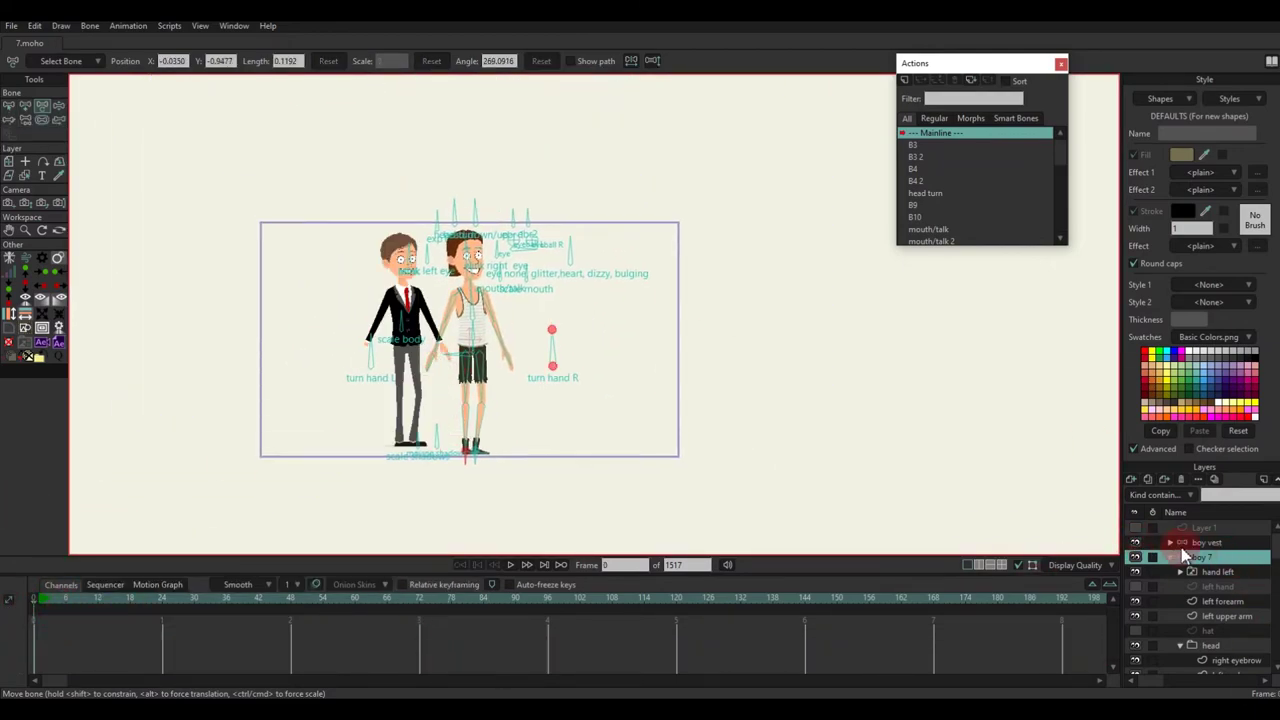
{"action": "scroll", "coordinate": [429, 434], "scroll_direction": "up", "scroll_amount": 6}
{"action": "right_click", "coordinate": [313, 424], "text": "alt"}
{"action": "scroll", "coordinate": [314, 424], "scroll_direction": "down", "scroll_amount": 2}
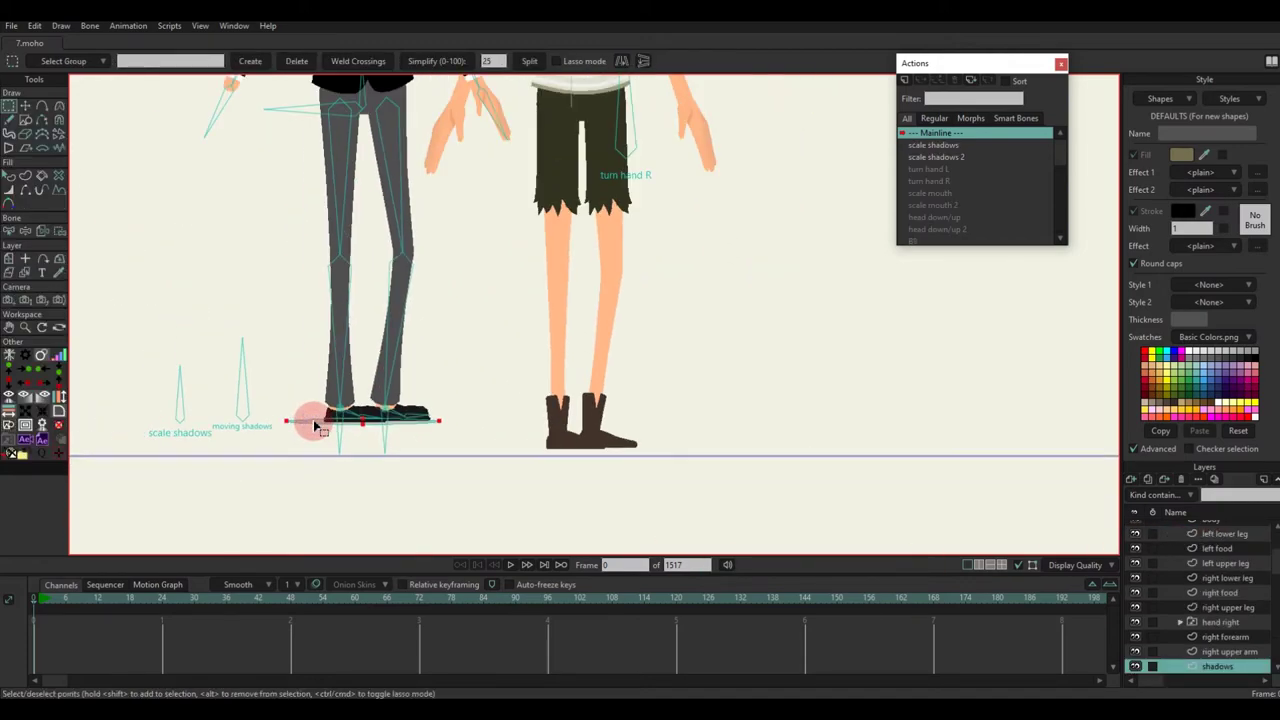
{"action": "key", "text": "t"}
{"action": "scroll", "coordinate": [328, 420], "scroll_direction": "up", "scroll_amount": 5}
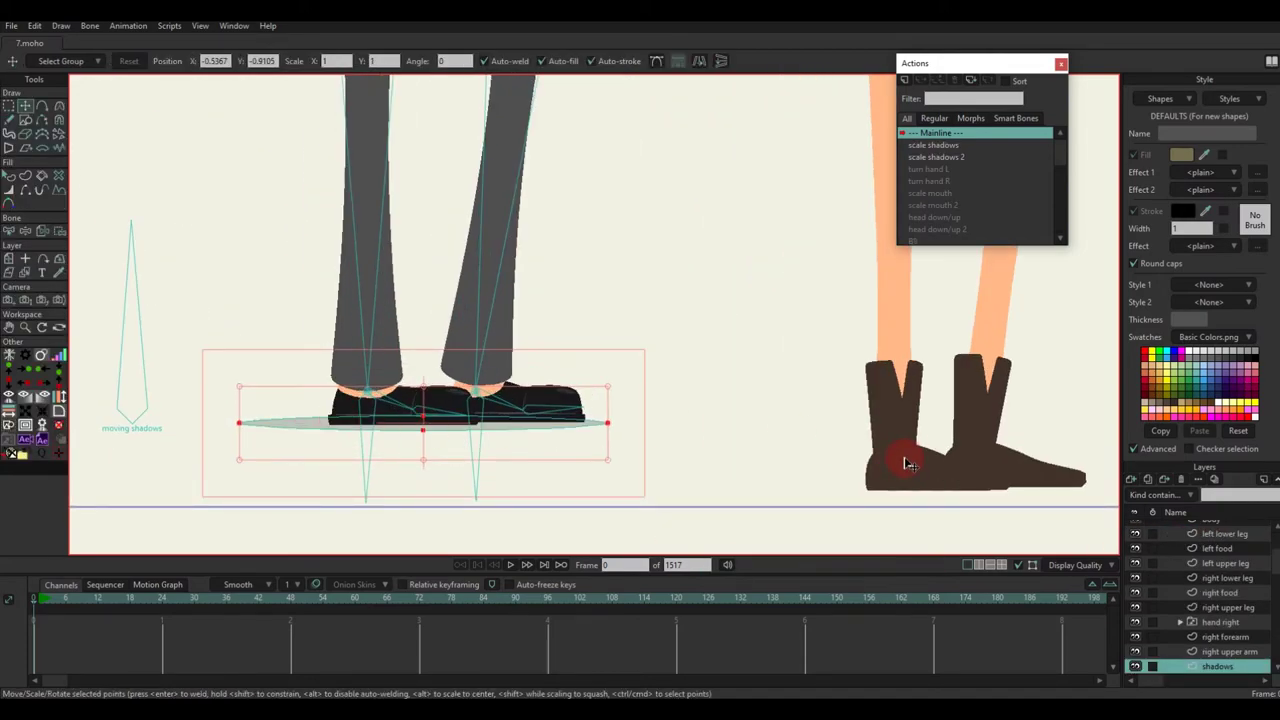
Step: Move the shadows layer out of the boy vest rig to the end of the boy 7 rig, below right upper arm
{"action": "scroll", "coordinate": [1207, 620], "scroll_direction": "down", "scroll_amount": 2}
{"action": "scroll", "coordinate": [1232, 557], "scroll_direction": "down", "scroll_amount": 1}
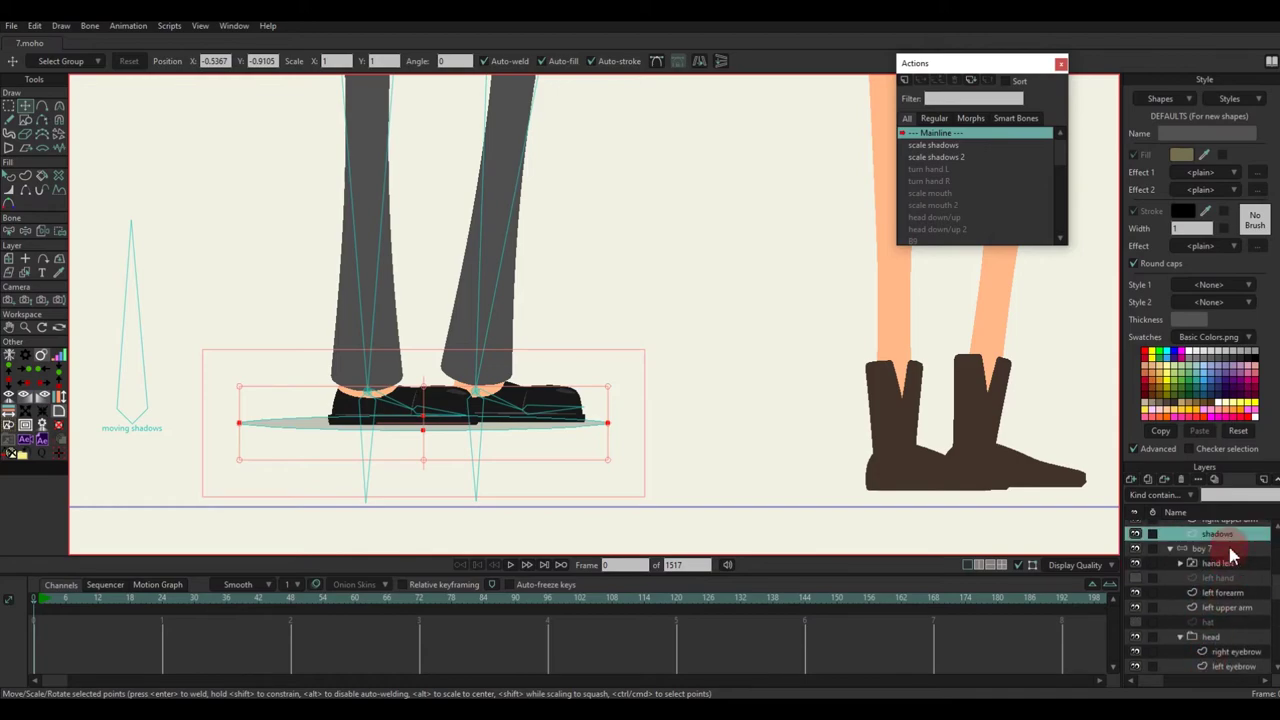
{"action": "scroll", "coordinate": [1230, 670], "scroll_direction": "down", "scroll_amount": 2}
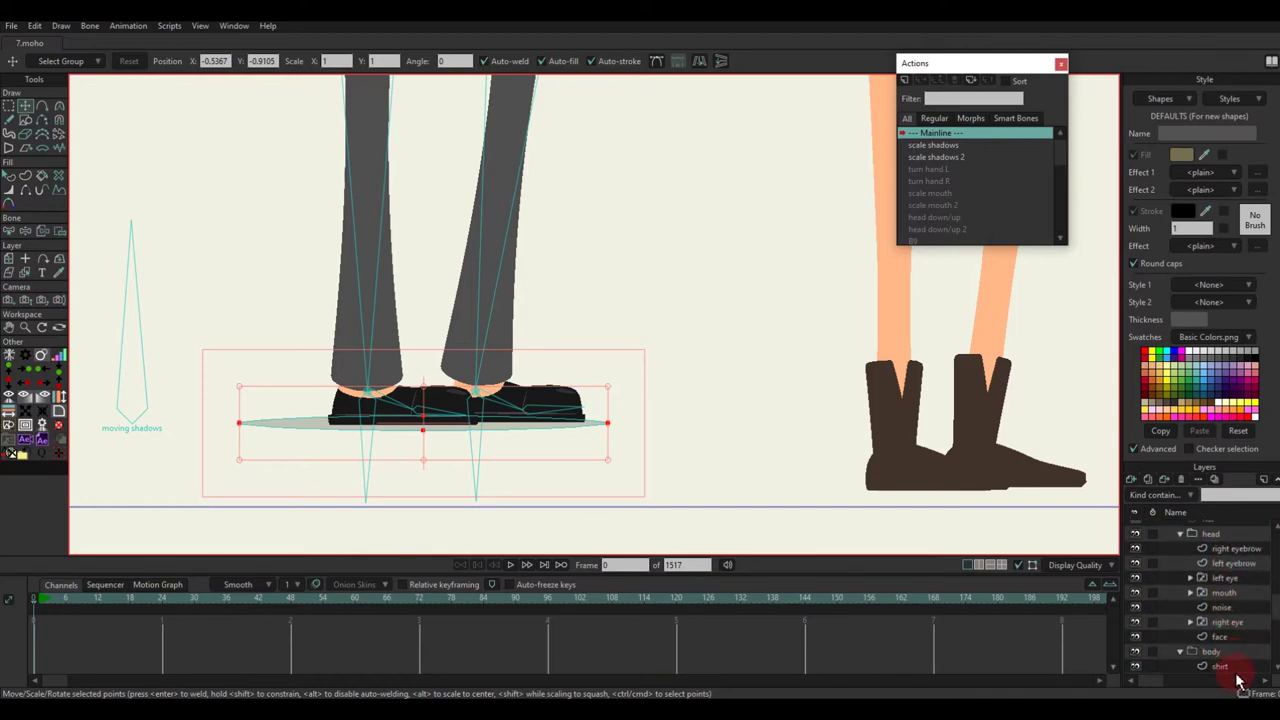
{"action": "scroll", "coordinate": [1230, 670], "scroll_direction": "down", "scroll_amount": 3}
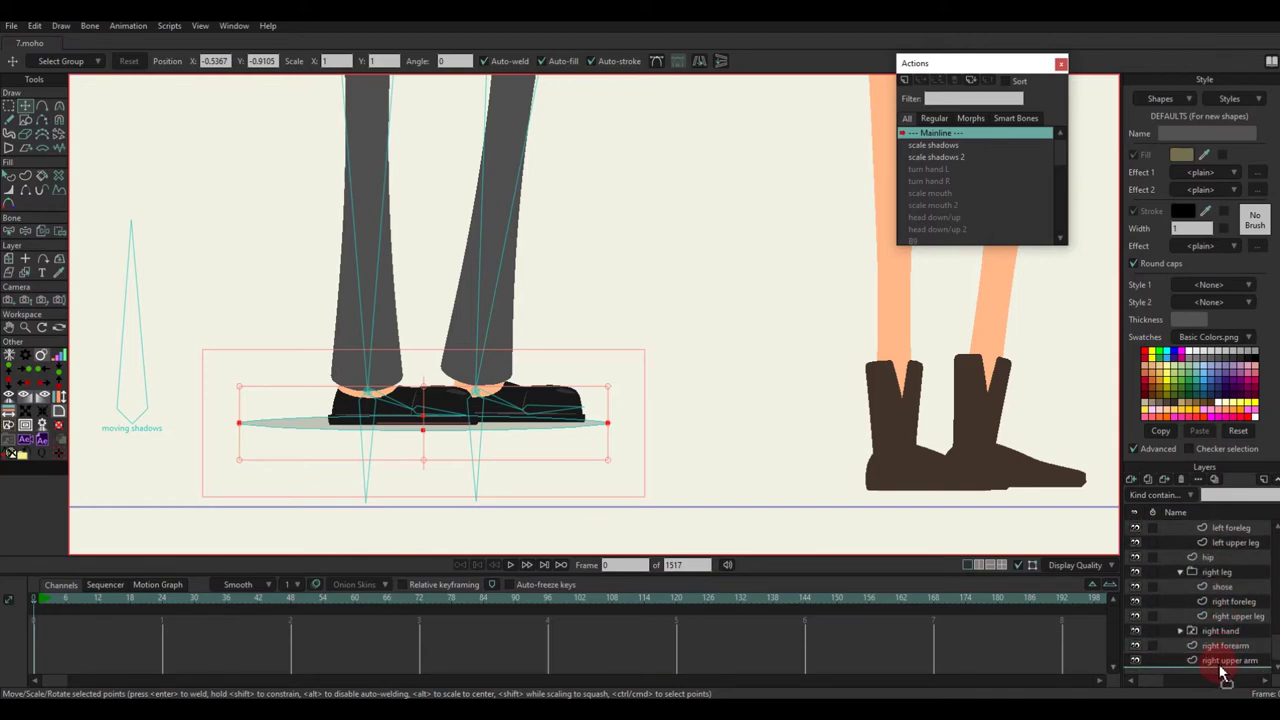
{"action": "scroll", "coordinate": [1222, 670], "scroll_direction": "down", "scroll_amount": 1}
{"action": "left_click", "coordinate": [1220, 660]}
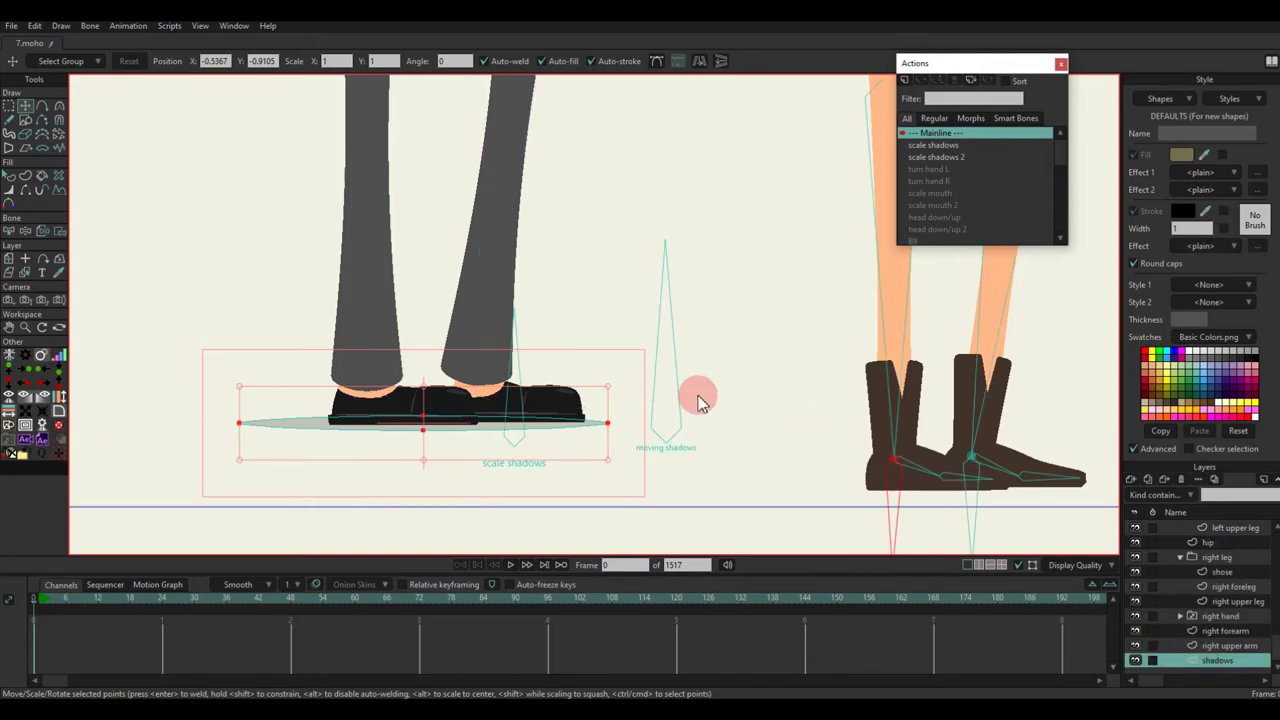
Step: Place the shadow shape on the ground directly beneath the boy's brown boots
{"action": "scroll", "coordinate": [698, 400], "scroll_direction": "down", "scroll_amount": 5}
{"action": "scroll", "coordinate": [788, 410], "scroll_direction": "up", "scroll_amount": 3}
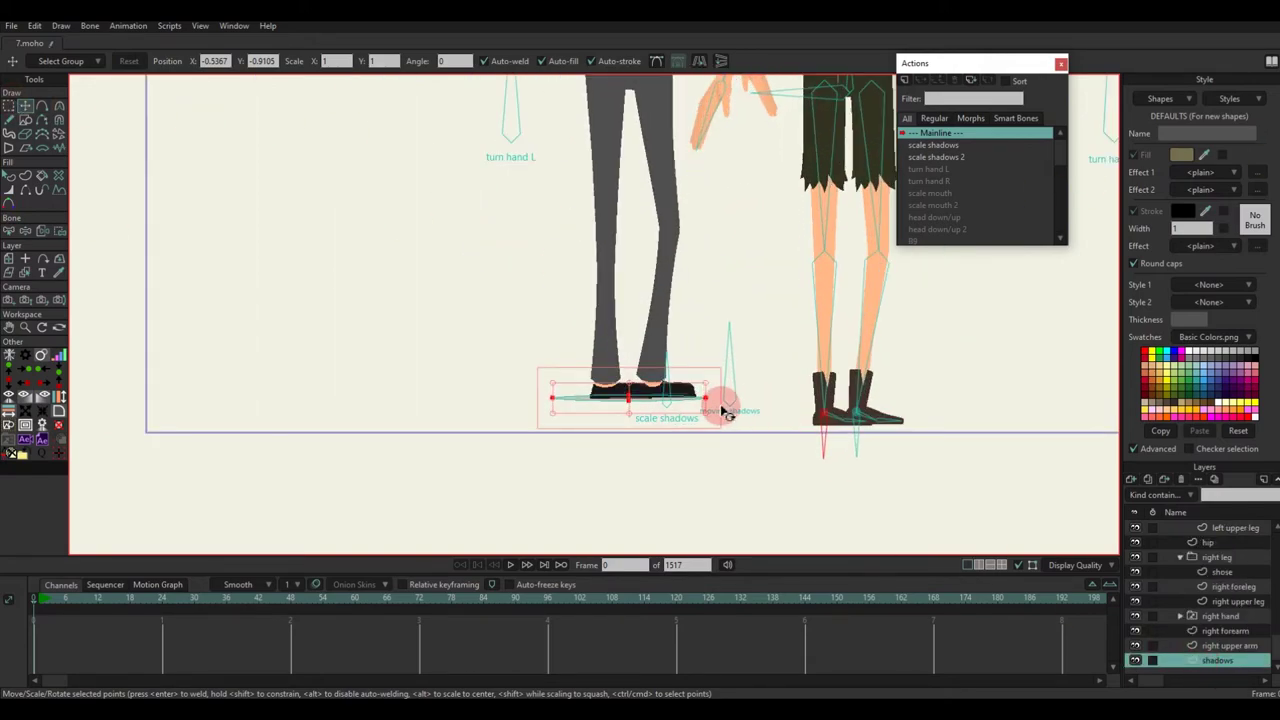
{"action": "scroll", "coordinate": [869, 431], "scroll_direction": "up", "scroll_amount": 6}
{"action": "left_click_drag", "start_coordinate": [865, 430], "coordinate": [694, 425]}
{"action": "scroll", "coordinate": [1207, 633], "scroll_direction": "up", "scroll_amount": 2}
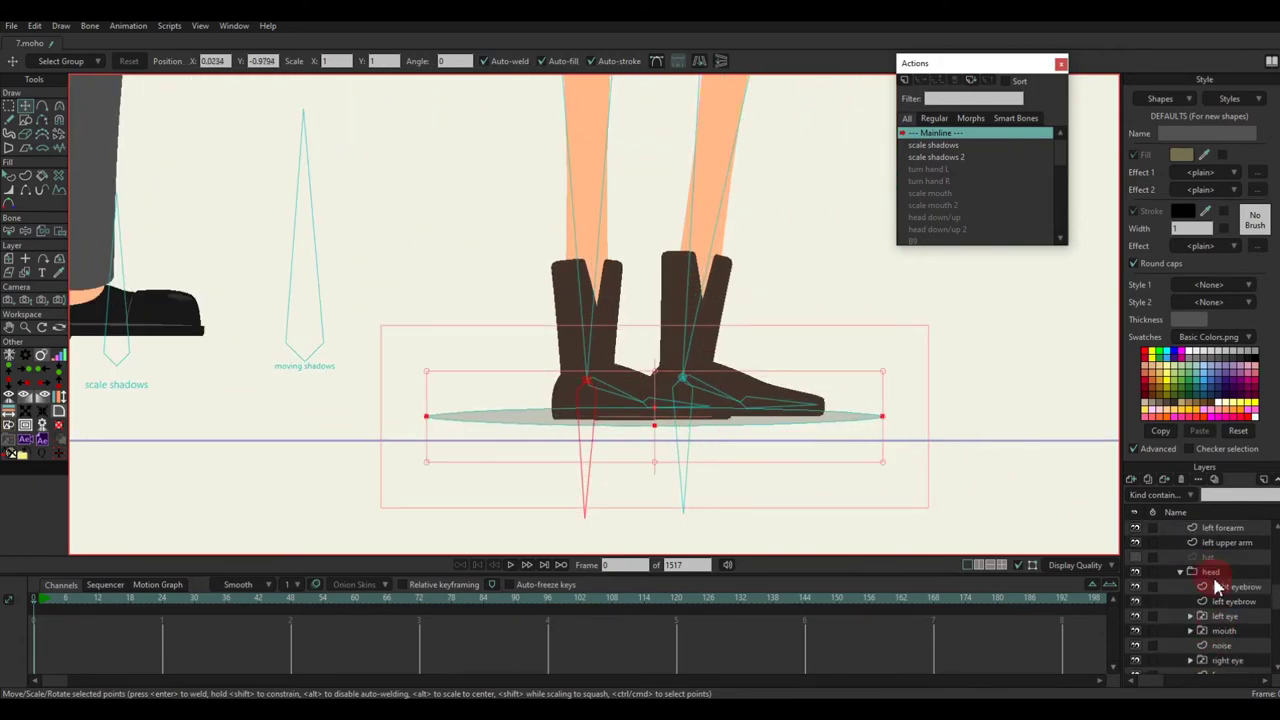
Step: Test the boy 7 rig's moving shadows and scale shadows bones at frame 2, and remove the test keyframes
{"action": "scroll", "coordinate": [1214, 580], "scroll_direction": "up", "scroll_amount": 4}
{"action": "left_click", "coordinate": [1212, 619]}
{"action": "left_click", "coordinate": [43, 598]}
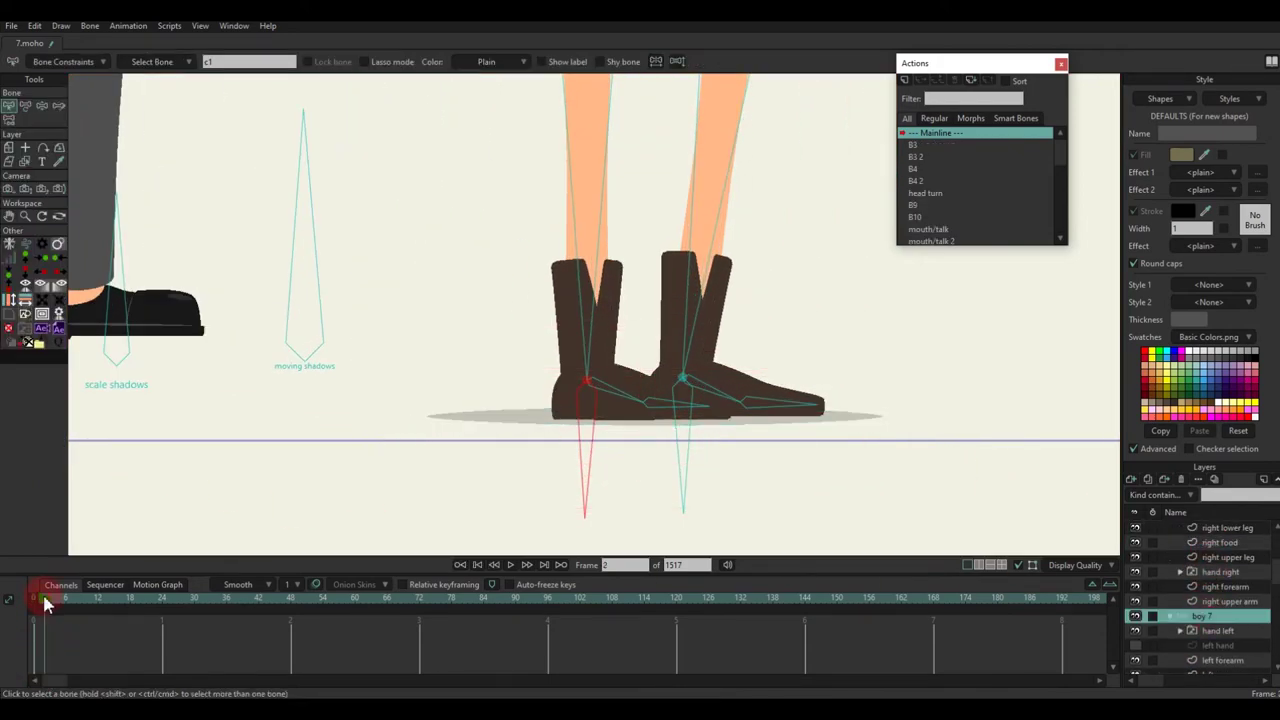
{"action": "scroll", "coordinate": [336, 398], "scroll_direction": "down", "scroll_amount": 3}
{"action": "key", "text": "t"}
{"action": "left_click_drag", "start_coordinate": [327, 296], "coordinate": [361, 373]}
{"action": "key", "text": "ctrl+z"}
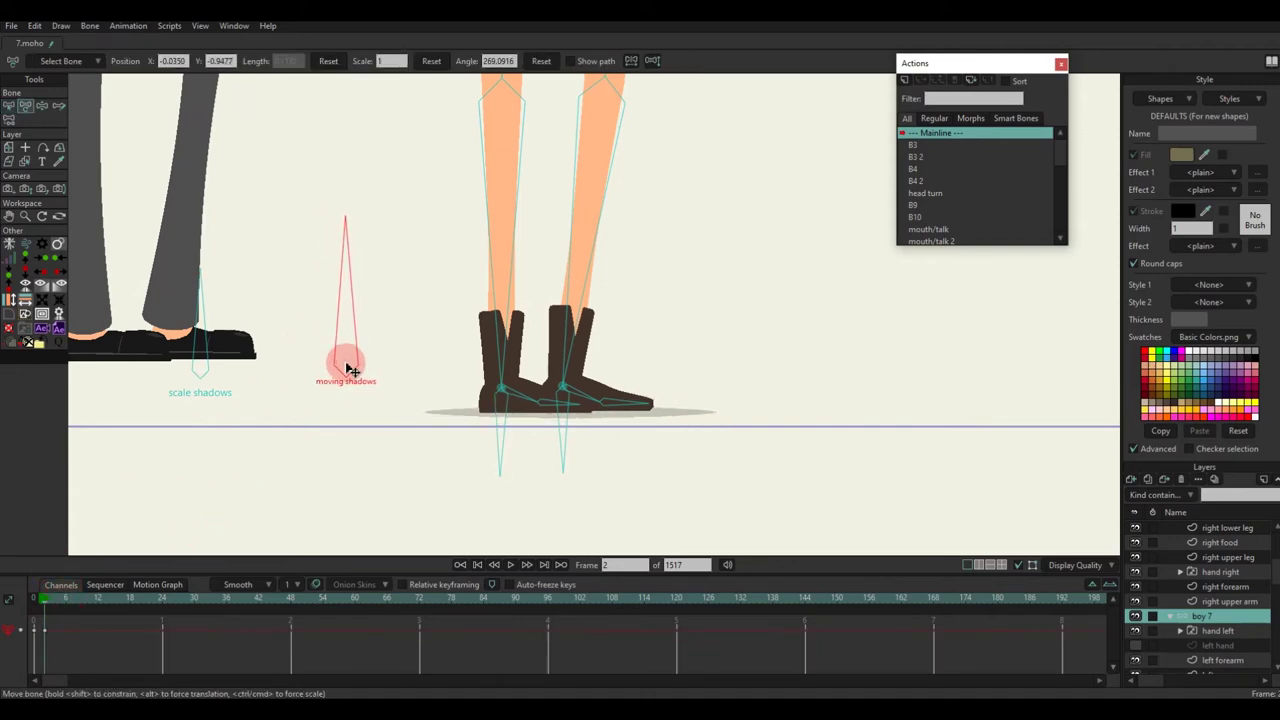
{"action": "left_click_drag", "start_coordinate": [205, 326], "coordinate": [270, 298]}
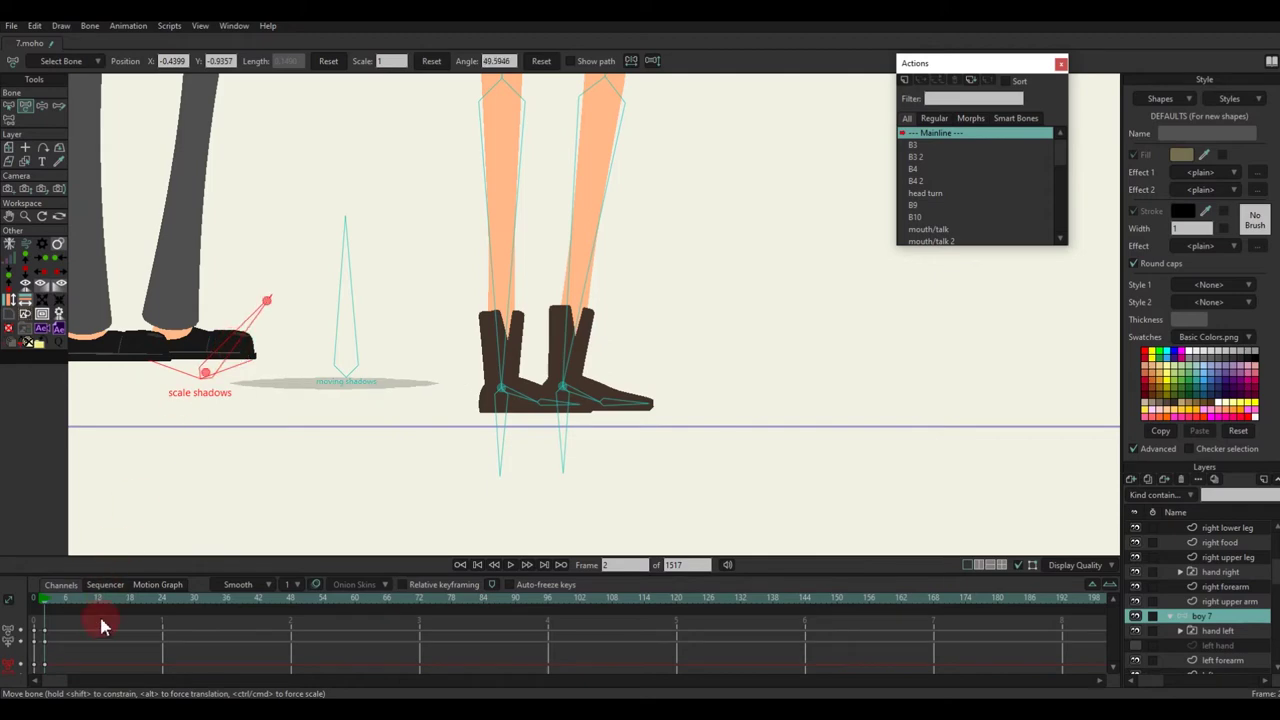
{"action": "left_click_drag", "start_coordinate": [103, 677], "coordinate": [3, 567]}
{"action": "key", "text": "Delete"}
Step: Open the scale shadows action at frame 24 and delete the shadows layer's existing keyframes
{"action": "scroll", "coordinate": [942, 198], "scroll_direction": "down", "scroll_amount": 5}
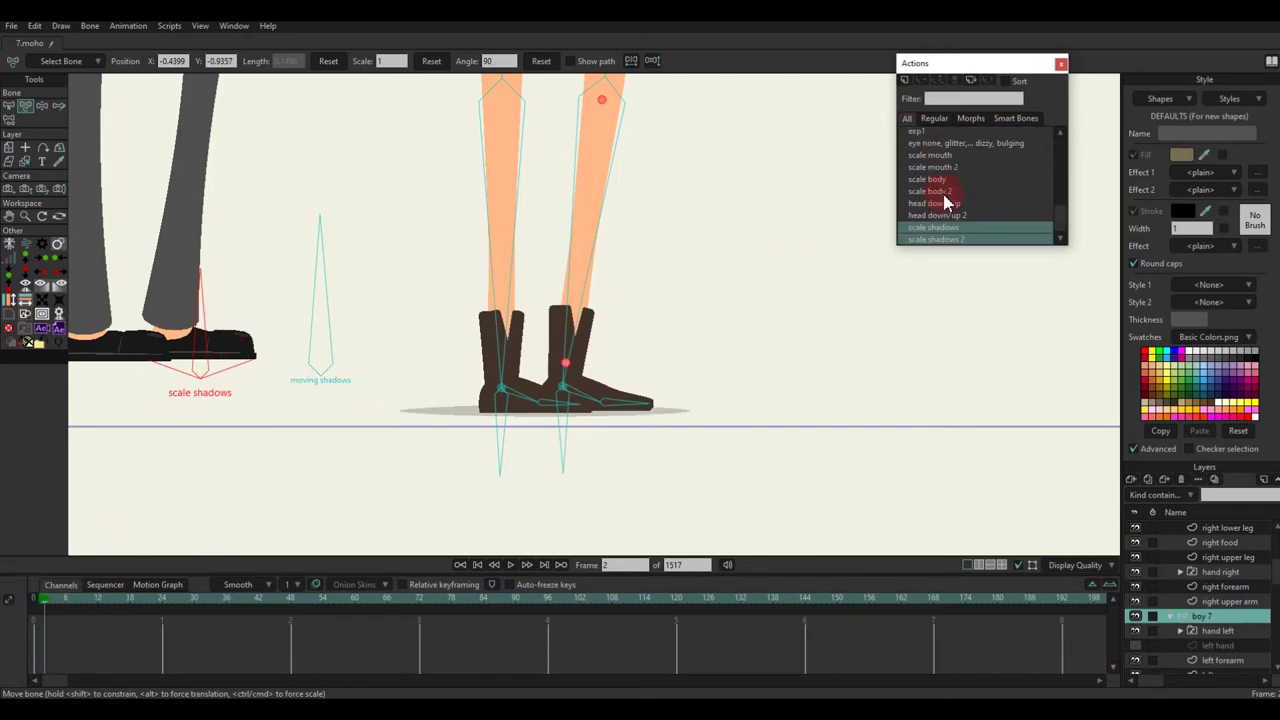
{"action": "double_click", "coordinate": [945, 230]}
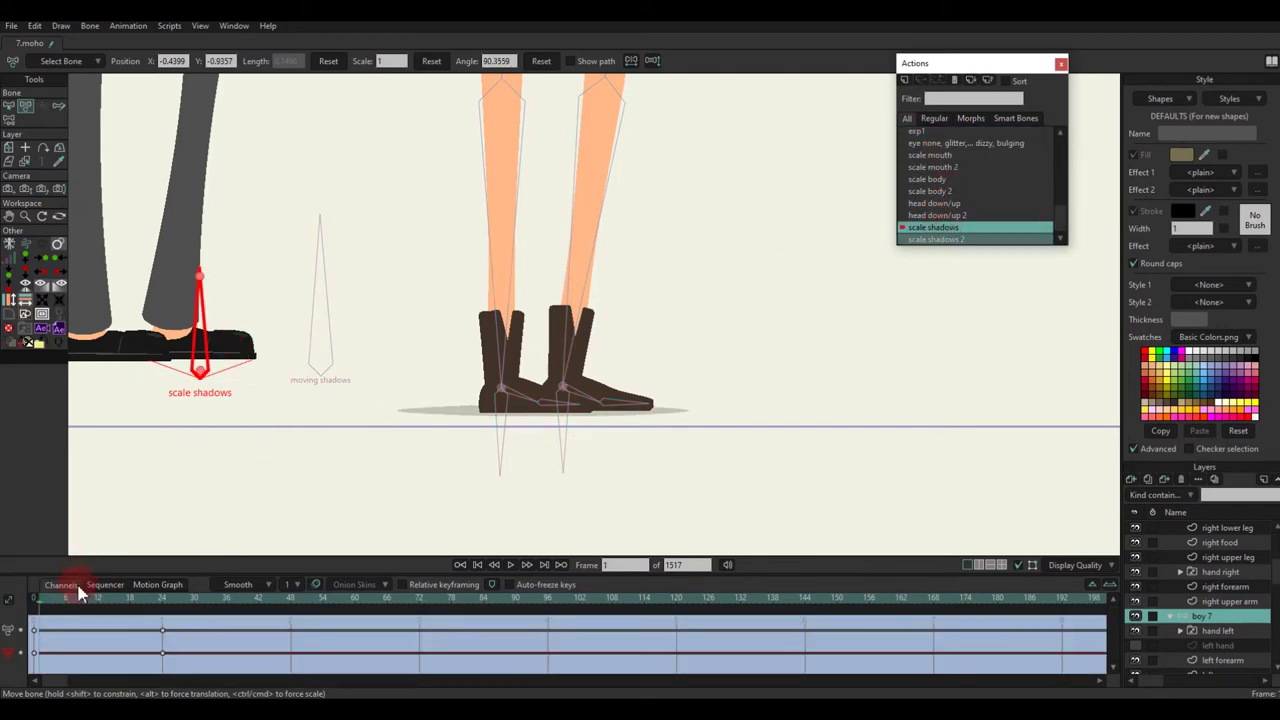
{"action": "left_click", "coordinate": [165, 600]}
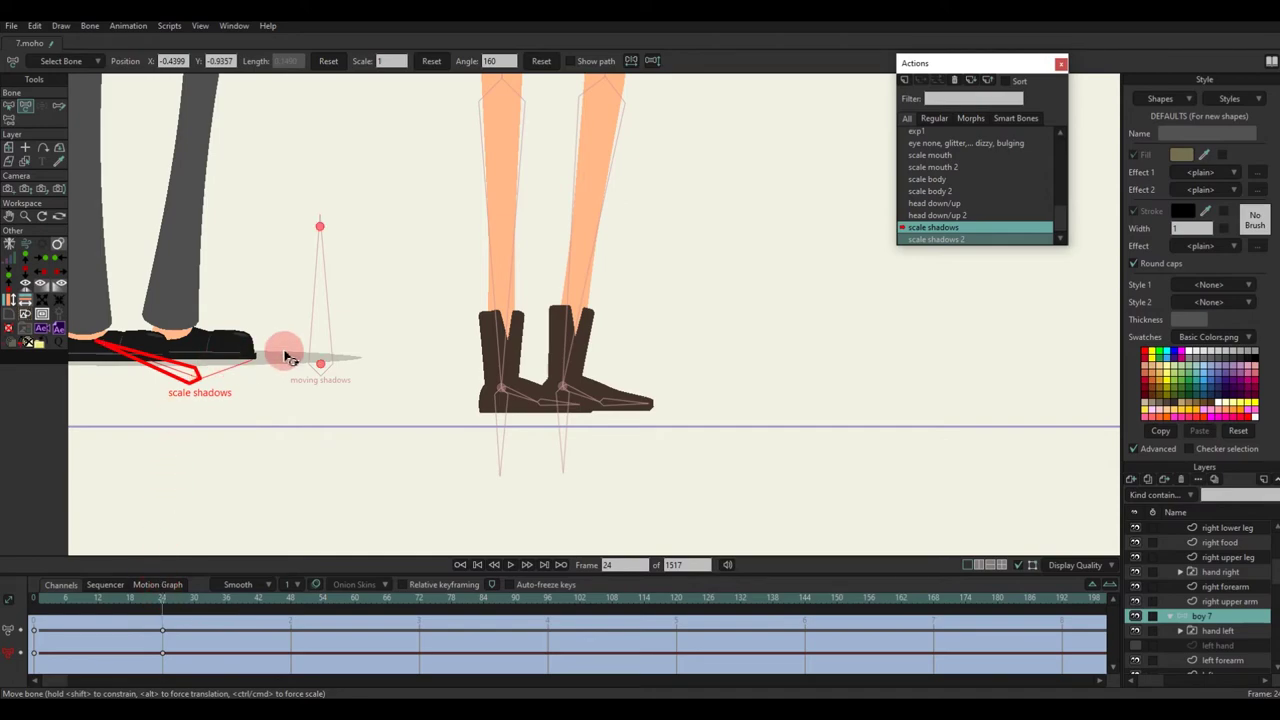
{"action": "right_click", "coordinate": [281, 357], "text": "alt"}
{"action": "left_click_drag", "start_coordinate": [192, 654], "coordinate": [108, 620]}
{"action": "key", "text": "Delete"}
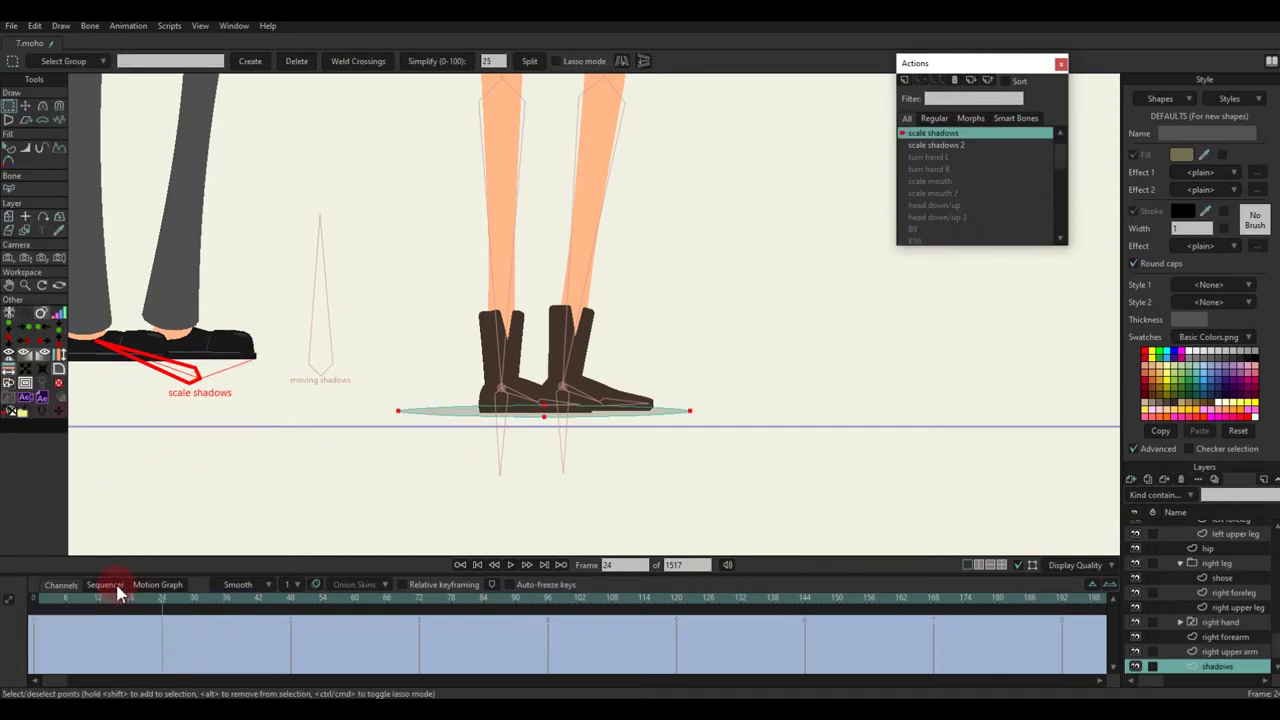
Step: Widen the shadow at frame 24 of the scale shadows action and return to the Mainline
{"action": "key", "text": "t"}
{"action": "scroll", "coordinate": [563, 427], "scroll_direction": "up", "scroll_amount": 2}
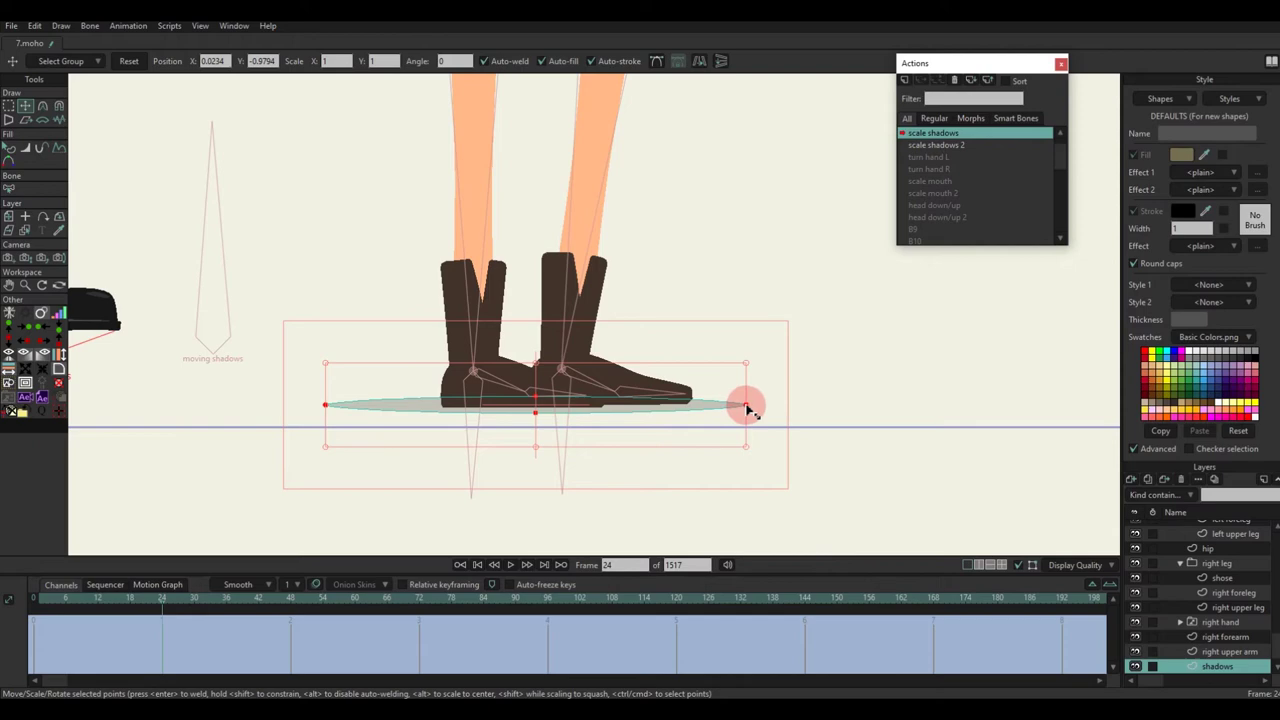
{"action": "left_click_drag", "start_coordinate": [750, 408], "coordinate": [900, 422]}
{"action": "left_click_drag", "start_coordinate": [1052, 409], "coordinate": [1053, 409]}
{"action": "left_click_drag", "start_coordinate": [950, 406], "coordinate": [809, 407]}
{"action": "left_click", "coordinate": [965, 136]}
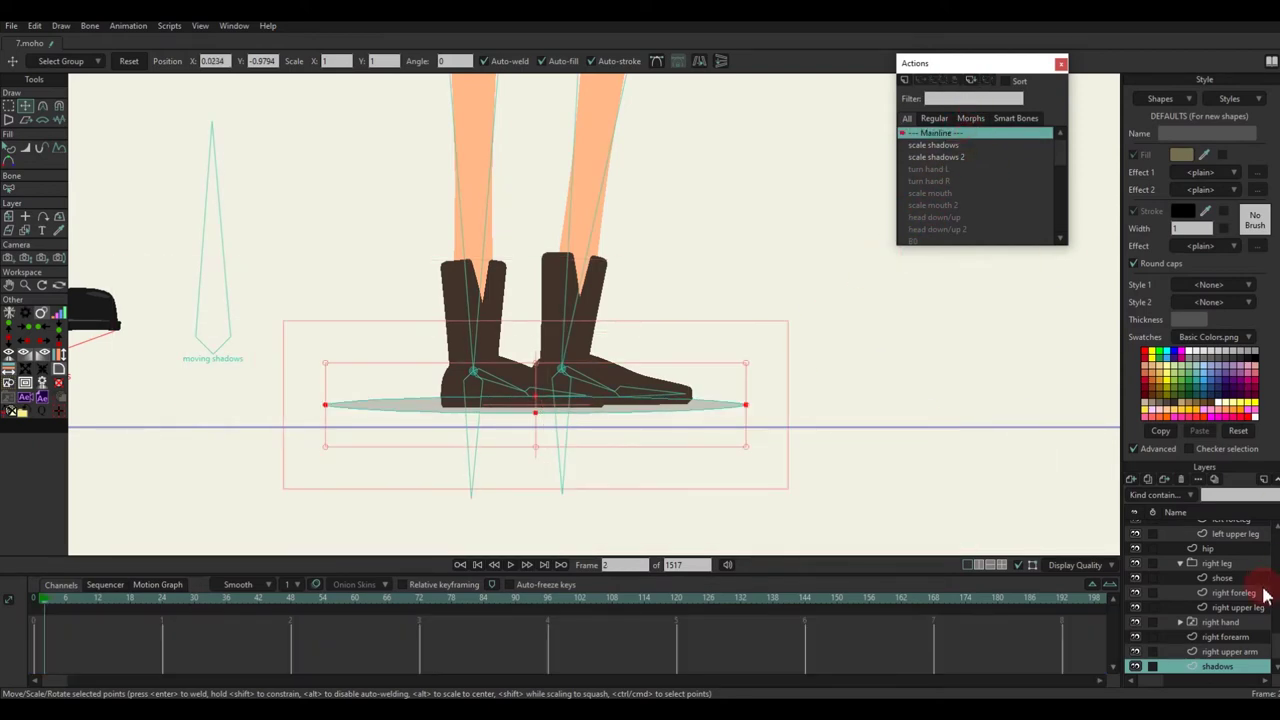
Step: Select the boy 7 rig's scale shadows bone and open its scale shadows 2 action
{"action": "scroll", "coordinate": [1231, 569], "scroll_direction": "down", "scroll_amount": 3}
{"action": "left_click", "coordinate": [1203, 625]}
{"action": "scroll", "coordinate": [291, 323], "scroll_direction": "down", "scroll_amount": 5}
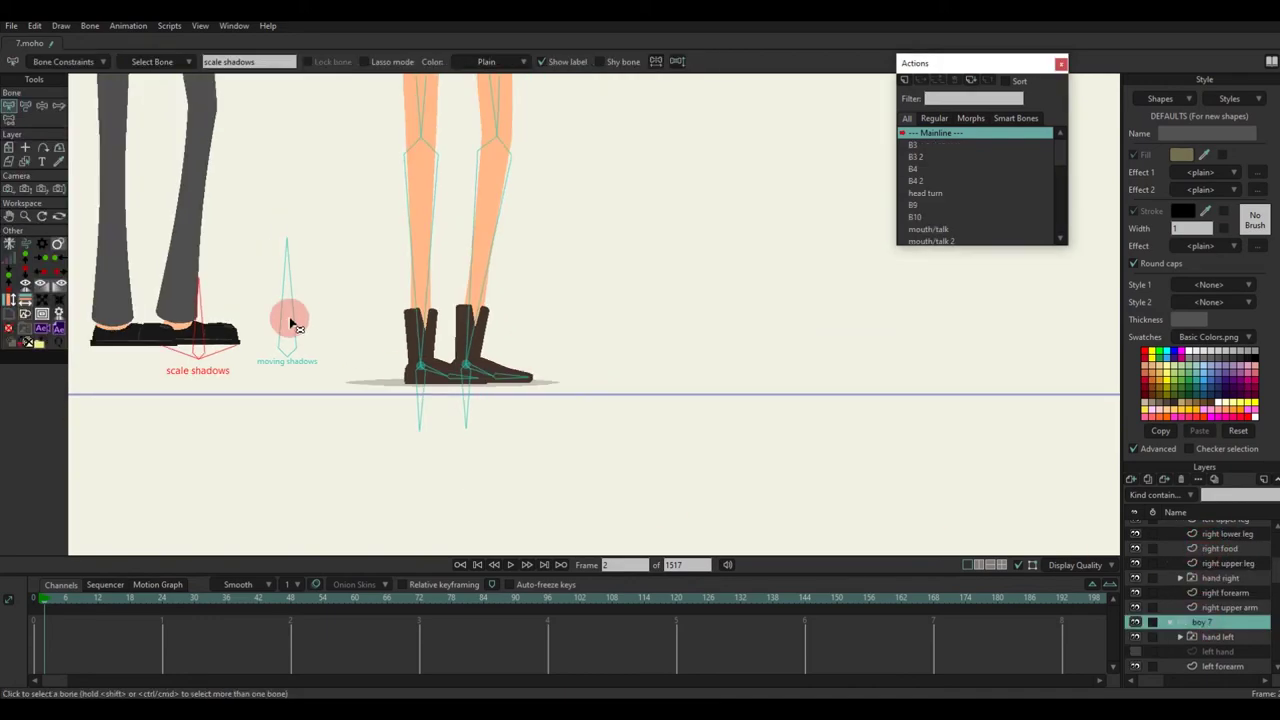
{"action": "left_click_drag", "start_coordinate": [291, 323], "coordinate": [341, 355]}
{"action": "key", "text": "t"}
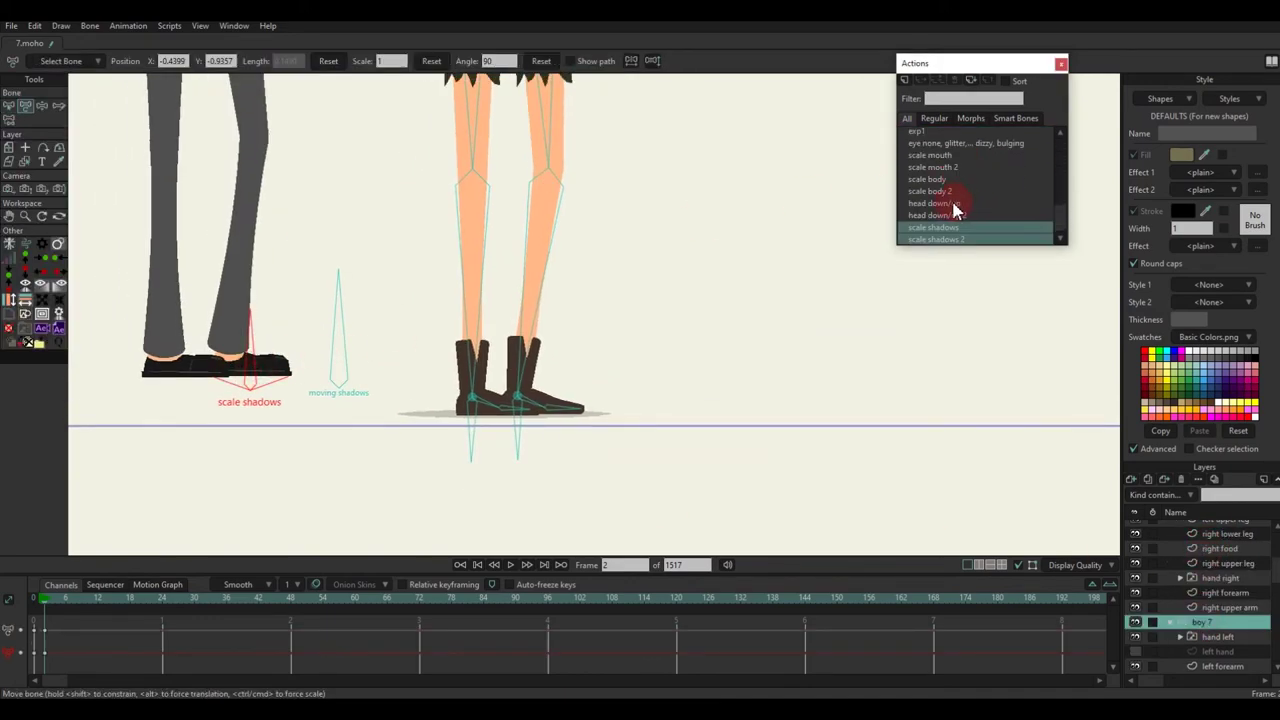
{"action": "double_click", "coordinate": [957, 241]}
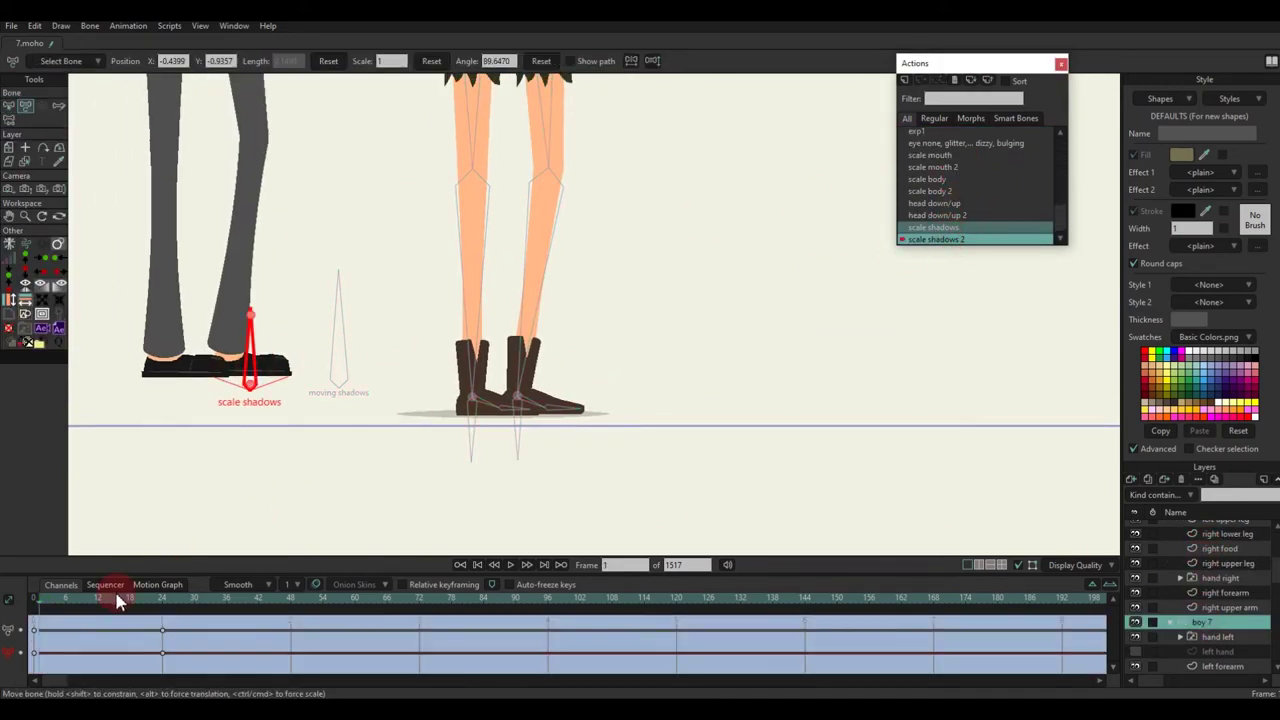
Step: At frame 24 of scale shadows 2, select the shadows layer and delete its existing keyframes
{"action": "left_click", "coordinate": [163, 622]}
{"action": "scroll", "coordinate": [188, 380], "scroll_direction": "up", "scroll_amount": 2}
{"action": "right_click", "coordinate": [180, 367], "text": "alt"}
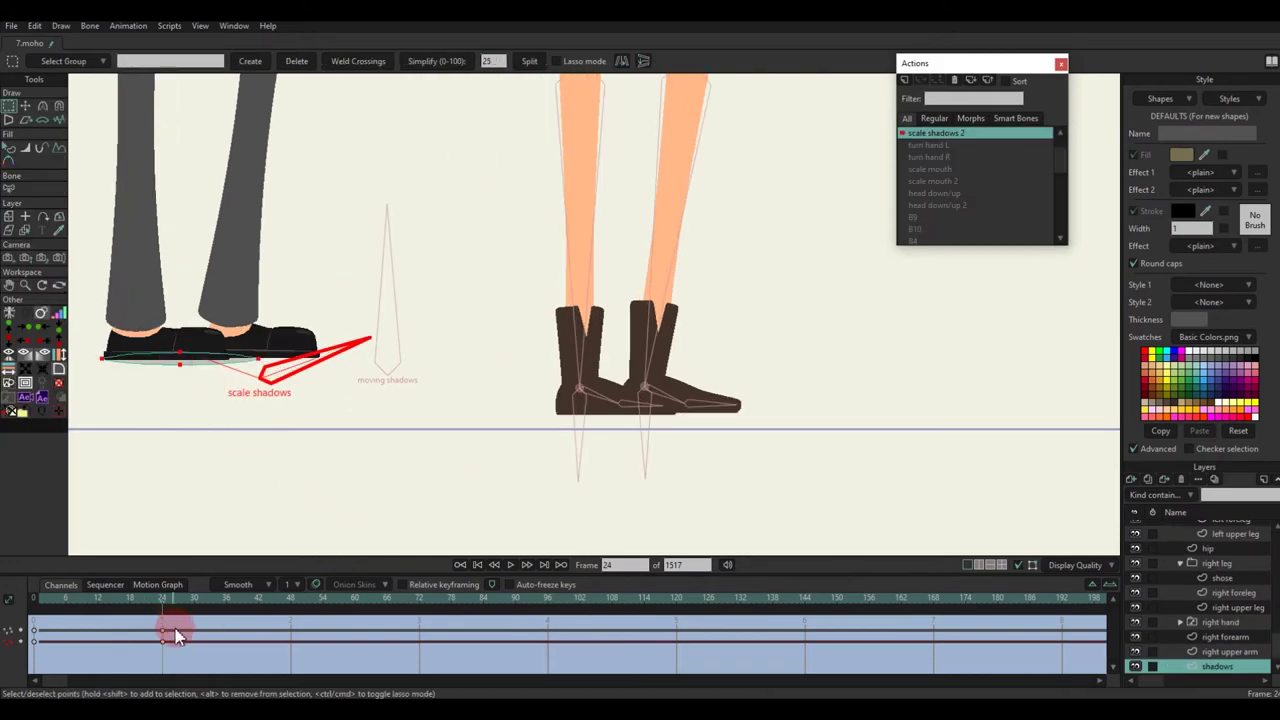
{"action": "left_click_drag", "start_coordinate": [186, 652], "coordinate": [26, 575]}
{"action": "key", "text": "Delete"}
Step: Narrow the shadow at frame 24 of the scale shadows 2 action and return to the Mainline
{"action": "key", "text": "t"}
{"action": "scroll", "coordinate": [752, 420], "scroll_direction": "up", "scroll_amount": 2}
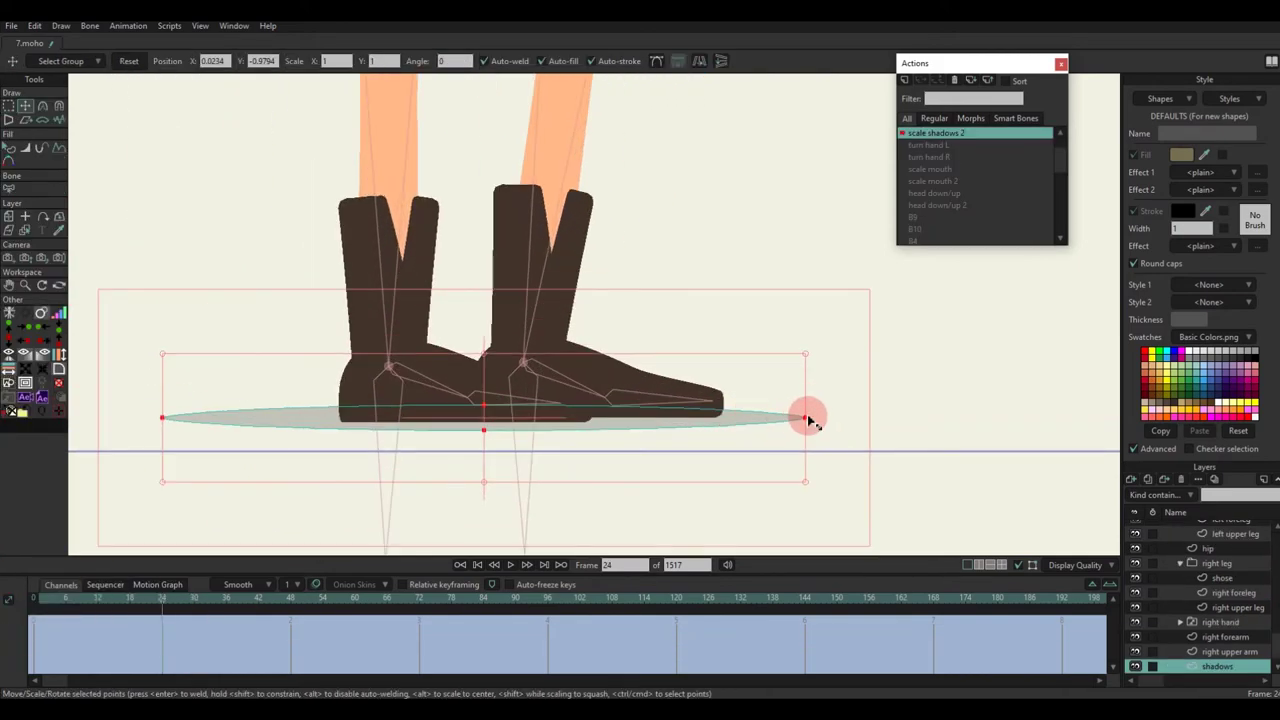
{"action": "left_click_drag", "start_coordinate": [812, 420], "coordinate": [632, 416]}
{"action": "double_click", "coordinate": [940, 133]}
Step: Select the boy 7 rig and test the shadow's scaling with the scale shadows bone, and clear the test pose
{"action": "scroll", "coordinate": [1100, 520], "scroll_direction": "down", "scroll_amount": 3}
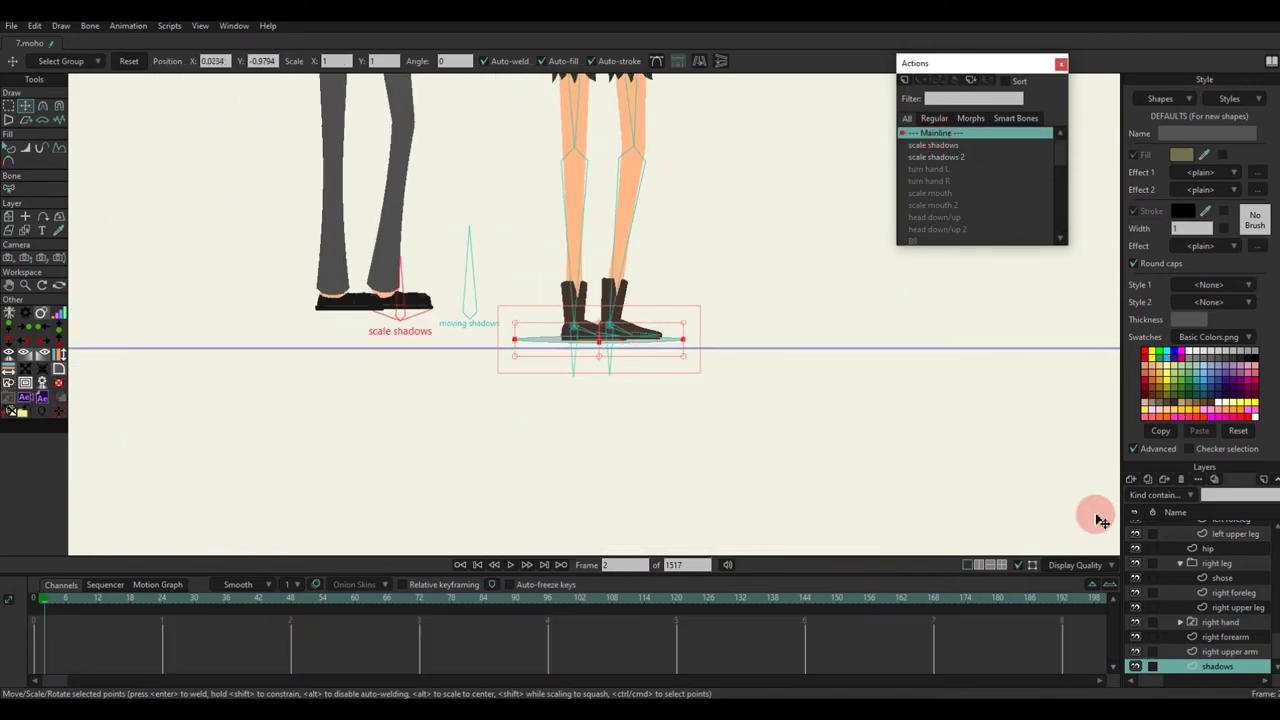
{"action": "left_click_drag", "start_coordinate": [1275, 640], "coordinate": [1271, 543]}
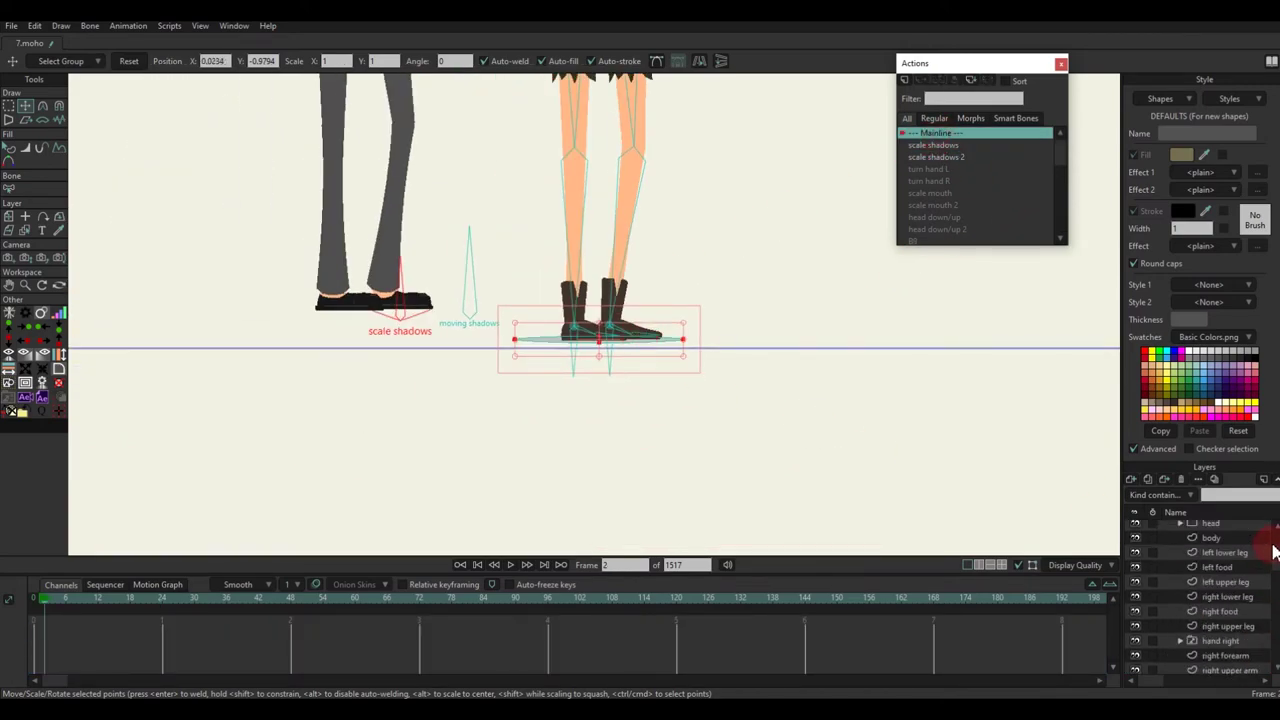
{"action": "left_click", "coordinate": [1203, 557]}
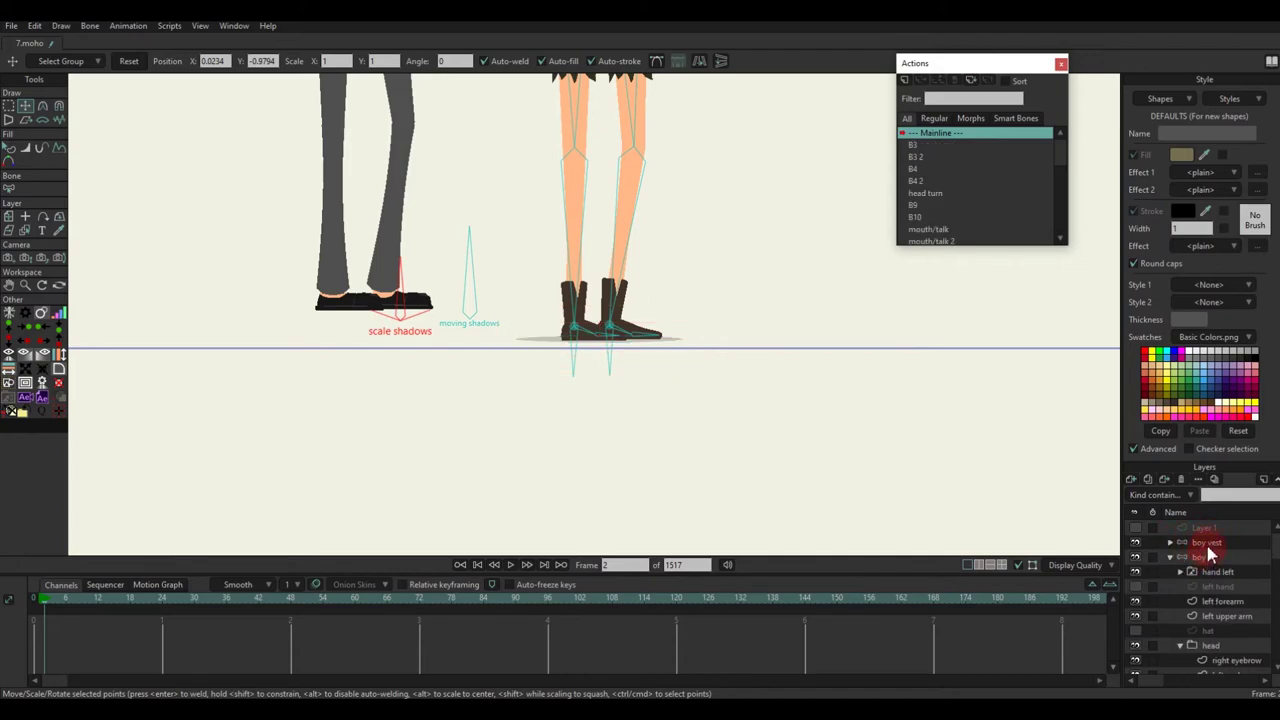
{"action": "left_click", "coordinate": [1193, 543]}
{"action": "key", "text": "t"}
{"action": "left_click", "coordinate": [1190, 557]}
{"action": "scroll", "coordinate": [555, 375], "scroll_direction": "up", "scroll_amount": 2}
{"action": "left_click", "coordinate": [295, 256]}
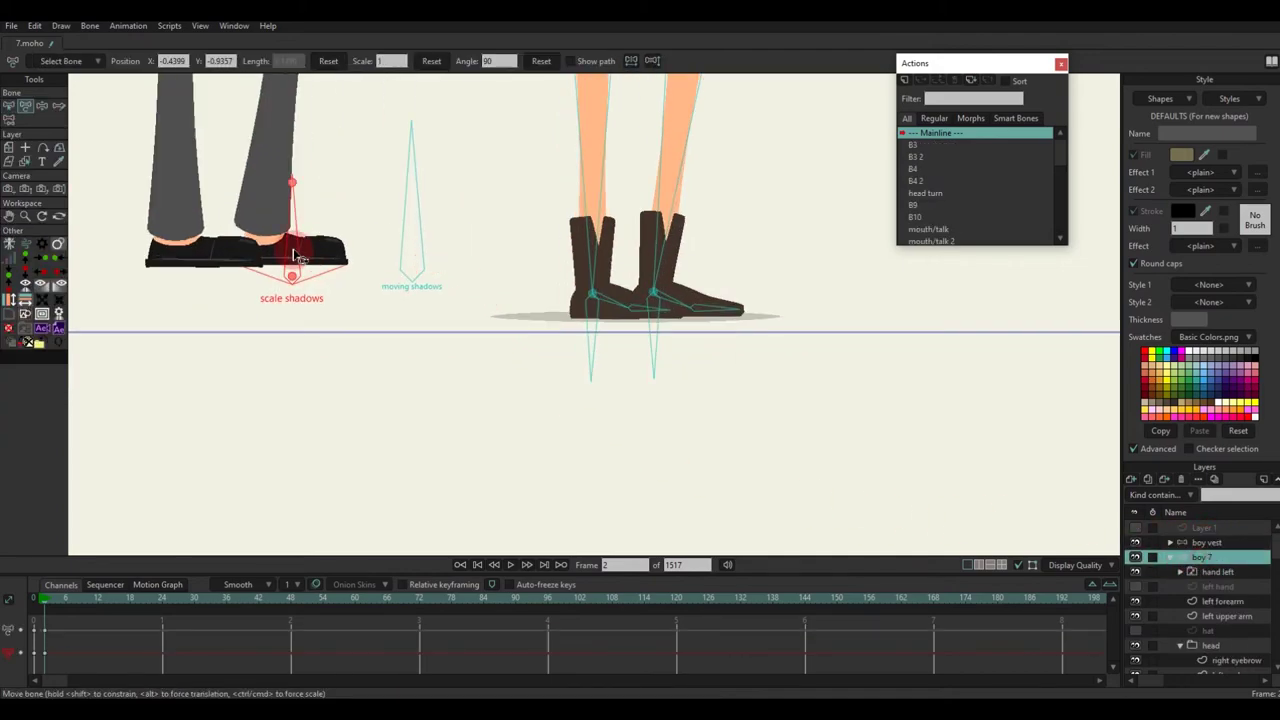
{"action": "left_click_drag", "start_coordinate": [355, 283], "coordinate": [190, 322]}
{"action": "left_click", "coordinate": [386, 337]}
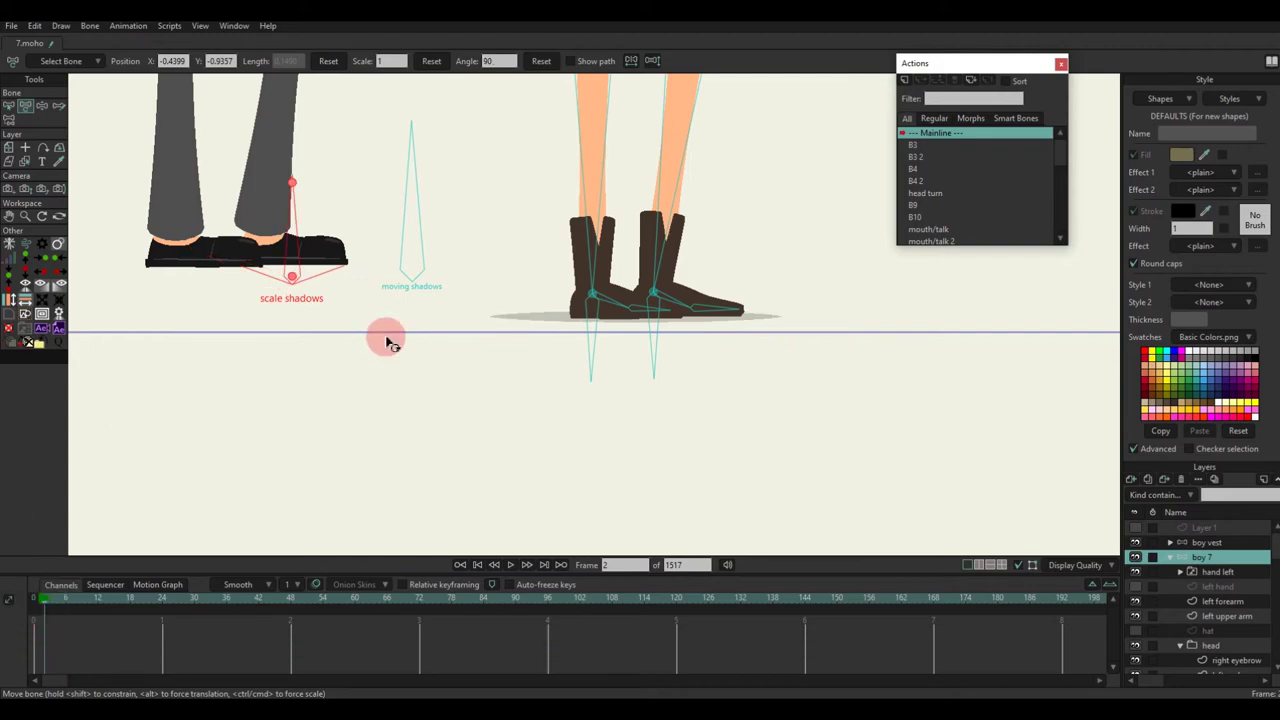
Step: Delete the boy vest rig and toggle the visibility of Layer 1
{"action": "scroll", "coordinate": [434, 286], "scroll_direction": "down", "scroll_amount": 3}
{"action": "left_click", "coordinate": [1181, 480]}
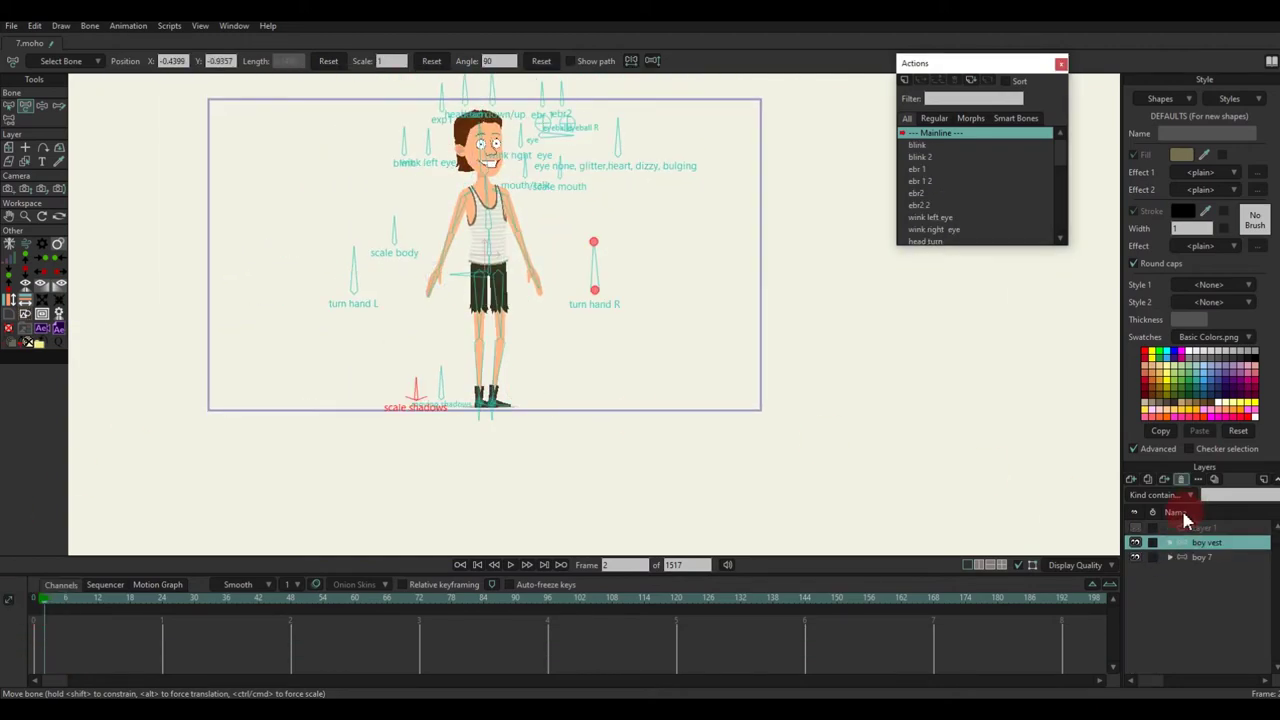
{"action": "left_click", "coordinate": [1135, 529]}
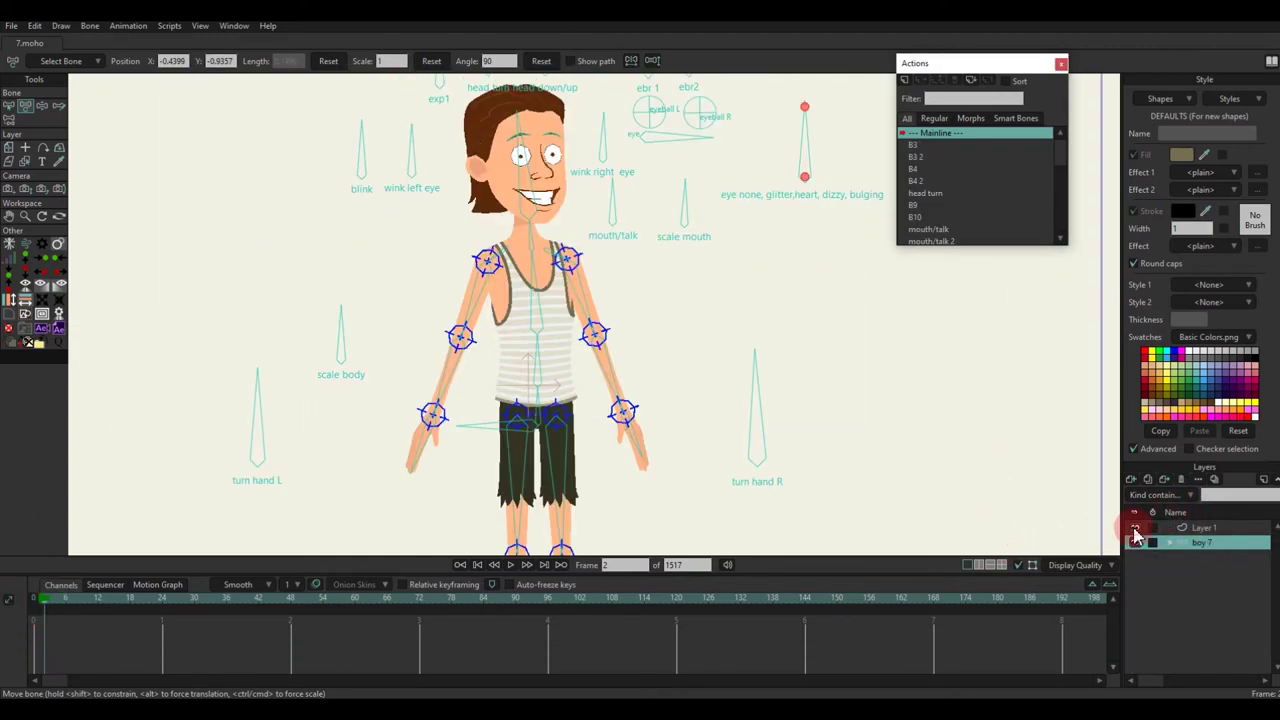
Step: Test the boy's arms at frame 2 by raising both upper arm bones away from the body
{"action": "left_click", "coordinate": [206, 286]}
{"action": "scroll", "coordinate": [206, 286], "scroll_direction": "down", "scroll_amount": 3}
{"action": "scroll", "coordinate": [138, 268], "scroll_direction": "up", "scroll_amount": 4}
{"action": "left_click_drag", "start_coordinate": [528, 312], "coordinate": [454, 280]}
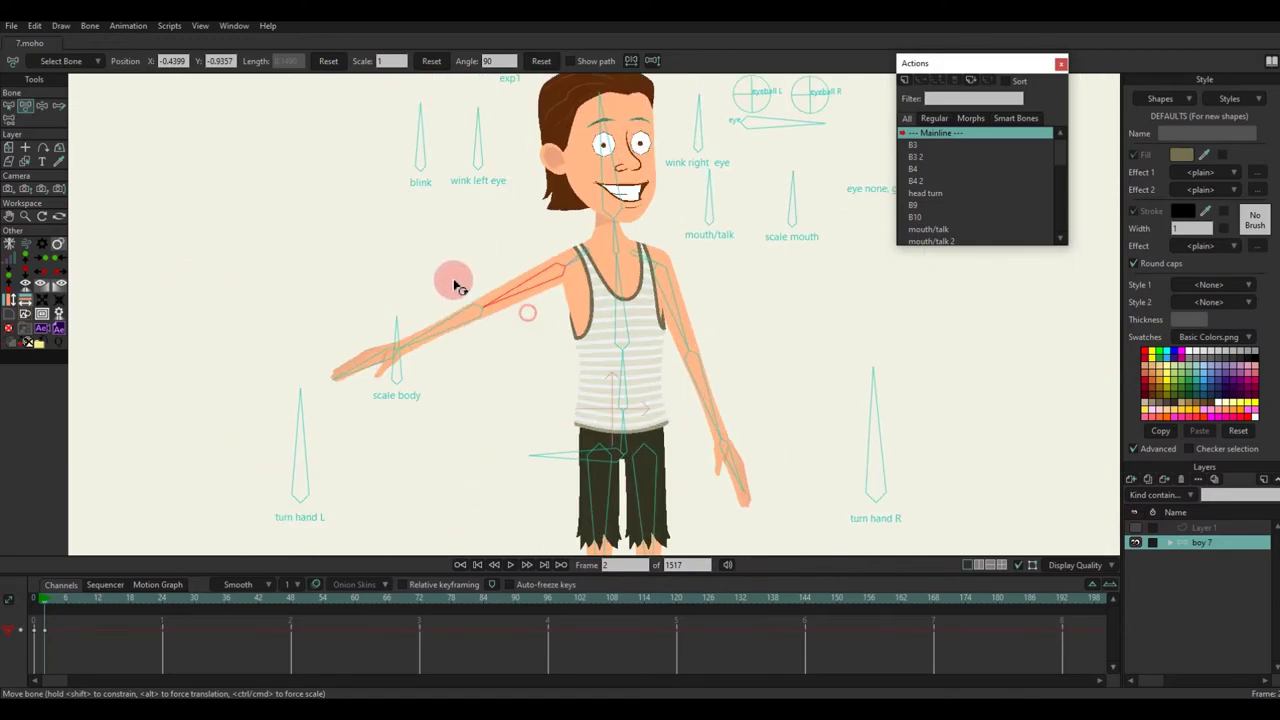
{"action": "left_click_drag", "start_coordinate": [695, 301], "coordinate": [761, 280]}
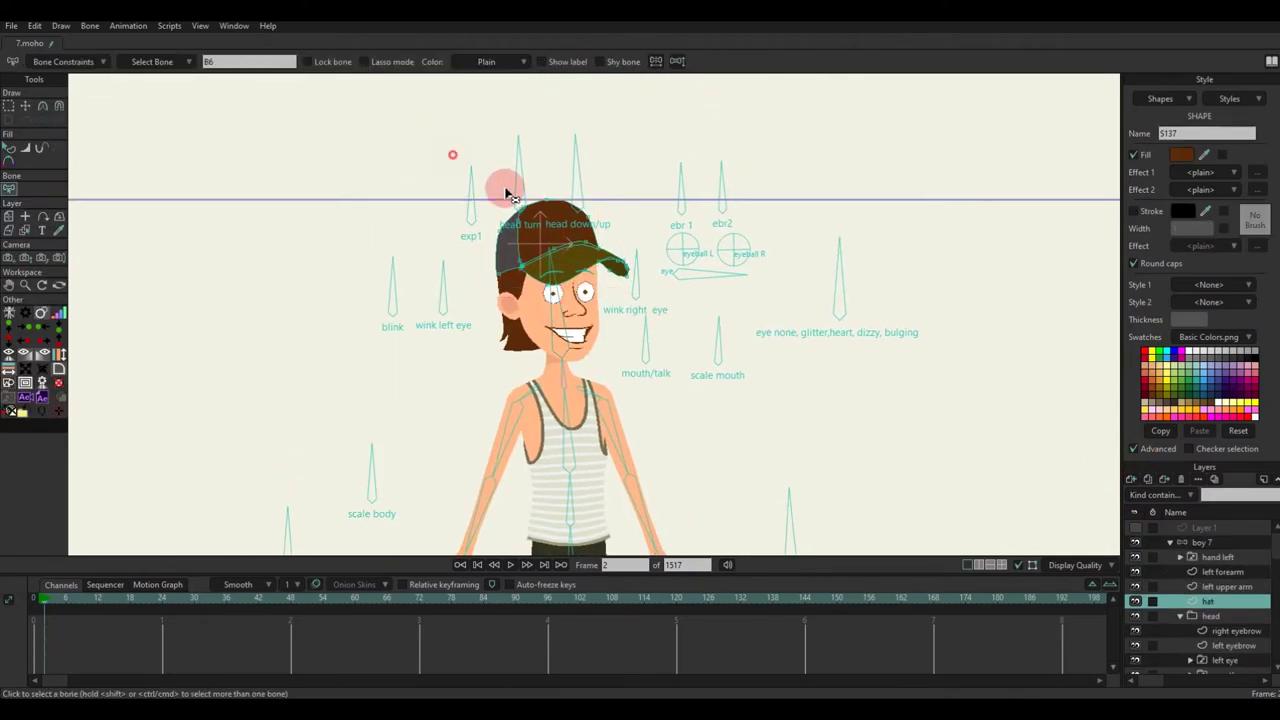
Step: Open the boy 7 rig's head turn 2 action and go to frame 24 with the hat layer active
{"action": "left_click_drag", "start_coordinate": [505, 189], "coordinate": [728, 425]}
{"action": "left_click", "coordinate": [555, 327]}
{"action": "left_click", "coordinate": [32, 600]}
{"action": "left_click", "coordinate": [59, 231]}
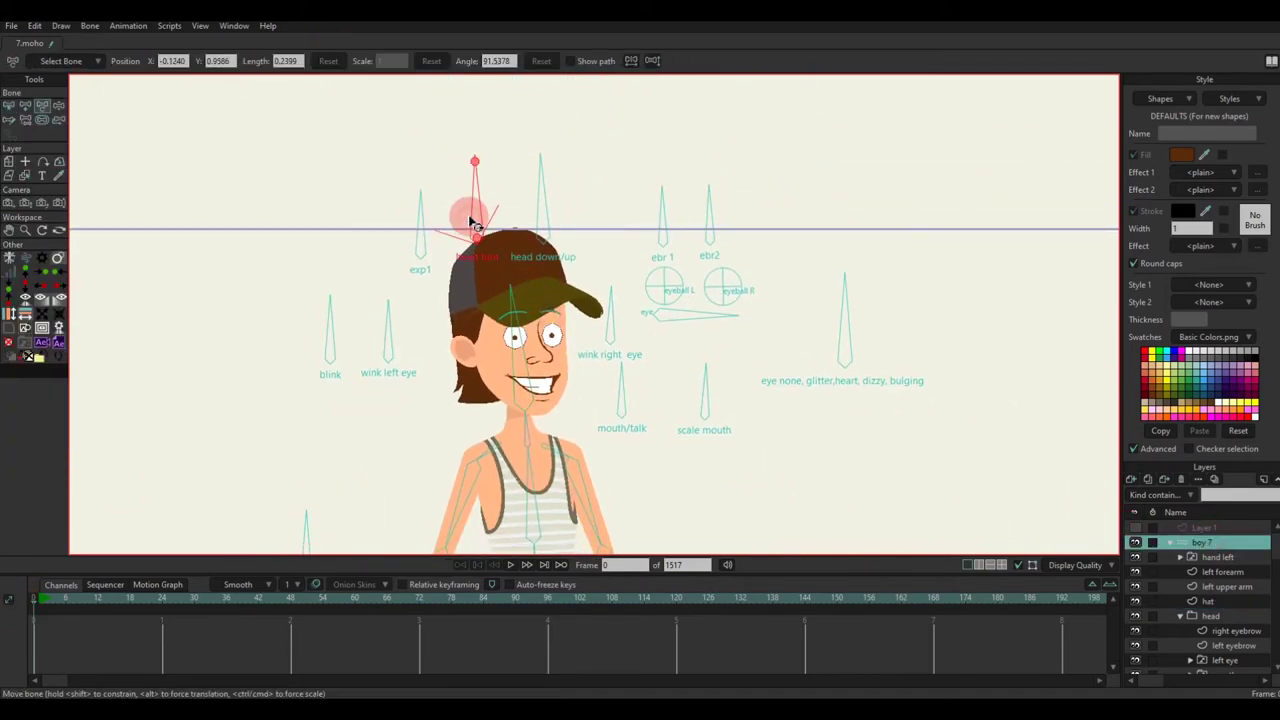
{"action": "key", "text": "ctrl+shift+k"}
{"action": "double_click", "coordinate": [940, 218]}
{"action": "left_click", "coordinate": [176, 614]}
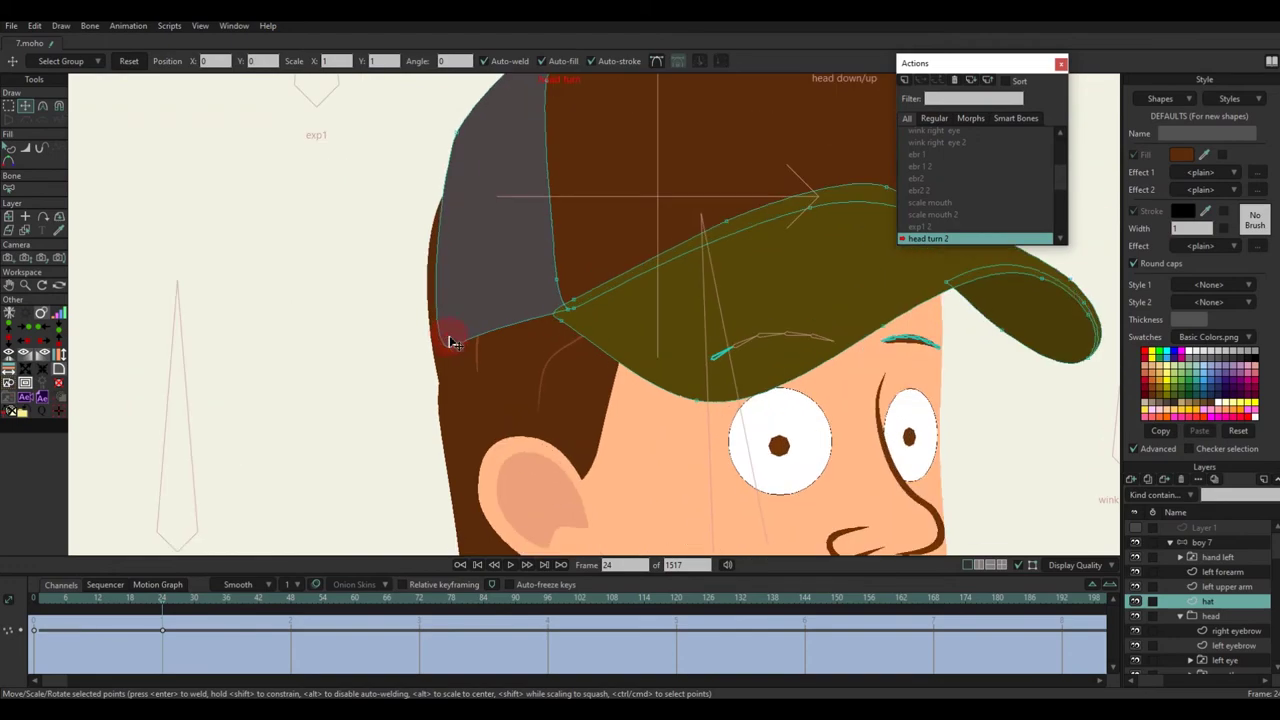
Step: Reshape the hat's gray back panel and its seam with the crown at frame 24, and scrub the head turn
{"action": "left_click_drag", "start_coordinate": [453, 343], "coordinate": [457, 157]}
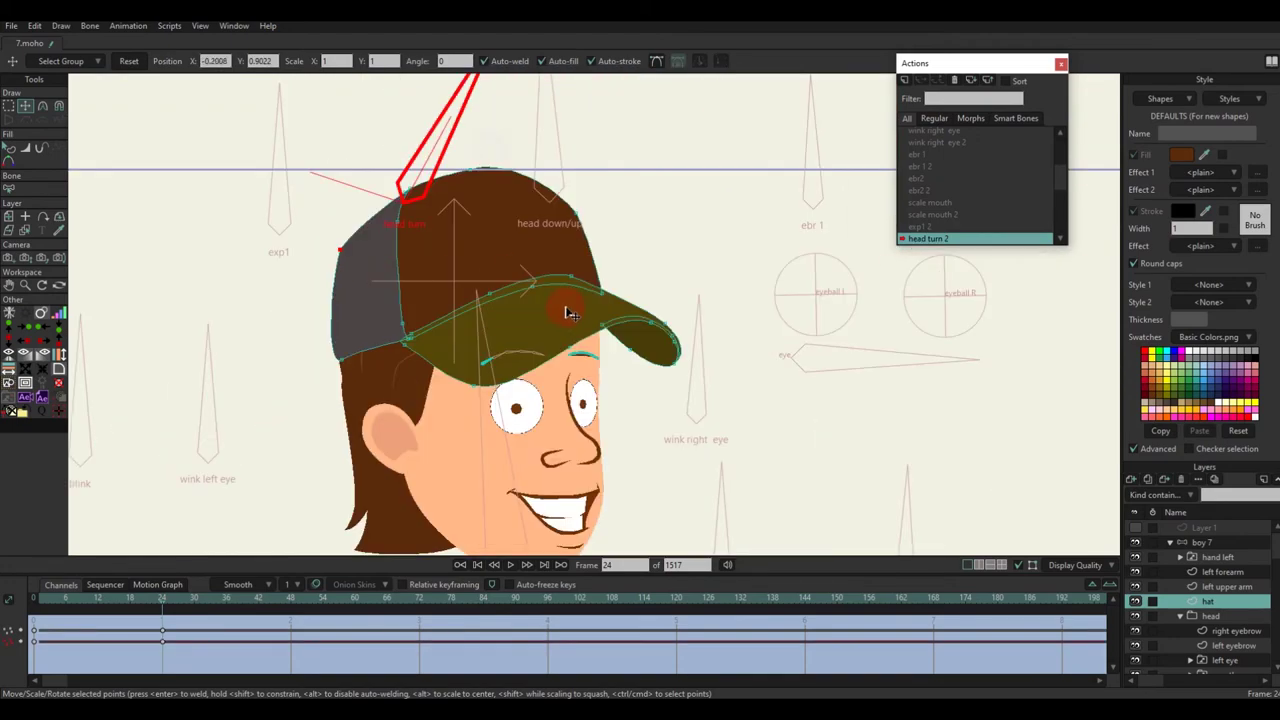
{"action": "key", "text": "g"}
{"action": "scroll", "coordinate": [327, 231], "scroll_direction": "up", "scroll_amount": 2}
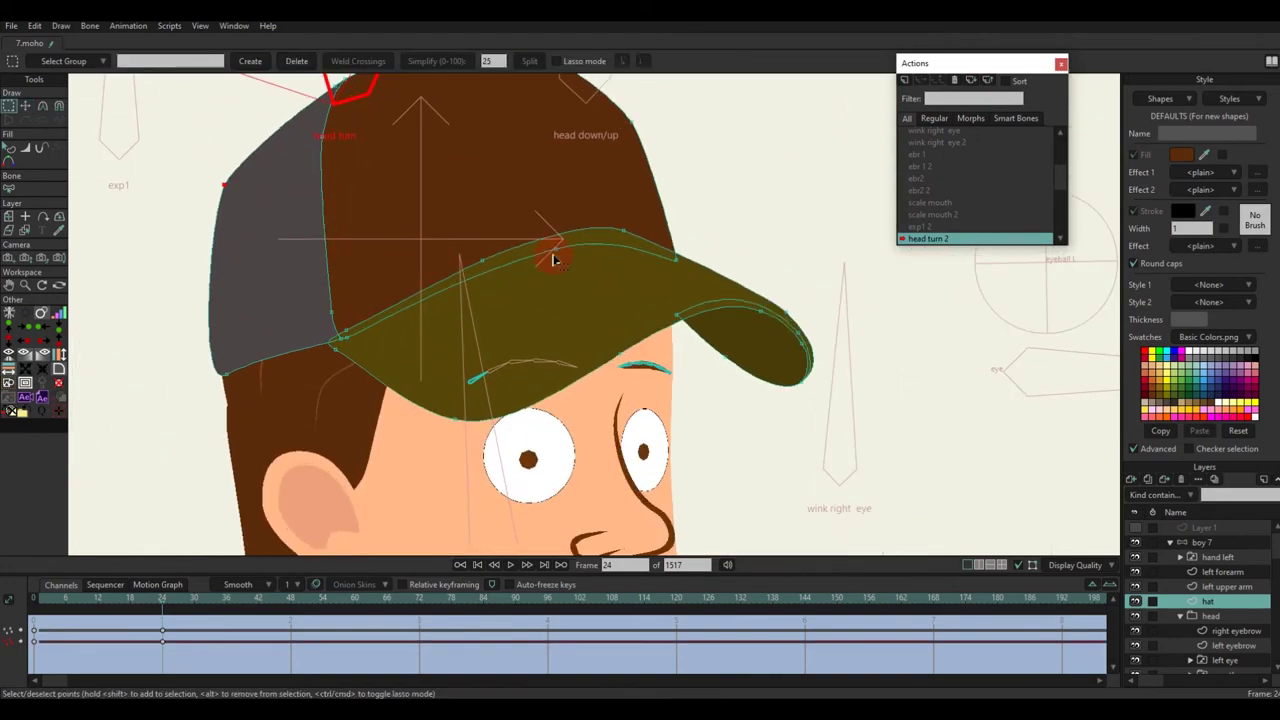
{"action": "key", "text": "t"}
{"action": "scroll", "coordinate": [430, 335], "scroll_direction": "up", "scroll_amount": 3}
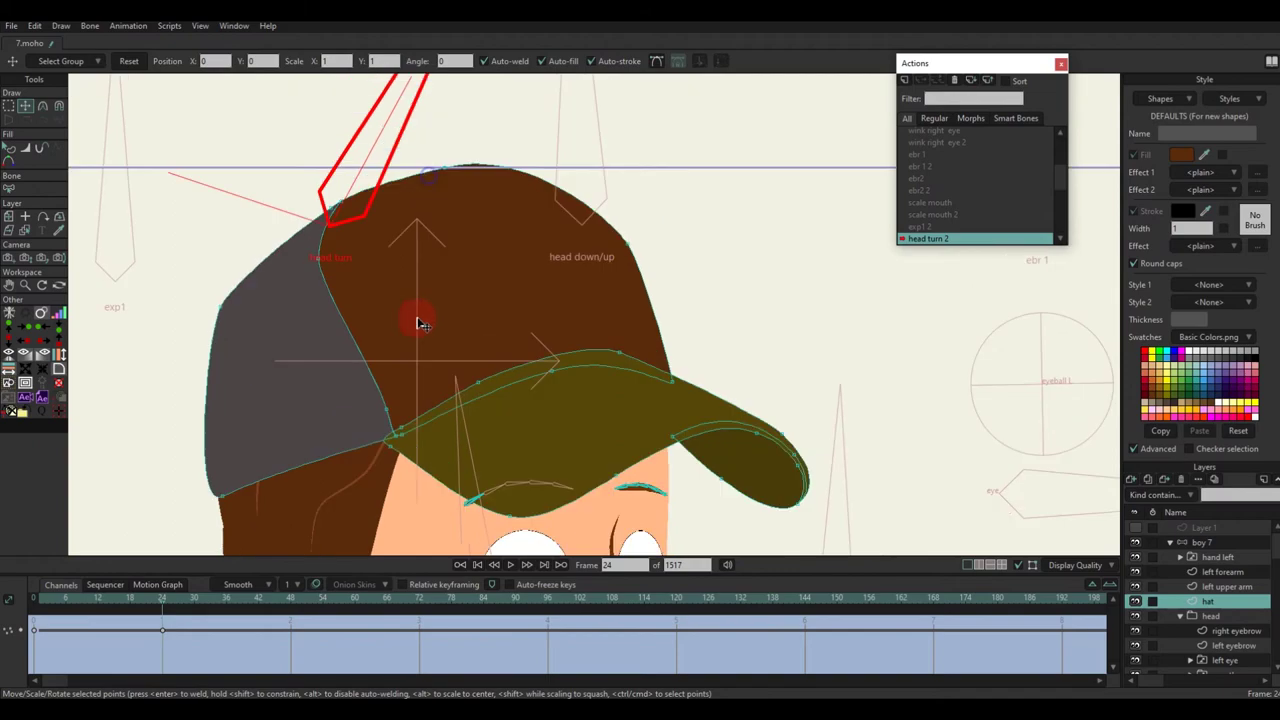
{"action": "left_click_drag", "start_coordinate": [340, 218], "coordinate": [327, 310]}
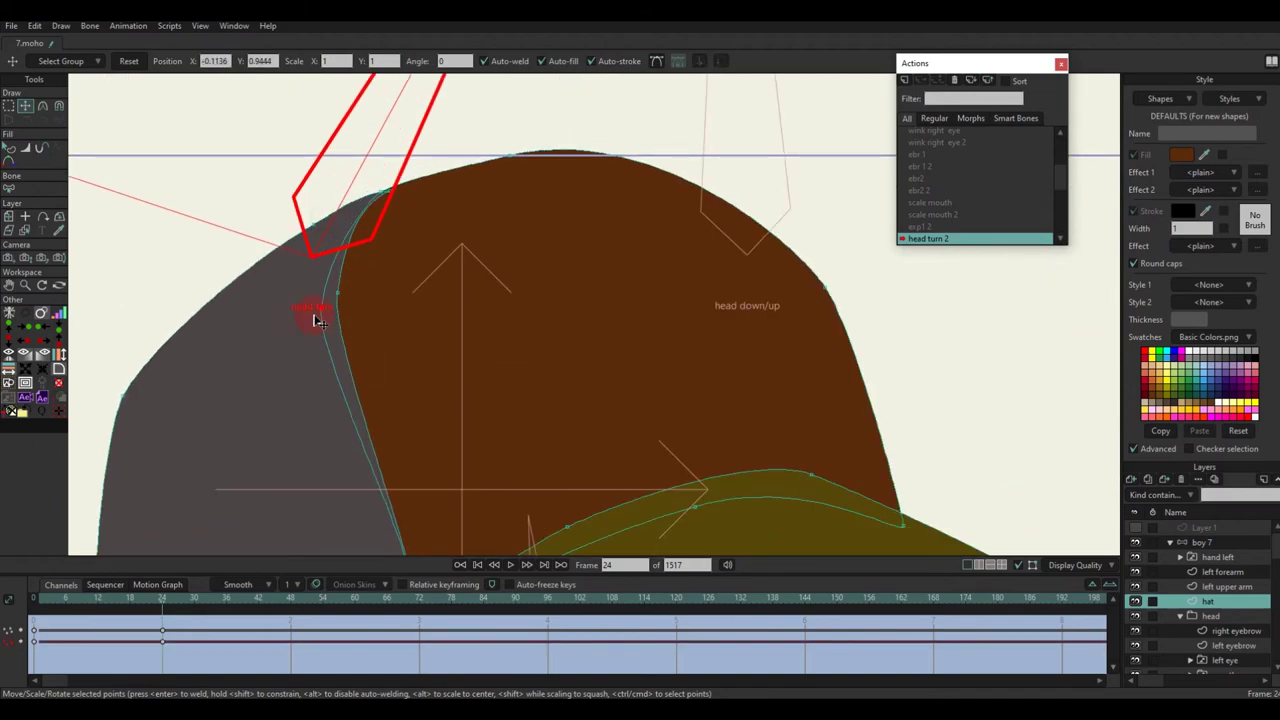
{"action": "scroll", "coordinate": [317, 320], "scroll_direction": "up", "scroll_amount": 1}
{"action": "key", "text": "q"}
{"action": "scroll", "coordinate": [443, 343], "scroll_direction": "down", "scroll_amount": 6}
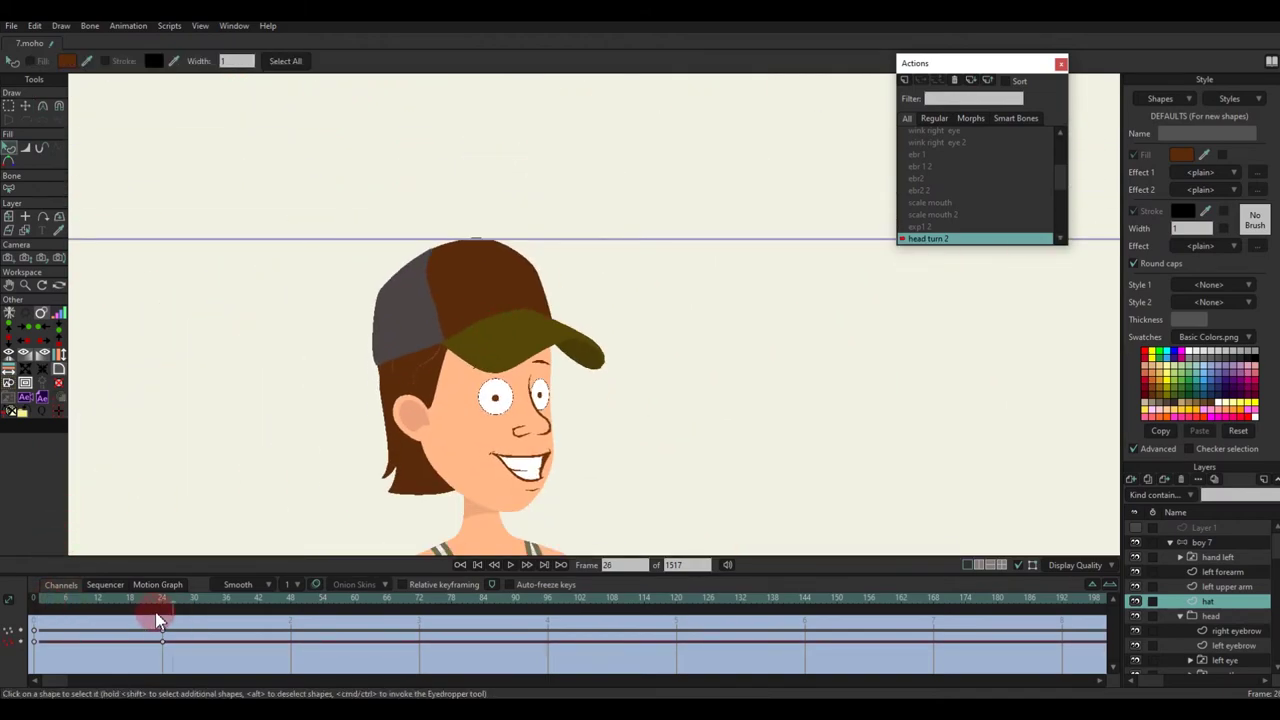
{"action": "left_click_drag", "start_coordinate": [123, 608], "coordinate": [163, 608]}
Step: Adjust the lower end of the hat's panel seam where it meets the brim at frame 24
{"action": "key", "text": "g"}
{"action": "scroll", "coordinate": [456, 336], "scroll_direction": "up", "scroll_amount": 5}
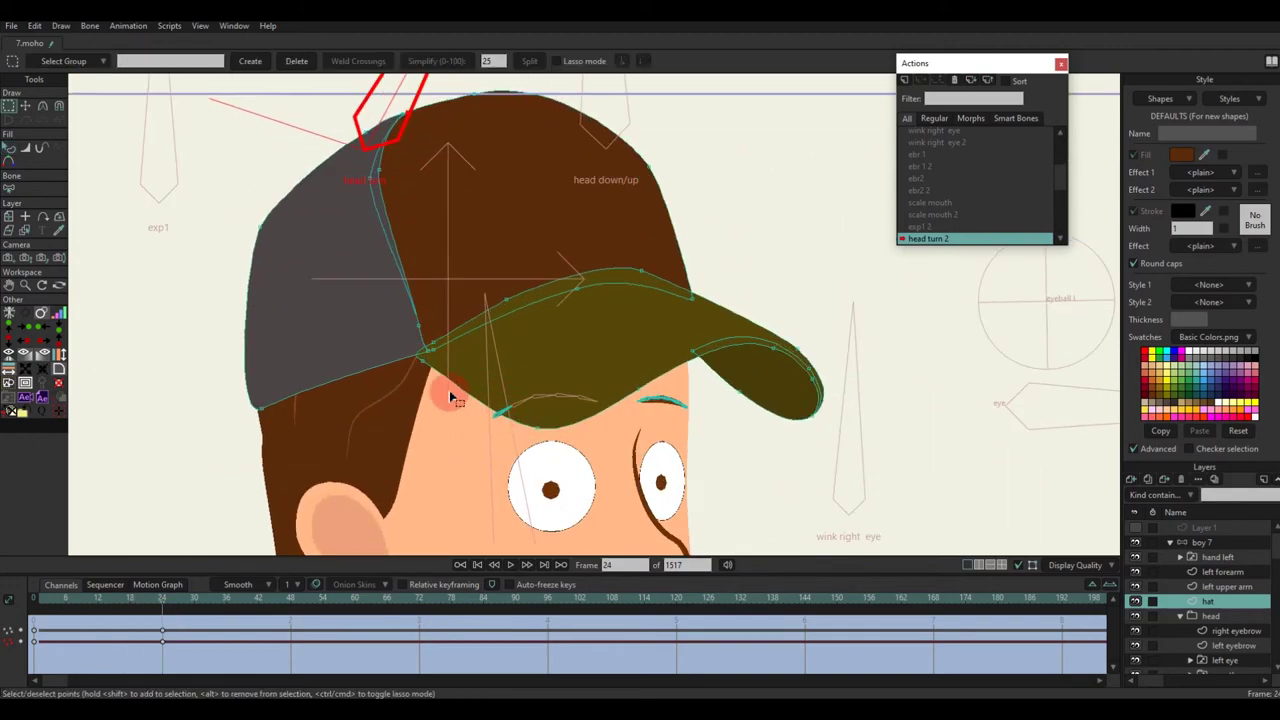
{"action": "left_click_drag", "start_coordinate": [355, 263], "coordinate": [354, 260]}
{"action": "key", "text": "t"}
{"action": "left_click_drag", "start_coordinate": [440, 343], "coordinate": [420, 350]}
{"action": "key", "text": "q"}
{"action": "scroll", "coordinate": [790, 345], "scroll_direction": "down", "scroll_amount": 2}
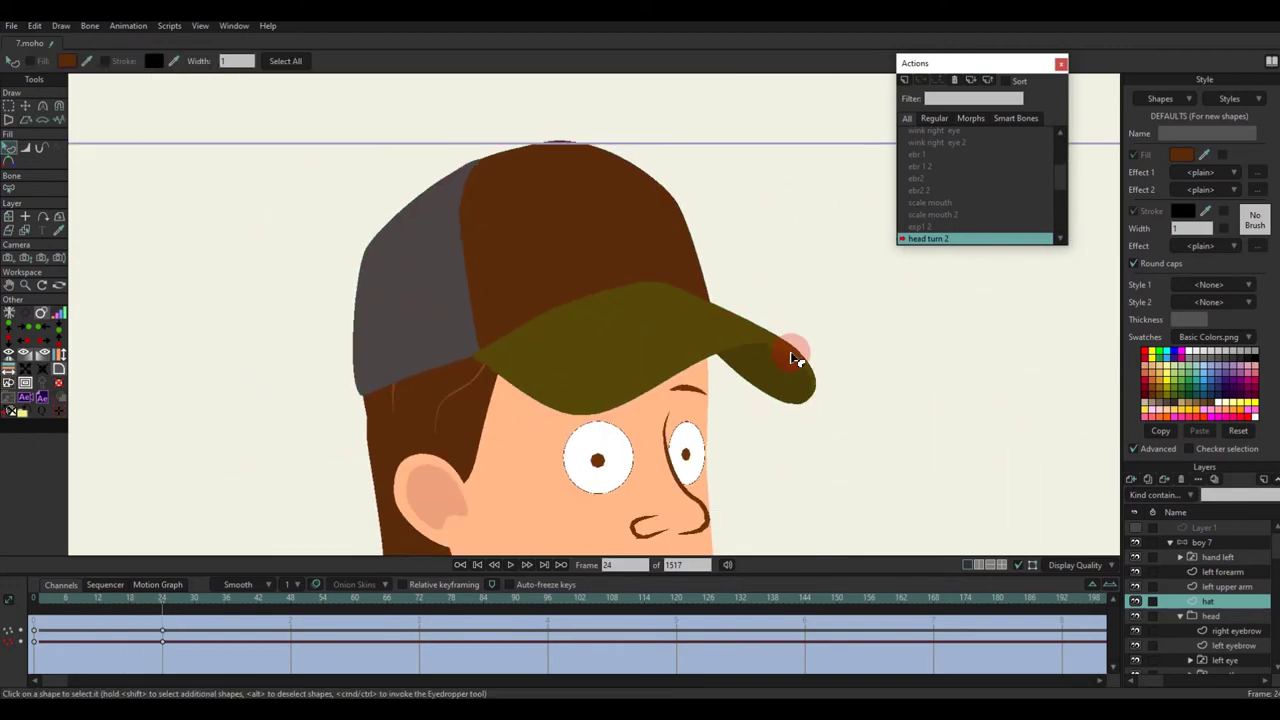
Step: Reposition the points at the brim's underside corner and far tip at frame 24, and scrub the head turn
{"action": "key", "text": "t"}
{"action": "scroll", "coordinate": [740, 402], "scroll_direction": "up", "scroll_amount": 3}
{"action": "scroll", "coordinate": [722, 431], "scroll_direction": "up", "scroll_amount": 1}
{"action": "left_click_drag", "start_coordinate": [672, 396], "coordinate": [669, 405]}
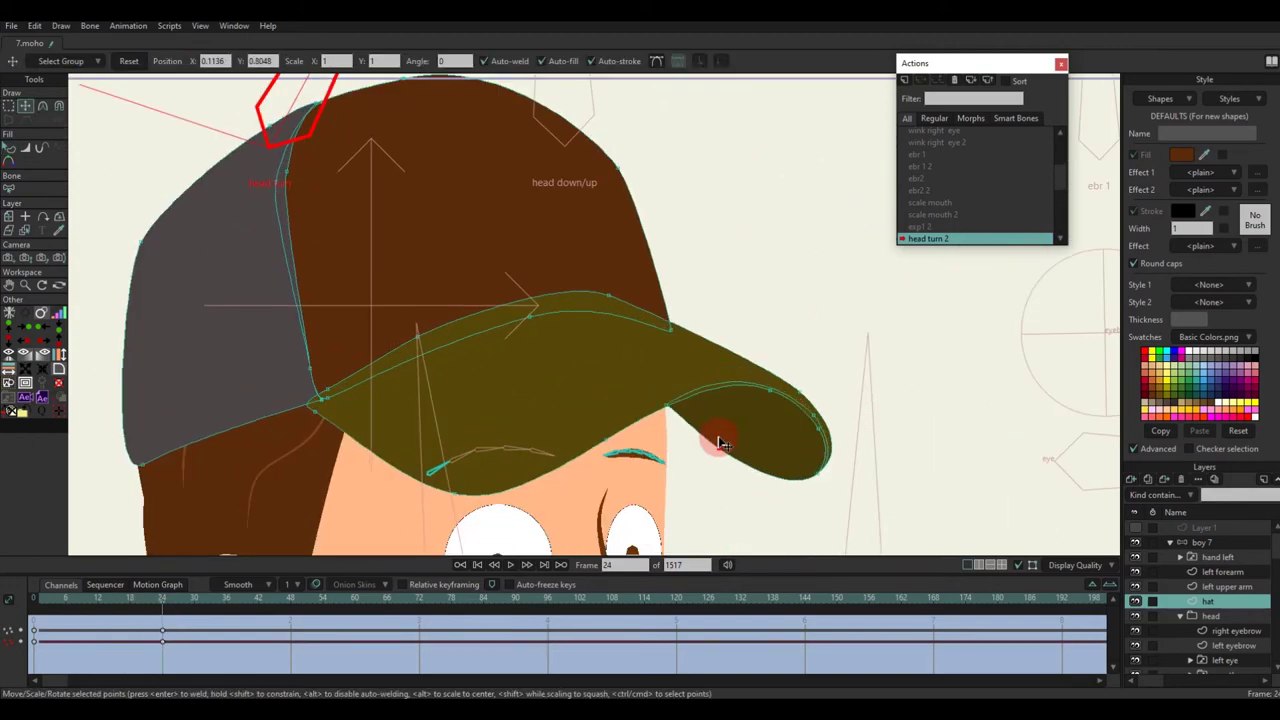
{"action": "scroll", "coordinate": [811, 452], "scroll_direction": "up", "scroll_amount": 2}
{"action": "key", "text": "g"}
{"action": "left_click_drag", "start_coordinate": [857, 493], "coordinate": [748, 346]}
{"action": "key", "text": "t"}
{"action": "scroll", "coordinate": [818, 442], "scroll_direction": "up", "scroll_amount": 1}
{"action": "left_click_drag", "start_coordinate": [840, 441], "coordinate": [834, 426]}
{"action": "scroll", "coordinate": [611, 426], "scroll_direction": "down", "scroll_amount": 6}
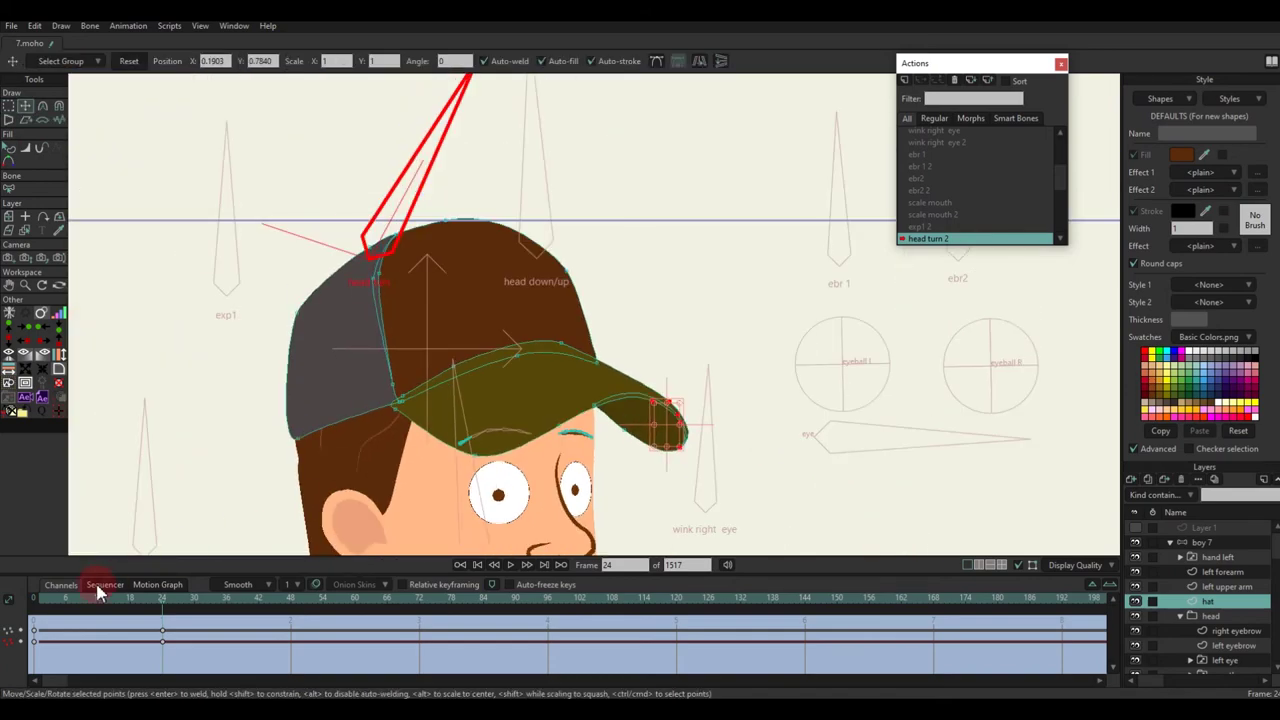
{"action": "left_click_drag", "start_coordinate": [88, 600], "coordinate": [163, 617]}
Step: Refine the brim's upper edge near the front of the crown at frame 24 and check the head turn motion
{"action": "scroll", "coordinate": [608, 334], "scroll_direction": "up", "scroll_amount": 5}
{"action": "key", "text": "g"}
{"action": "left_click", "coordinate": [612, 347]}
{"action": "key", "text": "t"}
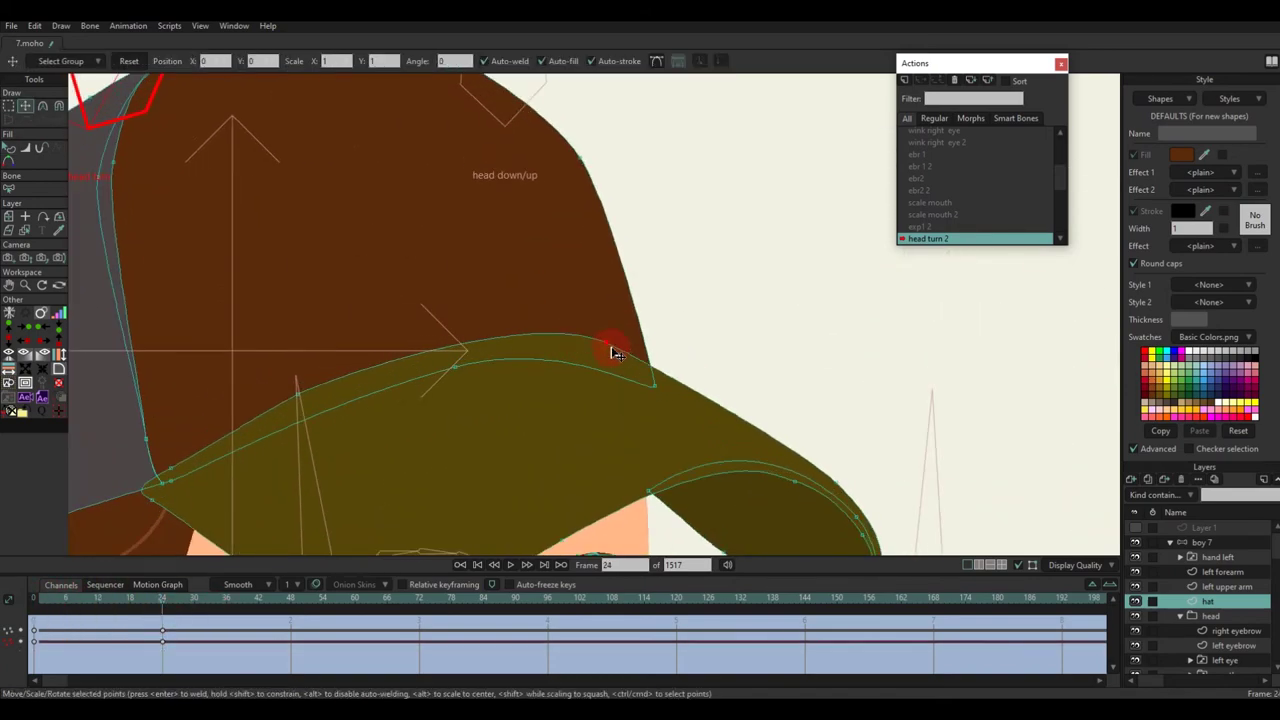
{"action": "left_click_drag", "start_coordinate": [612, 349], "coordinate": [618, 347]}
{"action": "key", "text": "q"}
{"action": "scroll", "coordinate": [607, 367], "scroll_direction": "down", "scroll_amount": 8}
{"action": "left_click_drag", "start_coordinate": [88, 605], "coordinate": [106, 610]}
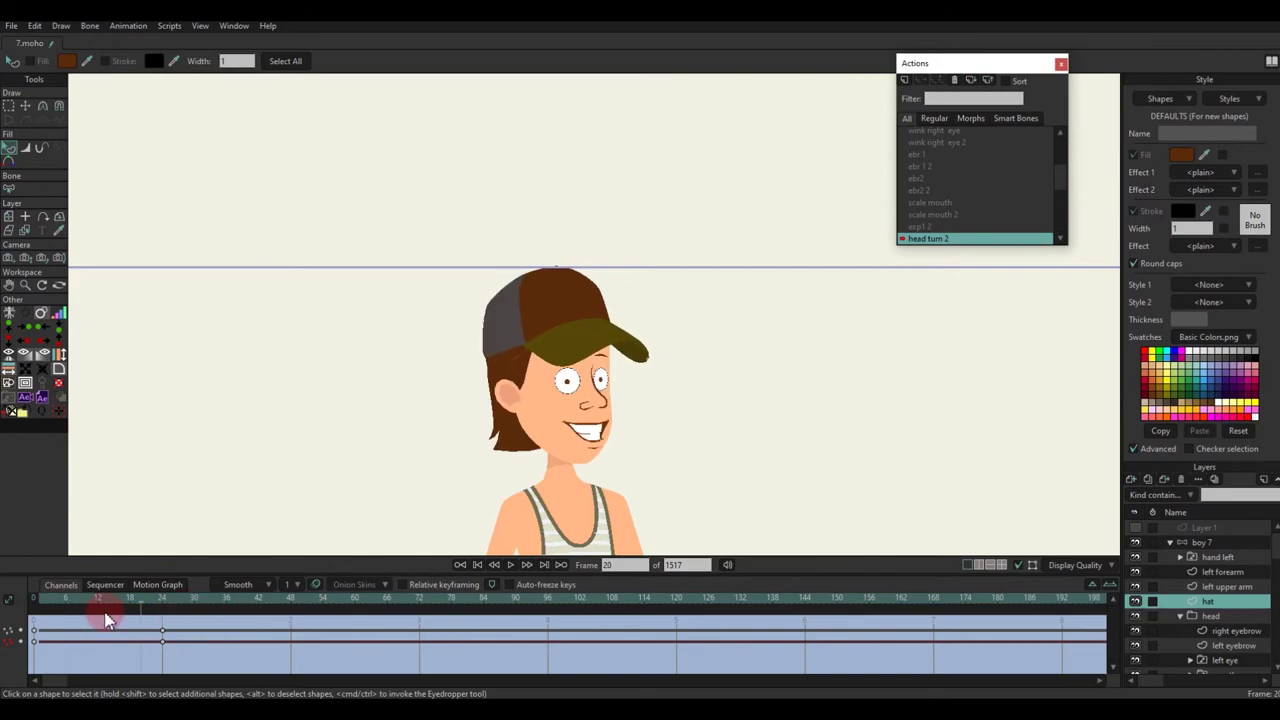
{"action": "key", "text": "t"}
{"action": "scroll", "coordinate": [597, 300], "scroll_direction": "up", "scroll_amount": 5}
{"action": "left_click_drag", "start_coordinate": [575, 286], "coordinate": [567, 289]}
{"action": "key", "text": "q"}
{"action": "scroll", "coordinate": [568, 292], "scroll_direction": "down", "scroll_amount": 4}
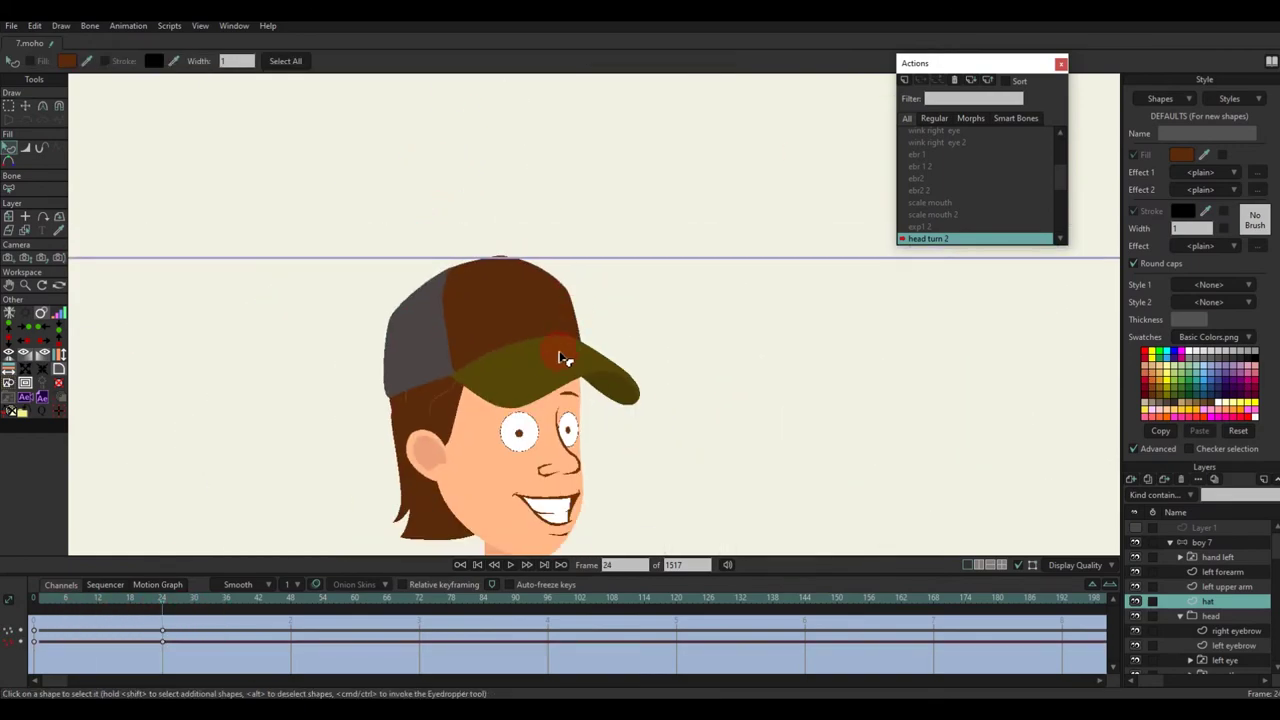
{"action": "left_click_drag", "start_coordinate": [98, 606], "coordinate": [152, 610]}
{"action": "scroll", "coordinate": [957, 215], "scroll_direction": "up", "scroll_amount": 5}
Step: Return to the Mainline, select the head down/up bone of boy 7, and open its head down/up action at frame 24
{"action": "double_click", "coordinate": [937, 133]}
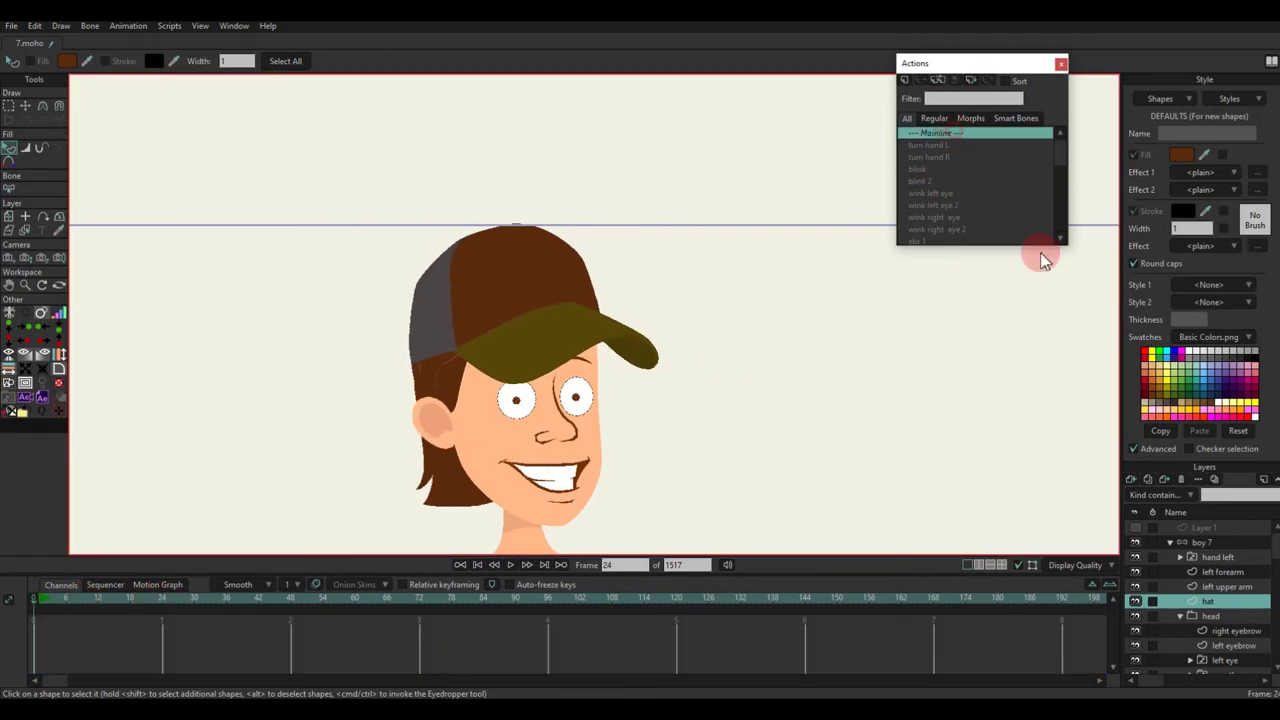
{"action": "left_click", "coordinate": [1202, 542]}
{"action": "scroll", "coordinate": [528, 290], "scroll_direction": "down", "scroll_amount": 4}
{"action": "key", "text": "t"}
{"action": "left_click", "coordinate": [548, 290]}
{"action": "scroll", "coordinate": [946, 193], "scroll_direction": "down", "scroll_amount": 2}
{"action": "double_click", "coordinate": [940, 203]}
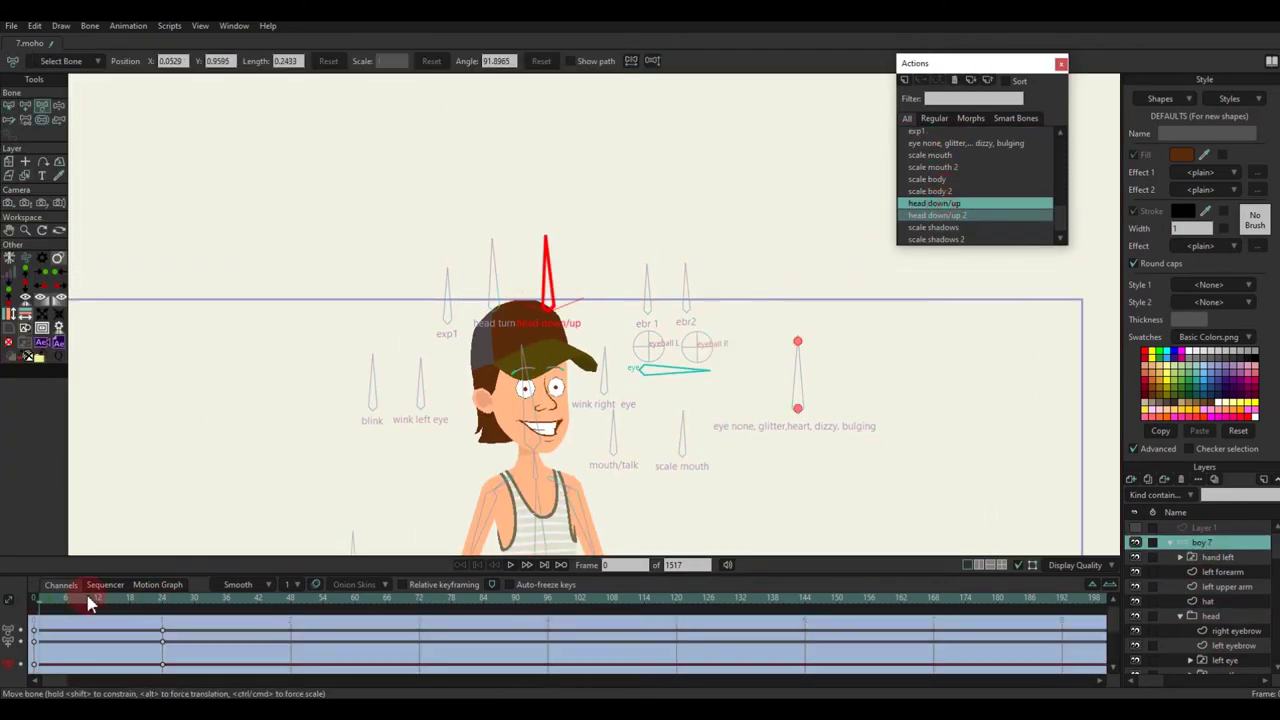
{"action": "left_click_drag", "start_coordinate": [89, 602], "coordinate": [168, 612]}
Step: Pull the hat brim's outer and lower points downward at frame 24 of head down/up, and scrub the motion
{"action": "scroll", "coordinate": [560, 345], "scroll_direction": "up", "scroll_amount": 4}
{"action": "right_click", "coordinate": [568, 344], "text": "alt"}
{"action": "scroll", "coordinate": [546, 323], "scroll_direction": "up", "scroll_amount": 1}
{"action": "scroll", "coordinate": [590, 326], "scroll_direction": "up", "scroll_amount": 4}
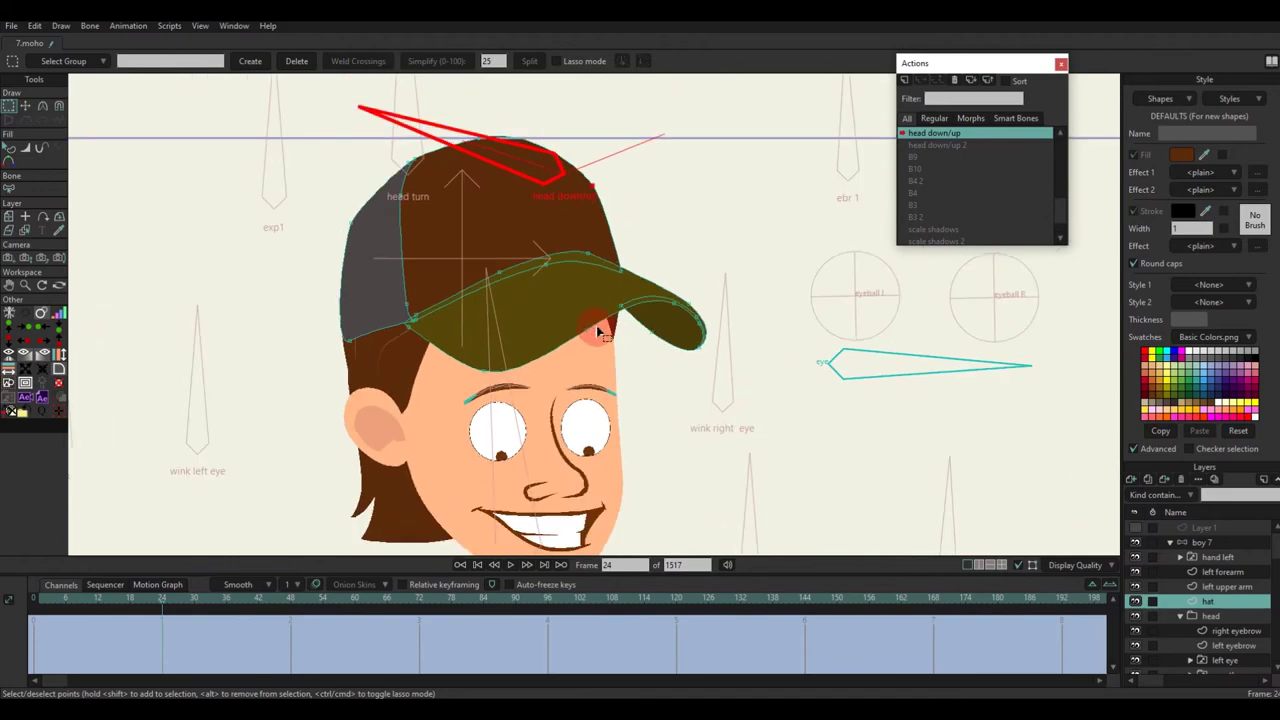
{"action": "key", "text": "t"}
{"action": "left_click_drag", "start_coordinate": [386, 415], "coordinate": [392, 460]}
{"action": "left_click_drag", "start_coordinate": [618, 316], "coordinate": [705, 373]}
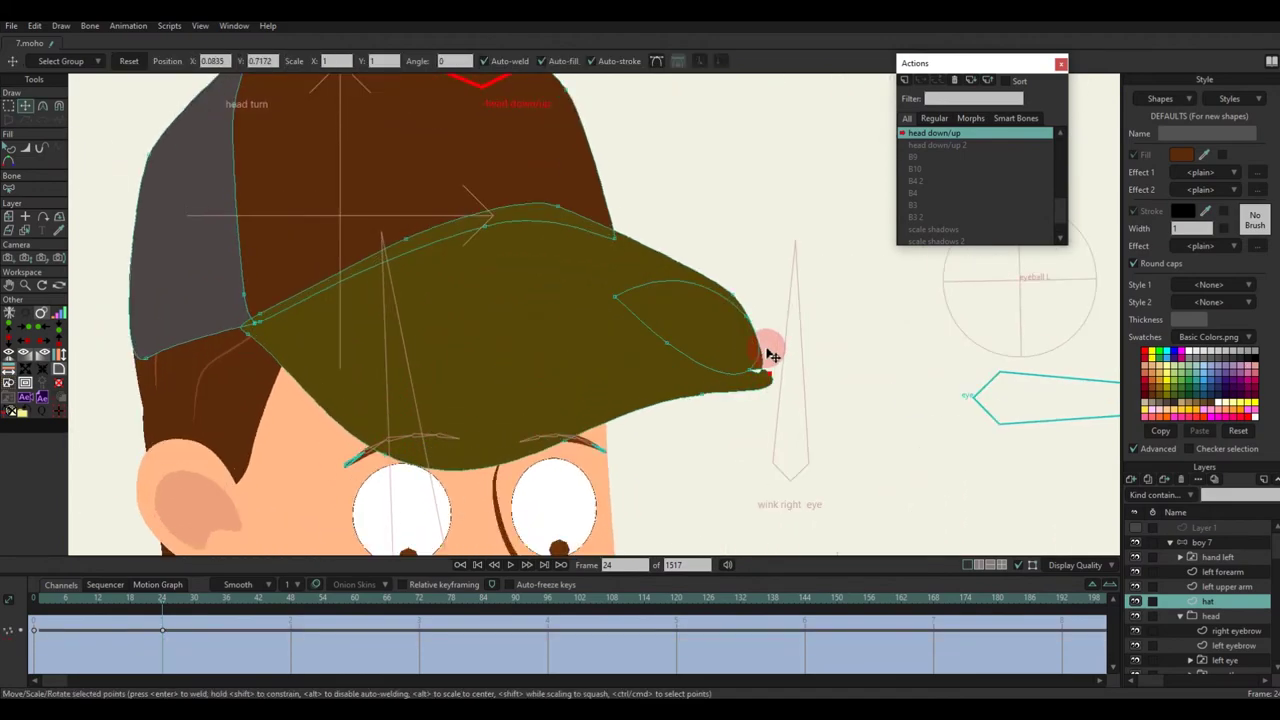
{"action": "left_click_drag", "start_coordinate": [772, 355], "coordinate": [703, 336]}
{"action": "scroll", "coordinate": [760, 345], "scroll_direction": "up", "scroll_amount": 4}
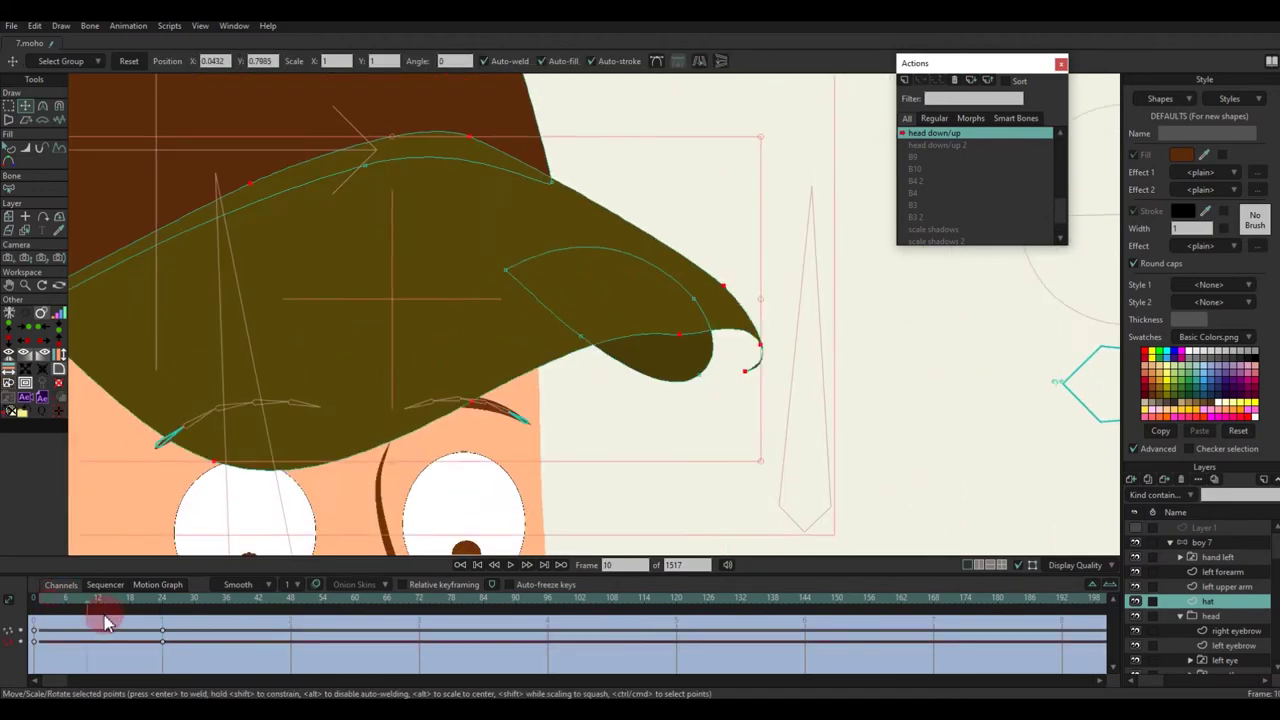
{"action": "mouse_move", "coordinate": [766, 357]}
{"action": "left_mouse_down"}
{"action": "mouse_move", "coordinate": [706, 286]}
{"action": "mouse_move", "coordinate": [777, 351]}
{"action": "left_mouse_up"}
{"action": "left_click_drag", "start_coordinate": [162, 602], "coordinate": [19, 618]}
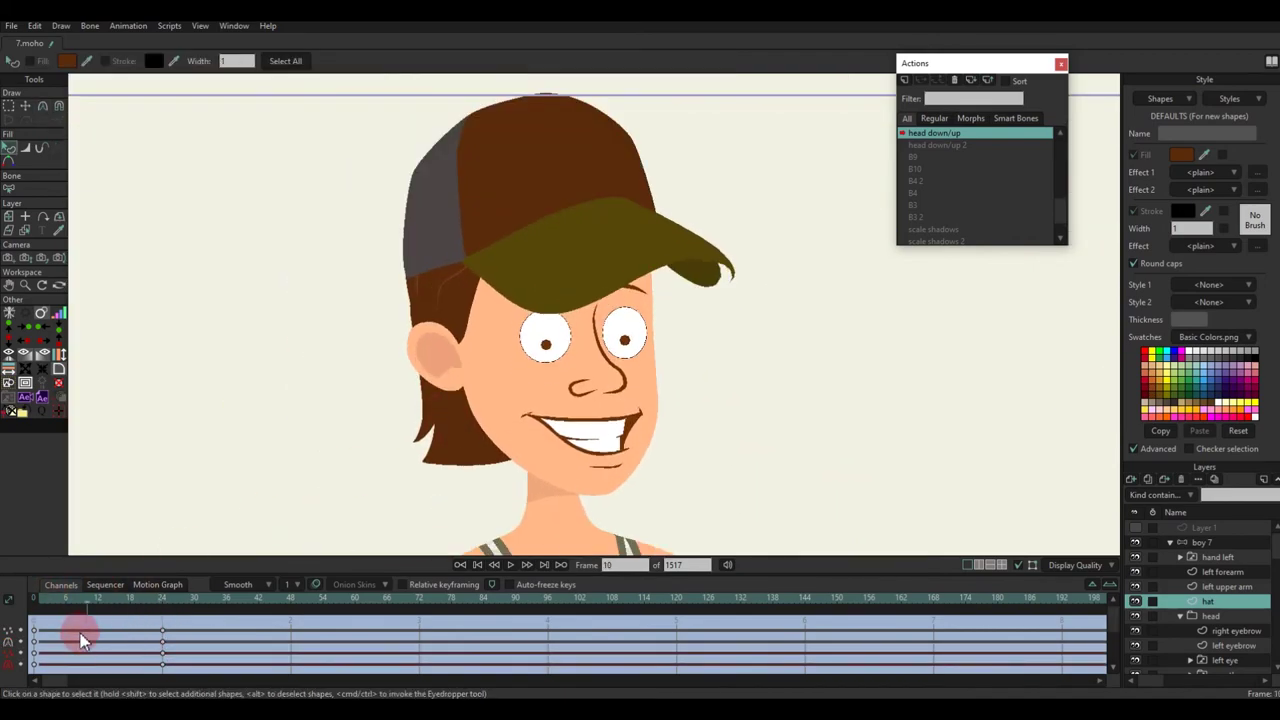
Step: Select the brim's tip point at frame 0, and reposition it and adjust its curvature at frame 24
{"action": "scroll", "coordinate": [623, 232], "scroll_direction": "up", "scroll_amount": 2}
{"action": "scroll", "coordinate": [734, 245], "scroll_direction": "up", "scroll_amount": 4}
{"action": "key", "text": "g"}
{"action": "left_click", "coordinate": [749, 323]}
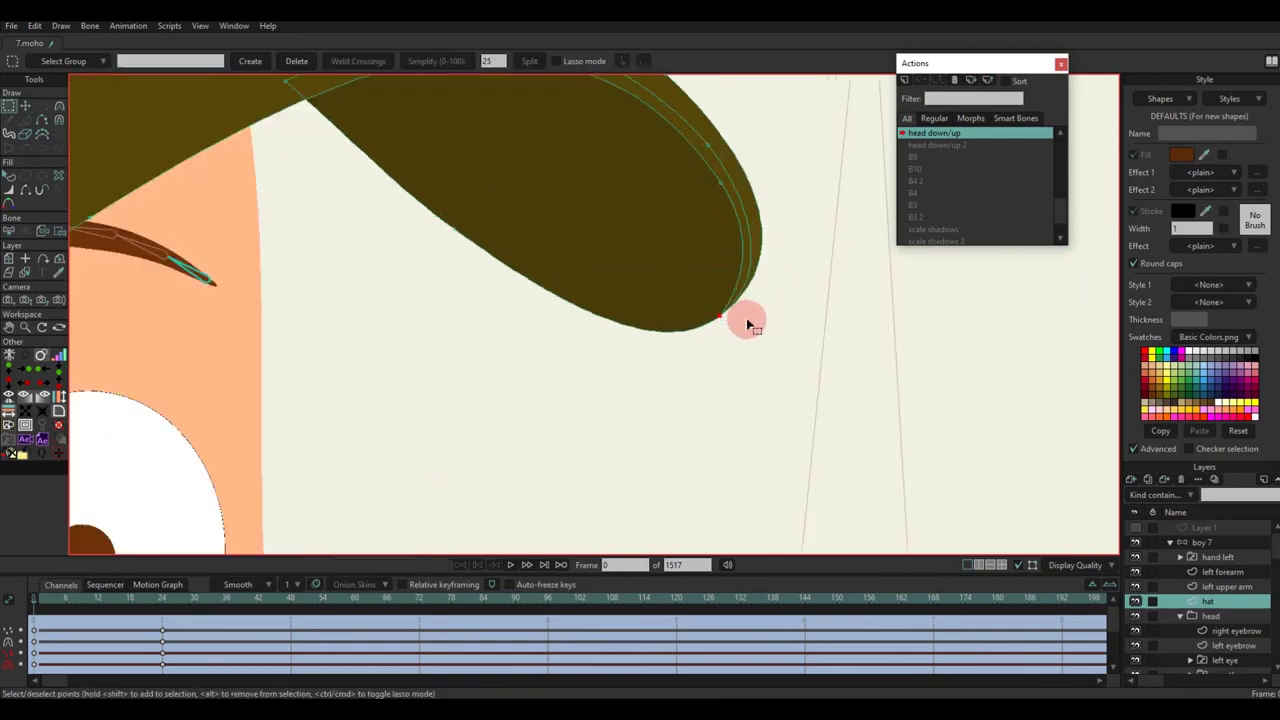
{"action": "scroll", "coordinate": [749, 323], "scroll_direction": "down", "scroll_amount": 3}
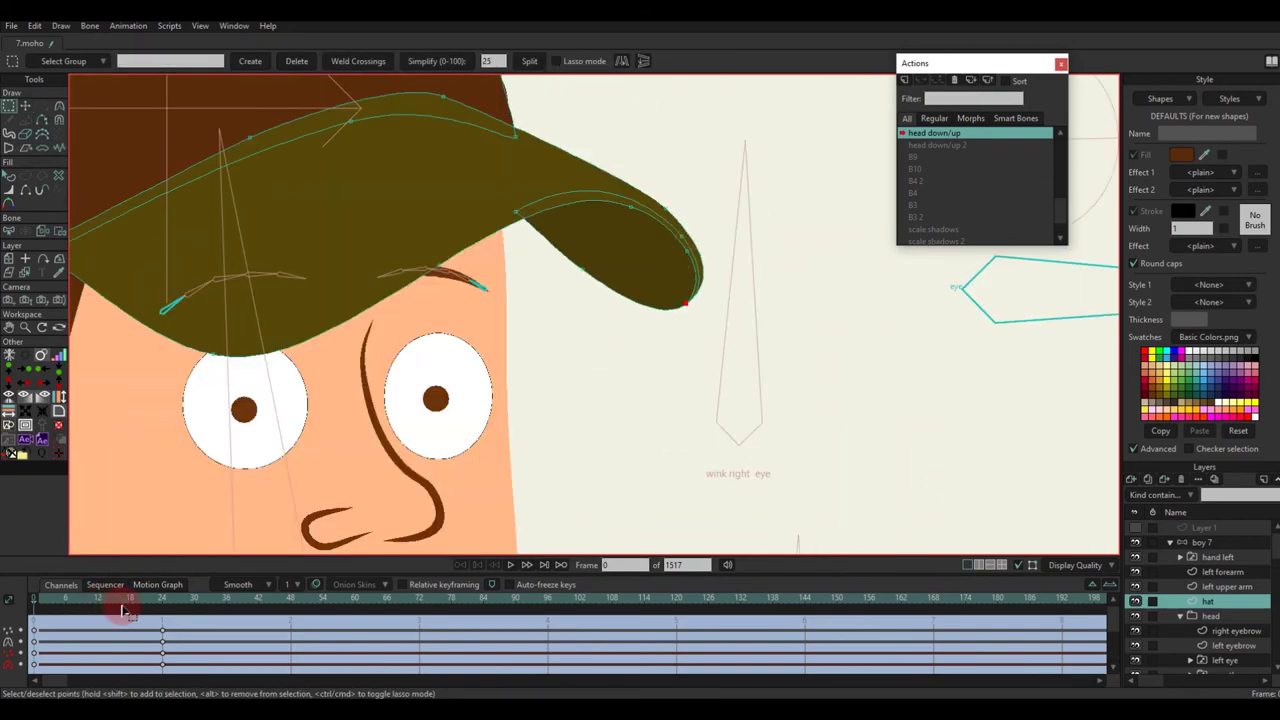
{"action": "key", "text": "t"}
{"action": "left_click_drag", "start_coordinate": [123, 608], "coordinate": [162, 612]}
{"action": "left_click", "coordinate": [164, 608]}
{"action": "scroll", "coordinate": [806, 286], "scroll_direction": "up", "scroll_amount": 5}
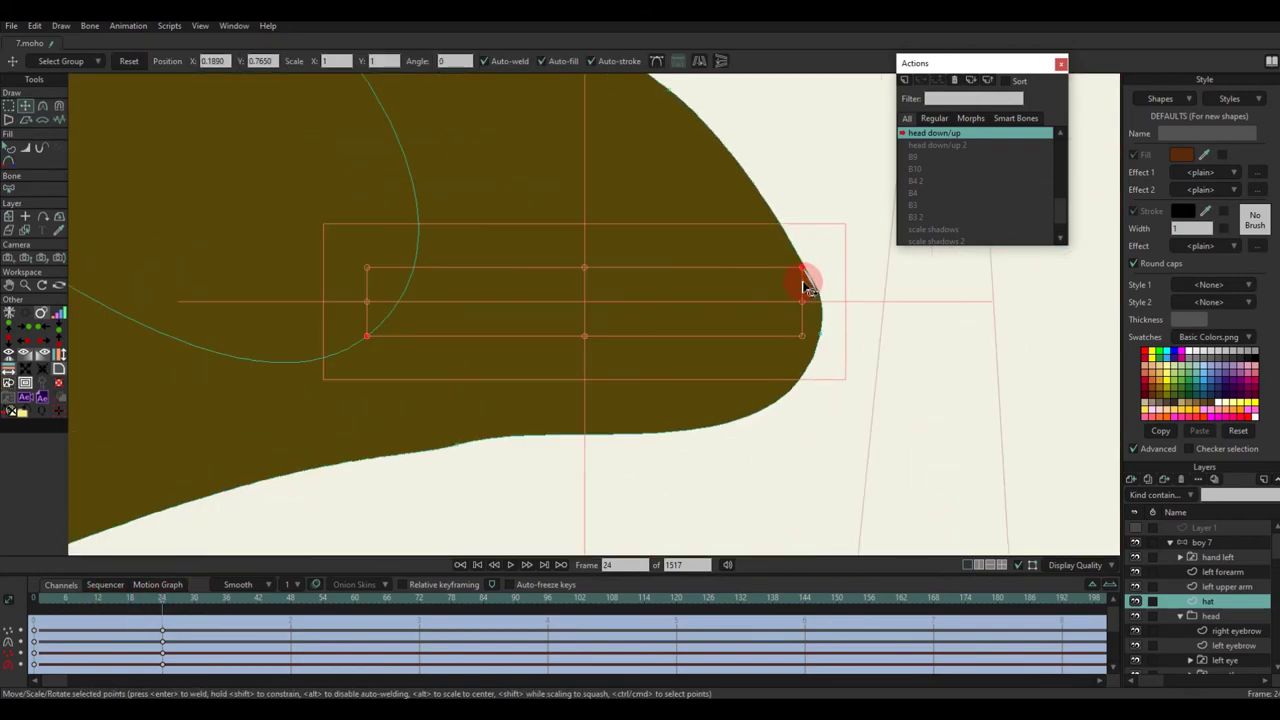
{"action": "left_click_drag", "start_coordinate": [814, 288], "coordinate": [828, 332]}
{"action": "key", "text": "c"}
{"action": "left_click_drag", "start_coordinate": [772, 306], "coordinate": [783, 366]}
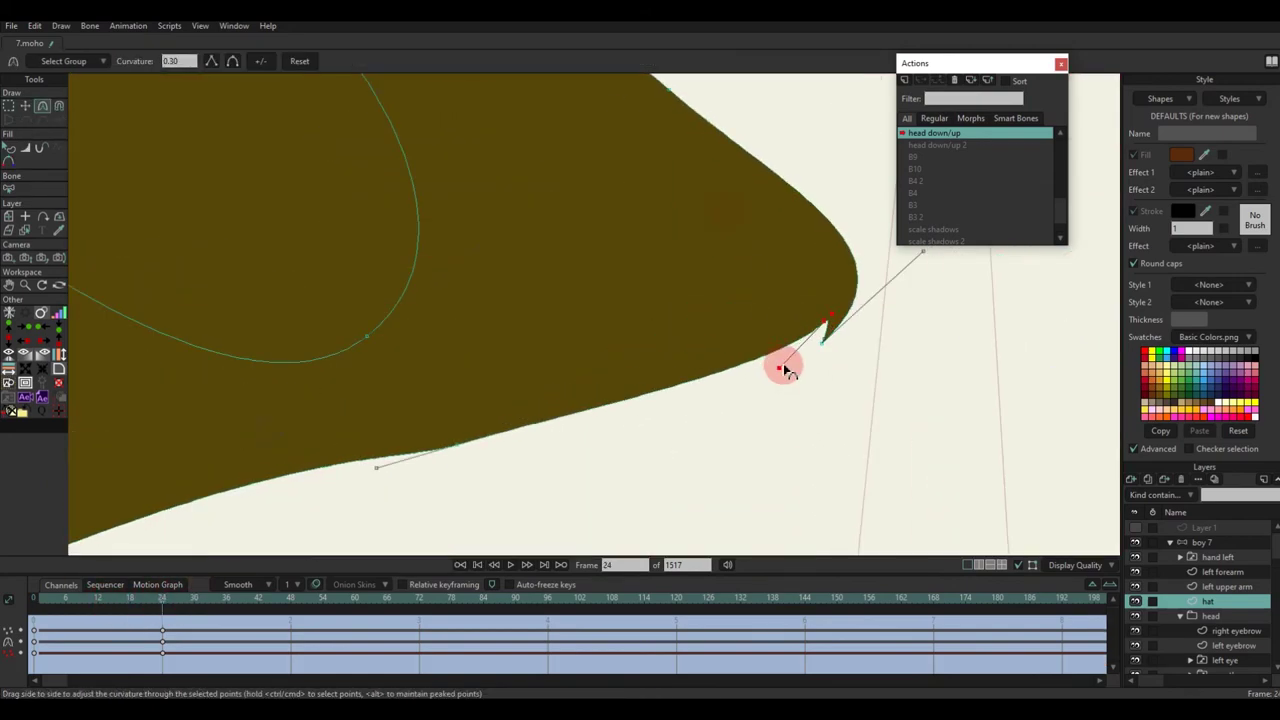
Step: Smooth the brim's lower edge at frame 24 by moving its points and adjusting their curvature
{"action": "scroll", "coordinate": [783, 366], "scroll_direction": "down", "scroll_amount": 4}
{"action": "scroll", "coordinate": [800, 331], "scroll_direction": "up", "scroll_amount": 4}
{"action": "key", "text": "t"}
{"action": "left_click_drag", "start_coordinate": [697, 393], "coordinate": [627, 370]}
{"action": "key", "text": "c"}
{"action": "scroll", "coordinate": [735, 345], "scroll_direction": "down", "scroll_amount": 5}
{"action": "key", "text": "t"}
{"action": "key", "text": "c"}
{"action": "scroll", "coordinate": [534, 395], "scroll_direction": "up", "scroll_amount": 2}
{"action": "scroll", "coordinate": [627, 370], "scroll_direction": "down", "scroll_amount": 2}
{"action": "scroll", "coordinate": [512, 413], "scroll_direction": "up", "scroll_amount": 3}
{"action": "left_click_drag", "start_coordinate": [517, 414], "coordinate": [520, 408]}
{"action": "key", "text": "t"}
{"action": "key", "text": "c"}
{"action": "scroll", "coordinate": [703, 325], "scroll_direction": "up", "scroll_amount": 5}
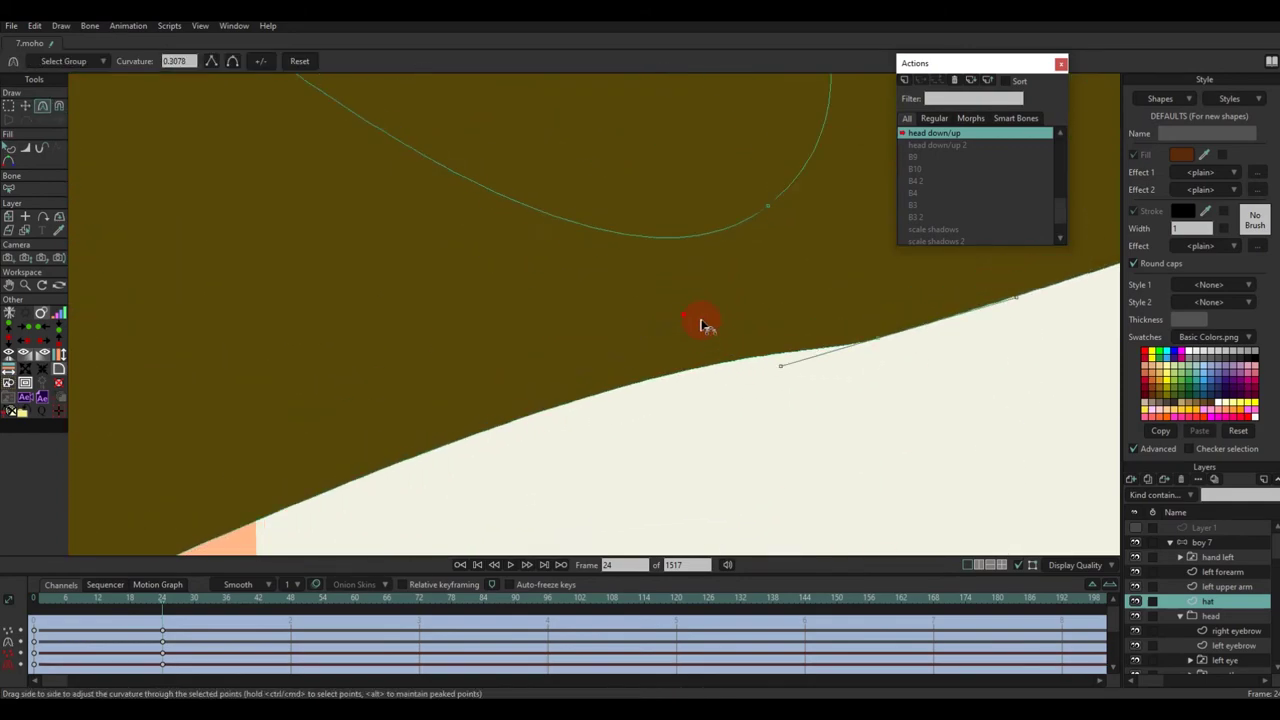
Step: Scrub the head-down motion and fit the dark underside shape within the brim's tip at frame 24
{"action": "scroll", "coordinate": [702, 325], "scroll_direction": "down", "scroll_amount": 10}
{"action": "key", "text": "q"}
{"action": "left_click_drag", "start_coordinate": [98, 603], "coordinate": [117, 612]}
{"action": "left_click", "coordinate": [162, 612]}
{"action": "key", "text": "t"}
{"action": "scroll", "coordinate": [673, 360], "scroll_direction": "up", "scroll_amount": 5}
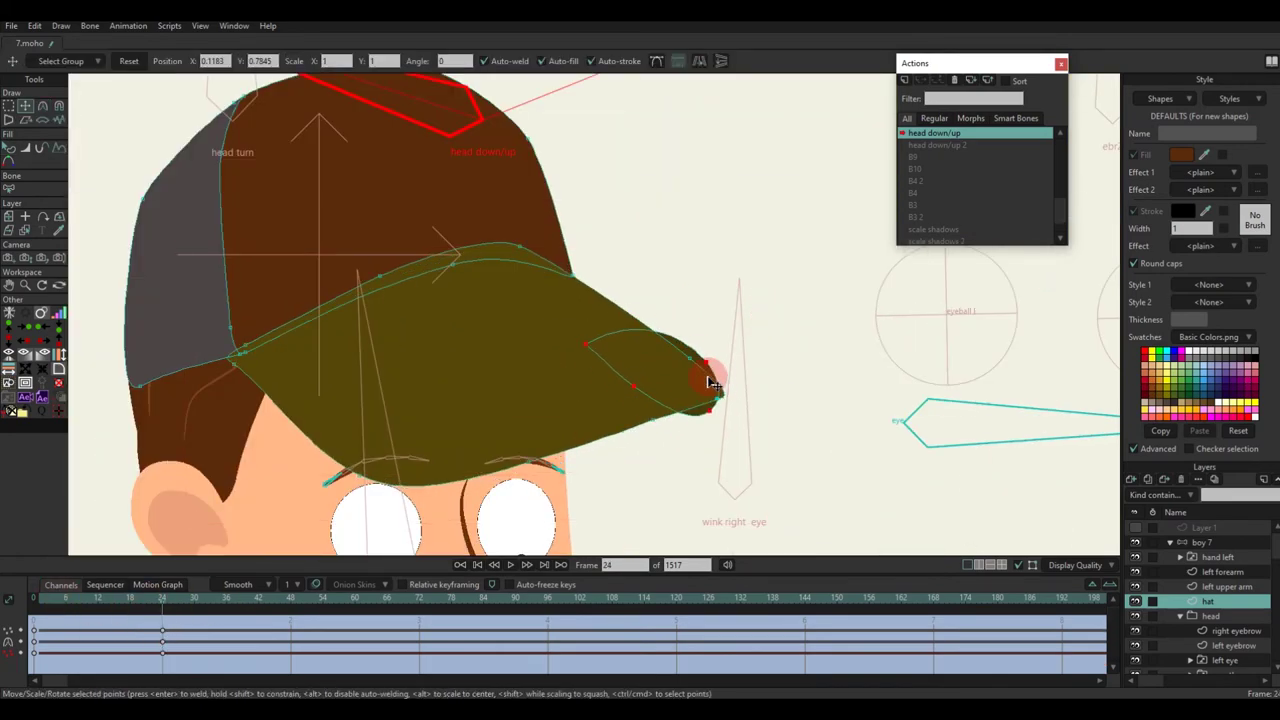
{"action": "scroll", "coordinate": [705, 390], "scroll_direction": "up", "scroll_amount": 2}
Step: Correct the brim tip and underside points at frames 12 and 18 of the head down/up action
{"action": "left_click", "coordinate": [99, 610]}
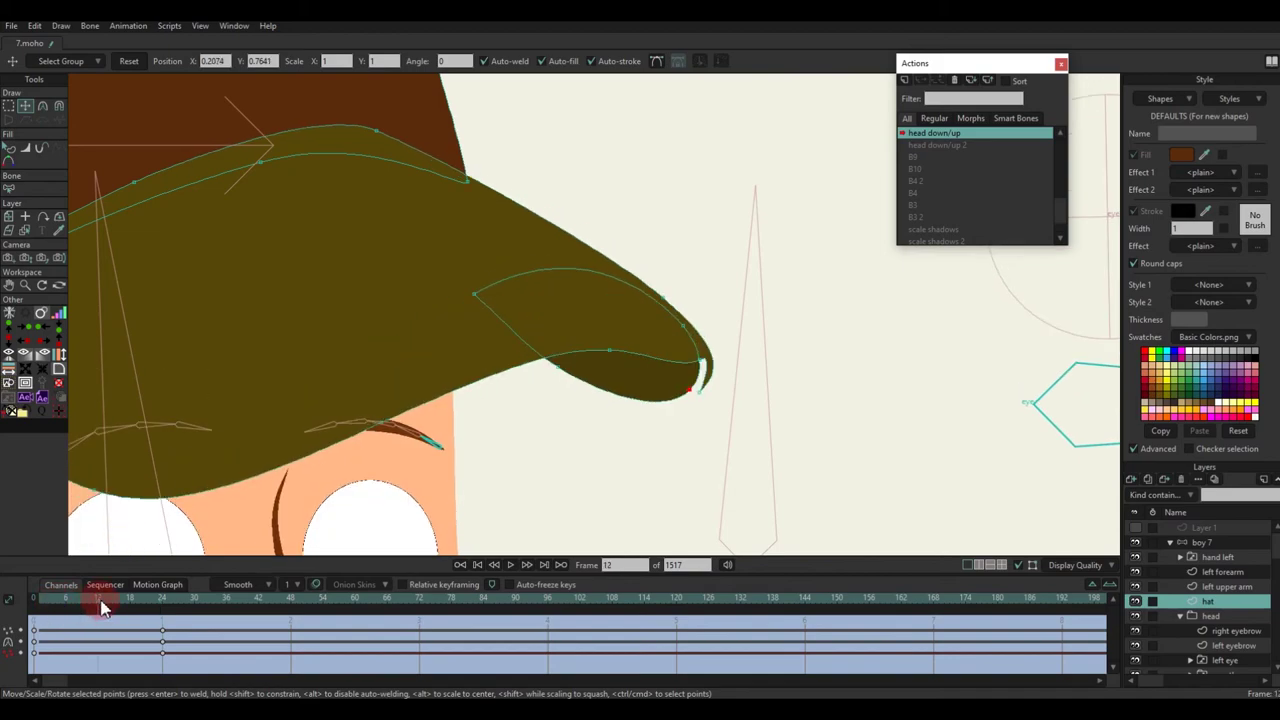
{"action": "scroll", "coordinate": [862, 322], "scroll_direction": "up", "scroll_amount": 2}
{"action": "scroll", "coordinate": [770, 330], "scroll_direction": "down", "scroll_amount": 3}
{"action": "key", "text": "q"}
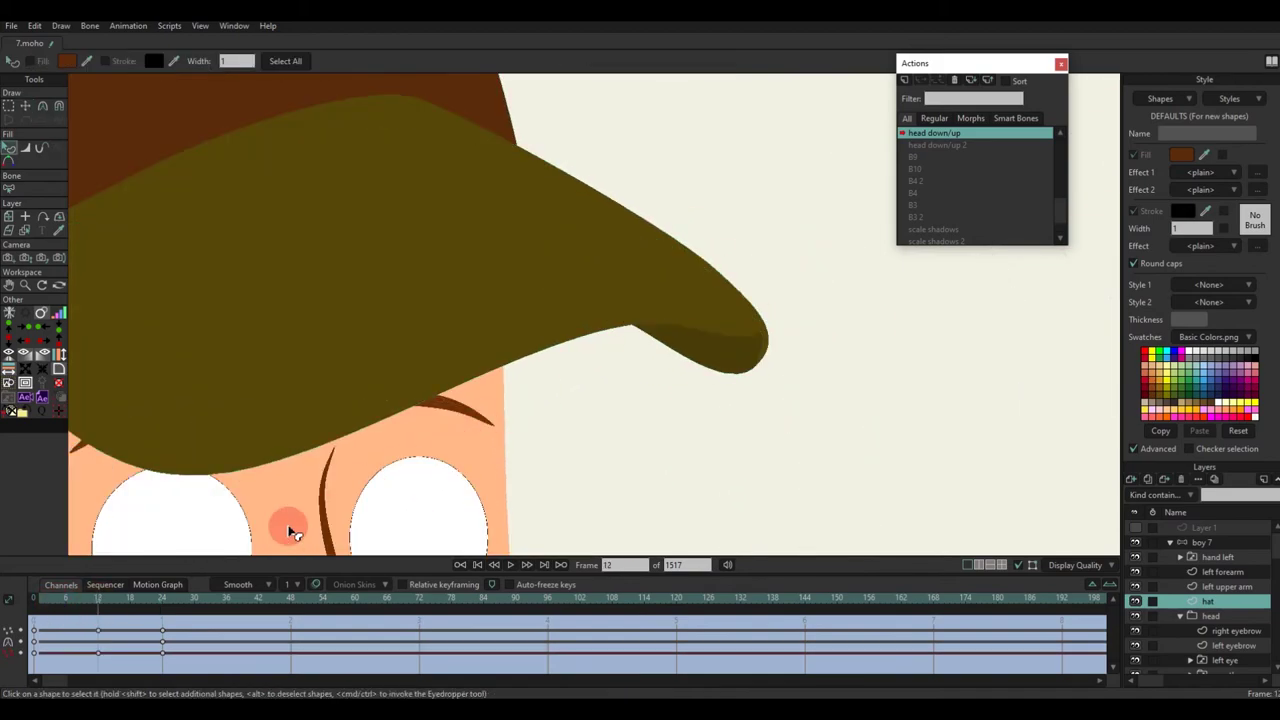
{"action": "left_click", "coordinate": [130, 606]}
{"action": "key", "text": "t"}
{"action": "scroll", "coordinate": [760, 370], "scroll_direction": "up", "scroll_amount": 3}
{"action": "scroll", "coordinate": [690, 395], "scroll_direction": "down", "scroll_amount": 3}
{"action": "key", "text": "q"}
{"action": "left_click", "coordinate": [165, 605]}
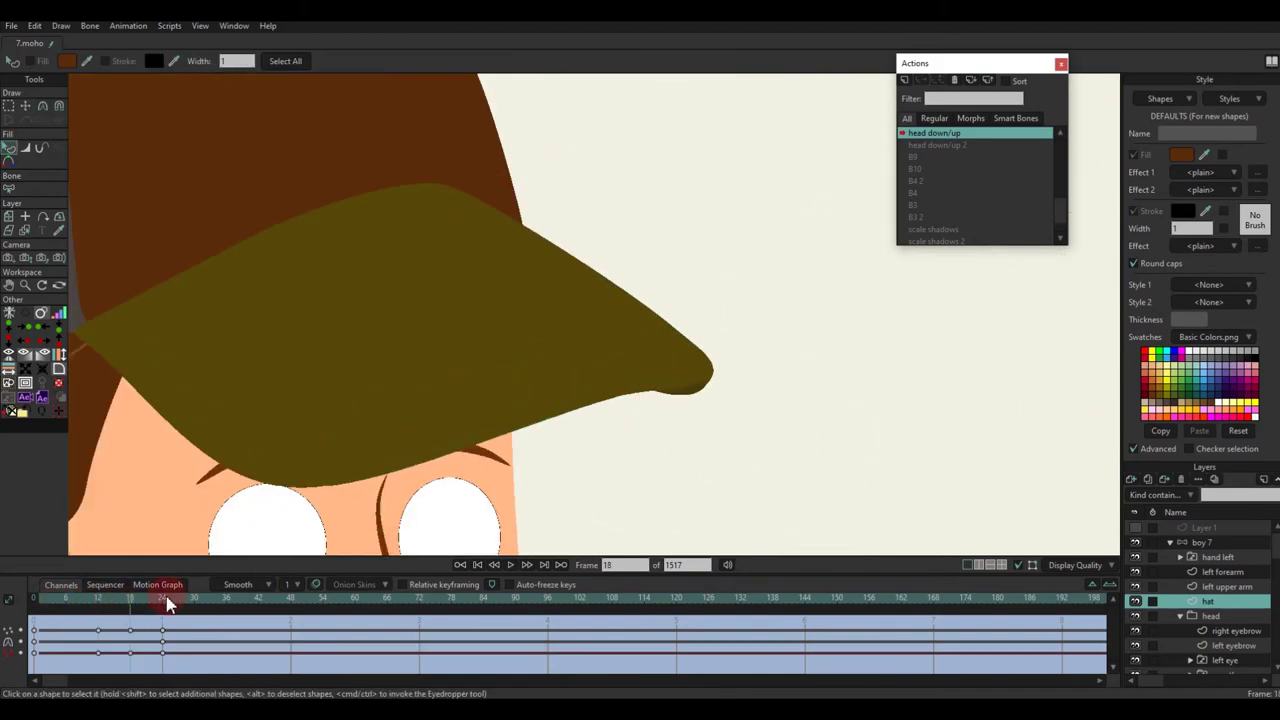
Step: Adjust the brim tip's curvature and the underside point's position at frame 21, and scrub back to frame 0
{"action": "left_click", "coordinate": [146, 606]}
{"action": "key", "text": "t"}
{"action": "scroll", "coordinate": [735, 372], "scroll_direction": "up", "scroll_amount": 3}
{"action": "key", "text": "c"}
{"action": "left_click_drag", "start_coordinate": [618, 428], "coordinate": [593, 457]}
{"action": "key", "text": "t"}
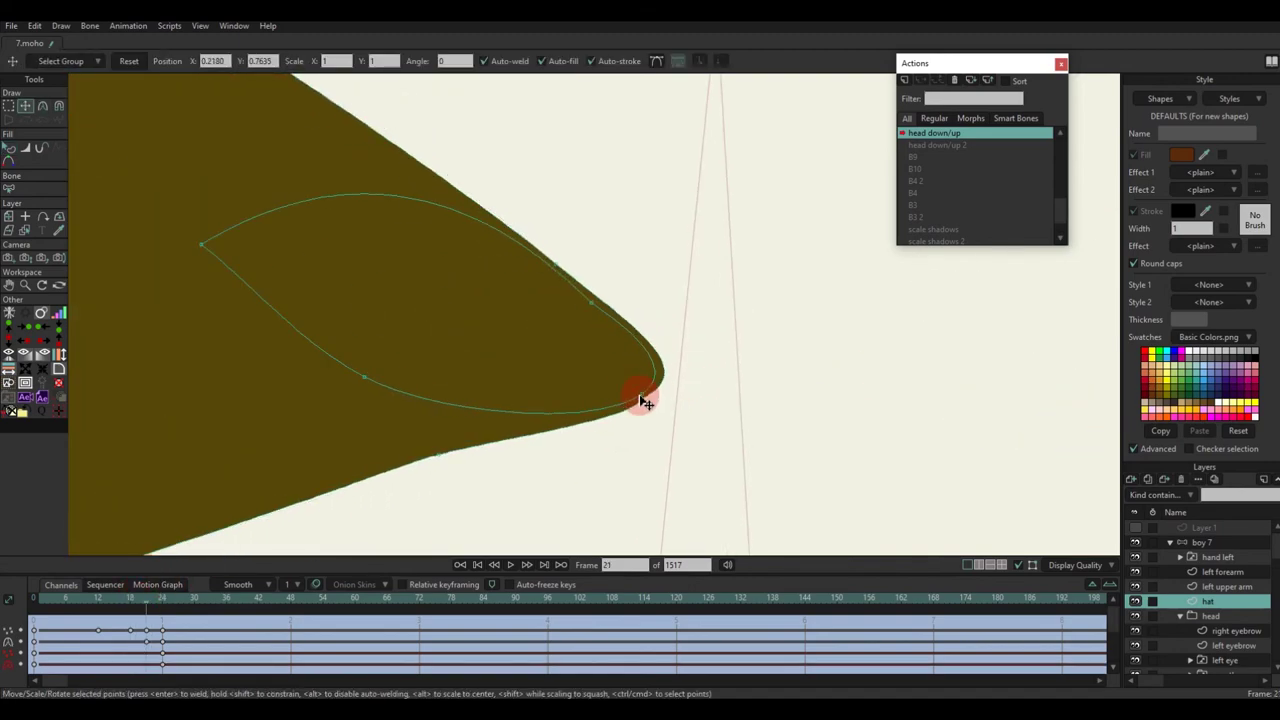
{"action": "left_click_drag", "start_coordinate": [641, 397], "coordinate": [644, 392]}
{"action": "scroll", "coordinate": [645, 391], "scroll_direction": "down", "scroll_amount": 3}
{"action": "key", "text": "q"}
{"action": "mouse_move", "coordinate": [44, 605]}
{"action": "left_mouse_down"}
{"action": "mouse_move", "coordinate": [83, 607]}
{"action": "mouse_move", "coordinate": [36, 607]}
{"action": "left_mouse_up"}
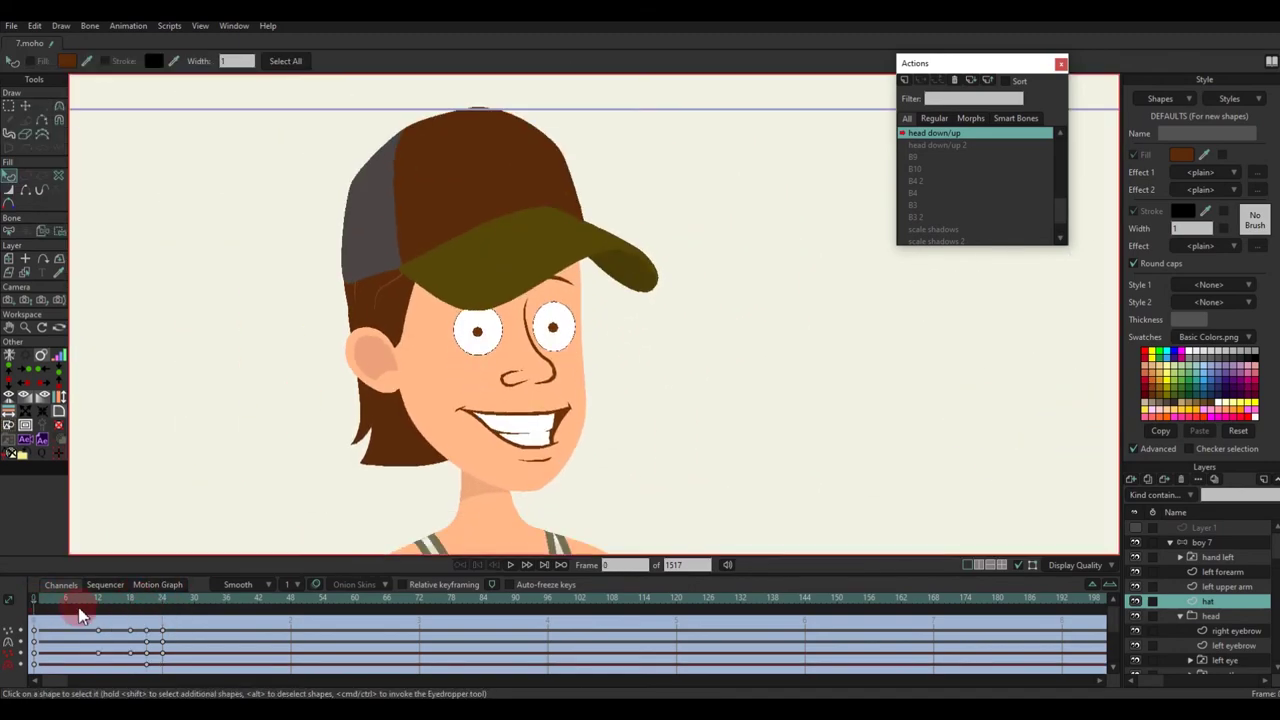
Step: Reshape the brim's tip and lower edge over the eyebrows at frame 24, refining the points and curvature
{"action": "left_click", "coordinate": [163, 606]}
{"action": "key", "text": "t"}
{"action": "scroll", "coordinate": [640, 295], "scroll_direction": "up", "scroll_amount": 3}
{"action": "left_click_drag", "start_coordinate": [617, 314], "coordinate": [617, 327]}
{"action": "left_click_drag", "start_coordinate": [508, 356], "coordinate": [500, 364]}
{"action": "key", "text": "c"}
{"action": "left_click_drag", "start_coordinate": [580, 351], "coordinate": [650, 322]}
{"action": "key", "text": "t"}
{"action": "left_click_drag", "start_coordinate": [503, 367], "coordinate": [513, 374]}
{"action": "left_click_drag", "start_coordinate": [335, 366], "coordinate": [351, 370]}
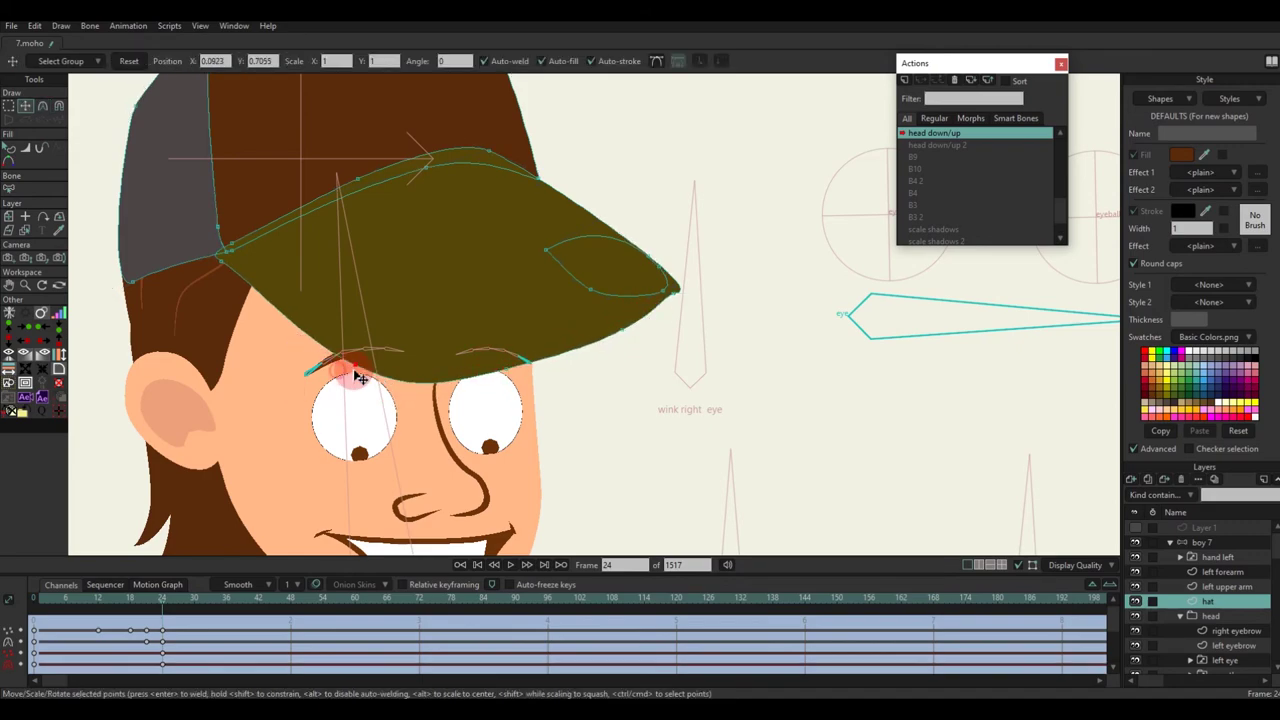
Step: Lower and straighten the brim's upper edge at frame 24 using its points and curvature handles, and scrub the motion
{"action": "scroll", "coordinate": [352, 371], "scroll_direction": "up", "scroll_amount": 2}
{"action": "left_click_drag", "start_coordinate": [500, 270], "coordinate": [562, 298]}
{"action": "left_click_drag", "start_coordinate": [332, 298], "coordinate": [358, 332]}
{"action": "left_click_drag", "start_coordinate": [392, 285], "coordinate": [403, 330]}
{"action": "key", "text": "c"}
{"action": "left_click", "coordinate": [443, 323]}
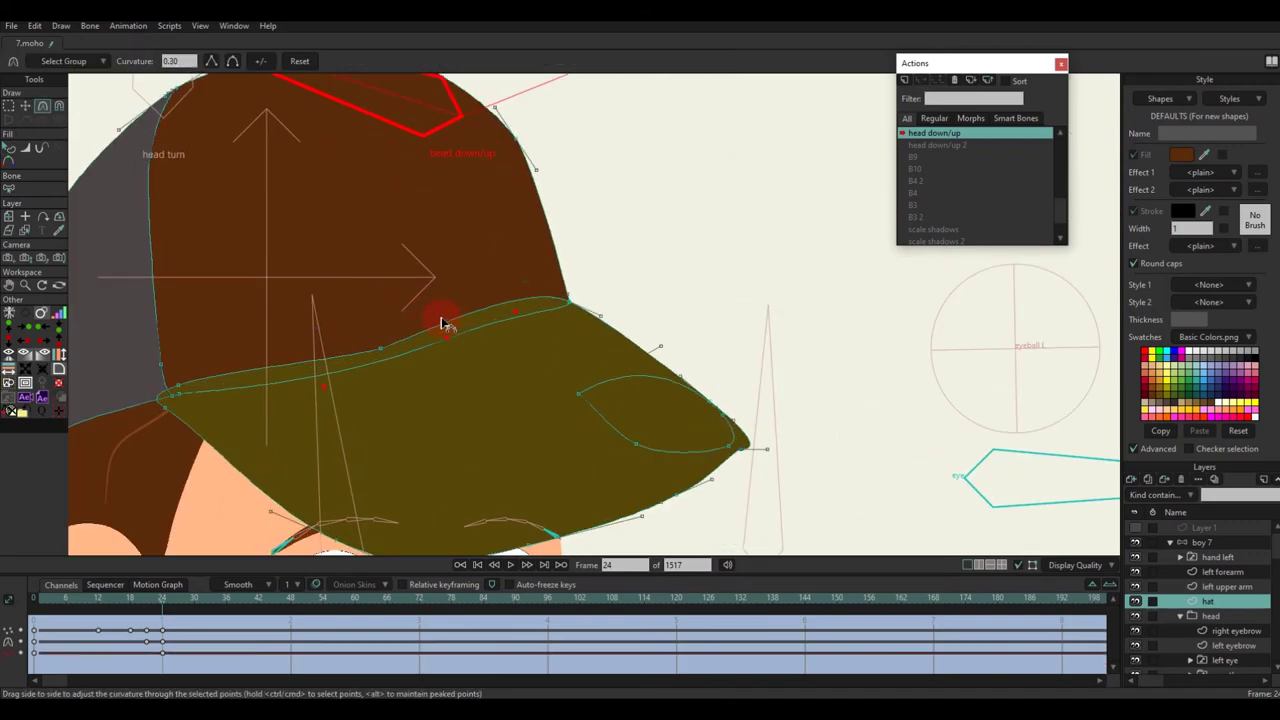
{"action": "left_click_drag", "start_coordinate": [478, 314], "coordinate": [455, 332]}
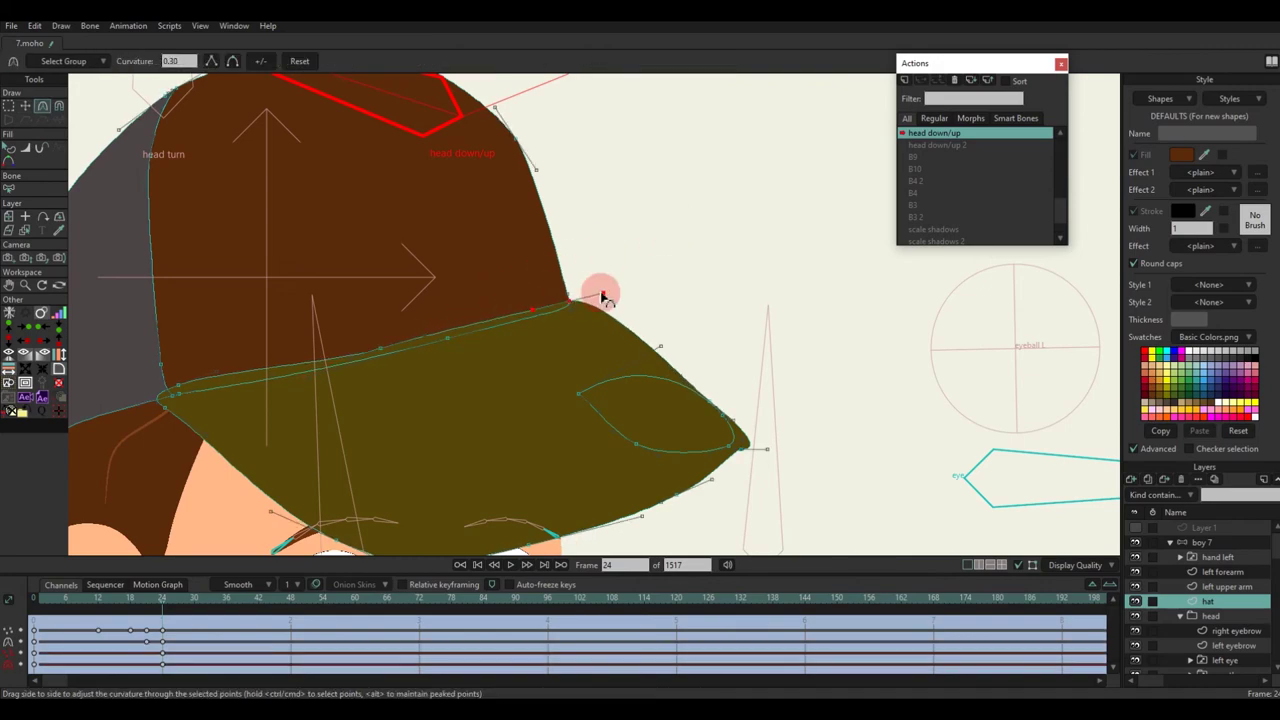
{"action": "key", "text": "q"}
{"action": "scroll", "coordinate": [480, 325], "scroll_direction": "down", "scroll_amount": 8}
{"action": "scroll", "coordinate": [440, 342], "scroll_direction": "up", "scroll_amount": 2}
{"action": "mouse_move", "coordinate": [63, 604]}
{"action": "left_mouse_down"}
{"action": "mouse_move", "coordinate": [43, 612]}
{"action": "mouse_move", "coordinate": [58, 618]}
{"action": "left_mouse_up"}
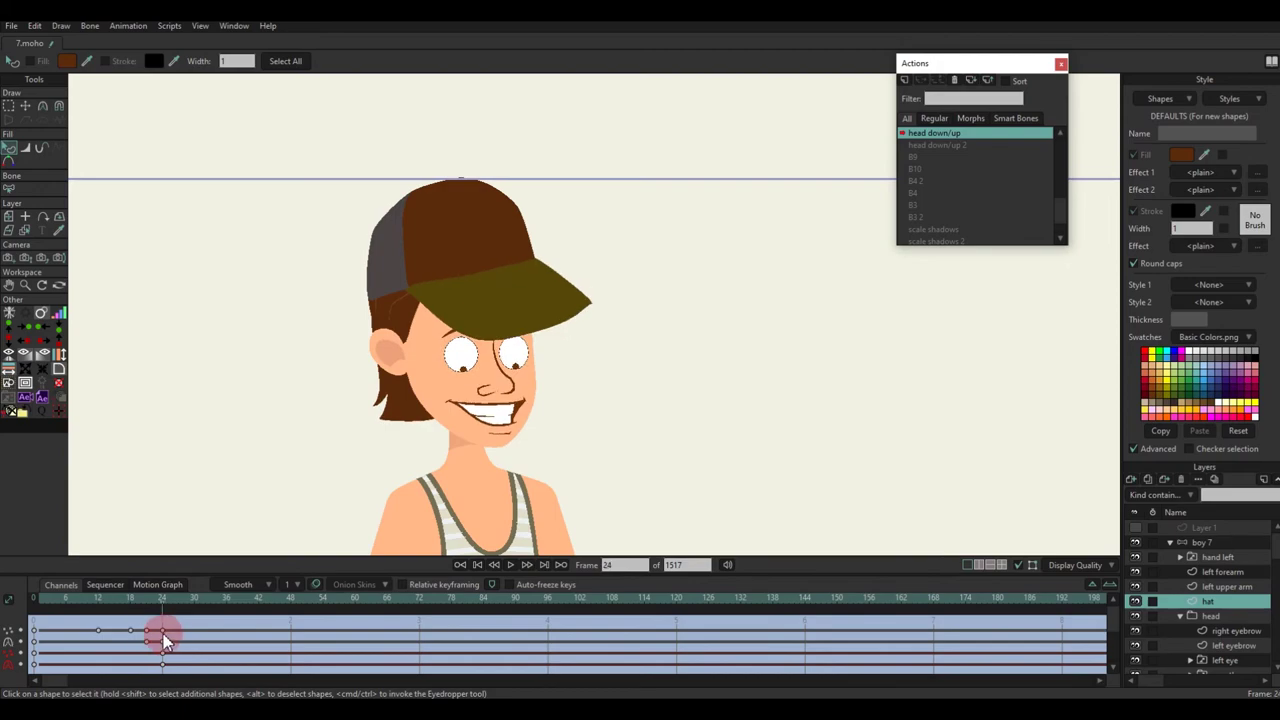
Step: Reposition the hat crown's top and back panel points at frame 24 of the head down/up action, and scrub the motion
{"action": "key", "text": "t"}
{"action": "scroll", "coordinate": [405, 228], "scroll_direction": "up", "scroll_amount": 8}
{"action": "scroll", "coordinate": [420, 300], "scroll_direction": "down", "scroll_amount": 4}
{"action": "scroll", "coordinate": [417, 223], "scroll_direction": "up", "scroll_amount": 3}
{"action": "scroll", "coordinate": [394, 247], "scroll_direction": "down", "scroll_amount": 2}
{"action": "left_click_drag", "start_coordinate": [393, 248], "coordinate": [500, 212]}
{"action": "scroll", "coordinate": [435, 228], "scroll_direction": "up", "scroll_amount": 2}
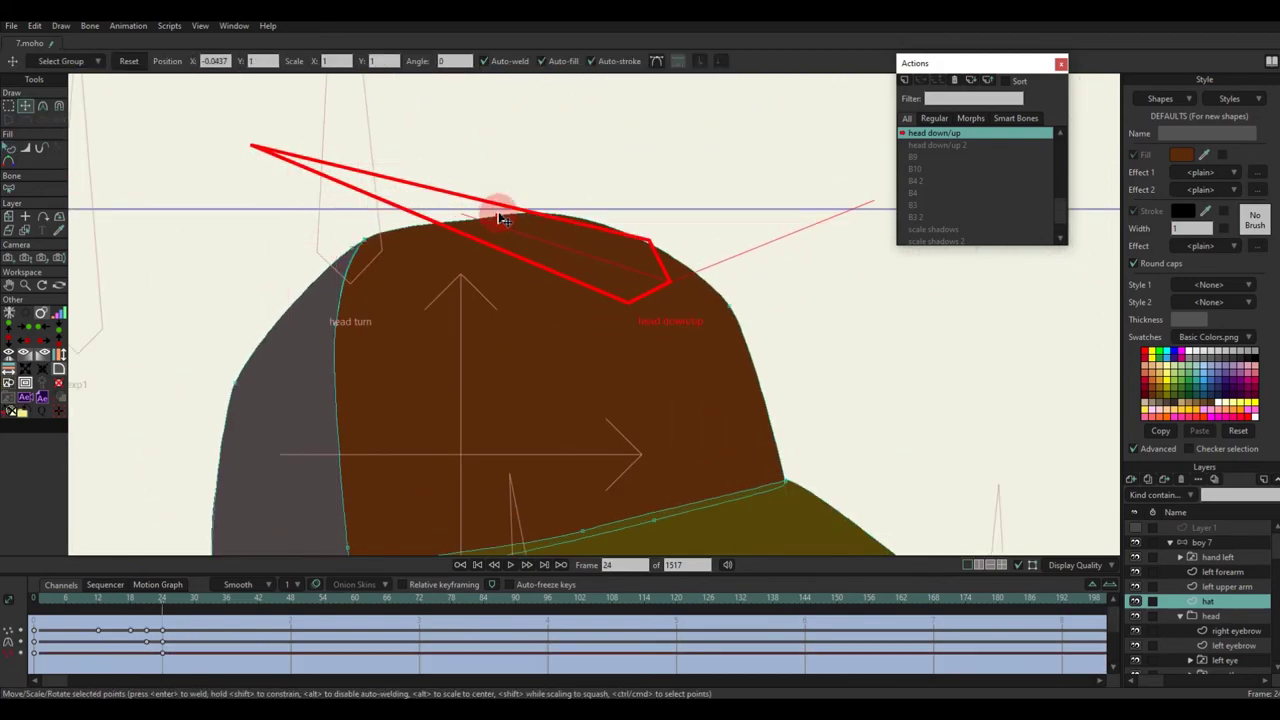
{"action": "scroll", "coordinate": [503, 220], "scroll_direction": "down", "scroll_amount": 2}
{"action": "left_click", "coordinate": [267, 334]}
{"action": "key", "text": "q"}
{"action": "scroll", "coordinate": [383, 317], "scroll_direction": "down", "scroll_amount": 3}
{"action": "left_click_drag", "start_coordinate": [408, 351], "coordinate": [410, 291]}
{"action": "left_click_drag", "start_coordinate": [160, 604], "coordinate": [57, 612]}
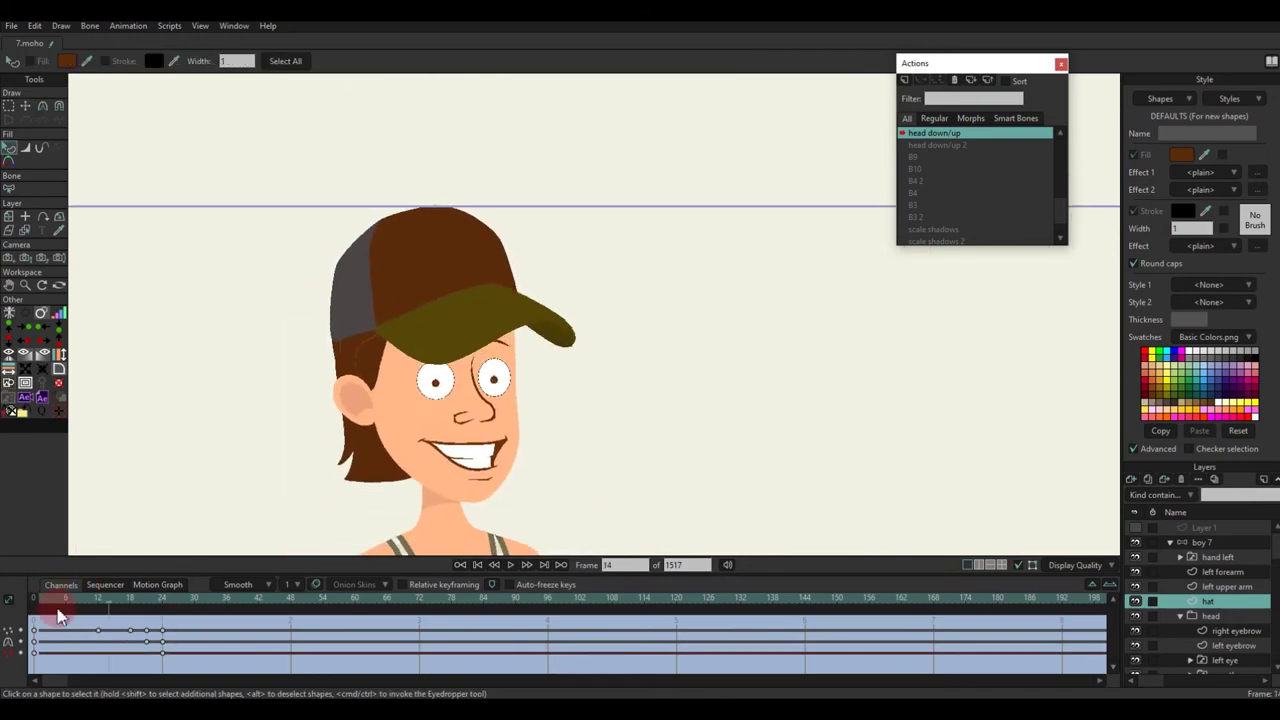
Step: Refine the brim tip's points into a clean pointed outline at frame 24 of the head down/up action
{"action": "mouse_move", "coordinate": [155, 648]}
{"action": "left_mouse_down"}
{"action": "mouse_move", "coordinate": [9, 626]}
{"action": "mouse_move", "coordinate": [152, 655]}
{"action": "left_mouse_up"}
{"action": "key", "text": "t"}
{"action": "scroll", "coordinate": [620, 351], "scroll_direction": "up", "scroll_amount": 6}
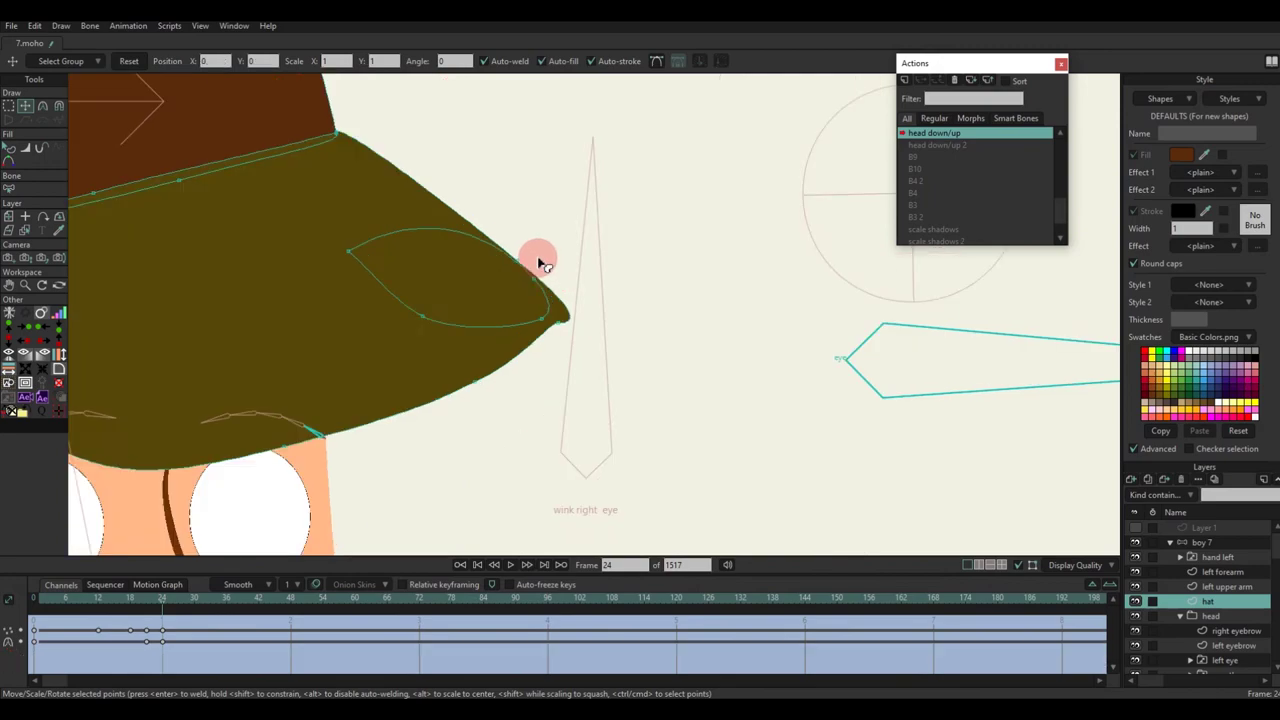
{"action": "scroll", "coordinate": [383, 392], "scroll_direction": "down", "scroll_amount": 6}
{"action": "key", "text": "q"}
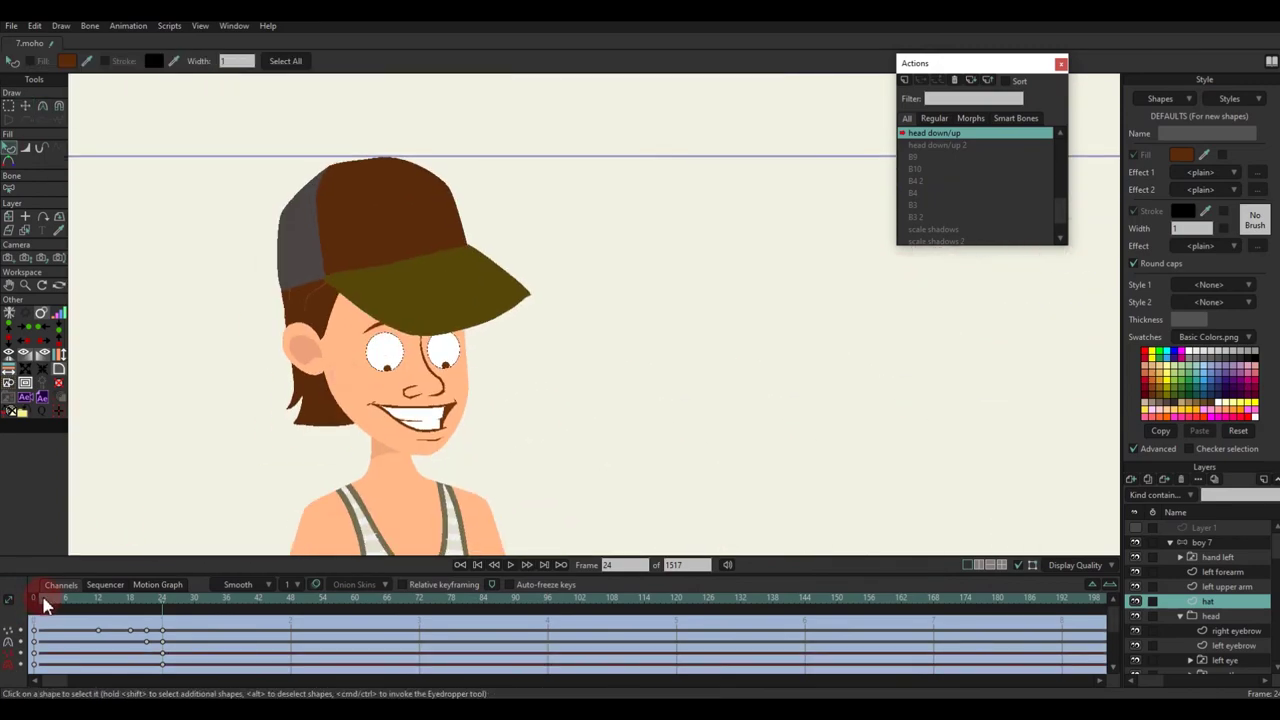
Step: Switch to frame 24 of the head down/up 2 action on the hat layer and adjust the curvature at the brim's rear corner
{"action": "left_click", "coordinate": [1200, 542]}
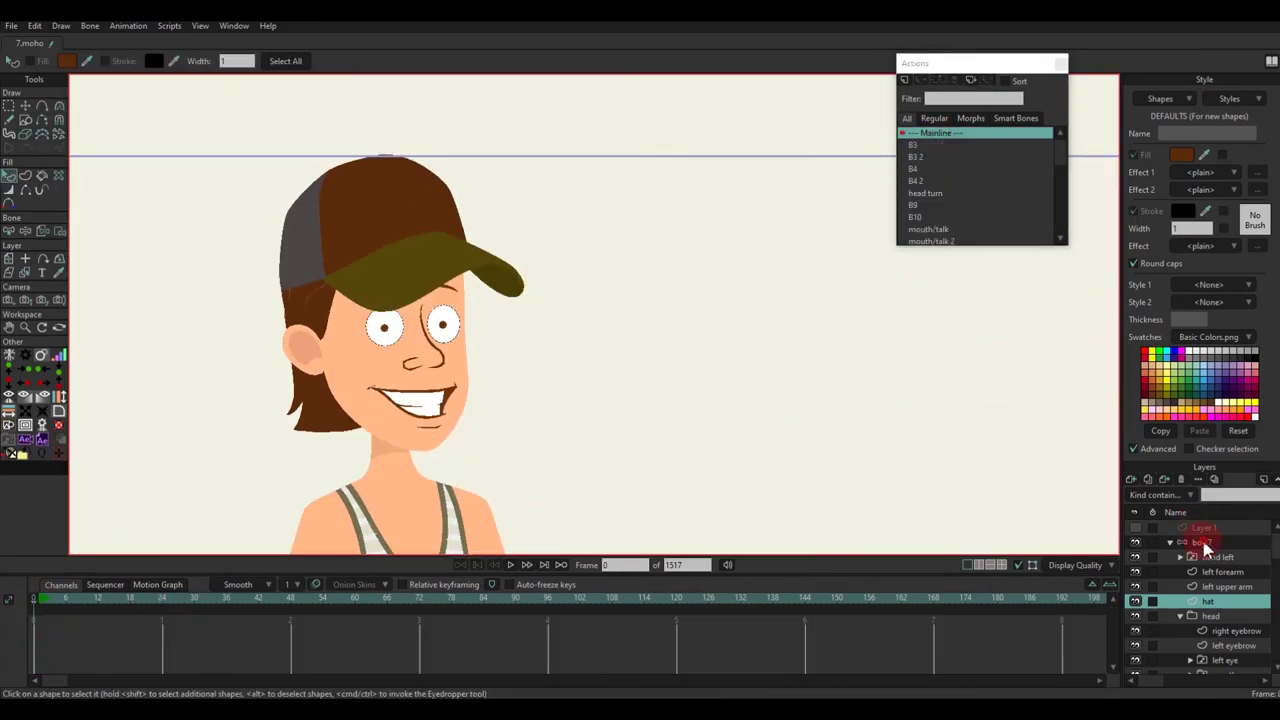
{"action": "scroll", "coordinate": [440, 374], "scroll_direction": "up", "scroll_amount": 5}
{"action": "left_click", "coordinate": [1208, 601]}
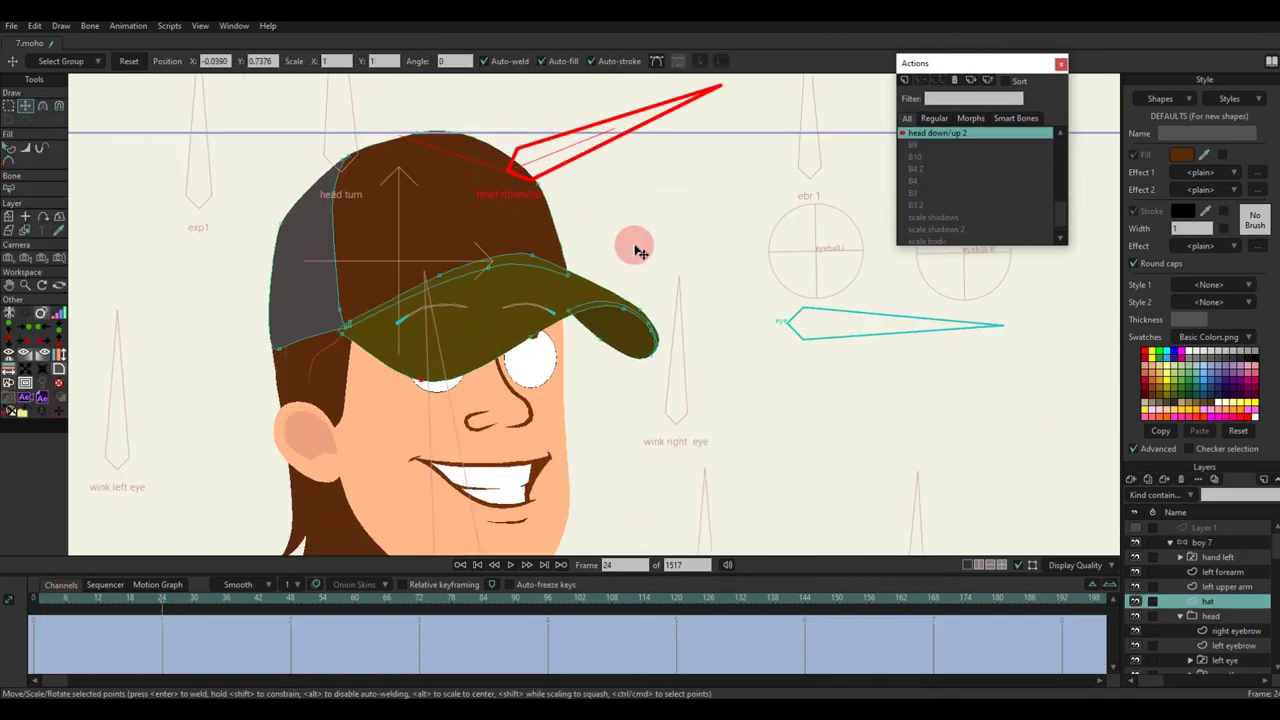
{"action": "scroll", "coordinate": [430, 262], "scroll_direction": "up", "scroll_amount": 3}
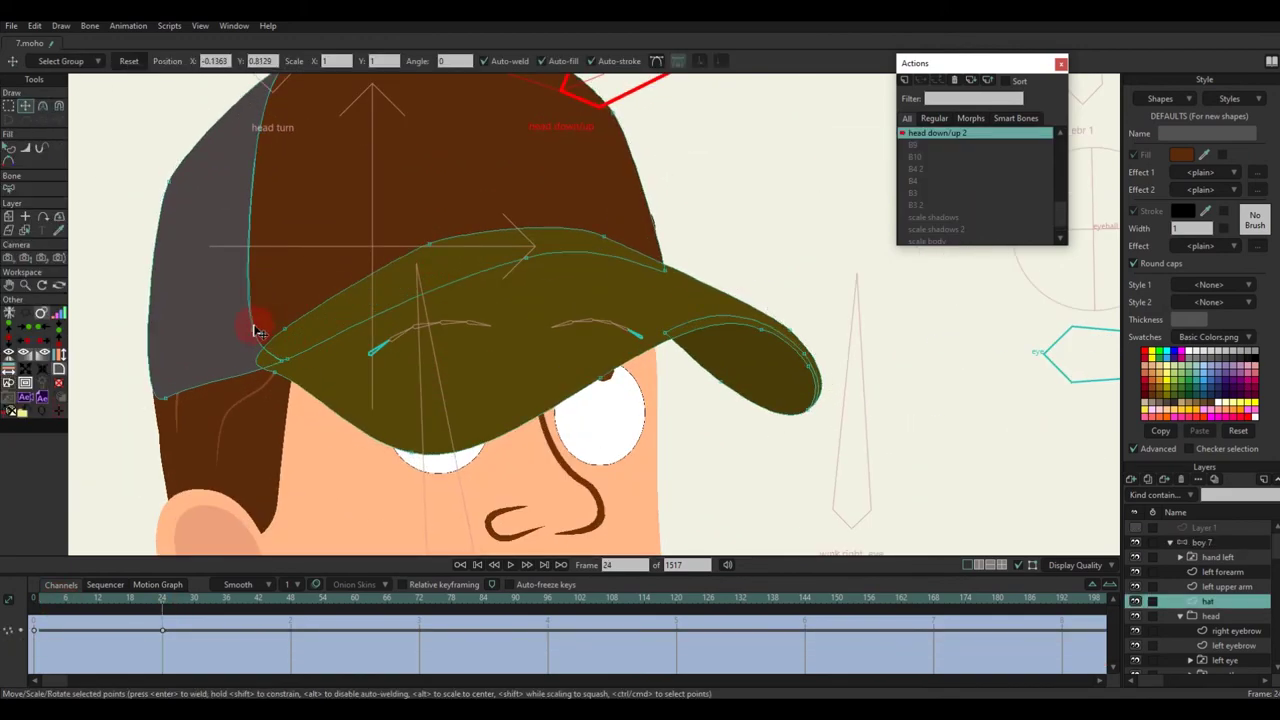
{"action": "key", "text": "c"}
{"action": "scroll", "coordinate": [258, 335], "scroll_direction": "up", "scroll_amount": 6}
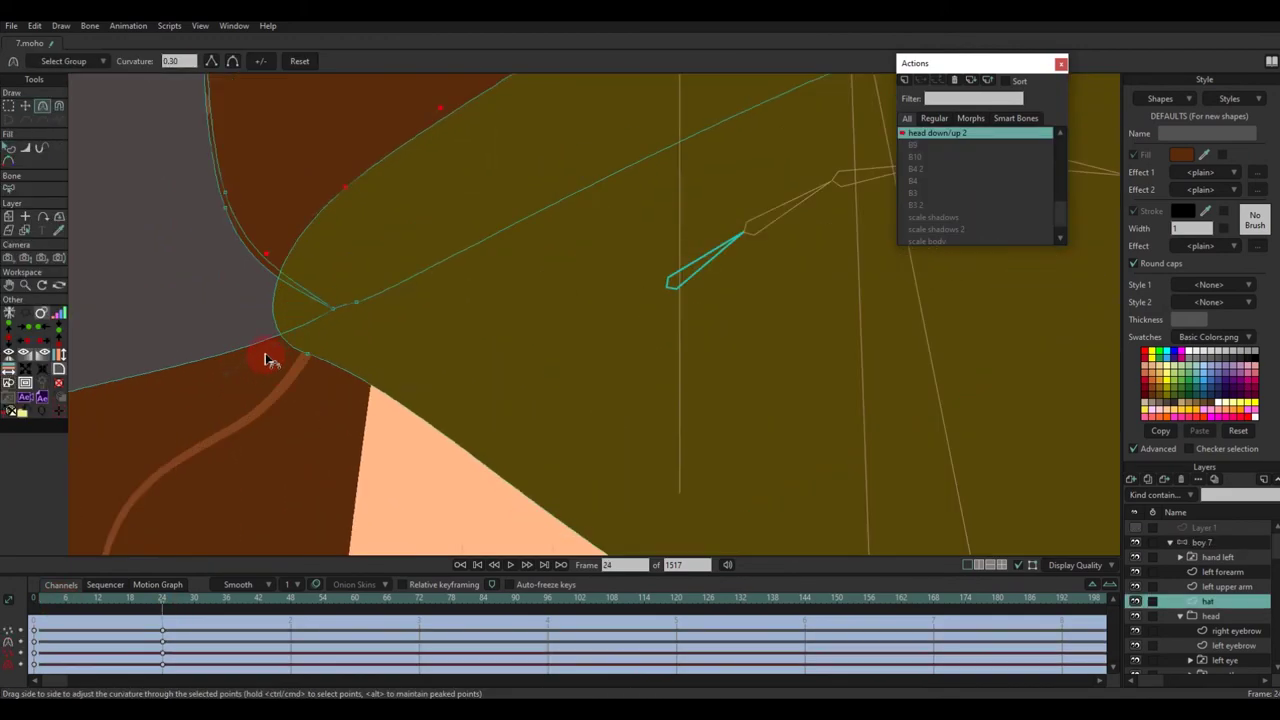
{"action": "scroll", "coordinate": [268, 360], "scroll_direction": "down", "scroll_amount": 10}
{"action": "key", "text": "q"}
Step: Raise the brim's lower edge points above the eyebrows at frame 24 of the head down/up 2 action
{"action": "key", "text": "t"}
{"action": "scroll", "coordinate": [663, 331], "scroll_direction": "up", "scroll_amount": 4}
{"action": "left_click_drag", "start_coordinate": [329, 414], "coordinate": [345, 345]}
{"action": "scroll", "coordinate": [680, 318], "scroll_direction": "up", "scroll_amount": 2}
{"action": "left_click_drag", "start_coordinate": [677, 314], "coordinate": [662, 262]}
{"action": "scroll", "coordinate": [720, 305], "scroll_direction": "up", "scroll_amount": 3}
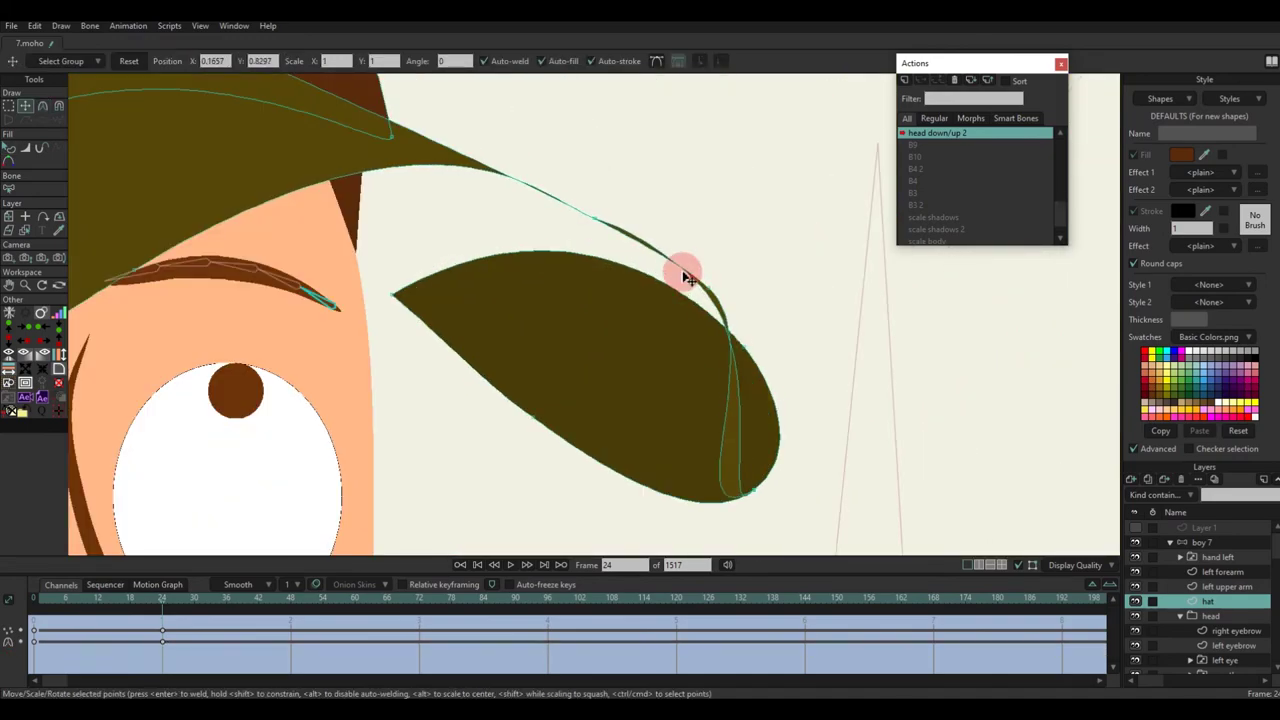
Step: Move the brim tip's edge points out to wrap around the end of the dark underside at frame 24
{"action": "left_click_drag", "start_coordinate": [726, 332], "coordinate": [762, 388]}
{"action": "key", "text": "g"}
{"action": "left_click", "coordinate": [774, 409]}
{"action": "key", "text": "t"}
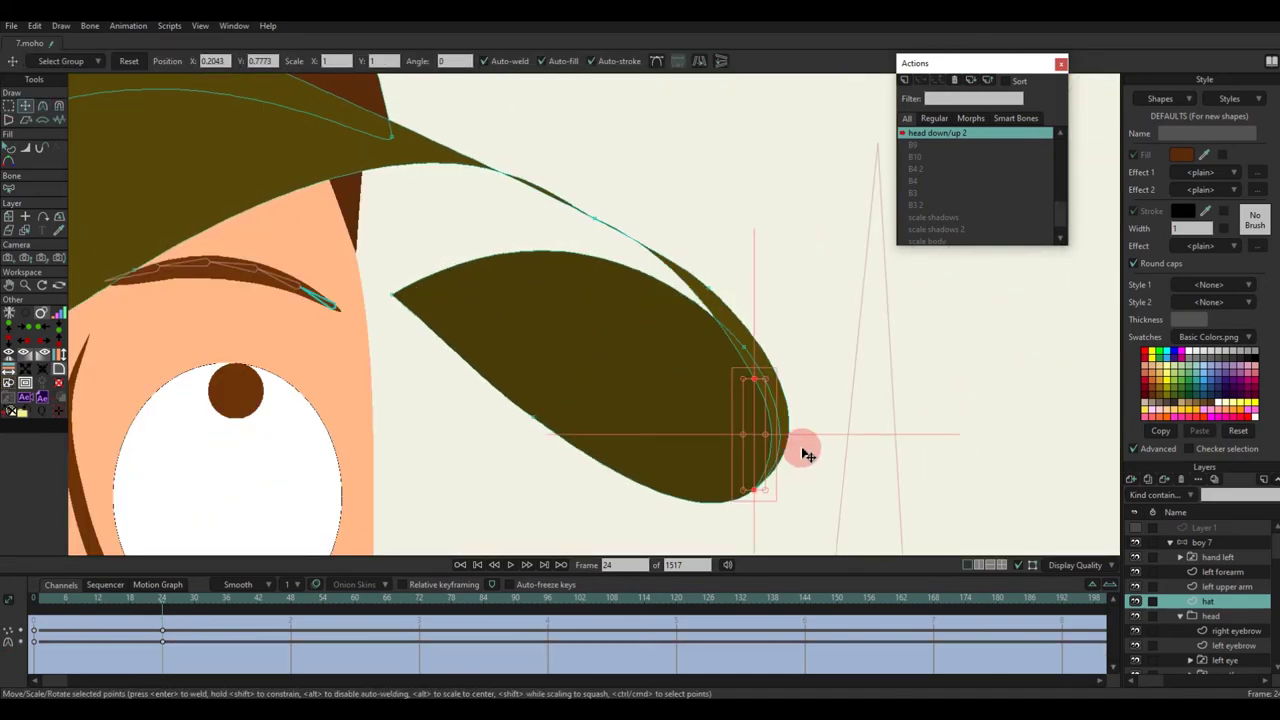
{"action": "left_click", "coordinate": [806, 451]}
{"action": "left_click_drag", "start_coordinate": [756, 491], "coordinate": [760, 407]}
{"action": "scroll", "coordinate": [600, 255], "scroll_direction": "down", "scroll_amount": 6}
{"action": "key", "text": "q"}
Step: Reposition the dark underside's tip, lower edge and upper edge points at frame 24 to meet the raised brim
{"action": "mouse_move", "coordinate": [163, 600]}
{"action": "left_mouse_down"}
{"action": "mouse_move", "coordinate": [131, 603]}
{"action": "mouse_move", "coordinate": [163, 601]}
{"action": "left_mouse_up"}
{"action": "key", "text": "t"}
{"action": "scroll", "coordinate": [605, 240], "scroll_direction": "up", "scroll_amount": 3}
{"action": "left_click_drag", "start_coordinate": [554, 345], "coordinate": [625, 386]}
{"action": "left_click_drag", "start_coordinate": [486, 331], "coordinate": [490, 344]}
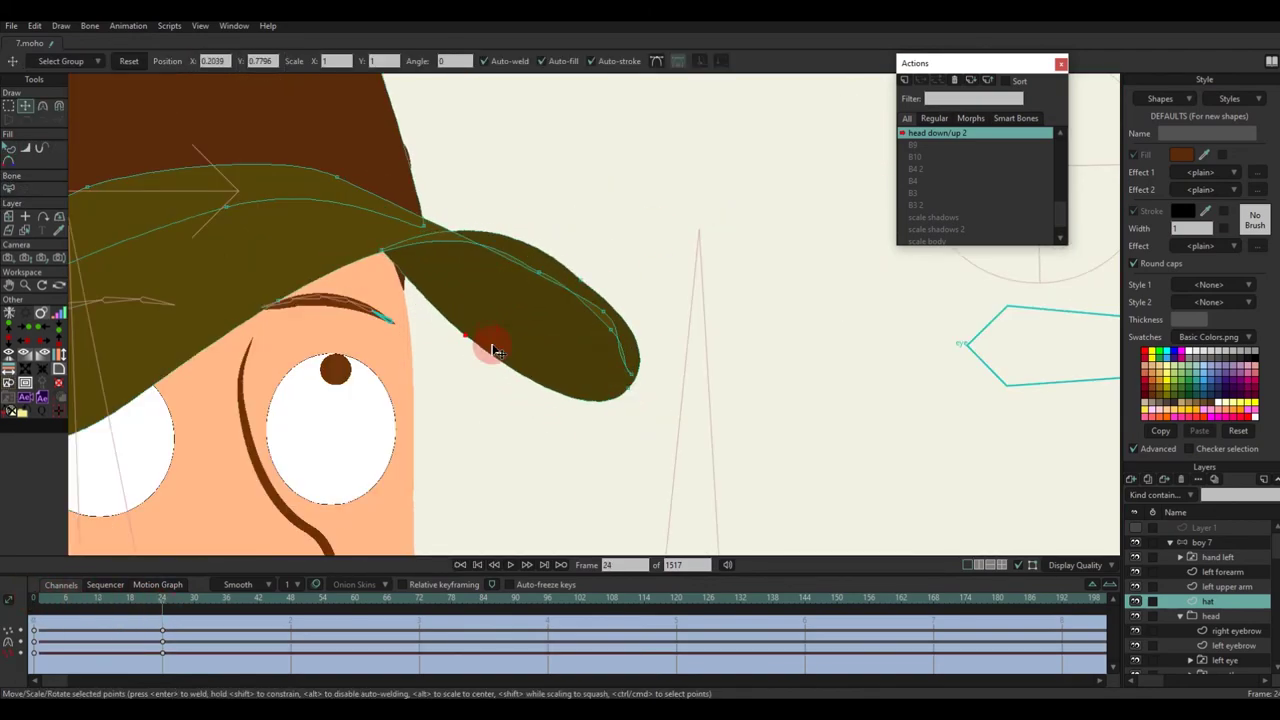
{"action": "key", "text": "c"}
{"action": "scroll", "coordinate": [602, 370], "scroll_direction": "down", "scroll_amount": 5}
{"action": "key", "text": "t"}
{"action": "scroll", "coordinate": [542, 342], "scroll_direction": "up", "scroll_amount": 4}
{"action": "left_click", "coordinate": [558, 230]}
{"action": "scroll", "coordinate": [649, 335], "scroll_direction": "up", "scroll_amount": 4}
{"action": "left_click_drag", "start_coordinate": [655, 286], "coordinate": [643, 303]}
Step: Shorten the curvature handle of the brim's upper edge and move the tip's end point at frame 24
{"action": "key", "text": "c"}
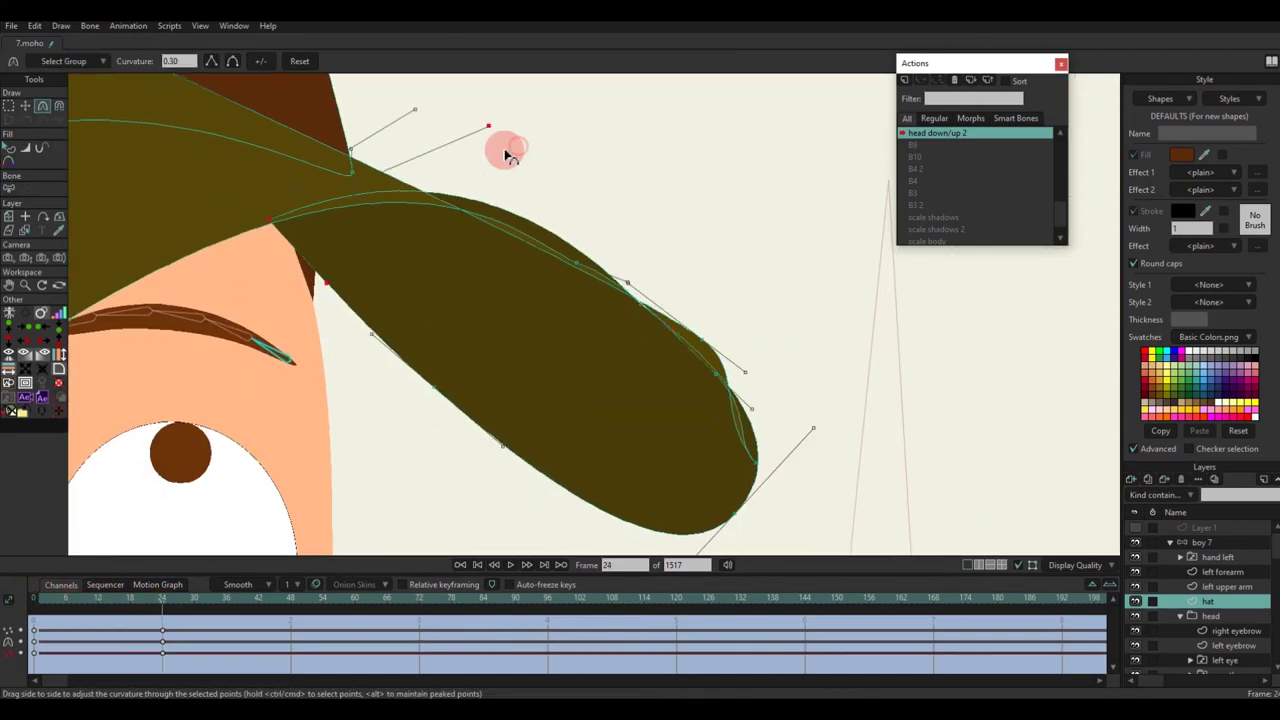
{"action": "left_click_drag", "start_coordinate": [486, 125], "coordinate": [431, 138]}
{"action": "scroll", "coordinate": [793, 440], "scroll_direction": "up", "scroll_amount": 2}
{"action": "key", "text": "t"}
{"action": "left_click_drag", "start_coordinate": [724, 421], "coordinate": [709, 500]}
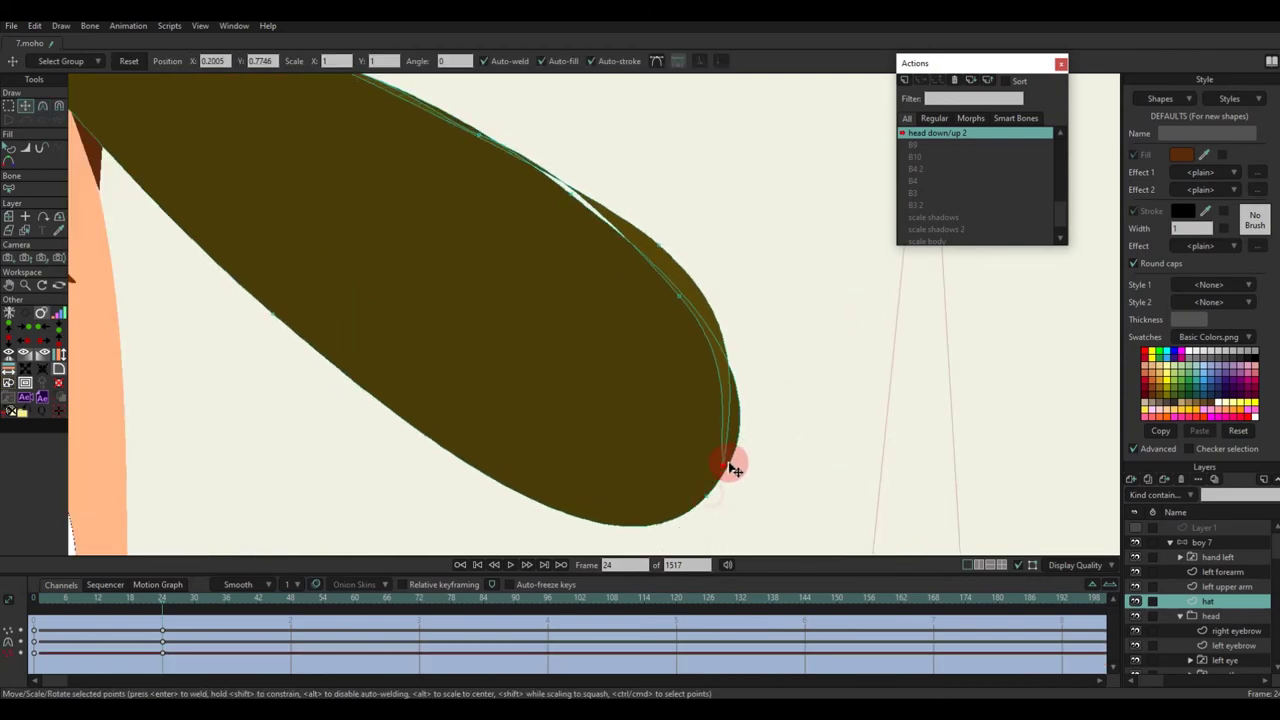
Step: Smooth the brim's outer upper edge and its boundary with the underside at frame 24 using the Curvature tool
{"action": "key", "text": "c"}
{"action": "scroll", "coordinate": [625, 342], "scroll_direction": "up", "scroll_amount": 3}
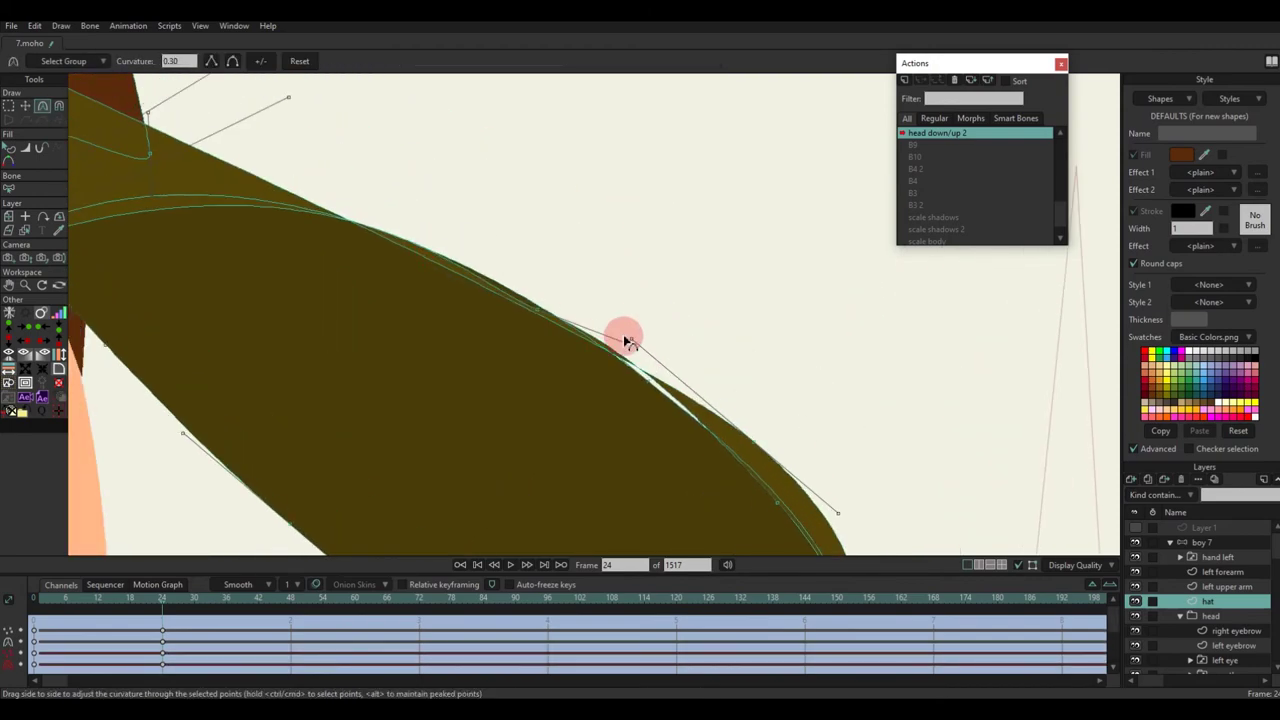
{"action": "left_click_drag", "start_coordinate": [541, 312], "coordinate": [481, 305]}
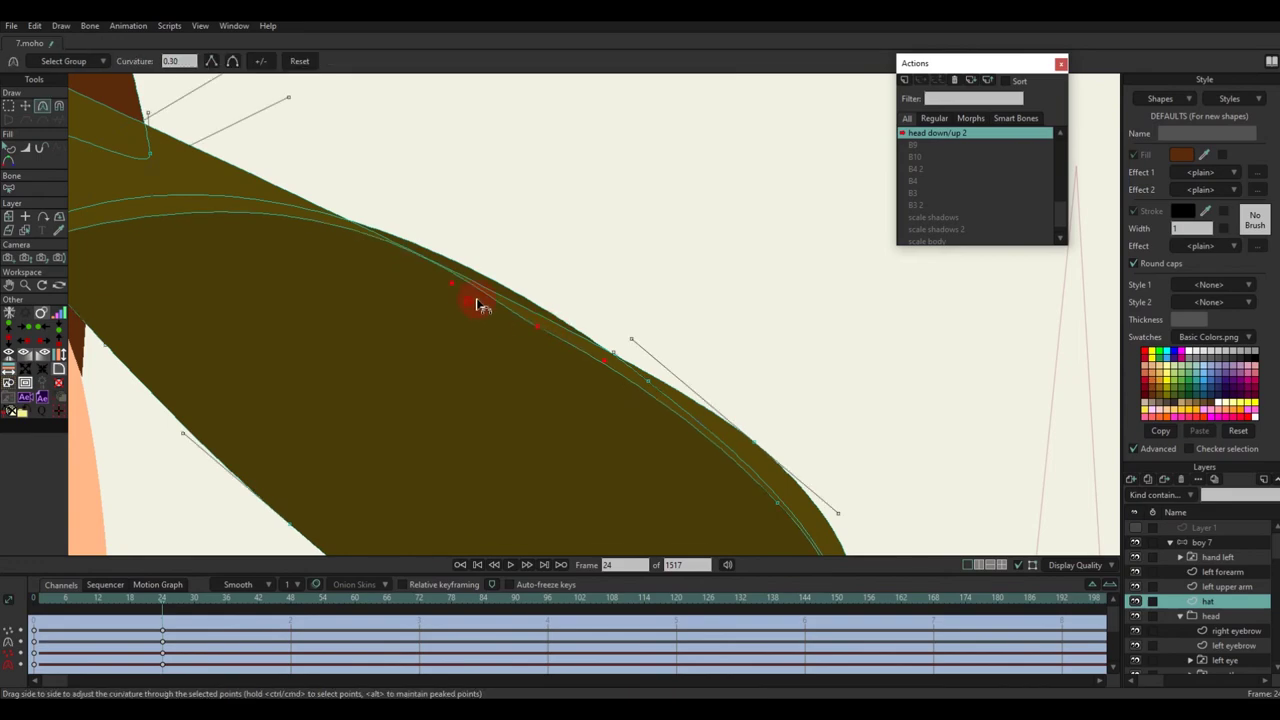
{"action": "left_click_drag", "start_coordinate": [632, 347], "coordinate": [607, 362]}
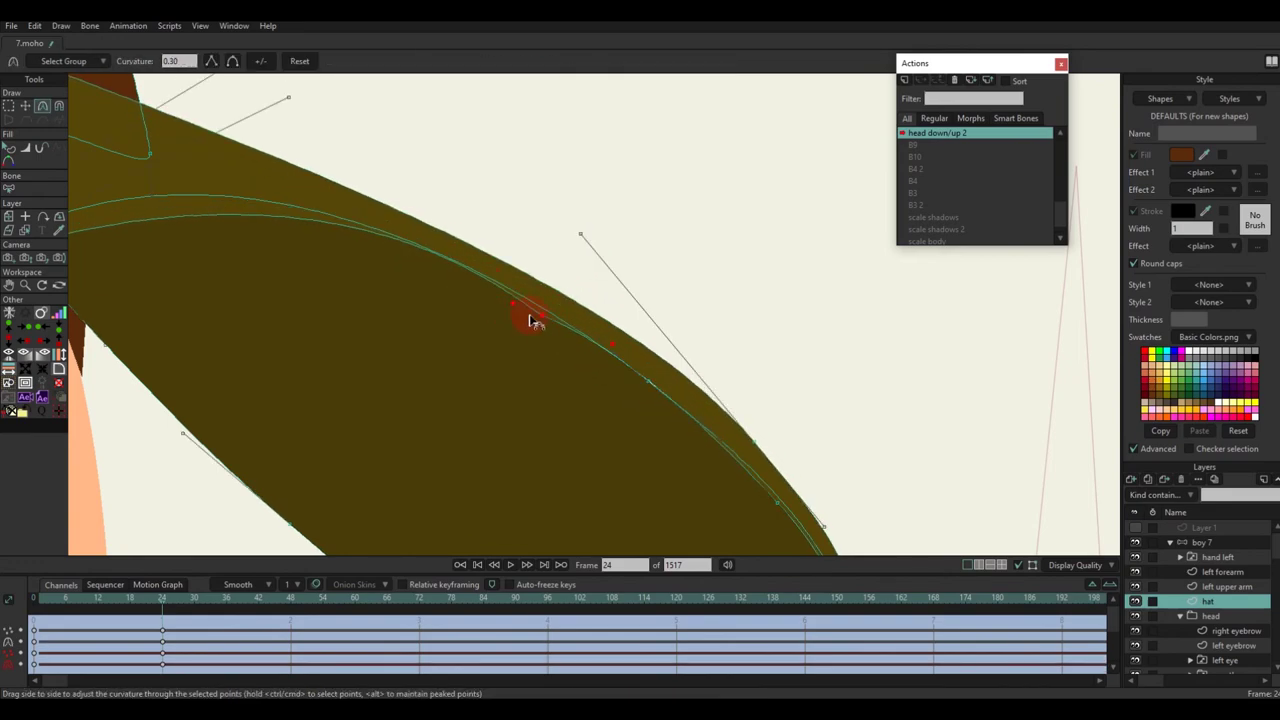
{"action": "scroll", "coordinate": [535, 320], "scroll_direction": "down", "scroll_amount": 5}
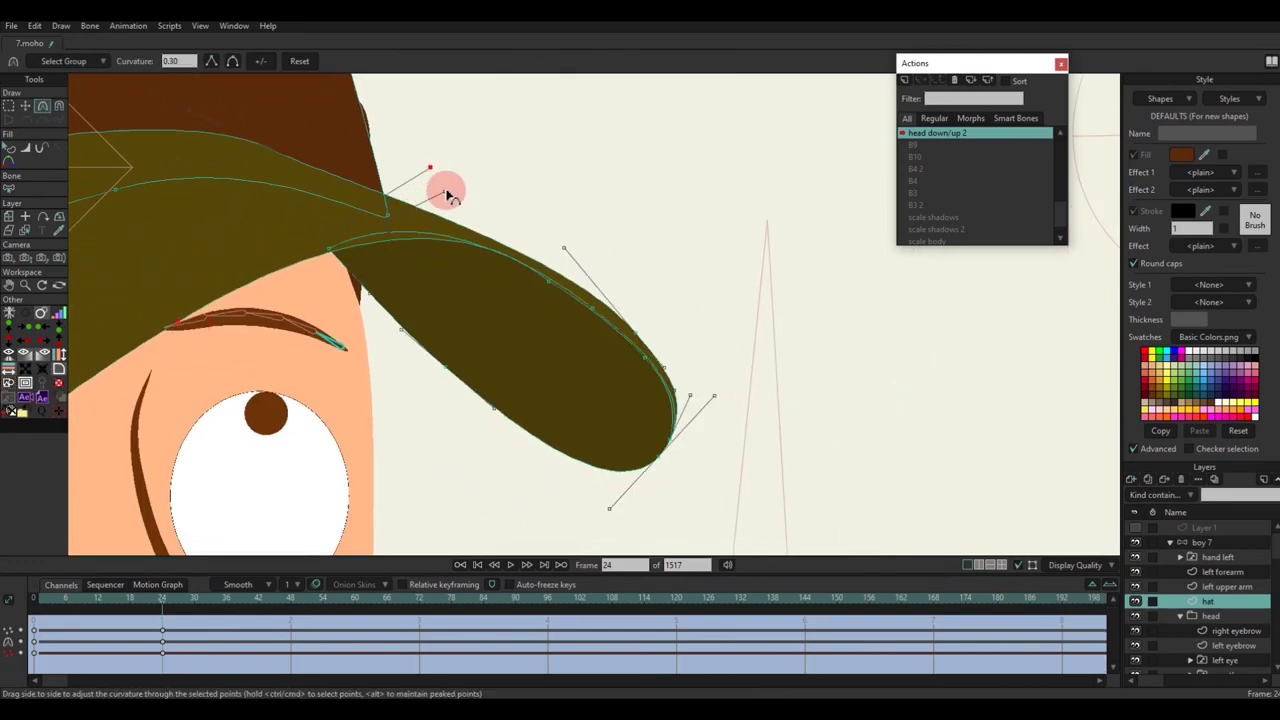
{"action": "scroll", "coordinate": [634, 300], "scroll_direction": "up", "scroll_amount": 3}
{"action": "left_click_drag", "start_coordinate": [634, 300], "coordinate": [682, 386]}
{"action": "key", "text": "q"}
{"action": "scroll", "coordinate": [514, 206], "scroll_direction": "down", "scroll_amount": 3}
{"action": "key", "text": "t"}
Step: Adjust the curvature of the brim's upper edge along the crown at frame 24, and check the motion from frame 0
{"action": "key", "text": "c"}
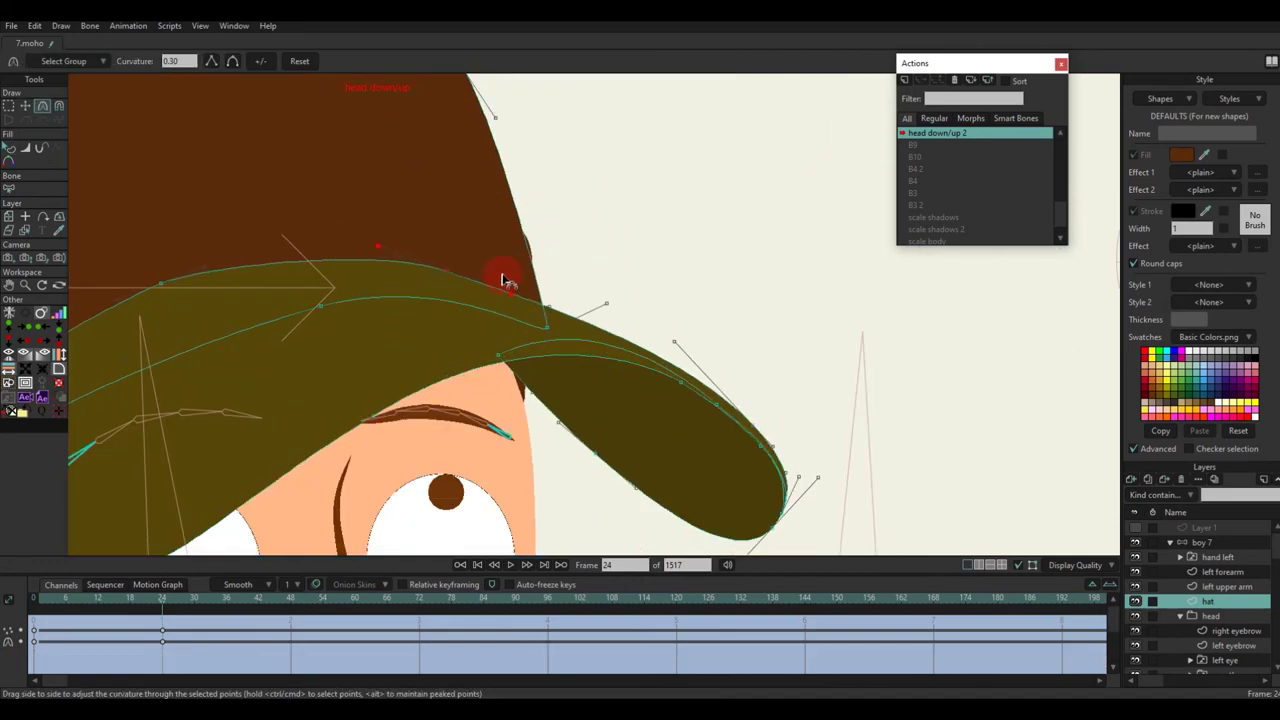
{"action": "key", "text": "q"}
{"action": "scroll", "coordinate": [424, 267], "scroll_direction": "down", "scroll_amount": 4}
{"action": "scroll", "coordinate": [422, 268], "scroll_direction": "up", "scroll_amount": 5}
{"action": "key", "text": "c"}
{"action": "scroll", "coordinate": [322, 265], "scroll_direction": "down", "scroll_amount": 5}
{"action": "key", "text": "q"}
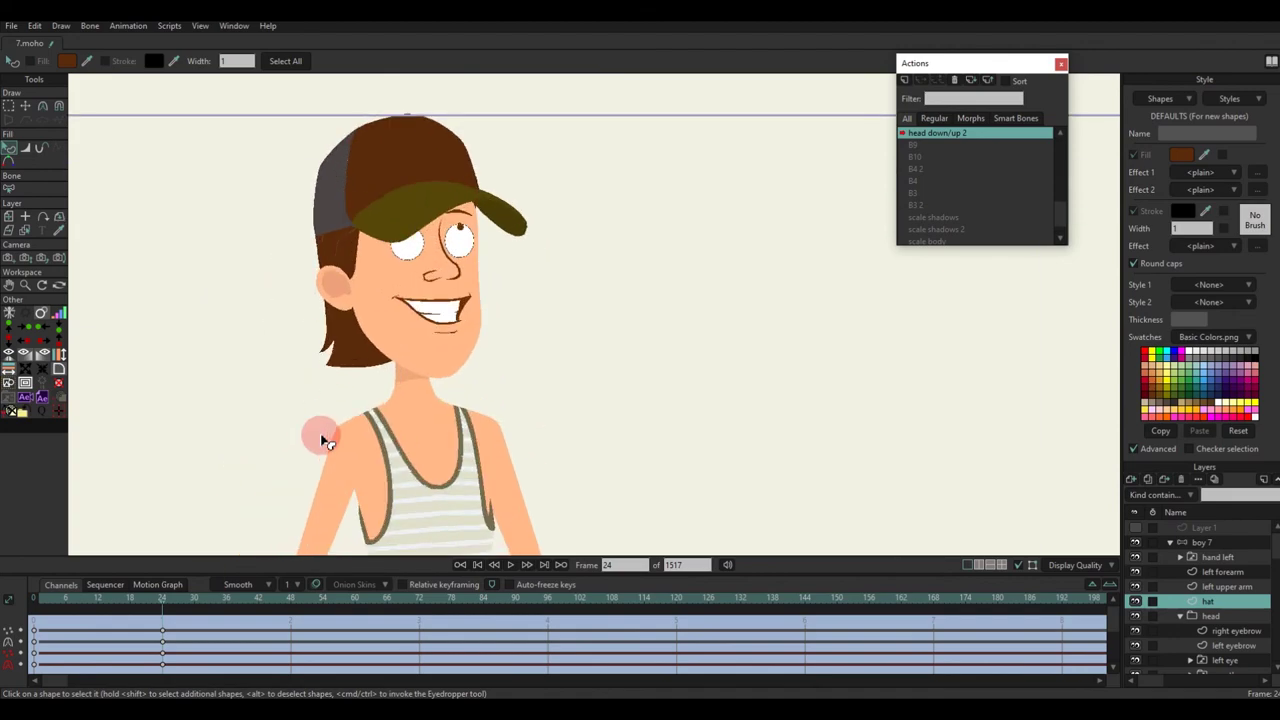
{"action": "left_click", "coordinate": [58, 598]}
{"action": "left_click", "coordinate": [165, 605]}
Step: Raise the brim's front lower edge further above the eyes at frame 24 and refine its curvature beside the crown
{"action": "key", "text": "t"}
{"action": "scroll", "coordinate": [351, 286], "scroll_direction": "up", "scroll_amount": 5}
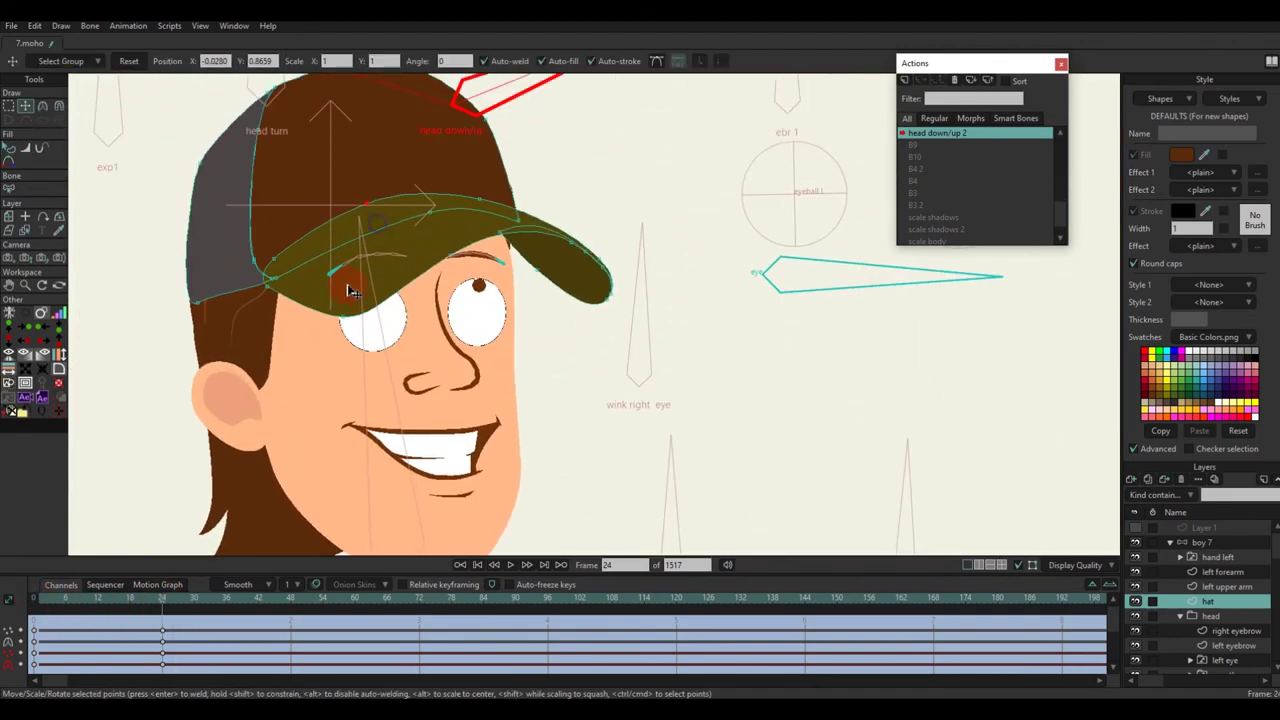
{"action": "scroll", "coordinate": [505, 182], "scroll_direction": "up", "scroll_amount": 2}
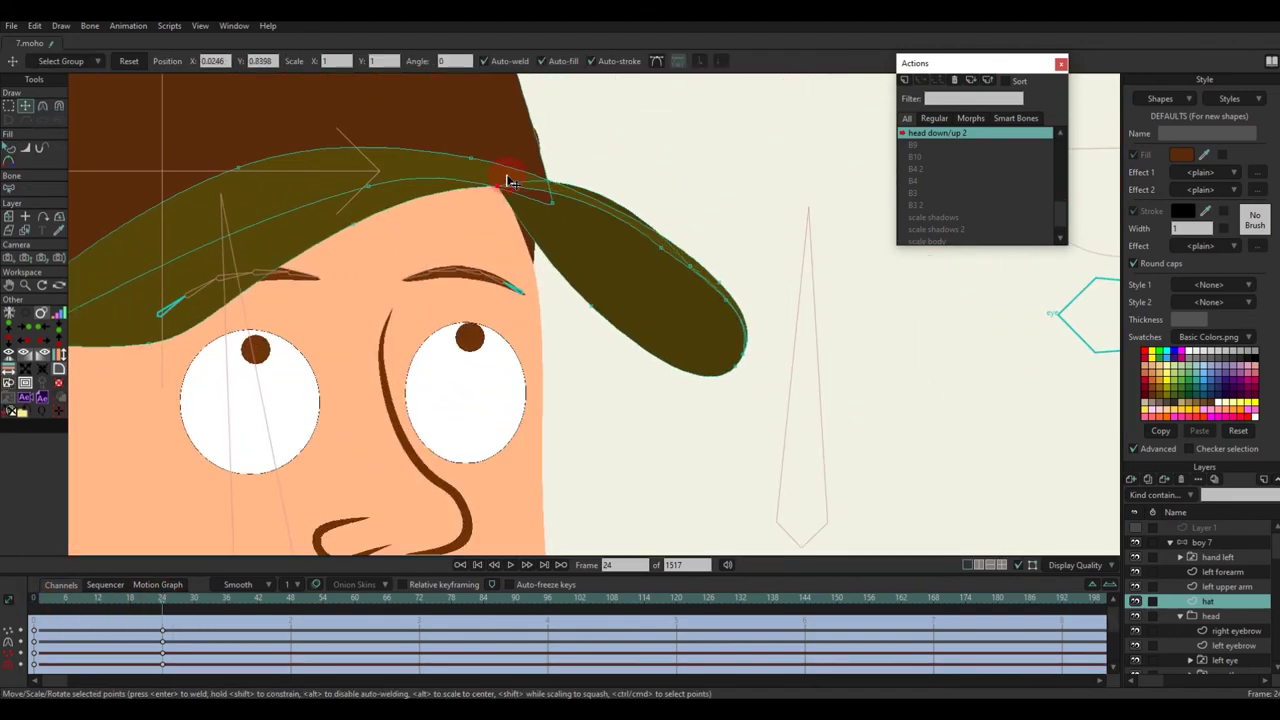
{"action": "key", "text": "c"}
{"action": "left_click_drag", "start_coordinate": [597, 163], "coordinate": [588, 187]}
{"action": "scroll", "coordinate": [571, 188], "scroll_direction": "up", "scroll_amount": 2}
{"action": "key", "text": "t"}
{"action": "mouse_move", "coordinate": [544, 210]}
{"action": "left_mouse_down"}
{"action": "mouse_move", "coordinate": [533, 200]}
{"action": "mouse_move", "coordinate": [556, 193]}
{"action": "left_mouse_up"}
{"action": "key", "text": "q"}
{"action": "scroll", "coordinate": [546, 200], "scroll_direction": "down", "scroll_amount": 3}
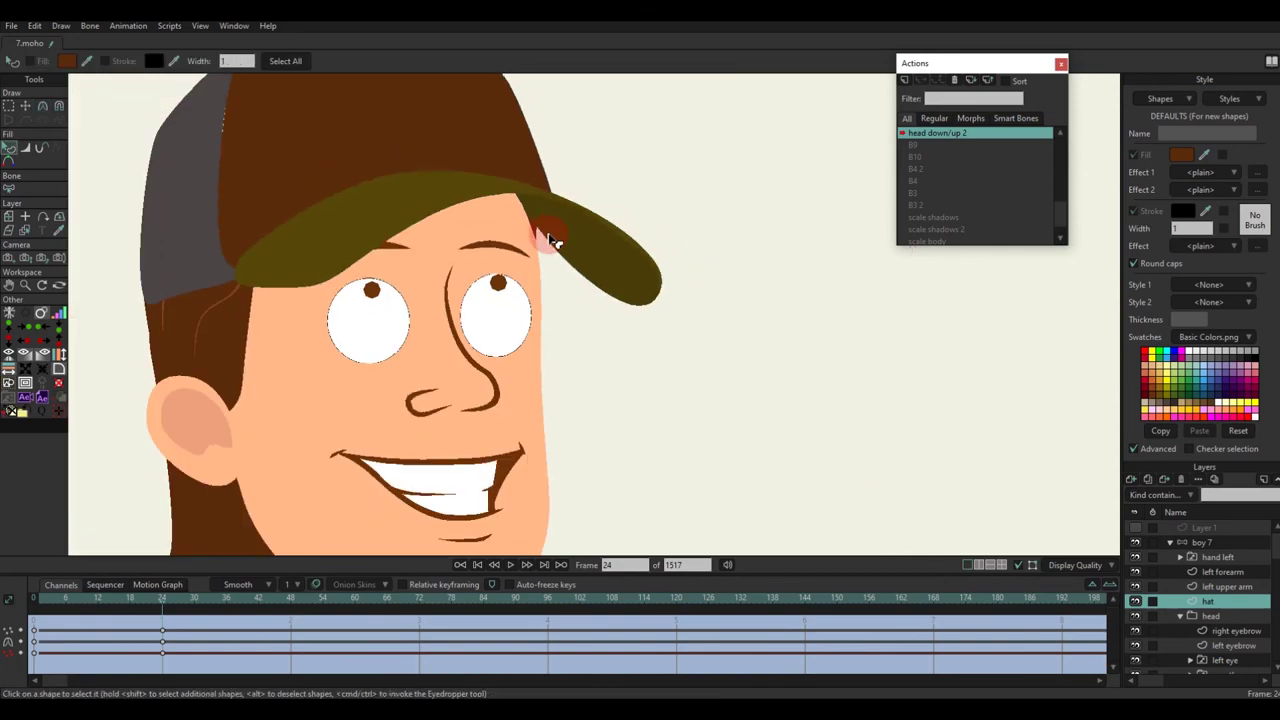
Step: Reposition the inner corner of the brim's underside and round its curvature at frame 24
{"action": "key", "text": "t"}
{"action": "scroll", "coordinate": [492, 166], "scroll_direction": "up", "scroll_amount": 3}
{"action": "left_click_drag", "start_coordinate": [489, 150], "coordinate": [518, 197]}
{"action": "key", "text": "c"}
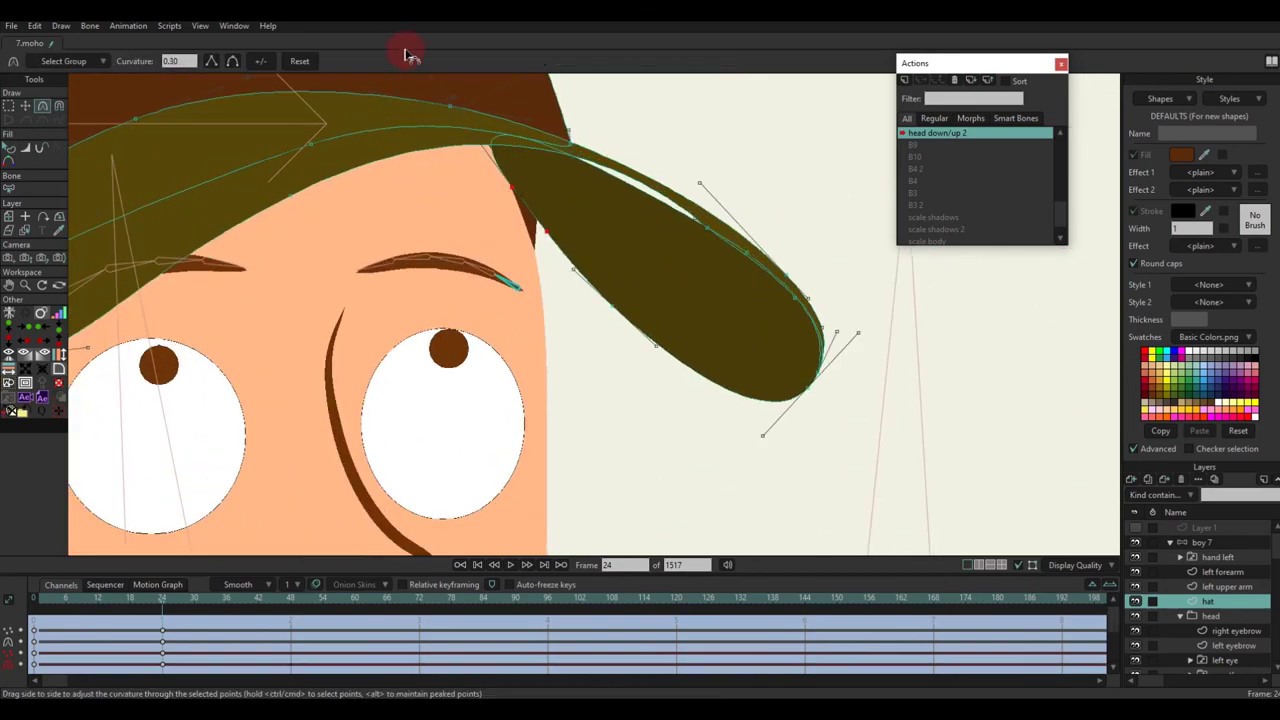
{"action": "scroll", "coordinate": [612, 165], "scroll_direction": "up", "scroll_amount": 1}
{"action": "key", "text": "t"}
{"action": "scroll", "coordinate": [686, 220], "scroll_direction": "up", "scroll_amount": 3}
{"action": "key", "text": "c"}
Step: Close the gap between the underside and the brim's upper strip at frame 24 using their points and curvature handles
{"action": "scroll", "coordinate": [690, 230], "scroll_direction": "down", "scroll_amount": 1}
{"action": "left_click_drag", "start_coordinate": [743, 263], "coordinate": [720, 183]}
{"action": "scroll", "coordinate": [700, 235], "scroll_direction": "up", "scroll_amount": 2}
{"action": "left_click_drag", "start_coordinate": [660, 262], "coordinate": [680, 257]}
{"action": "scroll", "coordinate": [797, 350], "scroll_direction": "up", "scroll_amount": 2}
{"action": "key", "text": "t"}
{"action": "left_click_drag", "start_coordinate": [810, 358], "coordinate": [815, 362]}
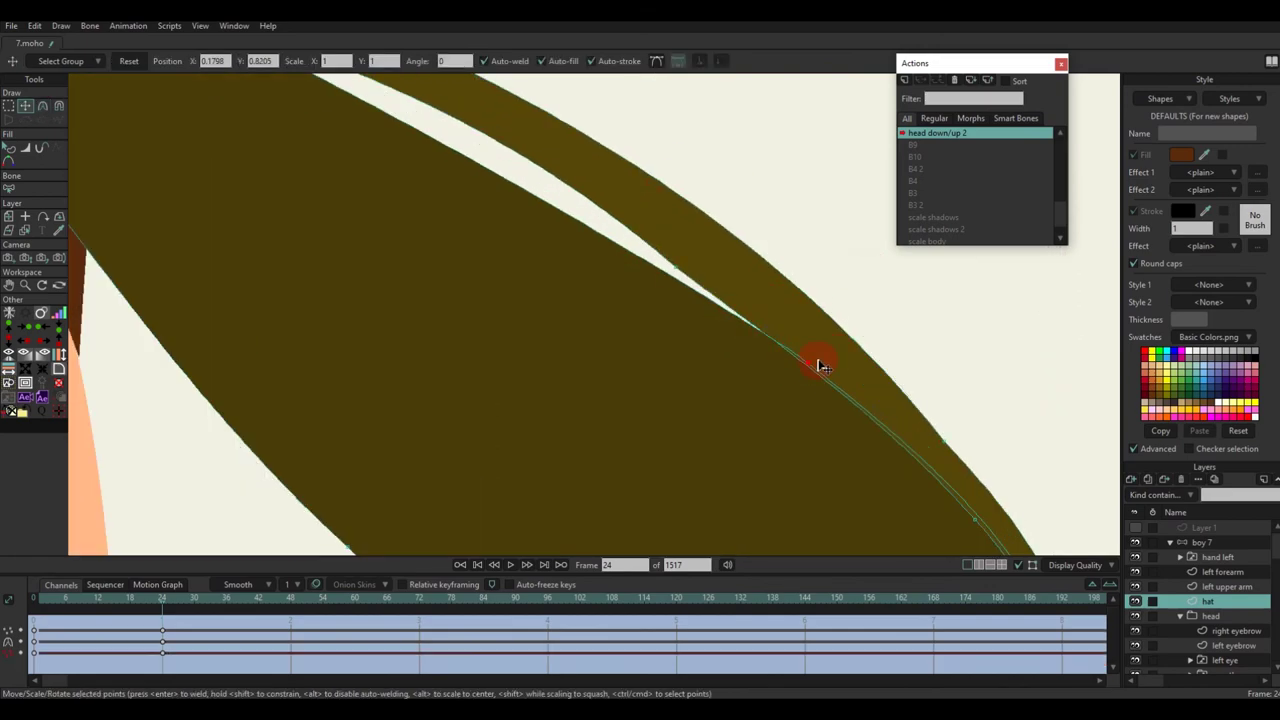
{"action": "key", "text": "c"}
{"action": "left_click_drag", "start_coordinate": [757, 318], "coordinate": [666, 190]}
{"action": "scroll", "coordinate": [845, 380], "scroll_direction": "down", "scroll_amount": 4}
{"action": "scroll", "coordinate": [845, 380], "scroll_direction": "up", "scroll_amount": 2}
{"action": "key", "text": "w"}
{"action": "scroll", "coordinate": [785, 320], "scroll_direction": "down", "scroll_amount": 5}
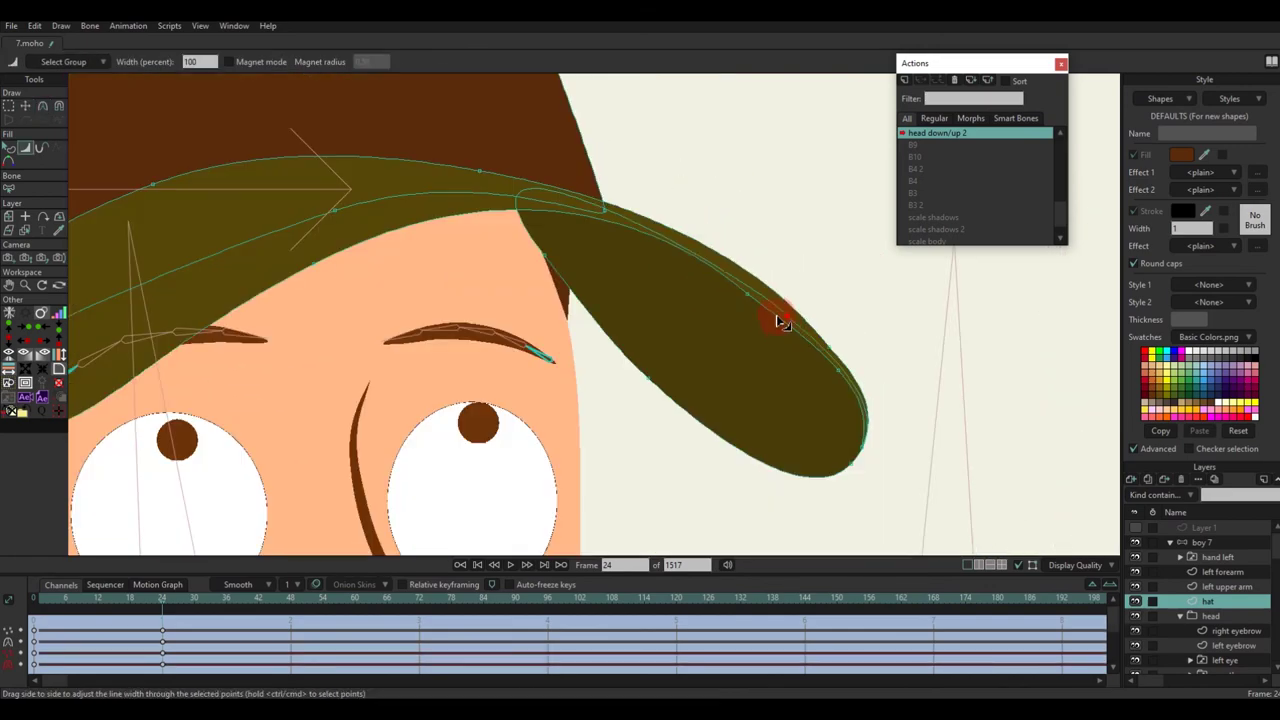
{"action": "key", "text": "q"}
{"action": "scroll", "coordinate": [680, 325], "scroll_direction": "down", "scroll_amount": 6}
Step: Correct the underside's inner corner position and curvature at frame 12 of the head down/up 2 action
{"action": "left_click_drag", "start_coordinate": [45, 612], "coordinate": [98, 615]}
{"action": "scroll", "coordinate": [615, 332], "scroll_direction": "up", "scroll_amount": 6}
{"action": "key", "text": "t"}
{"action": "left_click_drag", "start_coordinate": [620, 286], "coordinate": [577, 269]}
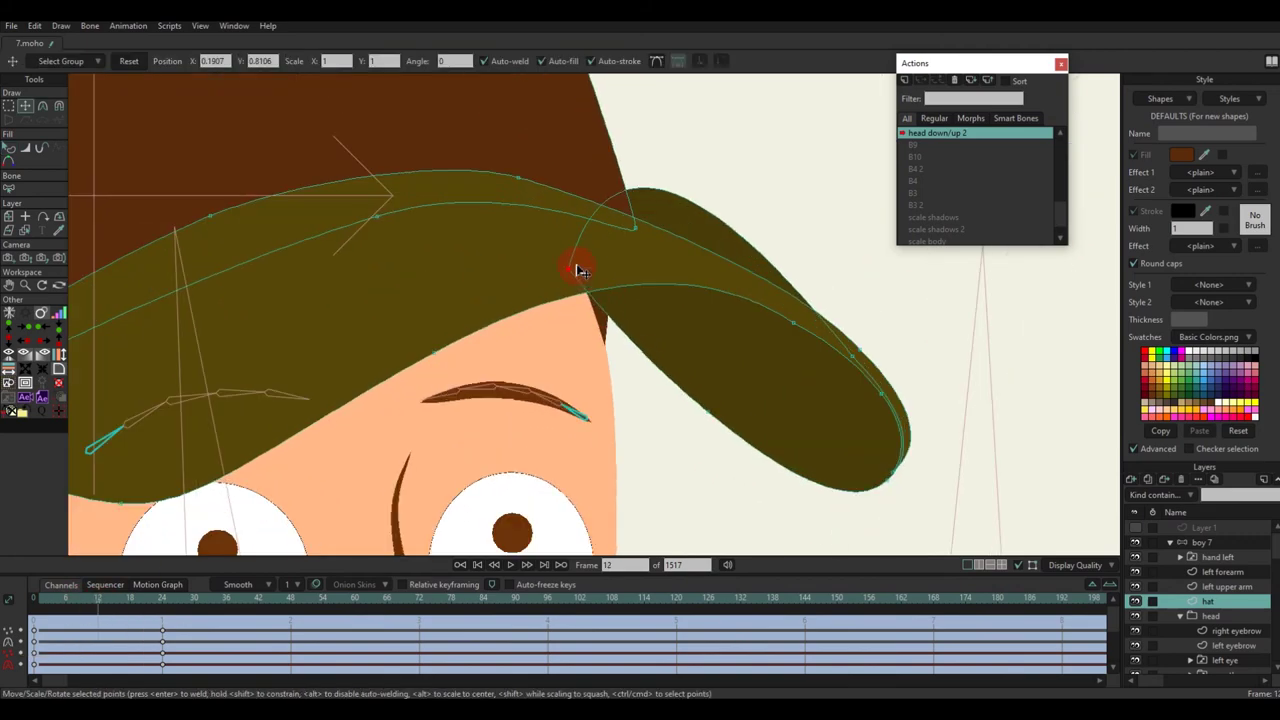
{"action": "key", "text": "x"}
{"action": "key", "text": "c"}
{"action": "scroll", "coordinate": [706, 186], "scroll_direction": "down", "scroll_amount": 2}
{"action": "left_click_drag", "start_coordinate": [656, 95], "coordinate": [650, 125]}
{"action": "key", "text": "q"}
{"action": "scroll", "coordinate": [650, 316], "scroll_direction": "down", "scroll_amount": 5}
Step: Correct the underside's inner corner position and curvature at frame 18, and scrub past frame 24
{"action": "left_click_drag", "start_coordinate": [98, 615], "coordinate": [131, 612]}
{"action": "scroll", "coordinate": [685, 298], "scroll_direction": "up", "scroll_amount": 6}
{"action": "key", "text": "t"}
{"action": "left_click_drag", "start_coordinate": [577, 302], "coordinate": [543, 298]}
{"action": "key", "text": "c"}
{"action": "left_click_drag", "start_coordinate": [571, 189], "coordinate": [514, 169]}
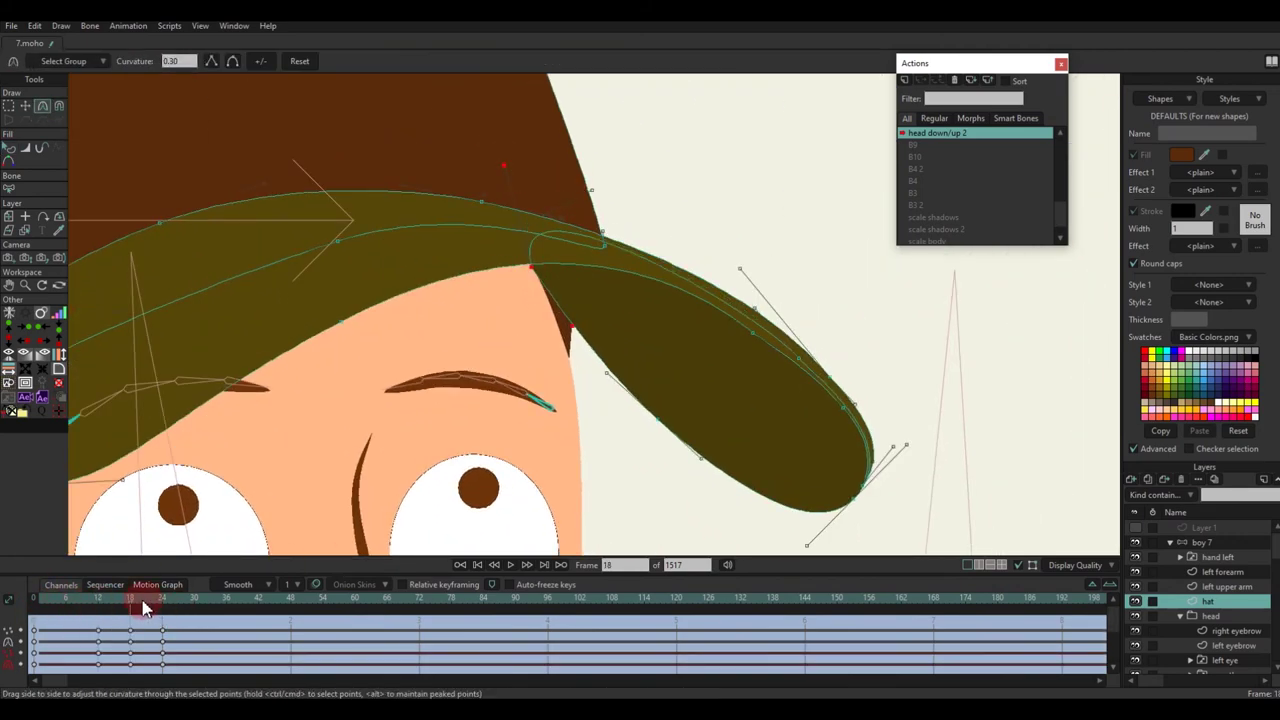
{"action": "left_click_drag", "start_coordinate": [143, 606], "coordinate": [174, 634]}
{"action": "scroll", "coordinate": [520, 194], "scroll_direction": "down", "scroll_amount": 5}
Step: Reshape the brim tip at frame 24 of the head down/up 2 action by adjusting its boundary points and curvature
{"action": "left_click", "coordinate": [1201, 542]}
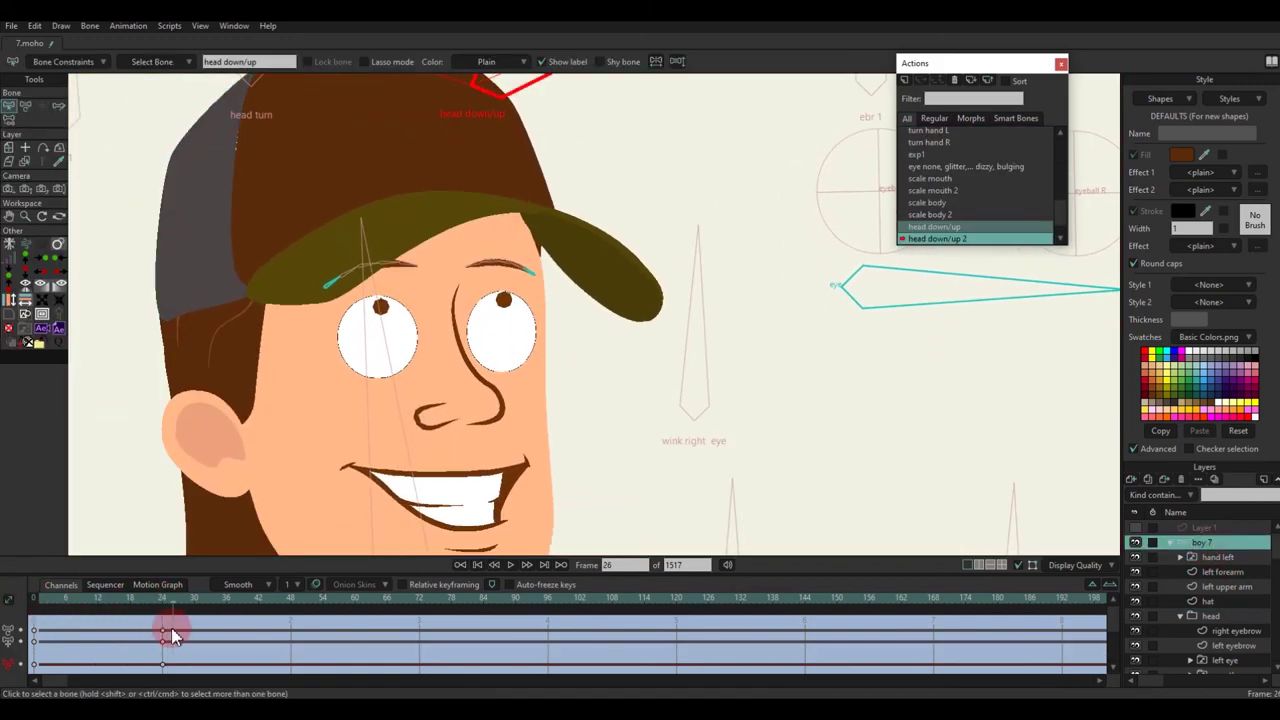
{"action": "left_click", "coordinate": [1208, 601]}
{"action": "scroll", "coordinate": [625, 315], "scroll_direction": "up", "scroll_amount": 2}
{"action": "key", "text": "t"}
{"action": "key", "text": "g"}
{"action": "left_click_drag", "start_coordinate": [598, 212], "coordinate": [690, 336]}
{"action": "left_click", "coordinate": [59, 108]}
{"action": "scroll", "coordinate": [620, 265], "scroll_direction": "down", "scroll_amount": 5}
{"action": "left_click_drag", "start_coordinate": [626, 269], "coordinate": [700, 290]}
{"action": "scroll", "coordinate": [663, 305], "scroll_direction": "up", "scroll_amount": 5}
{"action": "left_click_drag", "start_coordinate": [586, 306], "coordinate": [566, 303]}
{"action": "left_click_drag", "start_coordinate": [657, 330], "coordinate": [645, 321]}
{"action": "scroll", "coordinate": [645, 325], "scroll_direction": "up", "scroll_amount": 3}
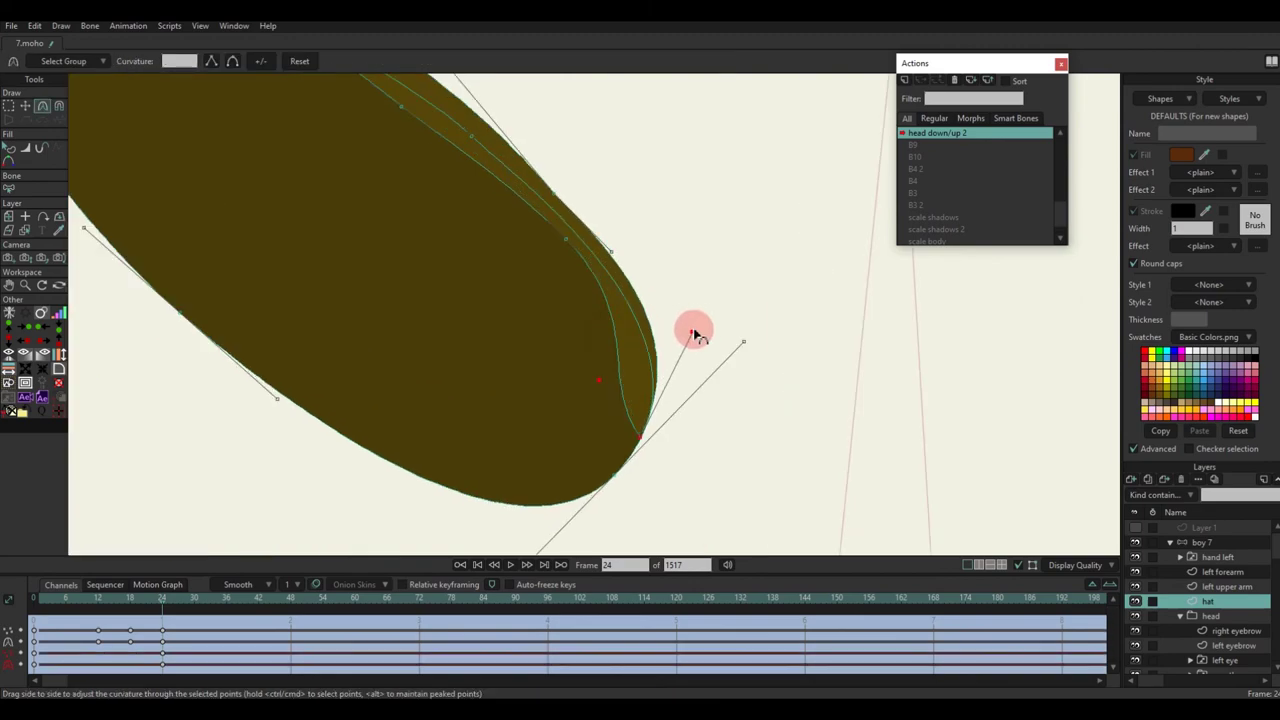
{"action": "scroll", "coordinate": [689, 331], "scroll_direction": "down", "scroll_amount": 4}
Step: Smooth the brim tip's curvature at frame 12 of the head down/up 2 action, and scrub the motion up to frame 24
{"action": "key", "text": "q"}
{"action": "scroll", "coordinate": [570, 354], "scroll_direction": "up", "scroll_amount": 2}
{"action": "left_click_drag", "start_coordinate": [163, 622], "coordinate": [100, 606]}
{"action": "key", "text": "t"}
{"action": "scroll", "coordinate": [628, 325], "scroll_direction": "up", "scroll_amount": 6}
{"action": "key", "text": "q"}
{"action": "key", "text": "c"}
{"action": "scroll", "coordinate": [495, 382], "scroll_direction": "up", "scroll_amount": 3}
{"action": "left_click_drag", "start_coordinate": [496, 375], "coordinate": [506, 354]}
{"action": "key", "text": "q"}
{"action": "scroll", "coordinate": [490, 350], "scroll_direction": "down", "scroll_amount": 4}
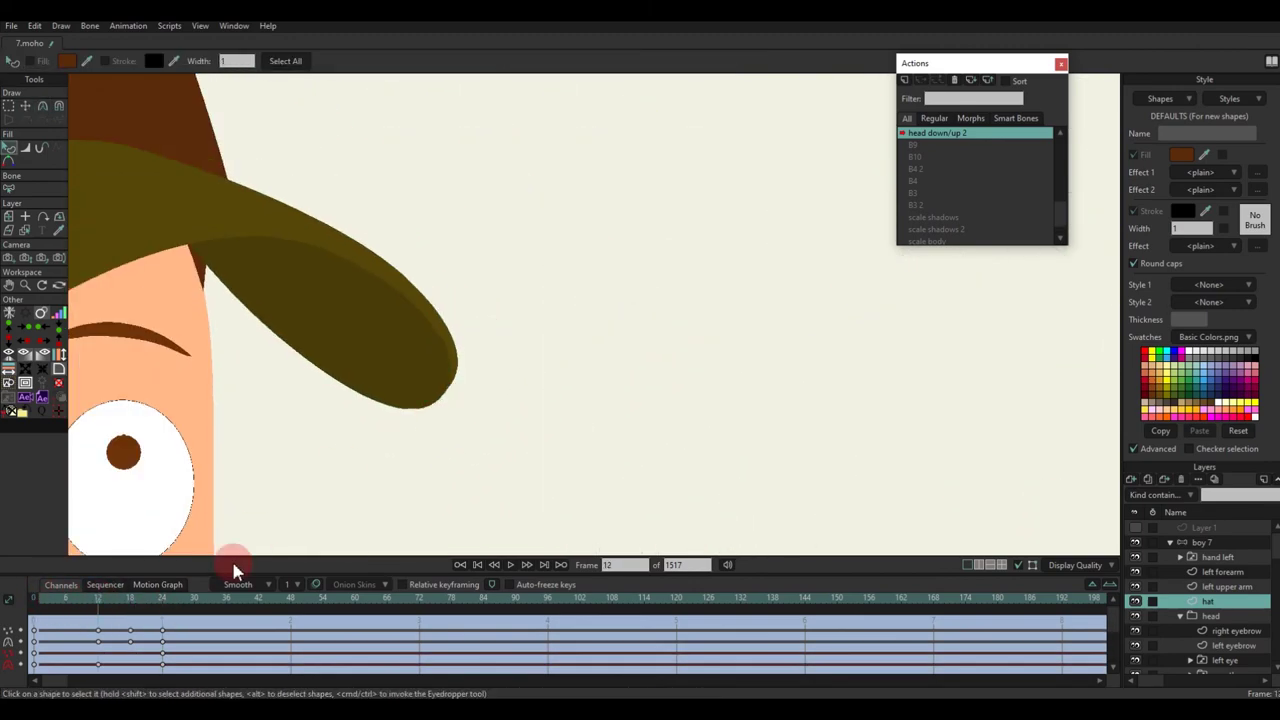
{"action": "mouse_move", "coordinate": [130, 606]}
{"action": "left_mouse_down"}
{"action": "mouse_move", "coordinate": [91, 606]}
{"action": "mouse_move", "coordinate": [141, 606]}
{"action": "left_mouse_up"}
{"action": "scroll", "coordinate": [432, 355], "scroll_direction": "down", "scroll_amount": 6}
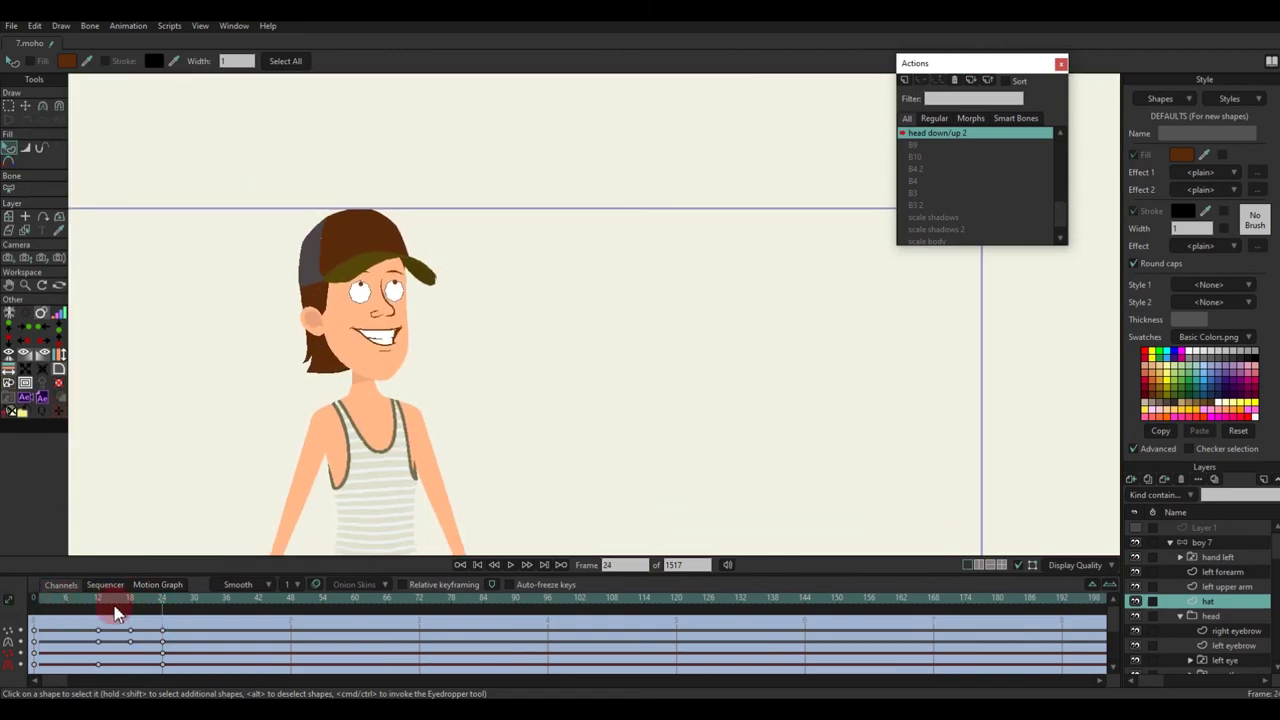
Step: Close the gap along the seam between the hat's brown crown and grey back panel at frame 24
{"action": "key", "text": "t"}
{"action": "scroll", "coordinate": [278, 365], "scroll_direction": "up", "scroll_amount": 6}
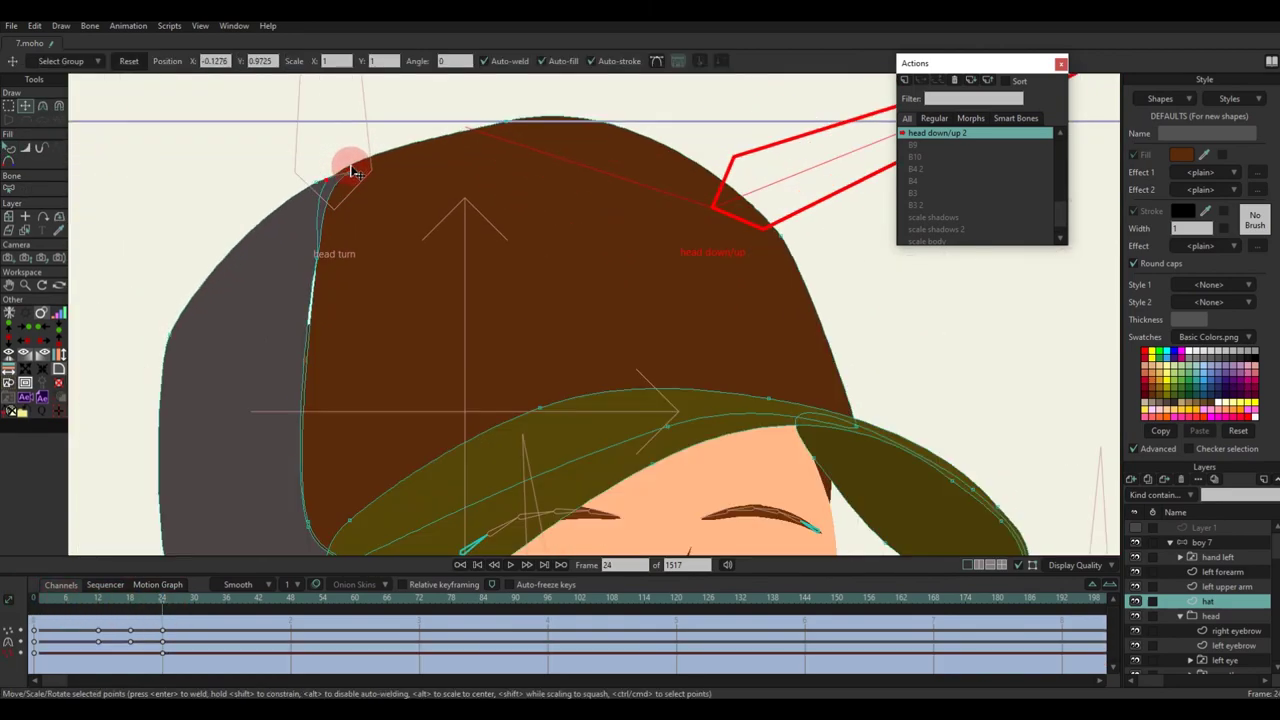
{"action": "scroll", "coordinate": [360, 202], "scroll_direction": "up", "scroll_amount": 2}
{"action": "scroll", "coordinate": [314, 223], "scroll_direction": "up", "scroll_amount": 2}
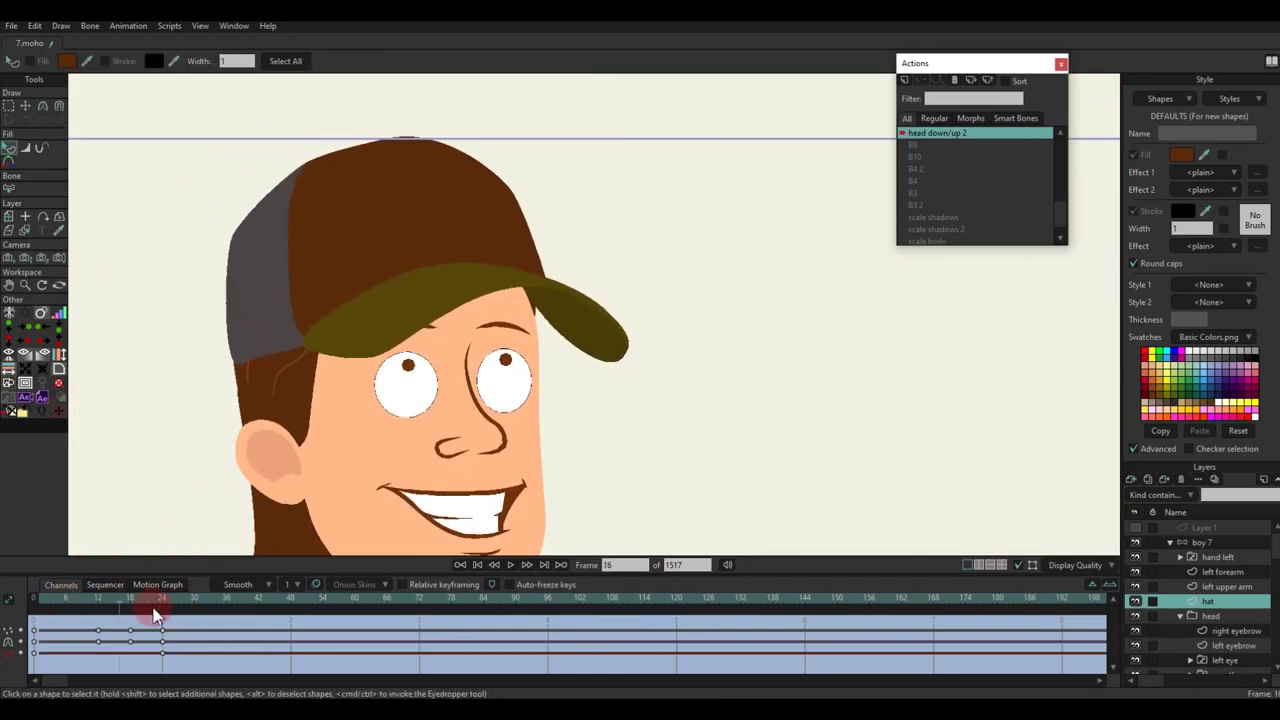
Step: Return to the Mainline and add a new layer named "none" directly above the hat layer
{"action": "scroll", "coordinate": [846, 251], "scroll_direction": "down", "scroll_amount": 3}
{"action": "scroll", "coordinate": [1058, 200], "scroll_direction": "up", "scroll_amount": 2}
{"action": "double_click", "coordinate": [945, 134]}
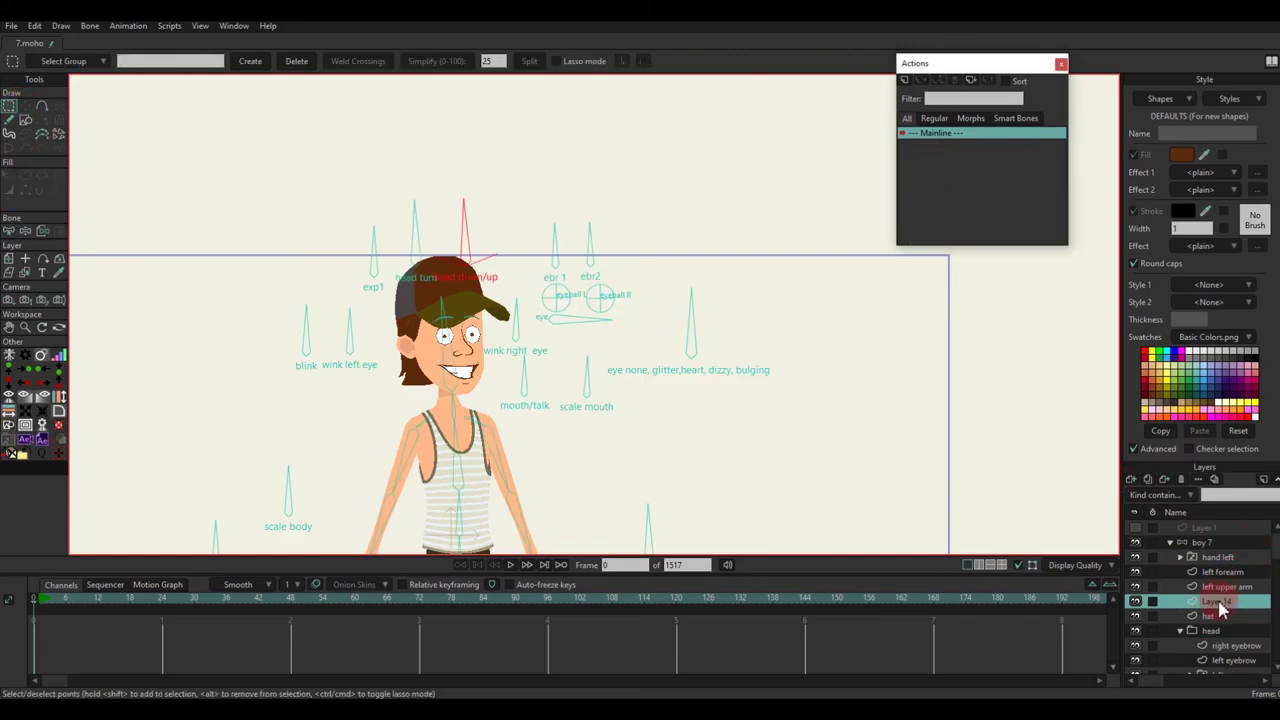
{"action": "double_click", "coordinate": [1222, 604]}
{"action": "type", "text": "hat"}
{"action": "key", "text": "Return"}
Step: Group the none and hat layers together and name the group "hat"
{"action": "left_click", "coordinate": [1211, 614], "text": "shift"}
{"action": "right_click", "coordinate": [1215, 619]}
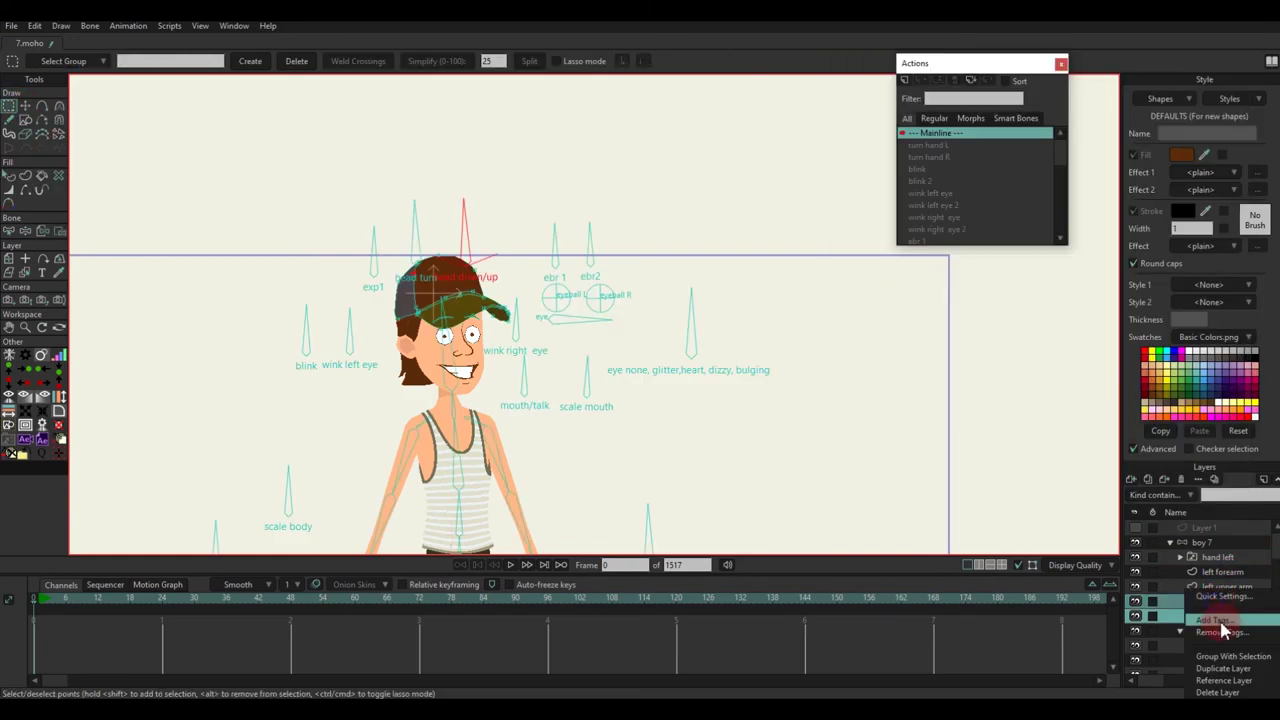
{"action": "left_click", "coordinate": [1191, 604]}
{"action": "double_click", "coordinate": [1218, 606]}
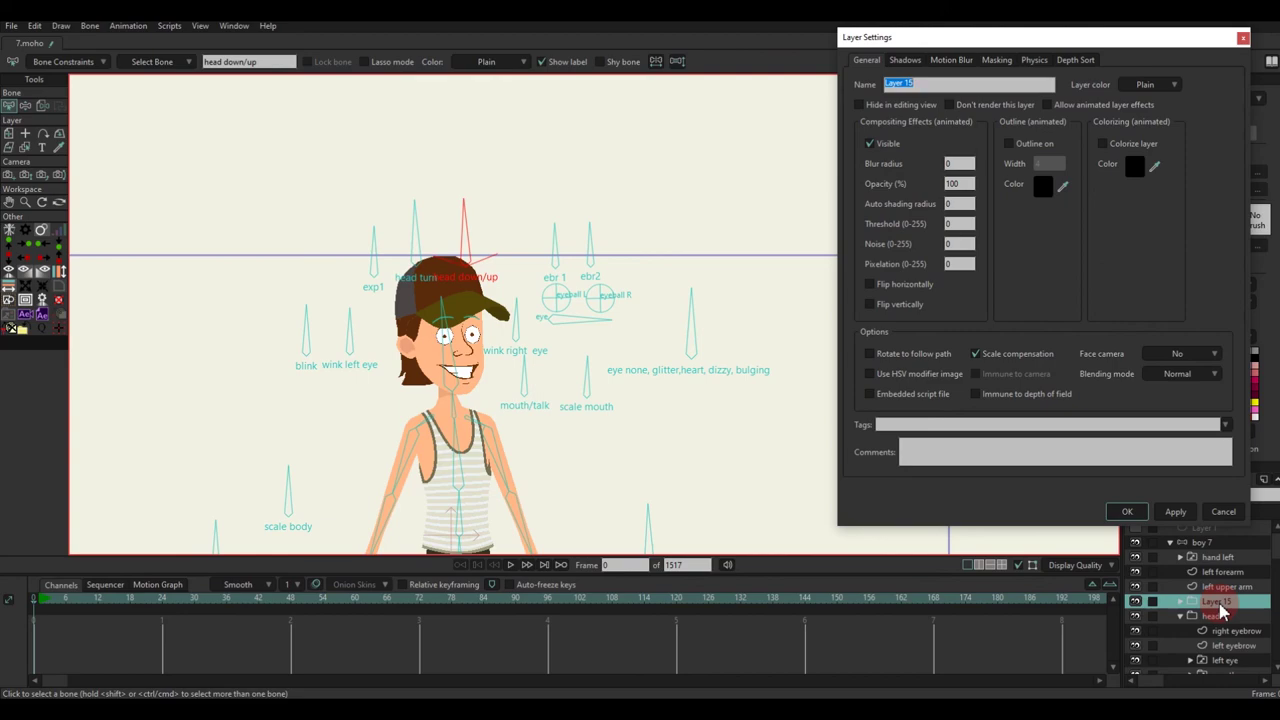
{"action": "type", "text": "hat"}
{"action": "key", "text": "Return"}
Step: Make the hat group a switch layer with the hat drawing as its active child
{"action": "right_click", "coordinate": [1208, 607]}
{"action": "left_click", "coordinate": [1216, 600]}
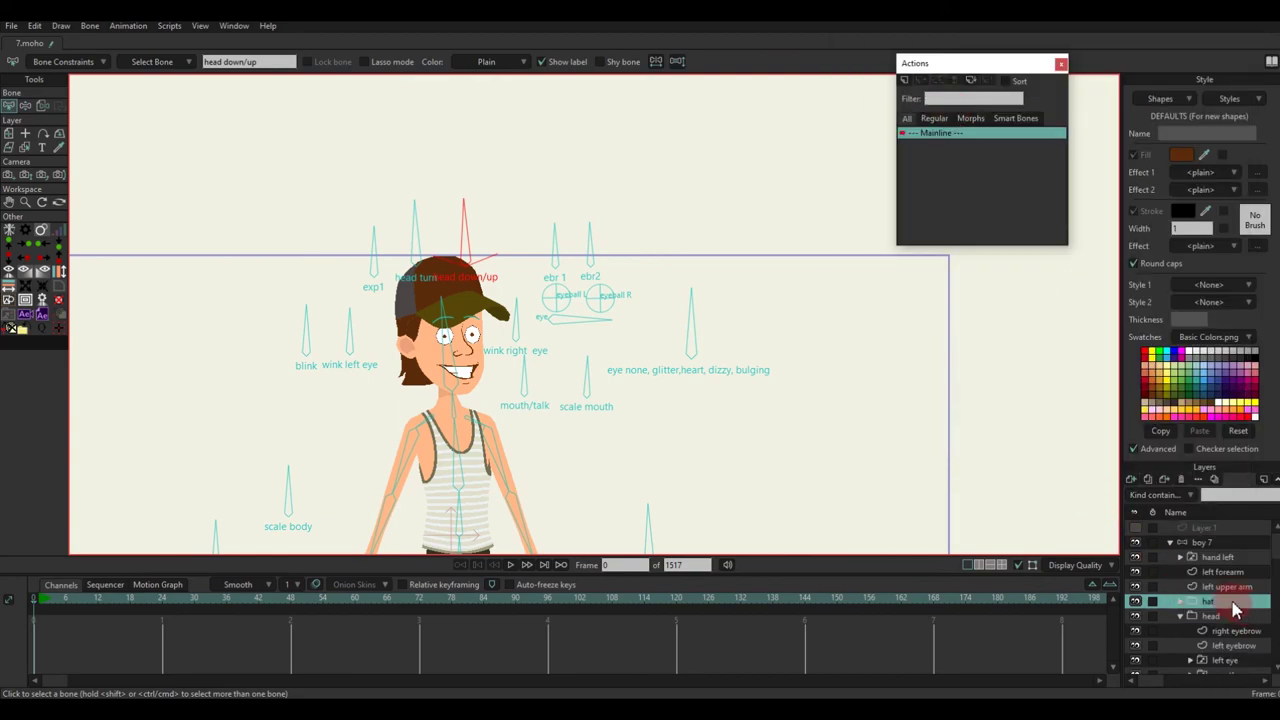
{"action": "right_click", "coordinate": [1226, 606]}
{"action": "left_click", "coordinate": [1204, 597]}
Step: Add an upright control bone about 0.18 long between the head down/up and ebr 1 bones of the boy 7 rig
{"action": "left_click", "coordinate": [1202, 543]}
{"action": "left_click", "coordinate": [647, 313]}
{"action": "scroll", "coordinate": [645, 320], "scroll_direction": "up", "scroll_amount": 4}
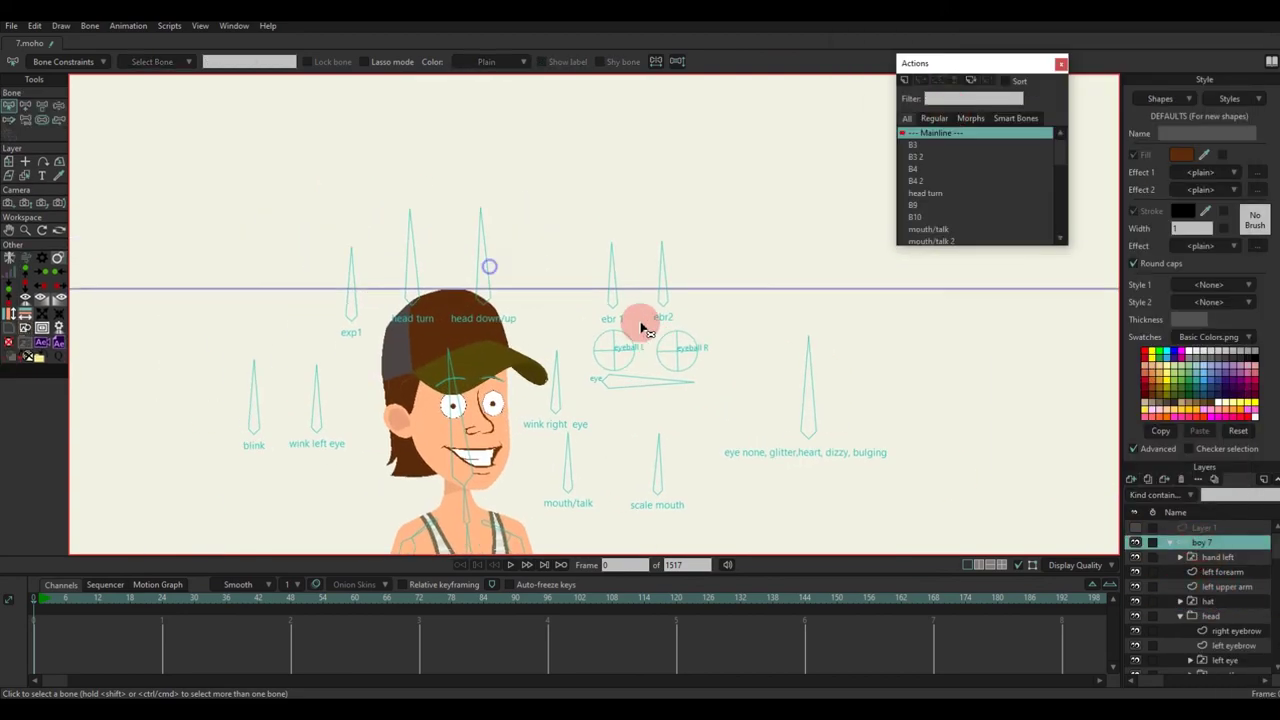
{"action": "key", "text": "a"}
{"action": "left_click_drag", "start_coordinate": [597, 303], "coordinate": [595, 204]}
{"action": "key", "text": "s"}
{"action": "left_click_drag", "start_coordinate": [557, 274], "coordinate": [374, 288]}
Step: Name the new bone "hat" and enable its angle constraints with a maximum of 0 degrees
{"action": "key", "text": "b"}
{"action": "left_click_drag", "start_coordinate": [278, 66], "coordinate": [90, 45]}
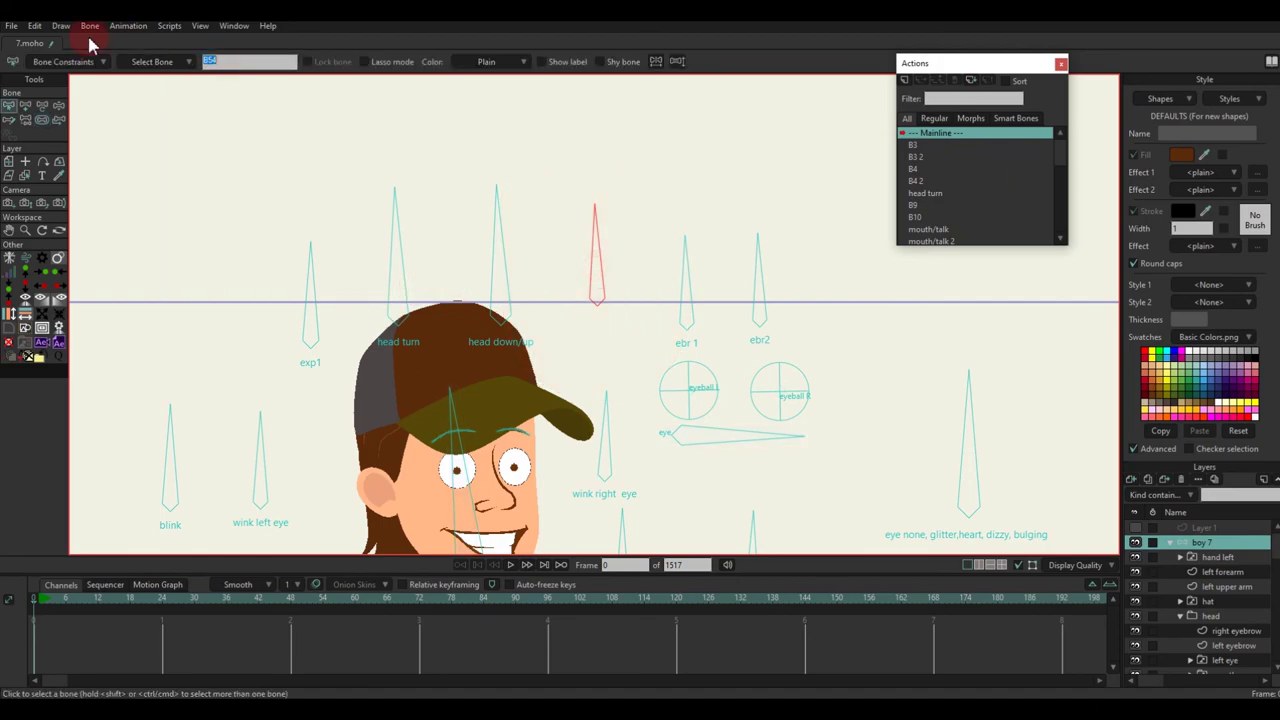
{"action": "left_click", "coordinate": [62, 62]}
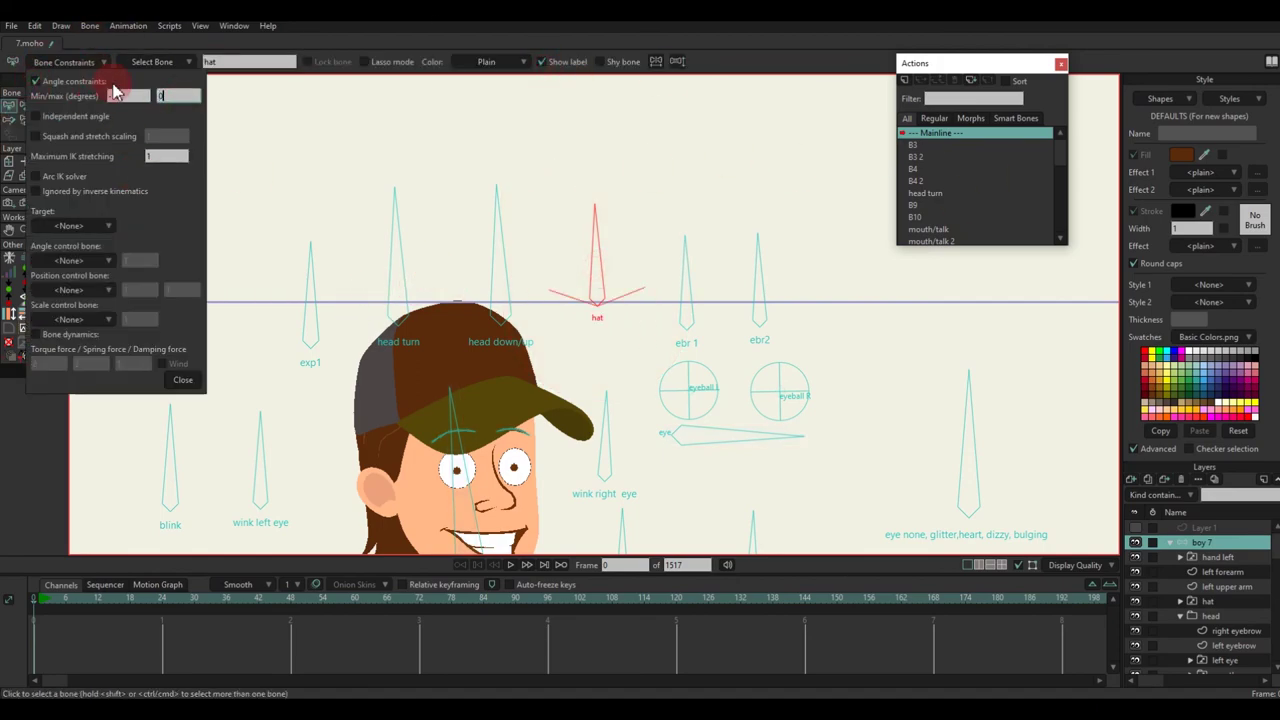
{"action": "left_click", "coordinate": [183, 382]}
Step: Create the hat smart bone action, rotating the bone and switching the hat layer to none at frame 24, and return to the Mainline
{"action": "left_click", "coordinate": [646, 401]}
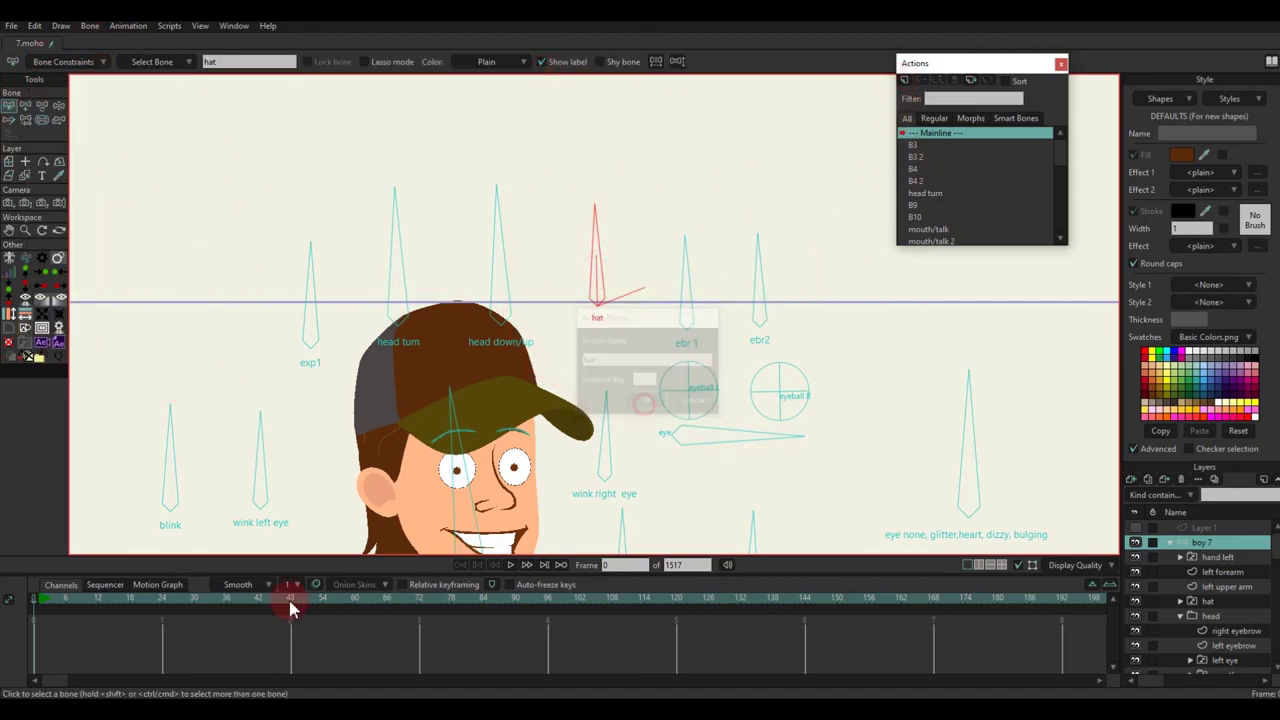
{"action": "left_click", "coordinate": [162, 601]}
{"action": "key", "text": "t"}
{"action": "right_click", "coordinate": [1210, 600]}
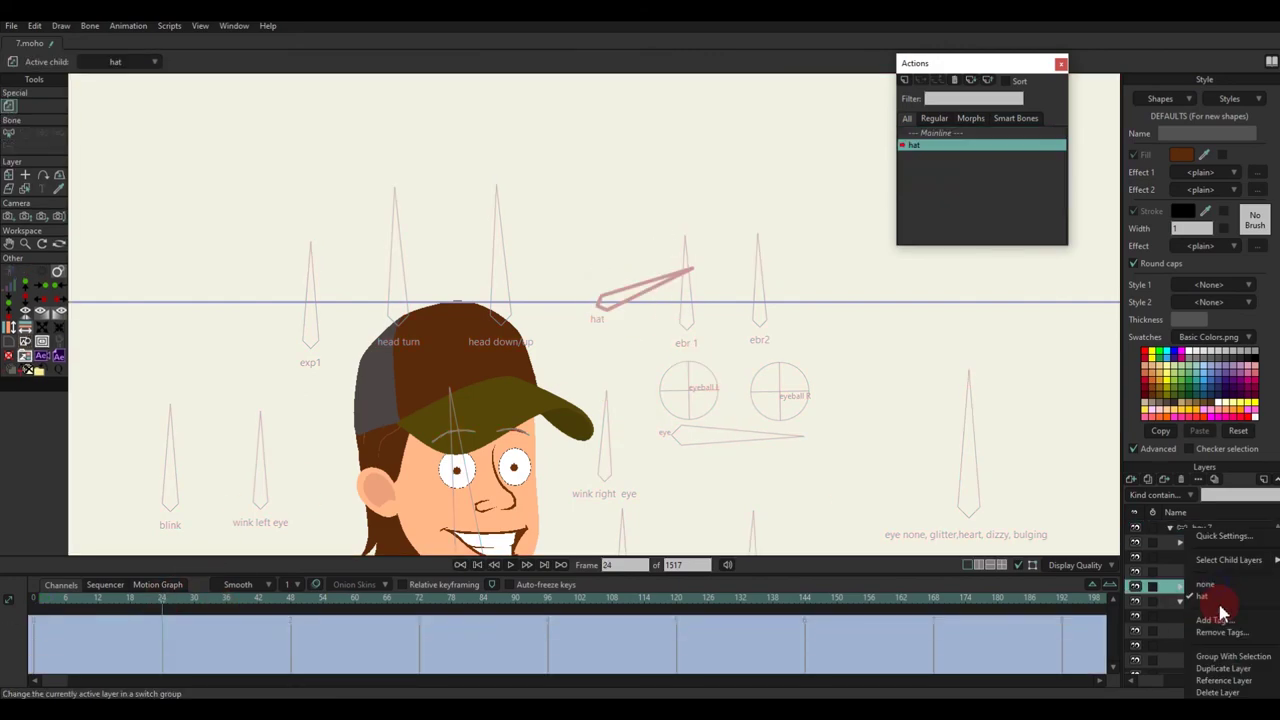
{"action": "left_click", "coordinate": [1213, 585]}
{"action": "double_click", "coordinate": [940, 133]}
Step: Test the hat switch by rotating the hat bone of the boy 7 rig on a Mainline frame
{"action": "scroll", "coordinate": [1211, 585], "scroll_direction": "up", "scroll_amount": 1}
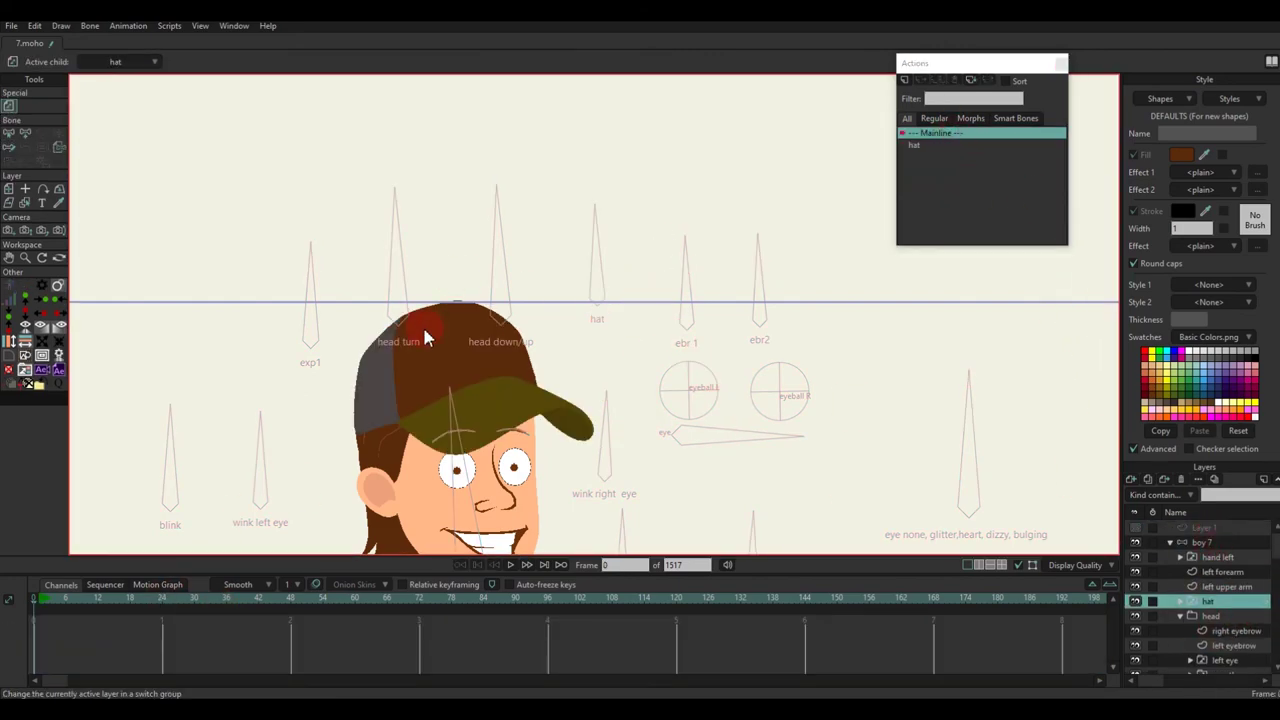
{"action": "left_click", "coordinate": [1197, 540]}
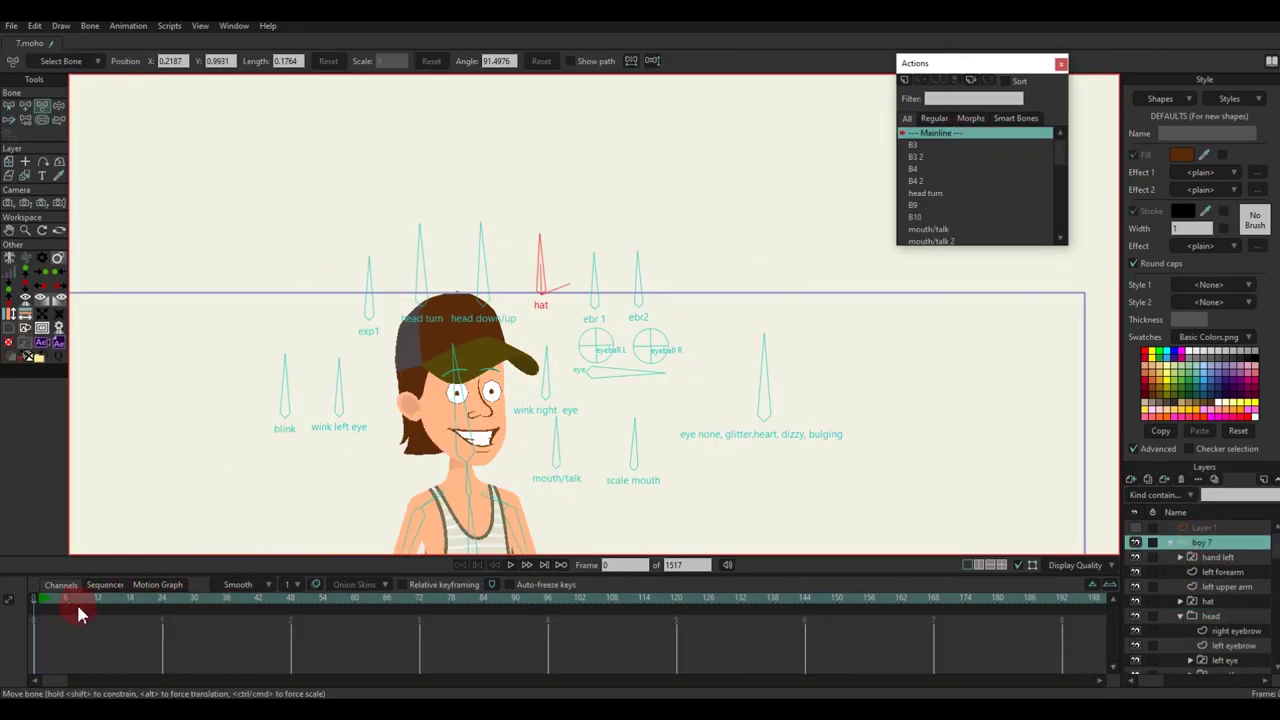
{"action": "left_click", "coordinate": [77, 602]}
{"action": "left_click_drag", "start_coordinate": [549, 272], "coordinate": [509, 243]}
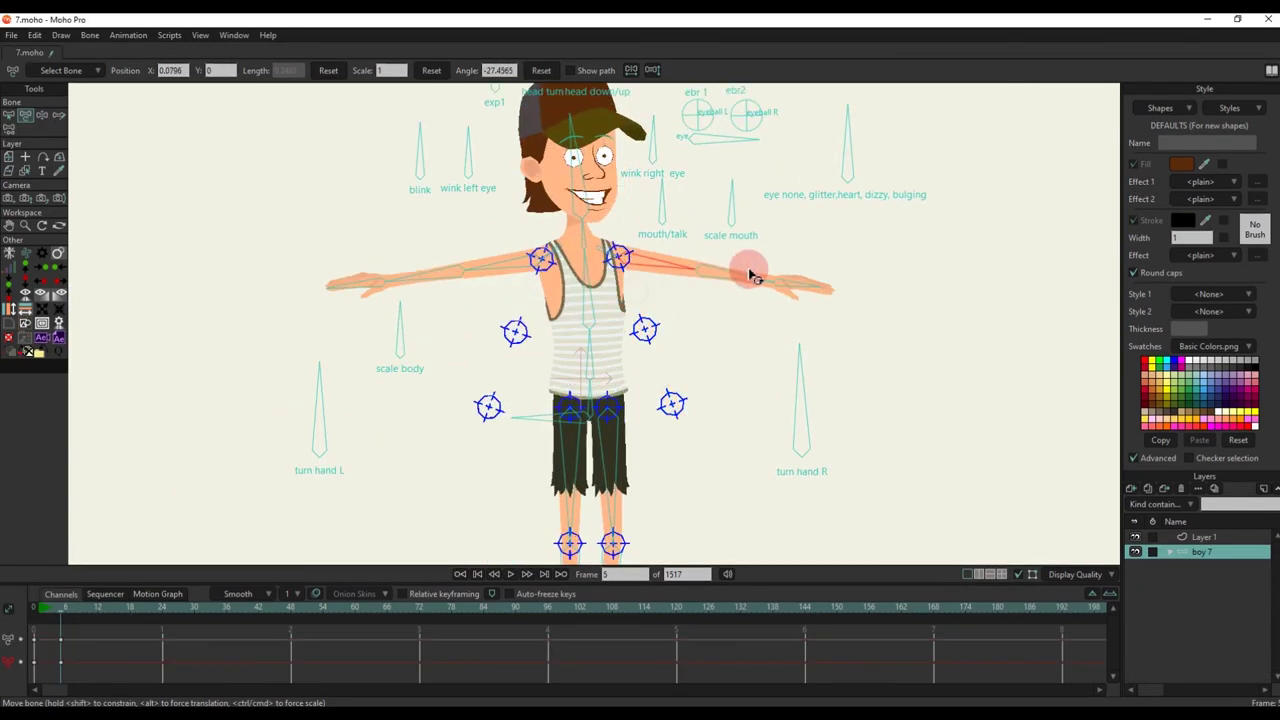
Step: Raise both of the character's arms above shoulder level at frame 5
{"action": "left_click_drag", "start_coordinate": [568, 250], "coordinate": [563, 241]}
{"action": "left_click_drag", "start_coordinate": [727, 260], "coordinate": [728, 243]}
{"action": "scroll", "coordinate": [732, 247], "scroll_direction": "down", "scroll_amount": 3}
{"action": "left_click_drag", "start_coordinate": [602, 258], "coordinate": [600, 264]}
{"action": "scroll", "coordinate": [665, 222], "scroll_direction": "down", "scroll_amount": 4}
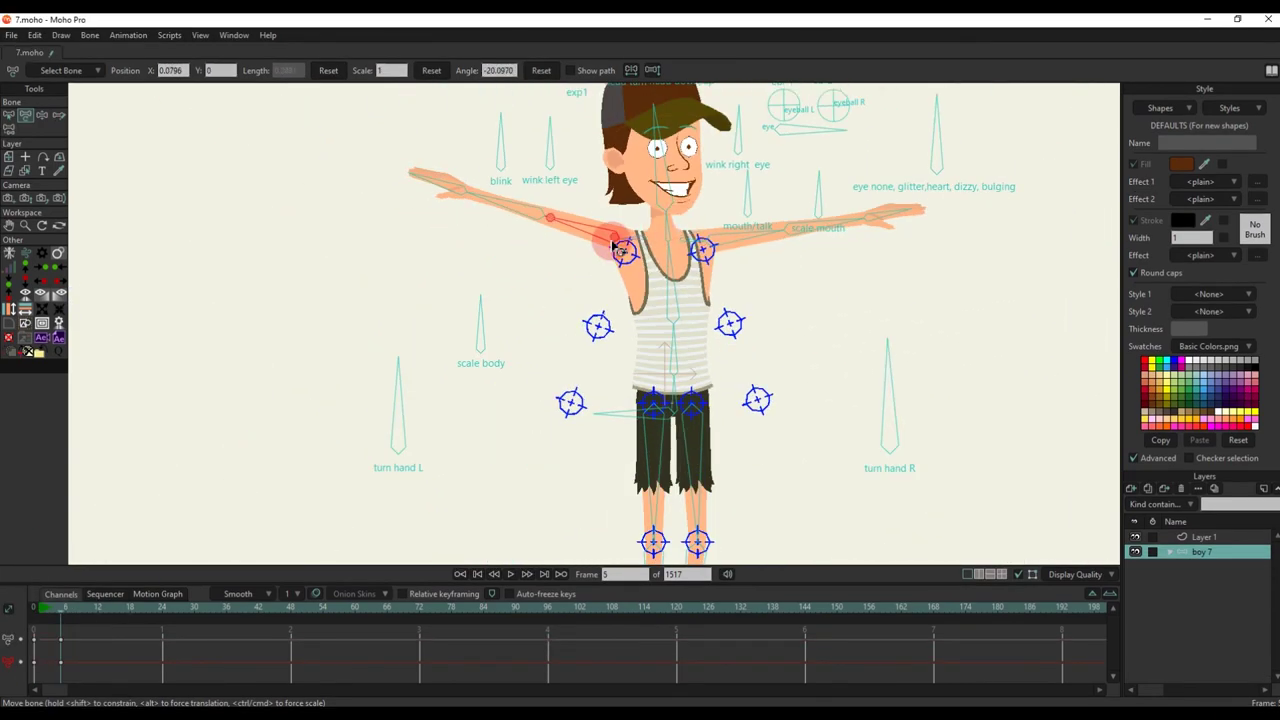
Step: Lean the character's torso and bend the knees at frame 5 with the body bones
{"action": "scroll", "coordinate": [609, 239], "scroll_direction": "up", "scroll_amount": 4}
{"action": "left_click", "coordinate": [685, 225]}
{"action": "left_click_drag", "start_coordinate": [688, 228], "coordinate": [683, 343]}
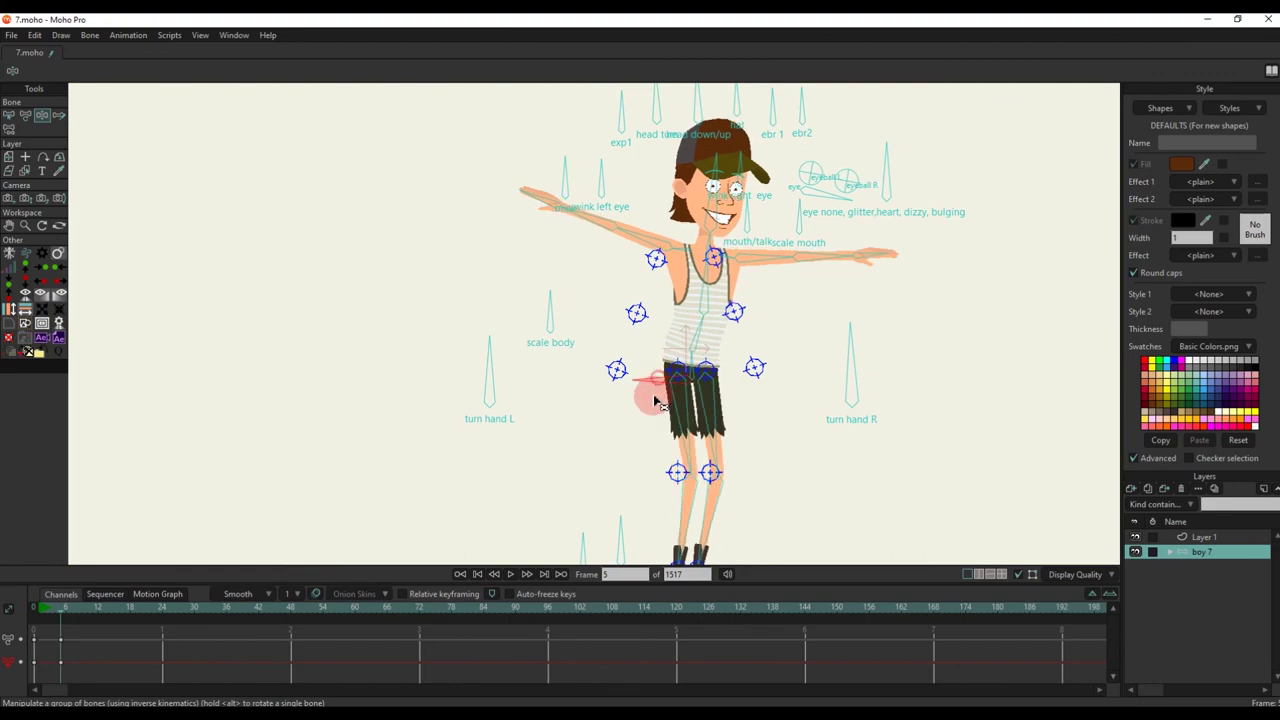
{"action": "left_click_drag", "start_coordinate": [660, 398], "coordinate": [657, 371]}
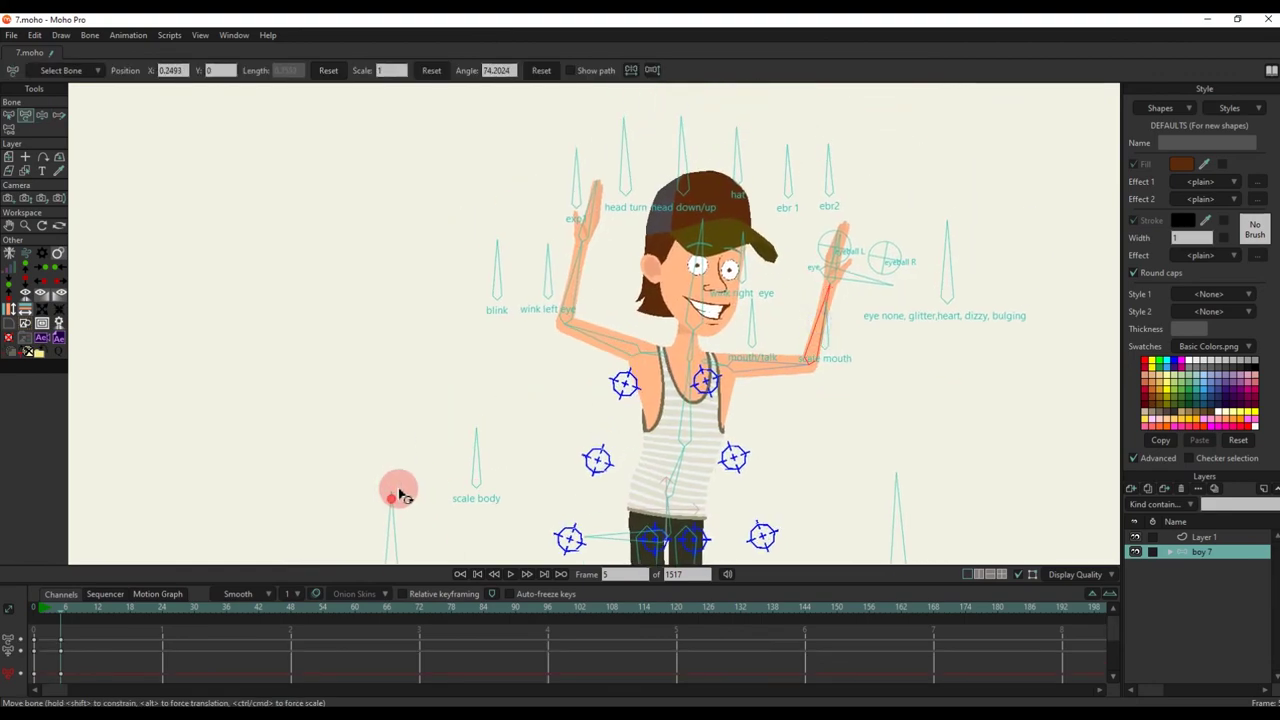
Step: Try out the hand, face and head smart bones to open the hands and give the character a shouting expression
{"action": "left_click_drag", "start_coordinate": [394, 491], "coordinate": [376, 495]}
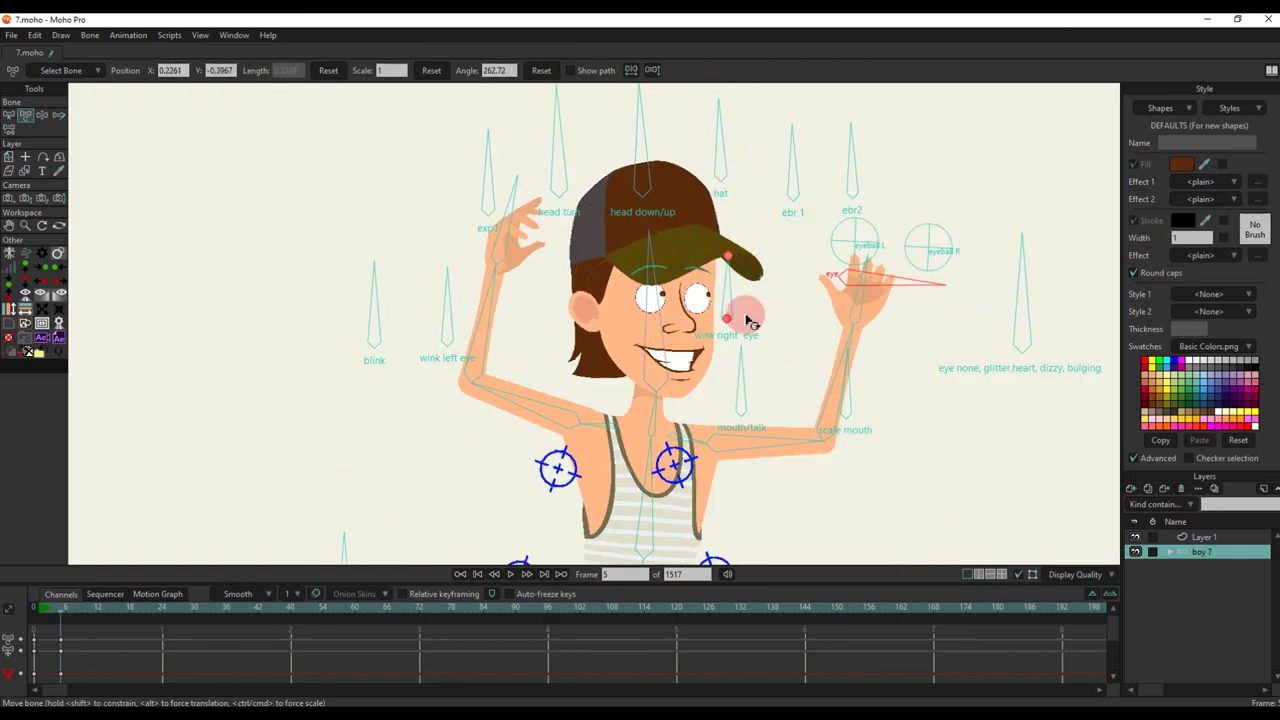
{"action": "left_click", "coordinate": [735, 332]}
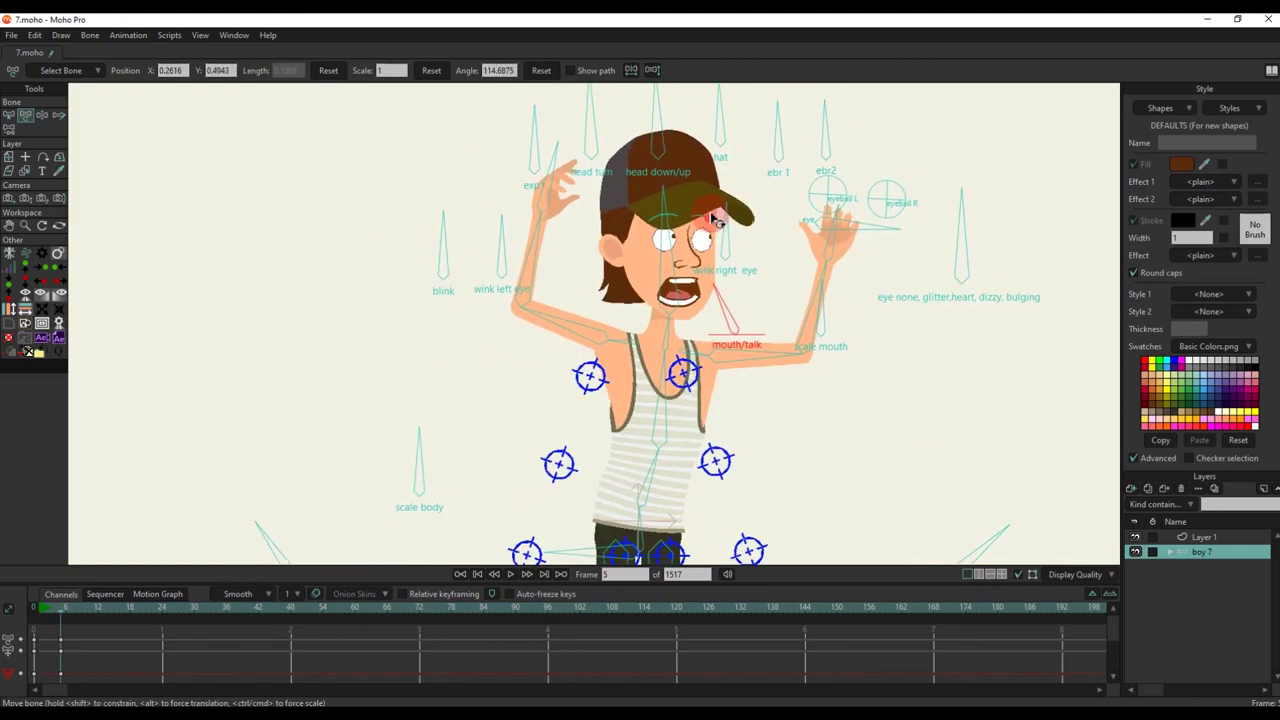
{"action": "left_click", "coordinate": [632, 147]}
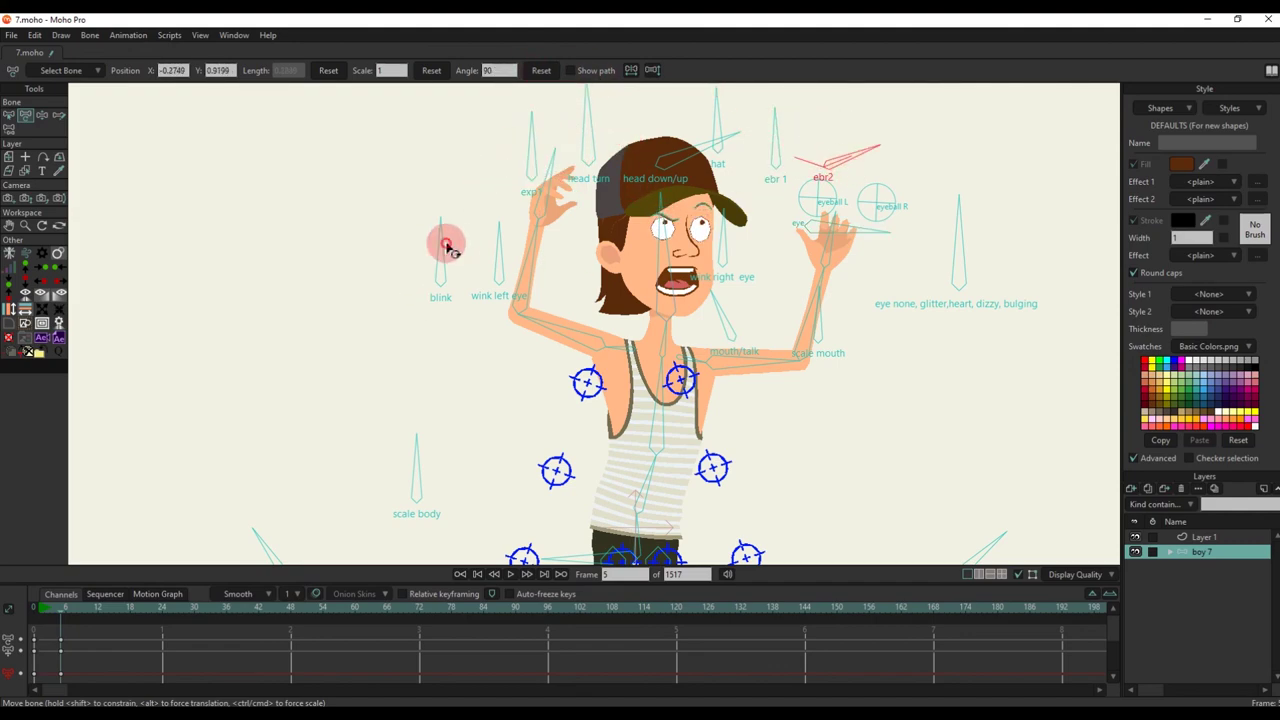
{"action": "left_click", "coordinate": [883, 140]}
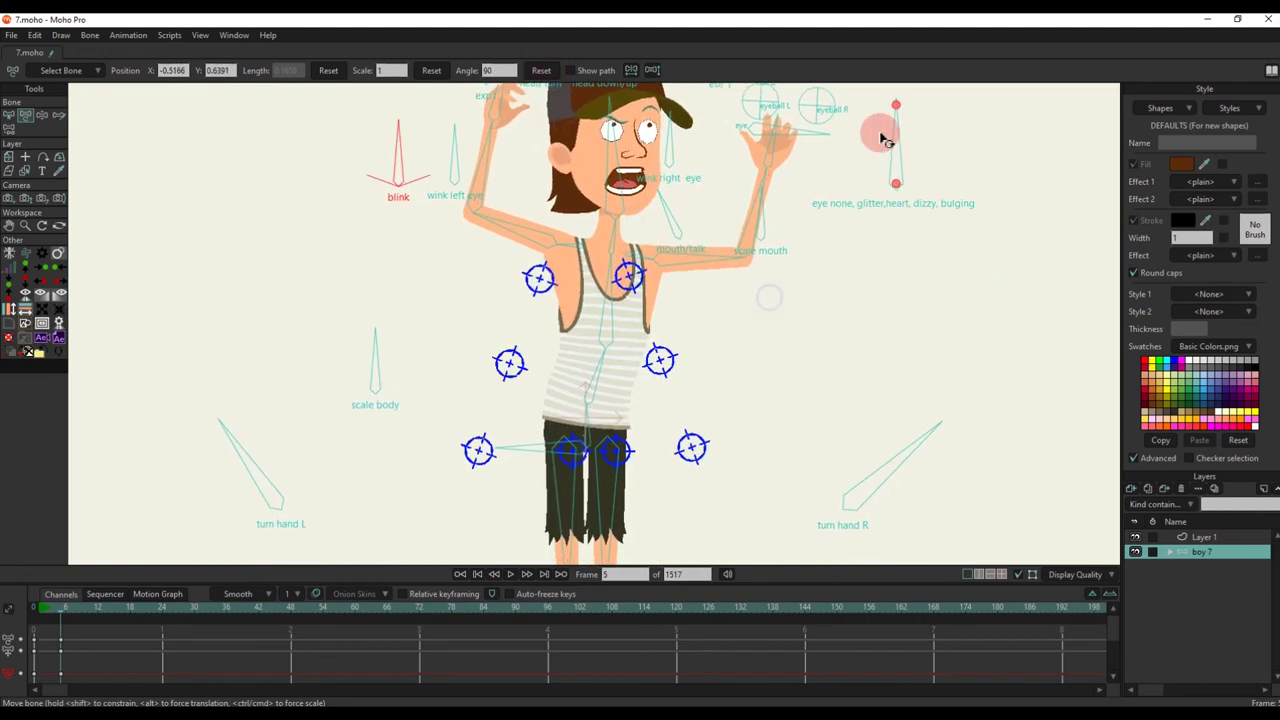
Step: Rotate the scale body bone and lift one leg forward with its knee bent
{"action": "scroll", "coordinate": [500, 240], "scroll_direction": "down", "scroll_amount": 2}
{"action": "left_click_drag", "start_coordinate": [417, 335], "coordinate": [456, 332]}
{"action": "scroll", "coordinate": [530, 412], "scroll_direction": "down", "scroll_amount": 4}
{"action": "scroll", "coordinate": [580, 430], "scroll_direction": "up", "scroll_amount": 4}
{"action": "left_click_drag", "start_coordinate": [619, 511], "coordinate": [755, 405]}
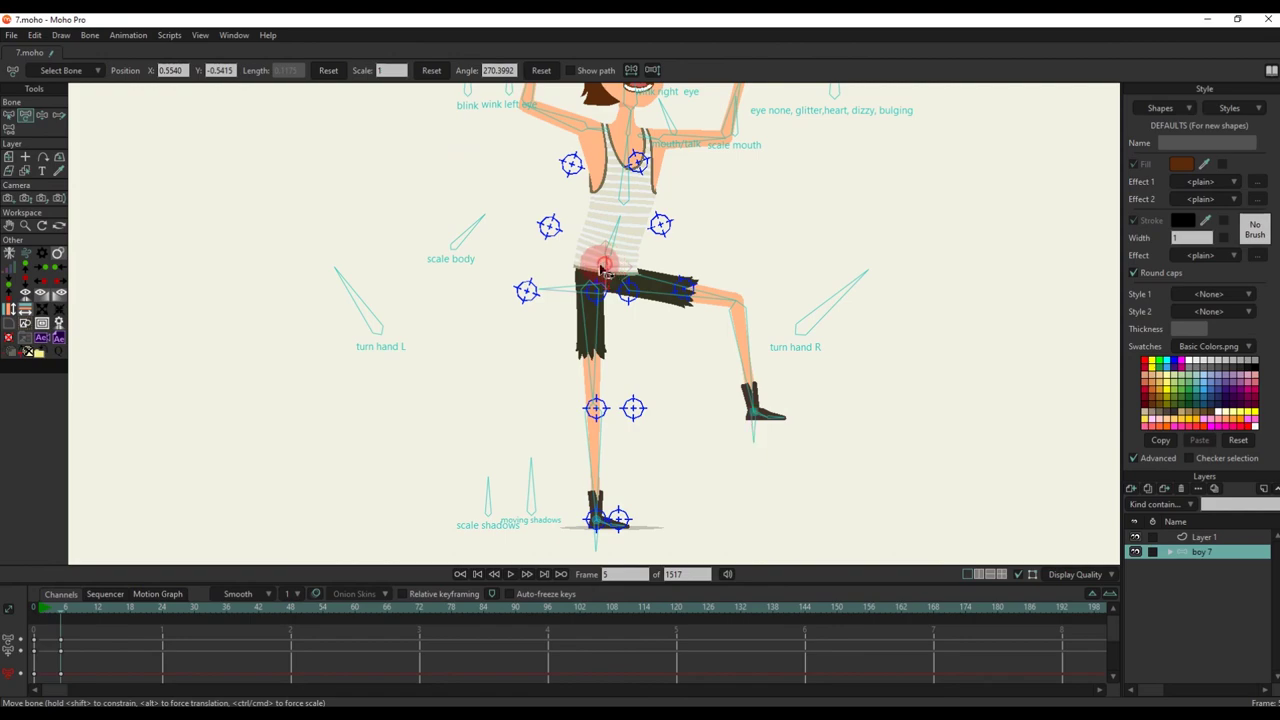
Step: Shift the character's body forward over the standing leg and reset the scale body bone's angle
{"action": "left_click_drag", "start_coordinate": [602, 268], "coordinate": [677, 326]}
{"action": "scroll", "coordinate": [668, 400], "scroll_direction": "down", "scroll_amount": 4}
{"action": "scroll", "coordinate": [678, 318], "scroll_direction": "up", "scroll_amount": 4}
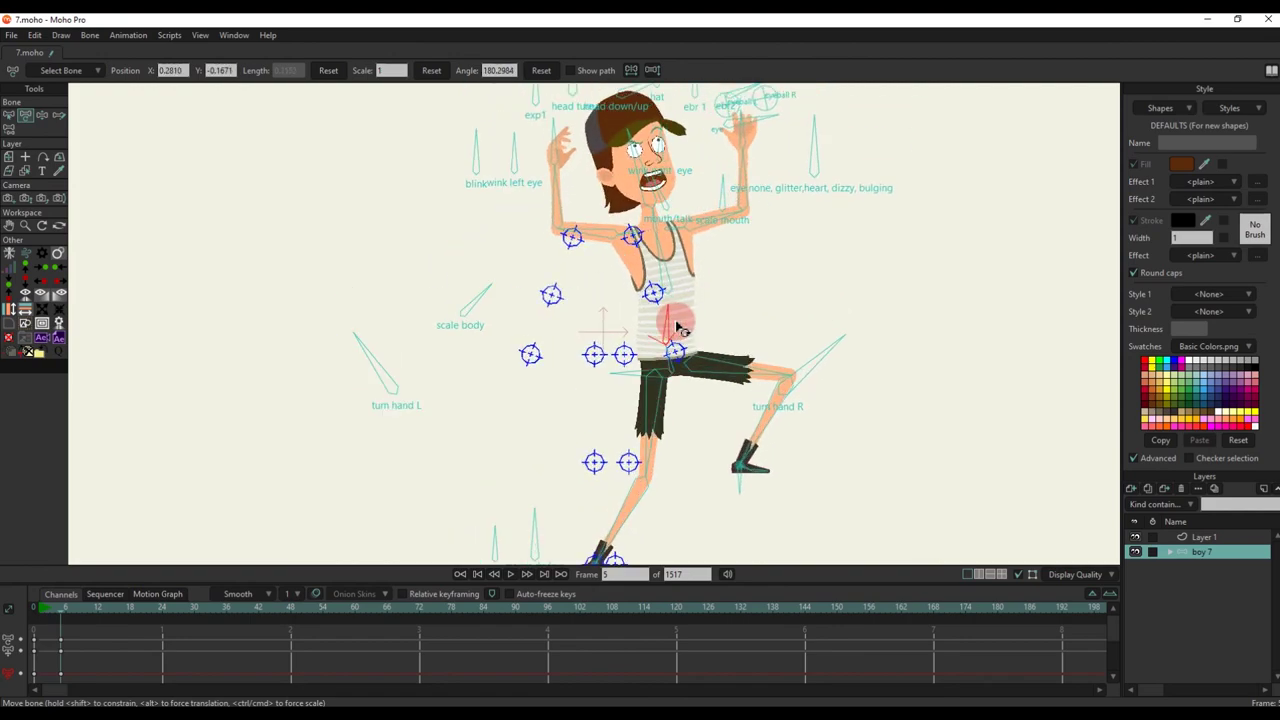
{"action": "left_click", "coordinate": [468, 303]}
{"action": "left_click", "coordinate": [543, 73]}
{"action": "scroll", "coordinate": [555, 150], "scroll_direction": "down", "scroll_amount": 4}
{"action": "scroll", "coordinate": [635, 292], "scroll_direction": "up", "scroll_amount": 4}
{"action": "key", "text": "z"}
{"action": "left_click_drag", "start_coordinate": [582, 292], "coordinate": [622, 296]}
Step: Hide Layer 1 and delete the test pose's keyframes at frame 5
{"action": "left_click", "coordinate": [1134, 537]}
{"action": "scroll", "coordinate": [602, 268], "scroll_direction": "down", "scroll_amount": 2}
{"action": "scroll", "coordinate": [596, 290], "scroll_direction": "up", "scroll_amount": 2}
{"action": "key", "text": "t"}
{"action": "key", "text": "Delete"}
{"action": "left_click", "coordinate": [519, 440]}
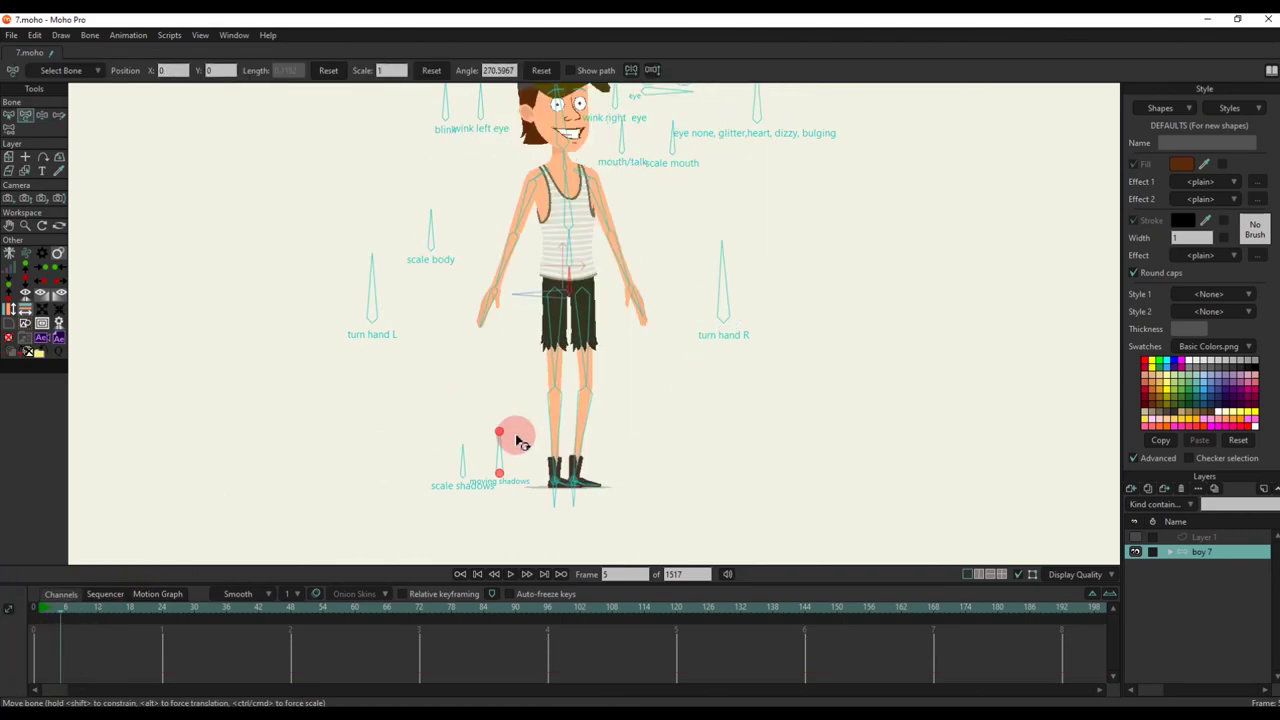
Step: Pose the character's body leaning backward with bent knees at frame 5
{"action": "left_click_drag", "start_coordinate": [677, 450], "coordinate": [565, 462]}
{"action": "key", "text": "t"}
{"action": "left_click_drag", "start_coordinate": [536, 298], "coordinate": [511, 283]}
{"action": "left_click_drag", "start_coordinate": [585, 353], "coordinate": [591, 379]}
{"action": "left_click_drag", "start_coordinate": [515, 308], "coordinate": [536, 285]}
{"action": "key", "text": "z"}
Step: Adjust the arm pose and rotate the turn hand R bone to open the hand
{"action": "key", "text": "t"}
{"action": "left_click_drag", "start_coordinate": [650, 321], "coordinate": [660, 334]}
{"action": "left_click_drag", "start_coordinate": [741, 290], "coordinate": [768, 296]}
{"action": "left_click_drag", "start_coordinate": [640, 237], "coordinate": [665, 277]}
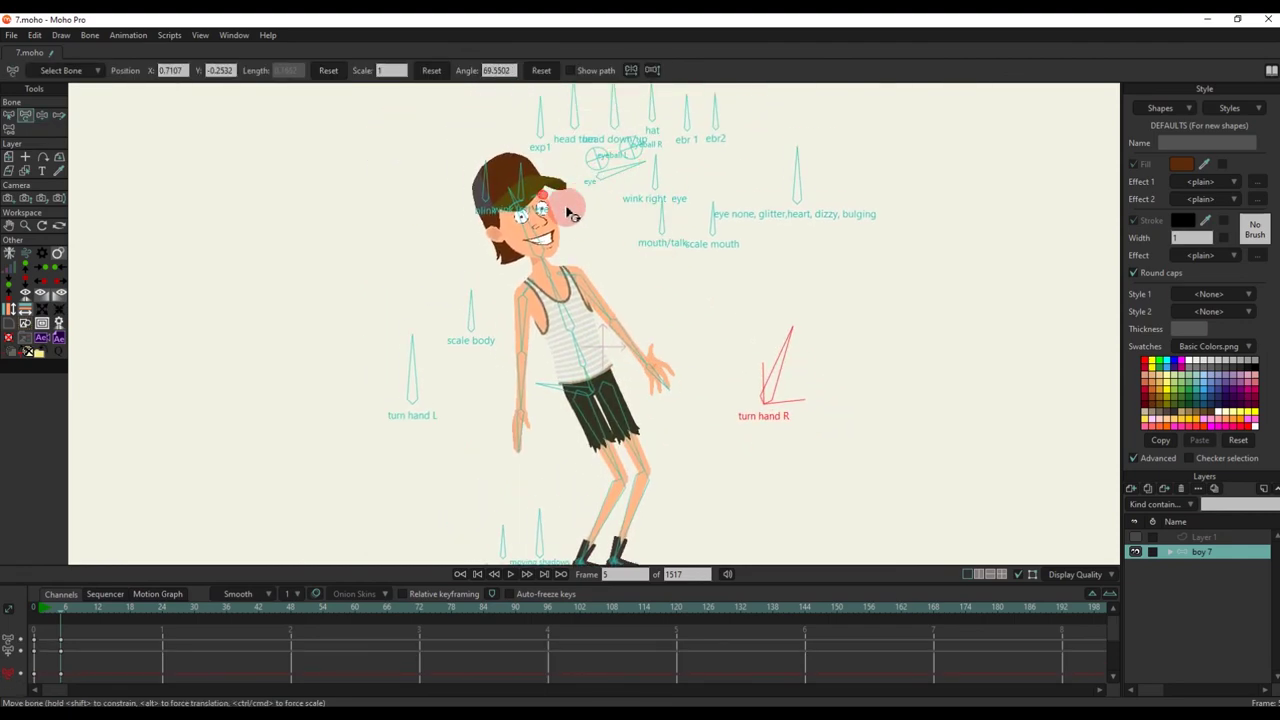
Step: Try out the wink right eye, blink and wink left eye smart bones and return them to upright
{"action": "scroll", "coordinate": [571, 209], "scroll_direction": "up", "scroll_amount": 5}
{"action": "left_click", "coordinate": [636, 199]}
{"action": "left_click", "coordinate": [758, 228]}
{"action": "left_click", "coordinate": [445, 204]}
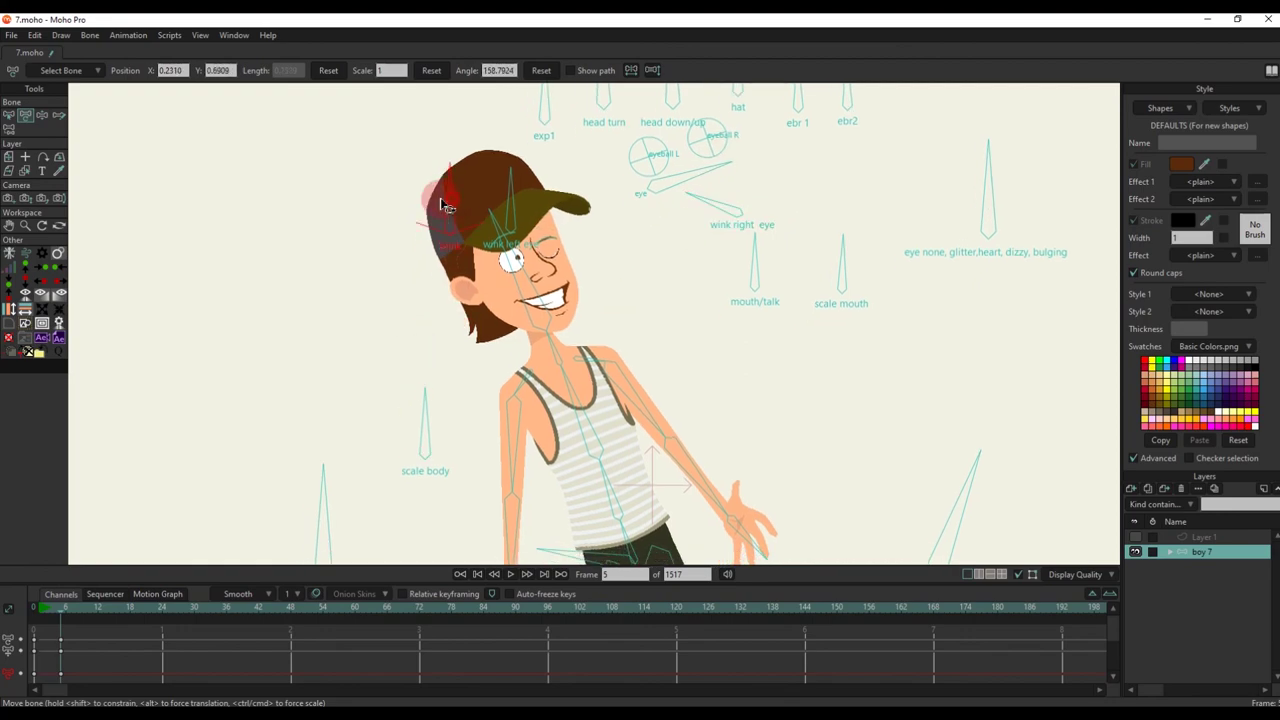
{"action": "left_click_drag", "start_coordinate": [523, 283], "coordinate": [828, 243]}
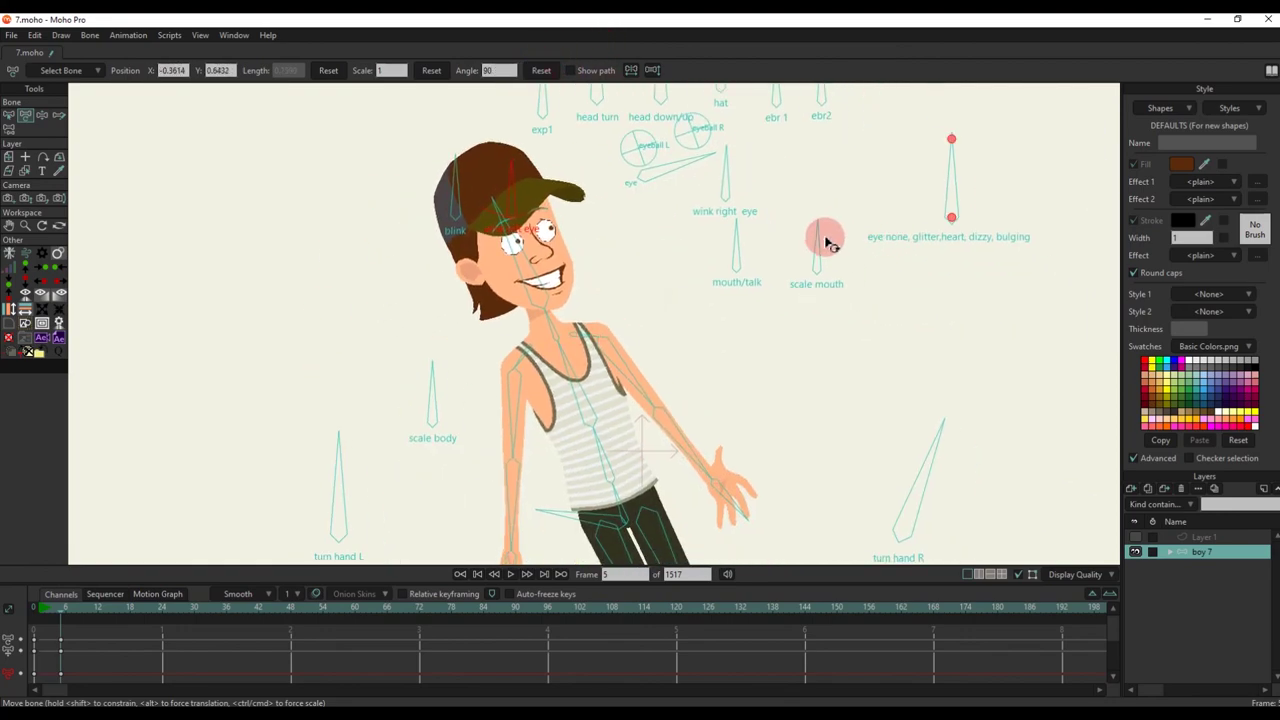
Step: Shrink the mouth with the scale mouth bone and open it with the mouth/talk bone
{"action": "mouse_move", "coordinate": [875, 285]}
{"action": "left_mouse_down"}
{"action": "mouse_move", "coordinate": [795, 250]}
{"action": "mouse_move", "coordinate": [882, 300]}
{"action": "left_mouse_up"}
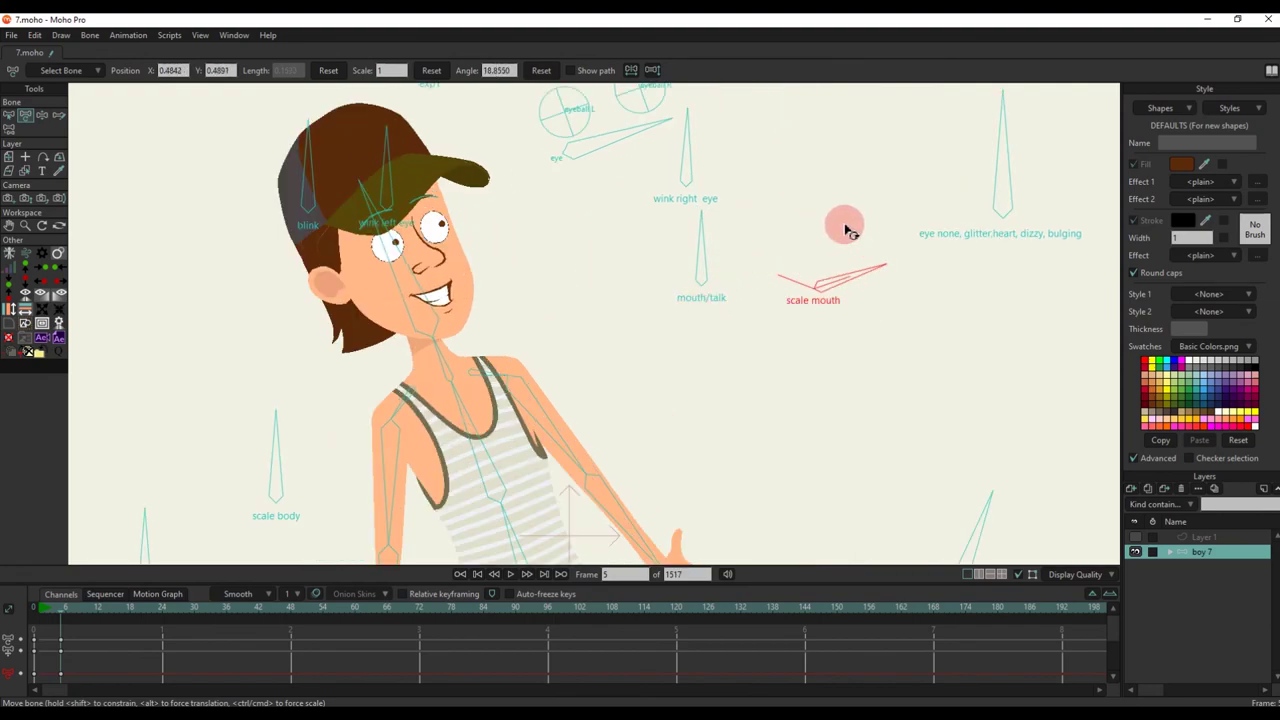
{"action": "left_click_drag", "start_coordinate": [701, 248], "coordinate": [681, 250]}
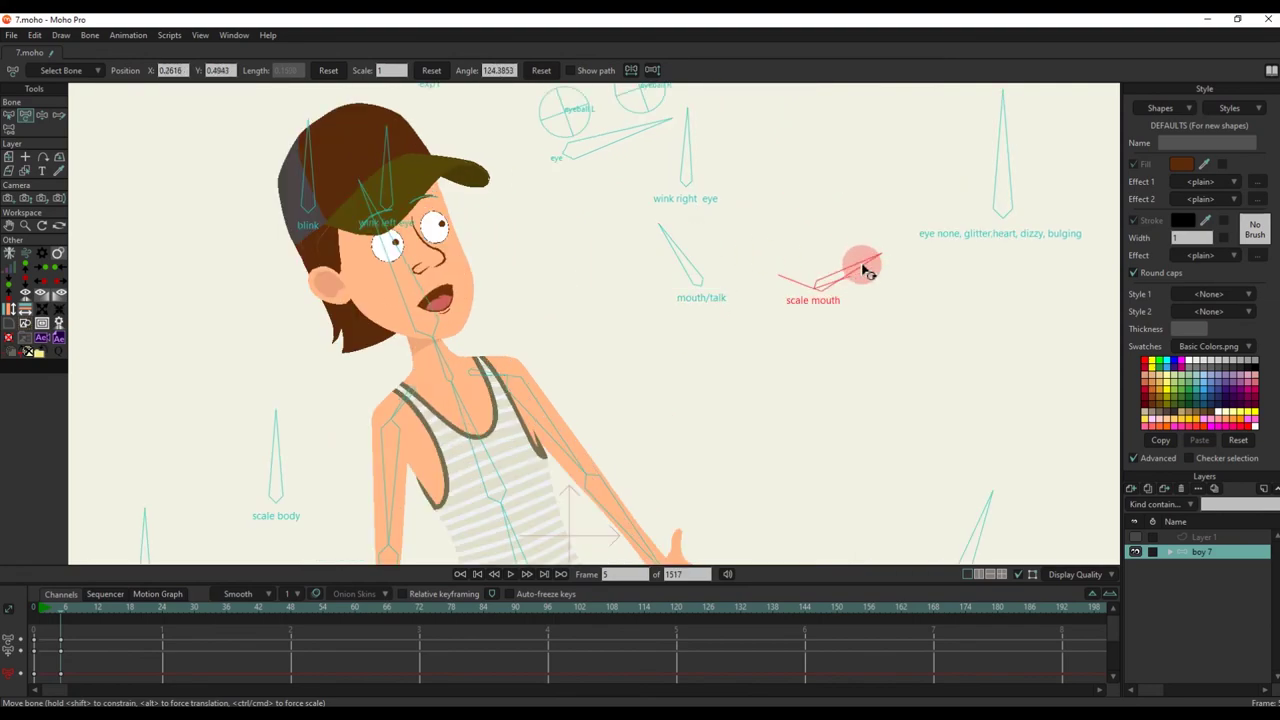
{"action": "left_click_drag", "start_coordinate": [863, 268], "coordinate": [860, 268]}
Step: Rotate the eye none, glitter, heart, dizzy, bulging bone to angle 0 to give the character bulging eyes
{"action": "scroll", "coordinate": [860, 237], "scroll_direction": "down", "scroll_amount": 2}
{"action": "left_click_drag", "start_coordinate": [936, 155], "coordinate": [1002, 279]}
{"action": "scroll", "coordinate": [525, 226], "scroll_direction": "up", "scroll_amount": 4}
Step: Adjust the eye control bone and play the animation to check the character's pose
{"action": "left_click_drag", "start_coordinate": [152, 608], "coordinate": [50, 609]}
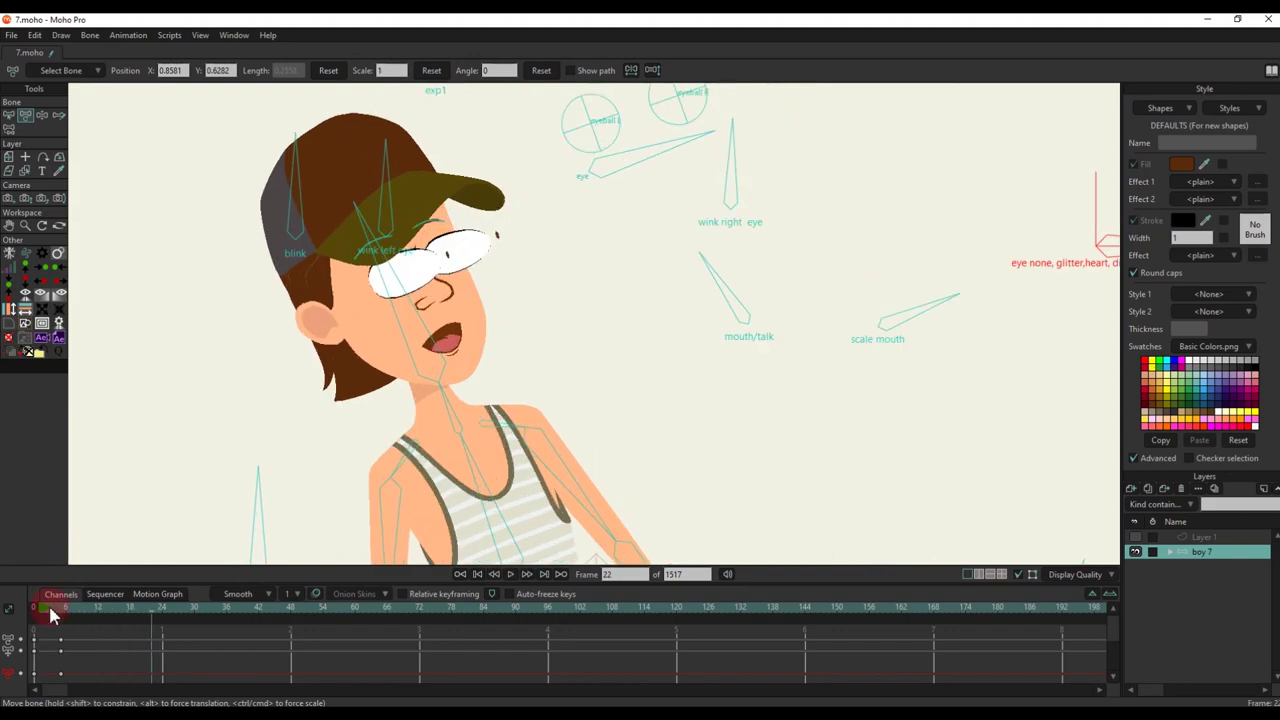
{"action": "scroll", "coordinate": [530, 100], "scroll_direction": "up", "scroll_amount": 2}
{"action": "left_click_drag", "start_coordinate": [634, 214], "coordinate": [612, 220]}
{"action": "key", "text": "space"}
{"action": "scroll", "coordinate": [563, 317], "scroll_direction": "down", "scroll_amount": 2}
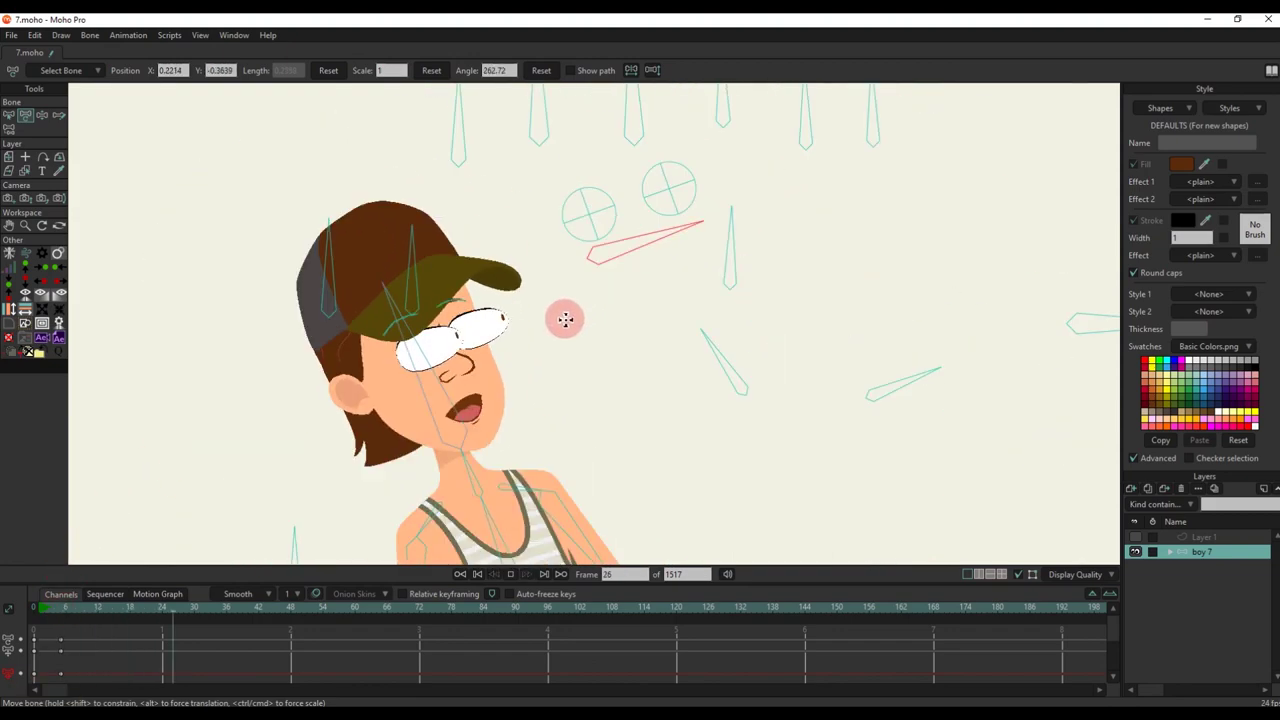